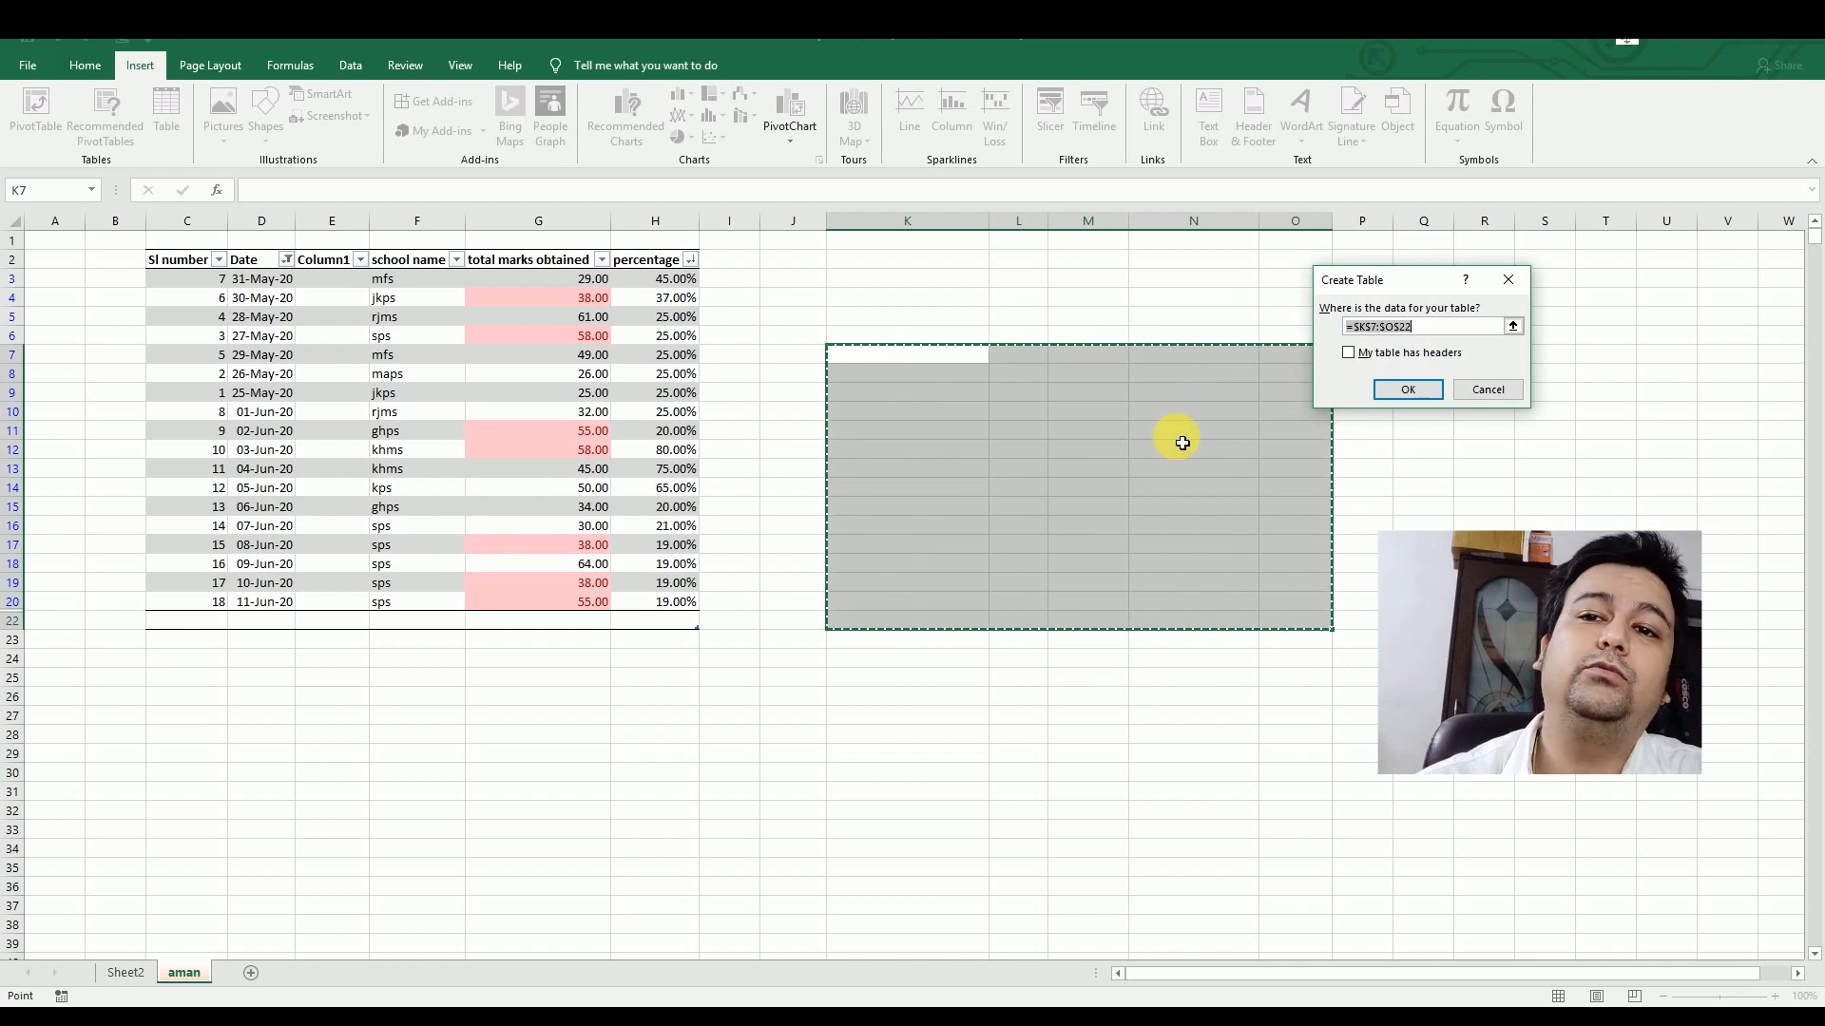
Step: Create a table with a header row from the range K7:O22 and select its header cells
left_click(1382, 358)
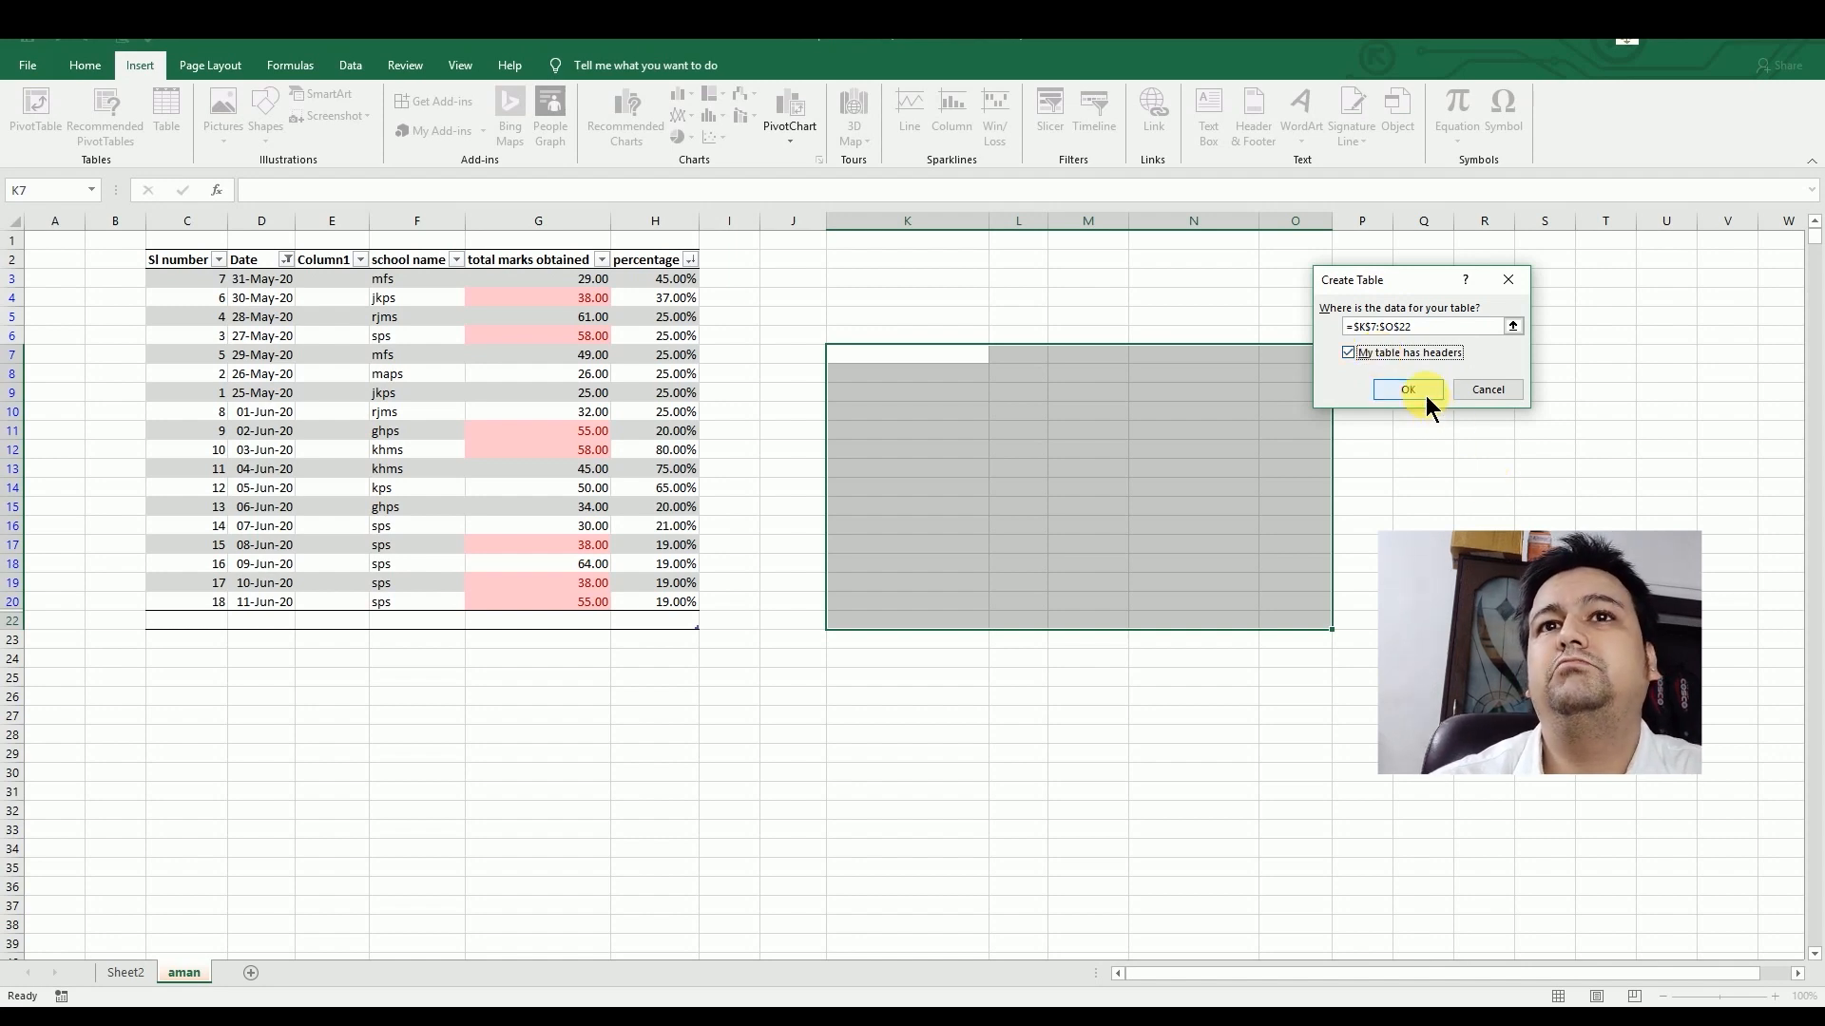
left_click(1407, 390)
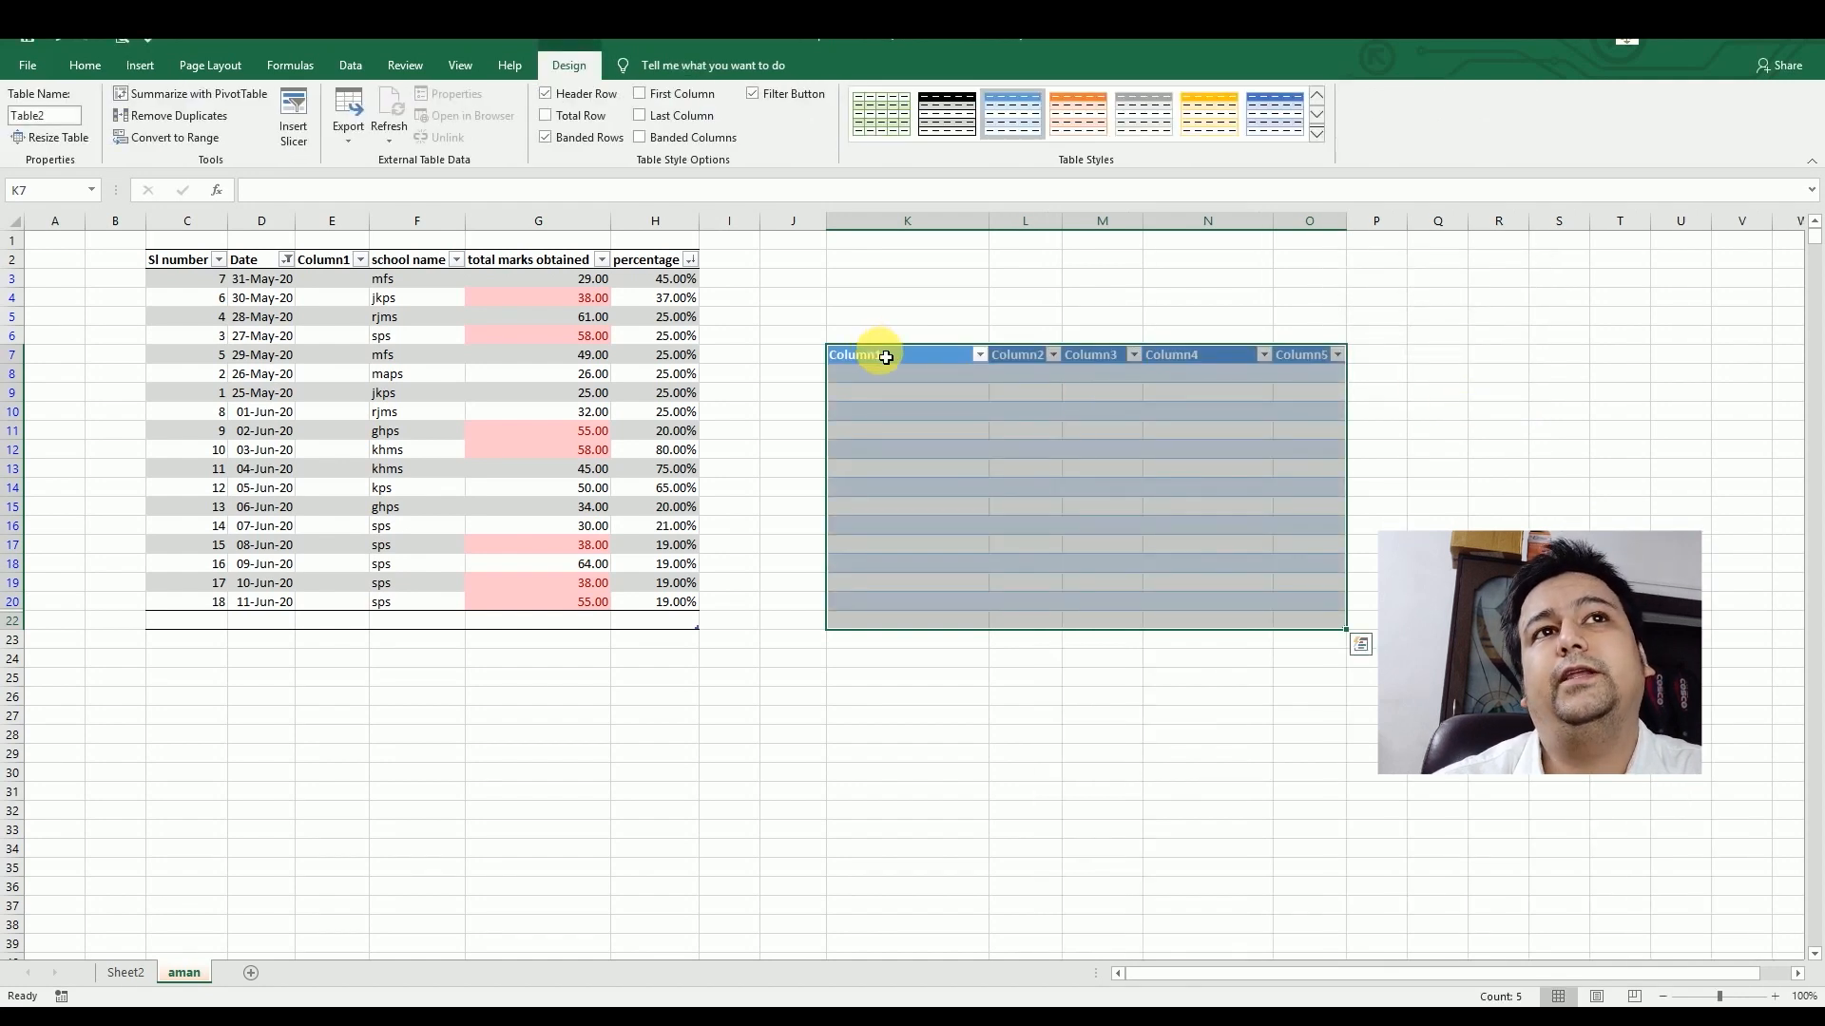
left_click_drag(885, 357, 1324, 358)
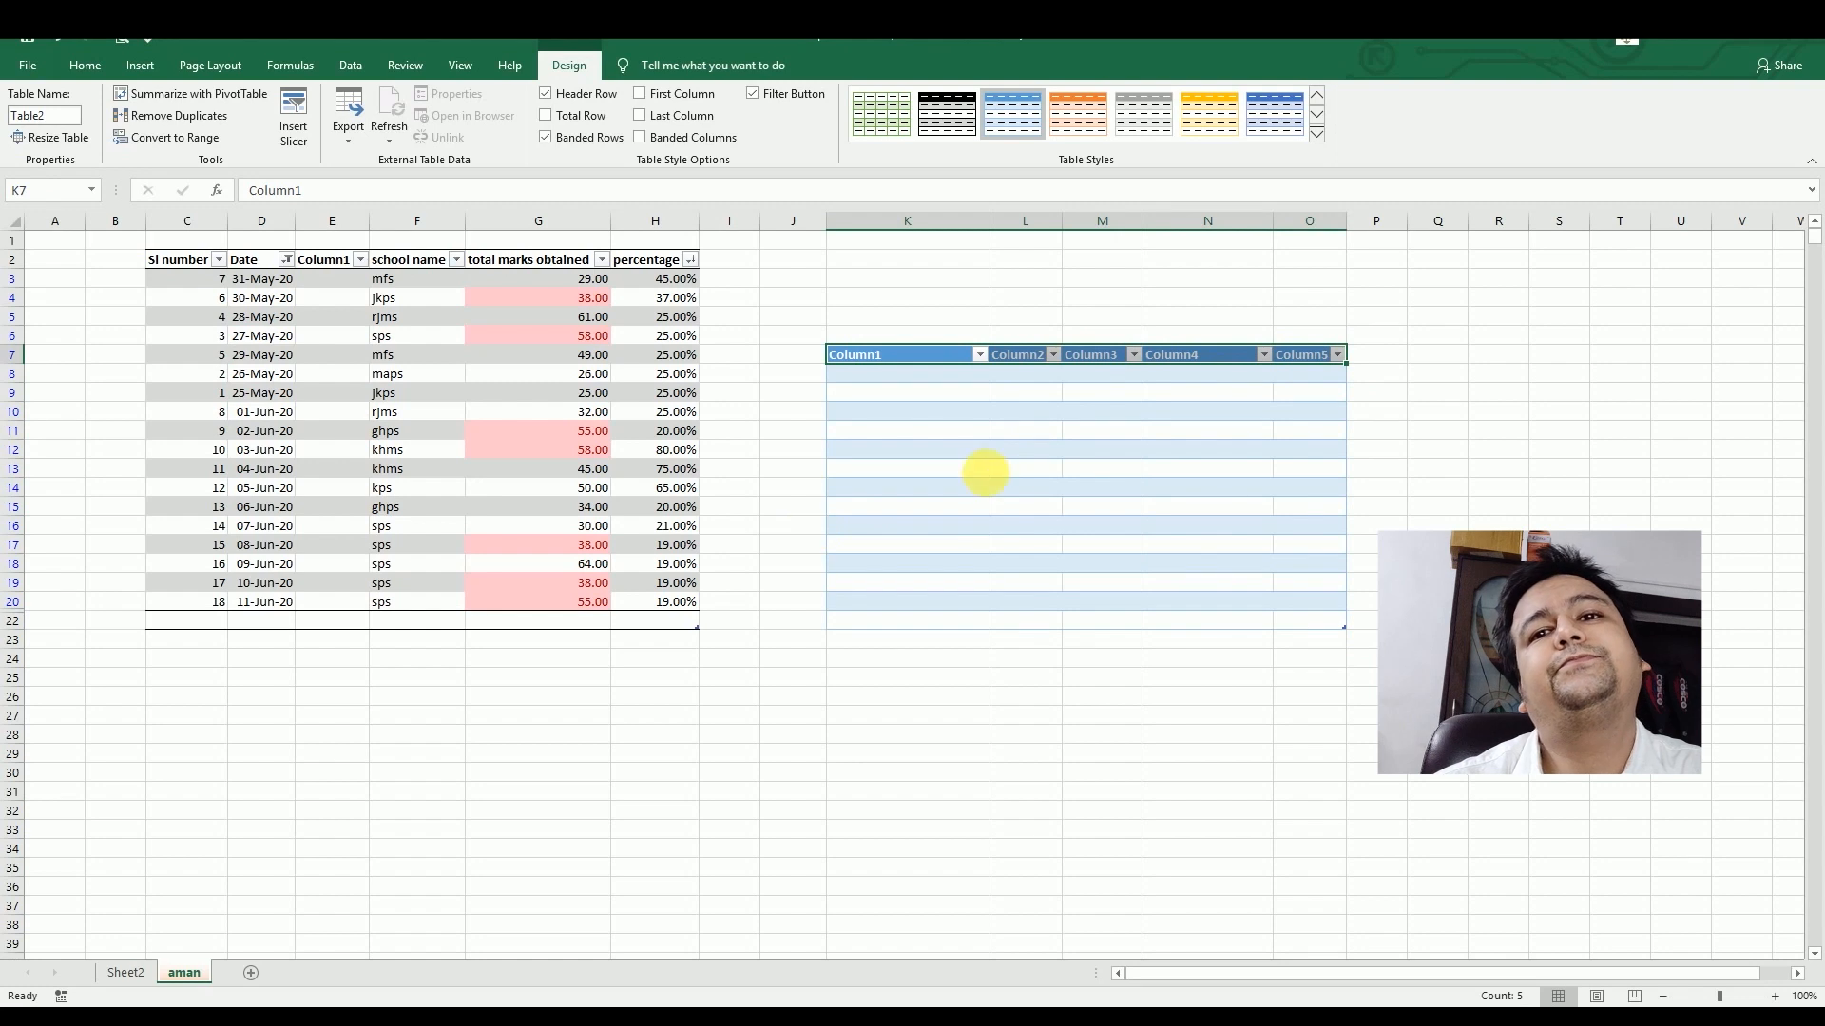
Step: Enter 7 as the new table's third header and 10, 12, 15, 18, 20 below it, and fill the series down to row 22
left_click(1098, 358)
type("7")
key("Return")
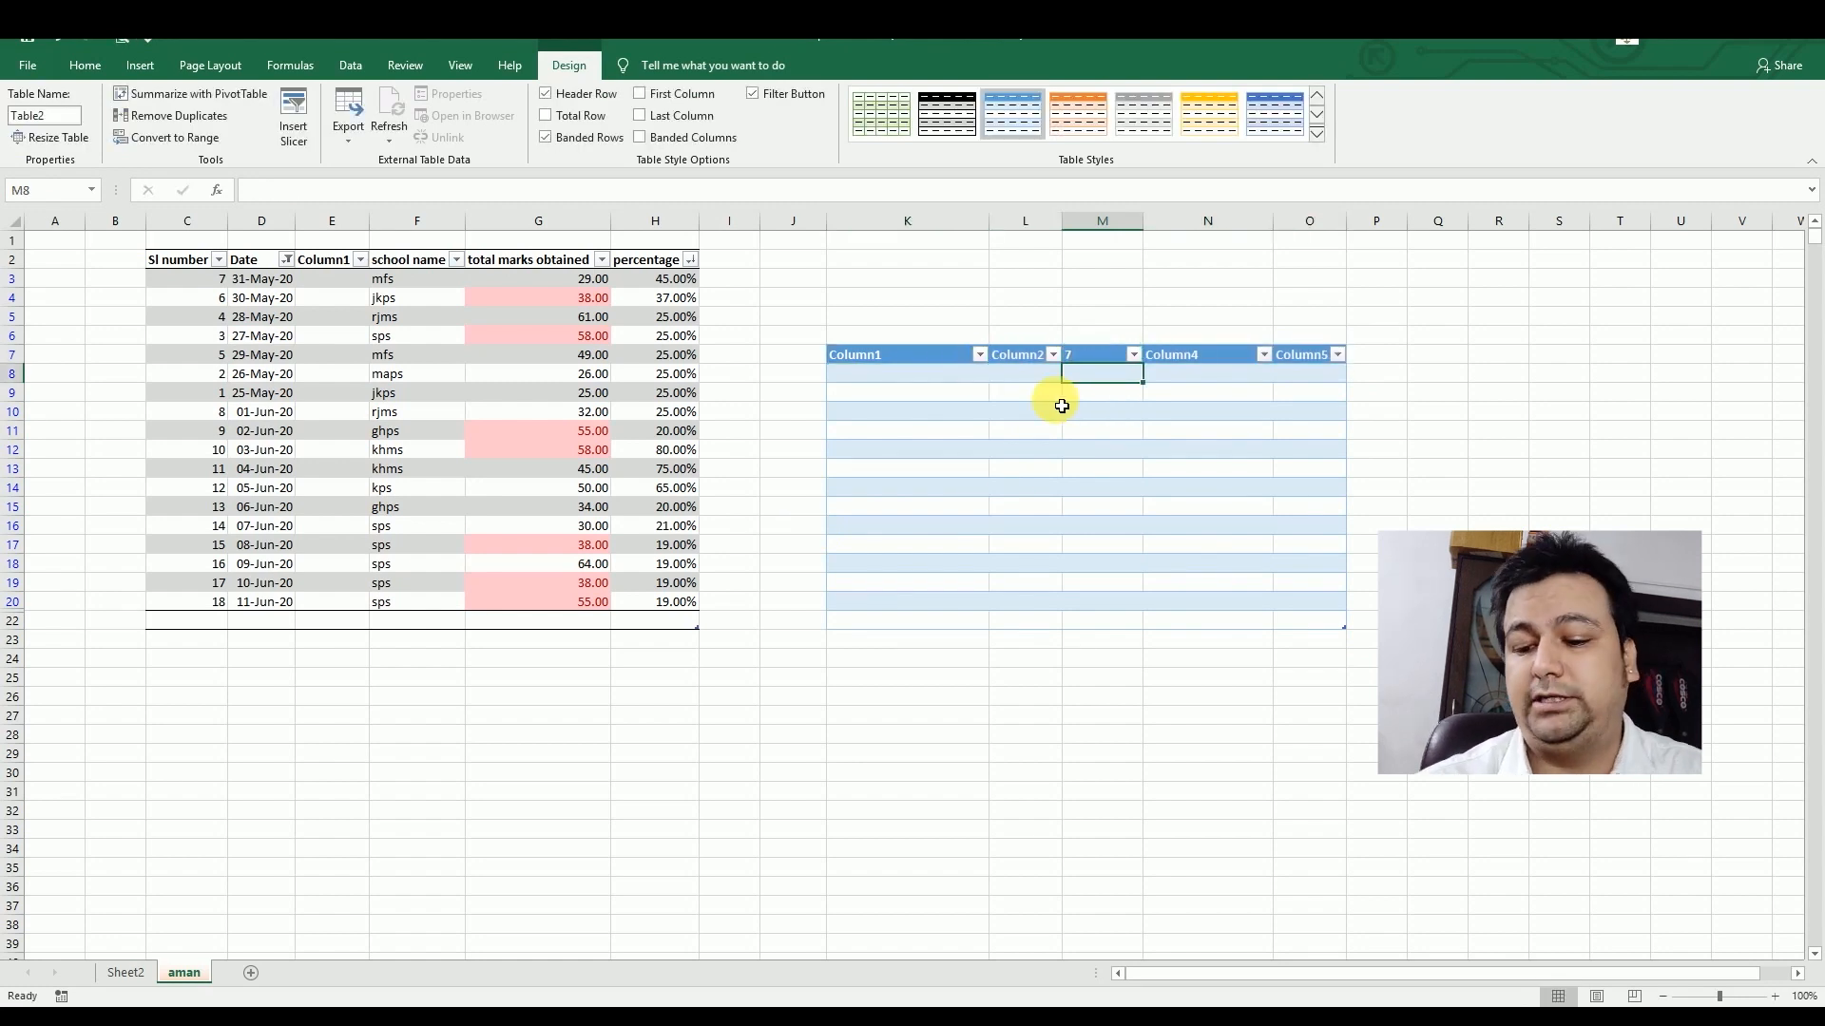
type("10")
key("Return")
type("12")
key("Return")
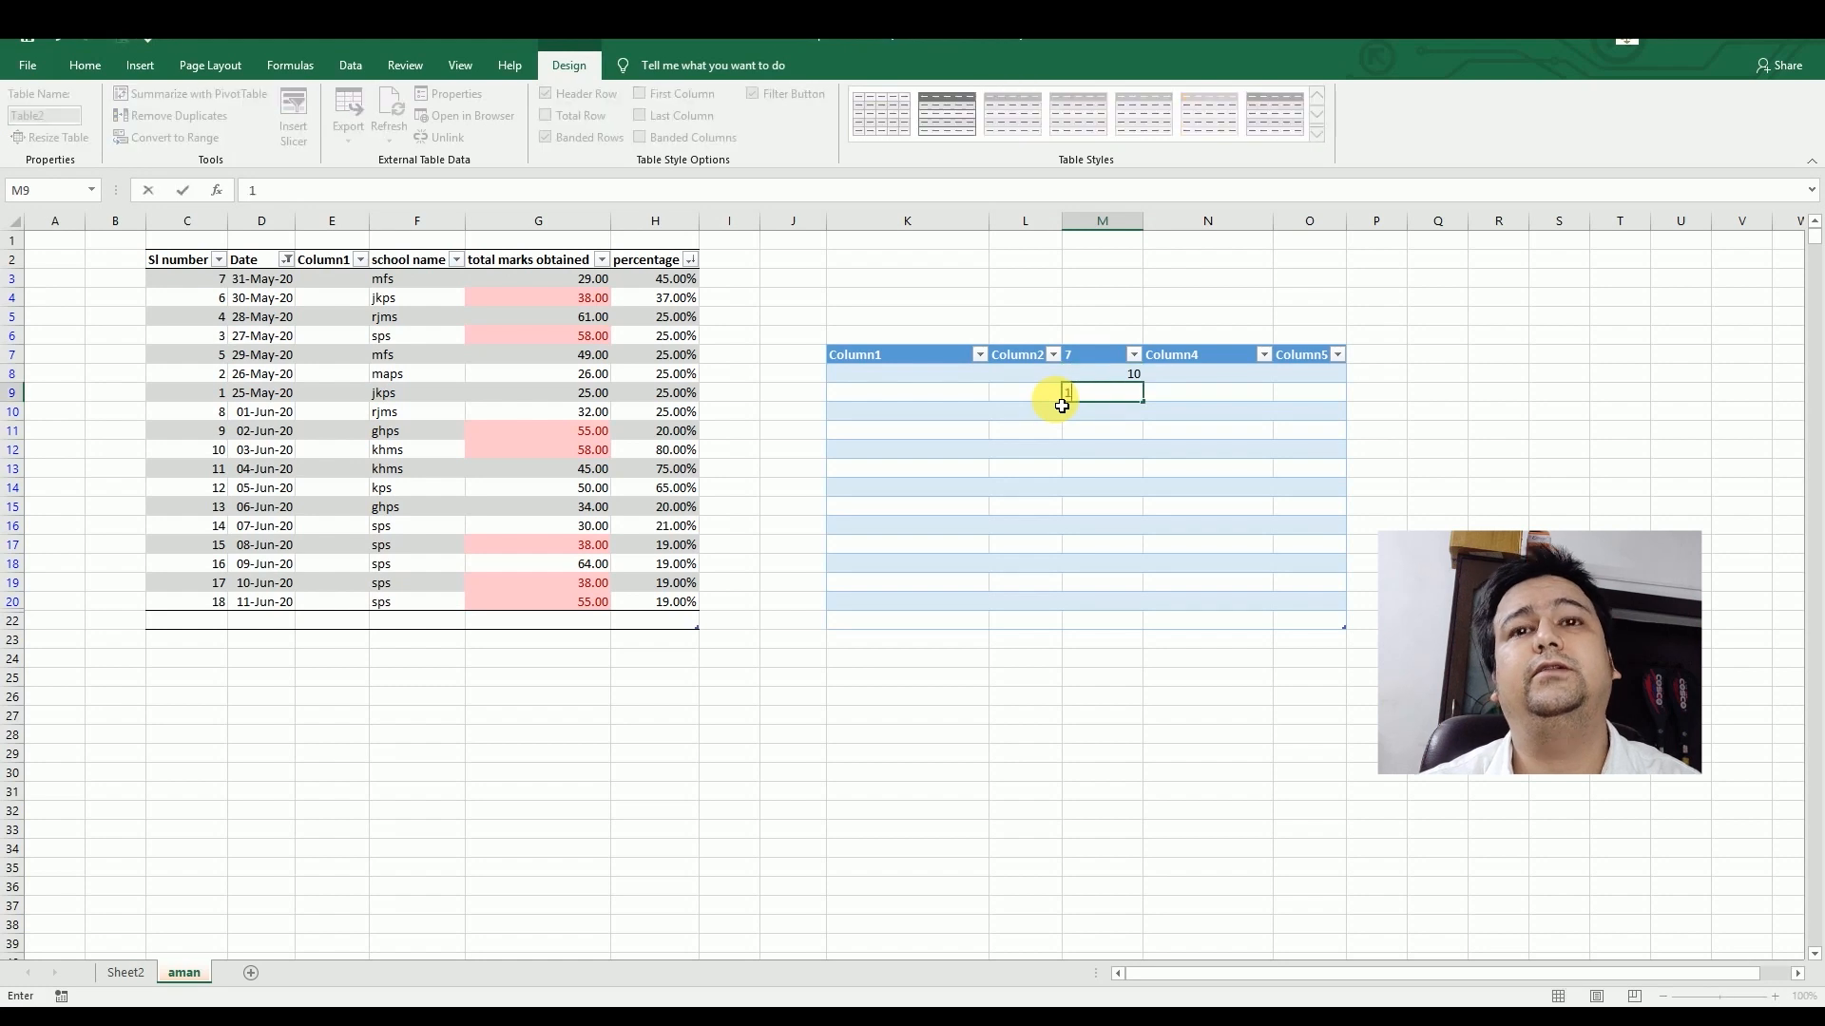
type("15")
key("Return")
type("18")
key("Return")
type("20")
key("Return")
left_click_drag(1121, 373, 1131, 454)
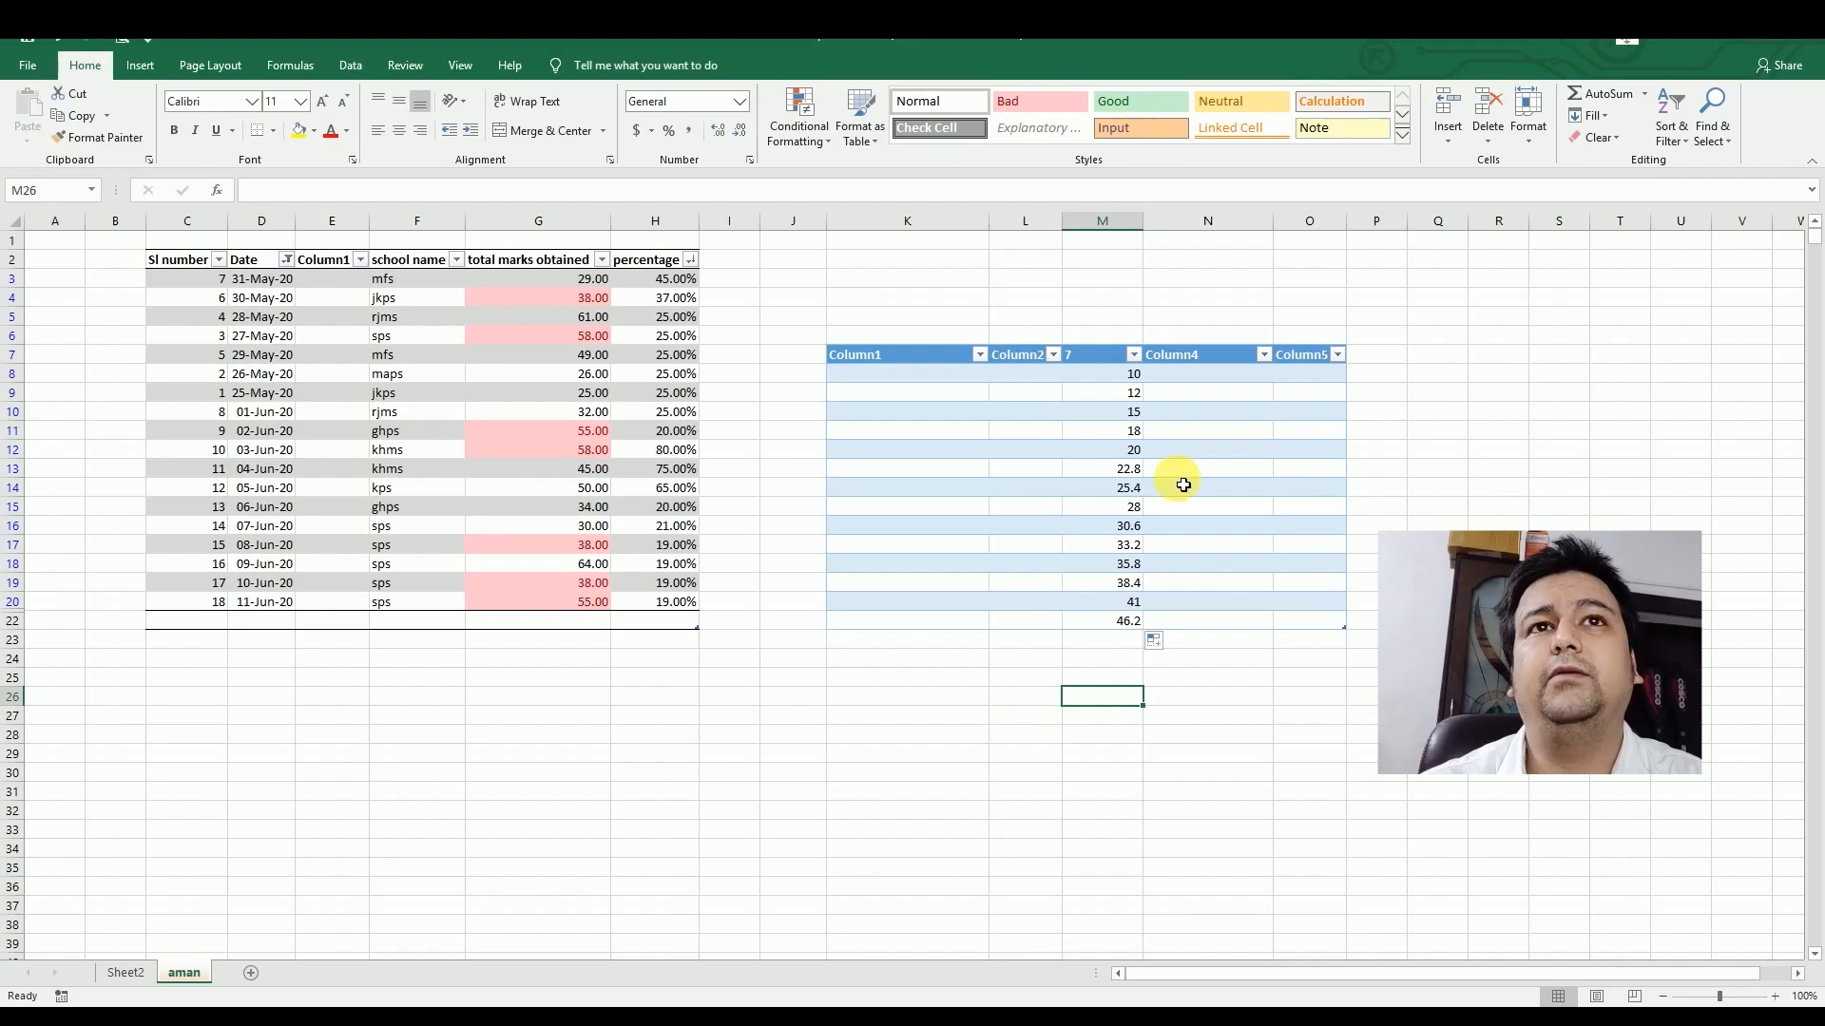
Step: Add an AutoSum total beneath the number column M7:M22 of the new table
left_click(1120, 364)
left_click(1138, 302)
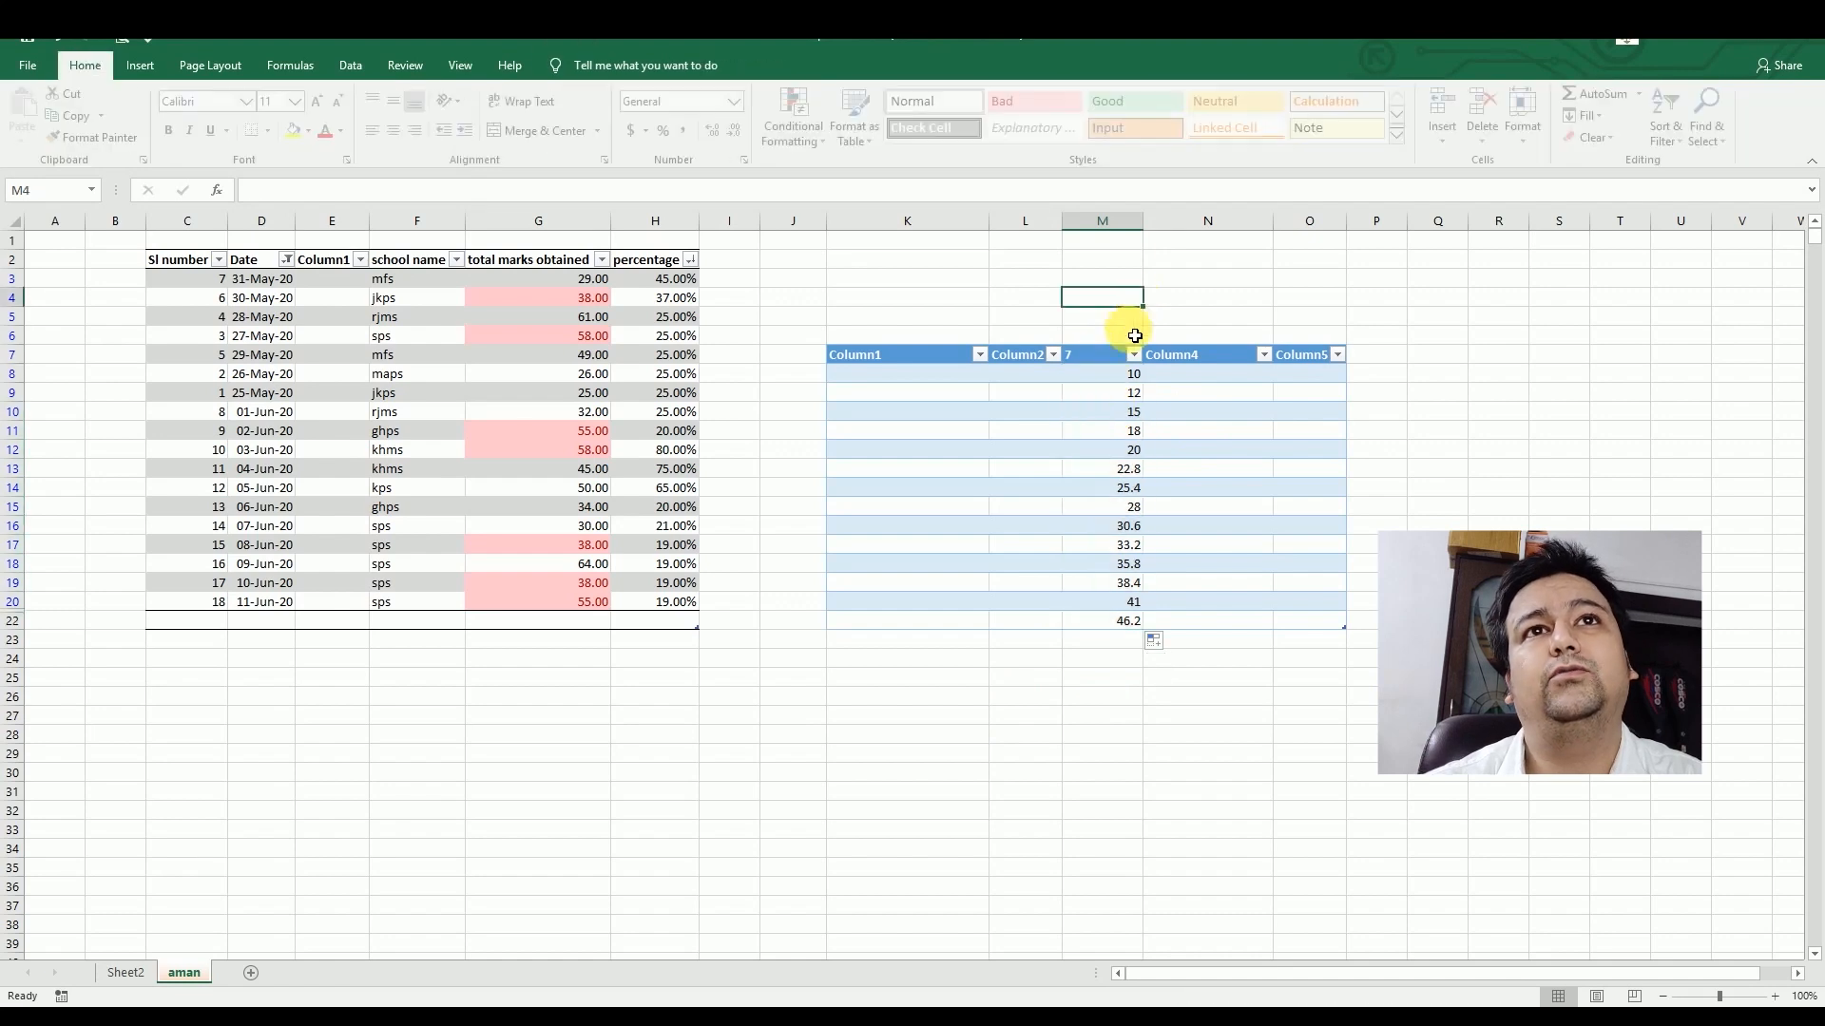
left_click_drag(1108, 359, 1137, 634)
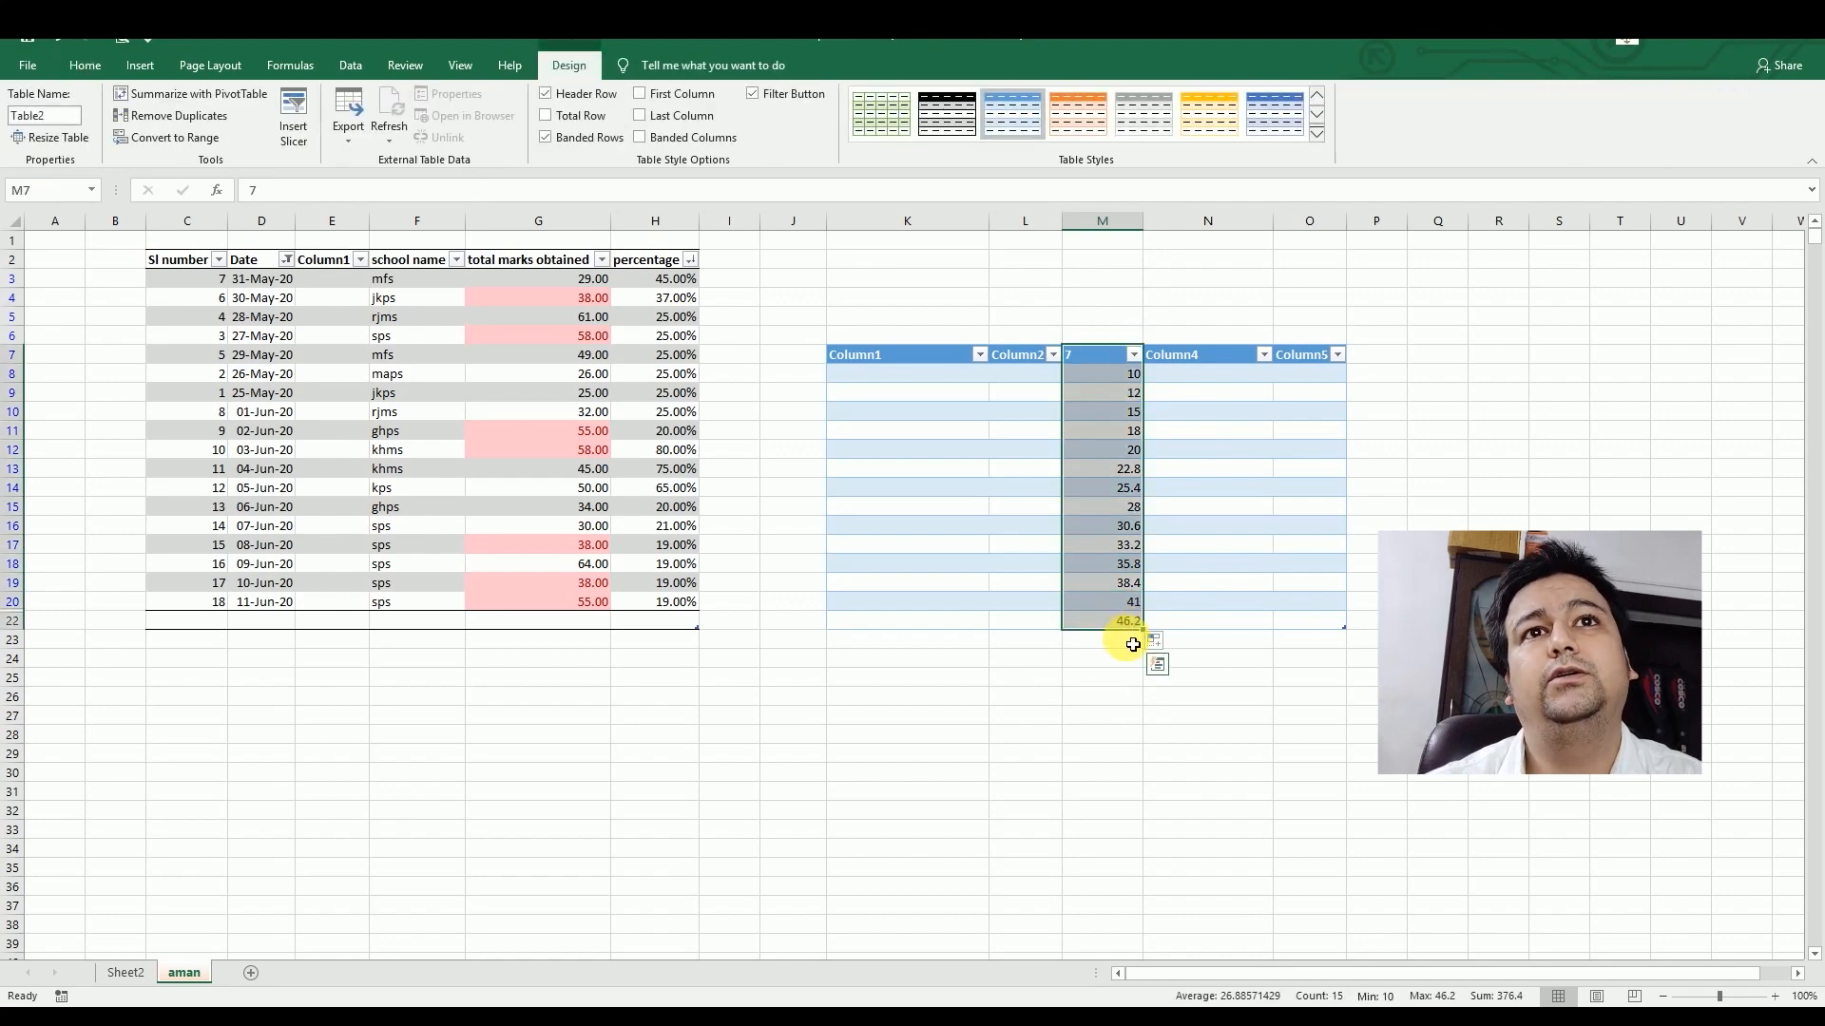
left_click(86, 65)
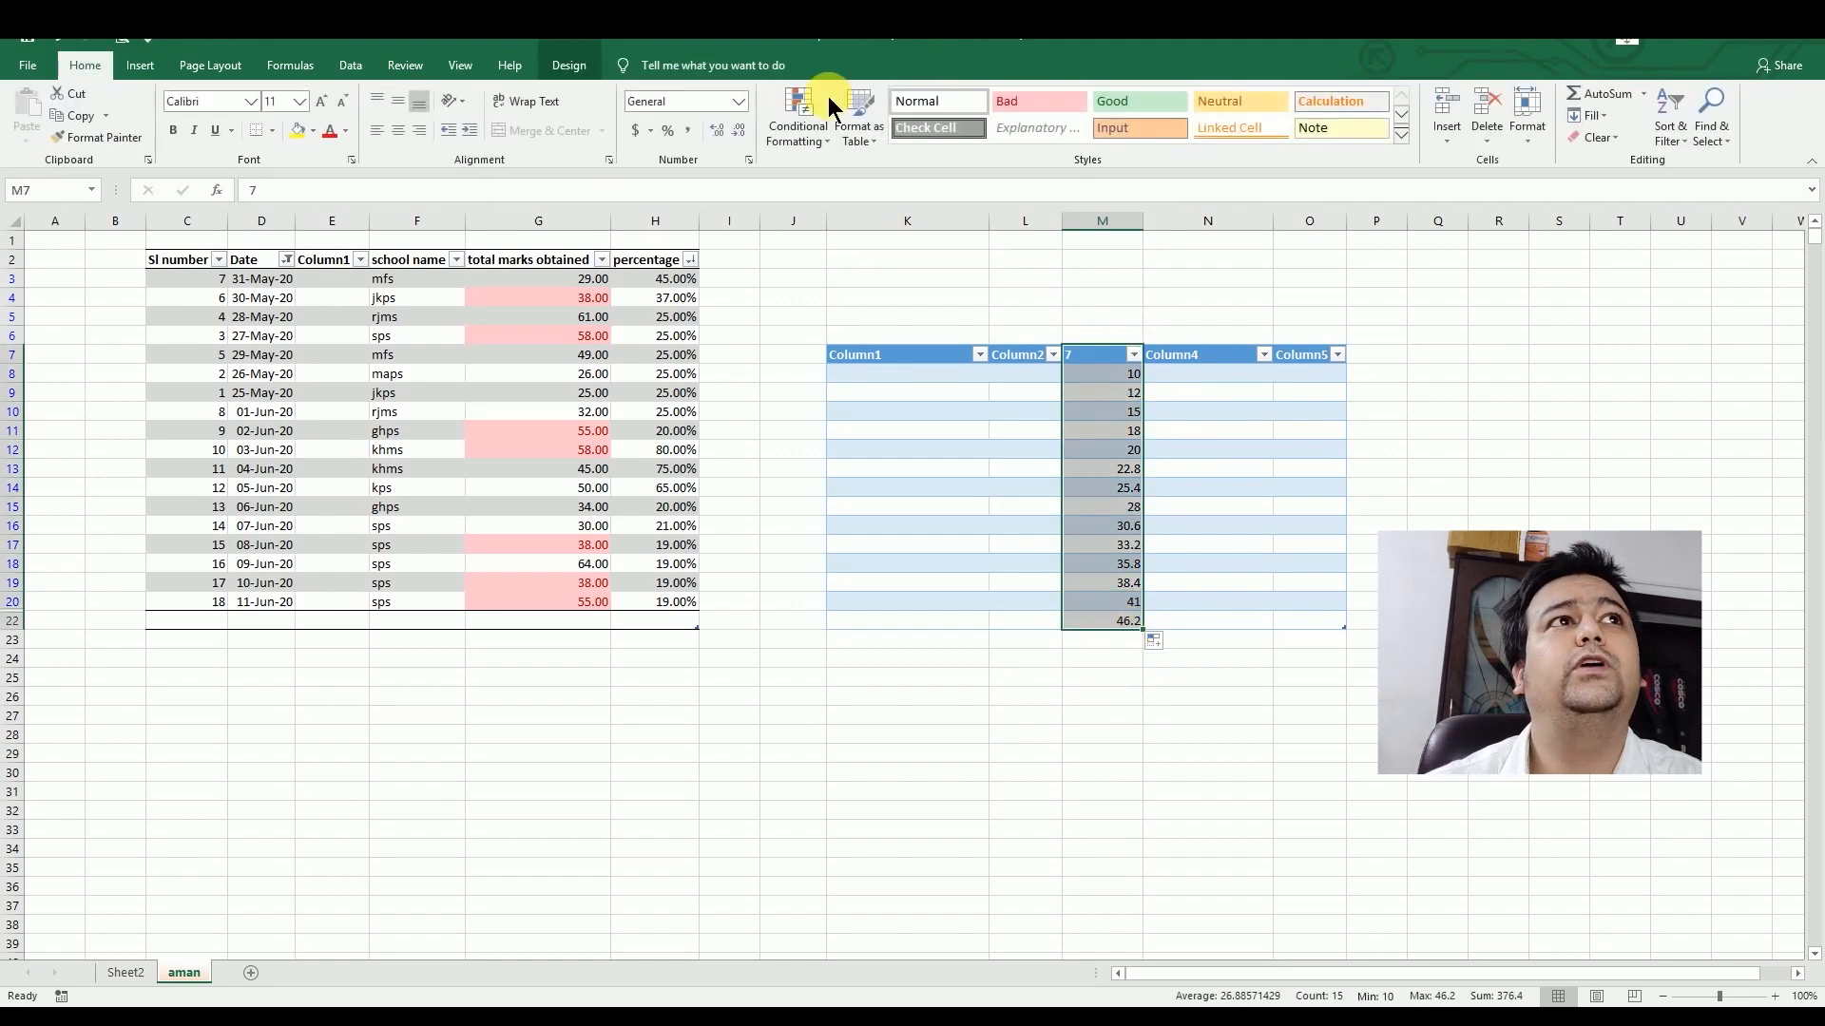
left_click(1606, 93)
Step: Compare the sum of the values M8:M22 with the sum of the range including the header cell
left_click_drag(1108, 376, 1148, 630)
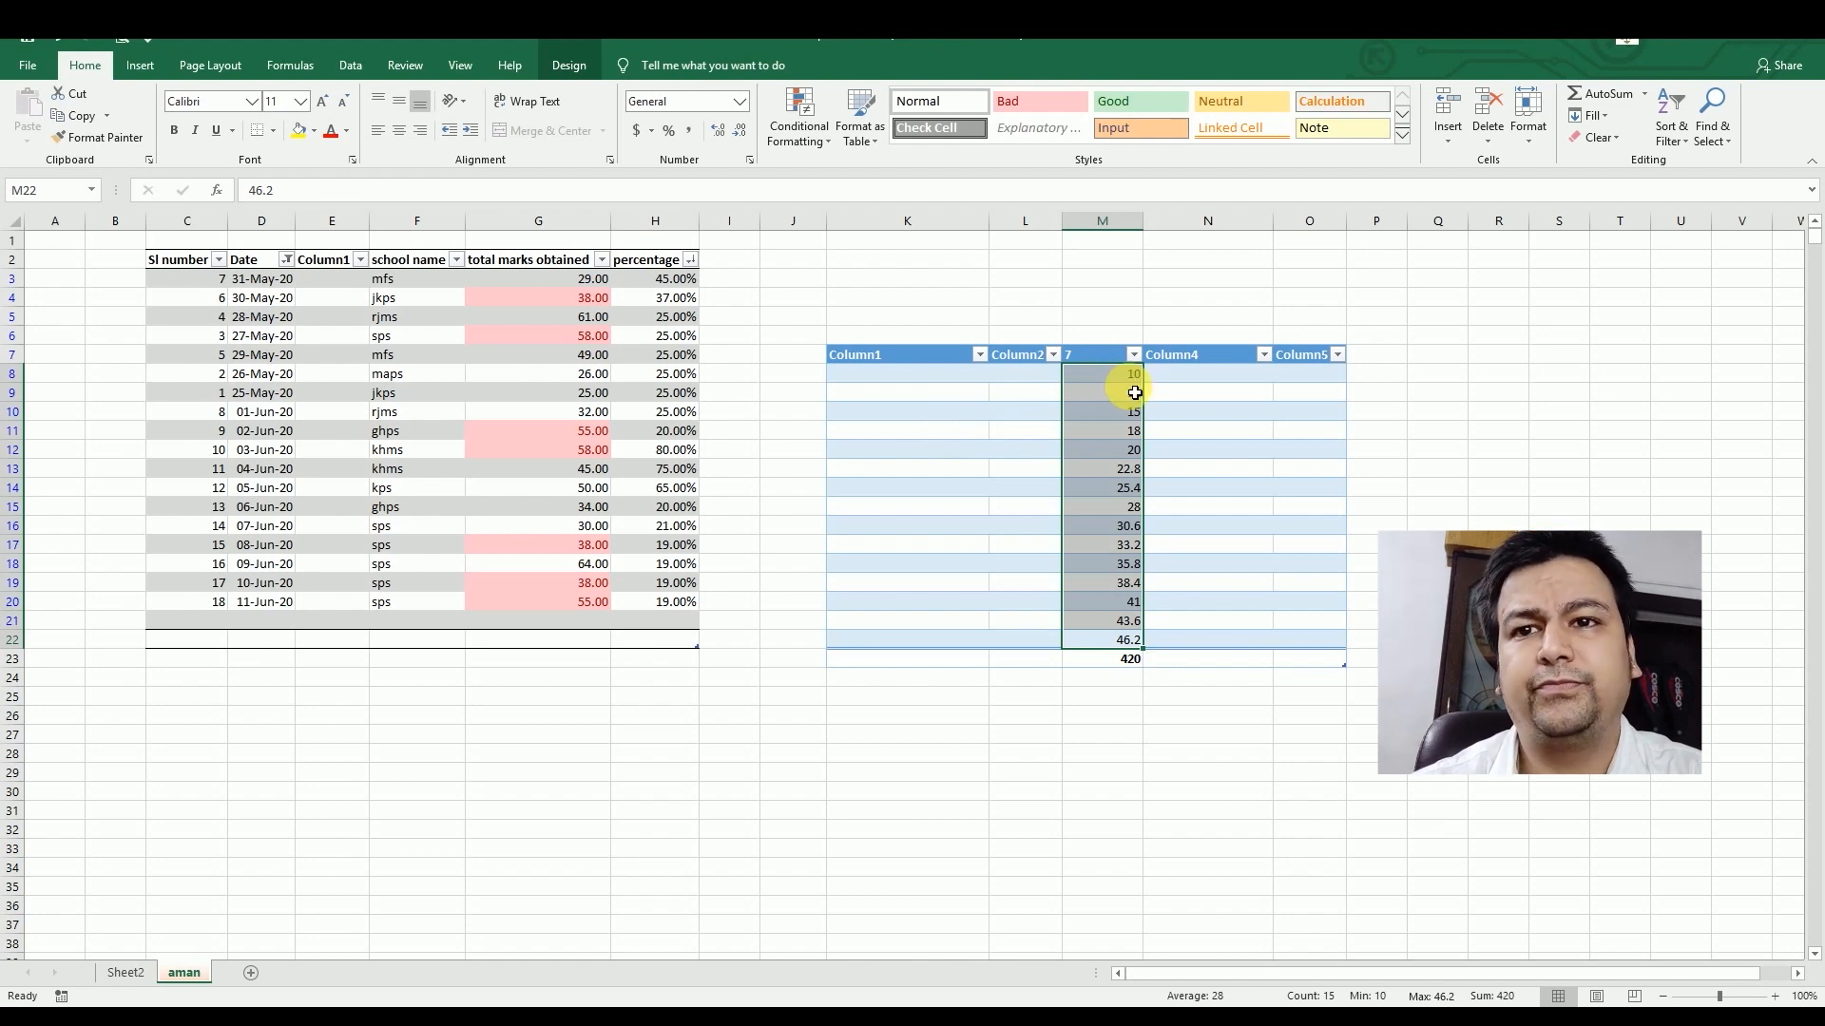
left_click_drag(1108, 358, 1118, 658)
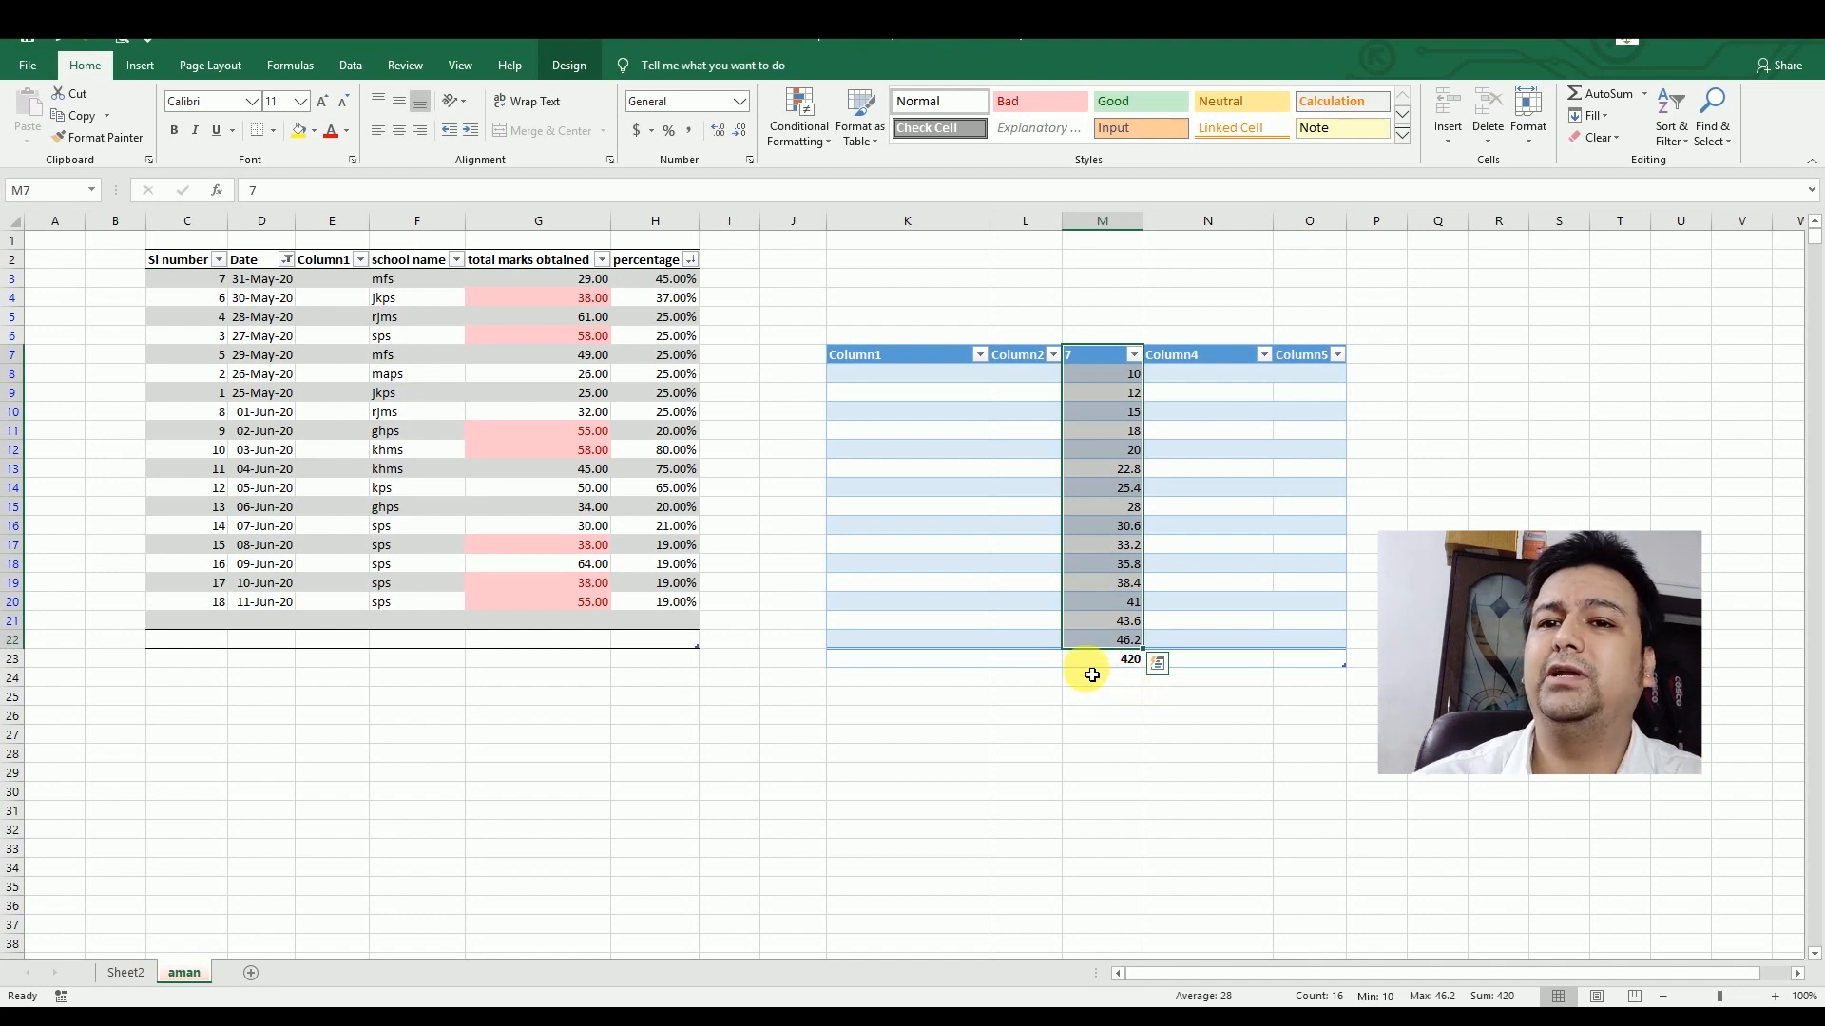
left_click(1116, 362)
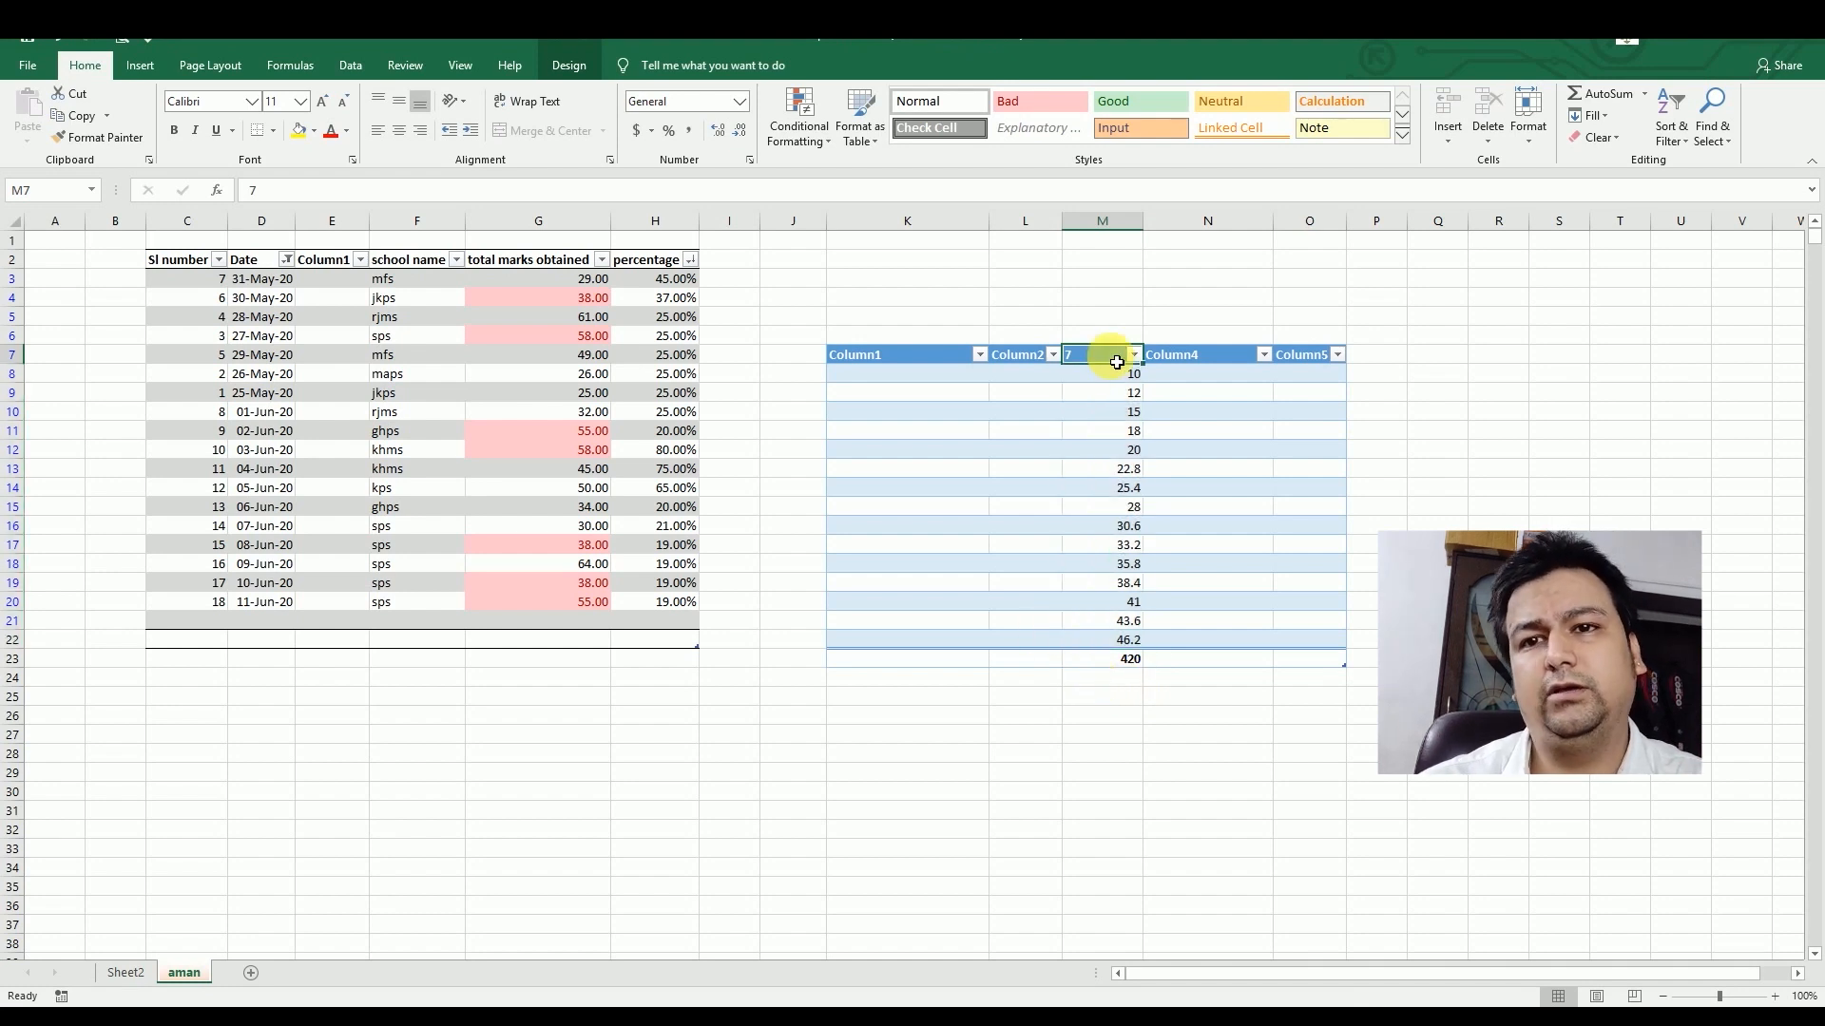
Step: Delete the whole blue table spanning columns K to O
key("alt+n")
left_click_drag(841, 298, 1375, 699)
left_click_drag(846, 336, 1321, 676)
key("Delete")
left_click(1558, 678)
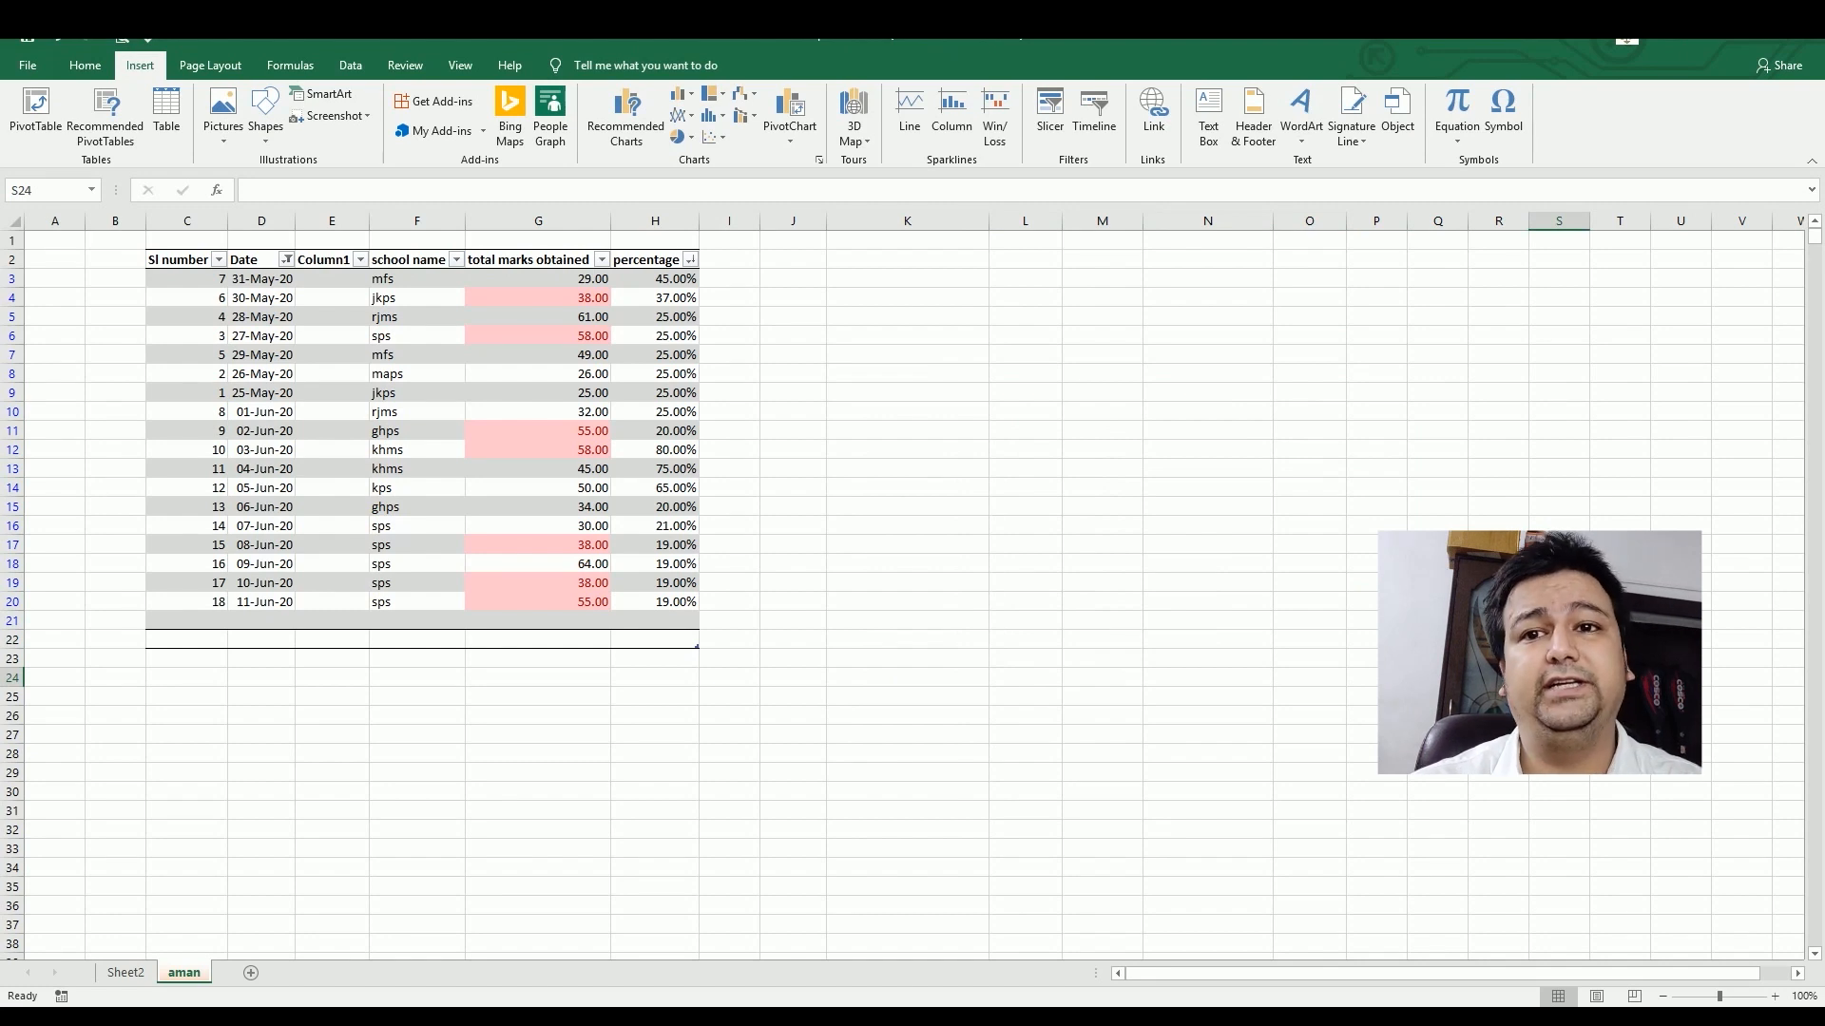
Step: Insert the picture of the two red boats into the sheet from cell K7
left_click(928, 354)
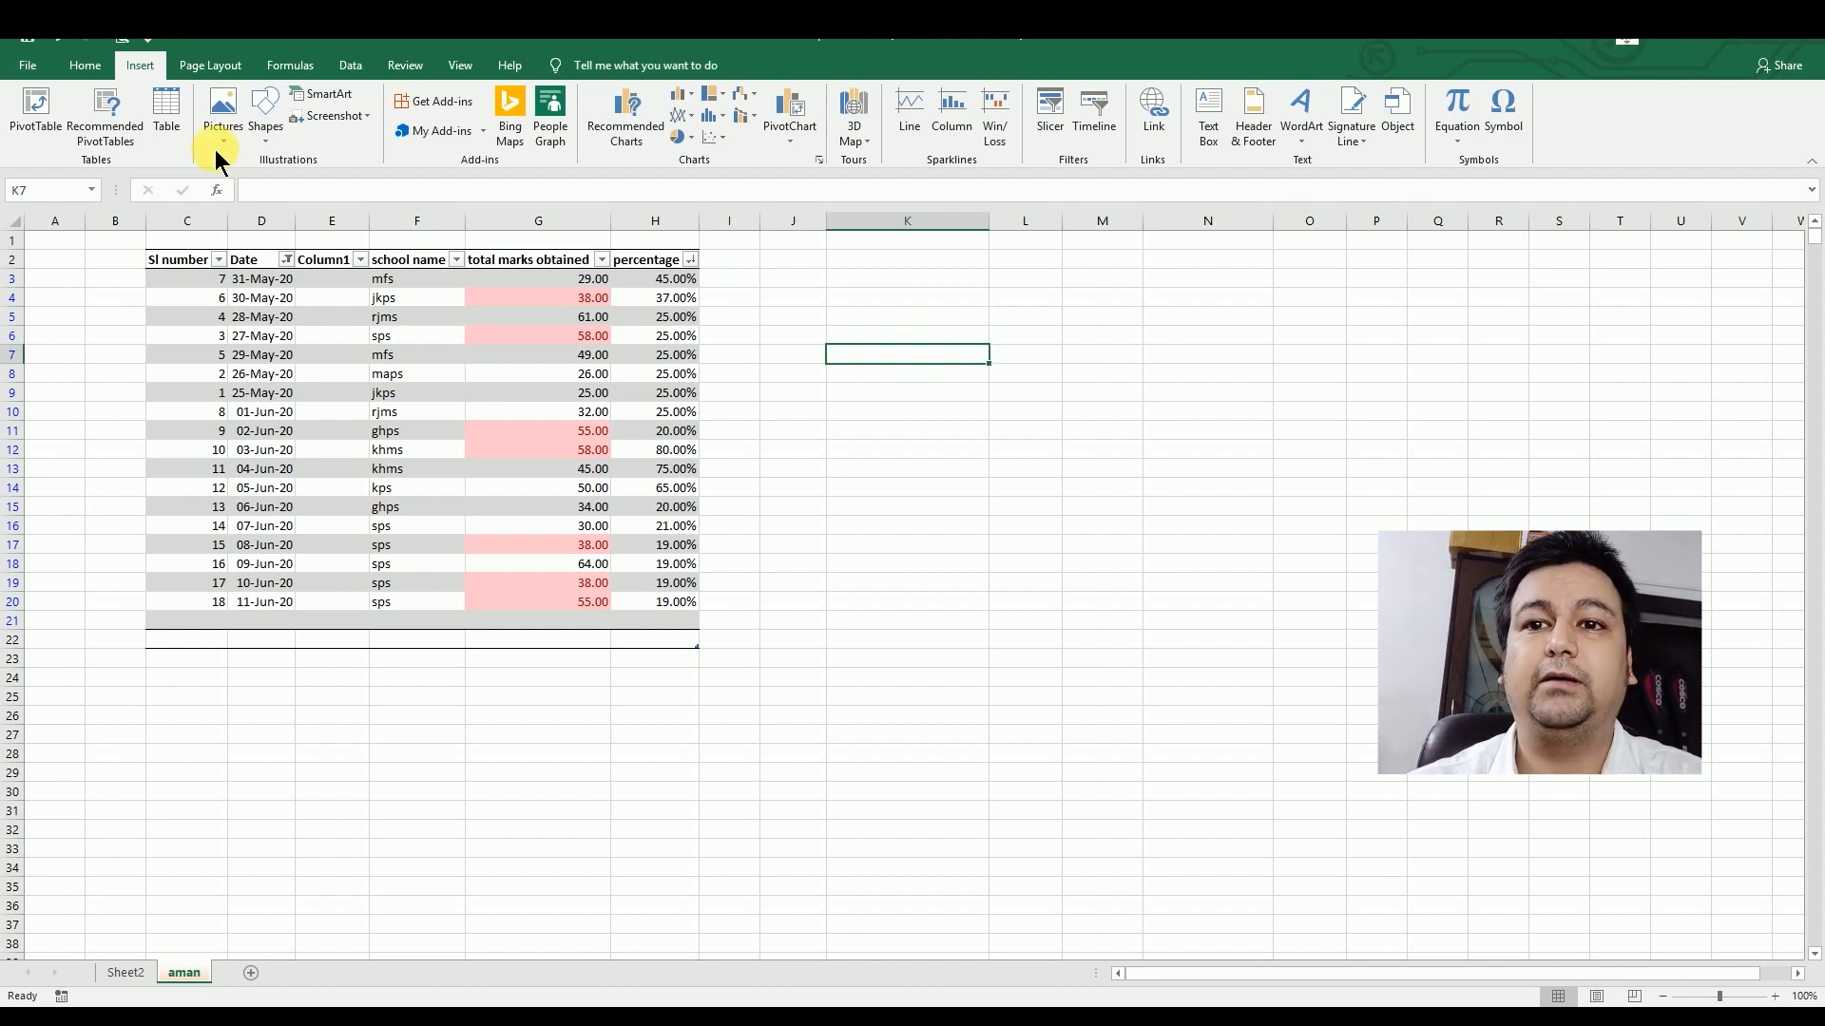
left_click(215, 150)
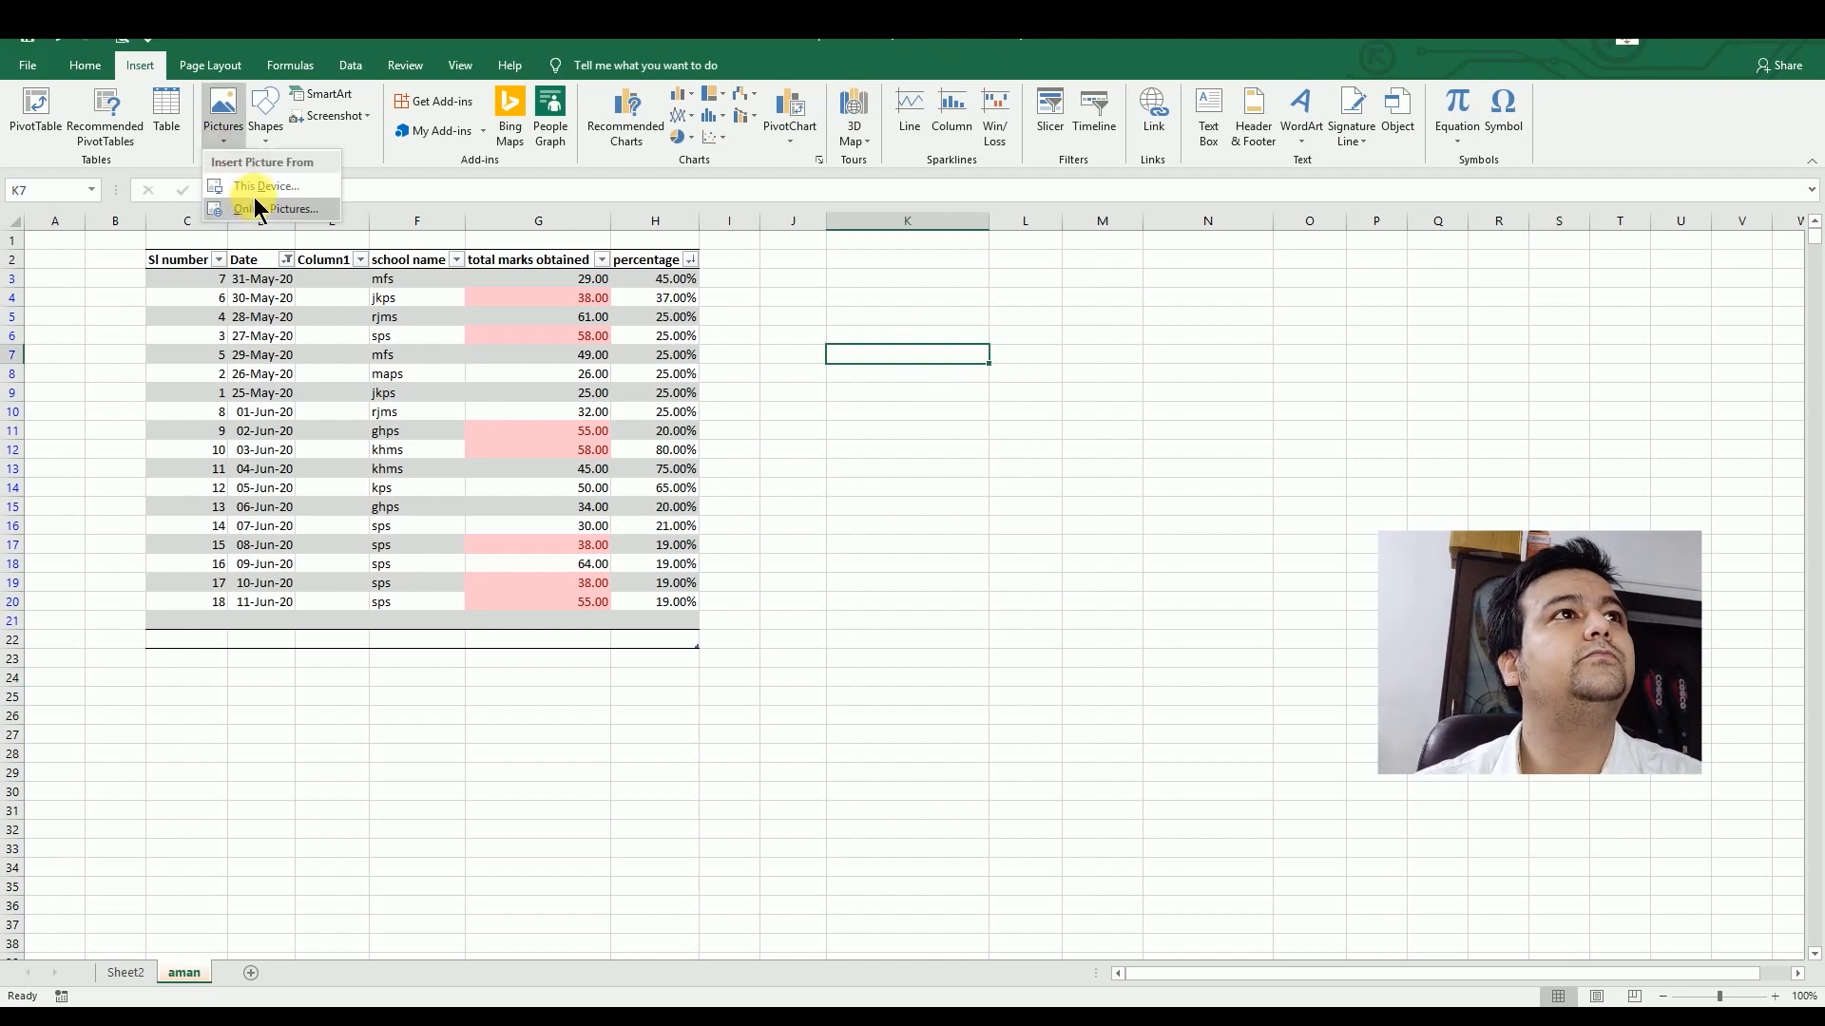
left_click(254, 197)
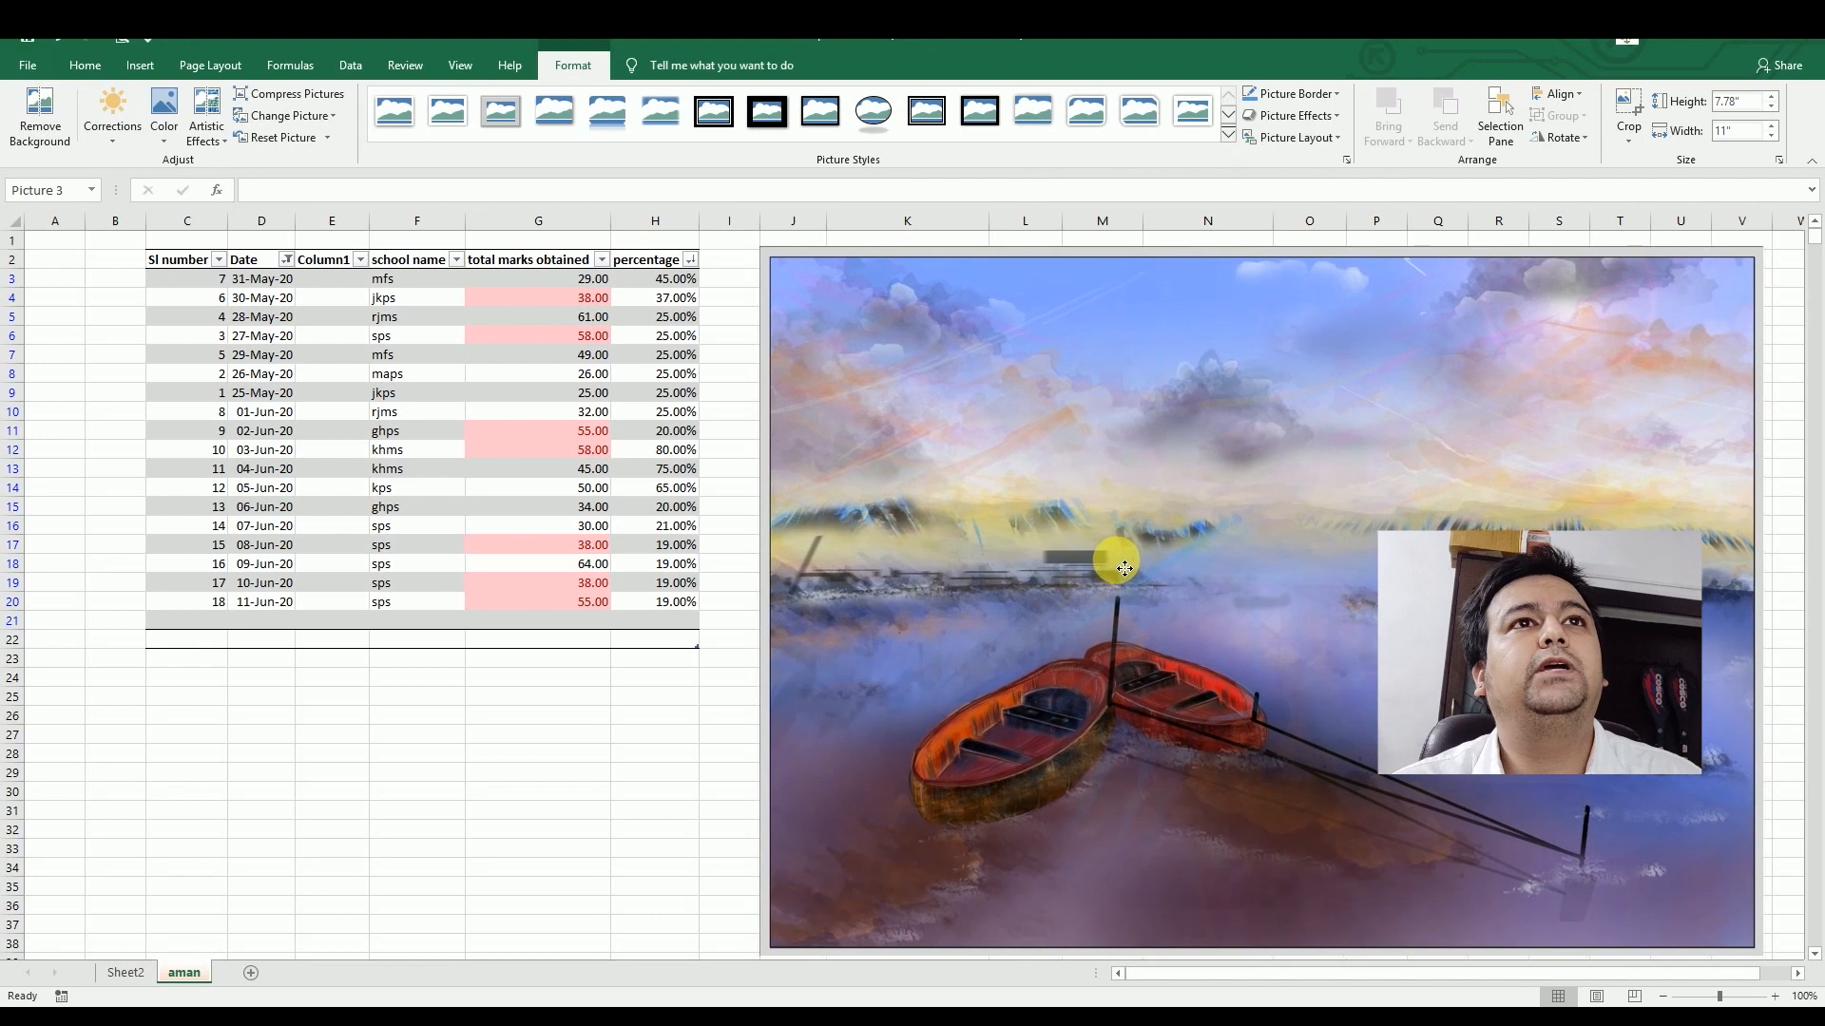
Step: Nudge the boat picture slightly and shrink it proportionally to cover about J2 to O22
left_click_drag(1124, 568, 1126, 574)
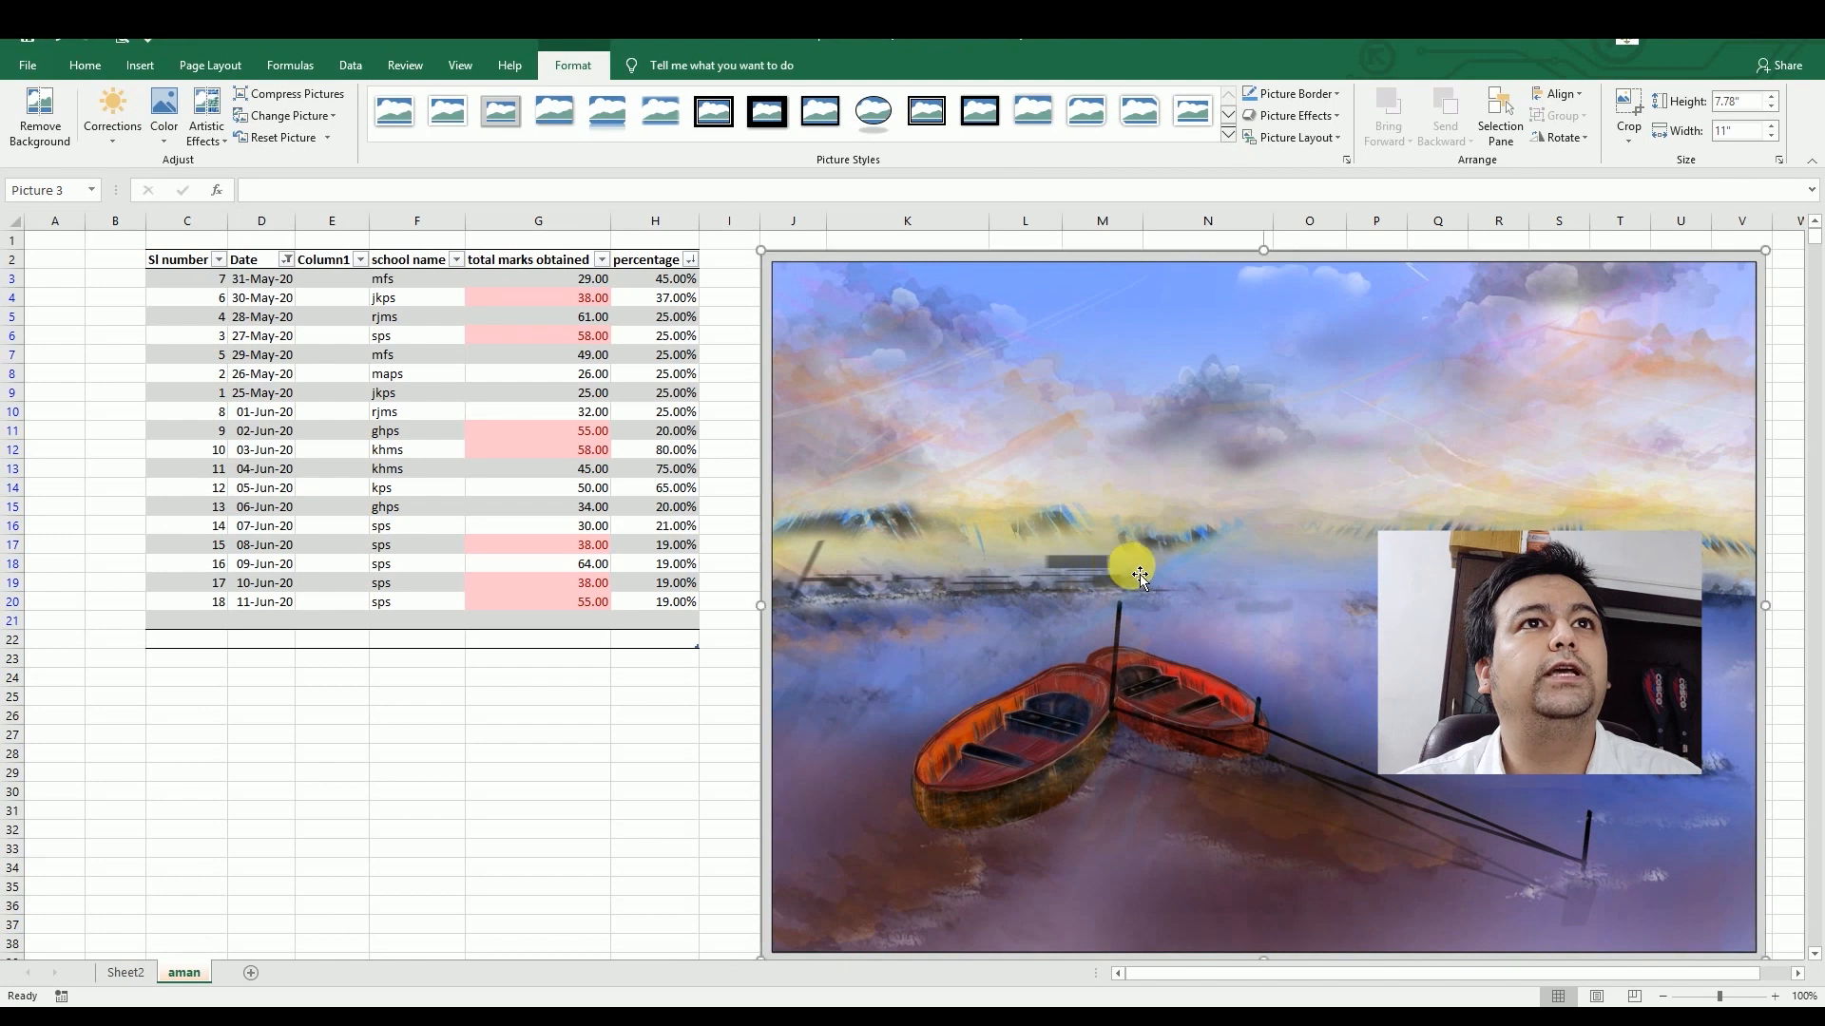
key("Left")
key("Up")
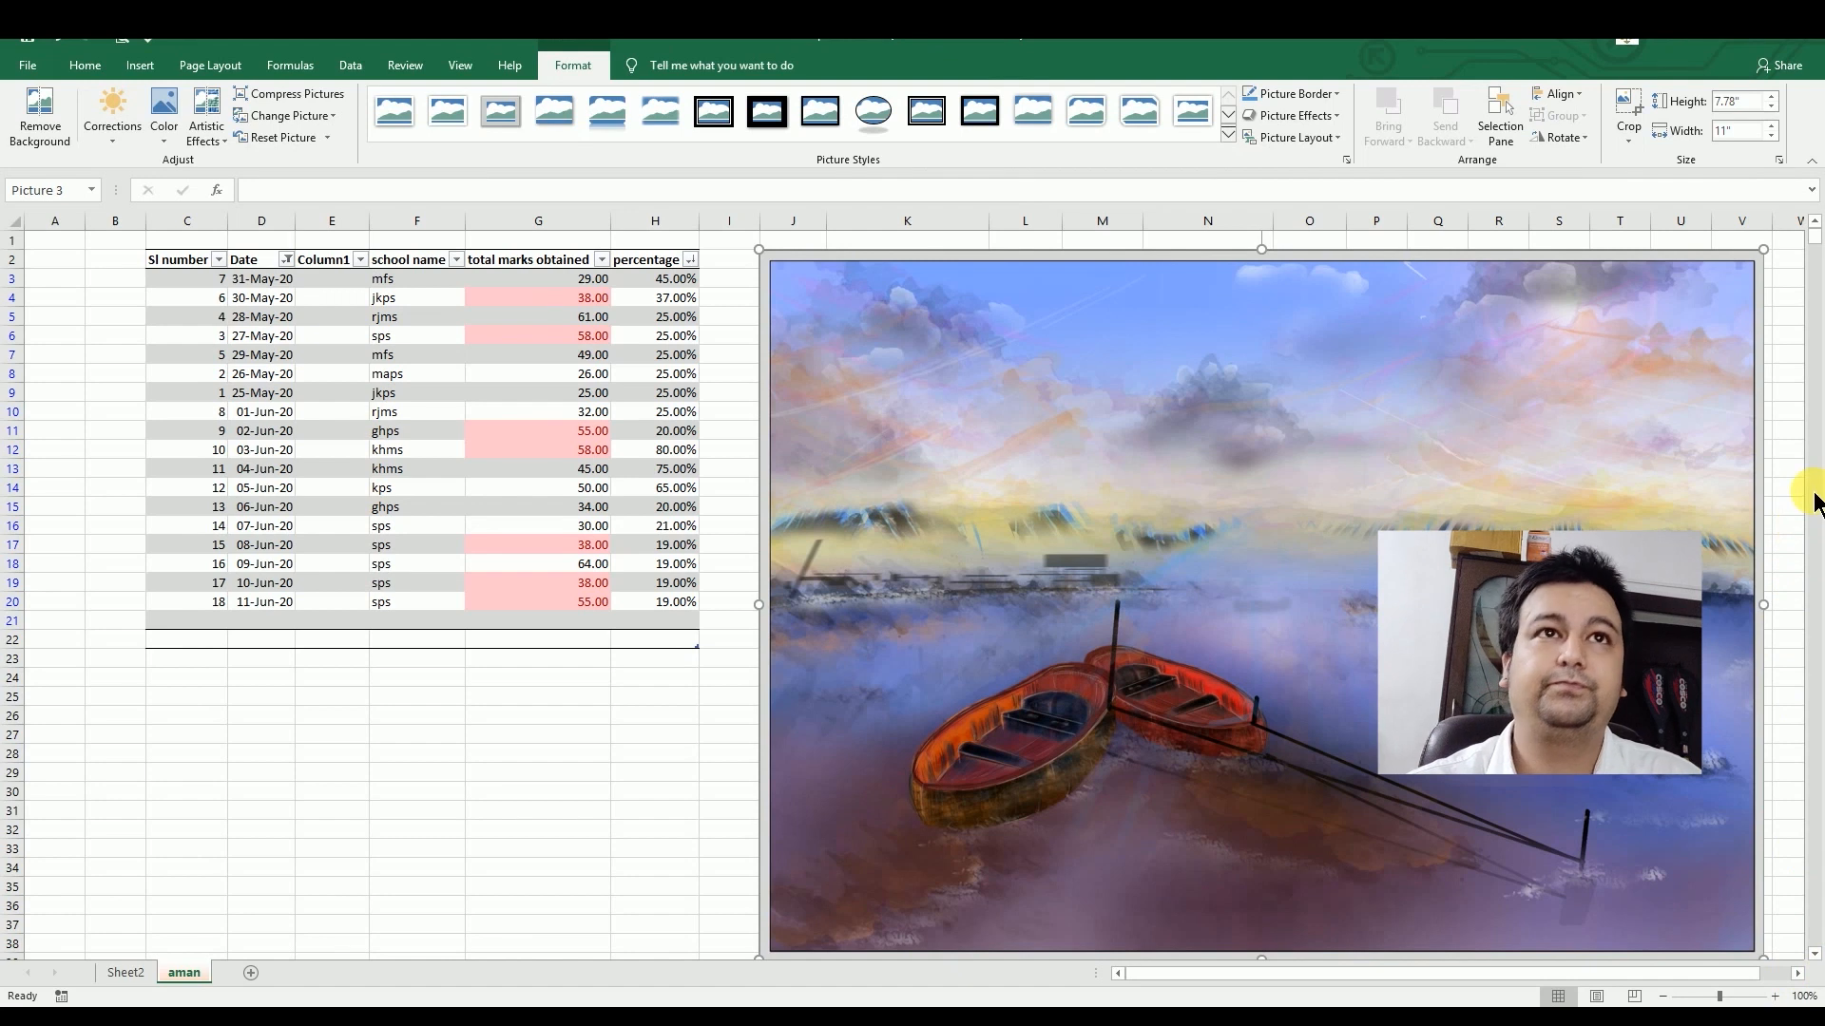
left_click_drag(1771, 959, 1325, 564)
Step: Enter a first name in cell J3, behind the picture
left_click(742, 246)
left_click(743, 277)
key("Right")
type("ama")
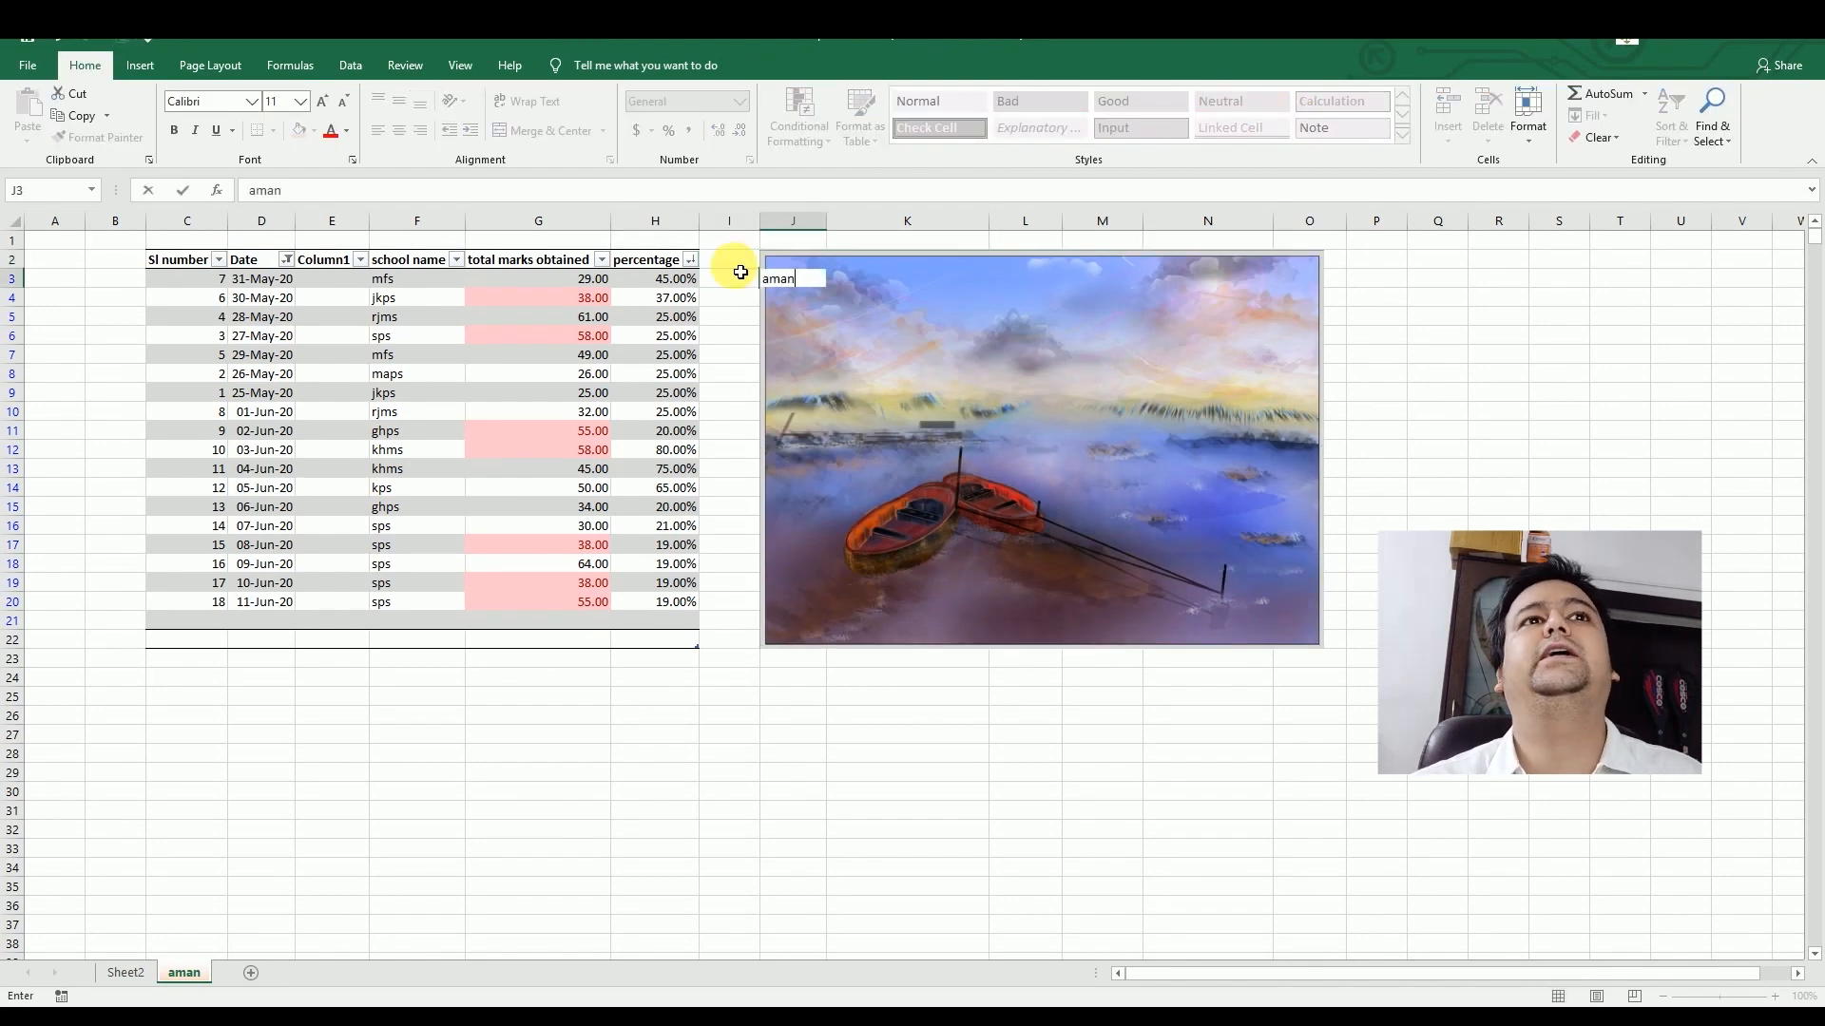
left_click(1586, 466)
Step: Move the picture clear of column J so it starts in column K, and view the cell Format options while it is selected
left_click(1108, 355)
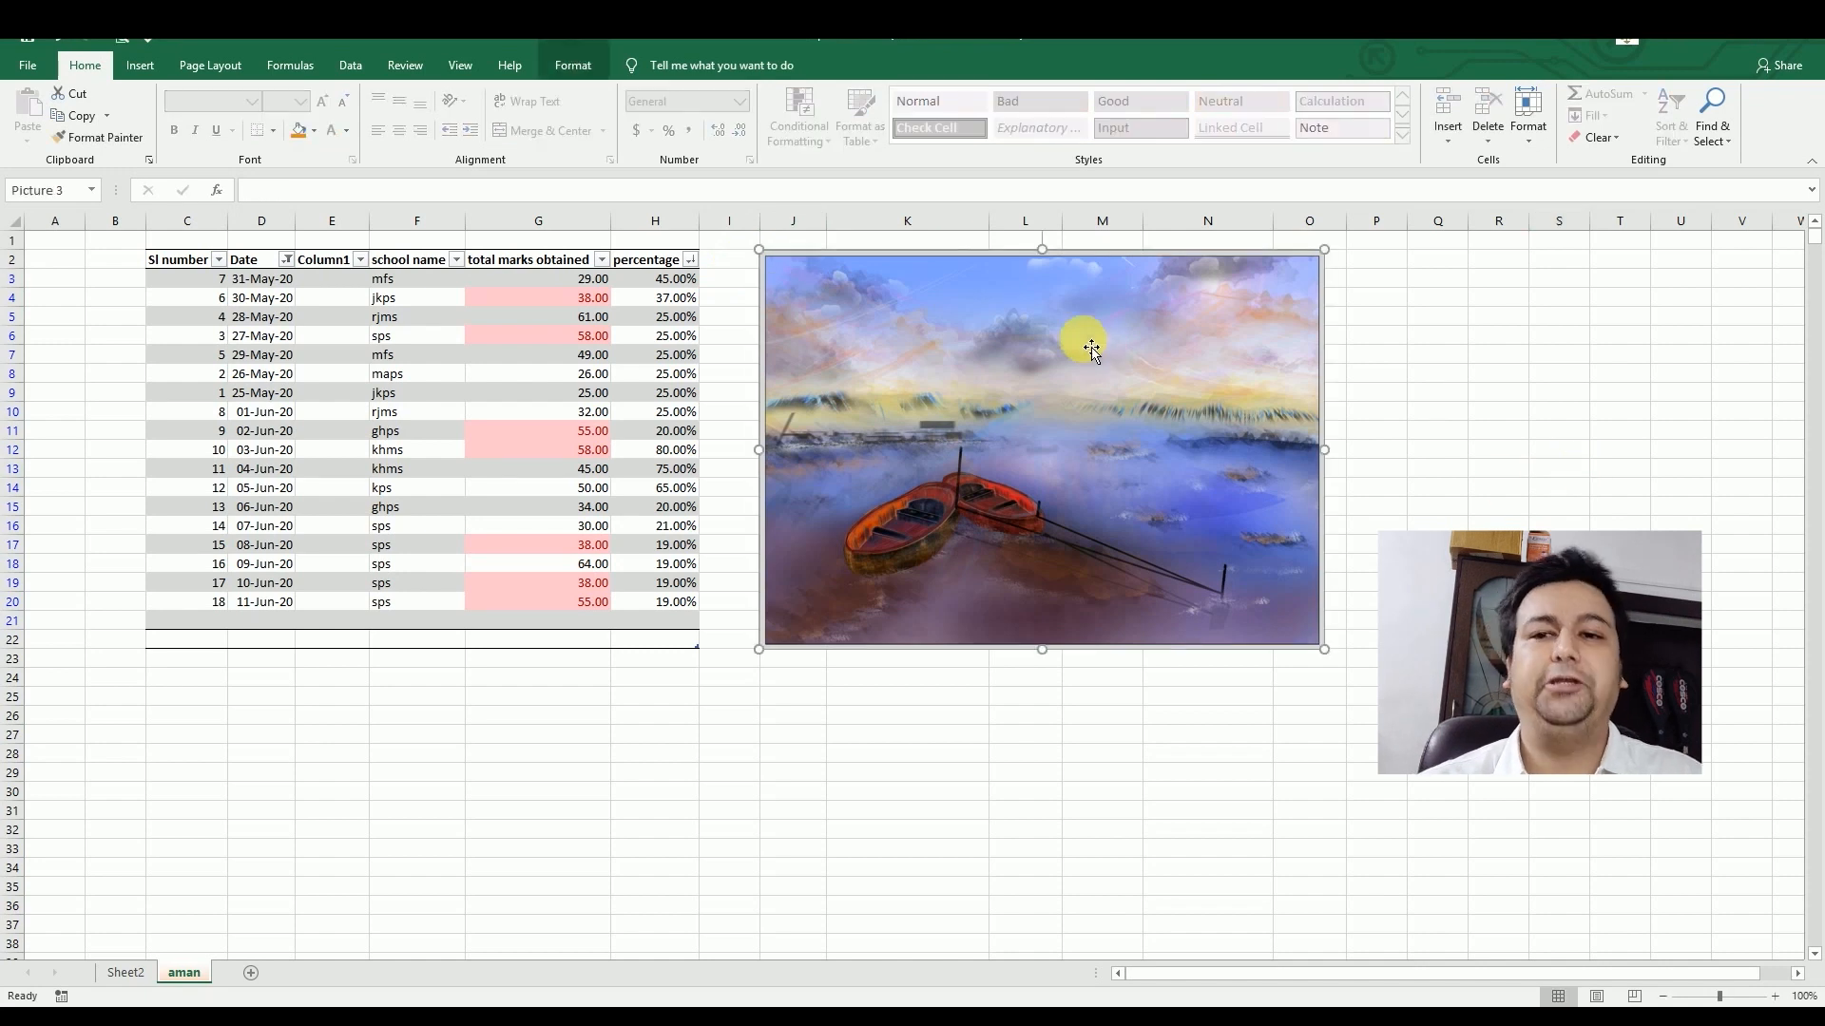
left_click_drag(1024, 329, 1188, 321)
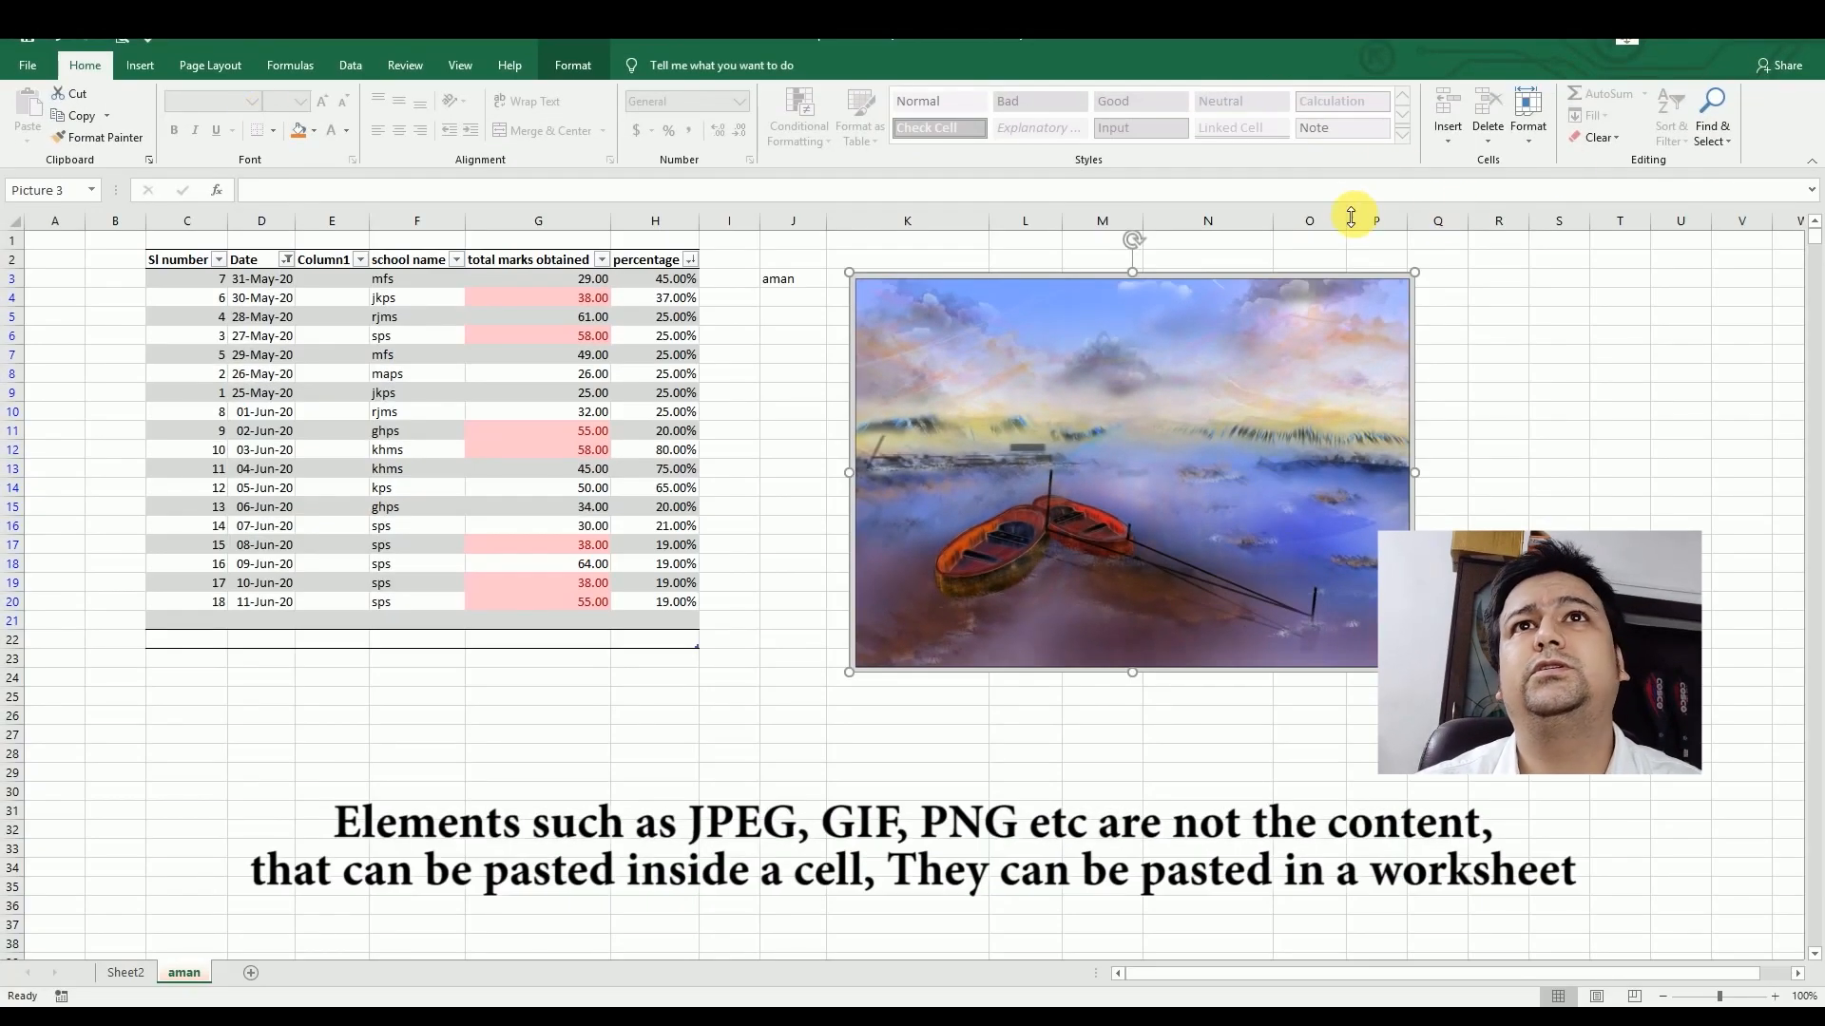
left_click(1533, 139)
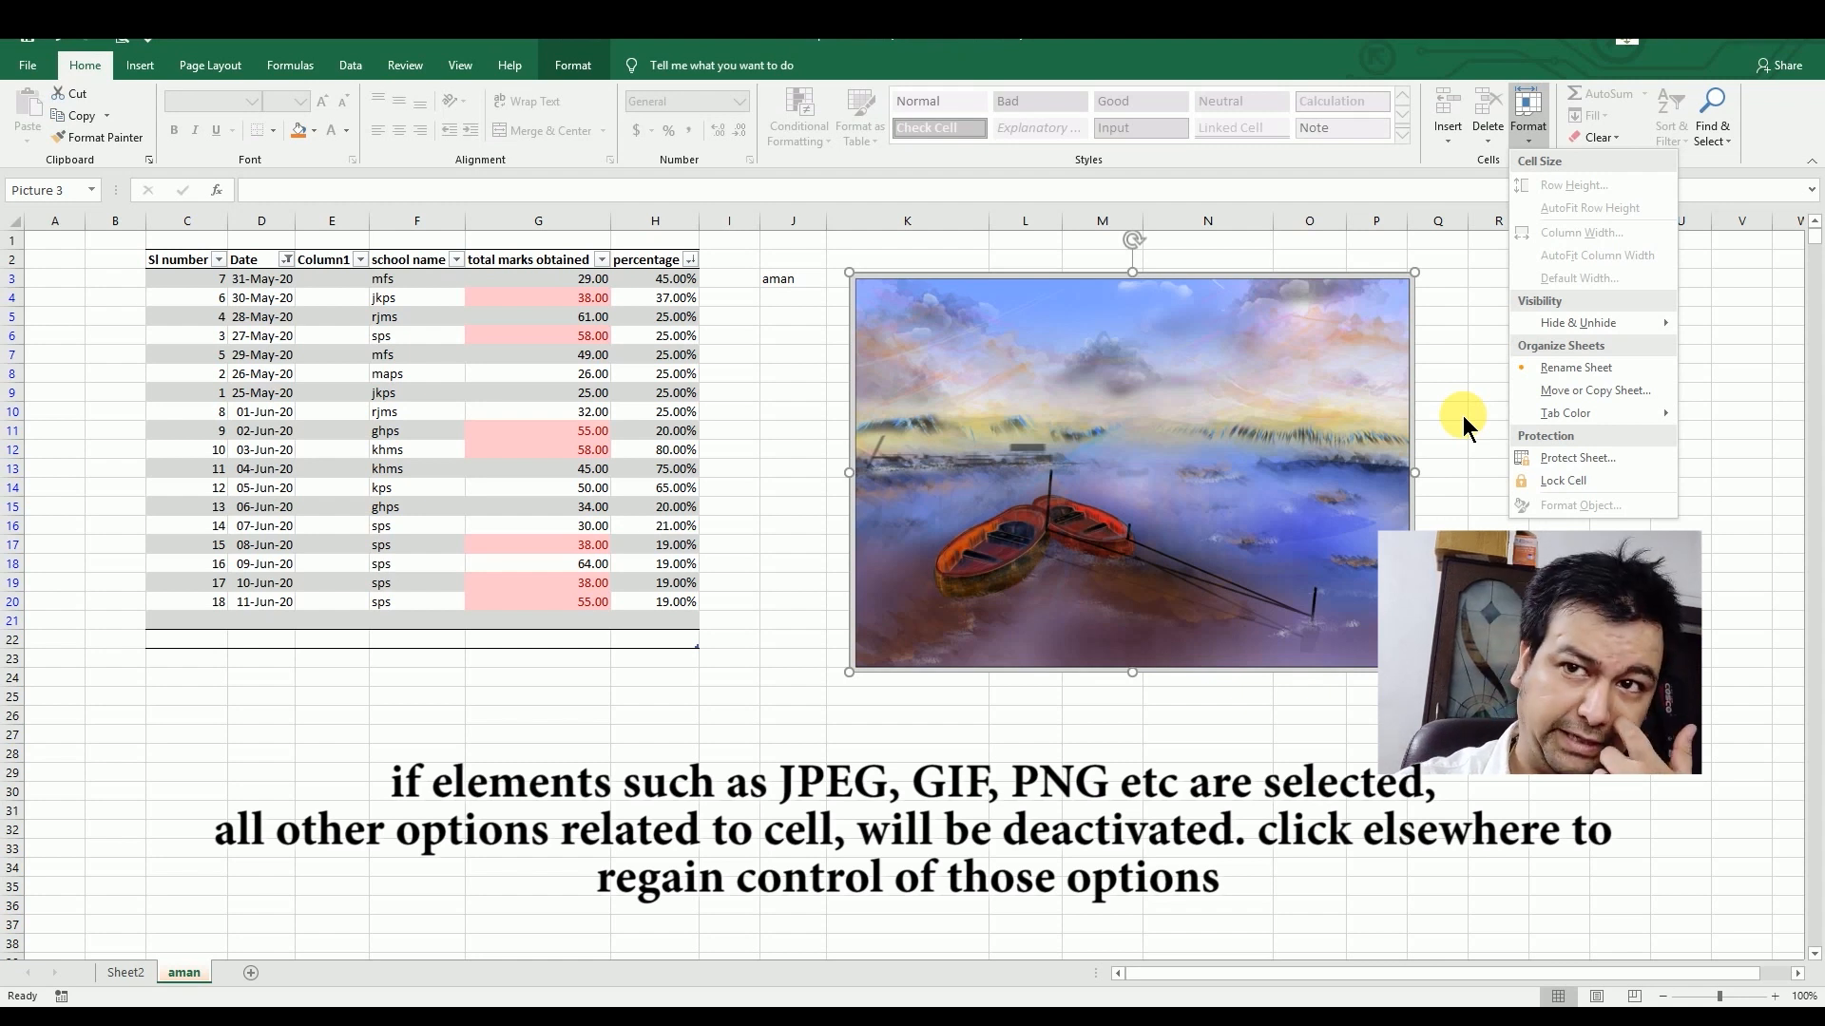
left_click(1182, 480)
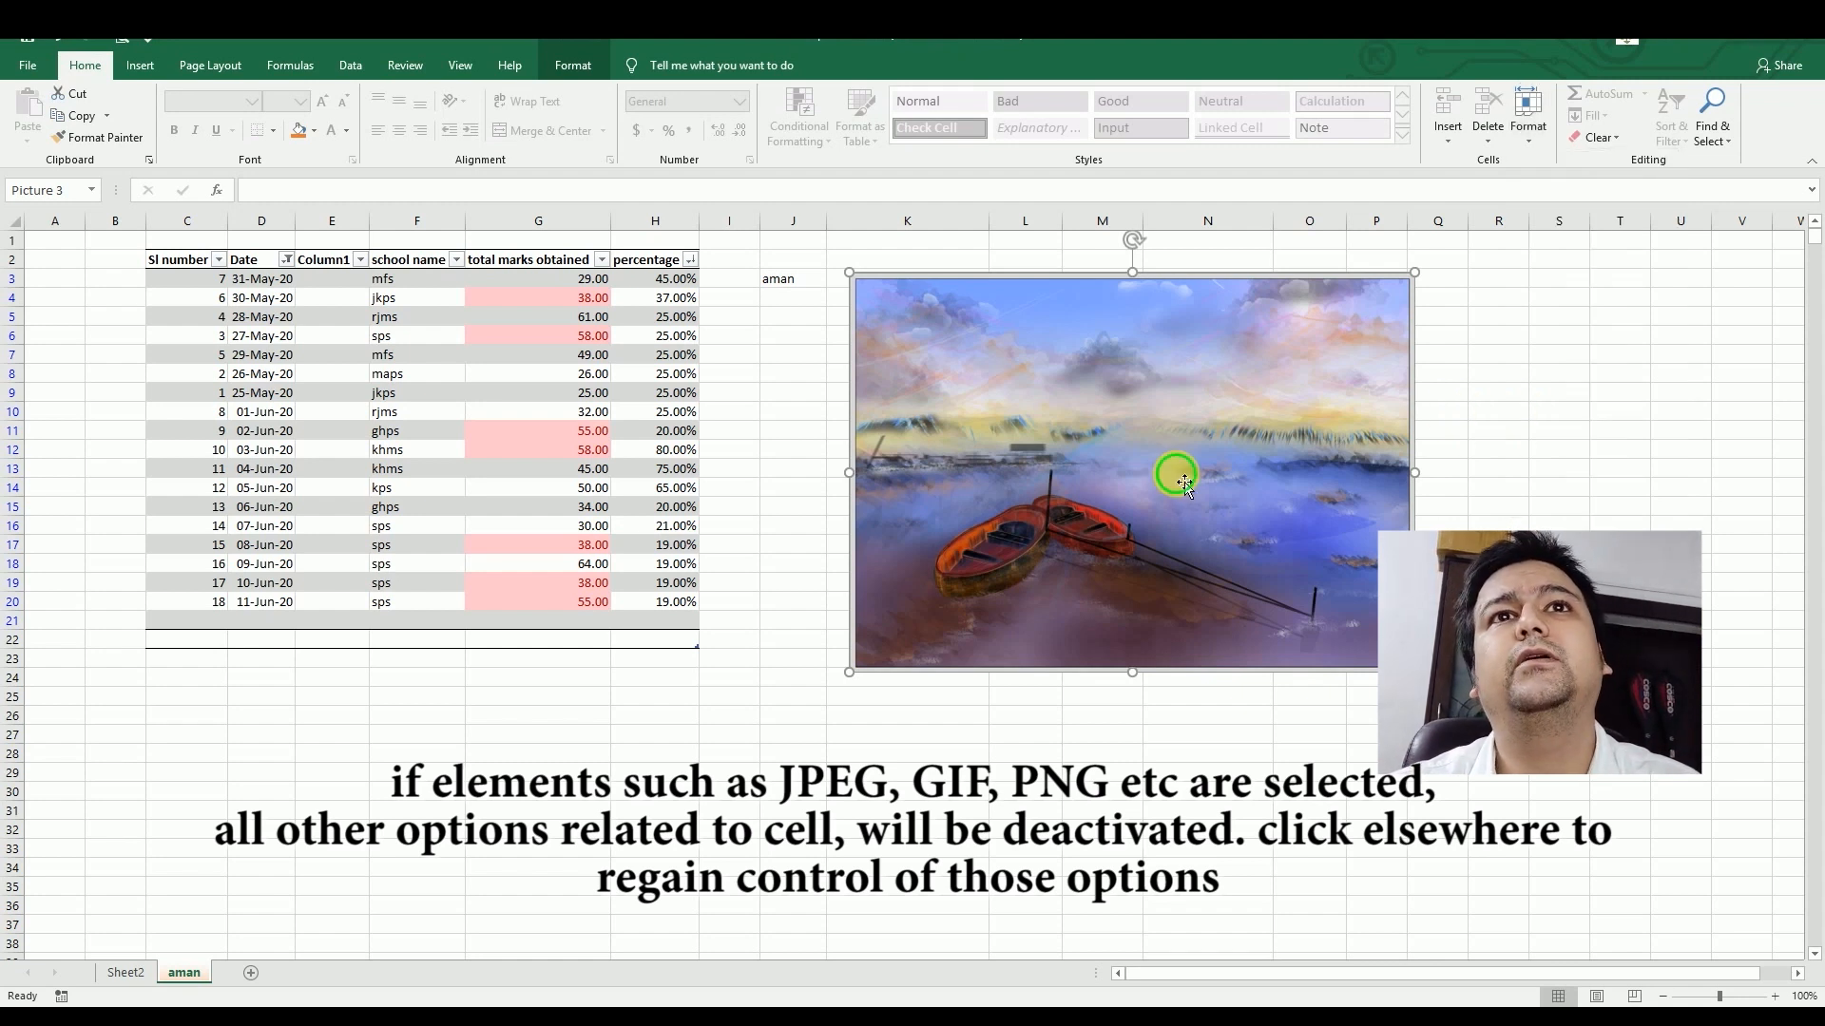
Step: Preview styles such as Soft Edge Rectangle on the picture and crop it to its upper-left sky area
right_click(1179, 477)
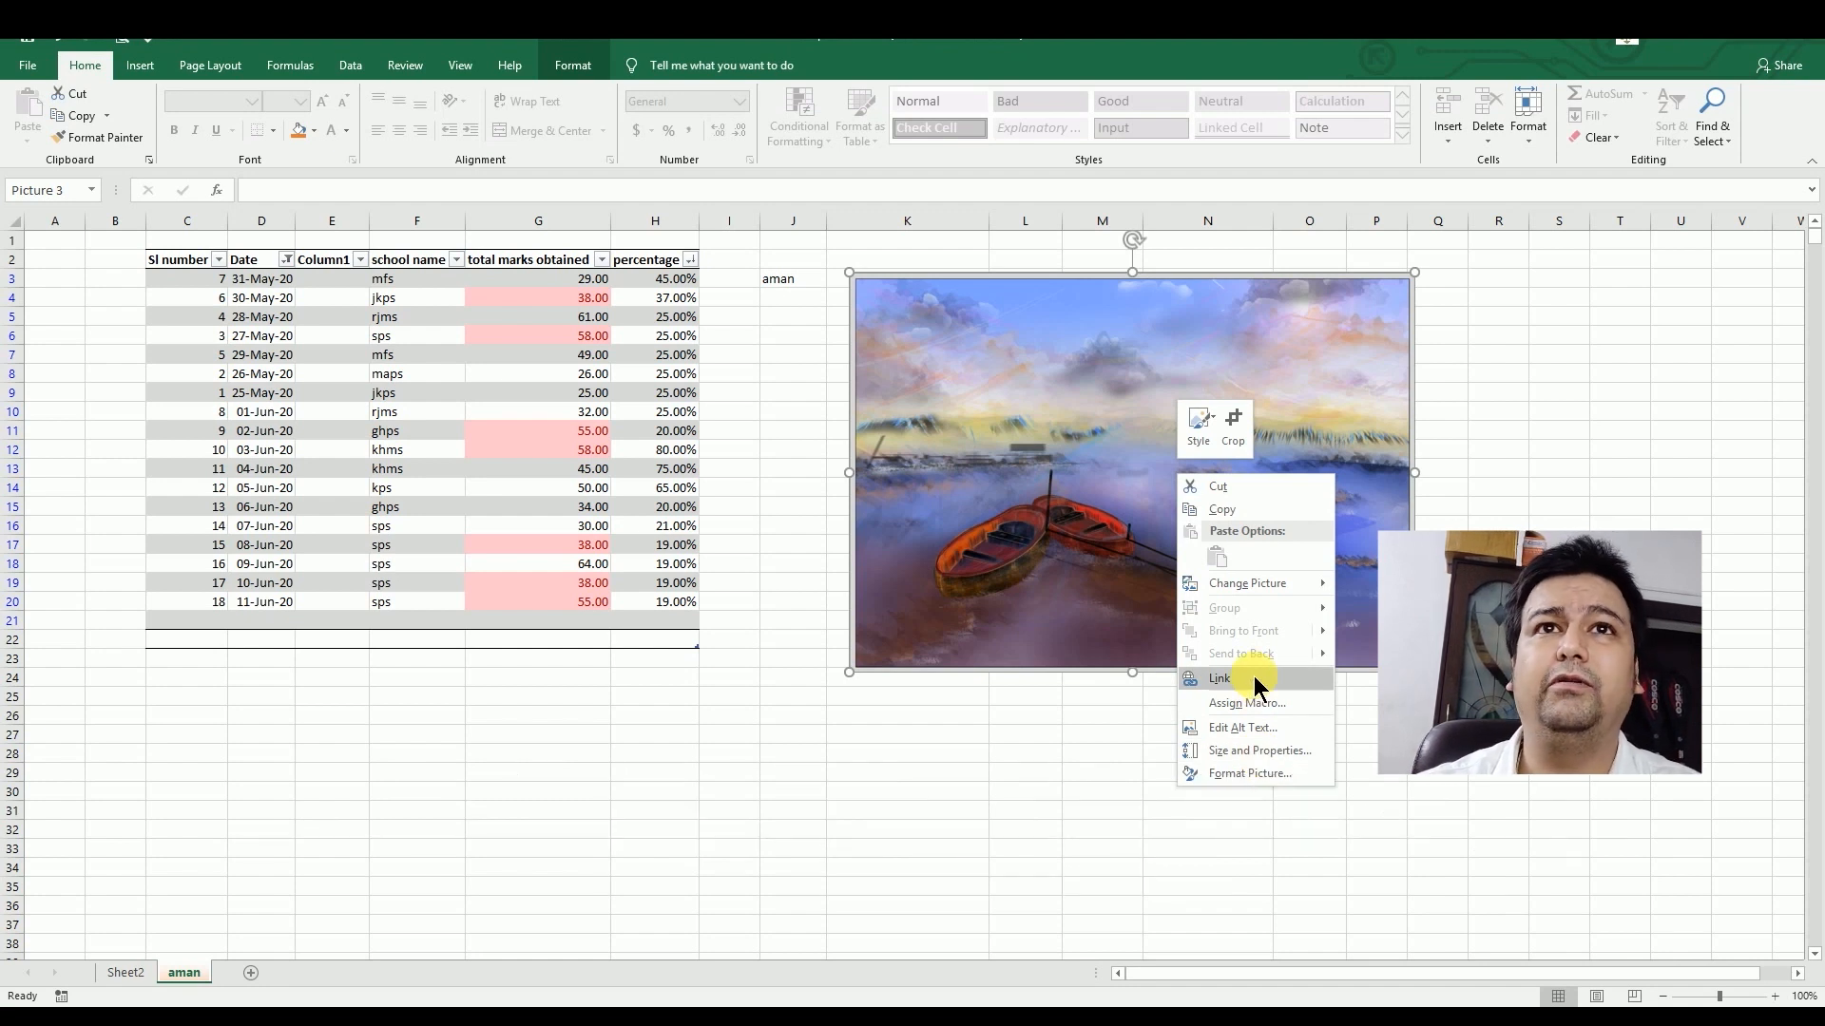
left_click(1202, 423)
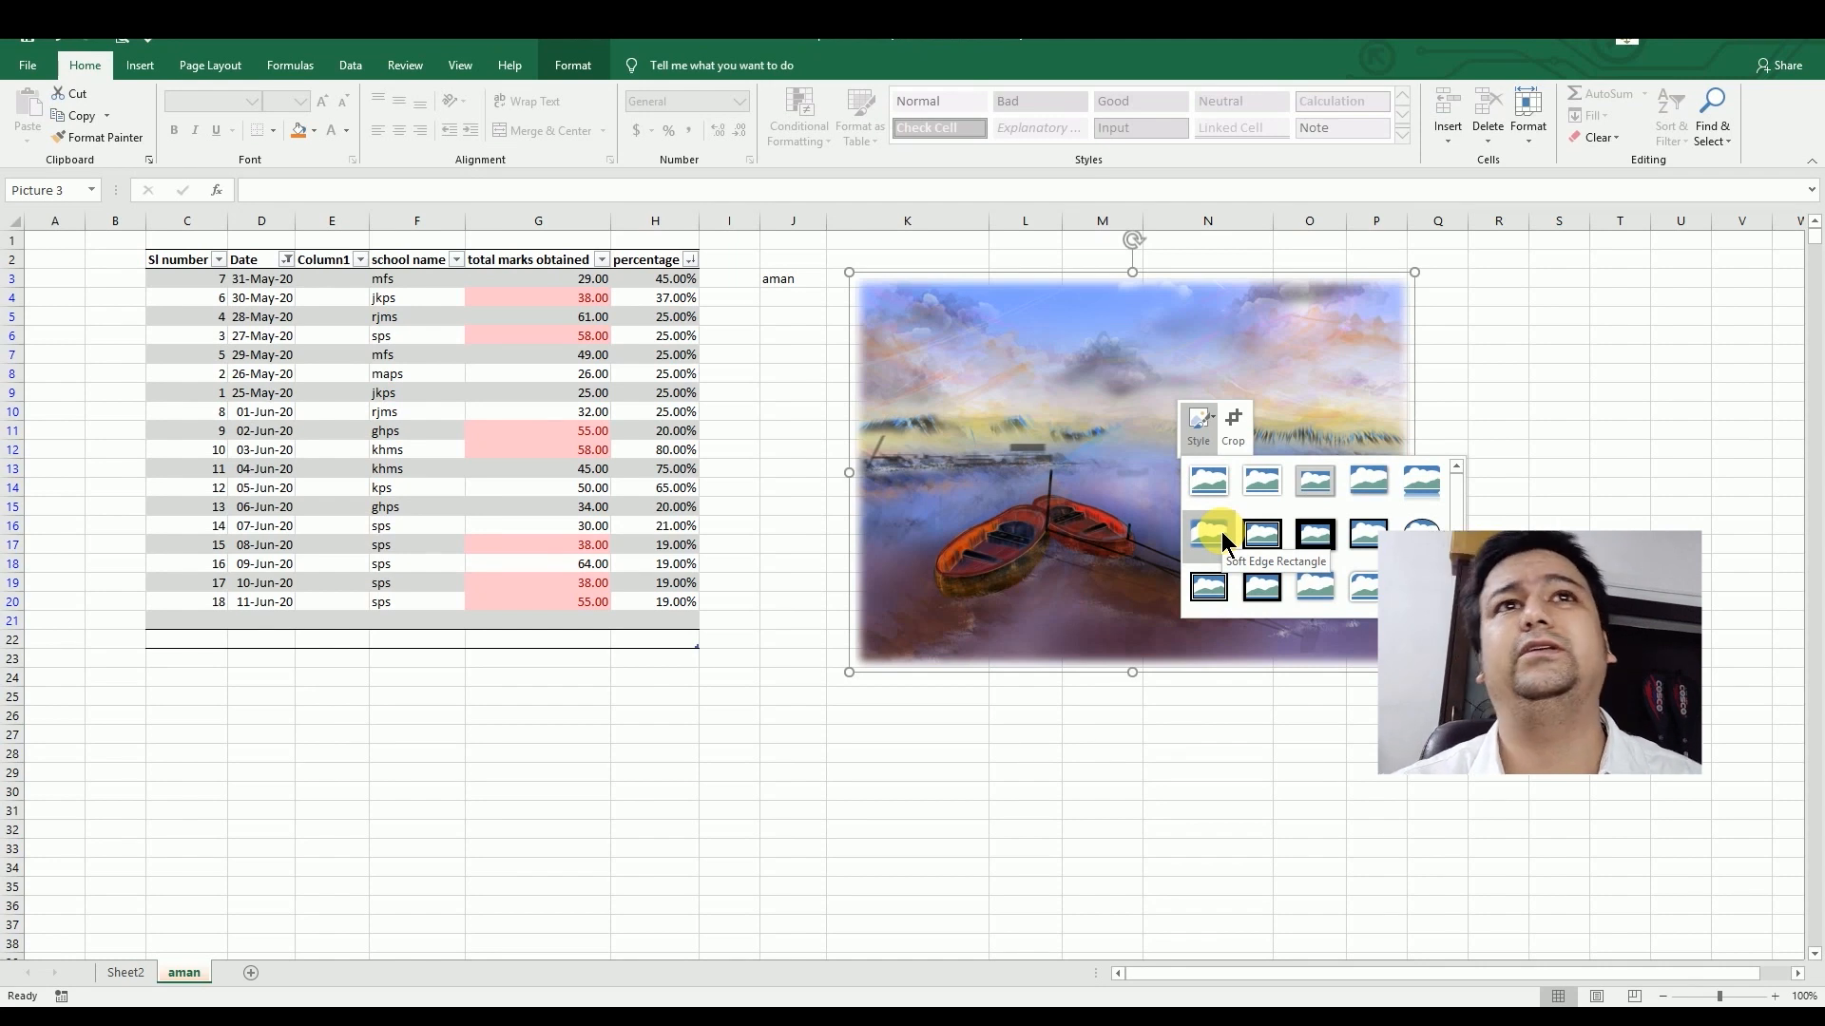
left_click(1232, 428)
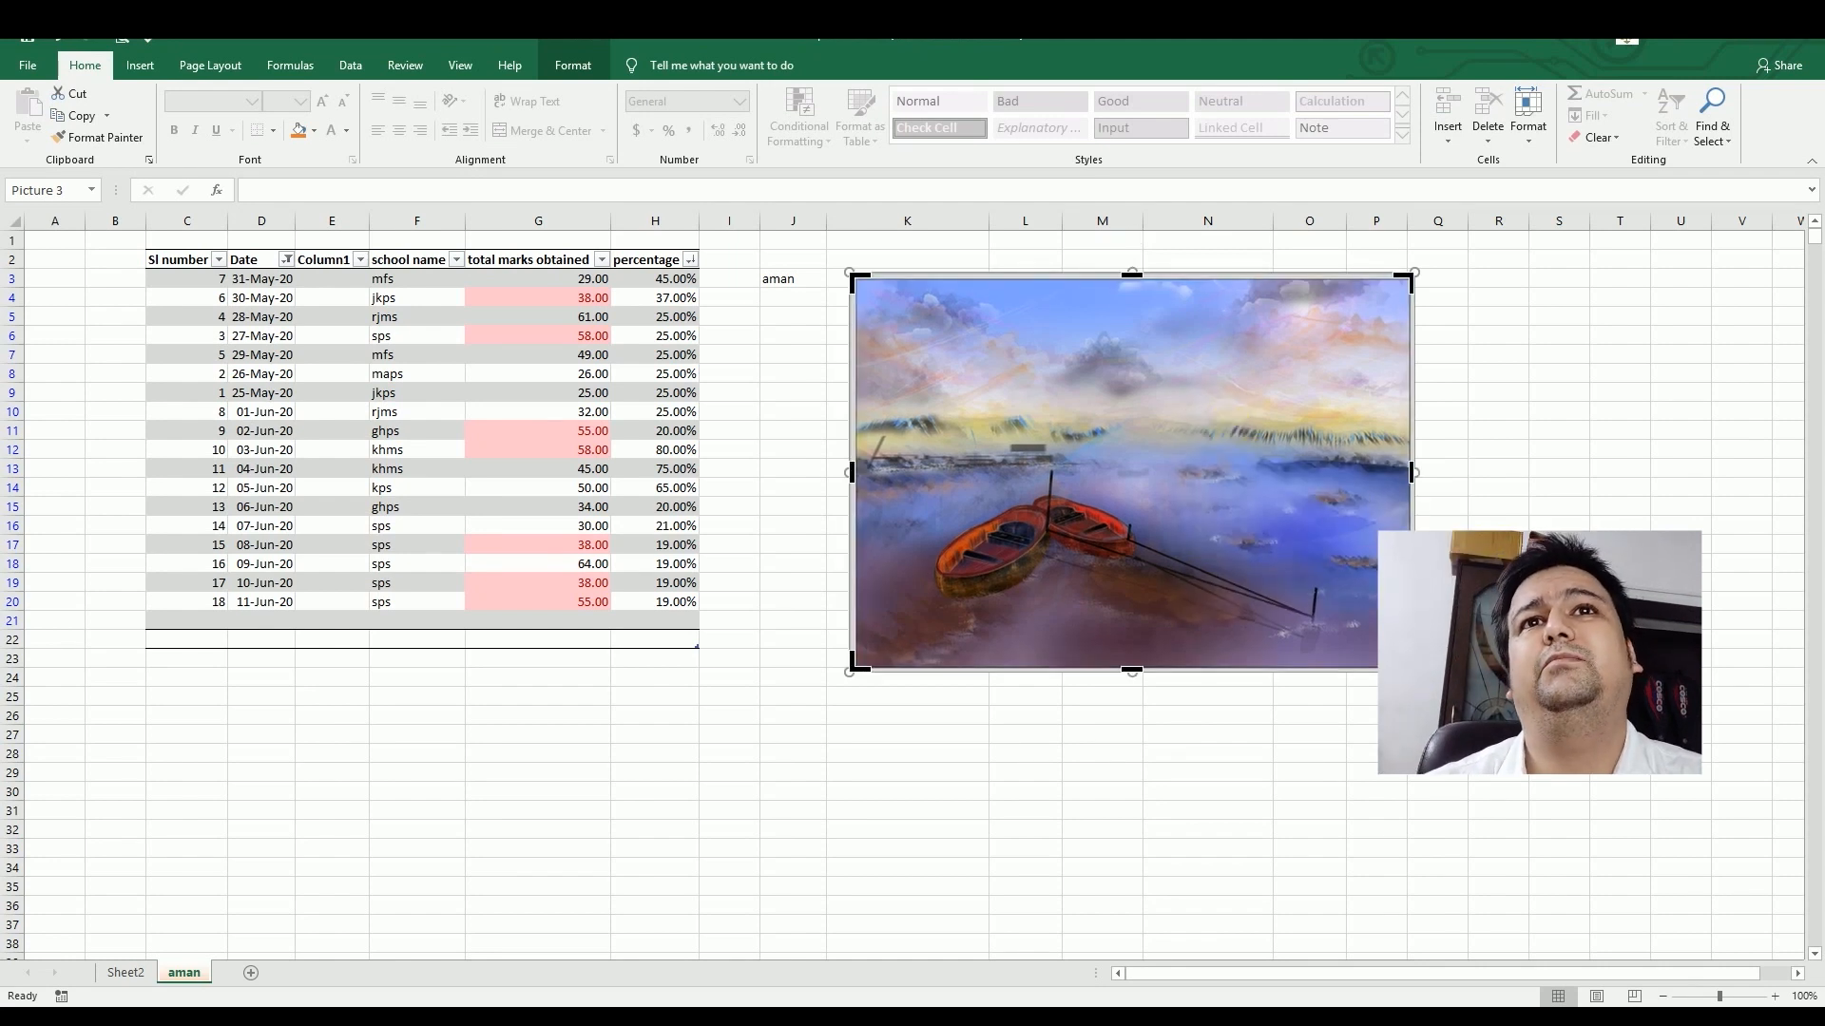
mouse_move(1412, 669)
left_mouse_down()
mouse_move(1302, 552)
mouse_move(1169, 458)
mouse_move(1167, 496)
left_mouse_up()
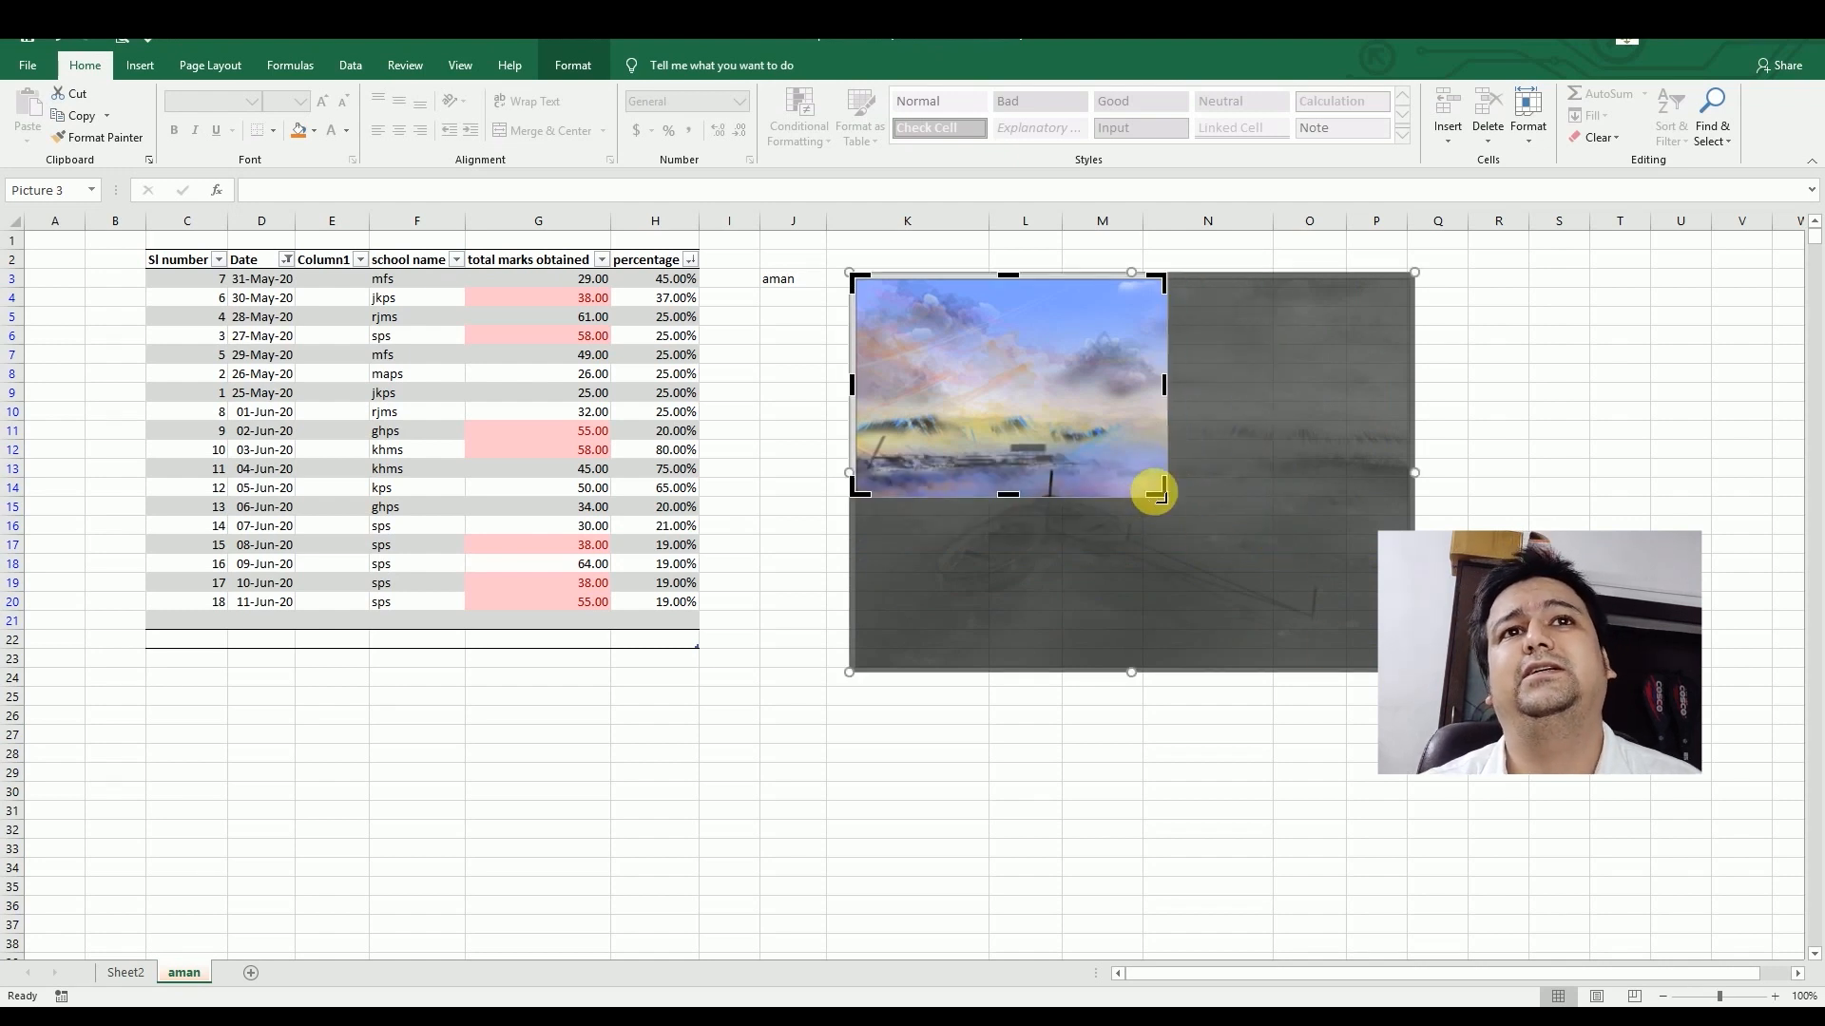
left_click_drag(1176, 503, 1132, 460)
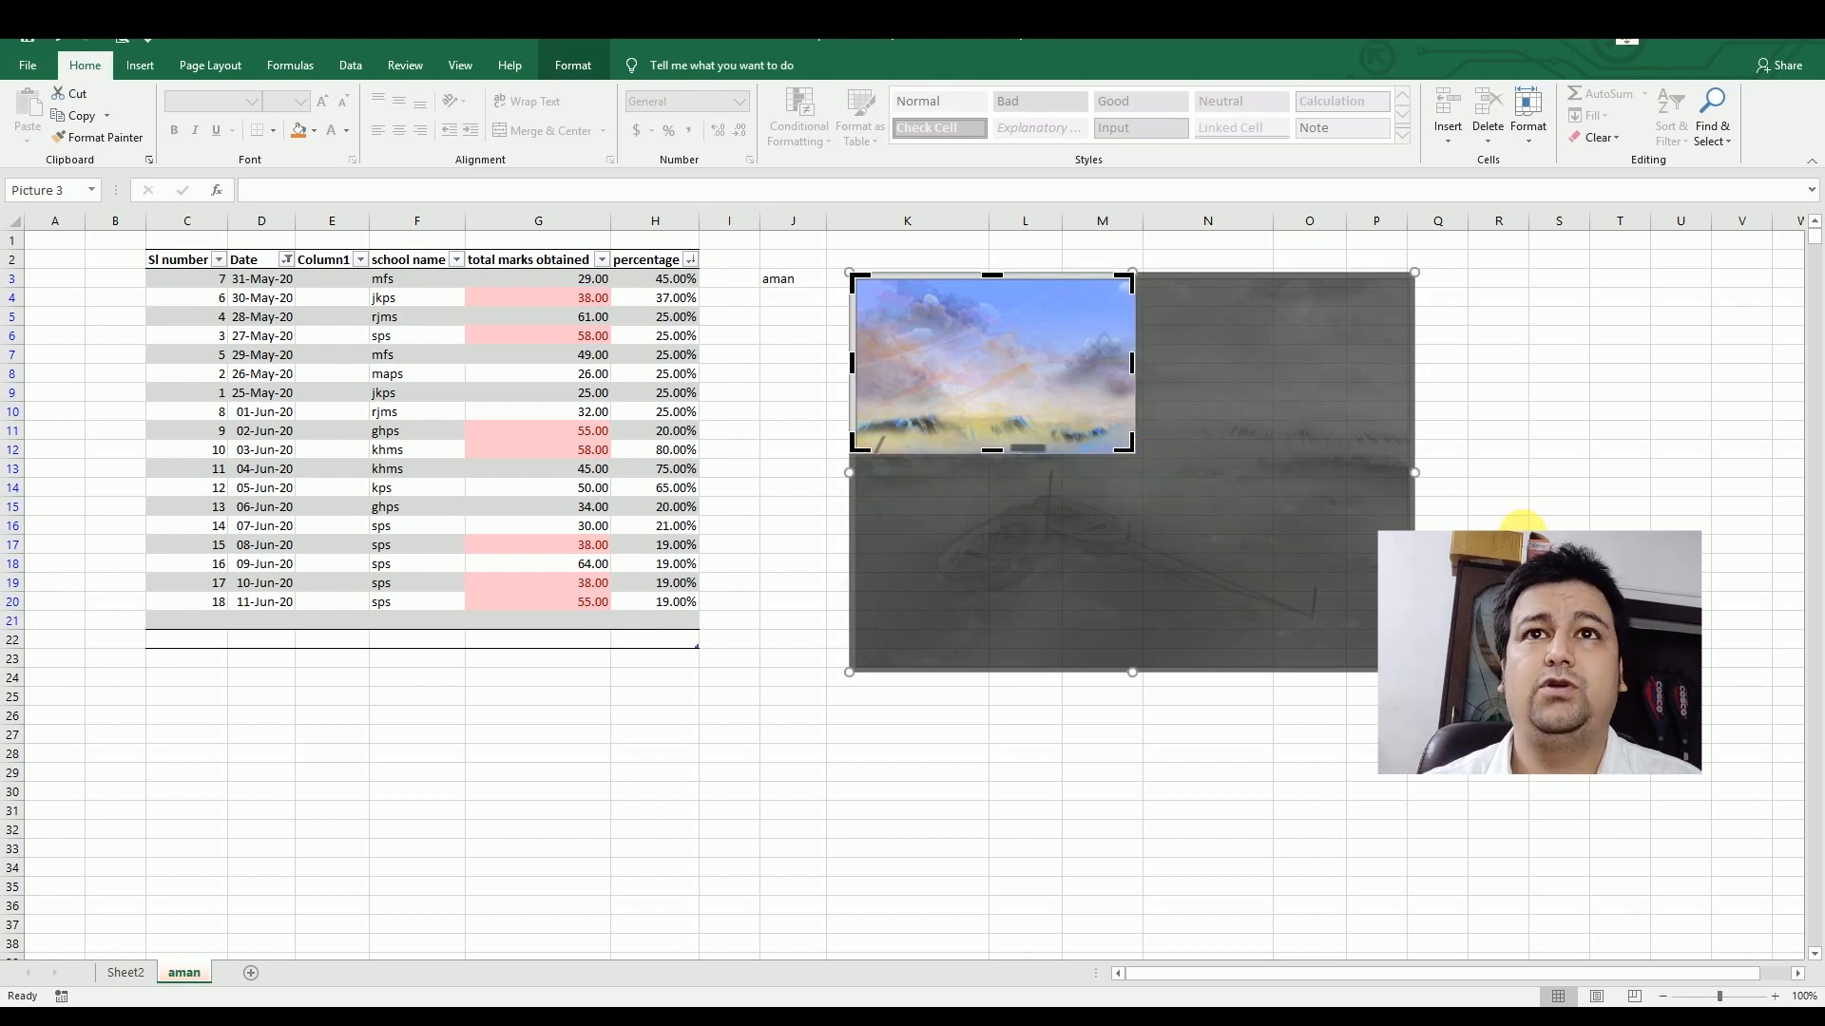
left_click(1511, 525)
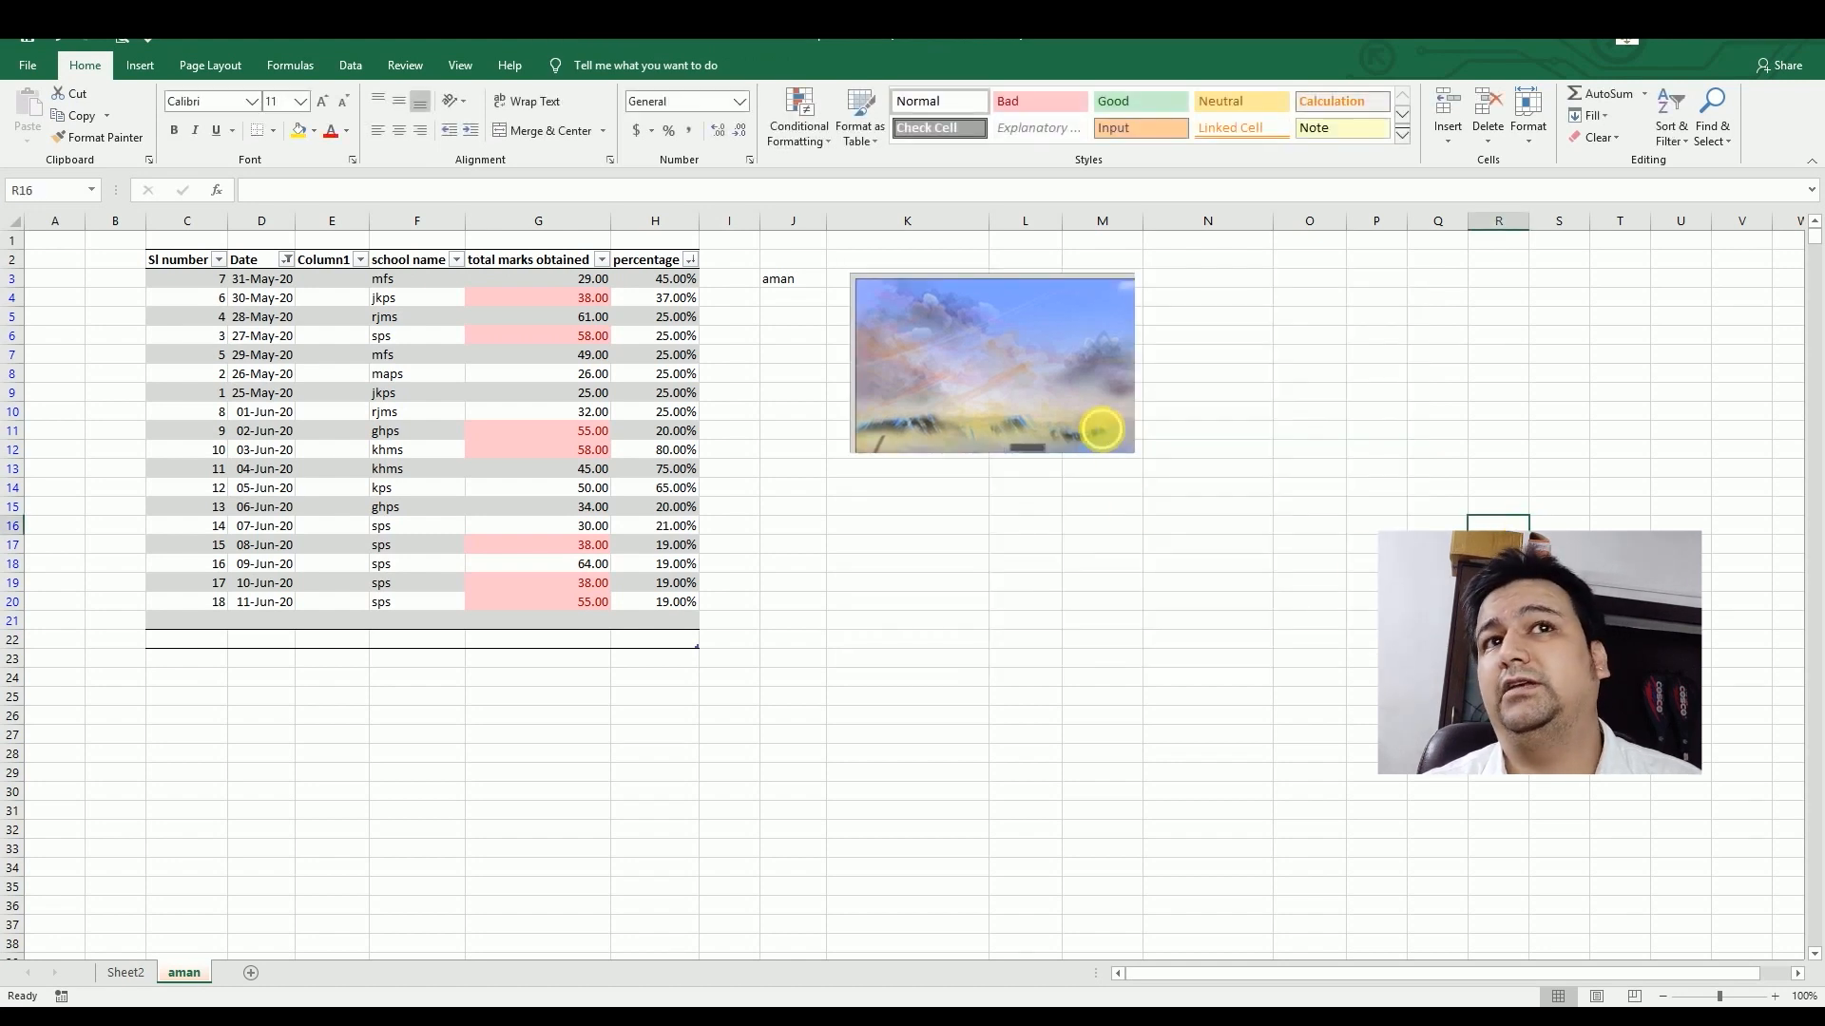
Step: Extend the picture's crop area back to the full image
left_click(1102, 423)
left_click_drag(1141, 455, 1447, 651)
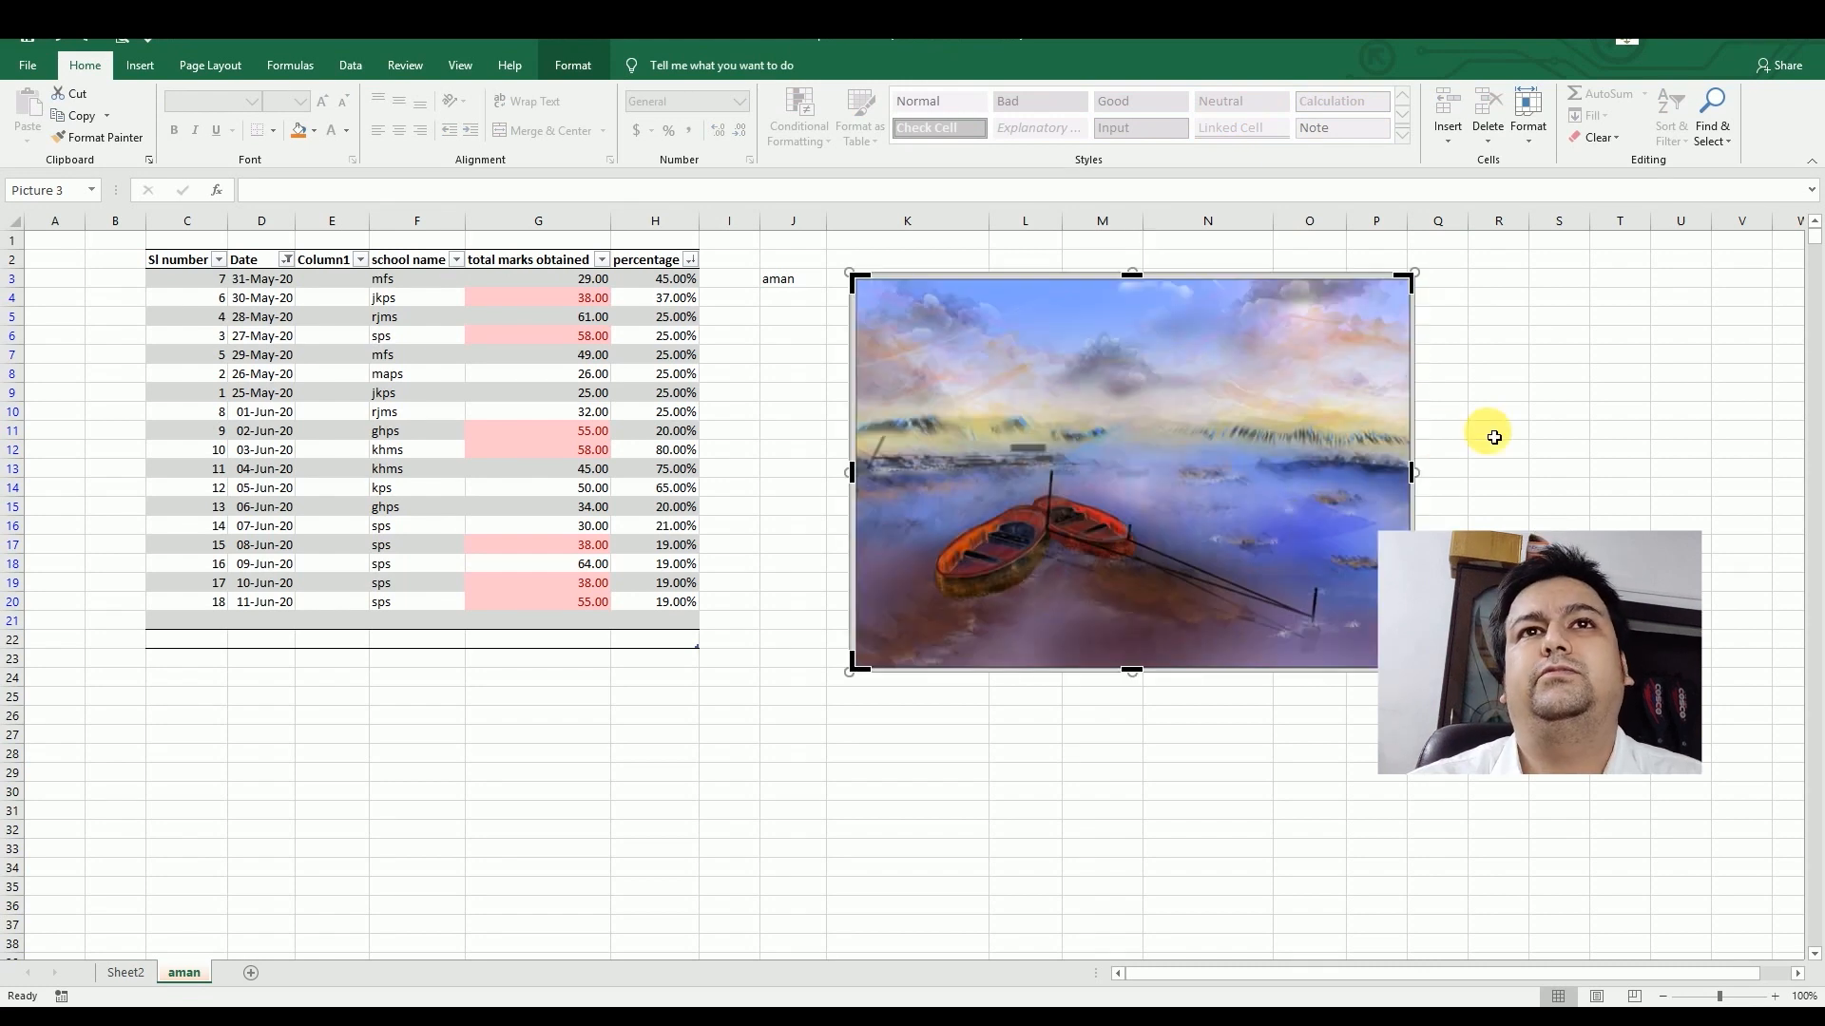
left_click(1494, 437)
Step: Give the picture a 6 pt top bevel in its 3-D Format settings, using the second preset of the first row
left_click(1344, 454)
right_click(1303, 441)
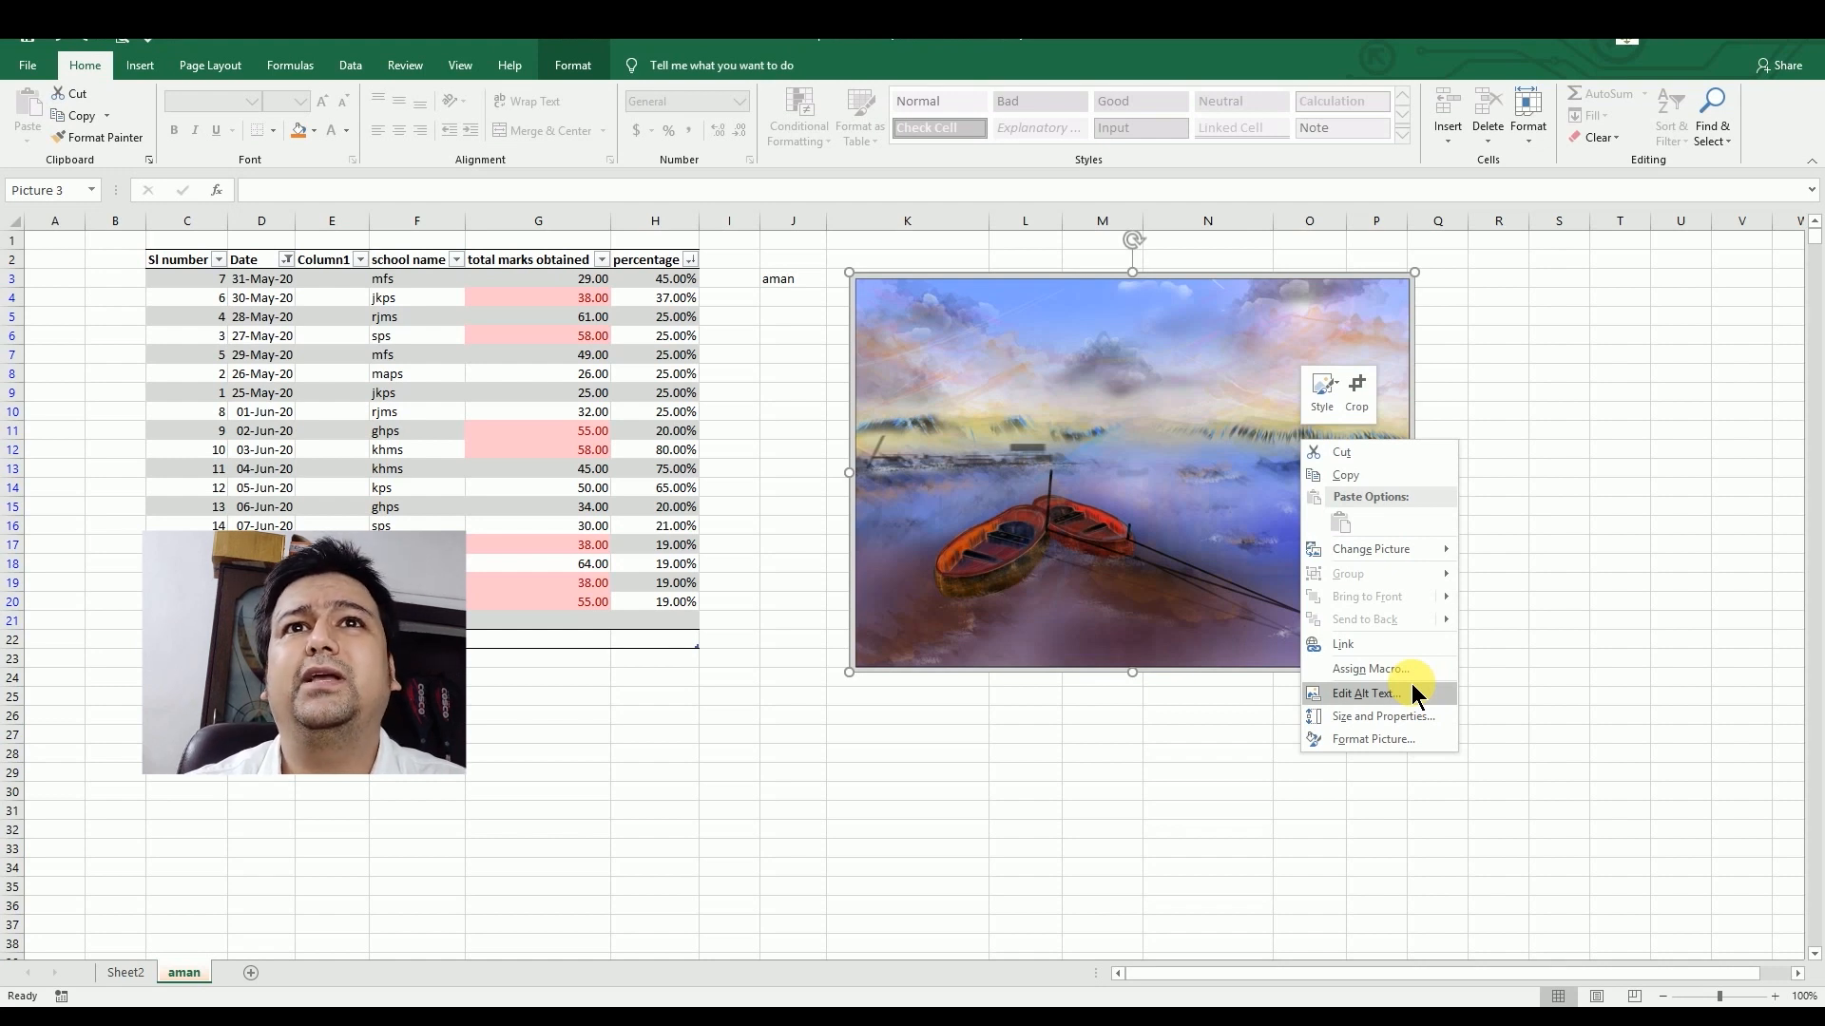
left_click(1397, 748)
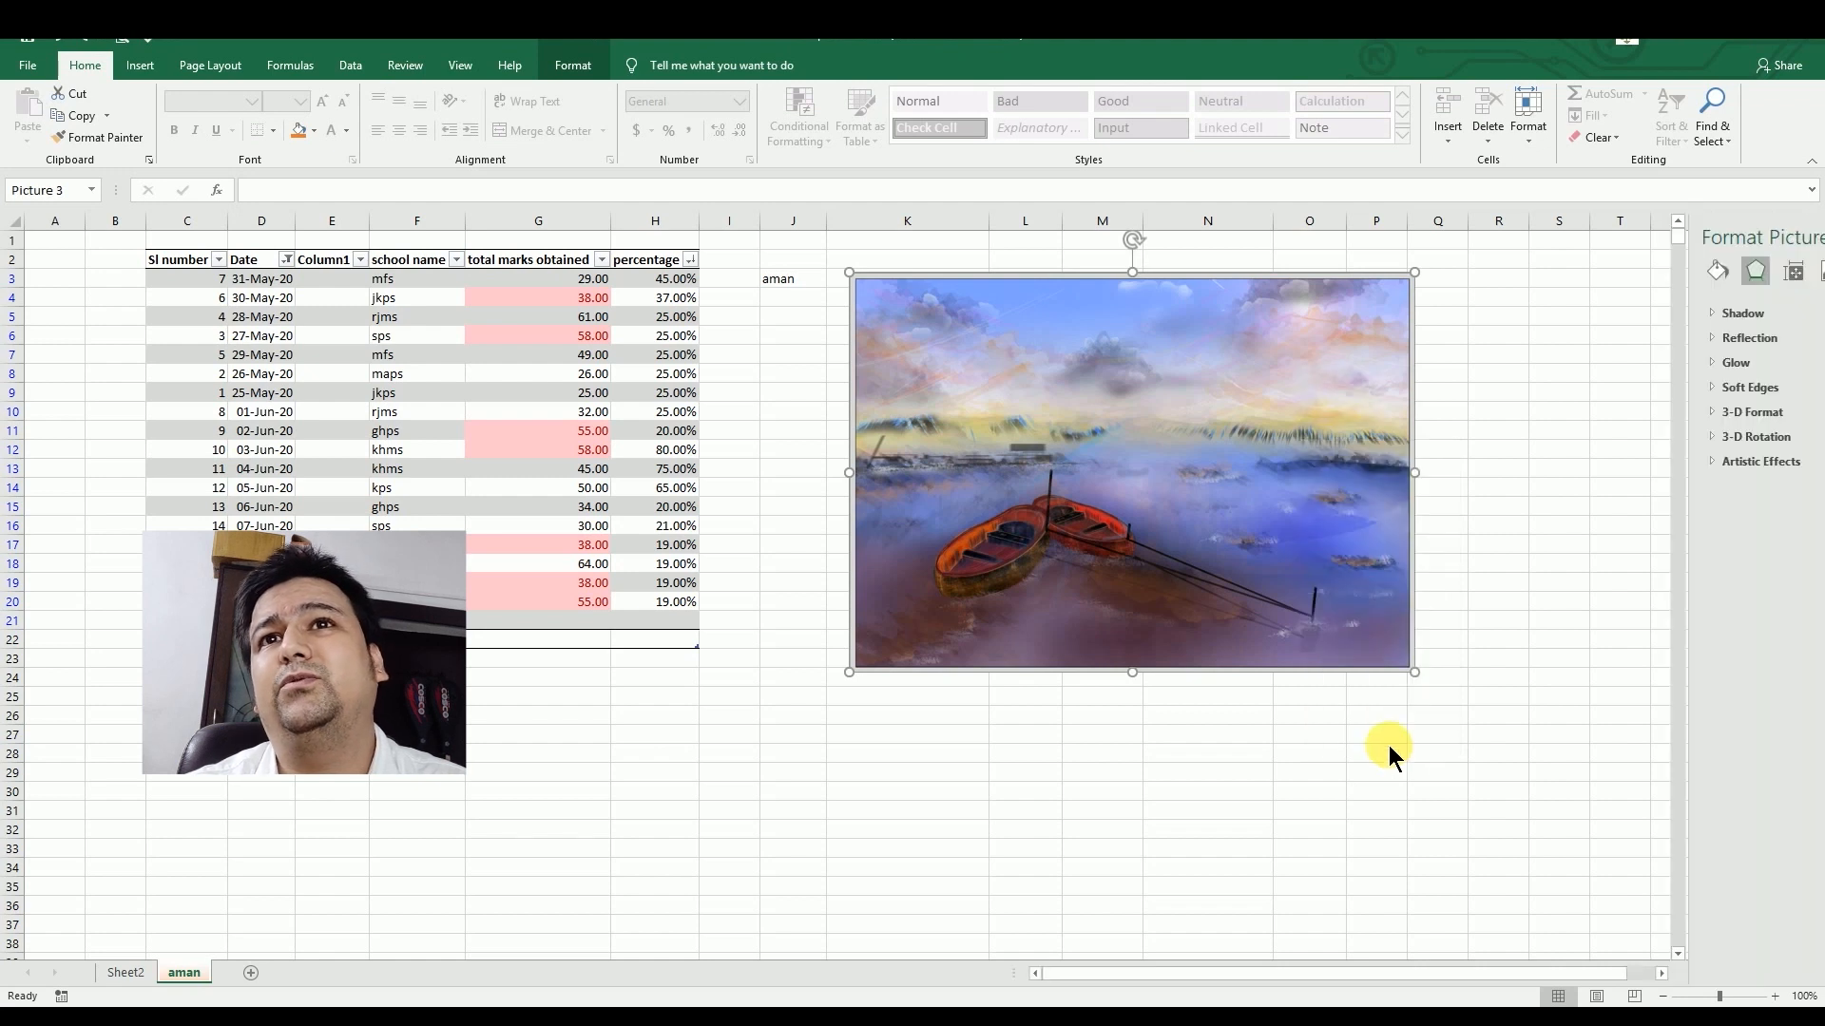
left_click(1709, 412)
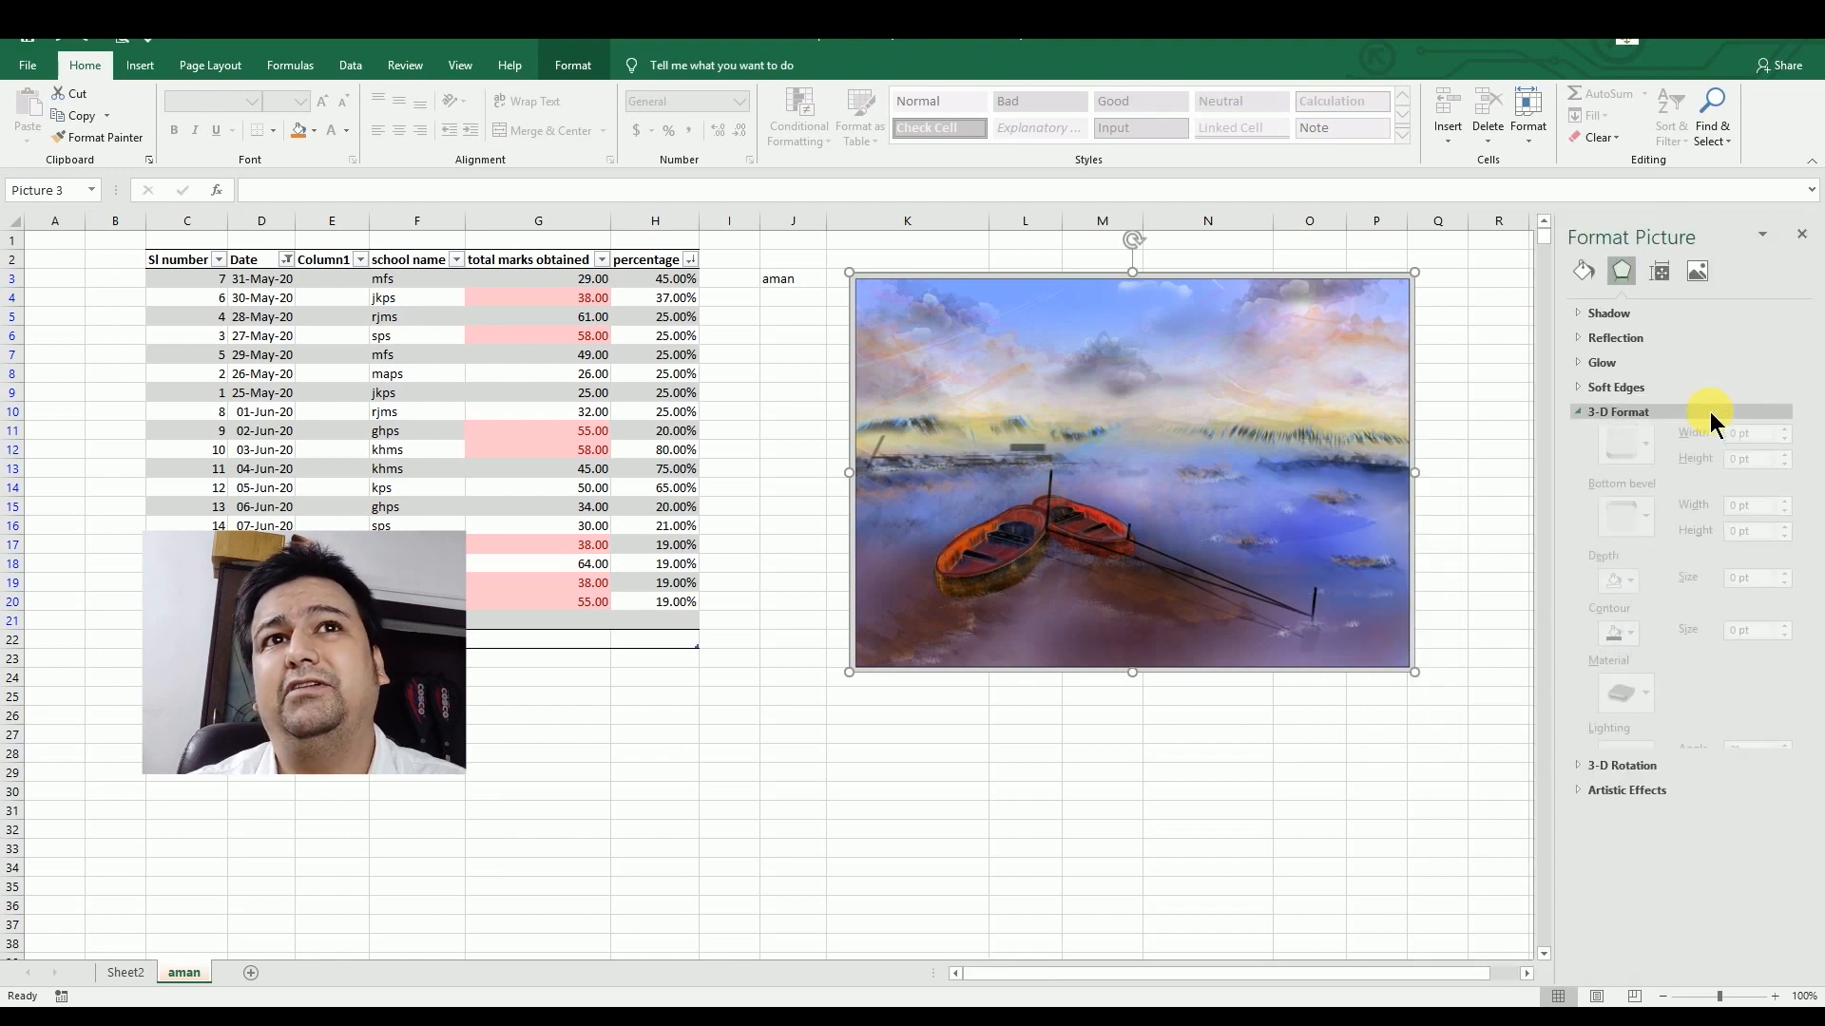
left_click(1646, 468)
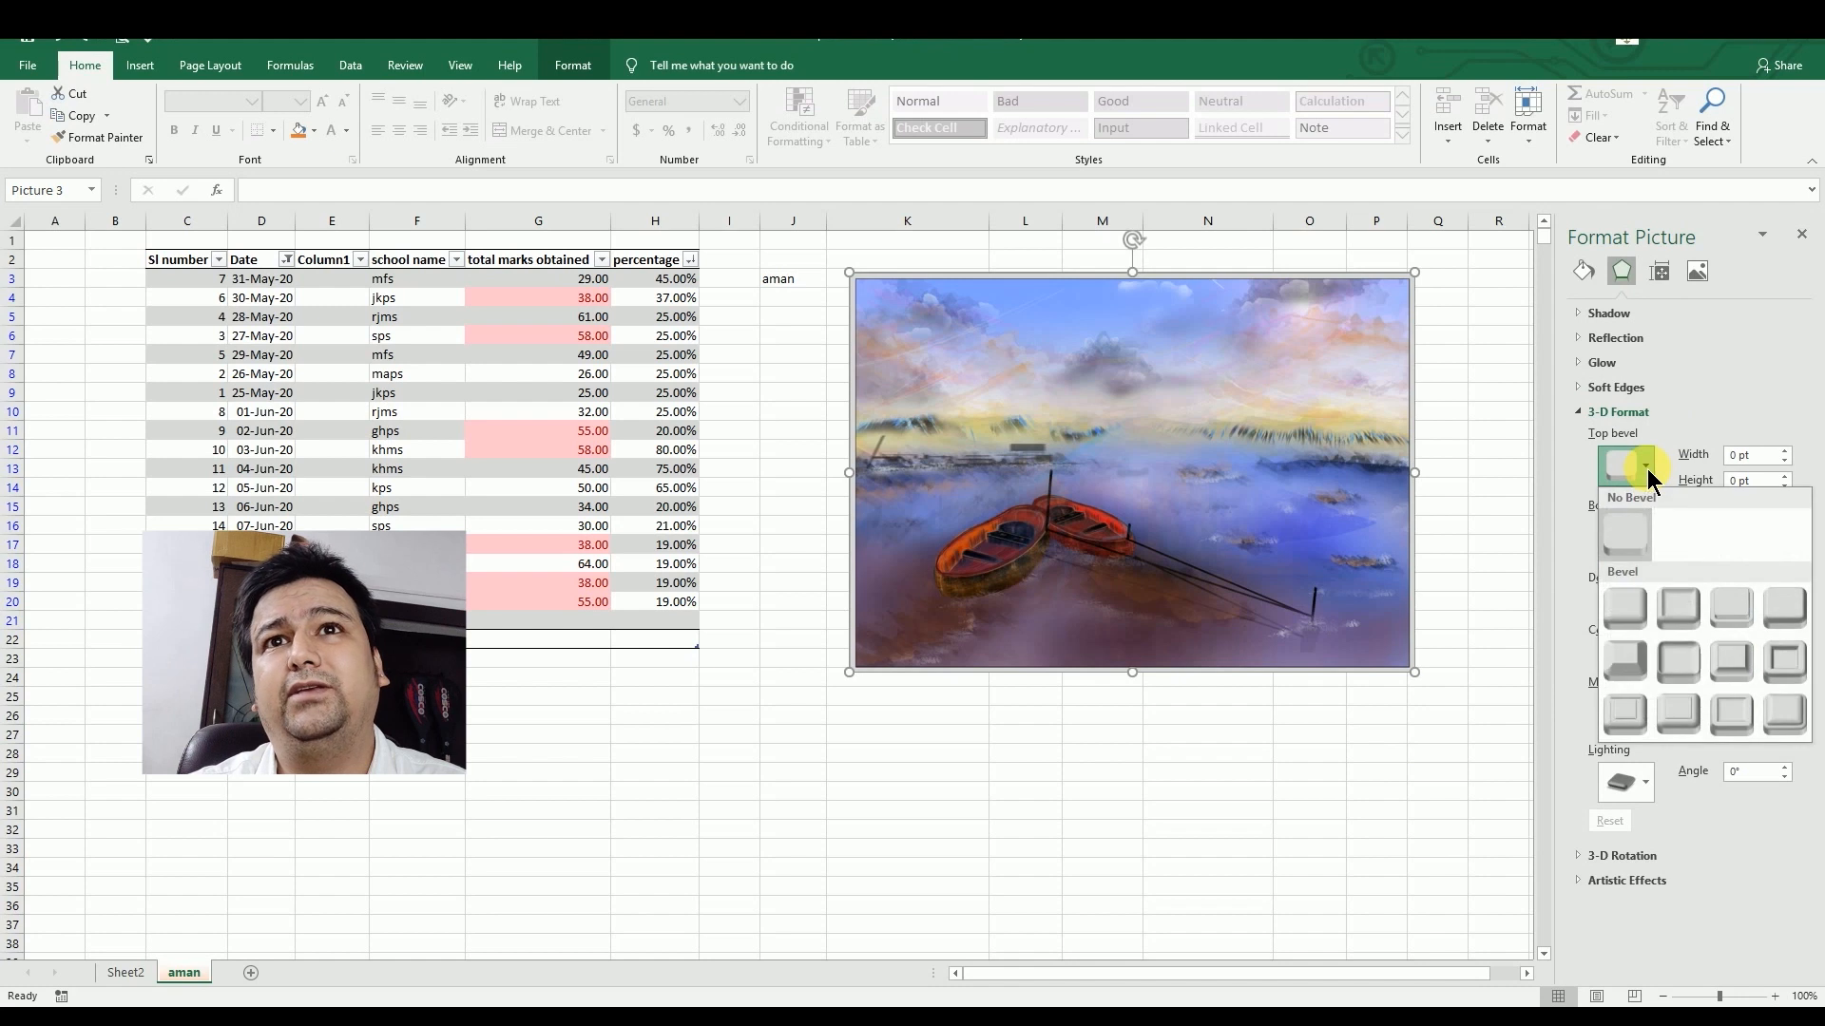
left_click(1676, 613)
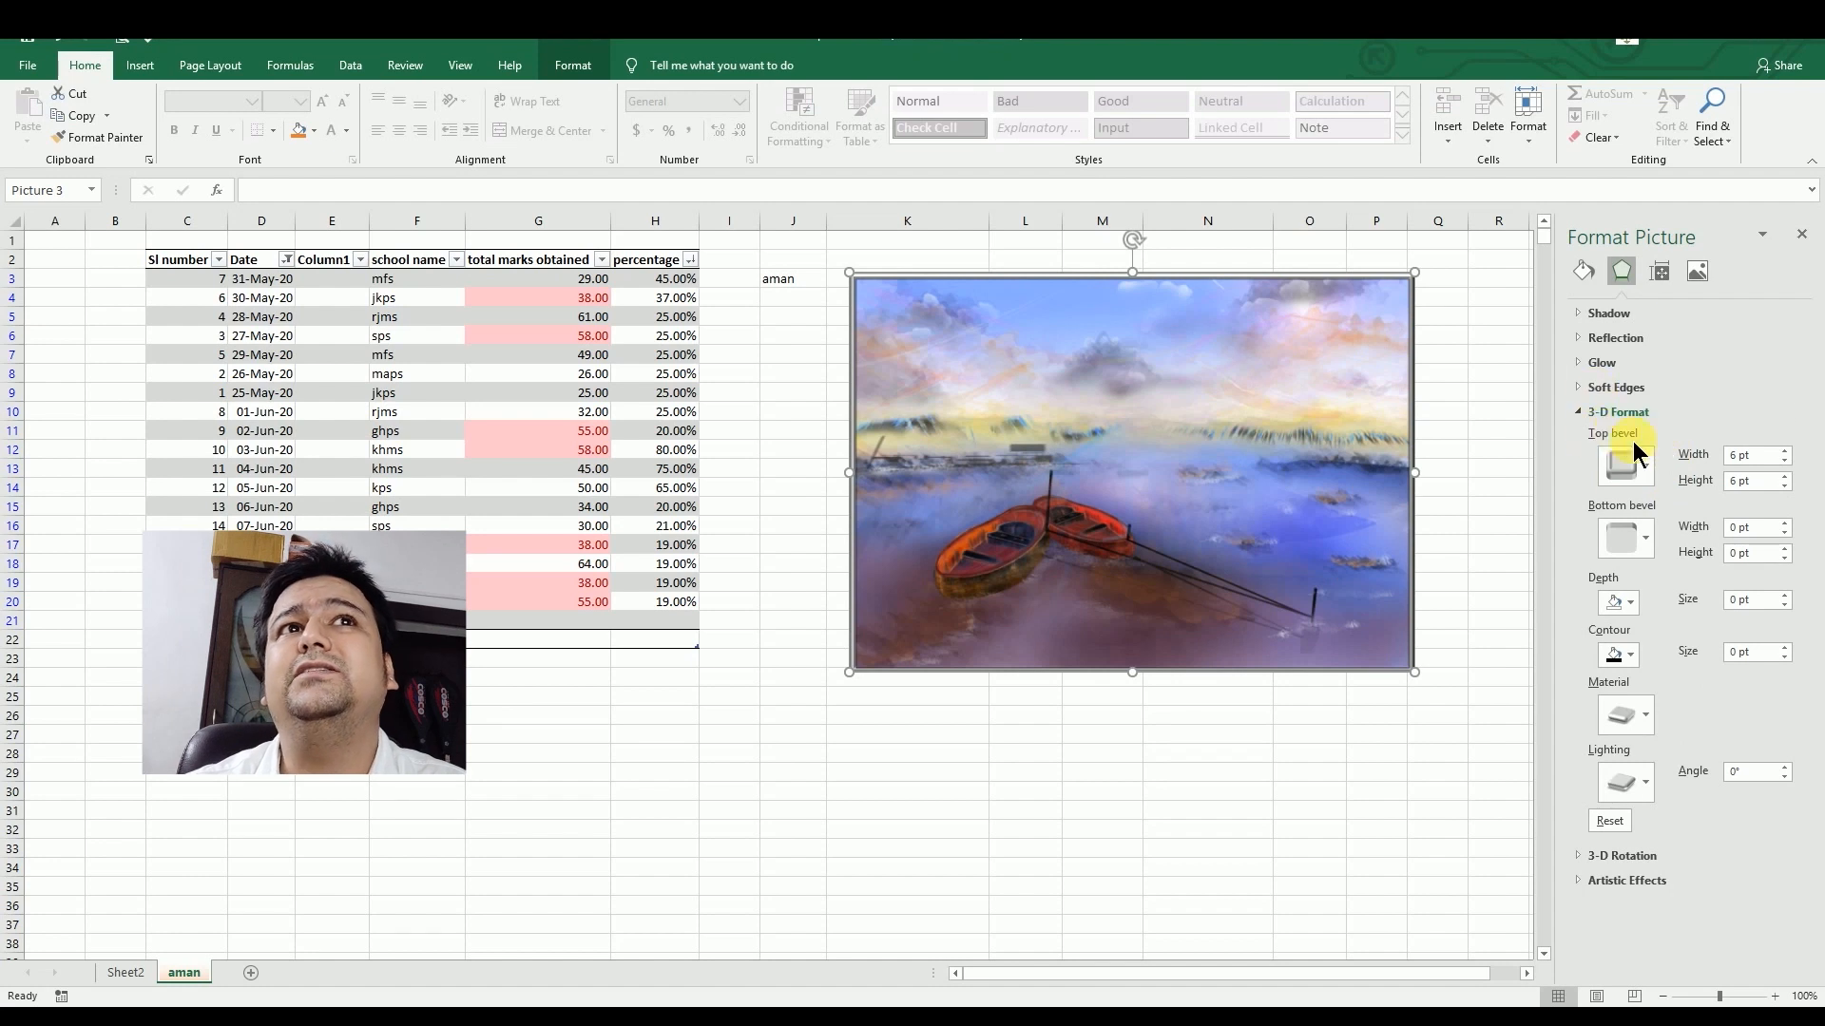
Step: Give the picture a 6 pt Round bottom bevel and try the second Cool and second Warm lighting presets on it
left_click(1636, 540)
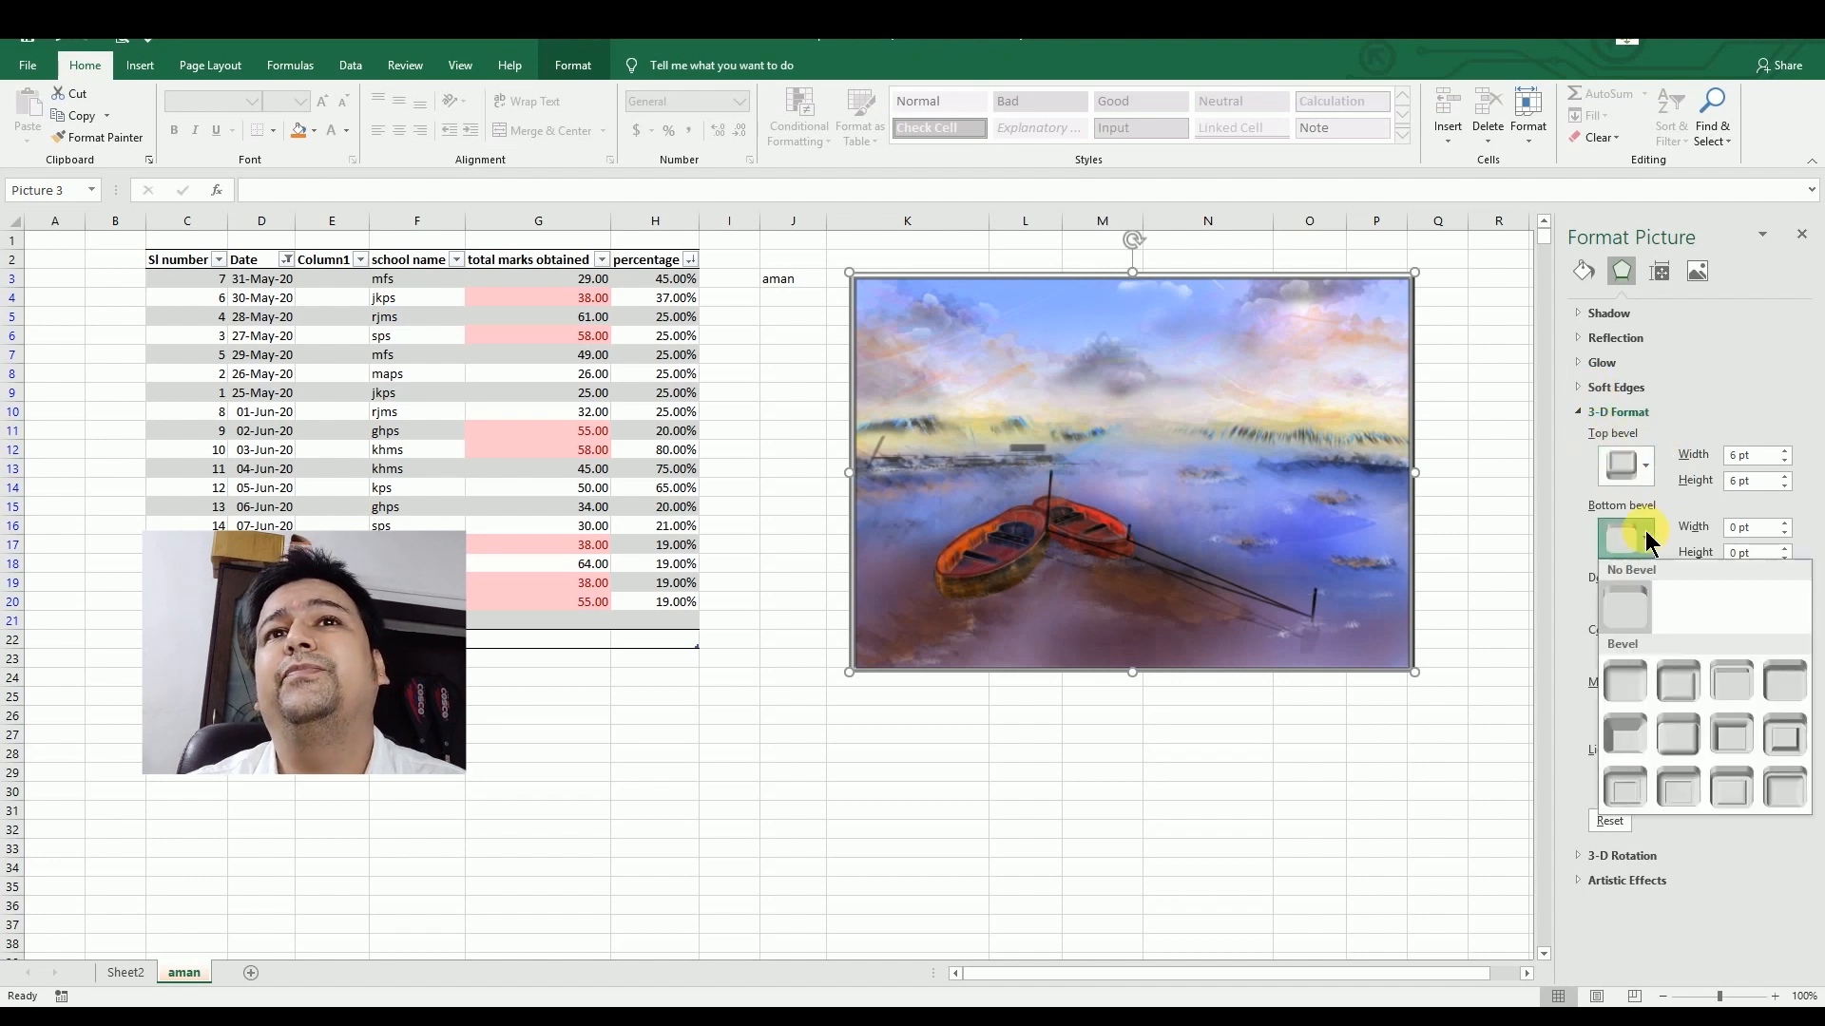
left_click(1617, 694)
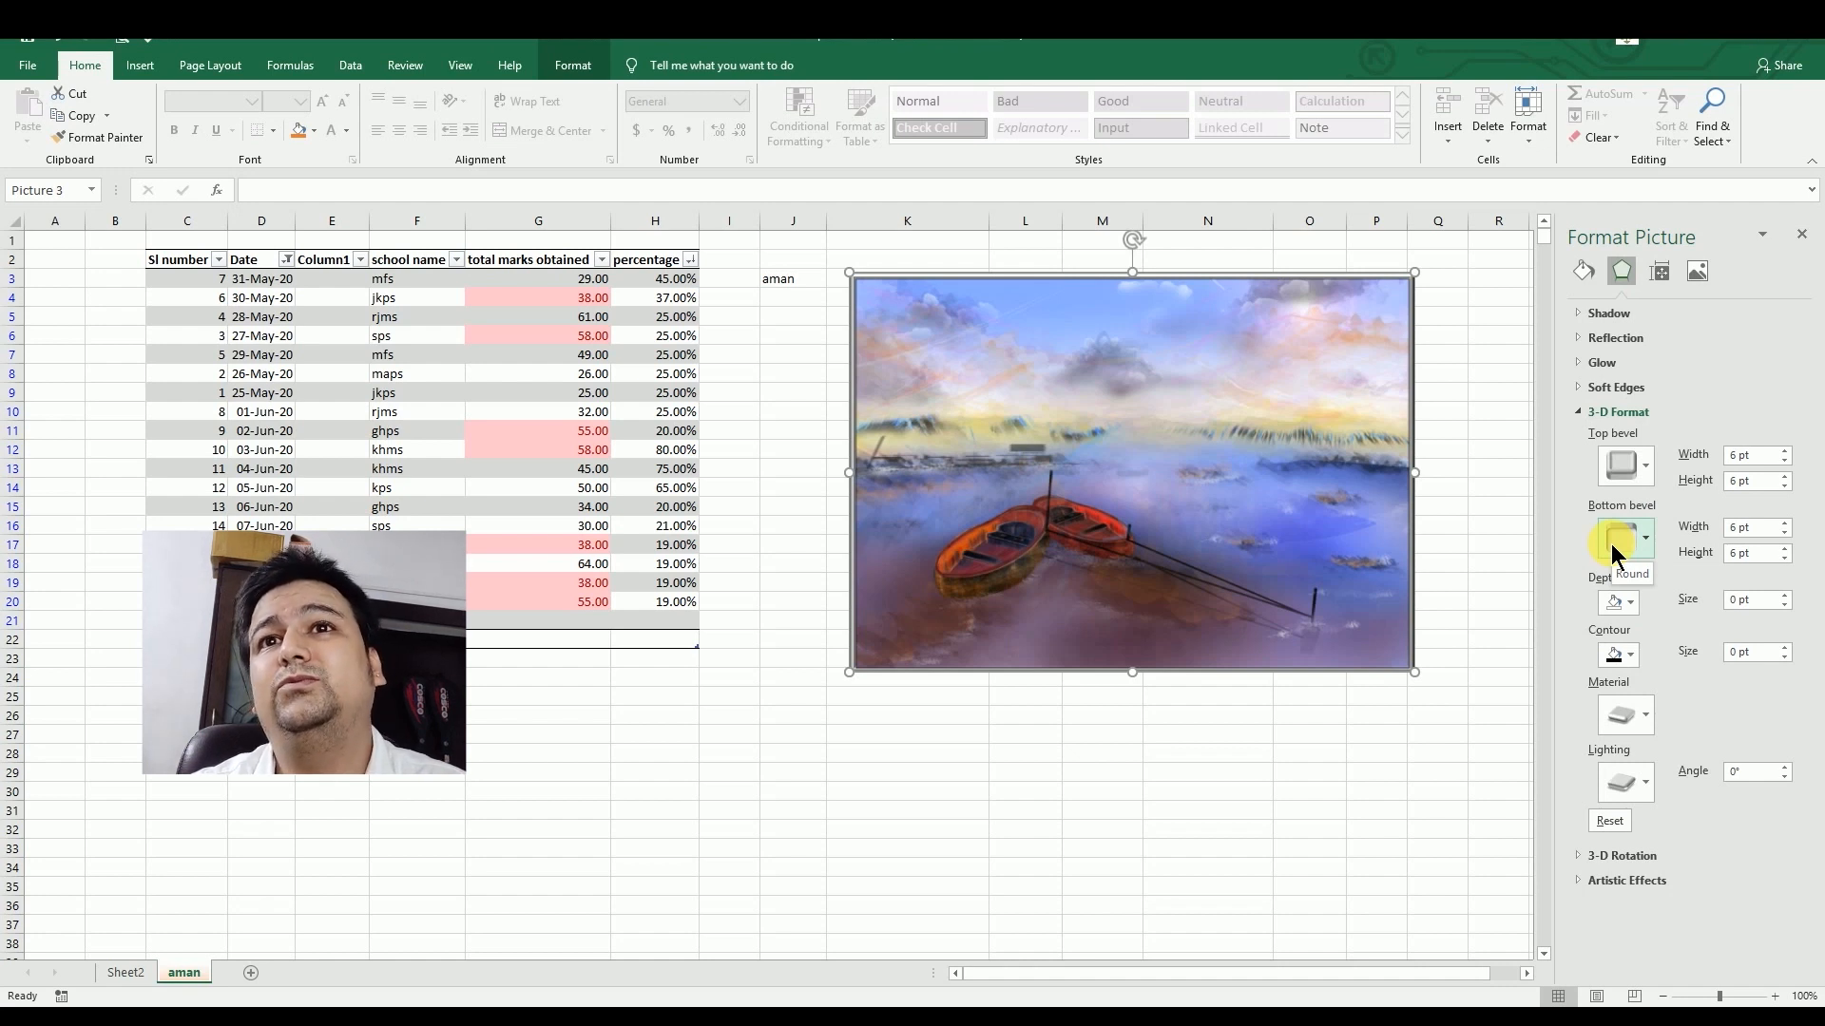
left_click(1612, 786)
left_click(1669, 690)
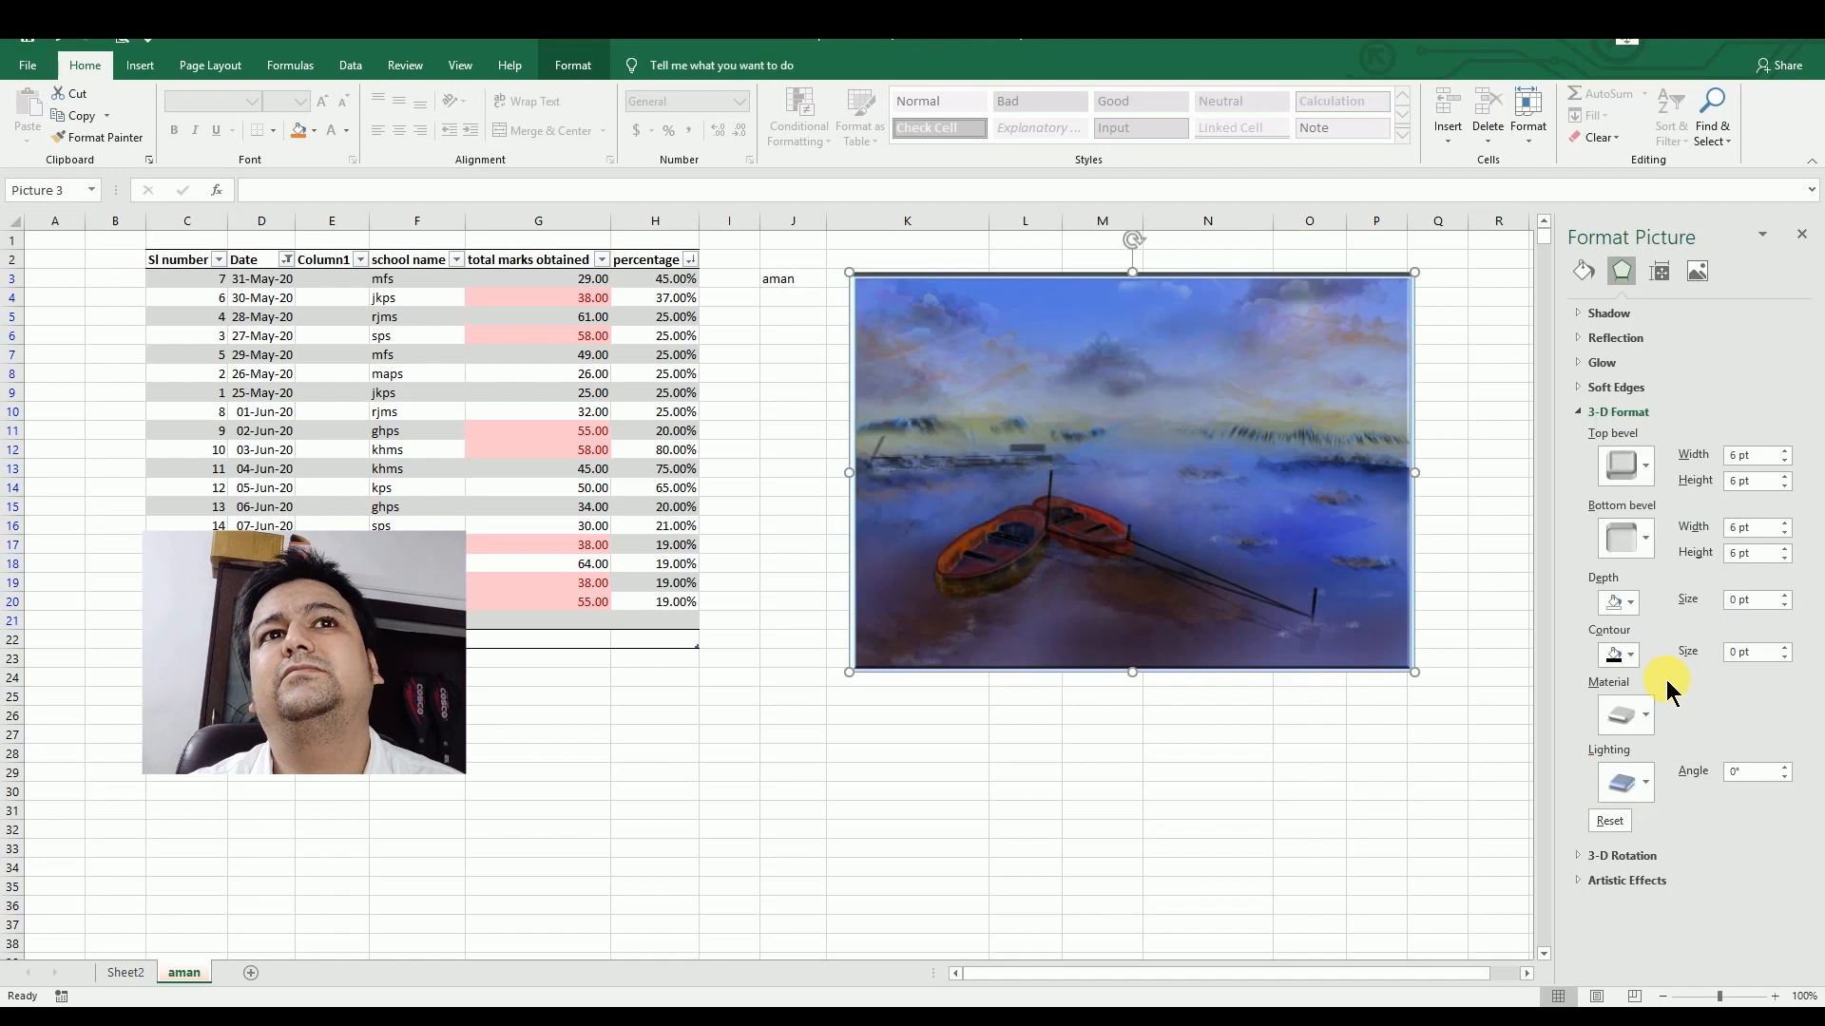
left_click(1620, 781)
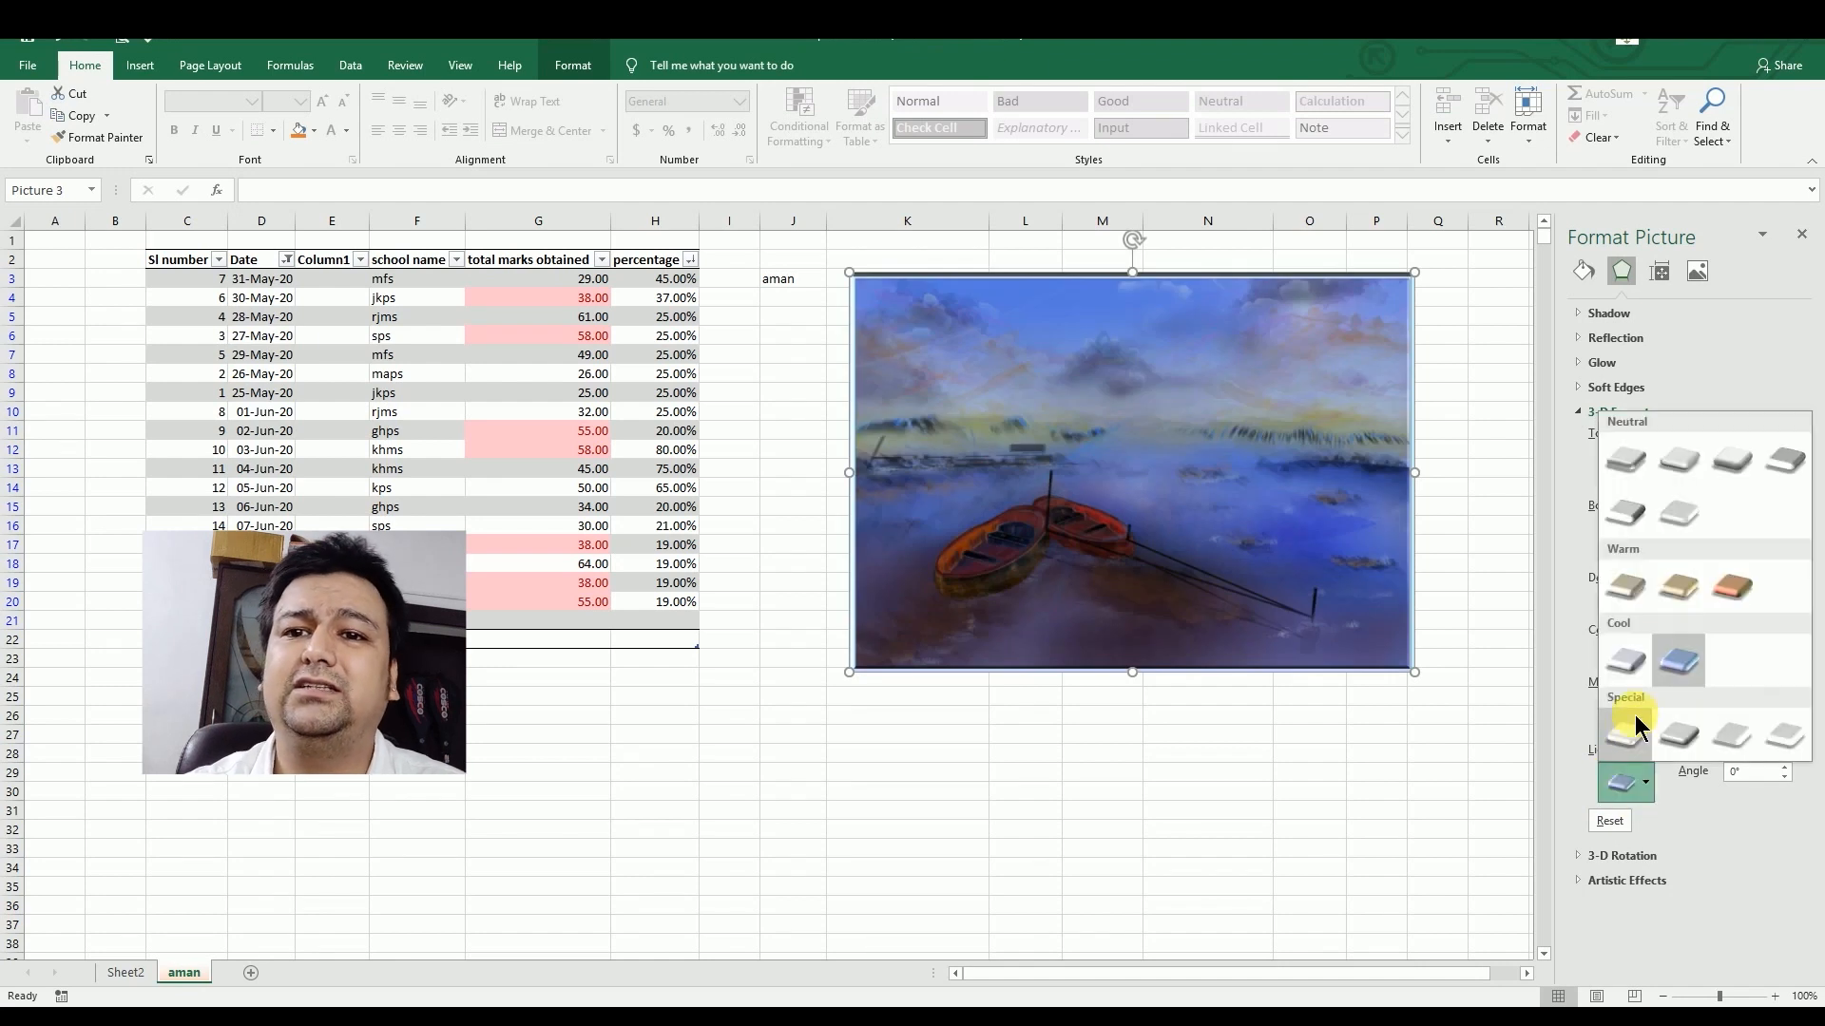
left_click(1665, 601)
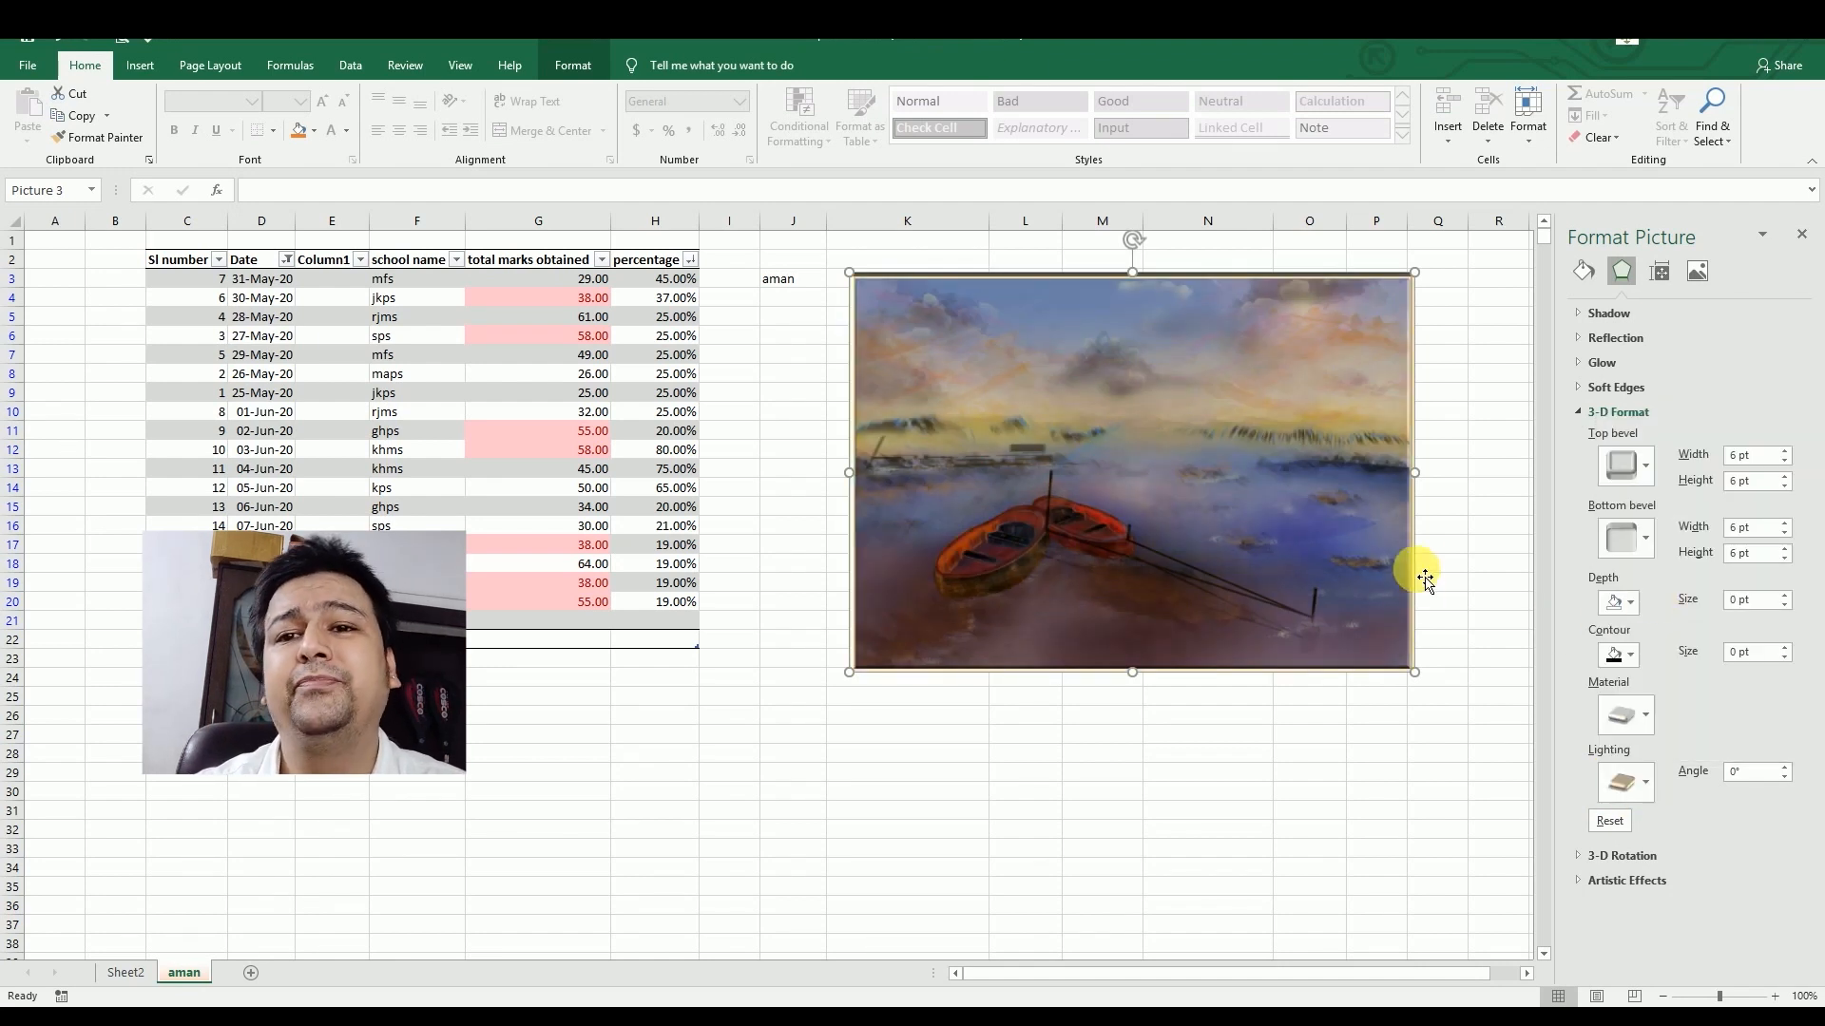
left_click(1449, 545)
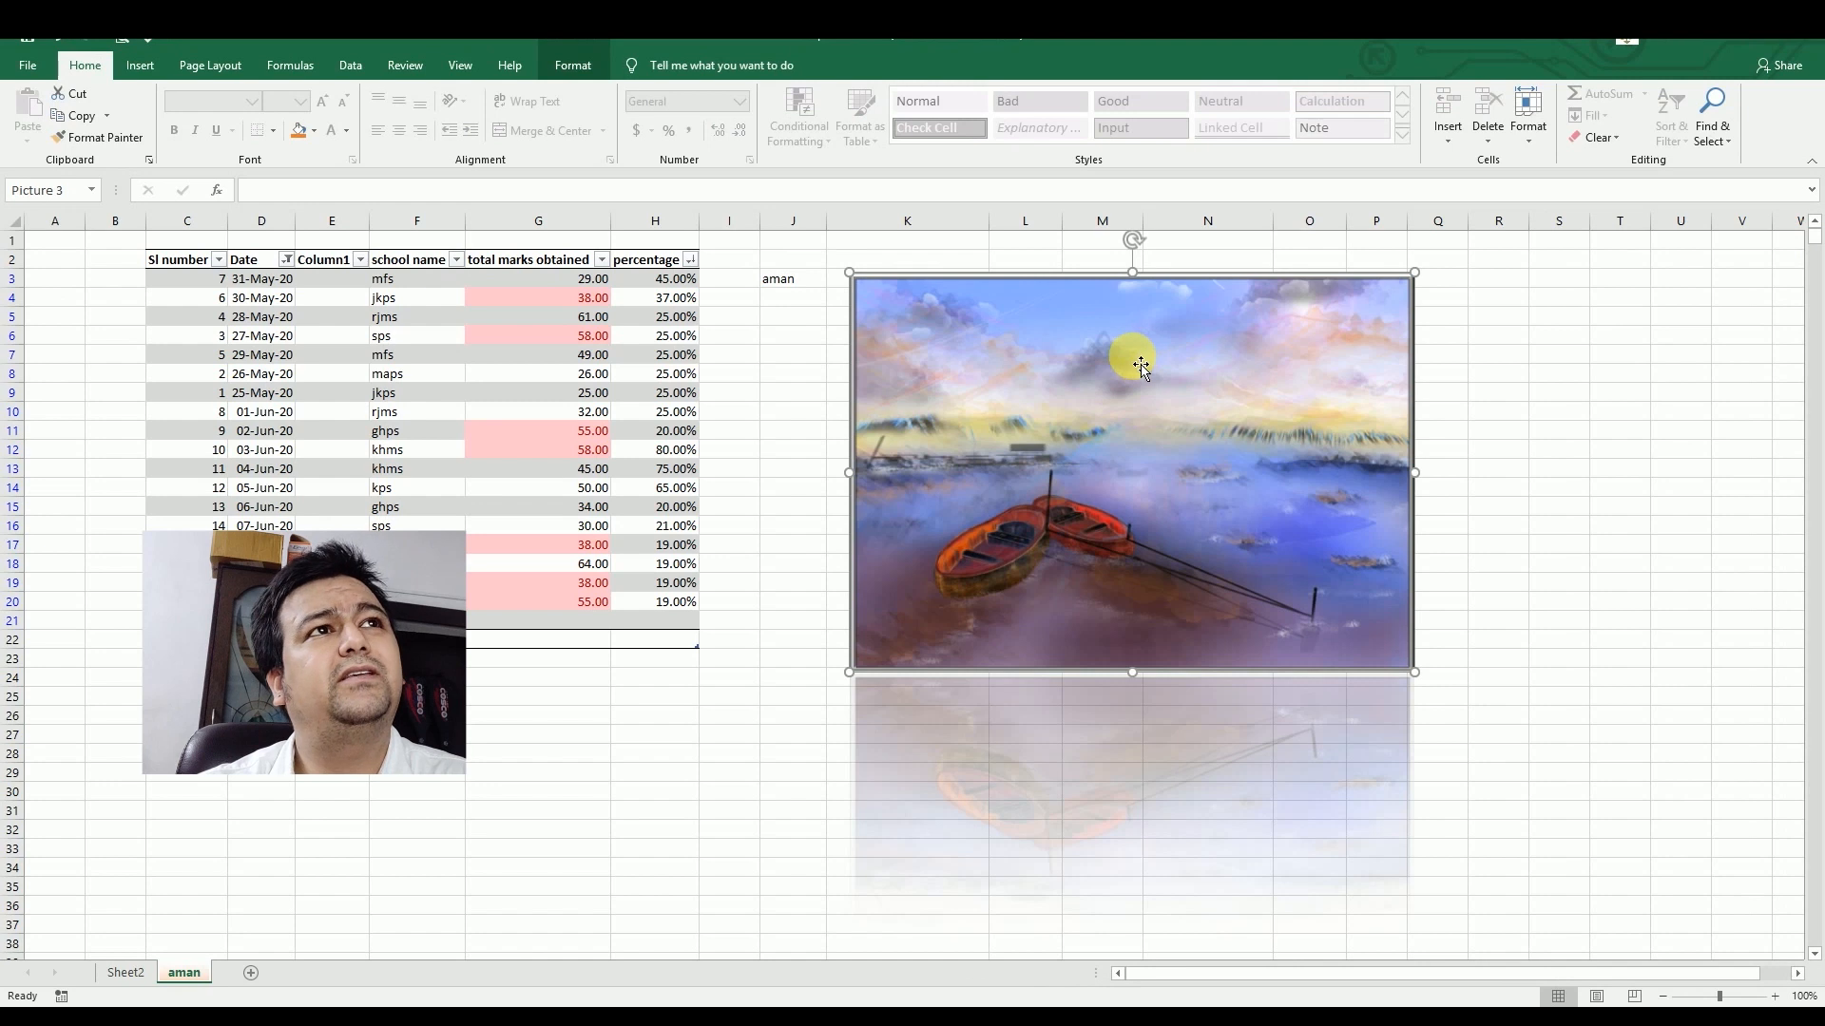
Step: Delete the picture and draw an oval about 3.04" high and 3.25" wide across columns N to Q, from row 9 to 23
key("Delete")
left_click(1025, 449)
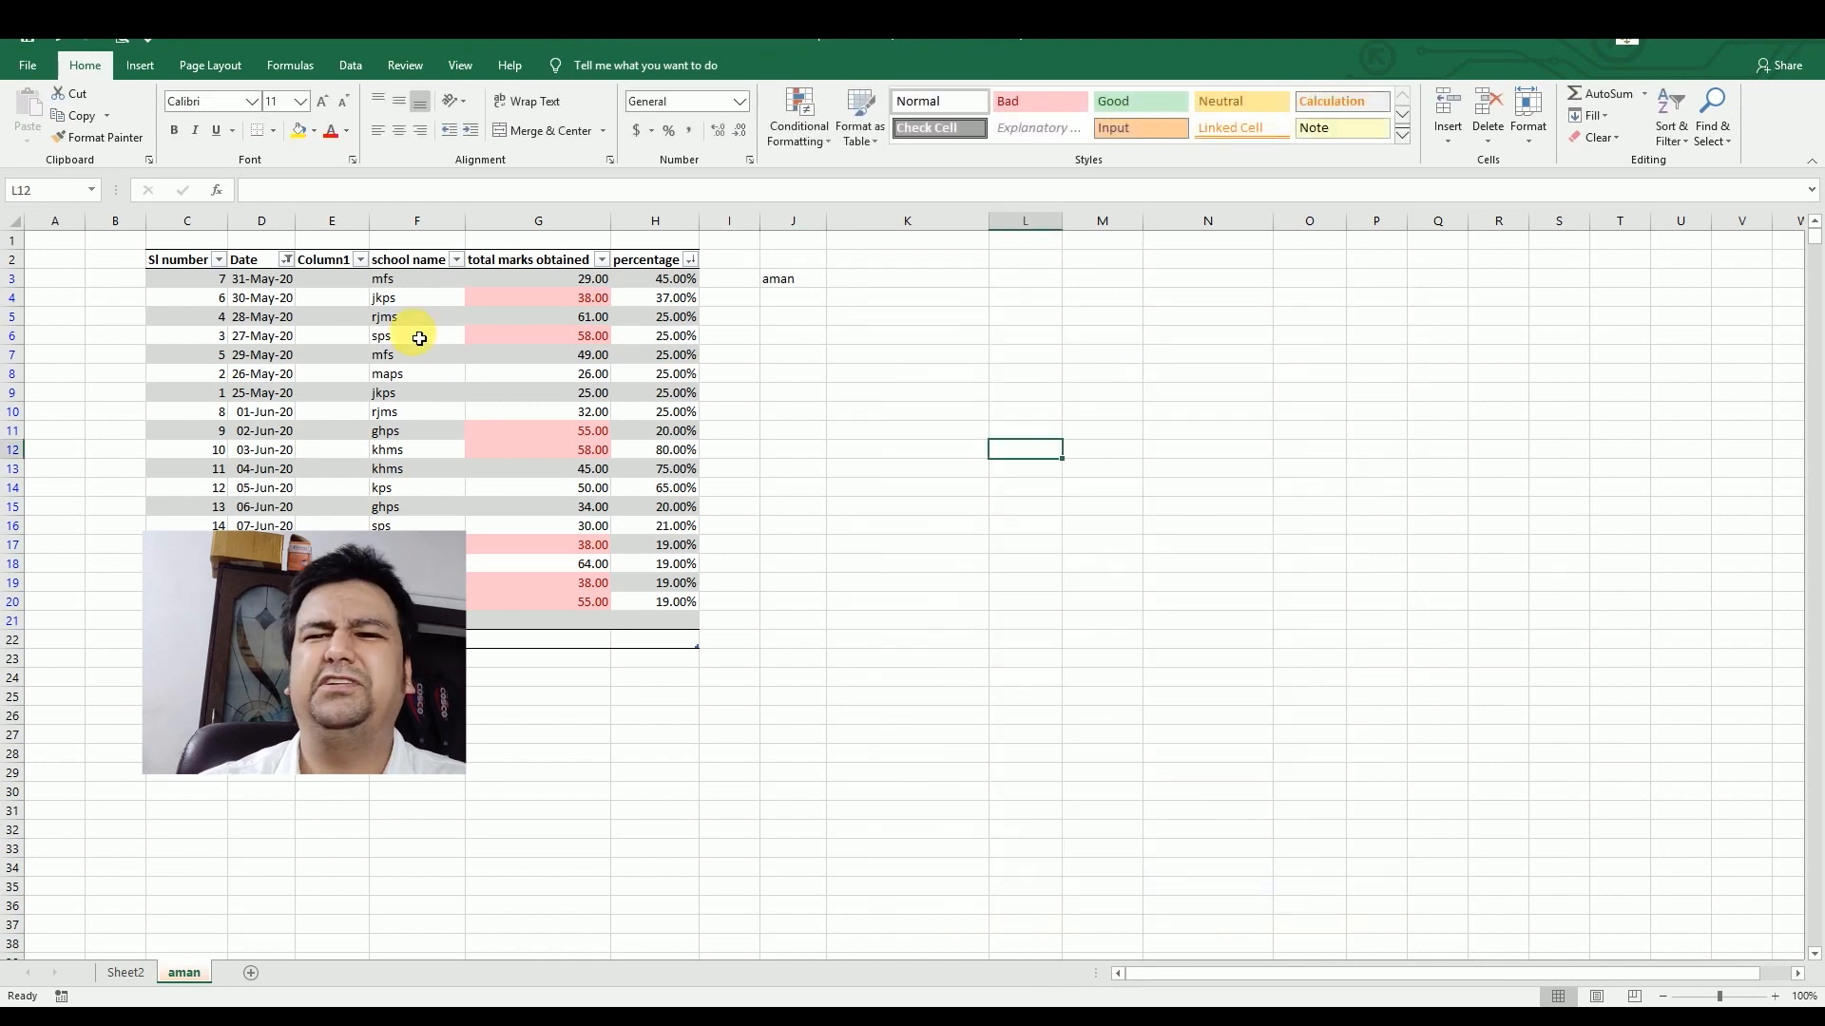
left_click(160, 69)
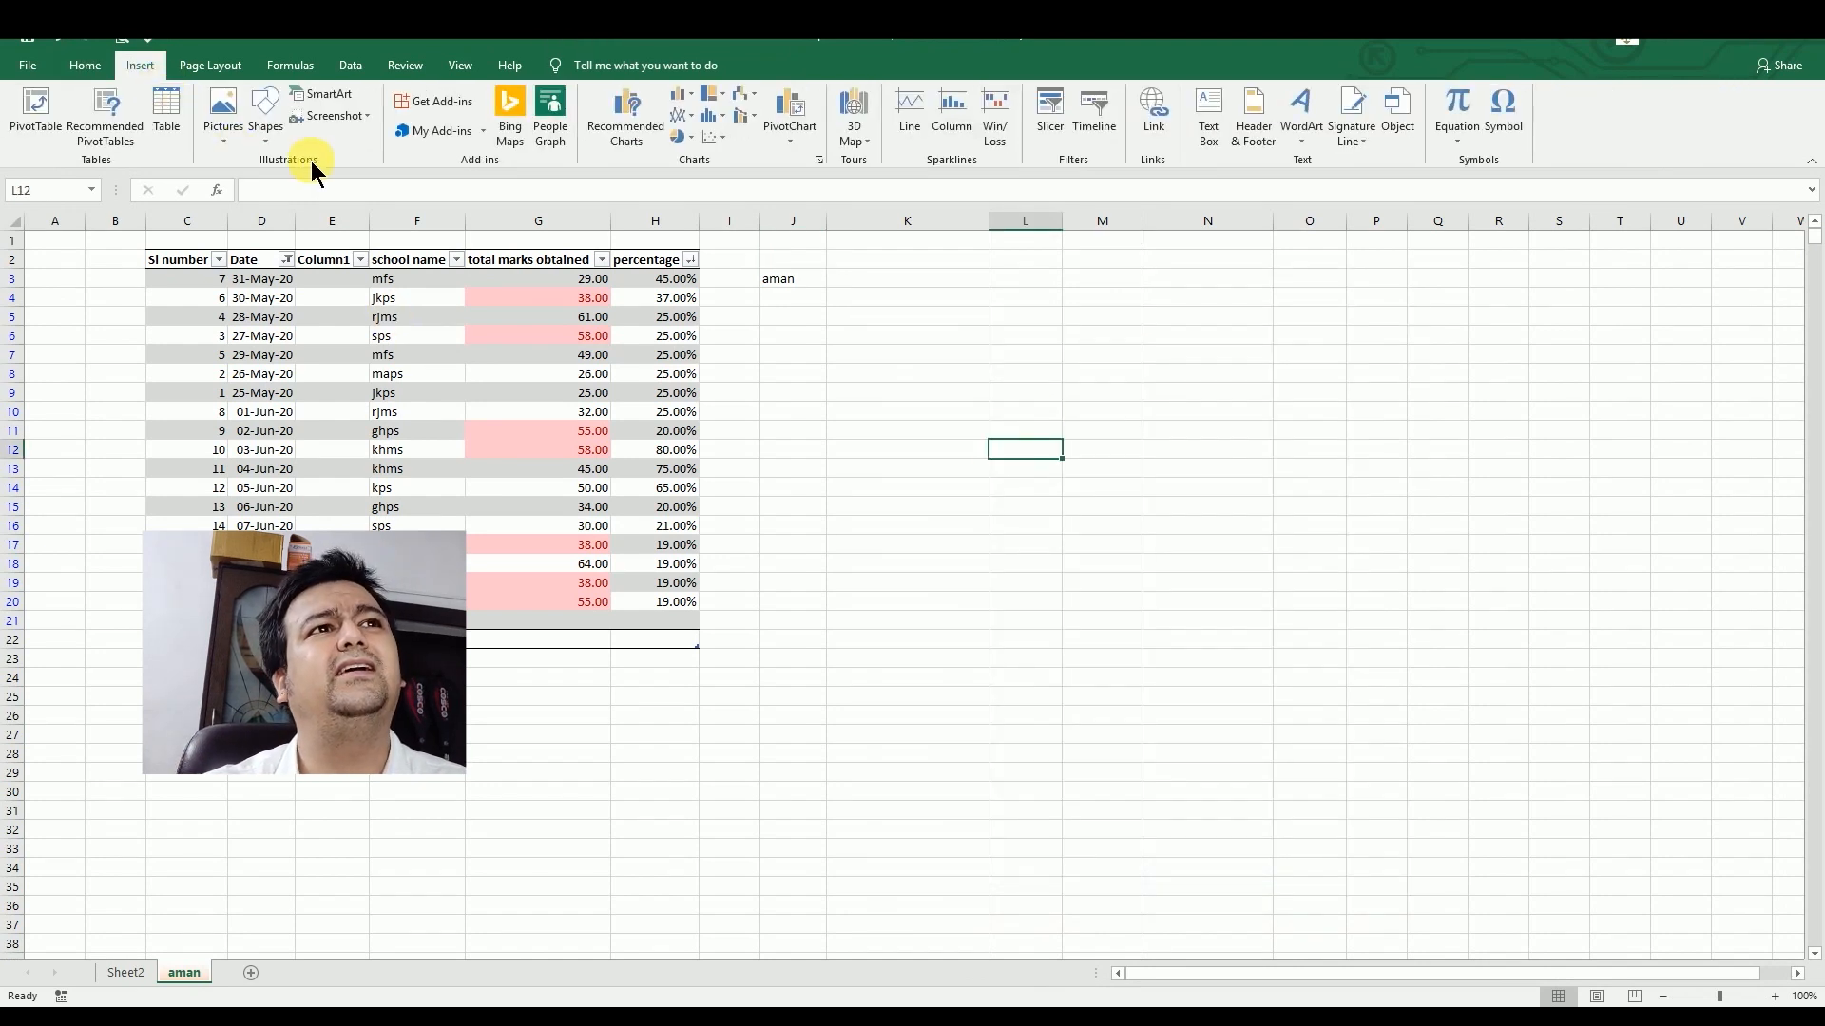
left_click(250, 133)
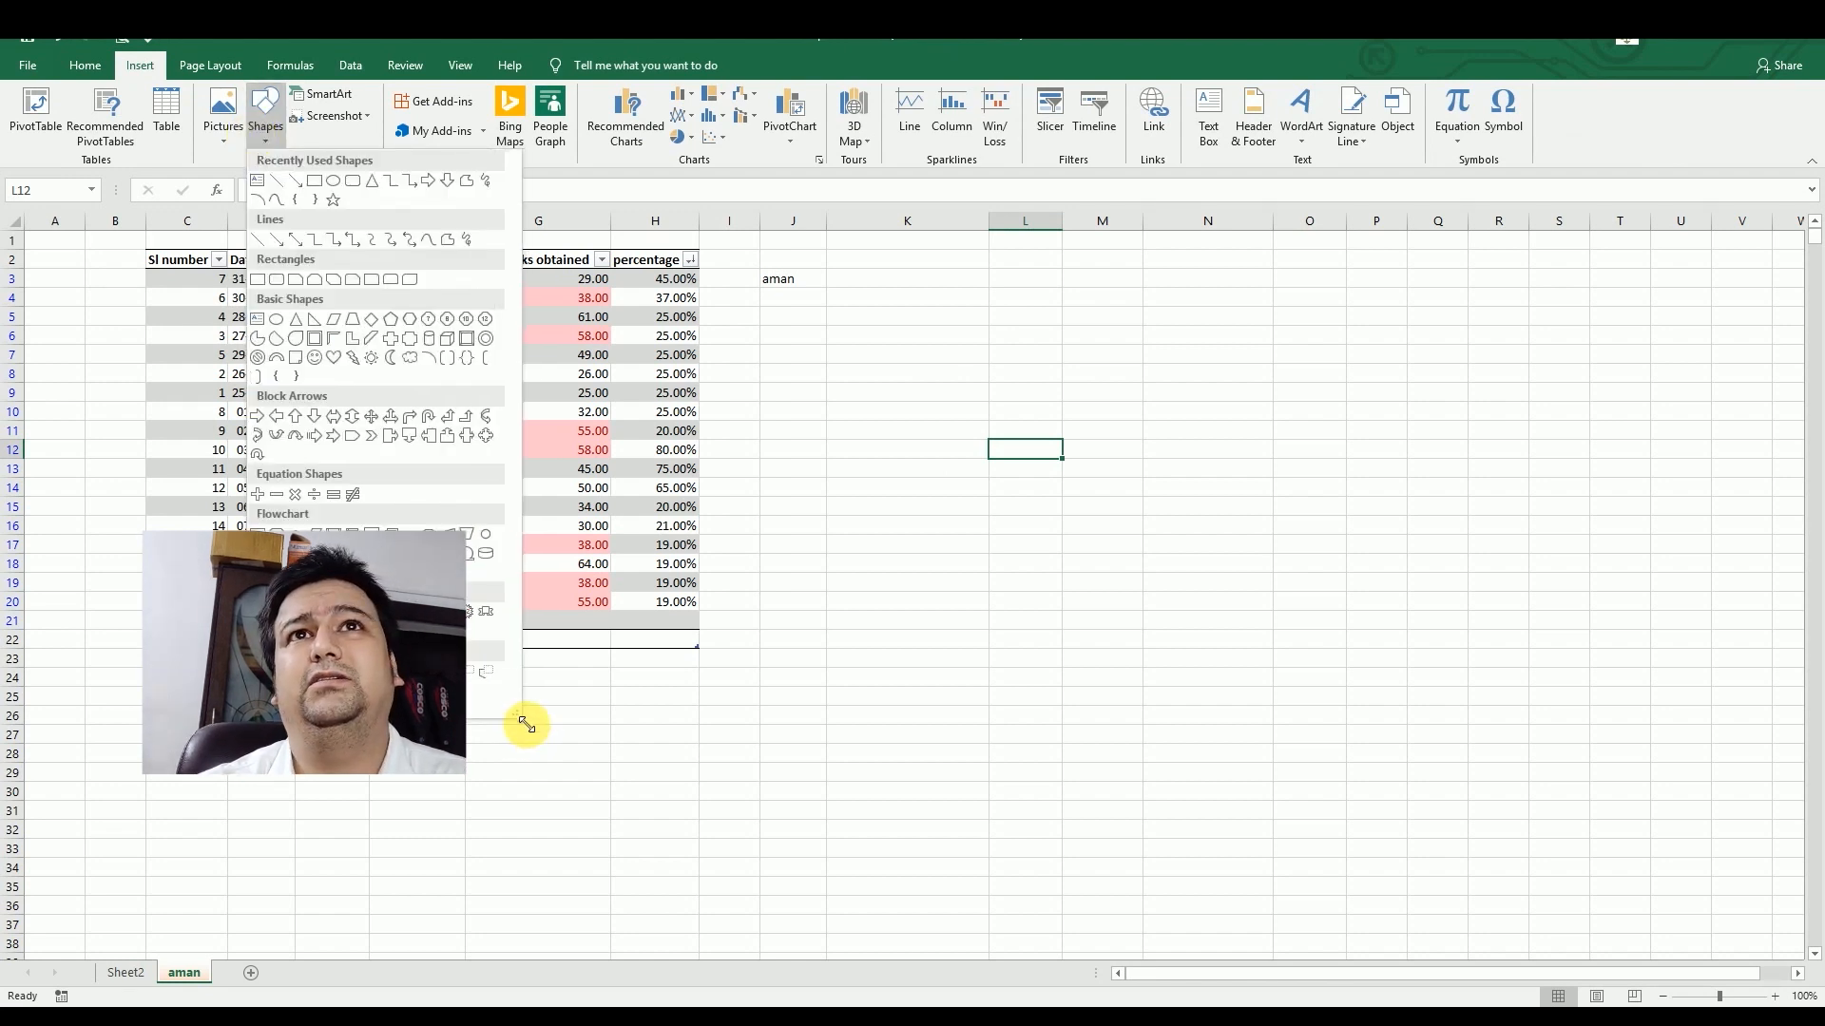
left_click(276, 319)
left_click_drag(1146, 388, 1439, 666)
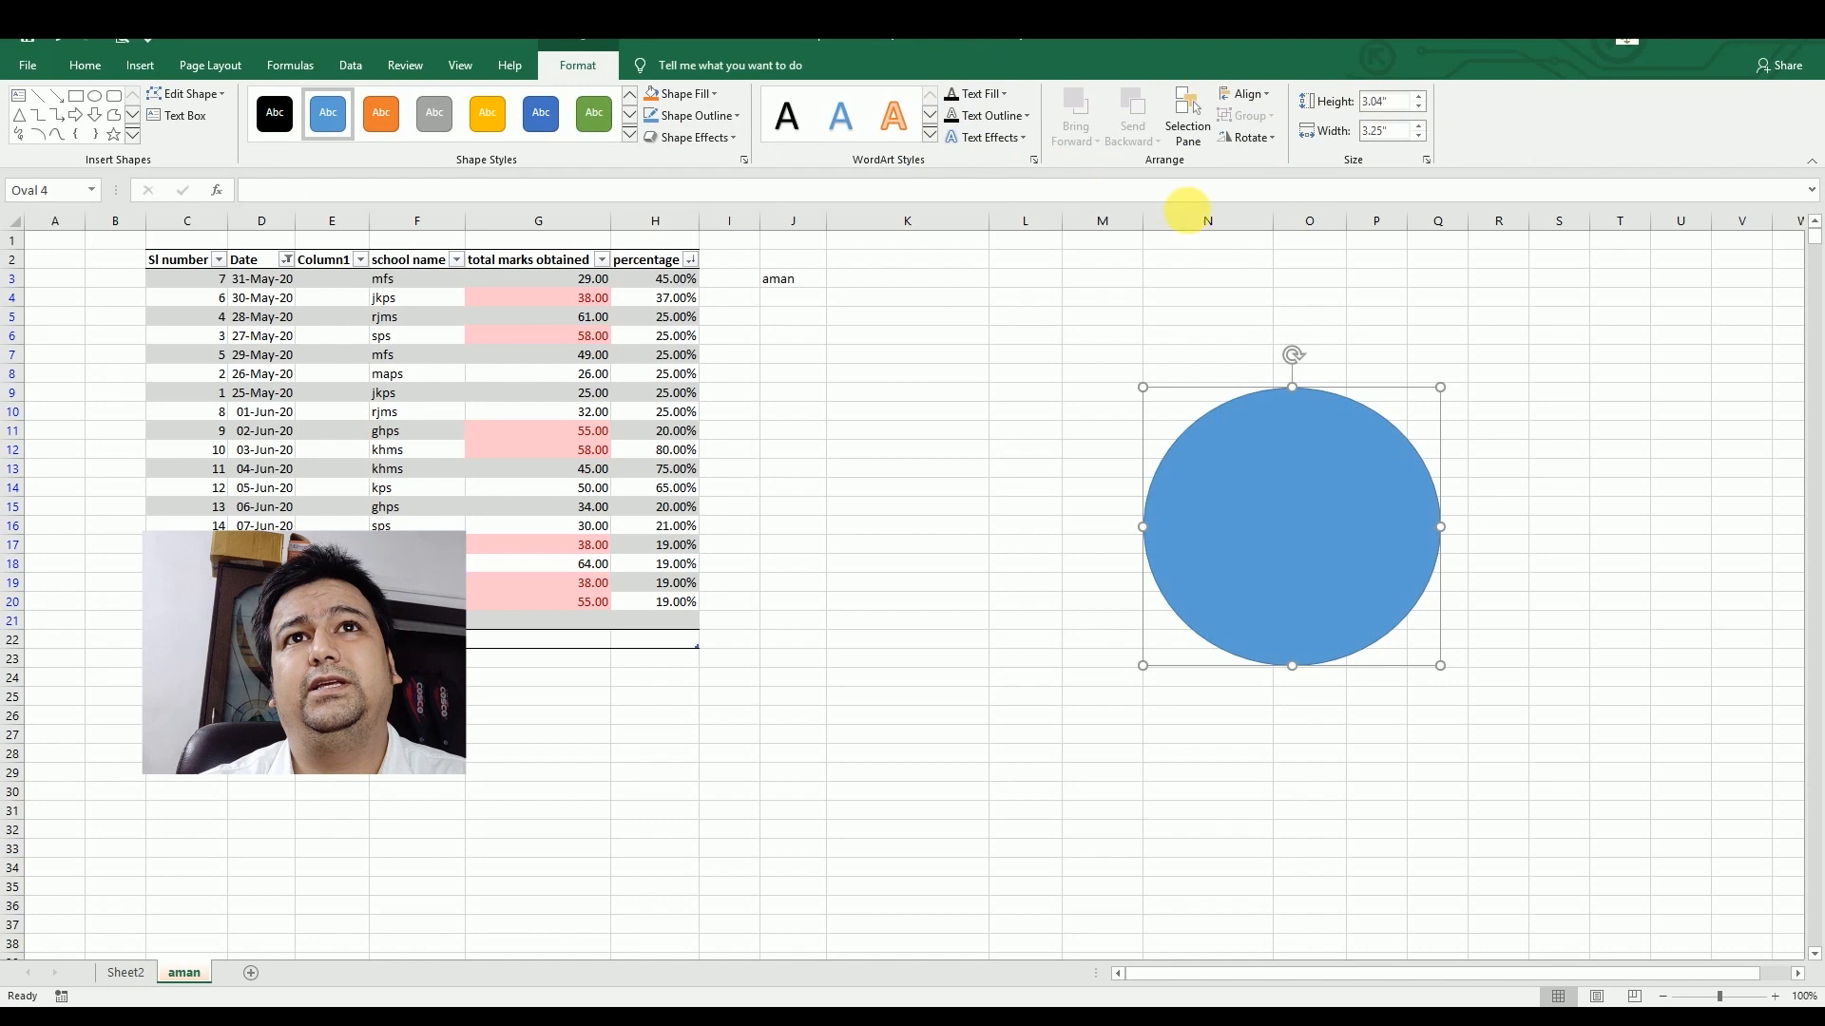
Step: Reshape the oval by moving its four edit points outward until it is about 4.2" high and 5.28" wide
left_click(195, 95)
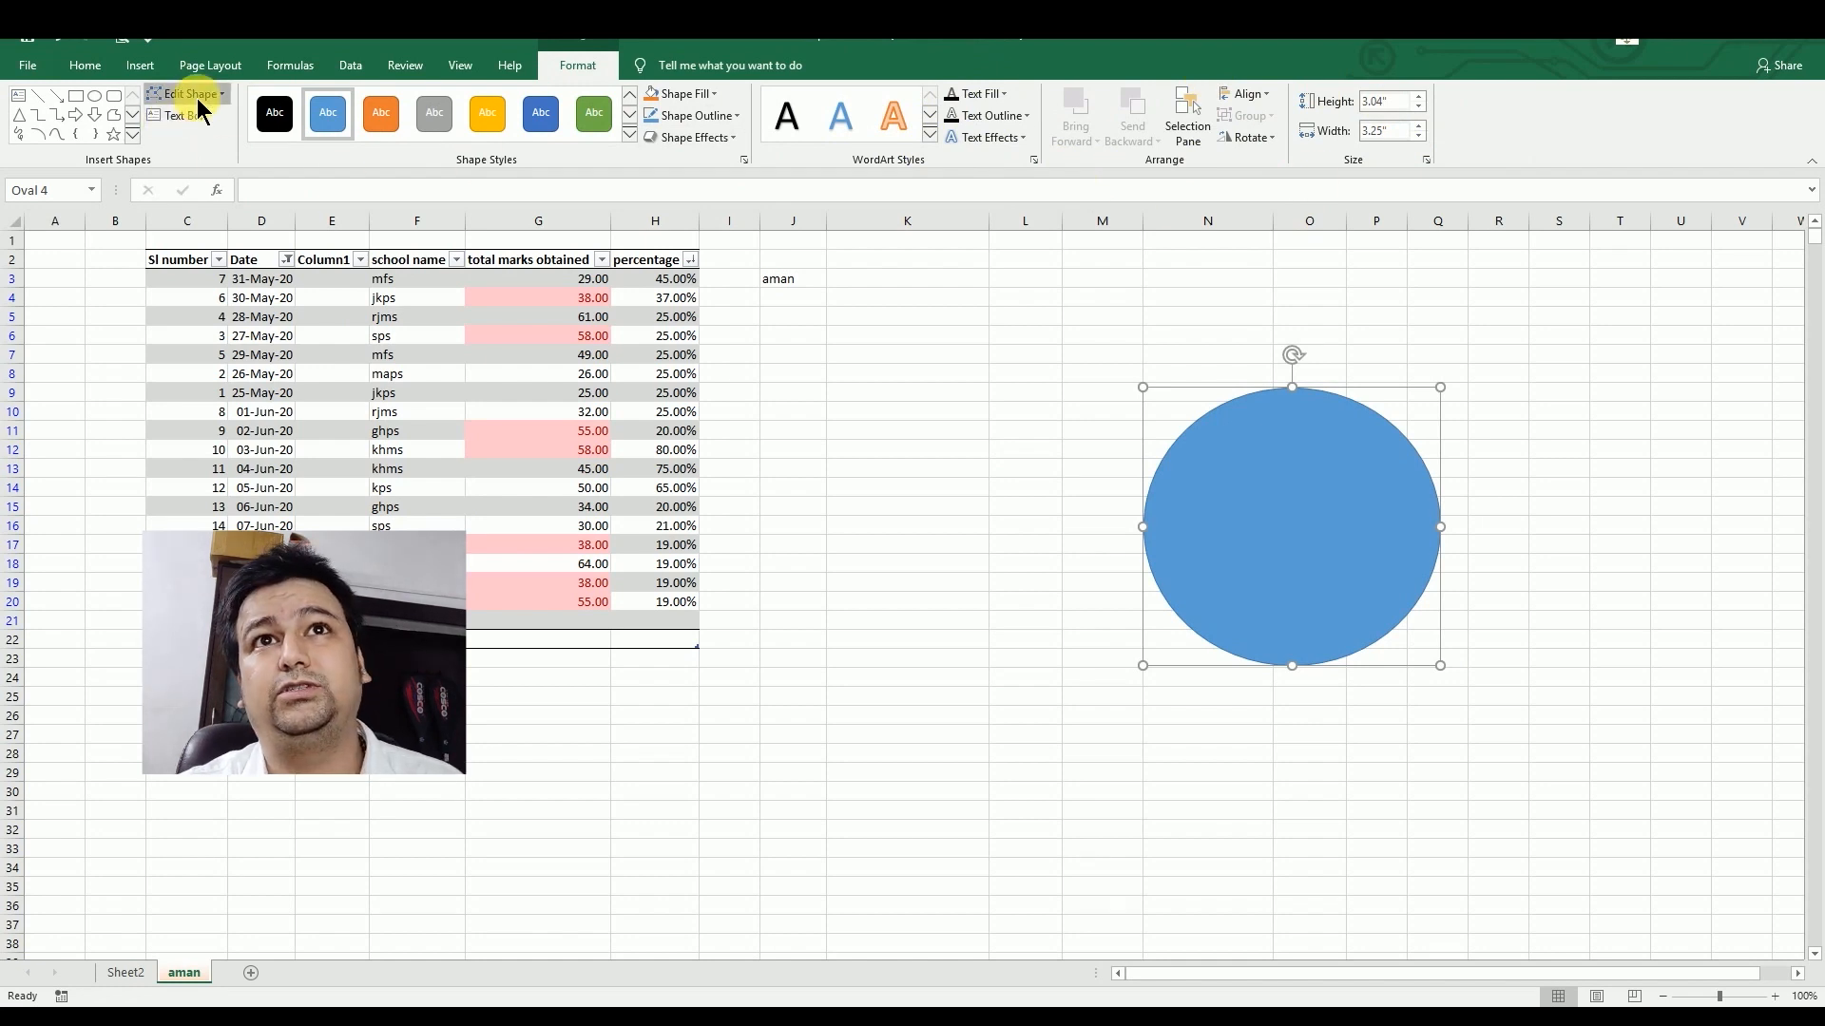
left_click(234, 152)
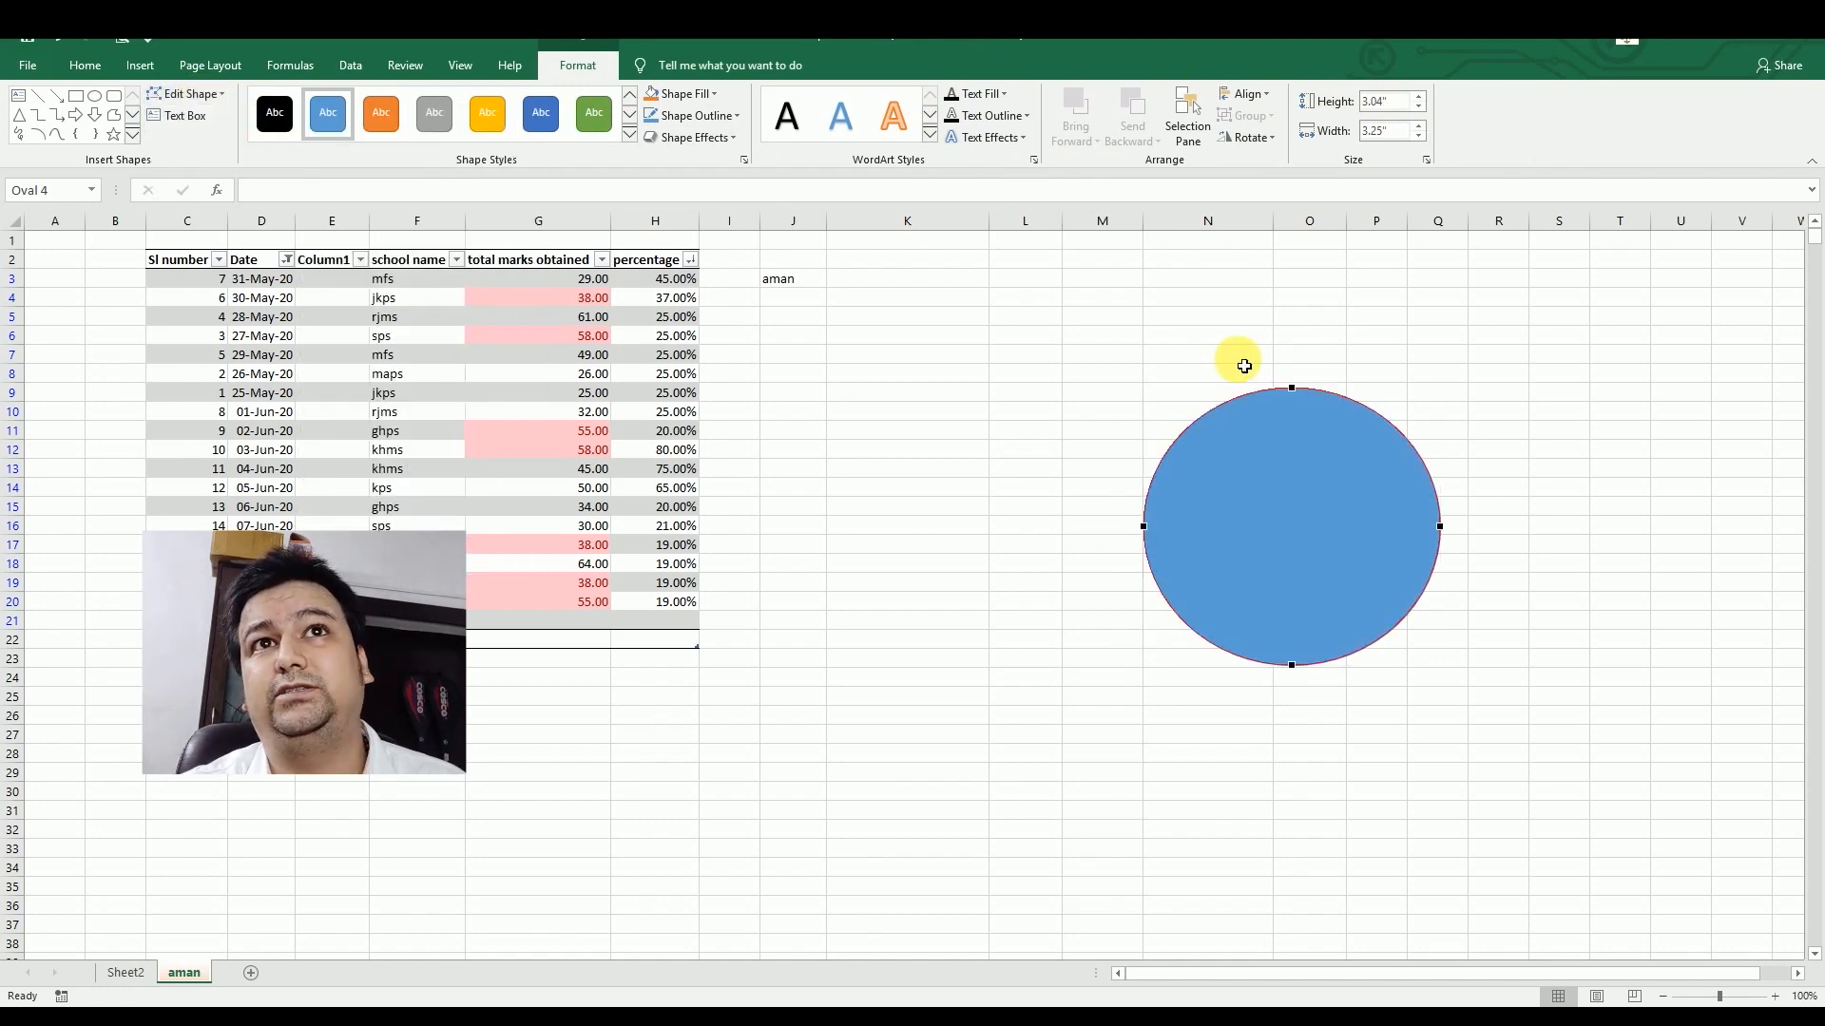
left_click_drag(1291, 388, 1288, 325)
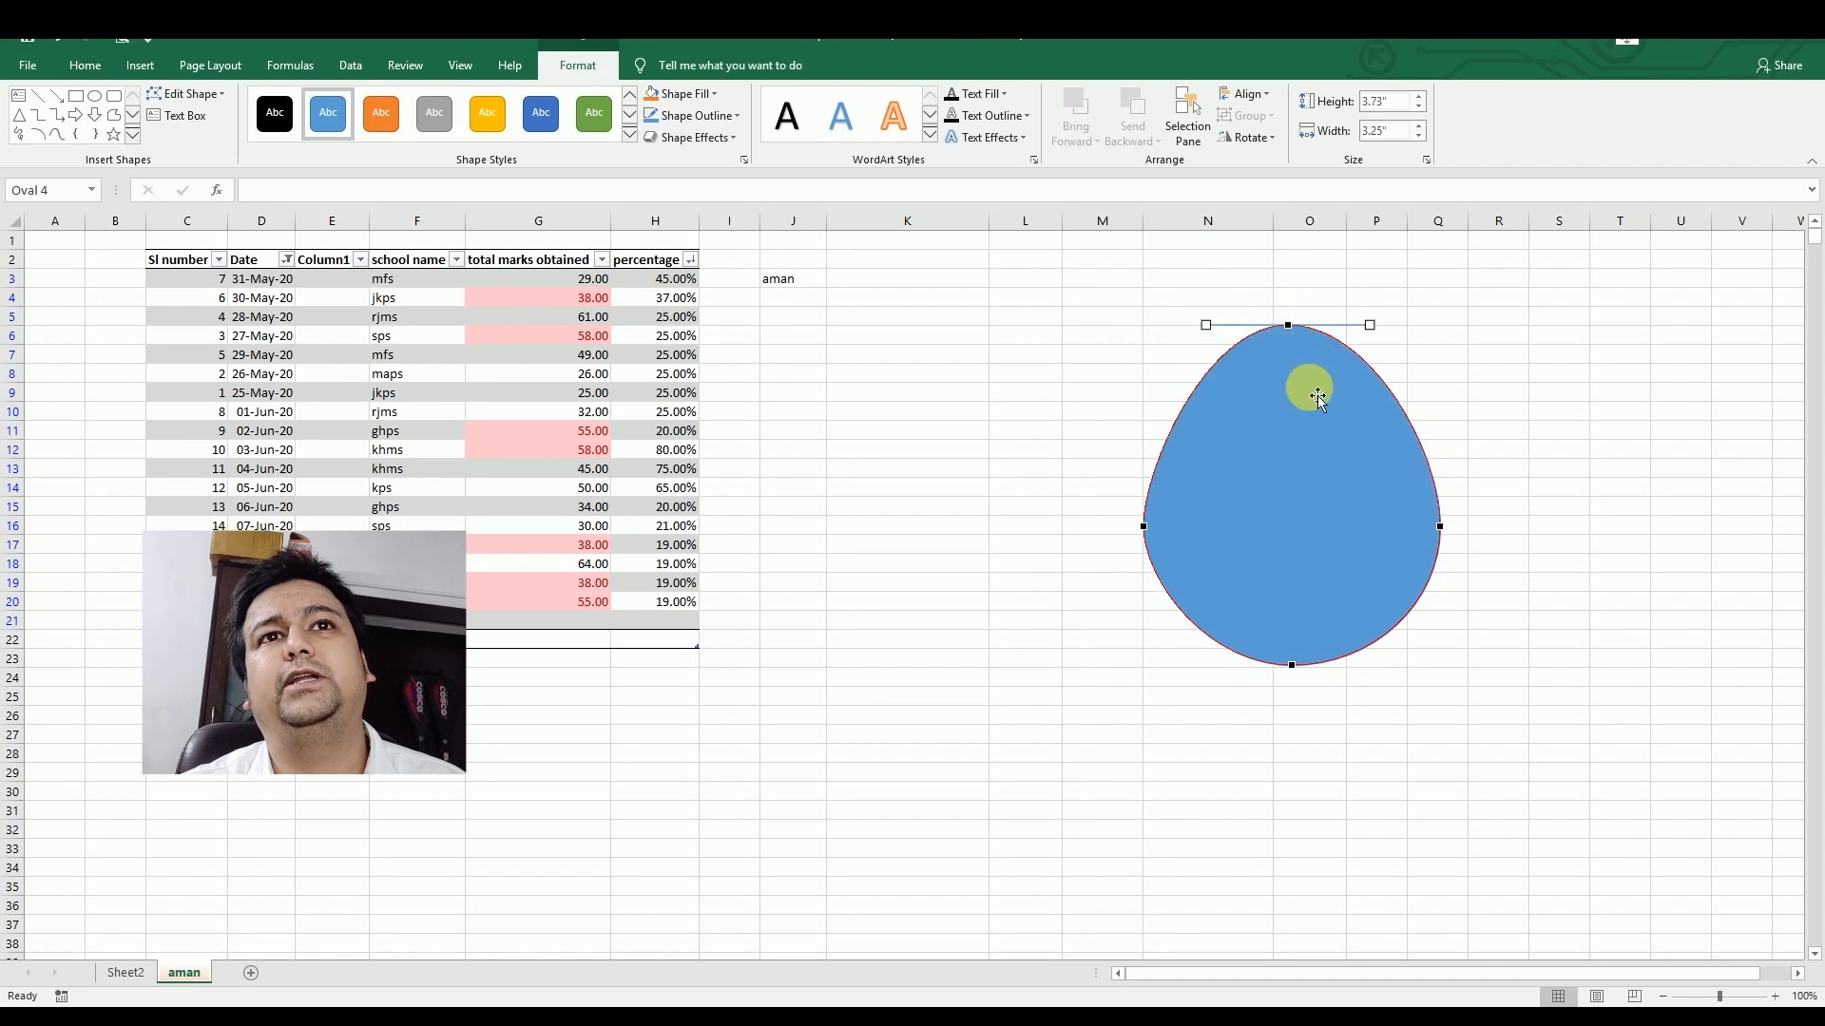
left_click_drag(1292, 665, 1299, 717)
left_click_drag(1449, 533, 1454, 526)
left_click_drag(1149, 522, 1125, 525)
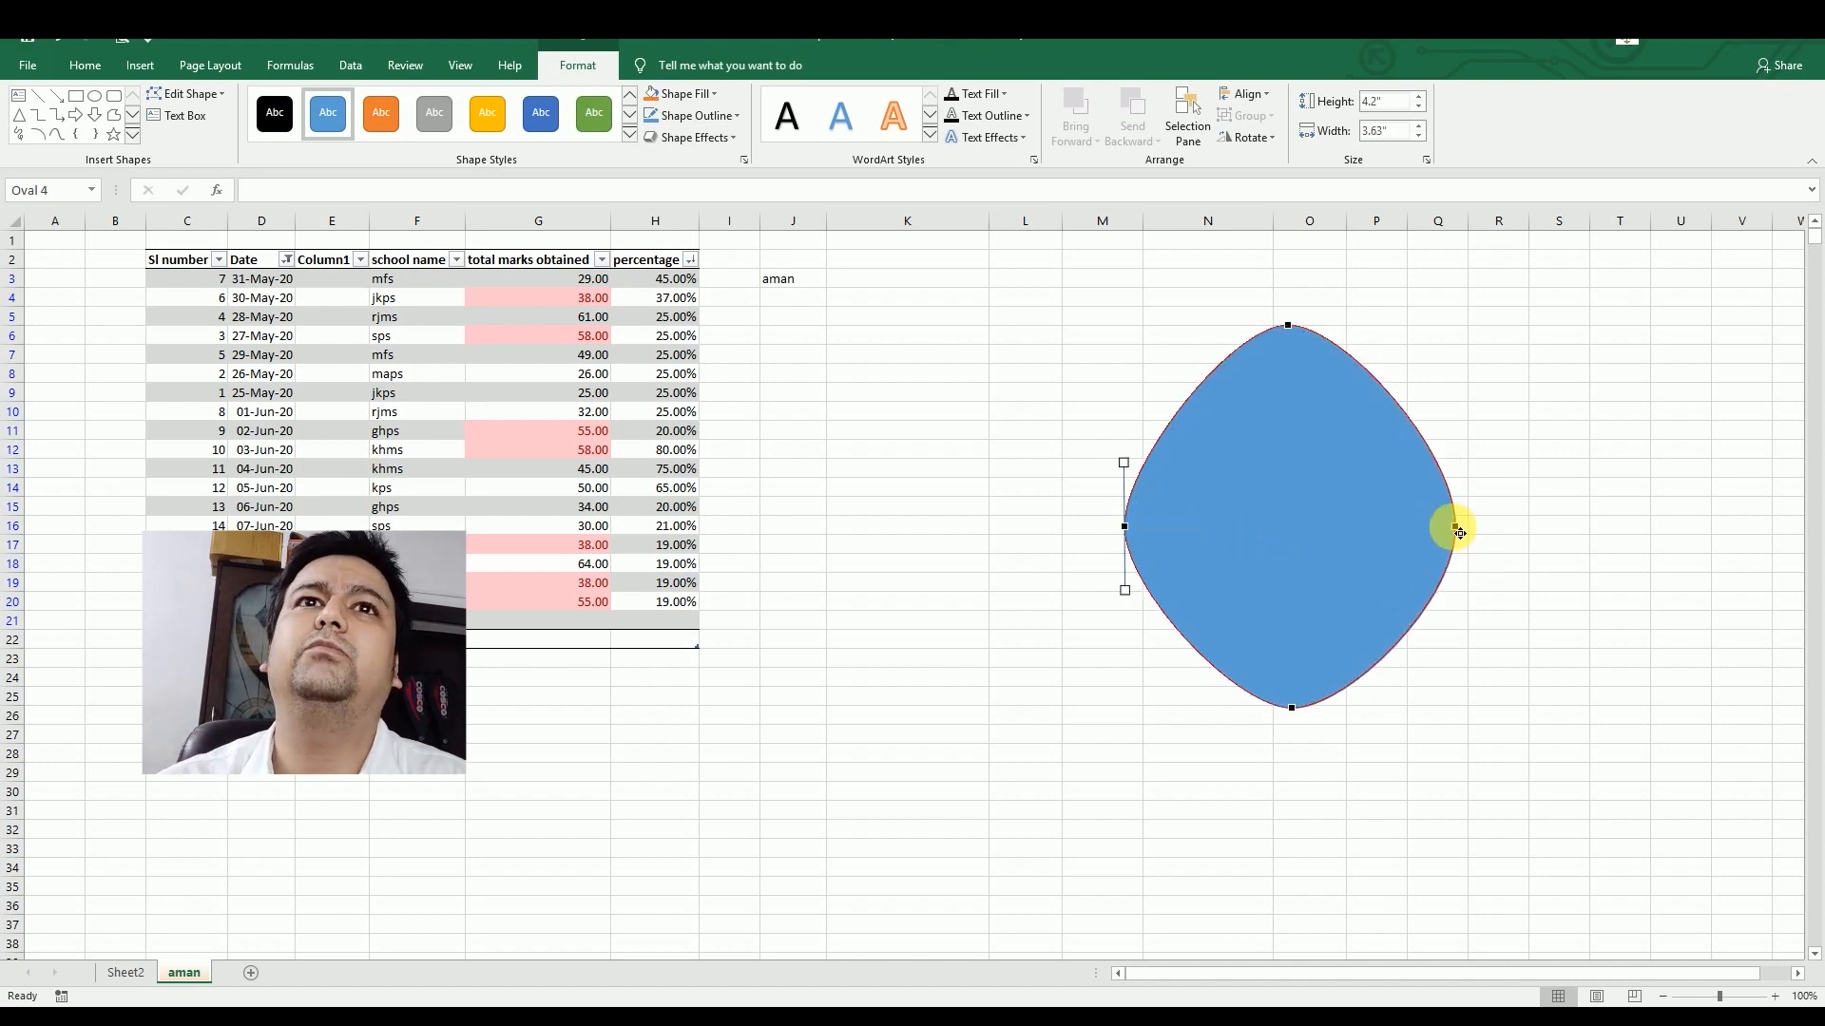
left_click_drag(1457, 530, 1538, 530)
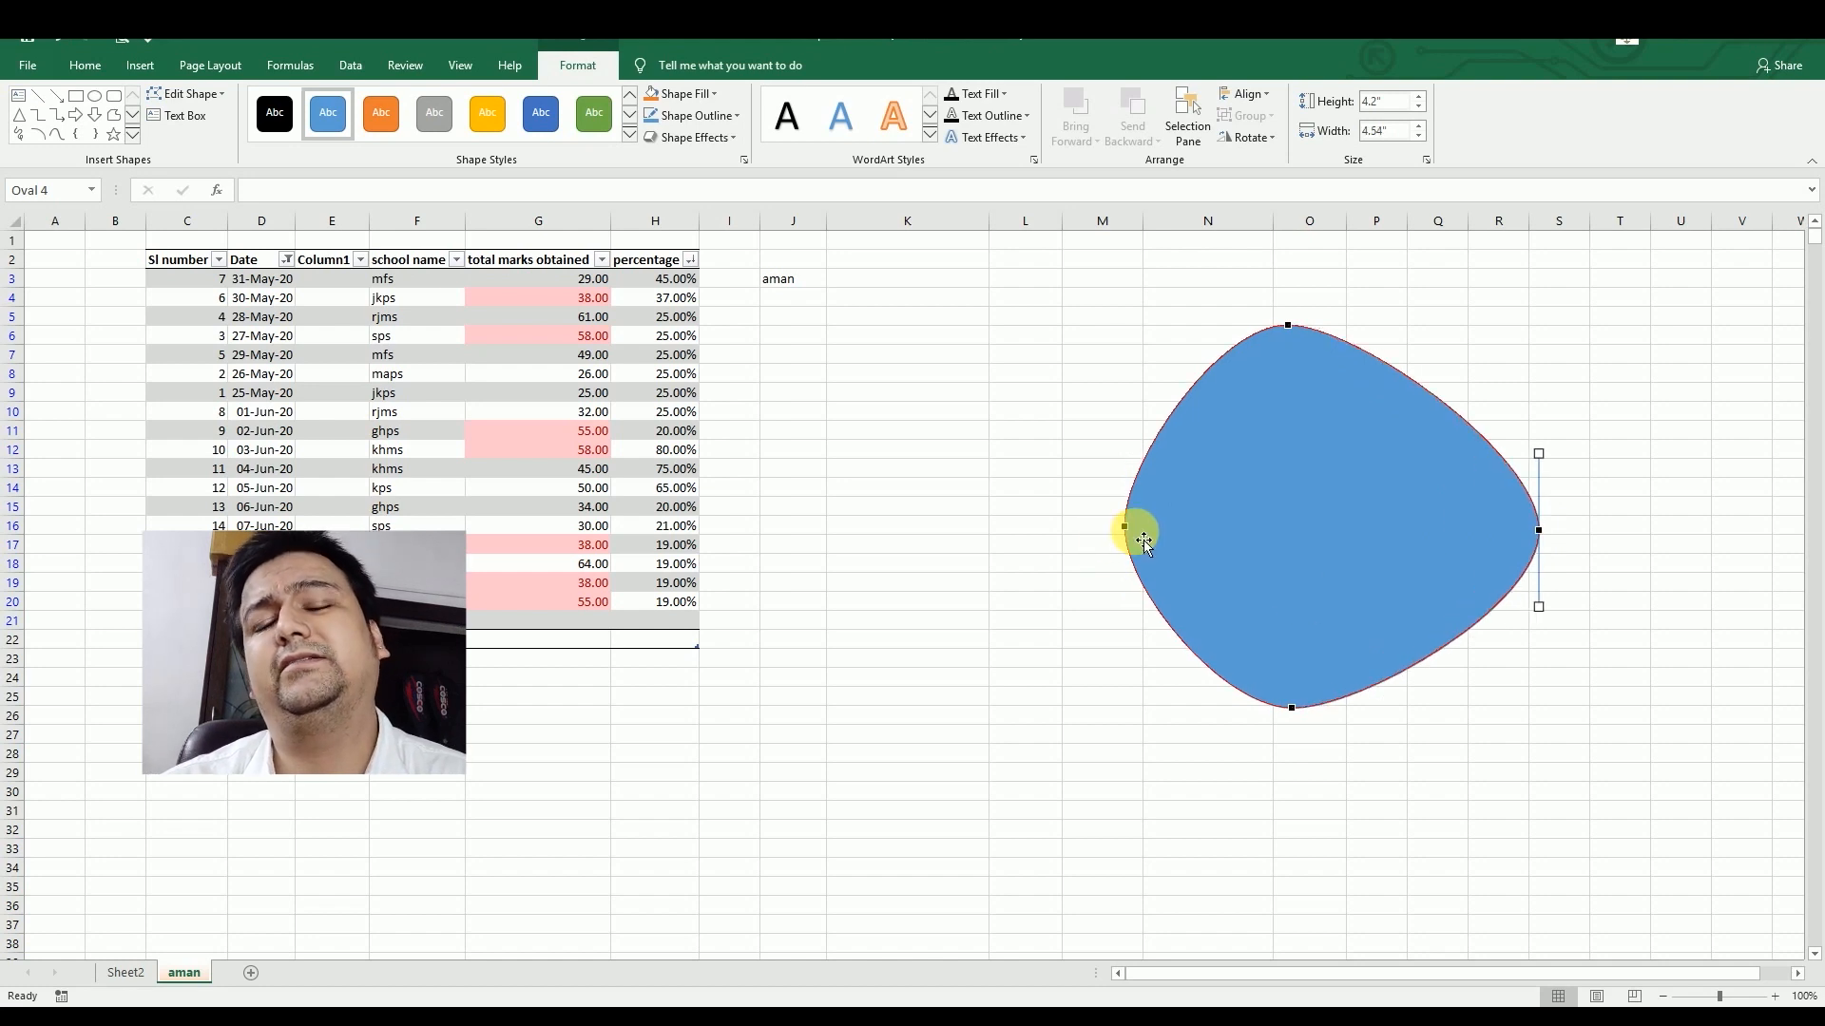
left_click_drag(1128, 530, 1057, 530)
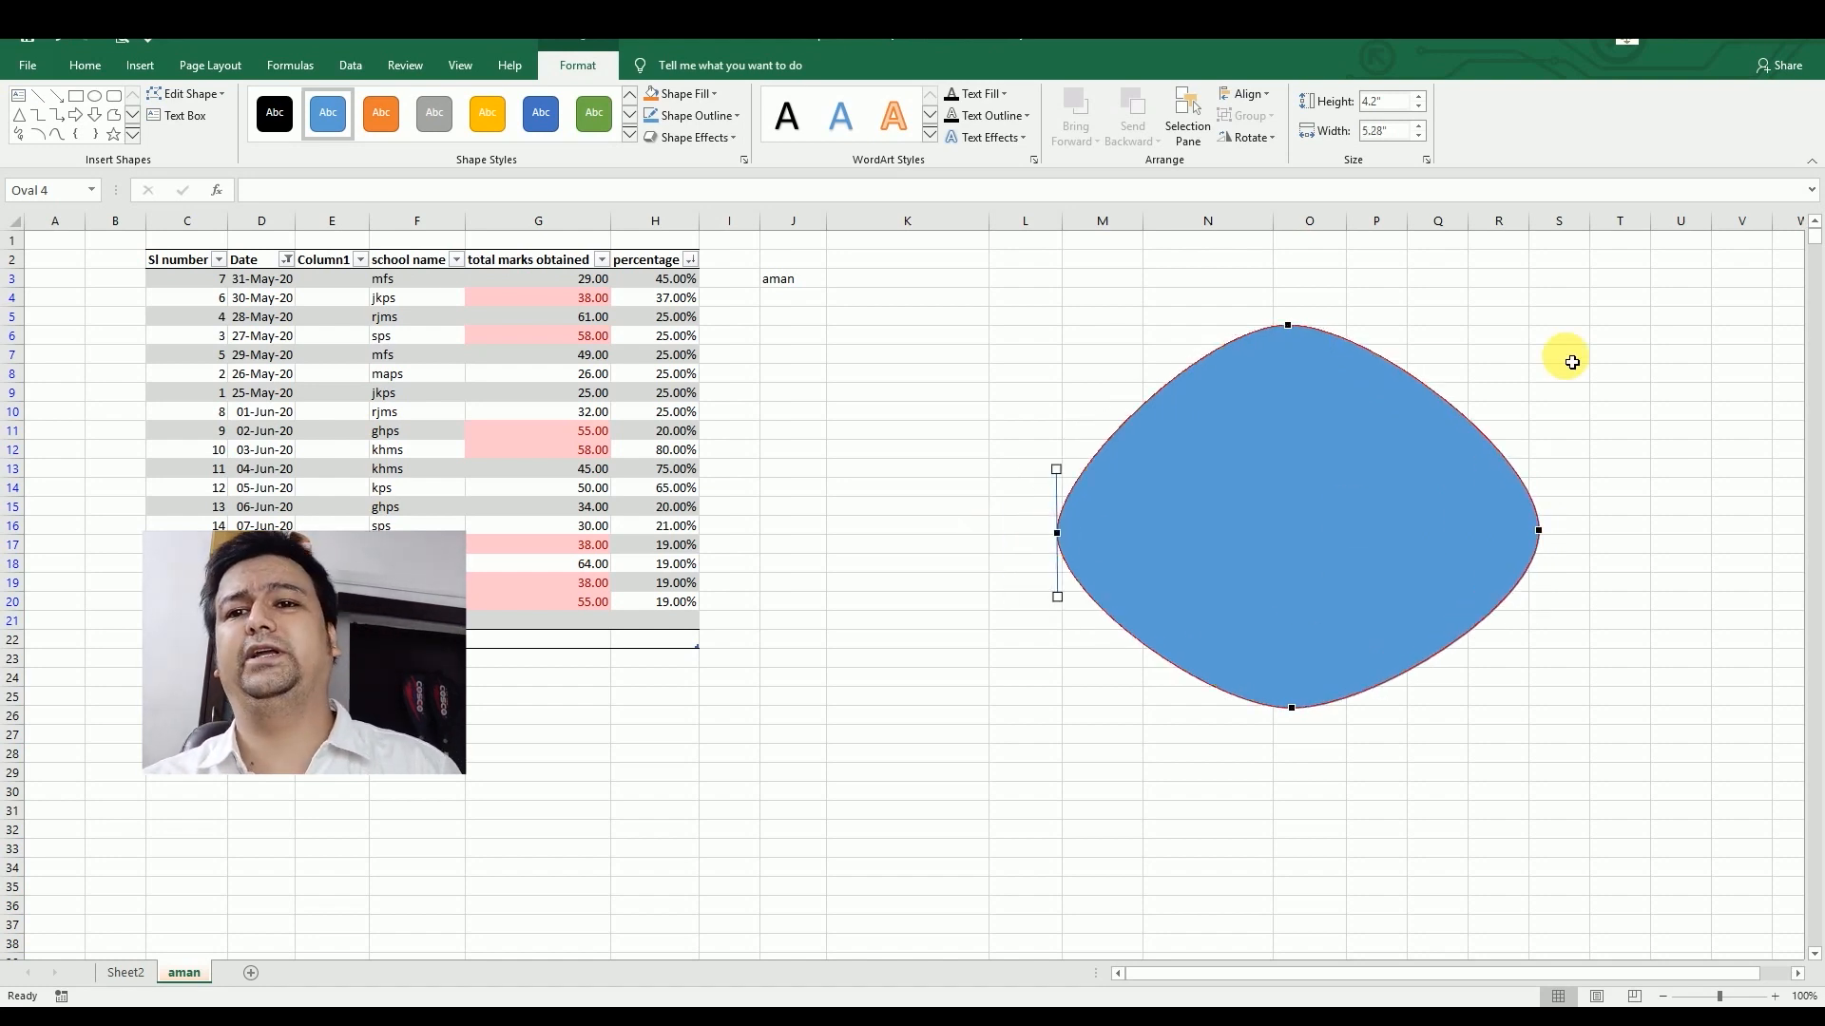
left_click(1566, 356)
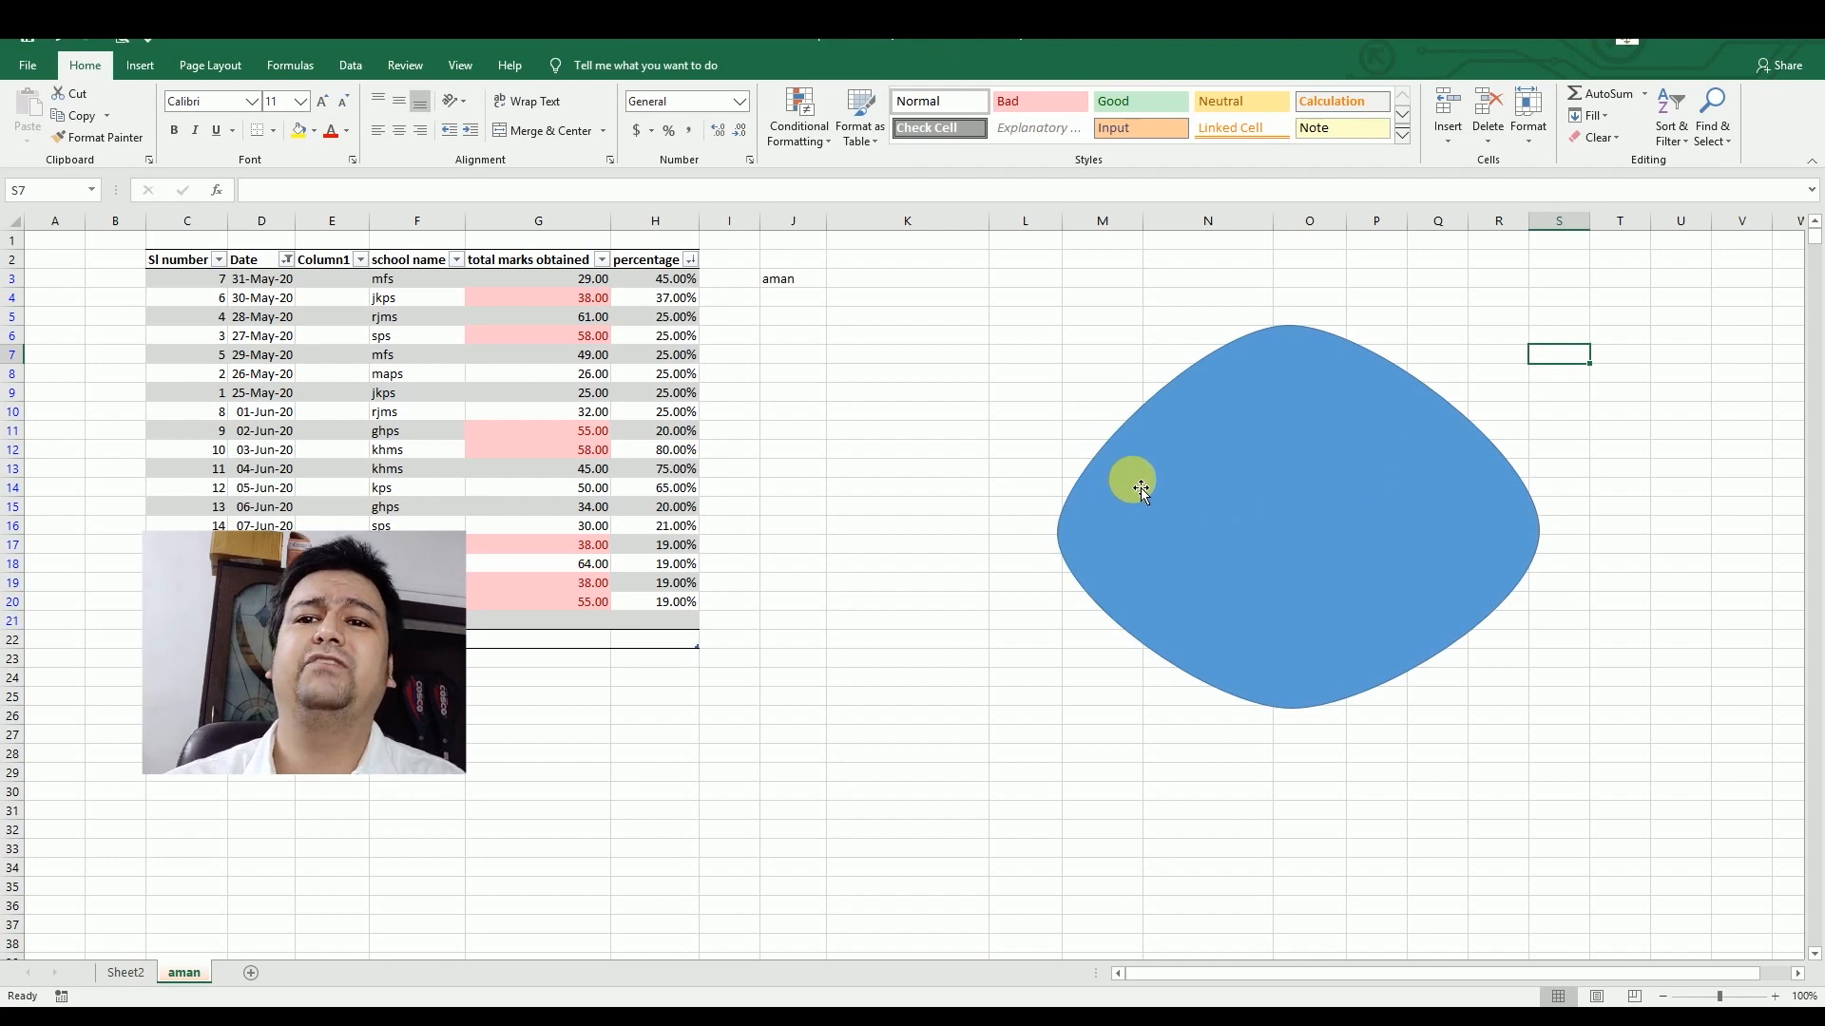
Step: Apply the orange shape style to the reshaped oval and give it a light diagonal gradient fill
left_click(1194, 556)
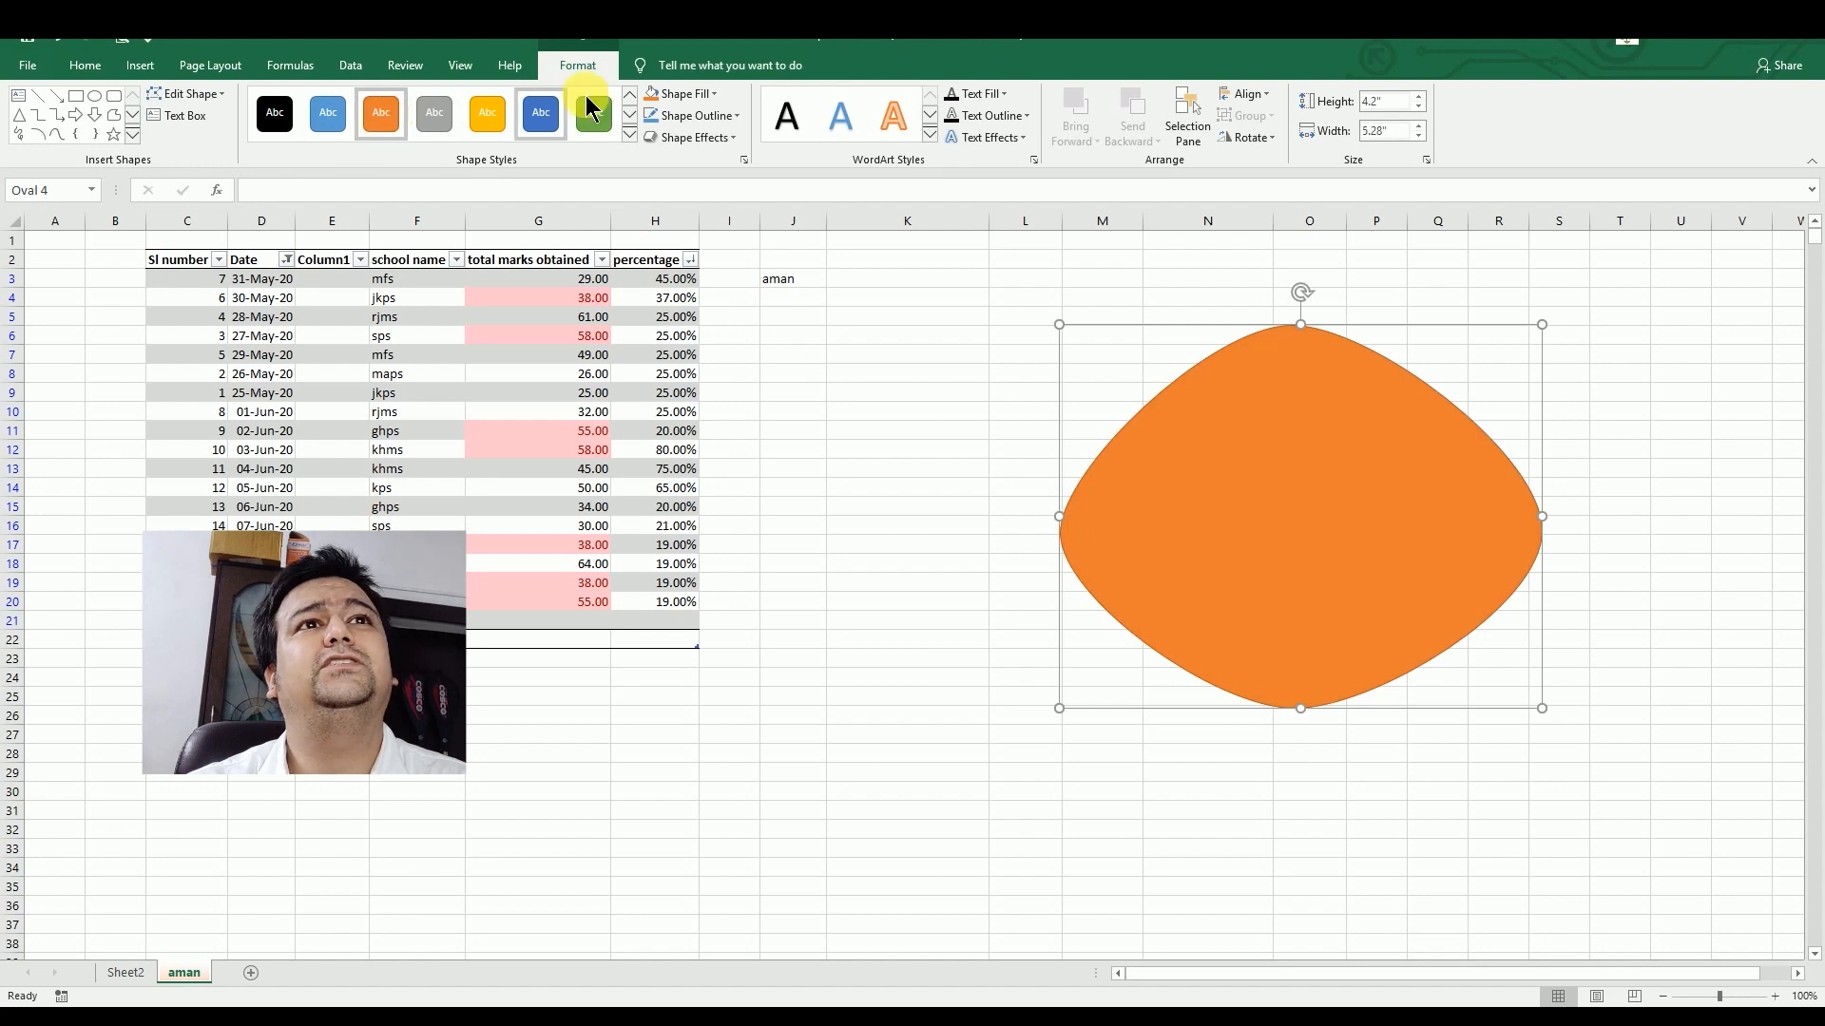
left_click(711, 94)
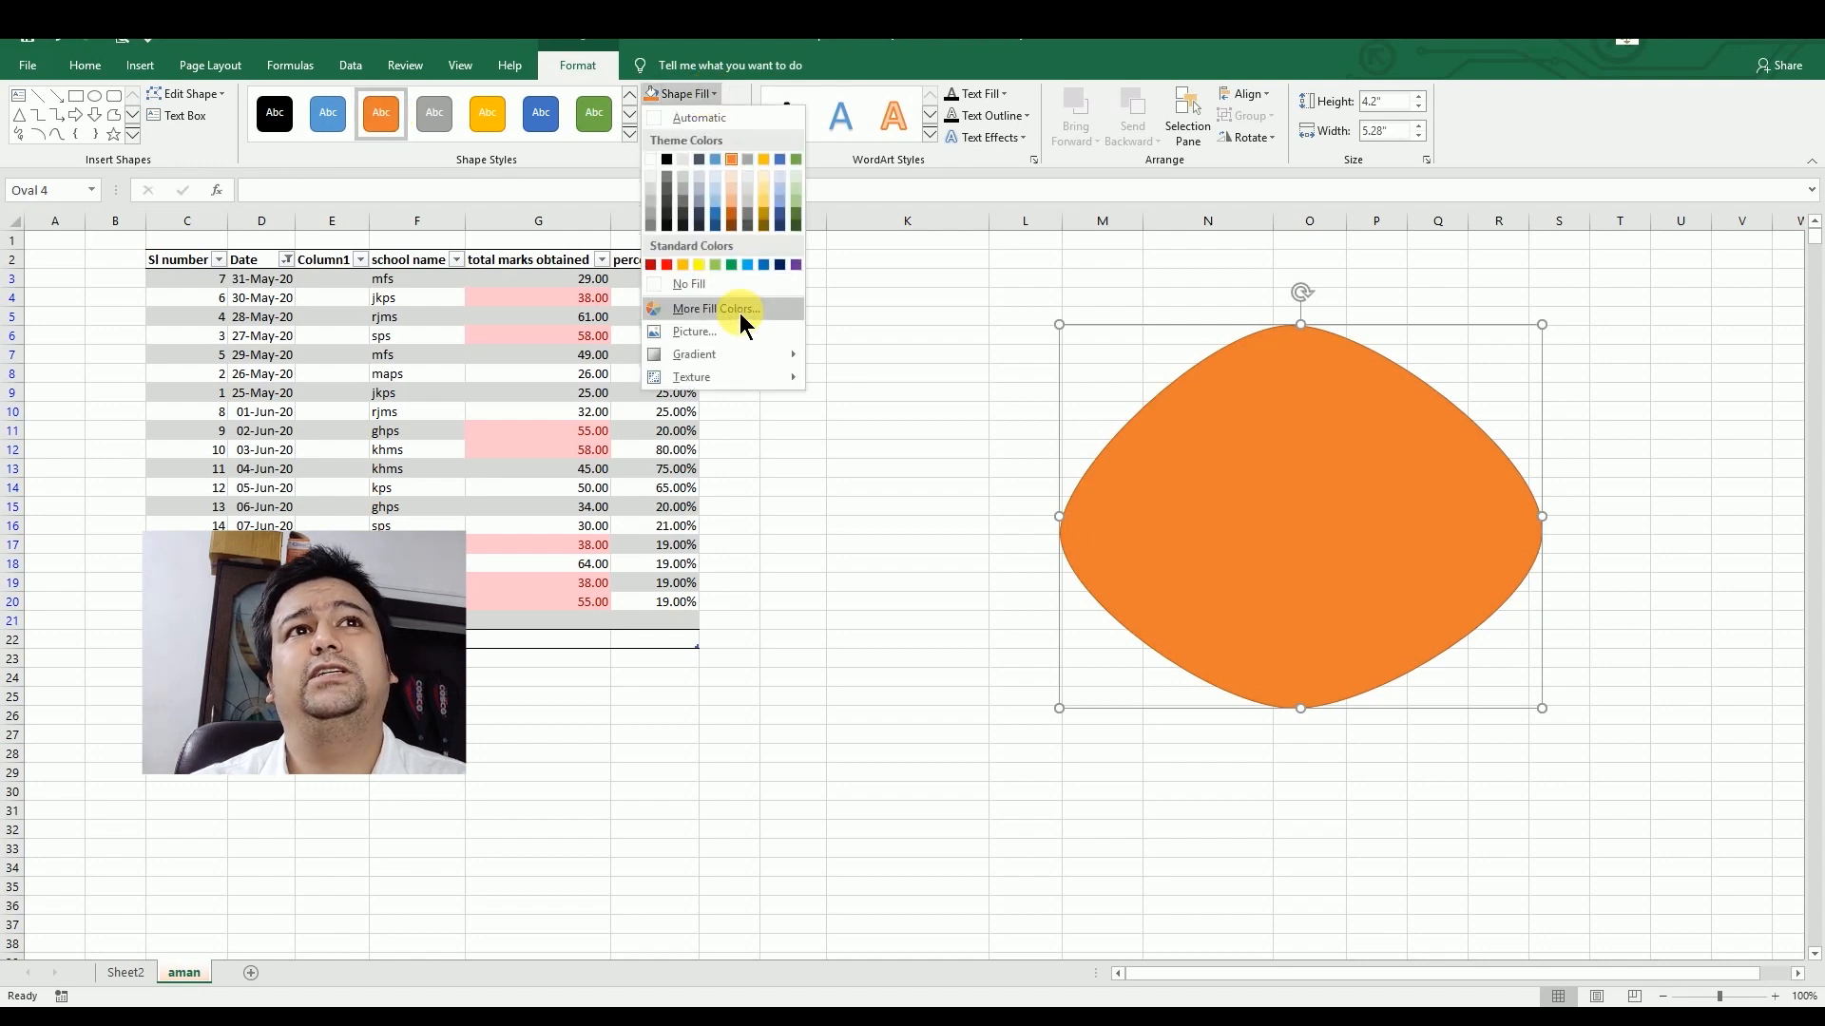
mouse_move(737, 352)
left_click(893, 464)
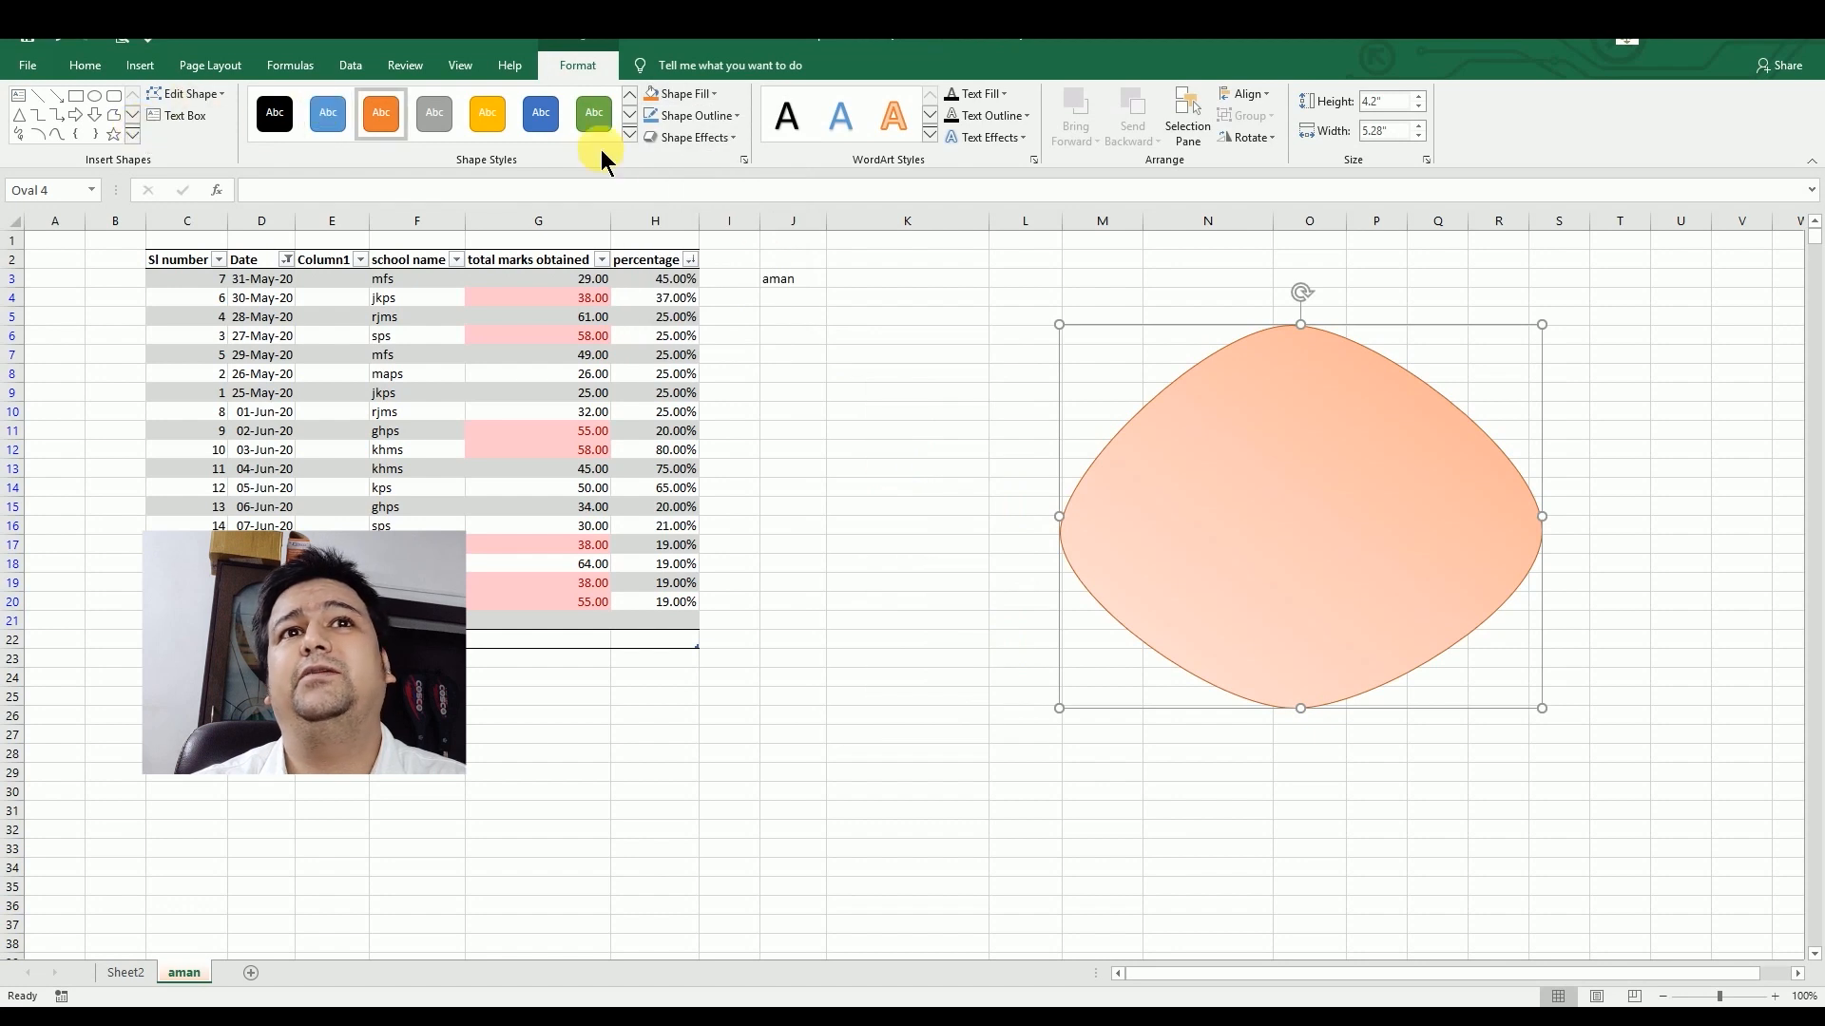
Step: Apply the last preset shape effect in the third row to the gradient-filled shape
left_click(686, 139)
mouse_move(725, 259)
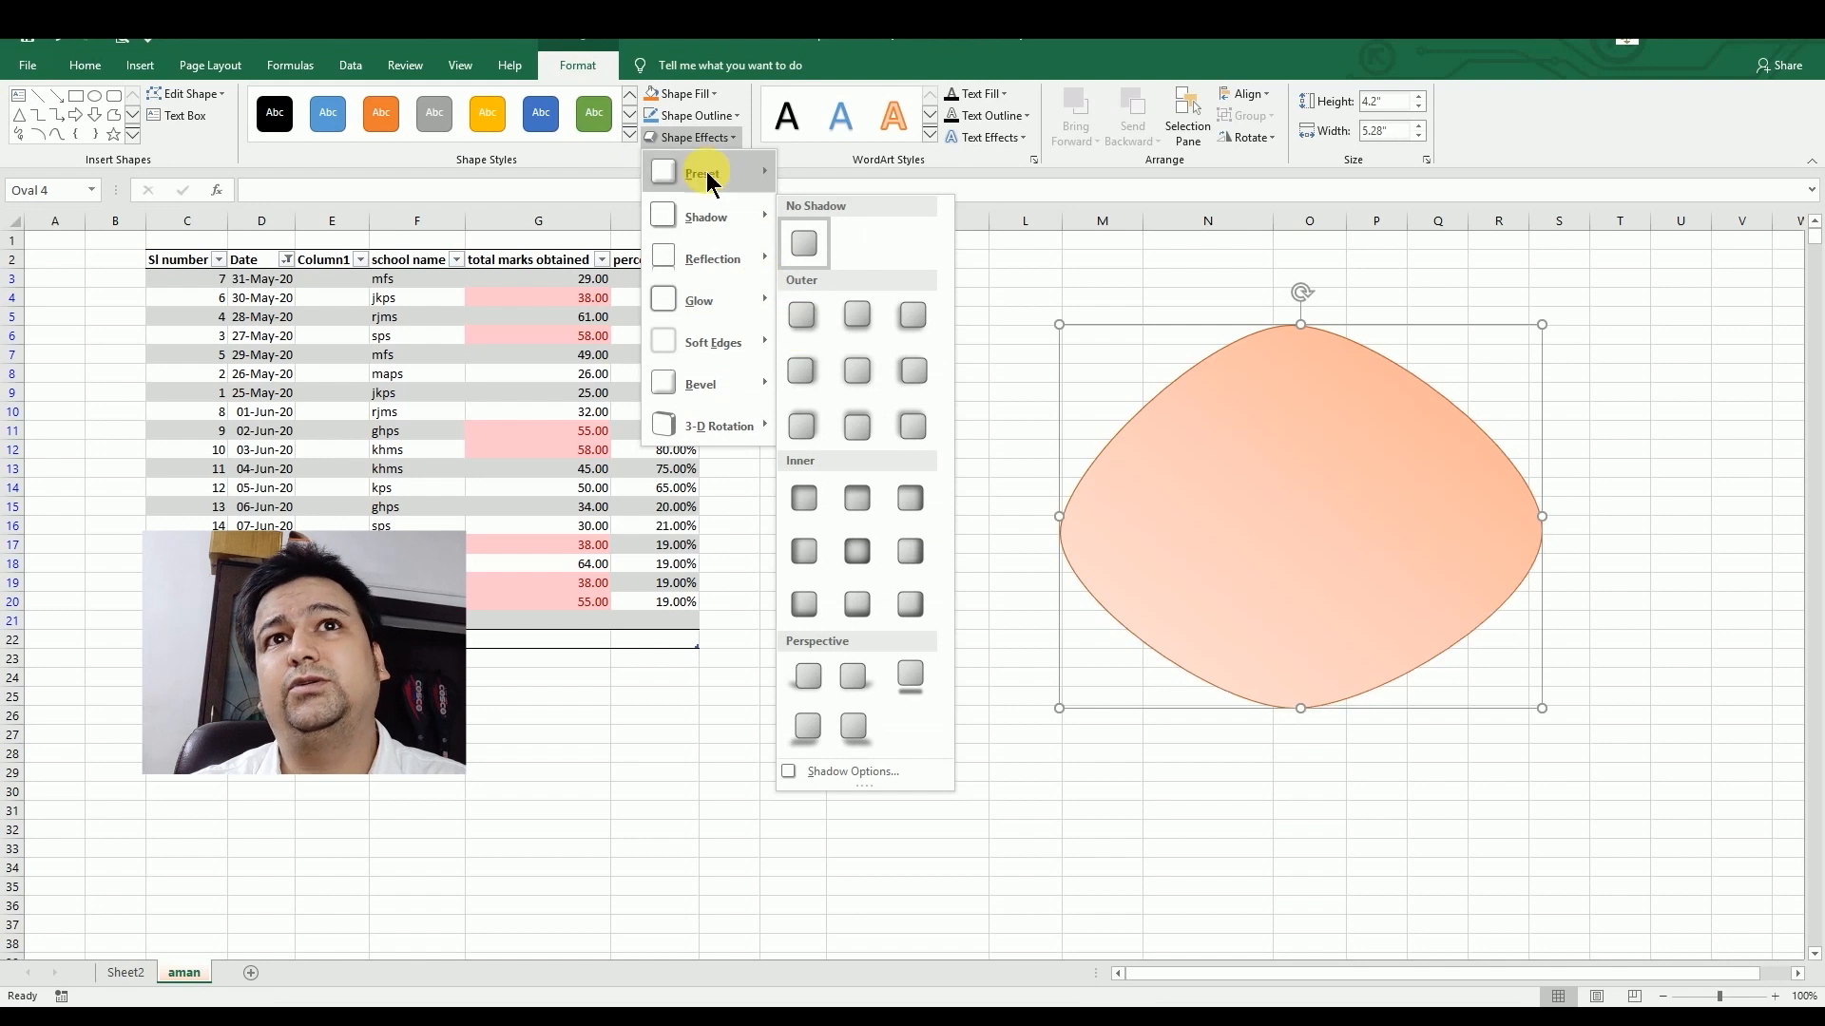
mouse_move(705, 181)
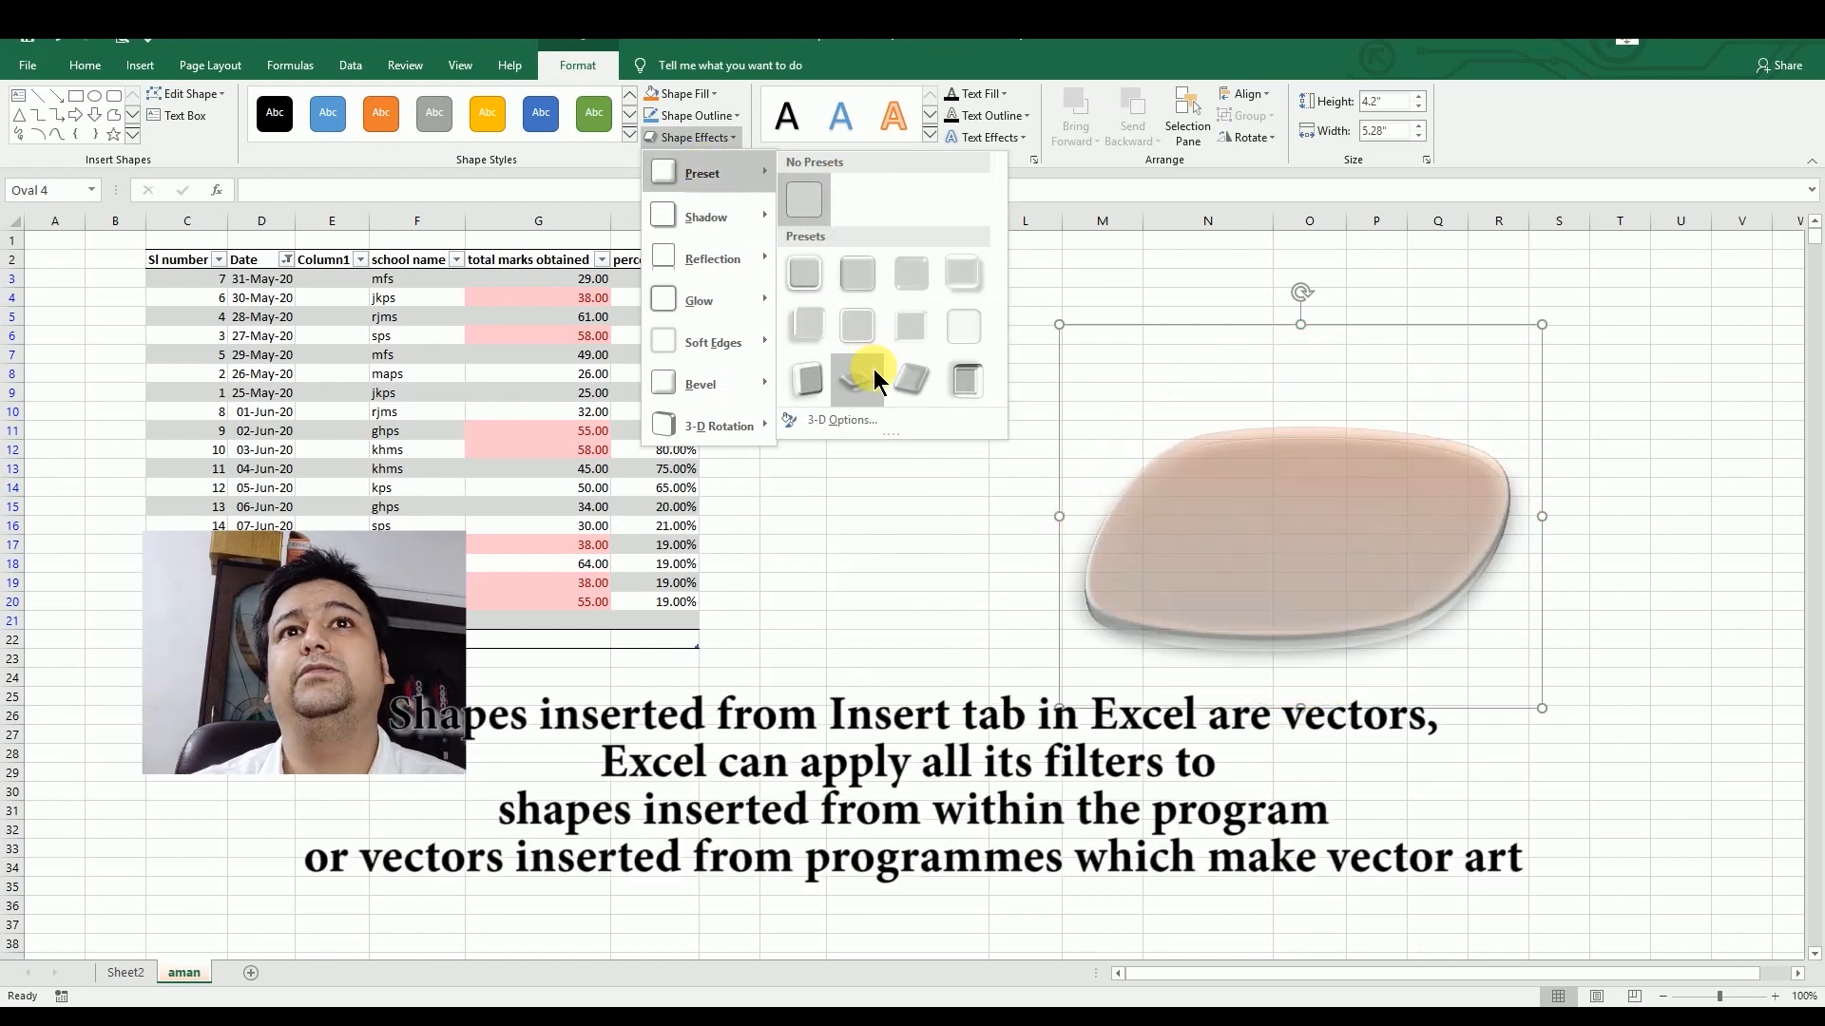
left_click(977, 387)
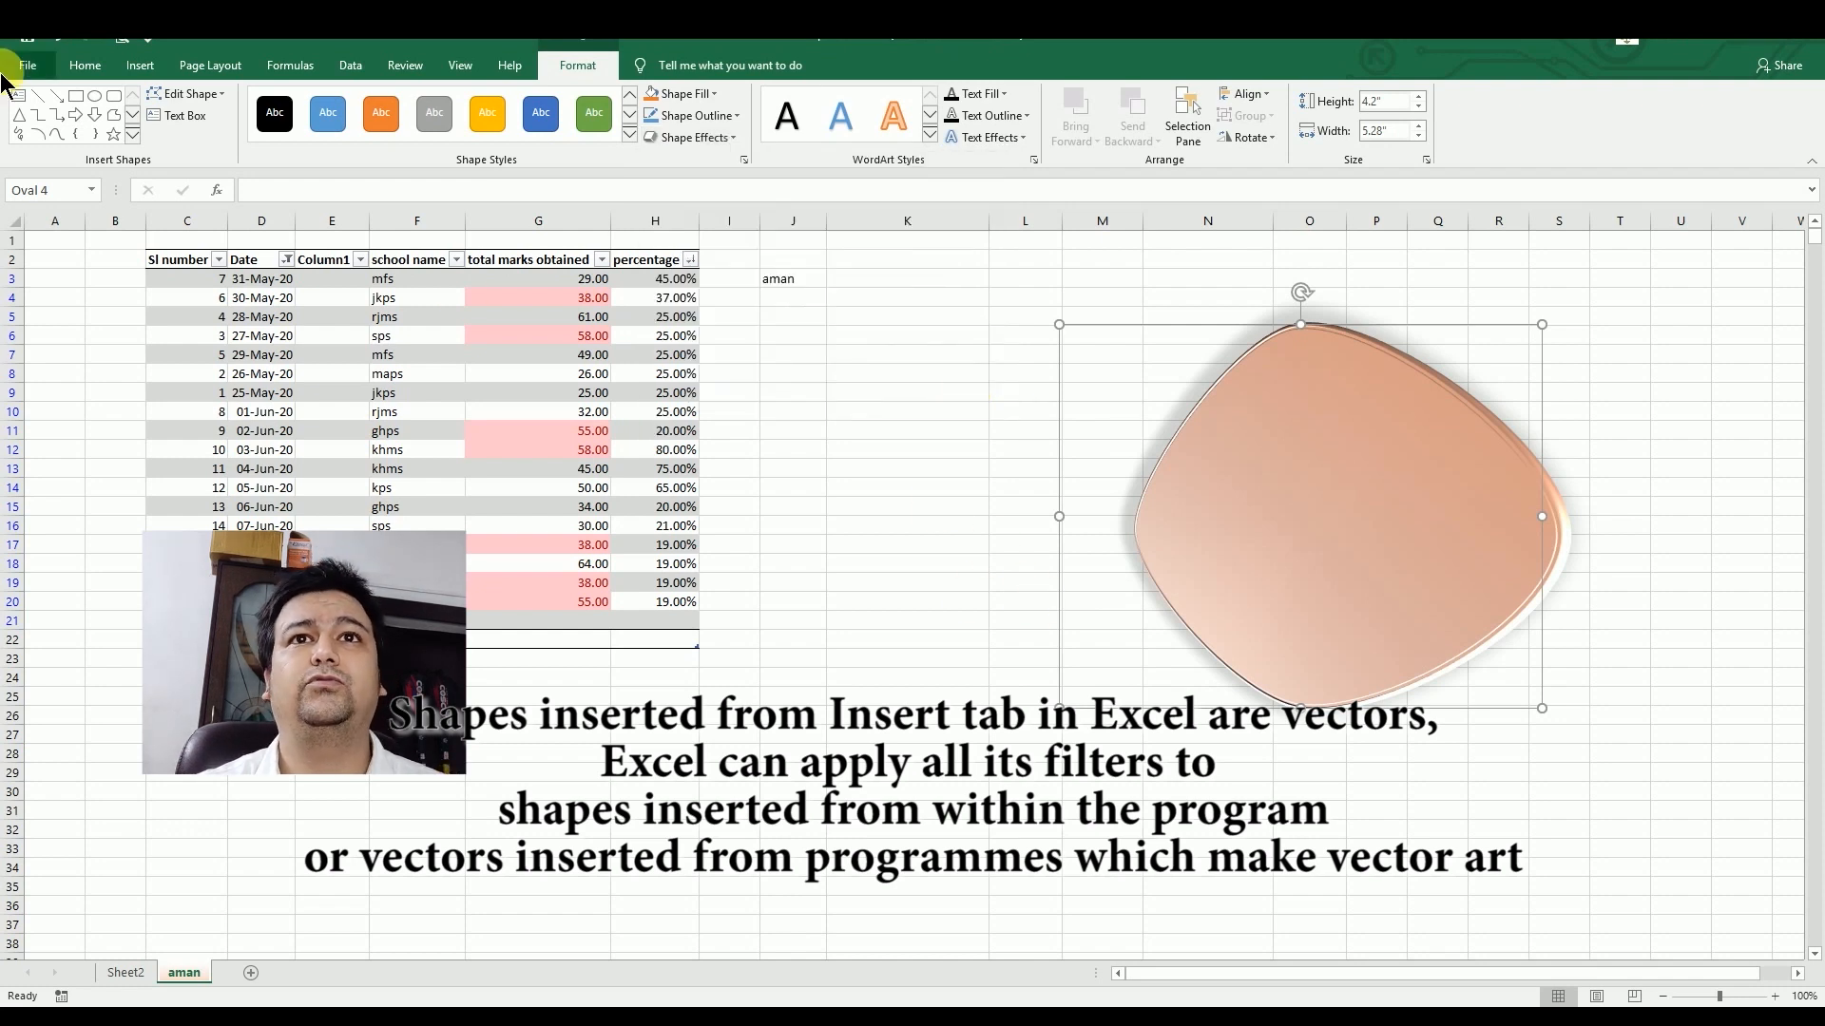
left_click(158, 71)
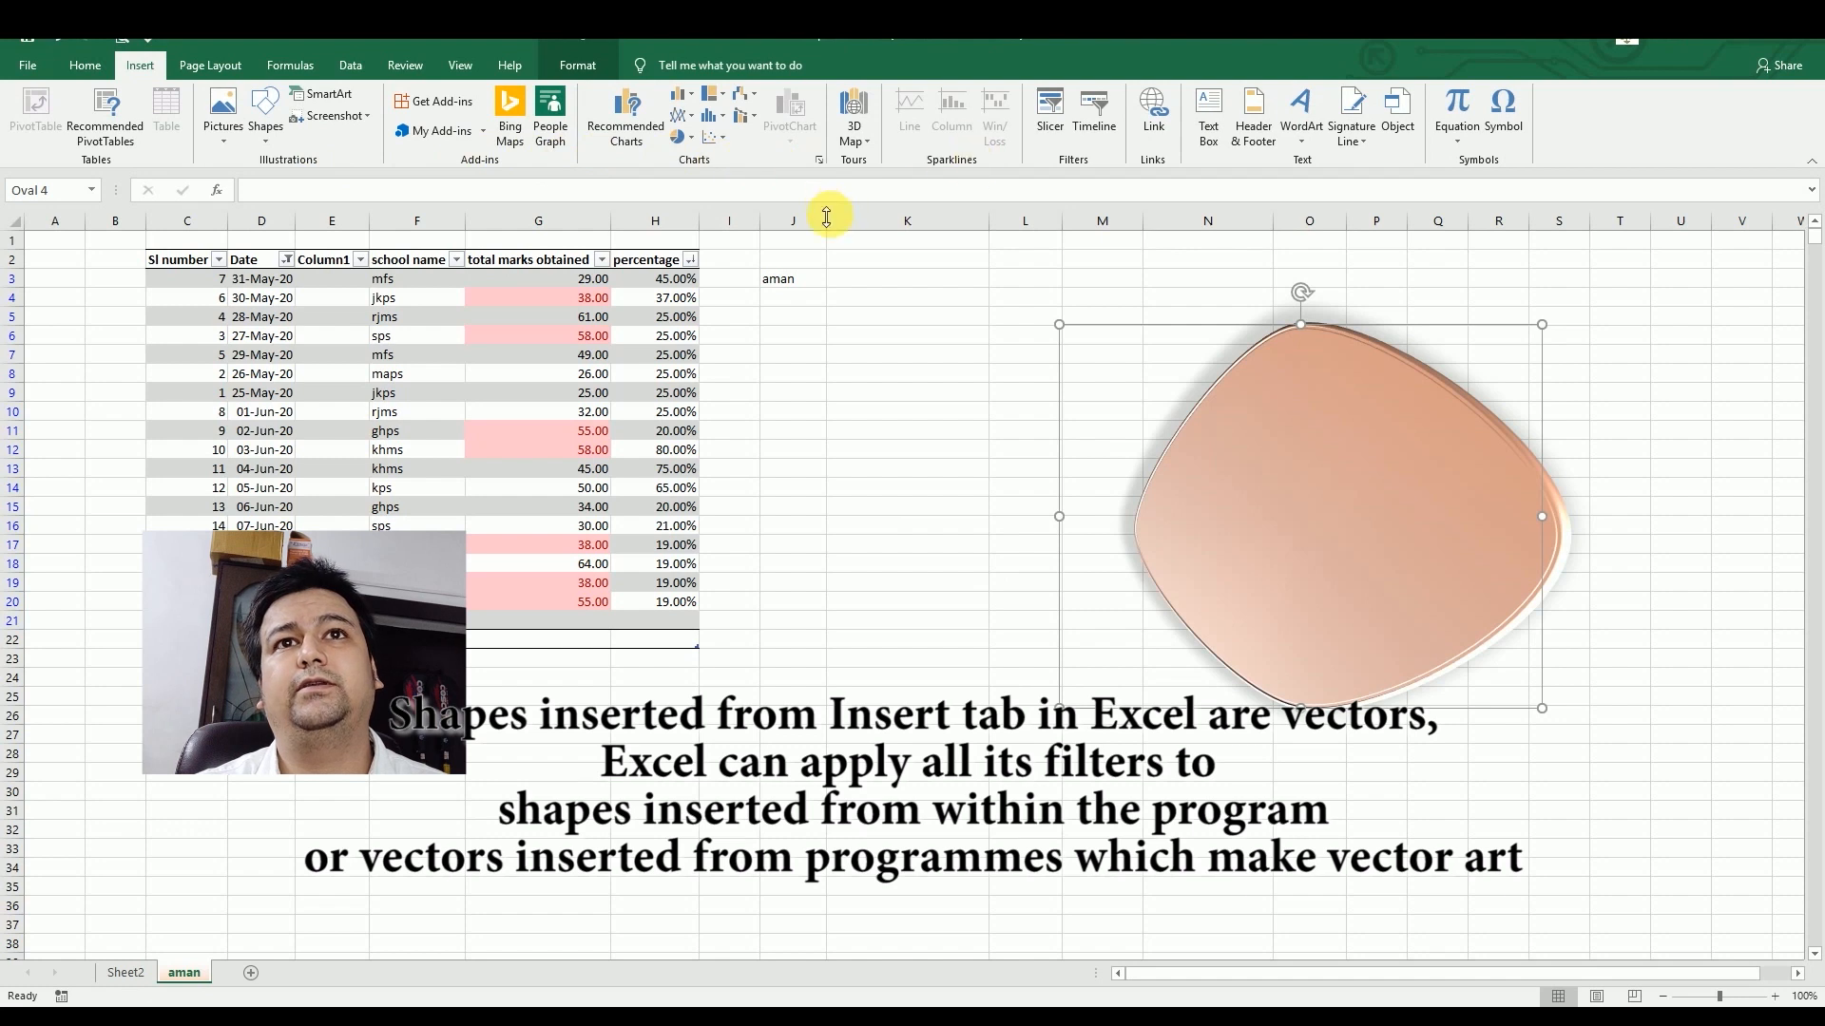
left_click(1208, 115)
left_click(1363, 556)
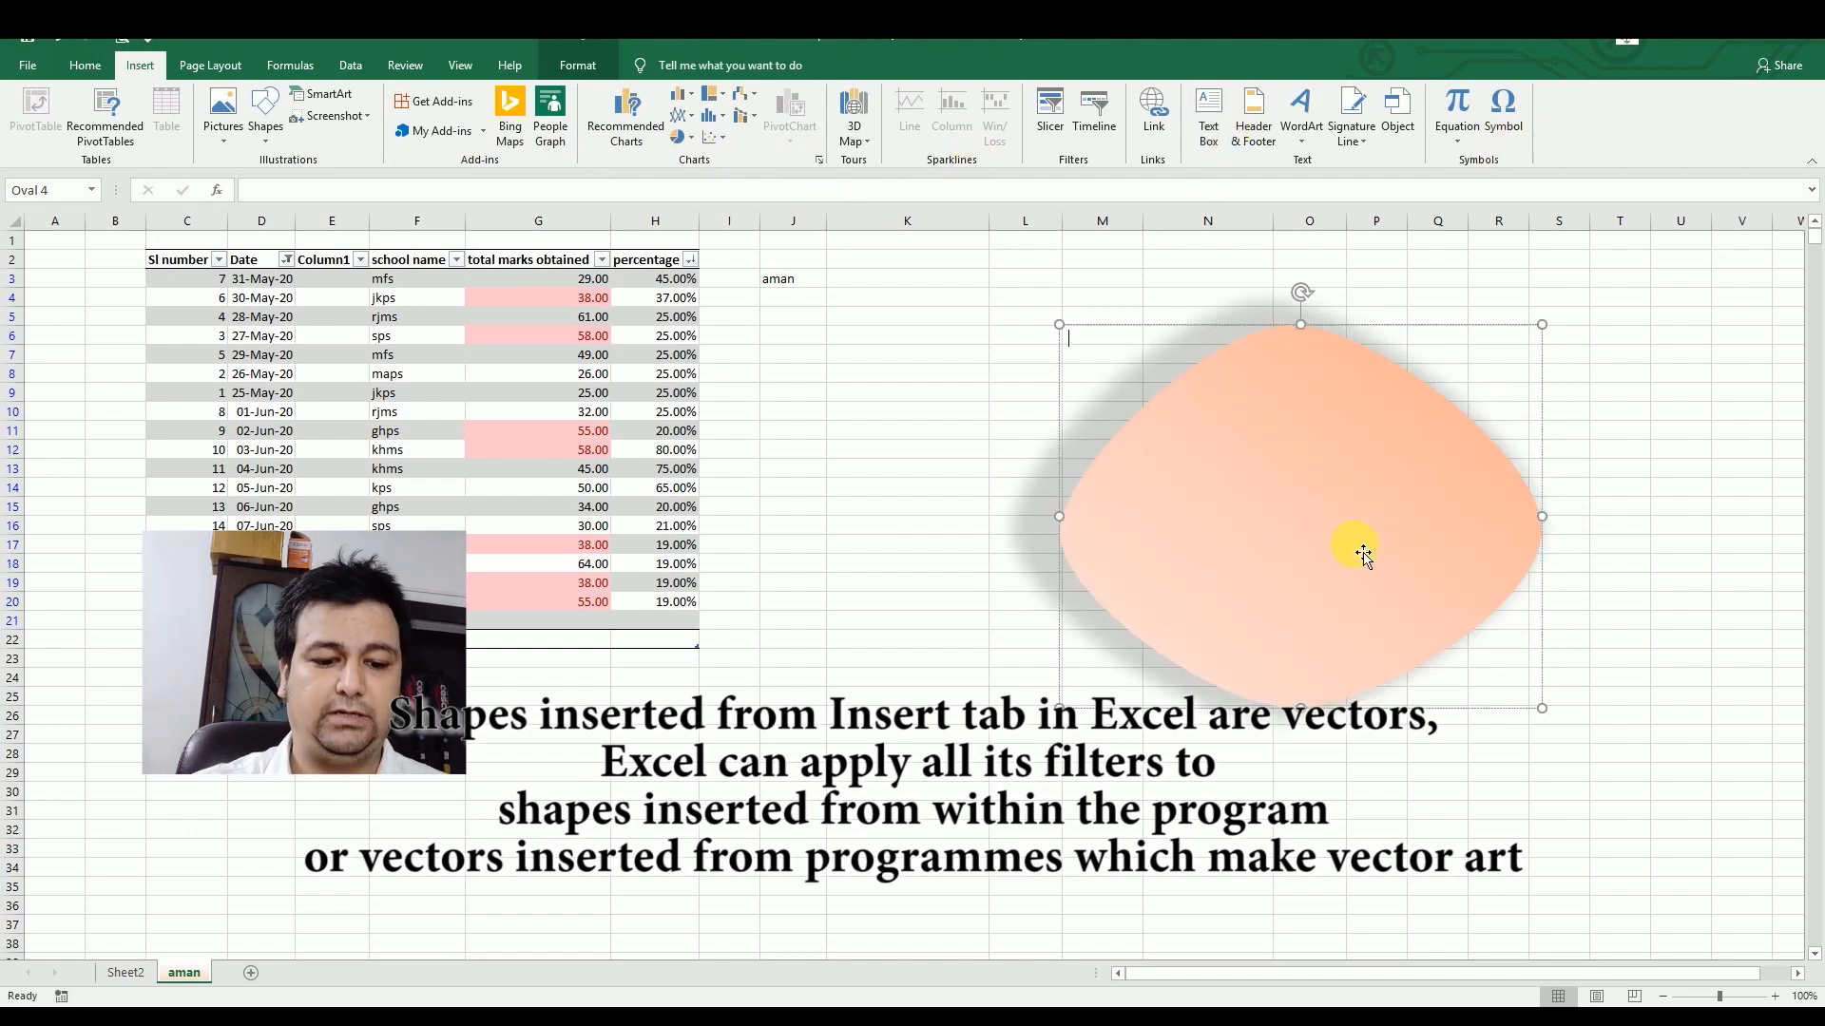
left_click(1222, 544)
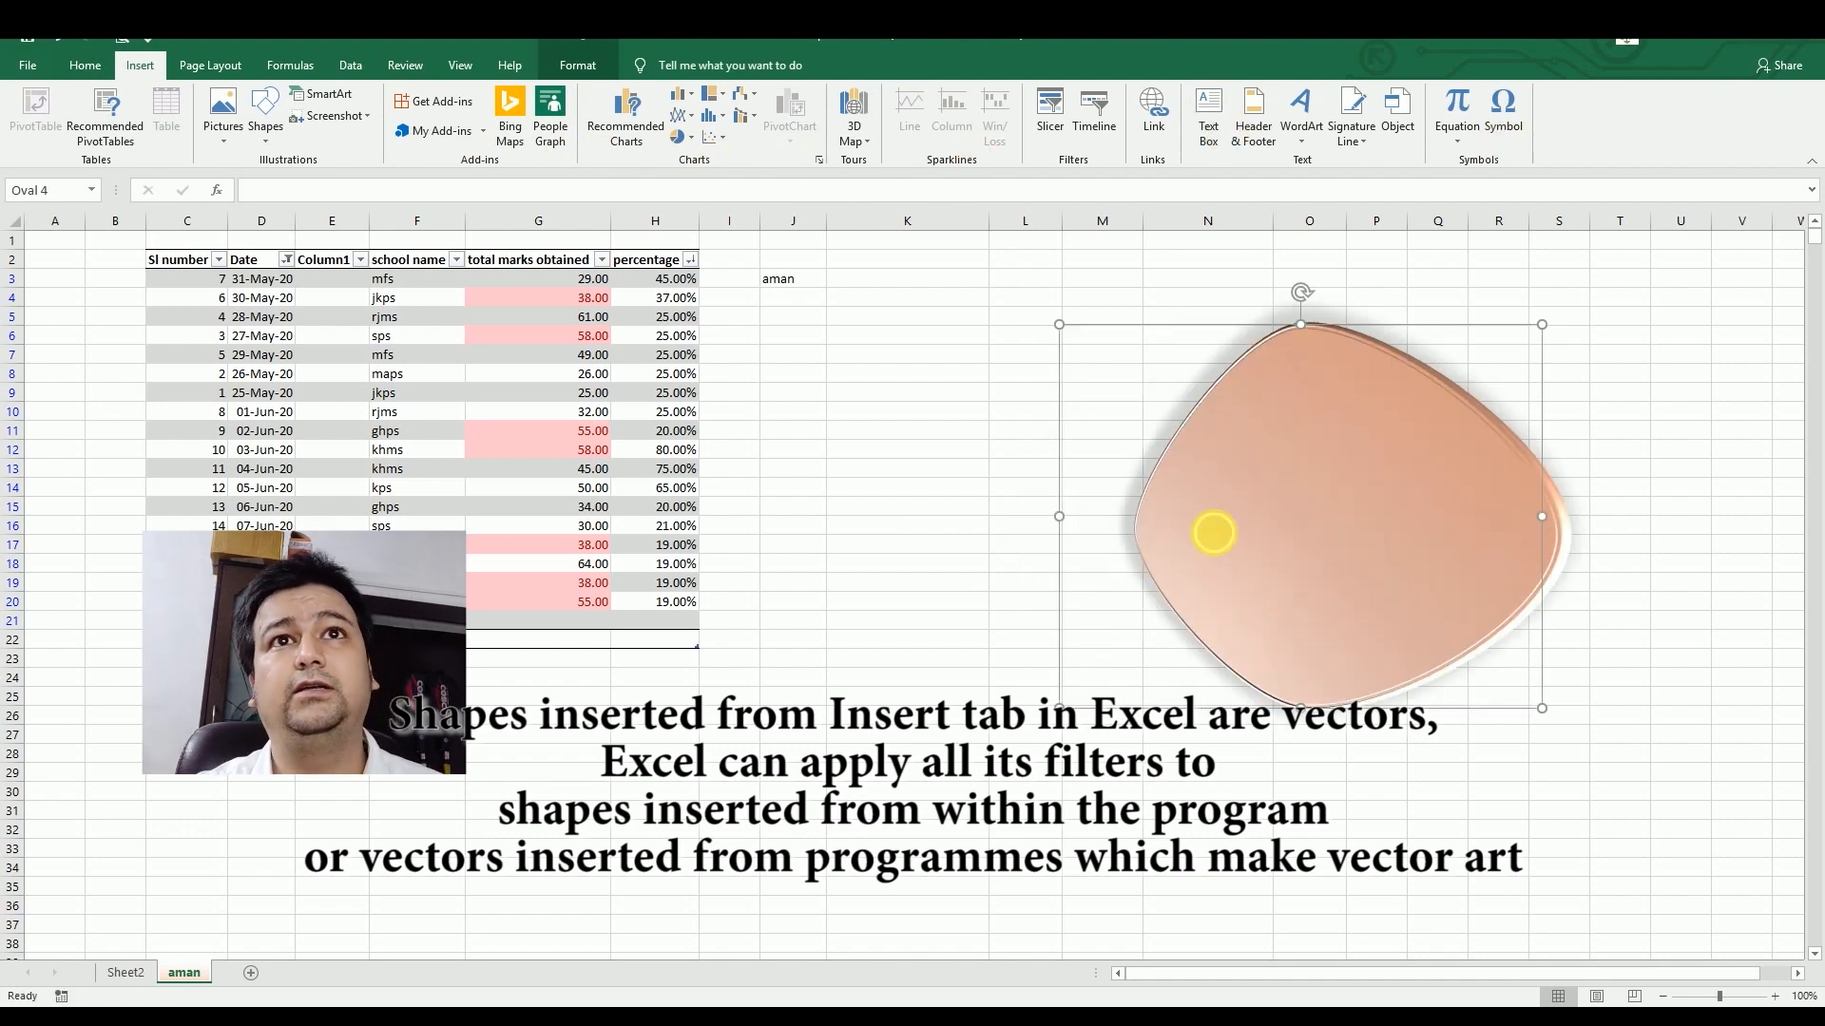
Step: Draw a one-line text box across the middle of the orange shape and enter the first name in it
left_click(1208, 113)
left_click_drag(1191, 491, 1419, 532)
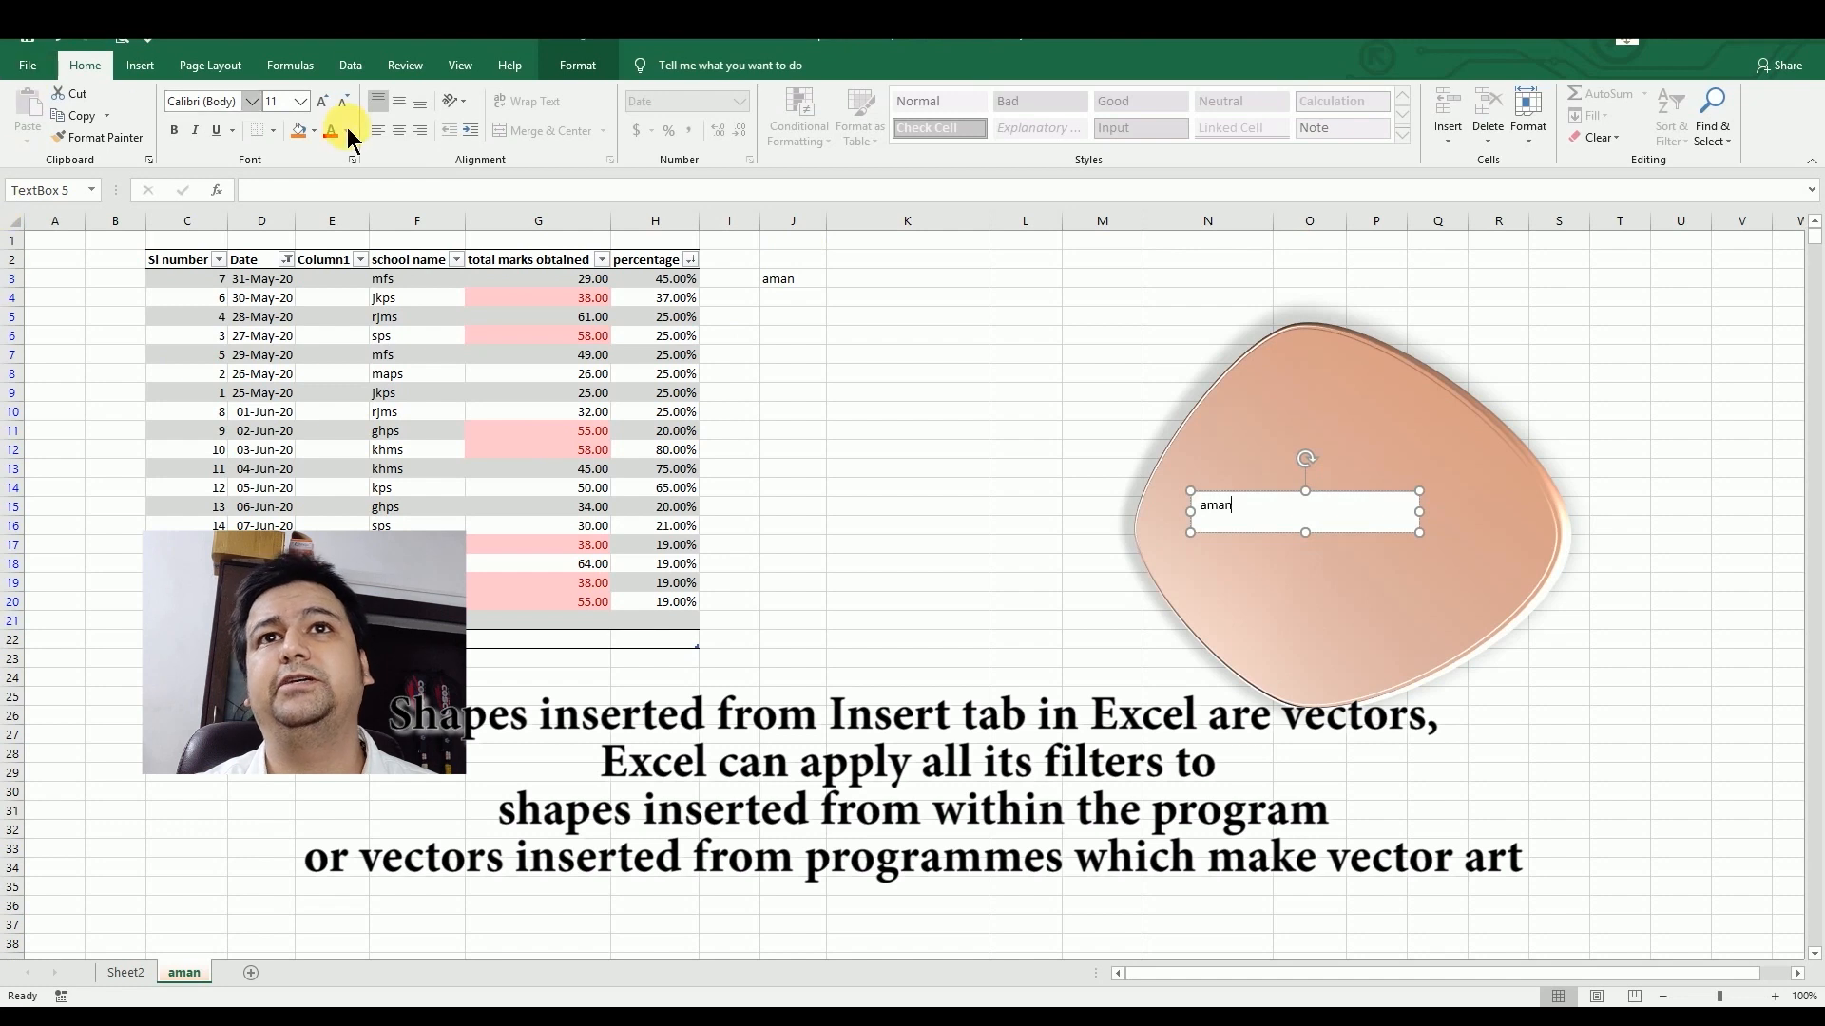
left_click(1559, 411)
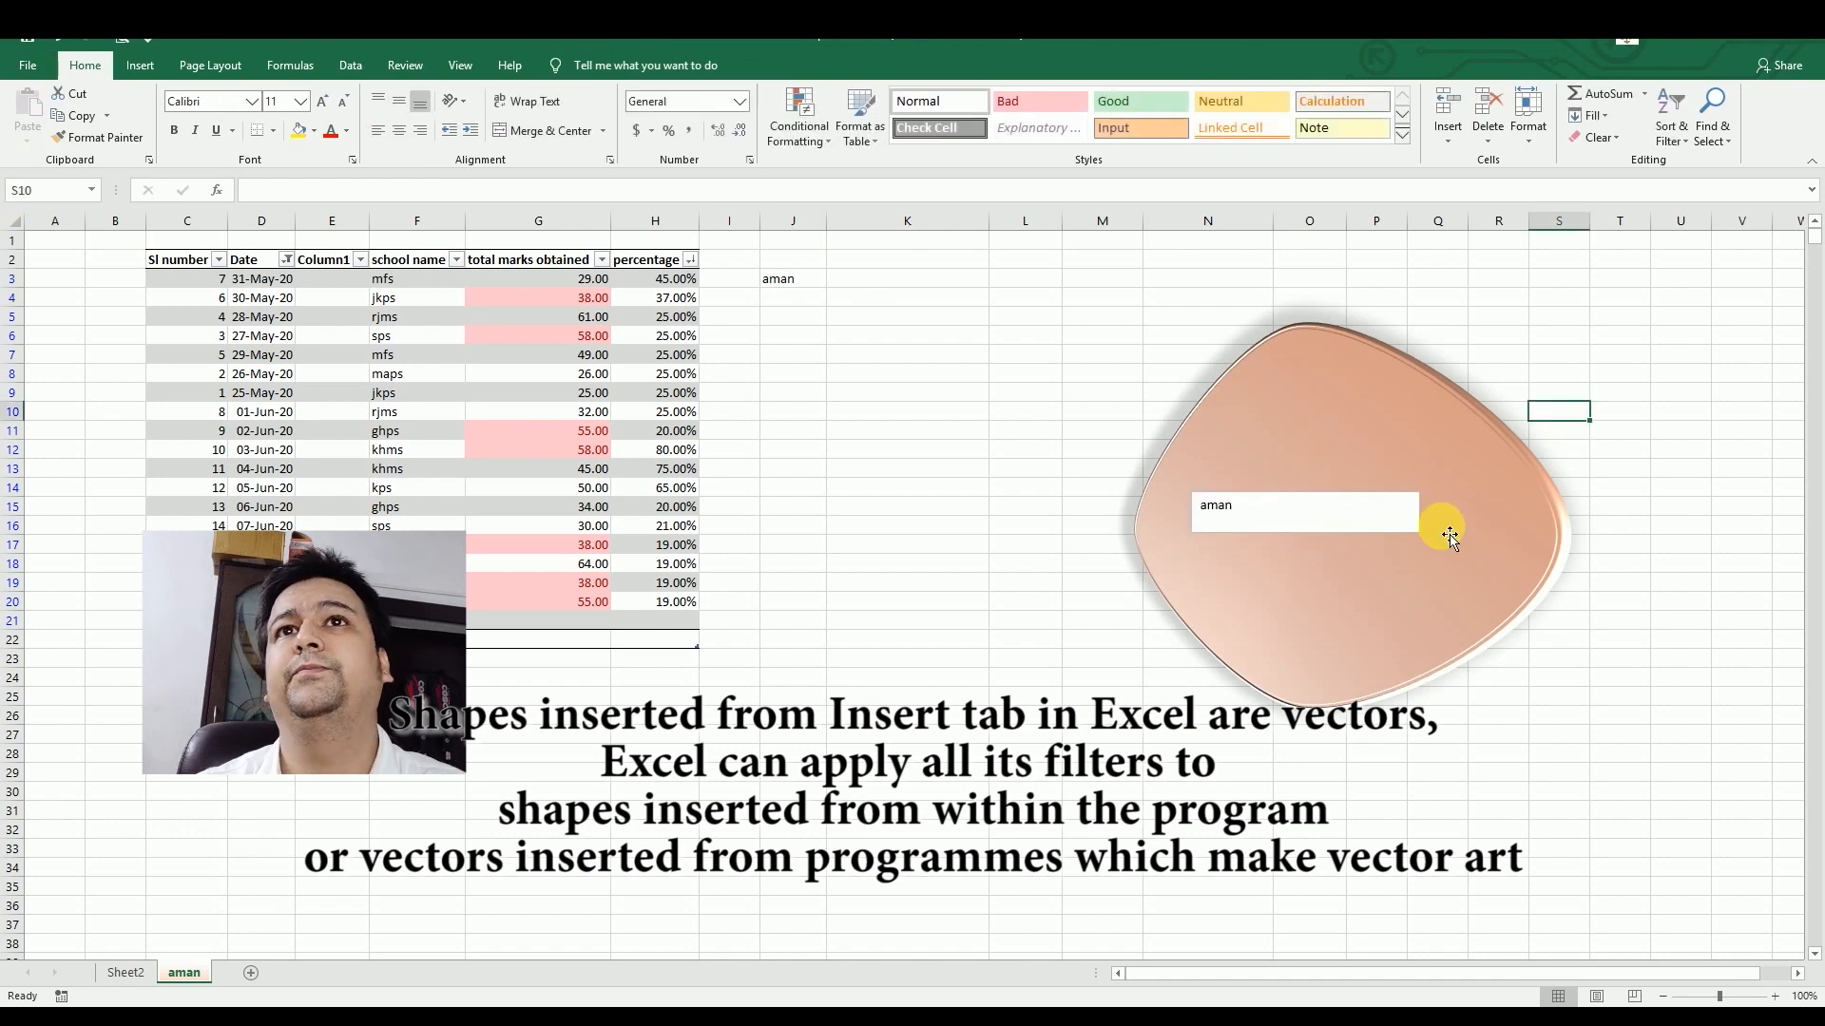
Step: Set the transparency of the text box's solid fill to 100%
left_click(1399, 509)
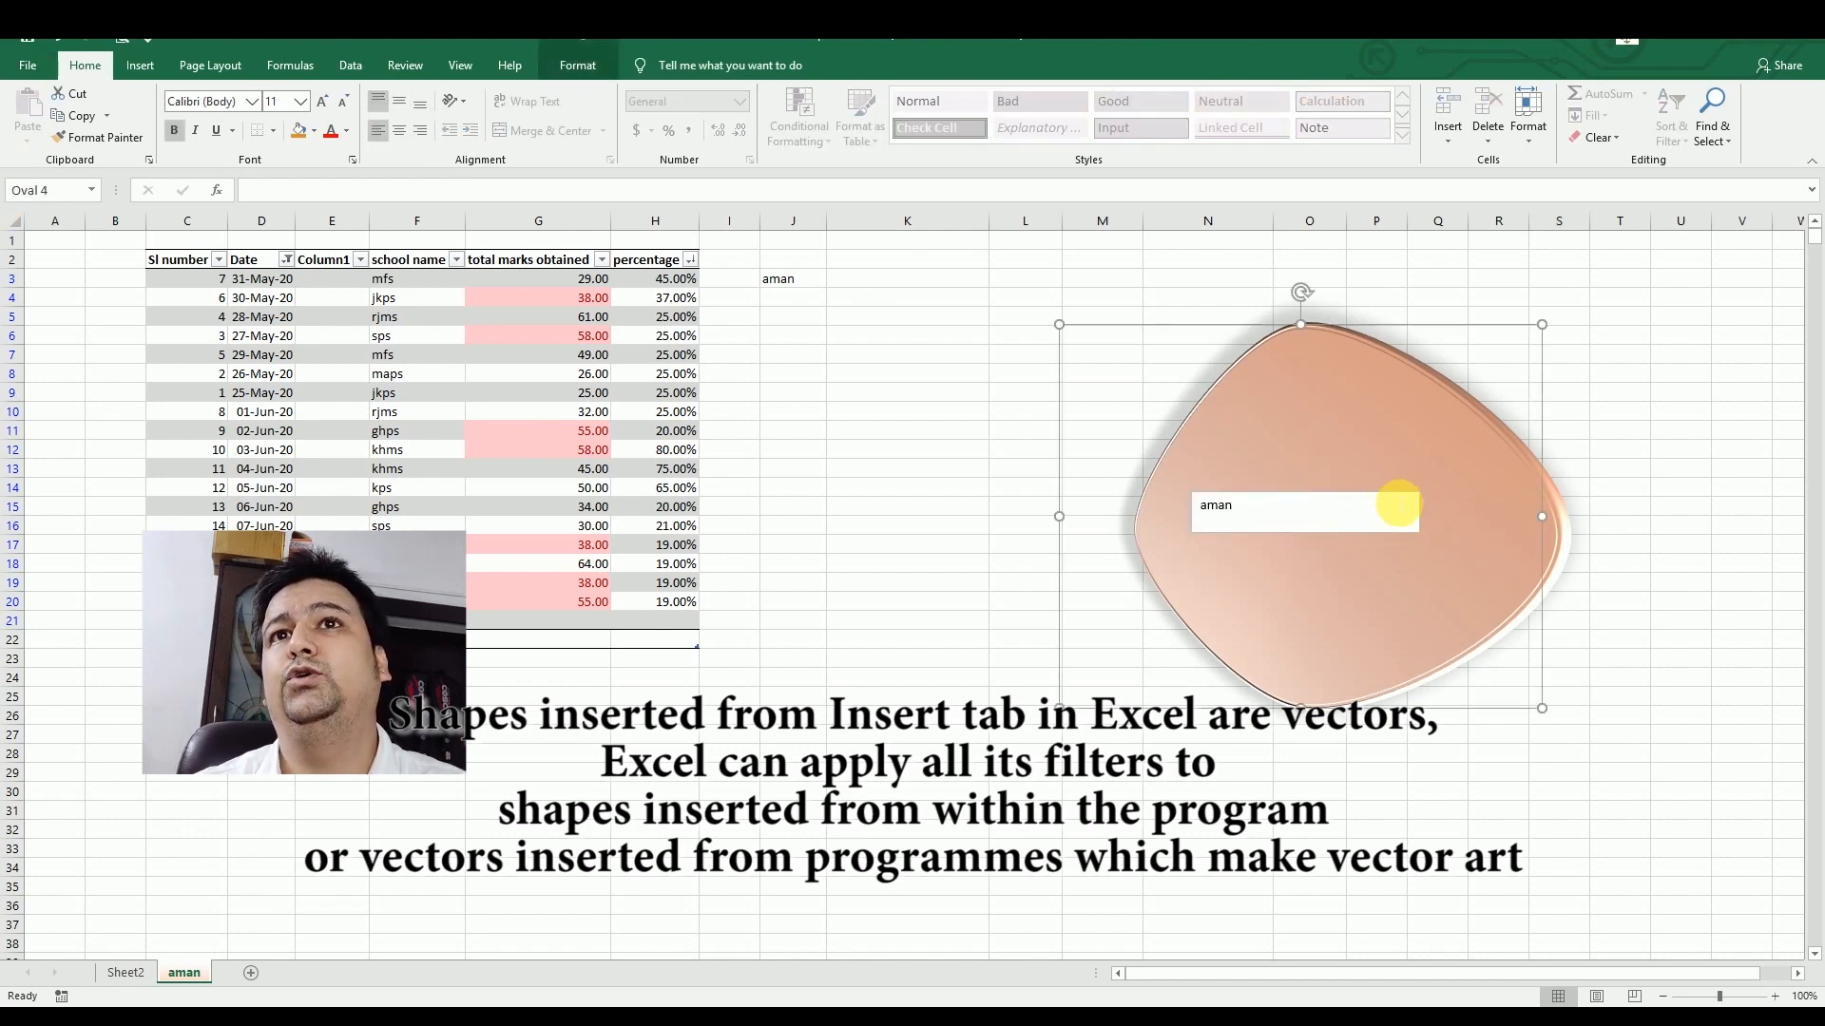
right_click(1387, 504)
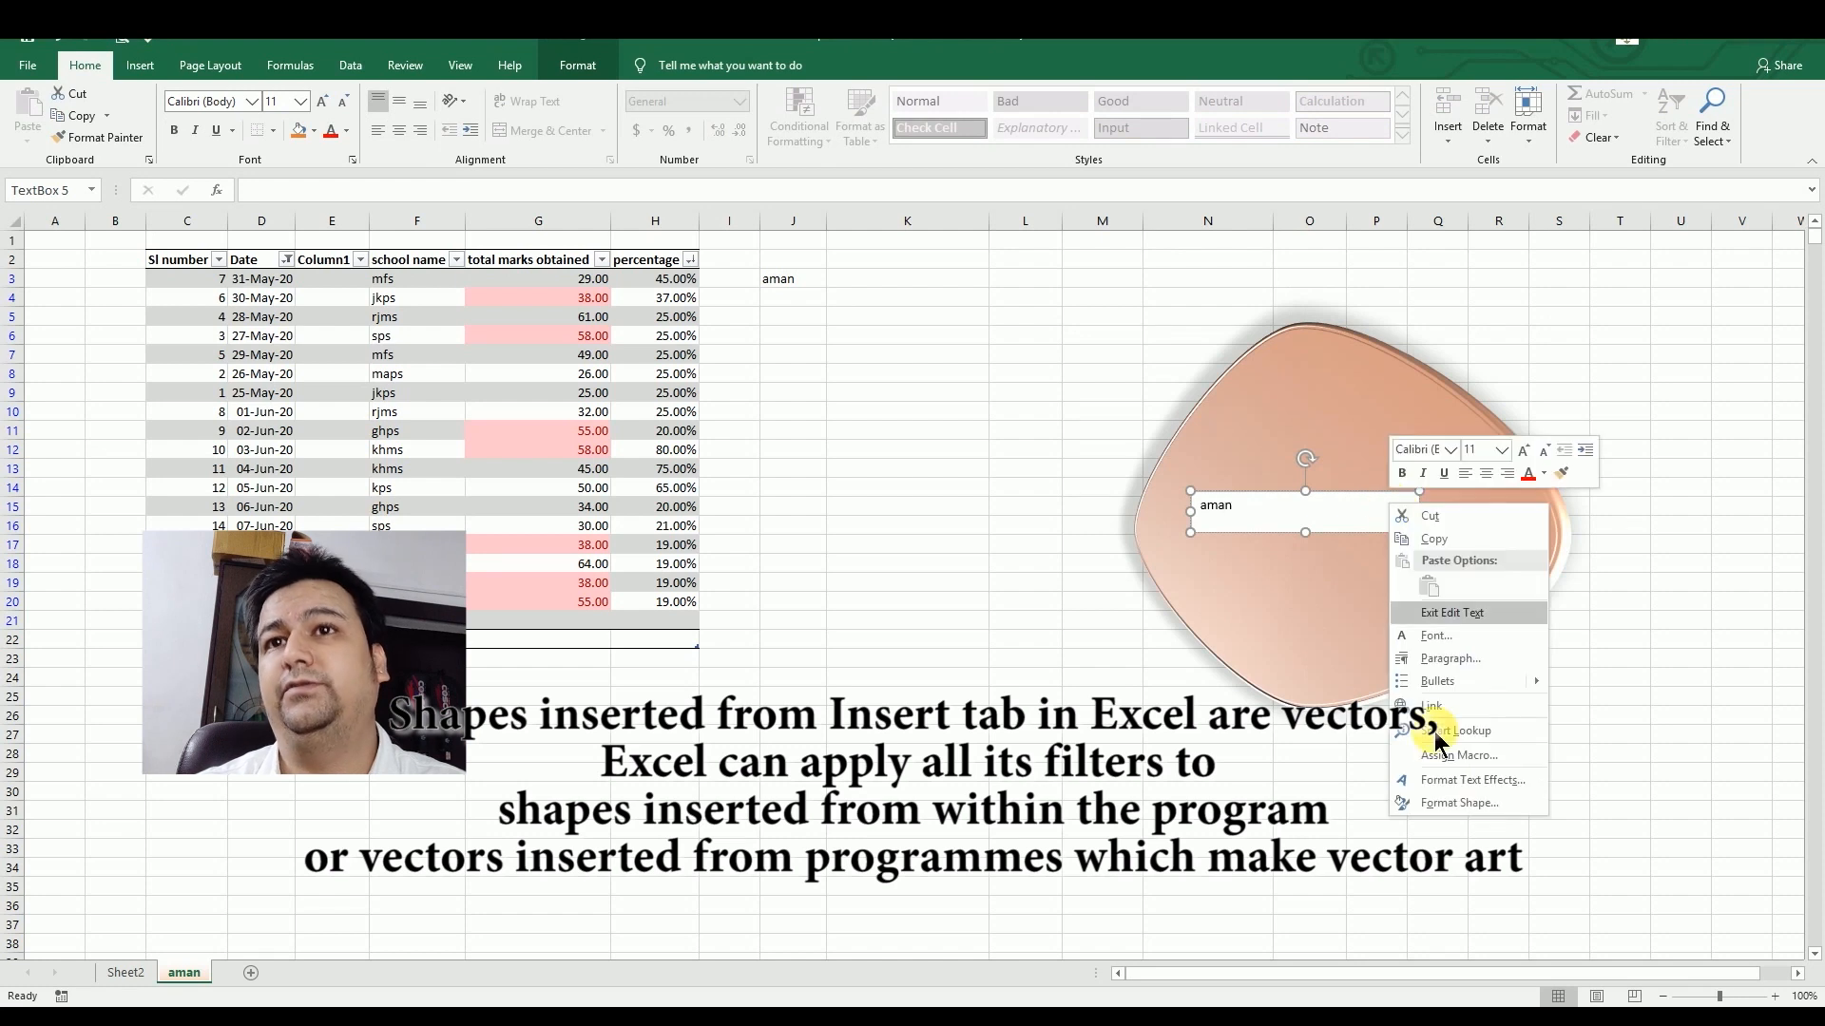
left_click(1457, 803)
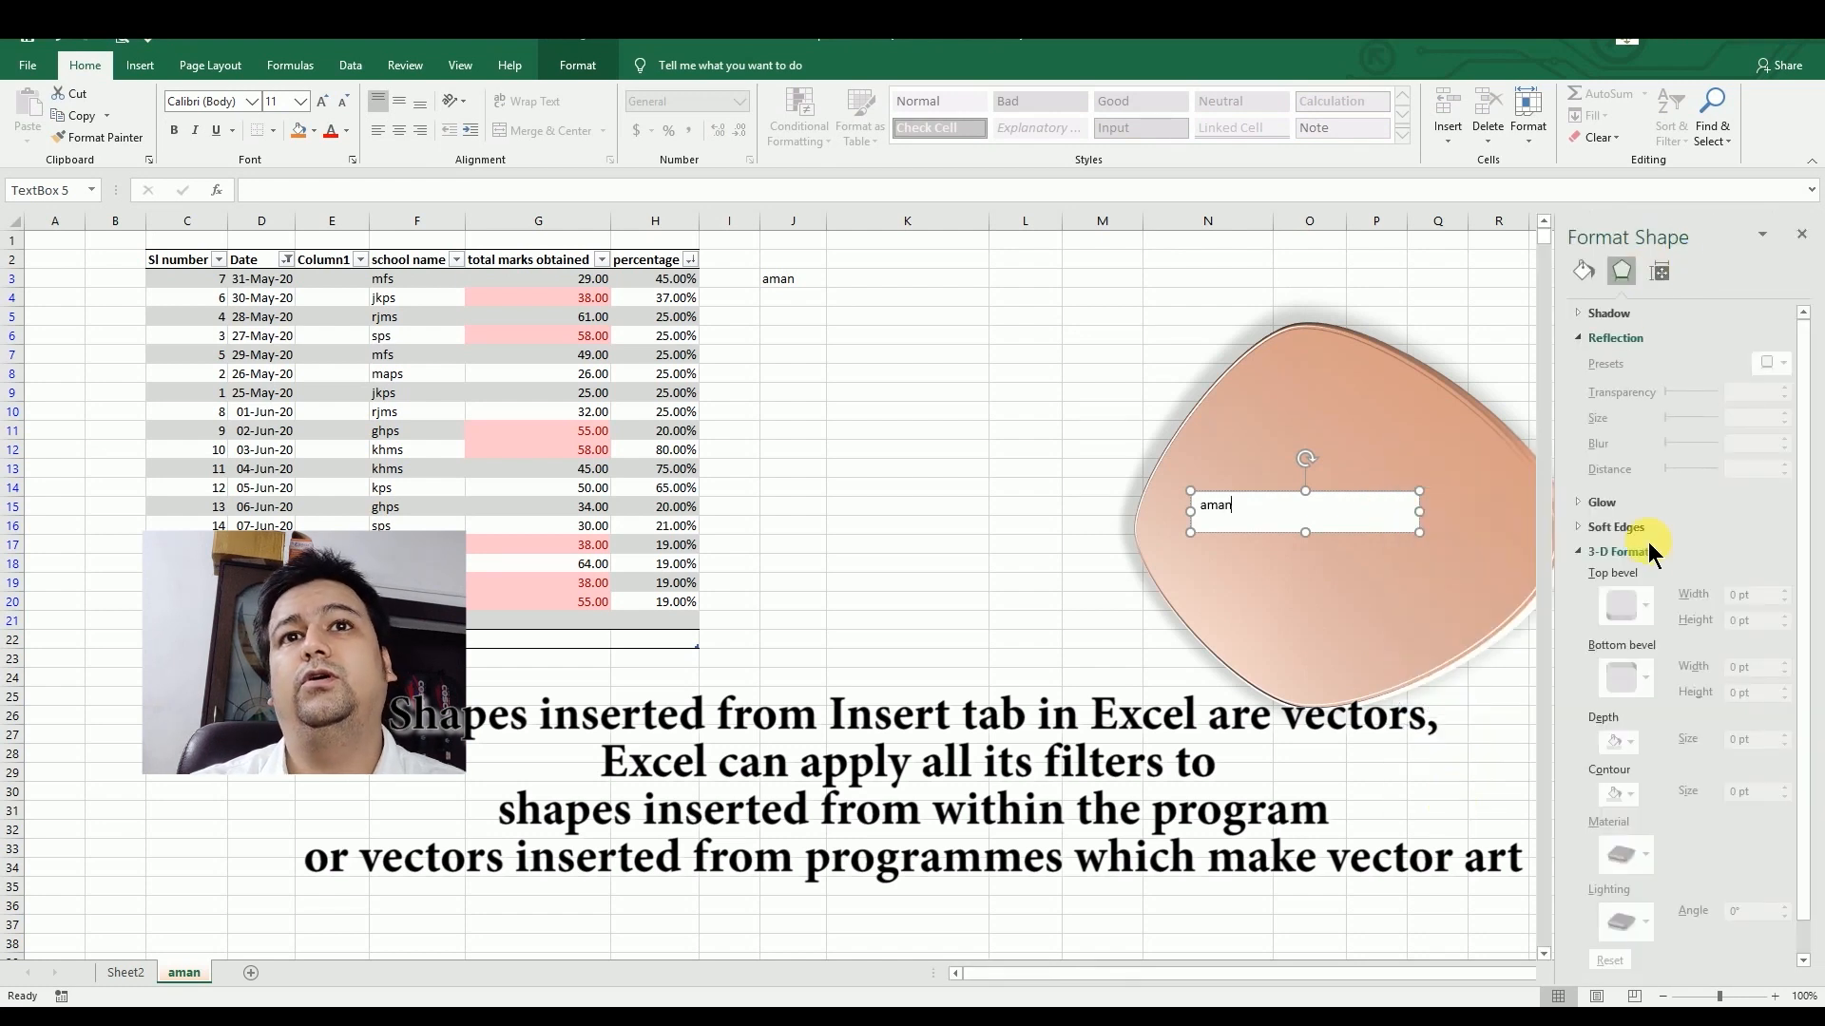
left_click(1584, 272)
left_click(1583, 342)
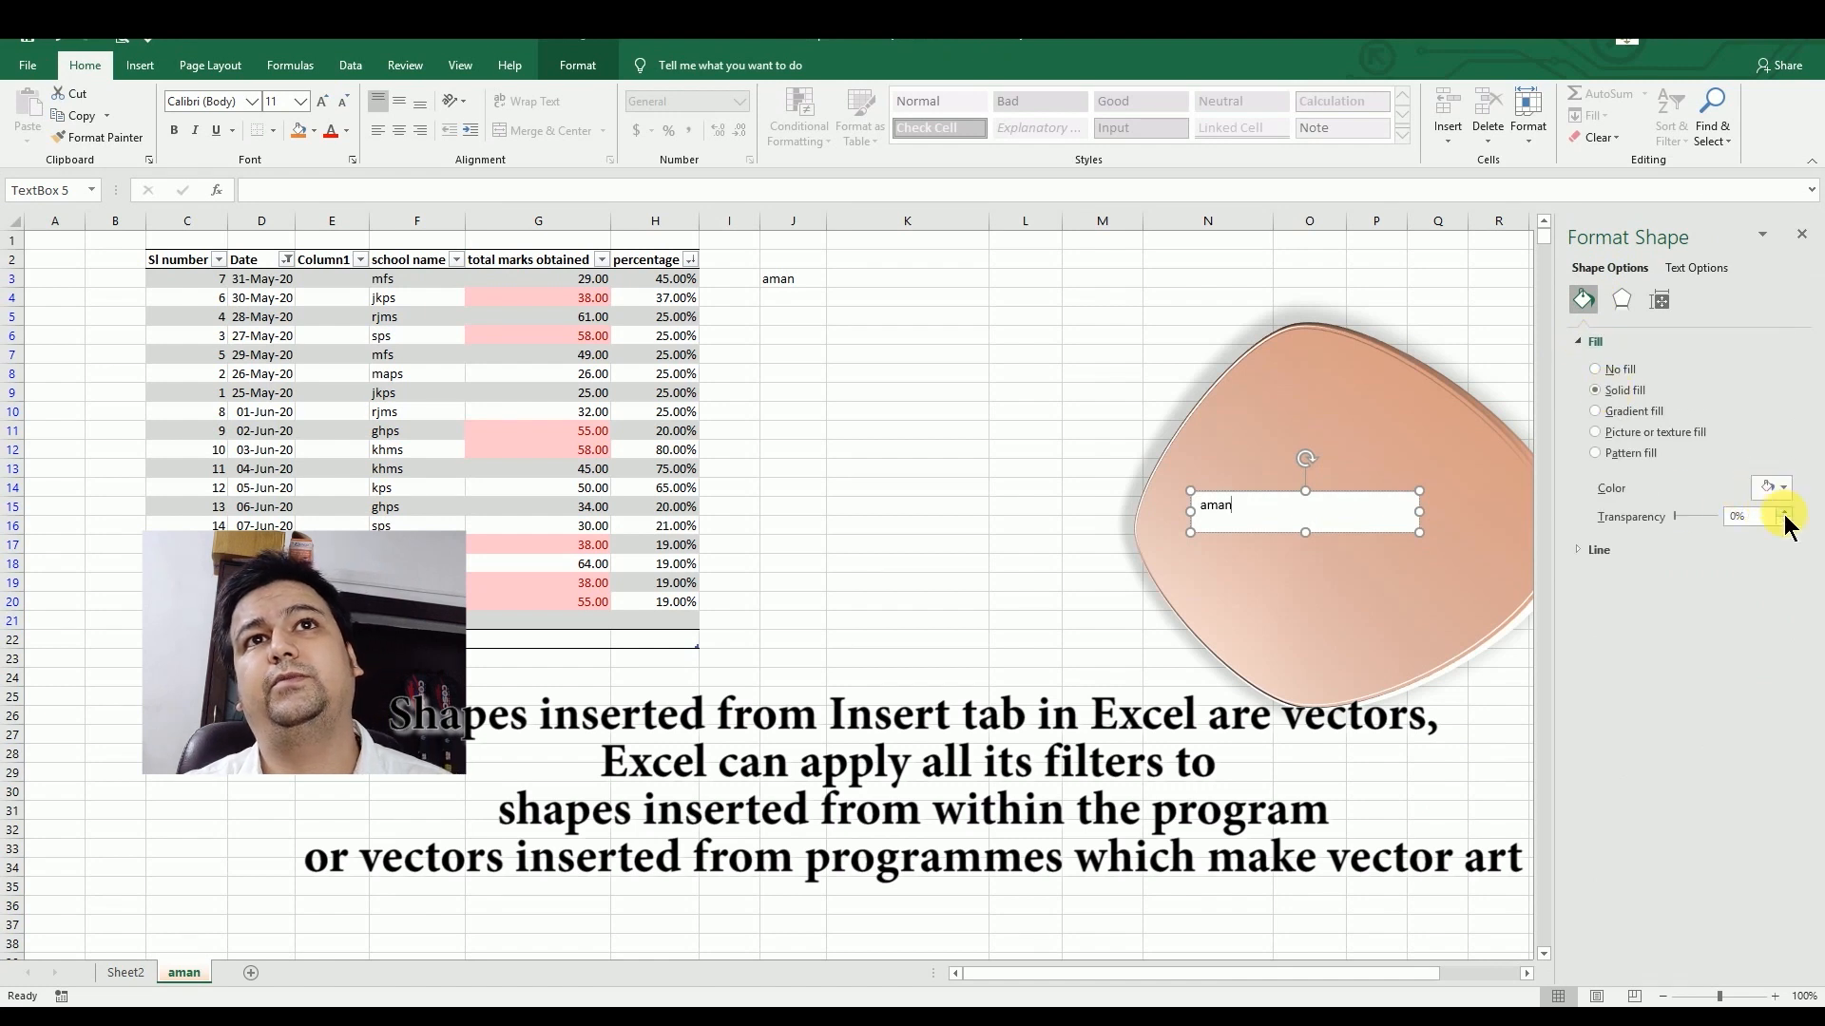
left_click_drag(1756, 518, 1623, 483)
type("100%")
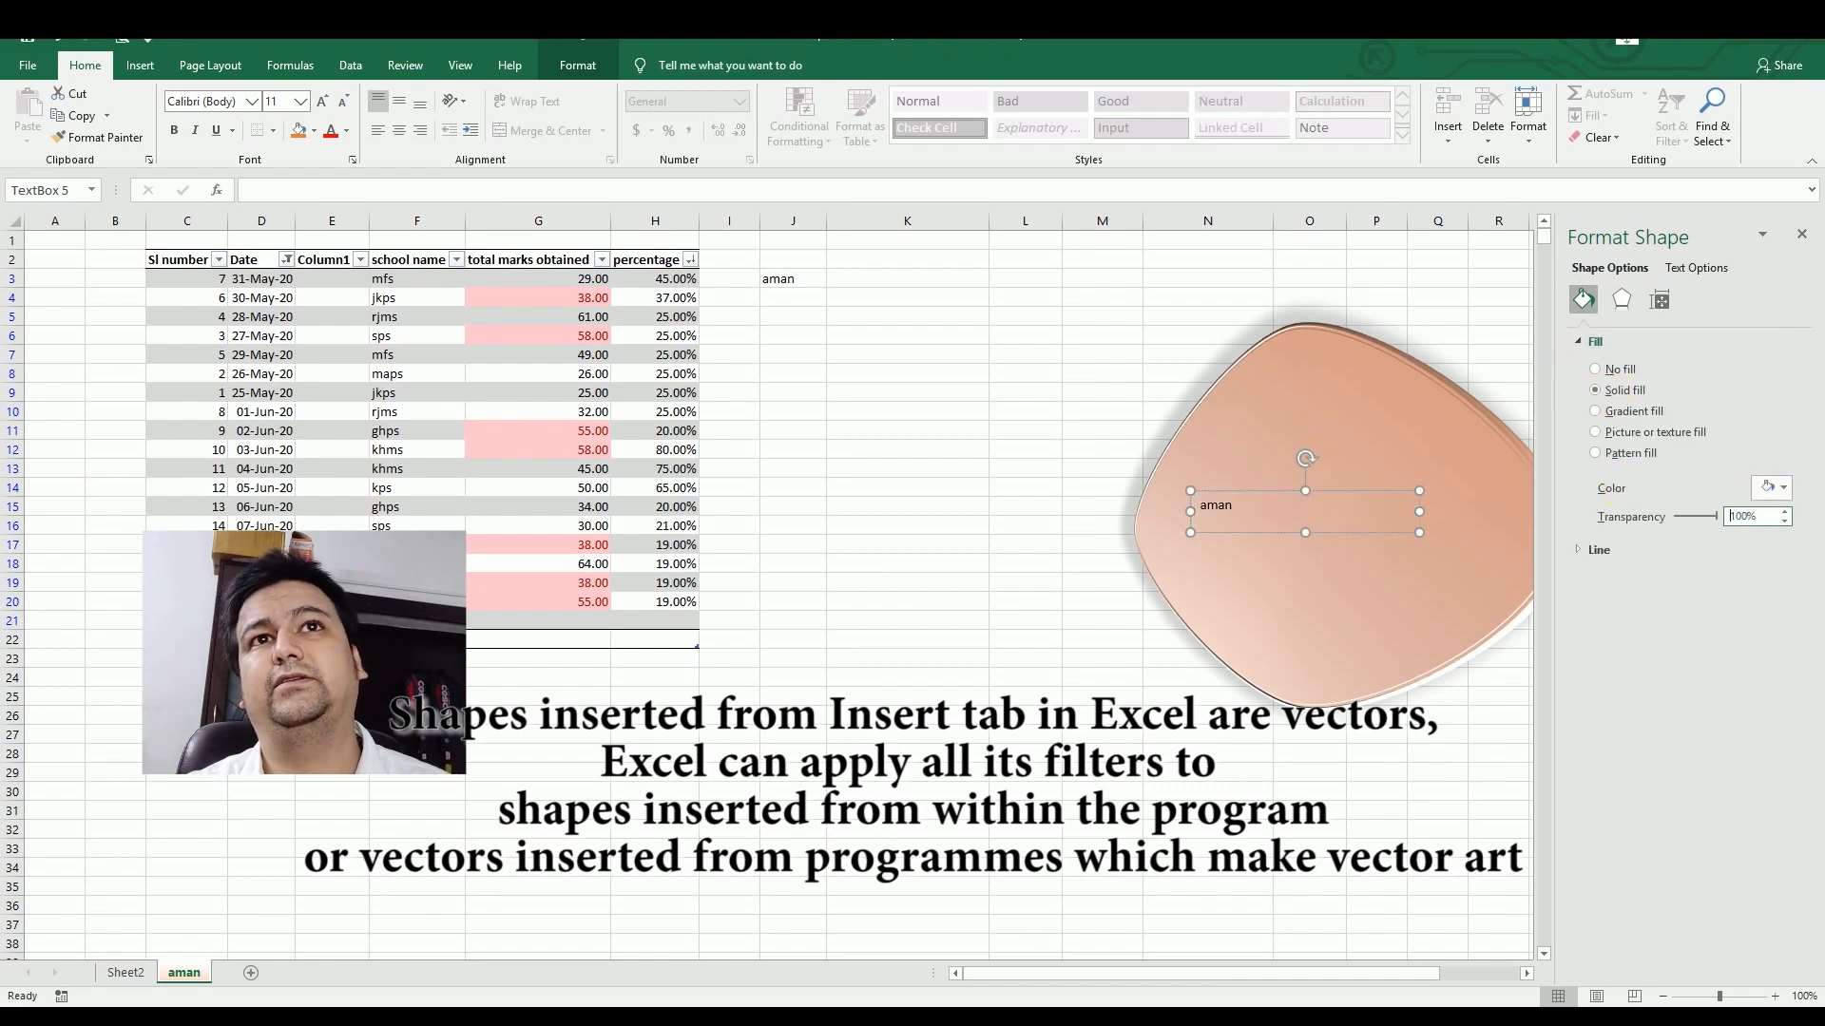
left_click(1324, 766)
scroll(1222, 529, "down", 2)
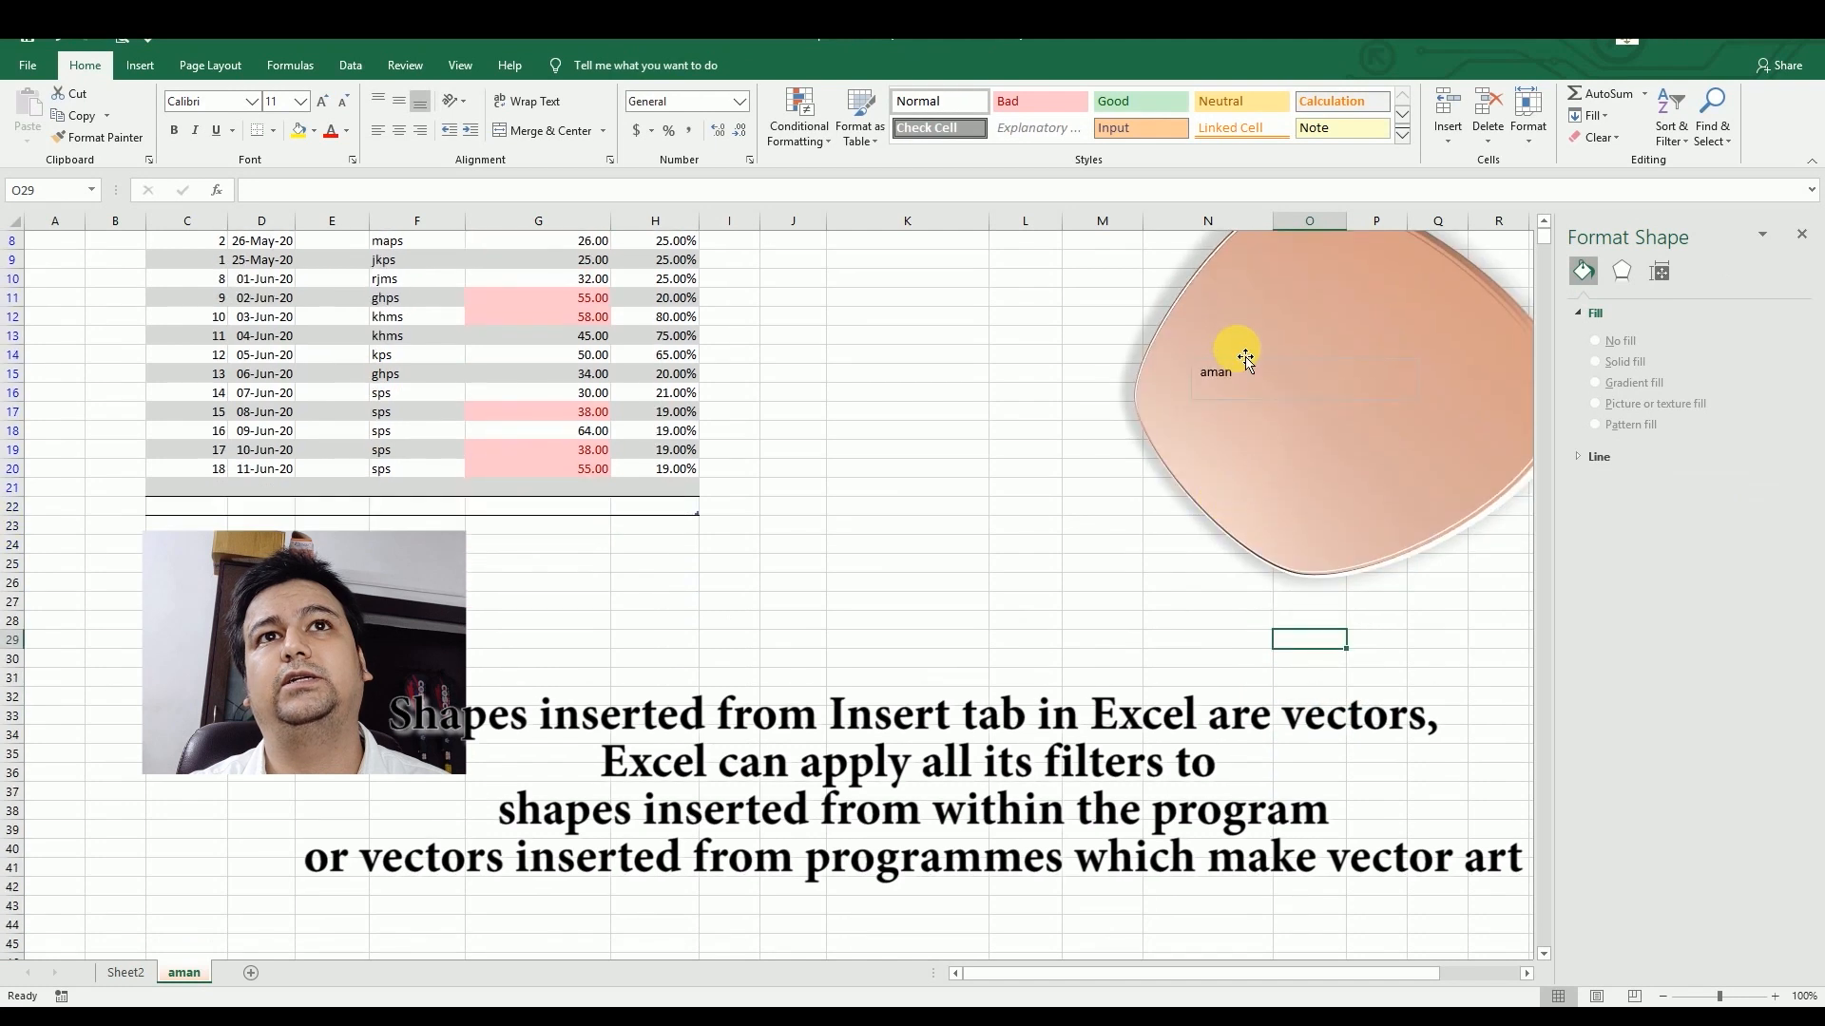
left_click(1243, 369)
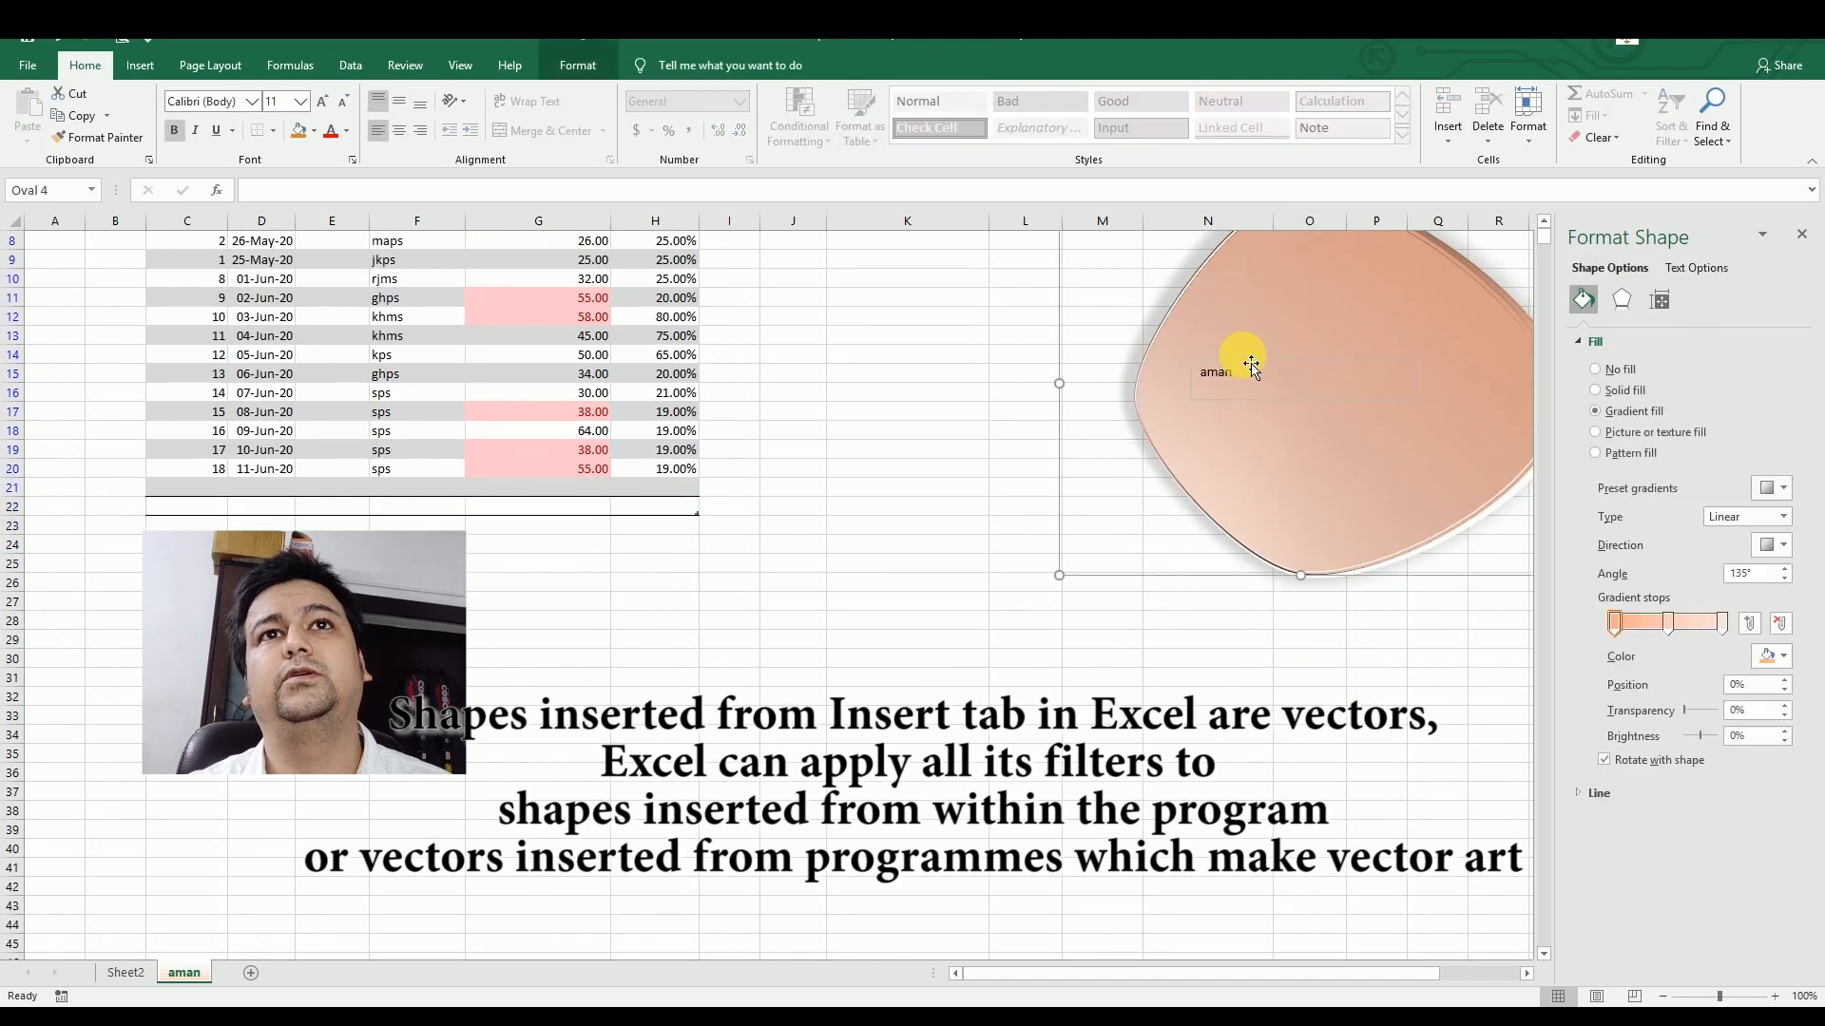
left_click_drag(1420, 378, 1349, 430)
key("ctrl+z")
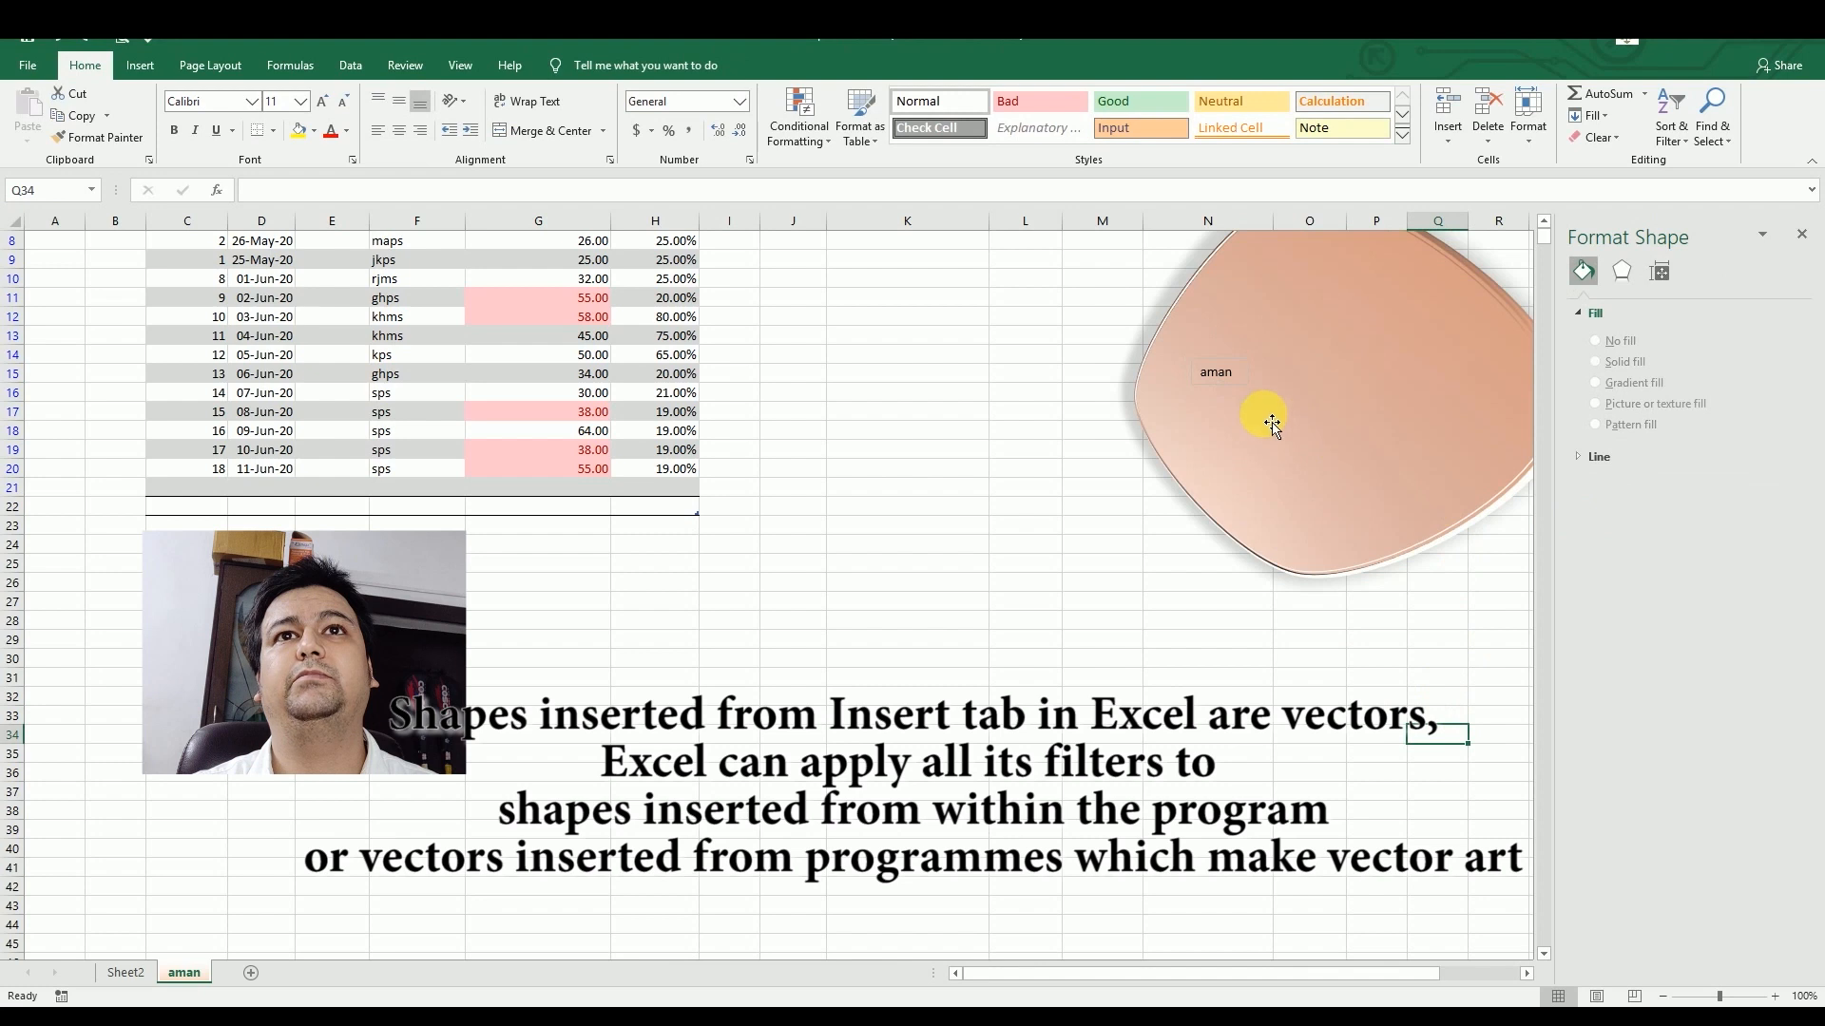
Step: Set the text box's font size to 70 and enlarge the box so the name fits on one line
double_click(1213, 372)
left_click(1291, 322)
type("70")
key("Return")
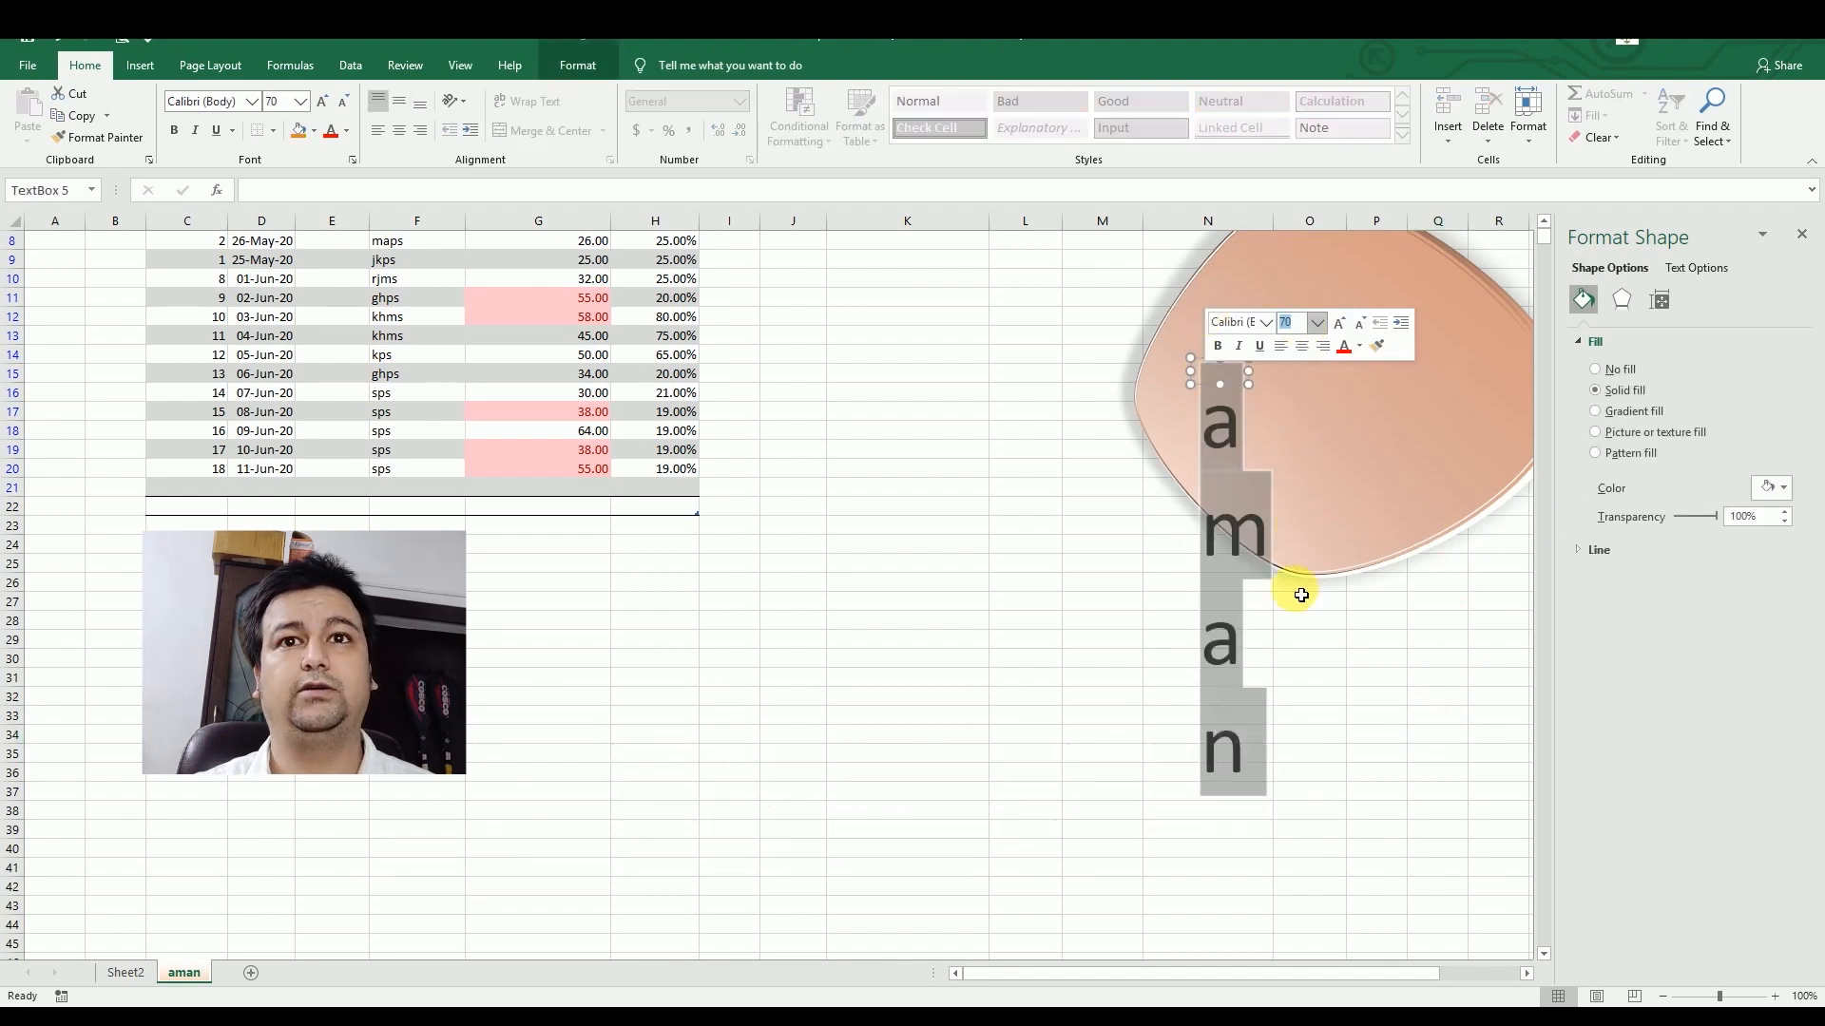
left_click_drag(1261, 378, 1344, 378)
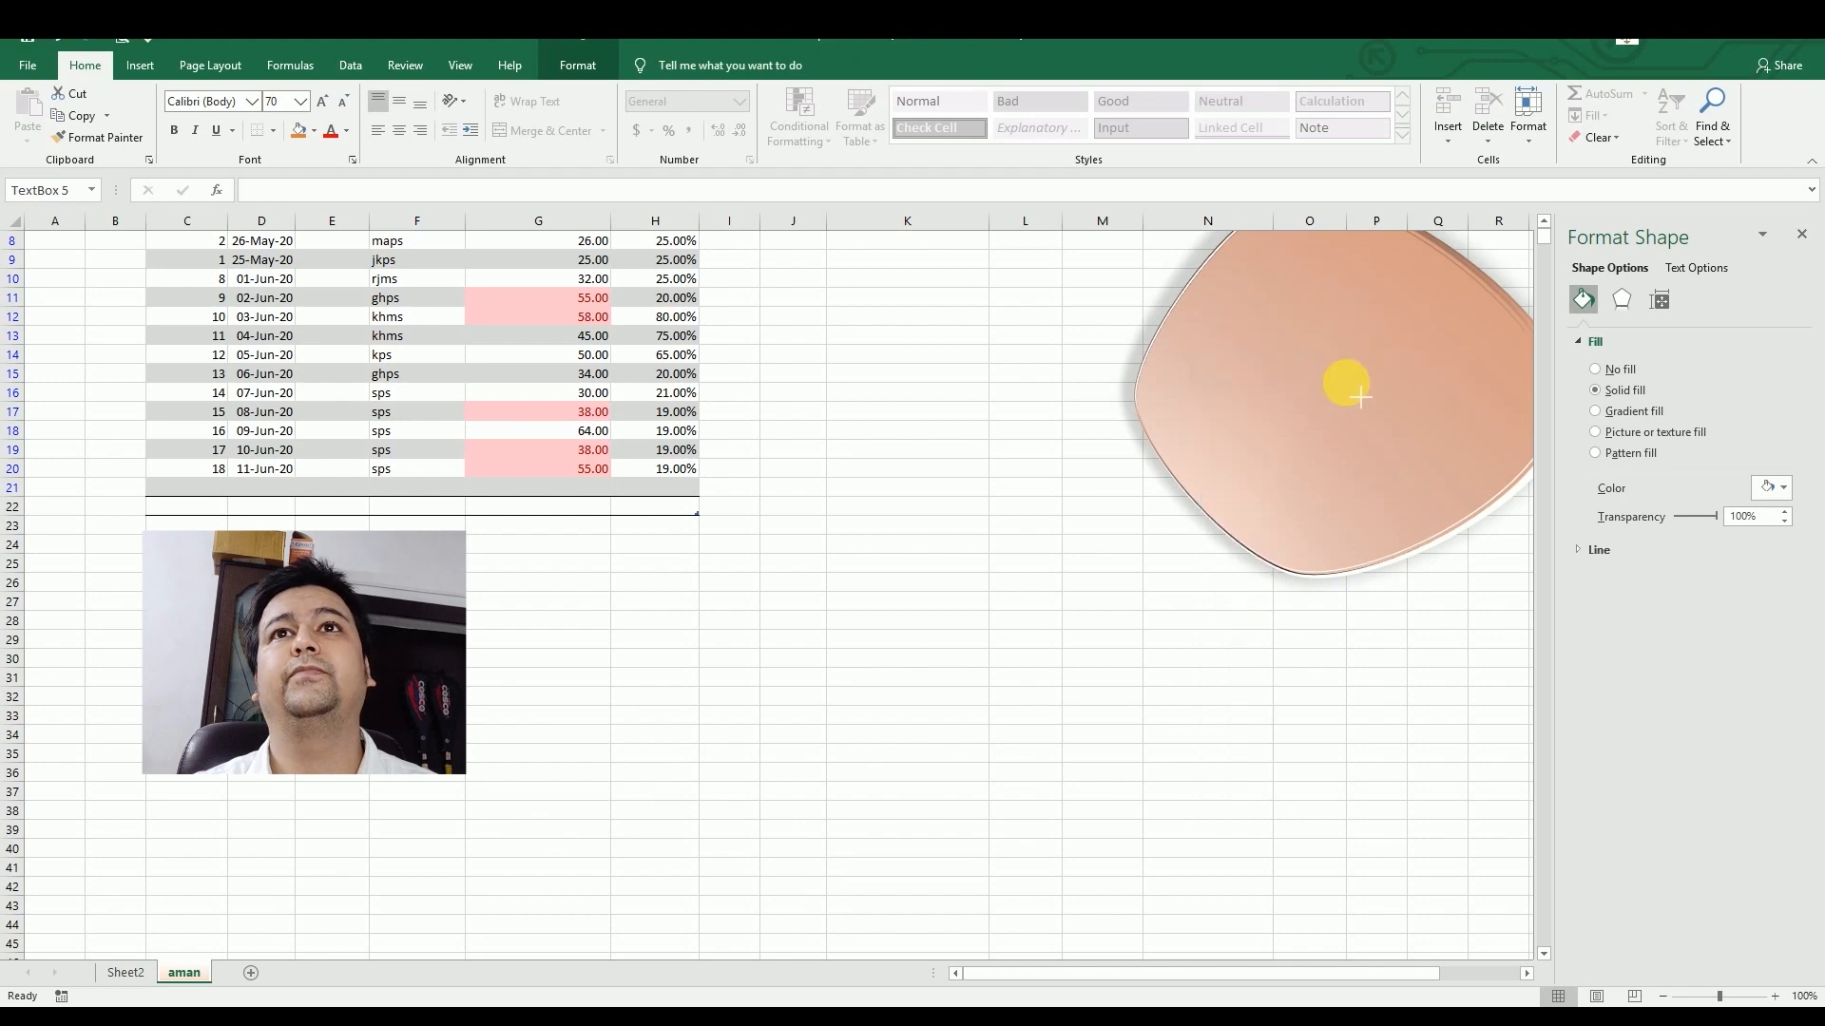
left_click_drag(1421, 463, 1426, 468)
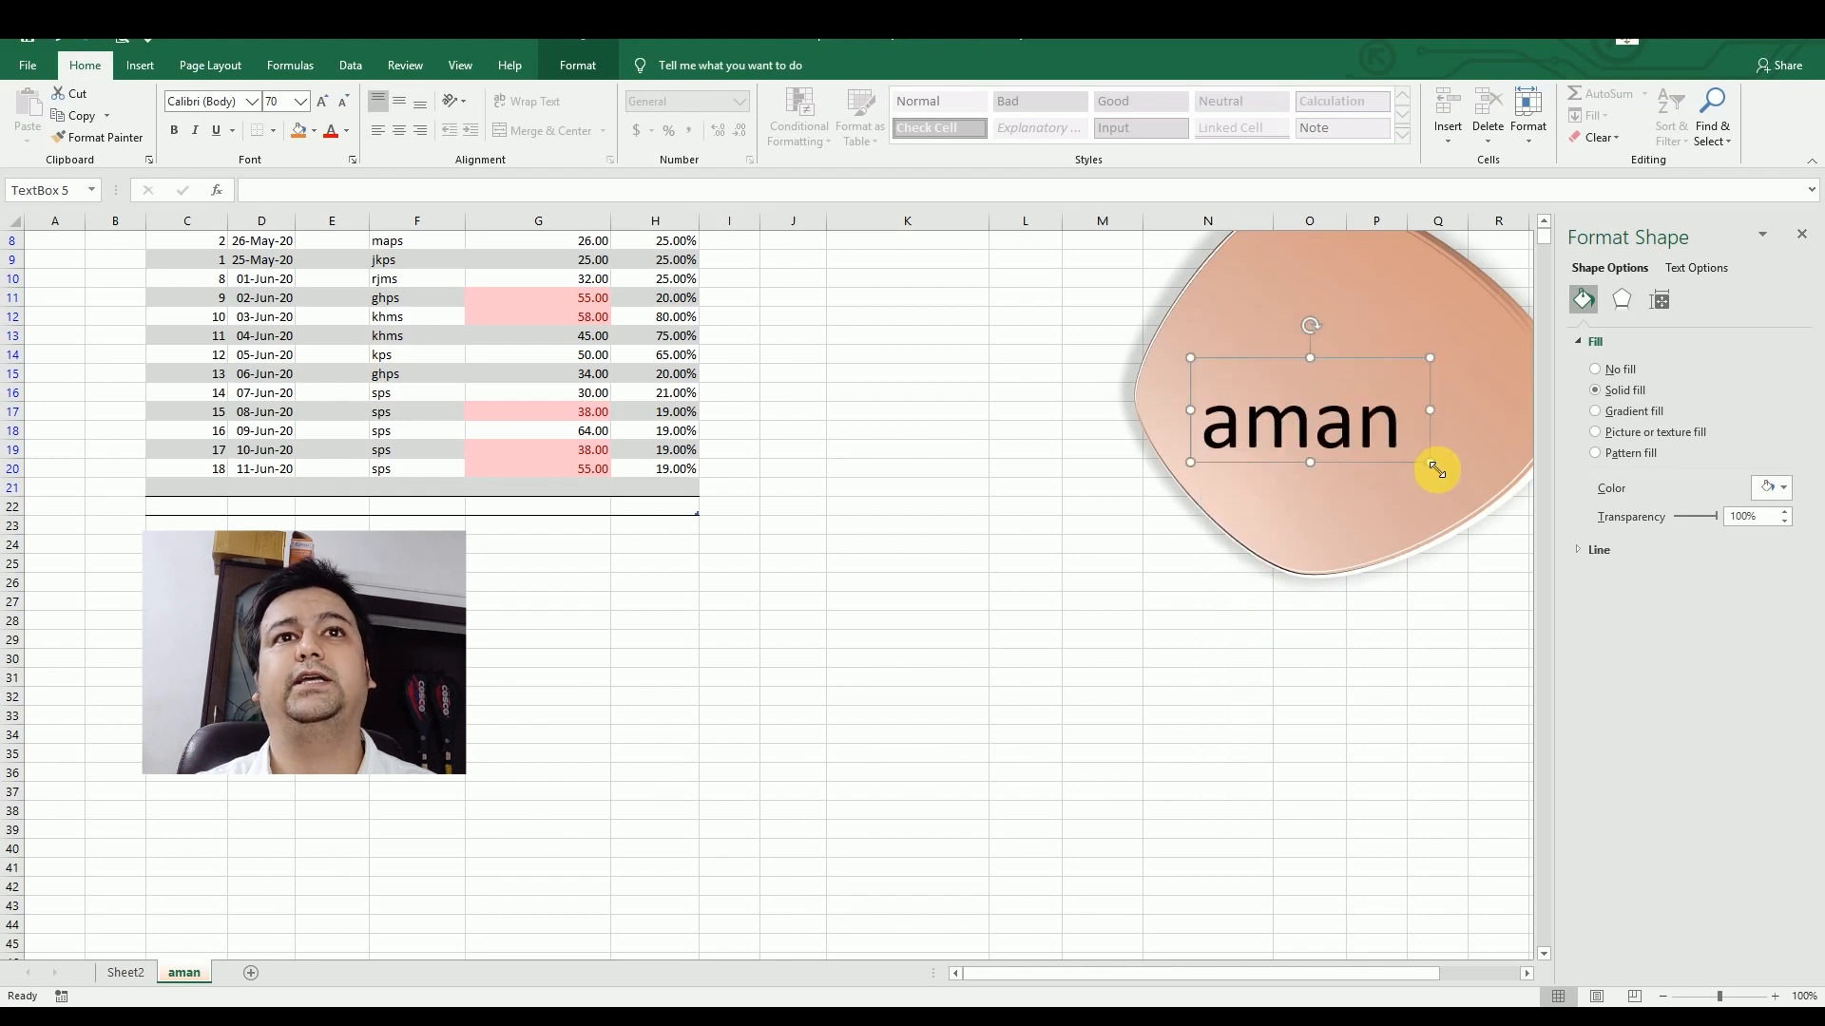
left_click(1345, 713)
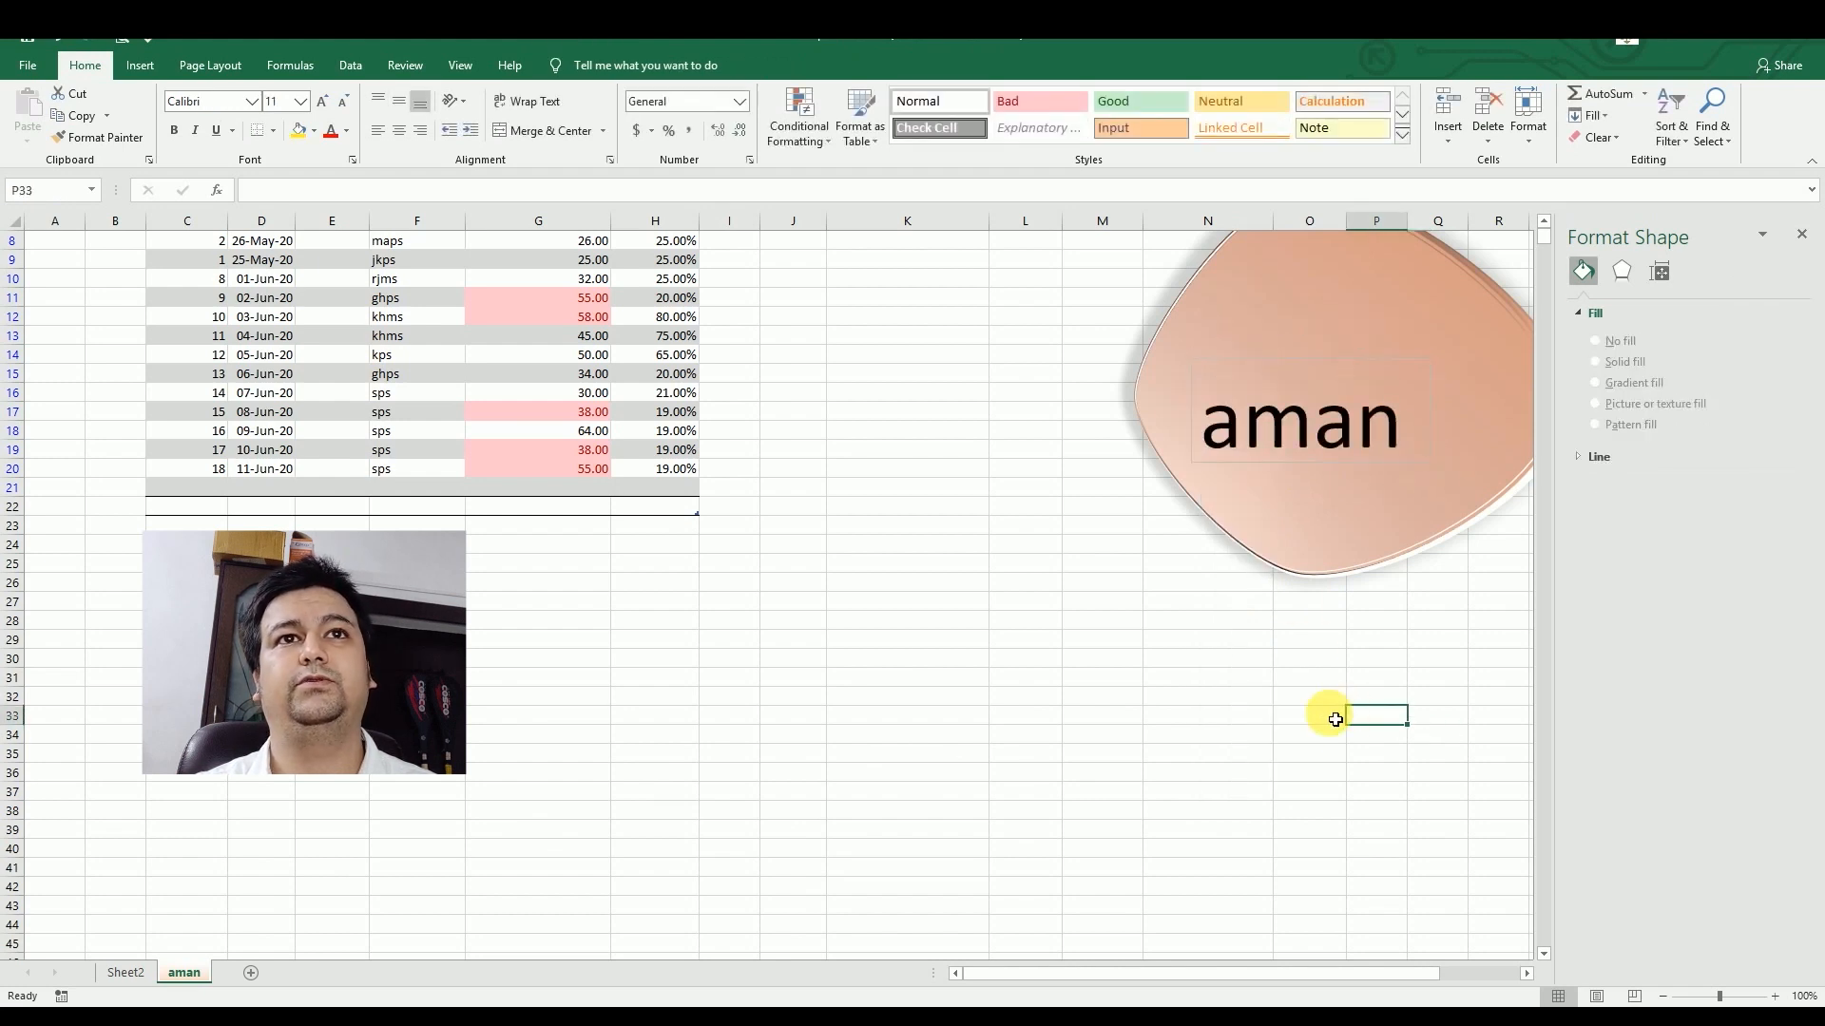
Step: Move the text box slightly upward so the name sits near the centre of the orange shape
left_click_drag(1311, 969, 1383, 970)
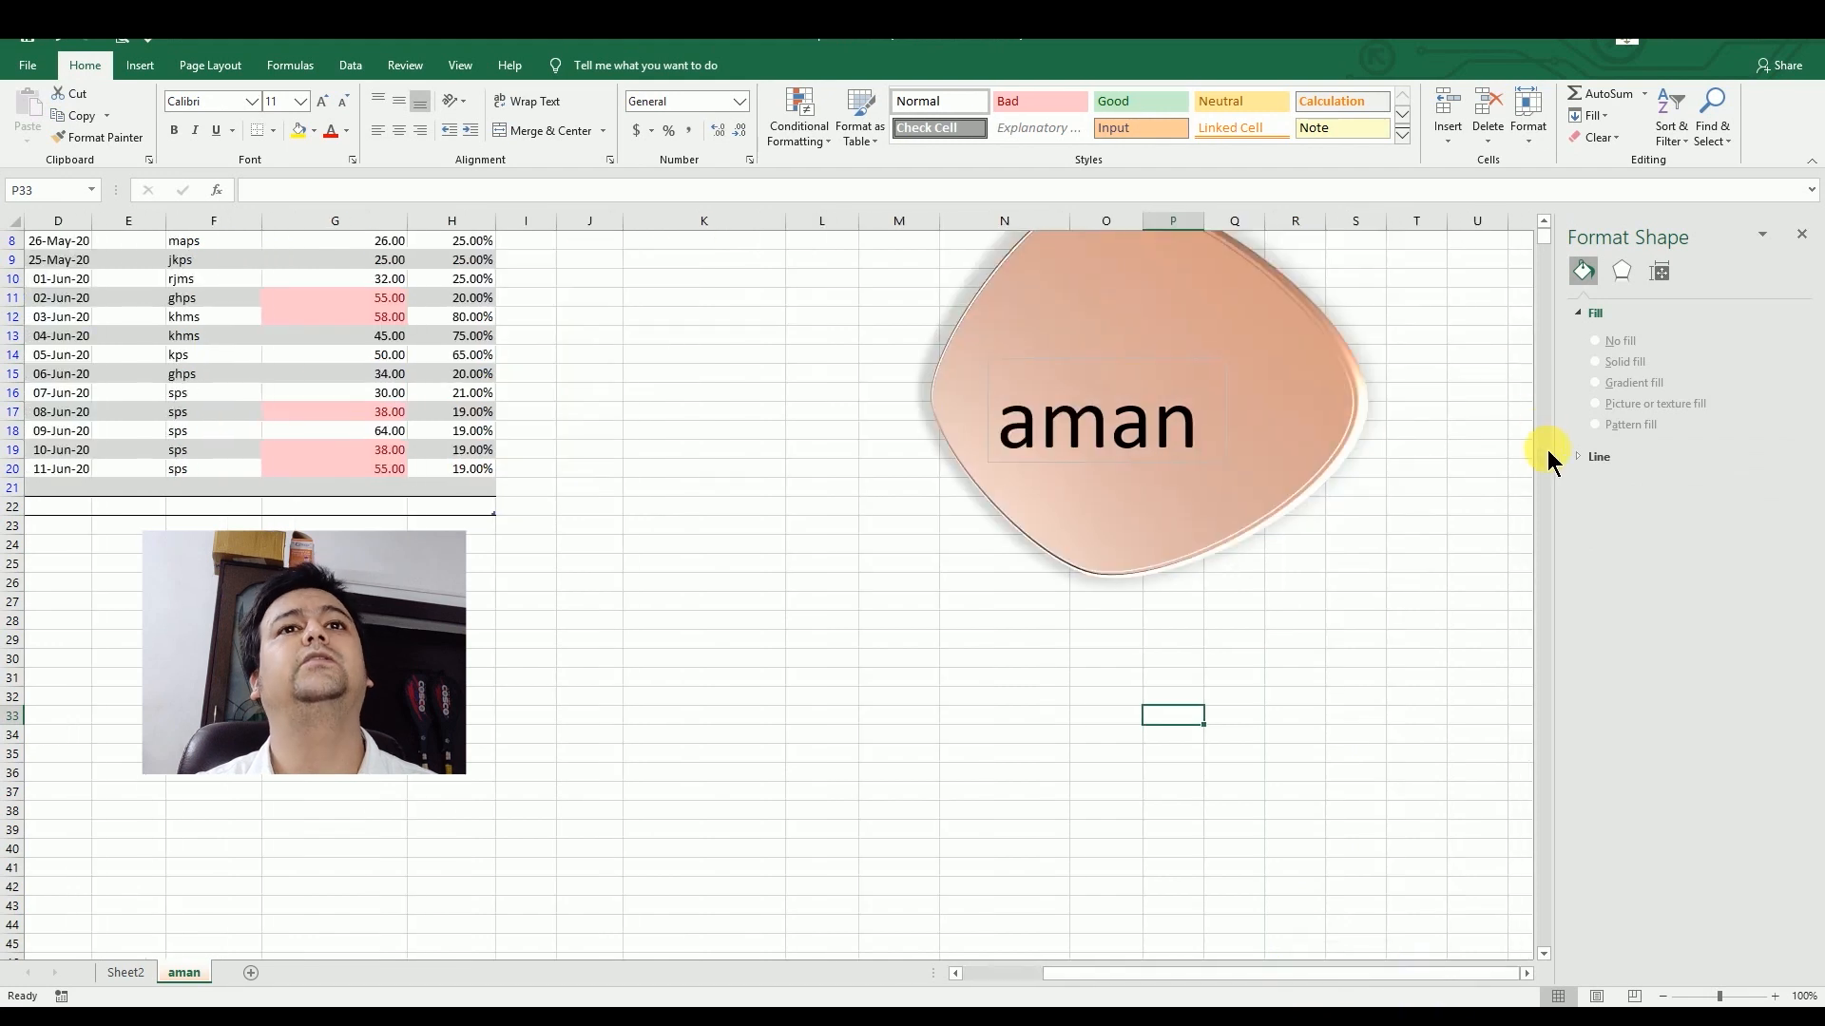
scroll(1545, 221, "up", 3)
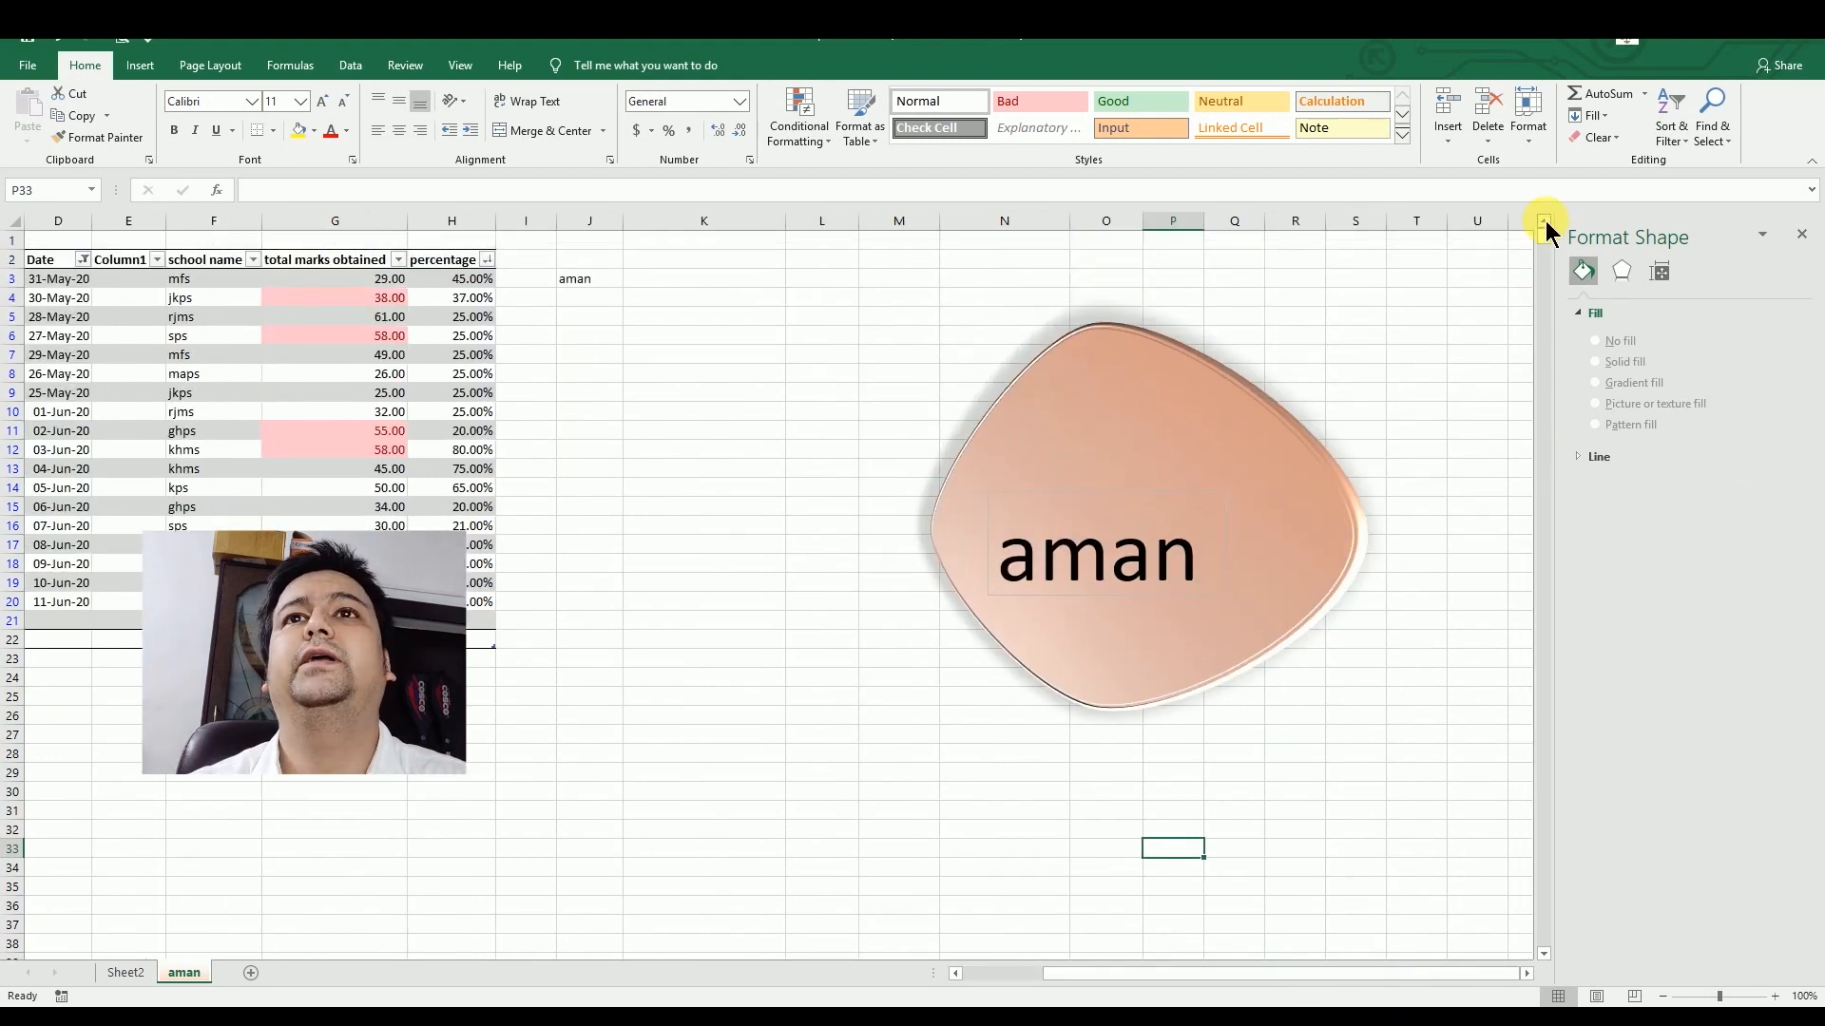
left_click(1114, 568)
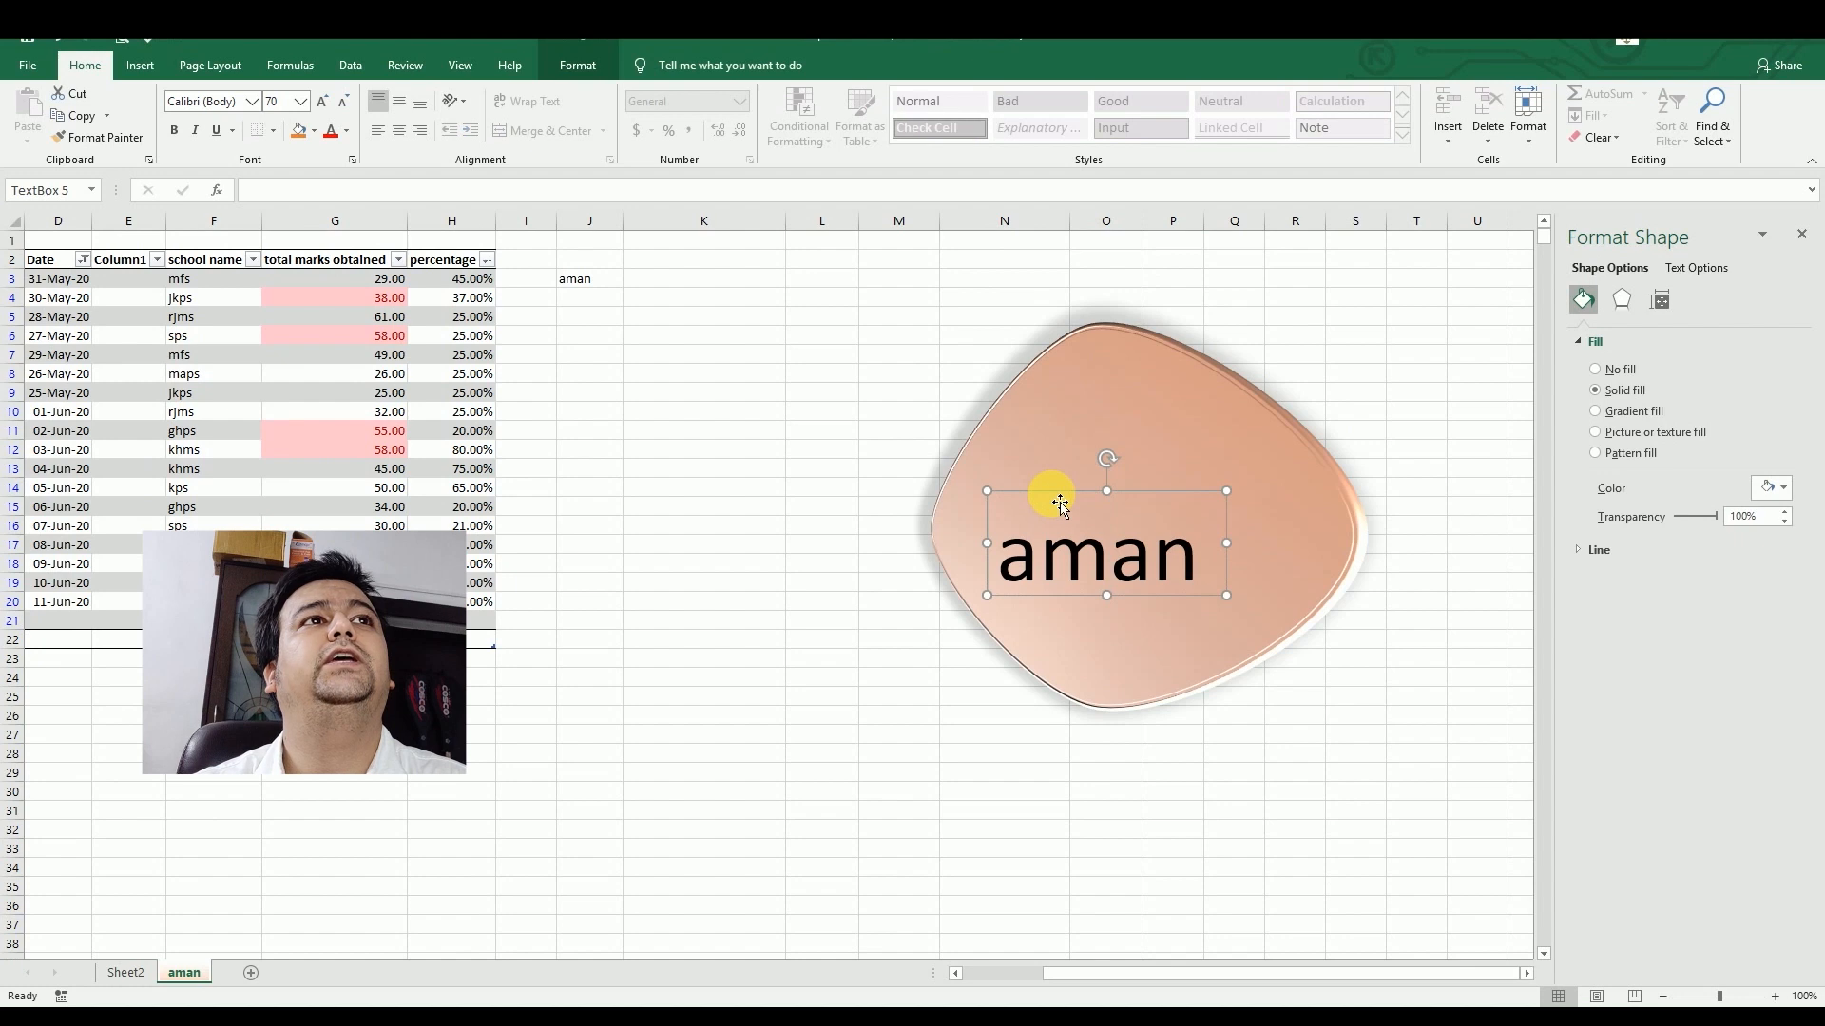
left_click_drag(1051, 490, 1058, 456)
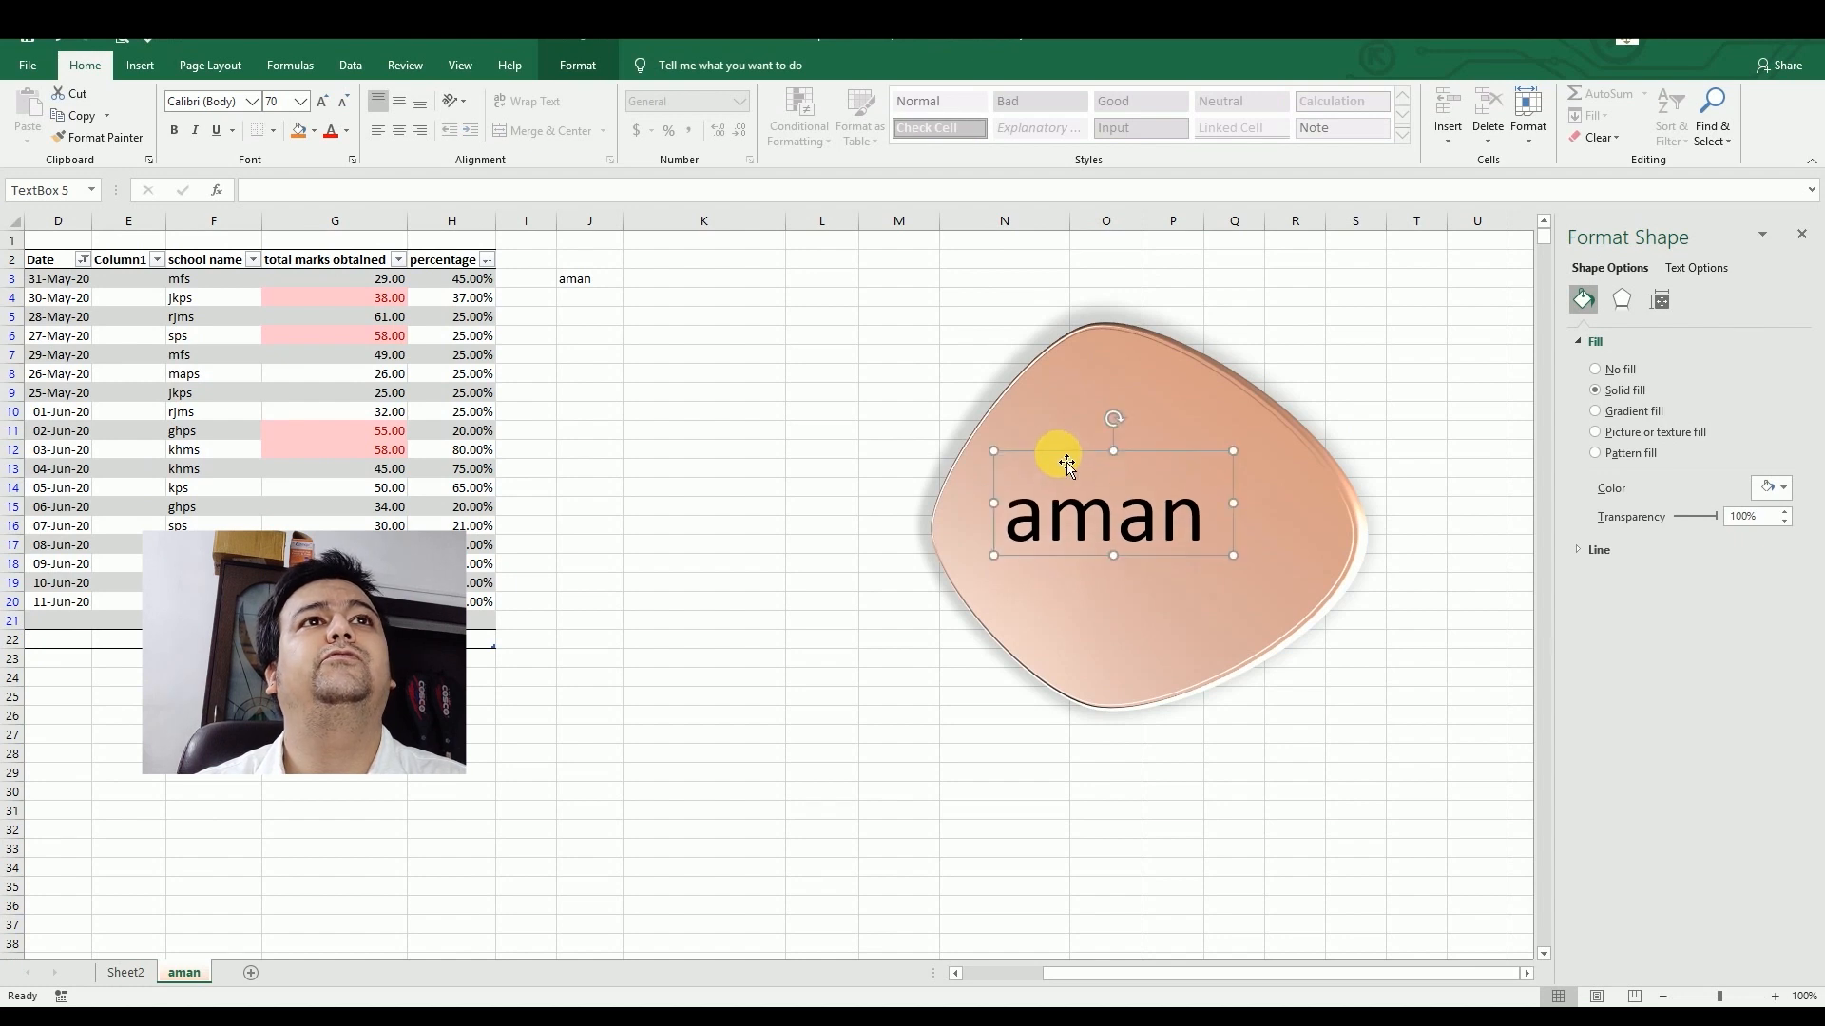
Step: Apply the smallest orange glow variation to the text in the text box
left_click(578, 66)
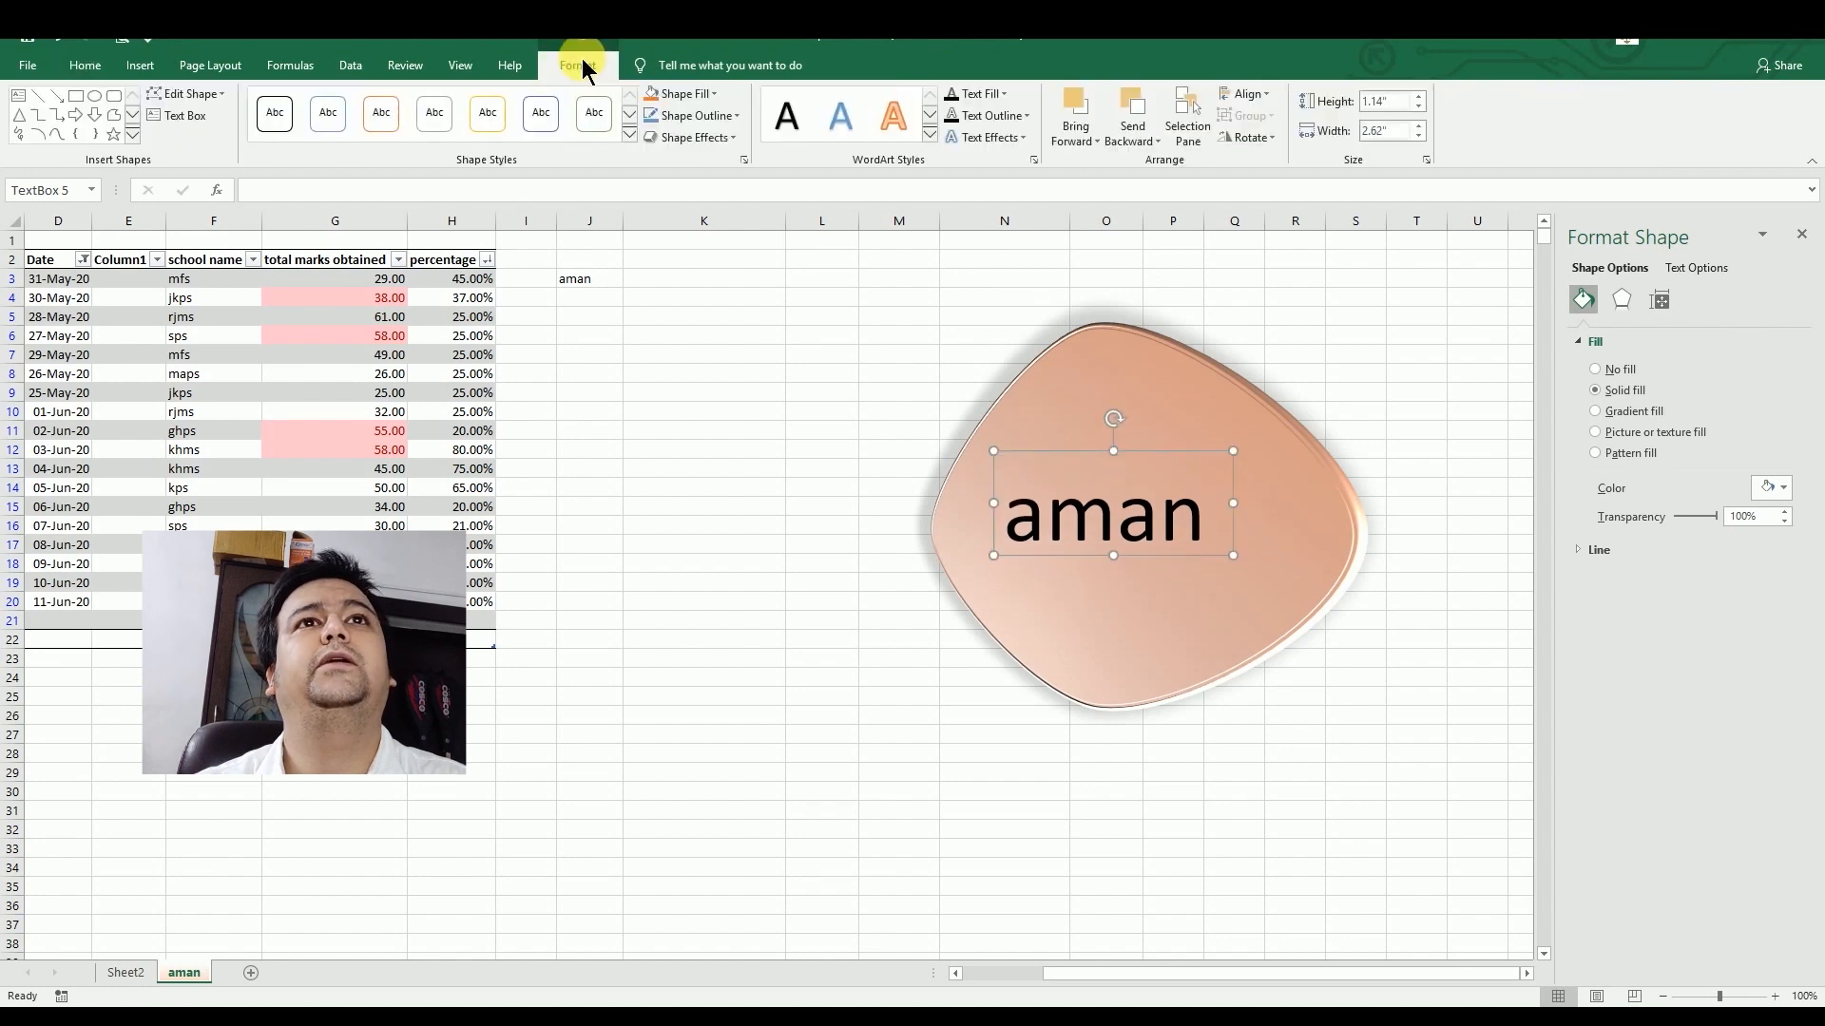
left_click(995, 138)
mouse_move(1010, 265)
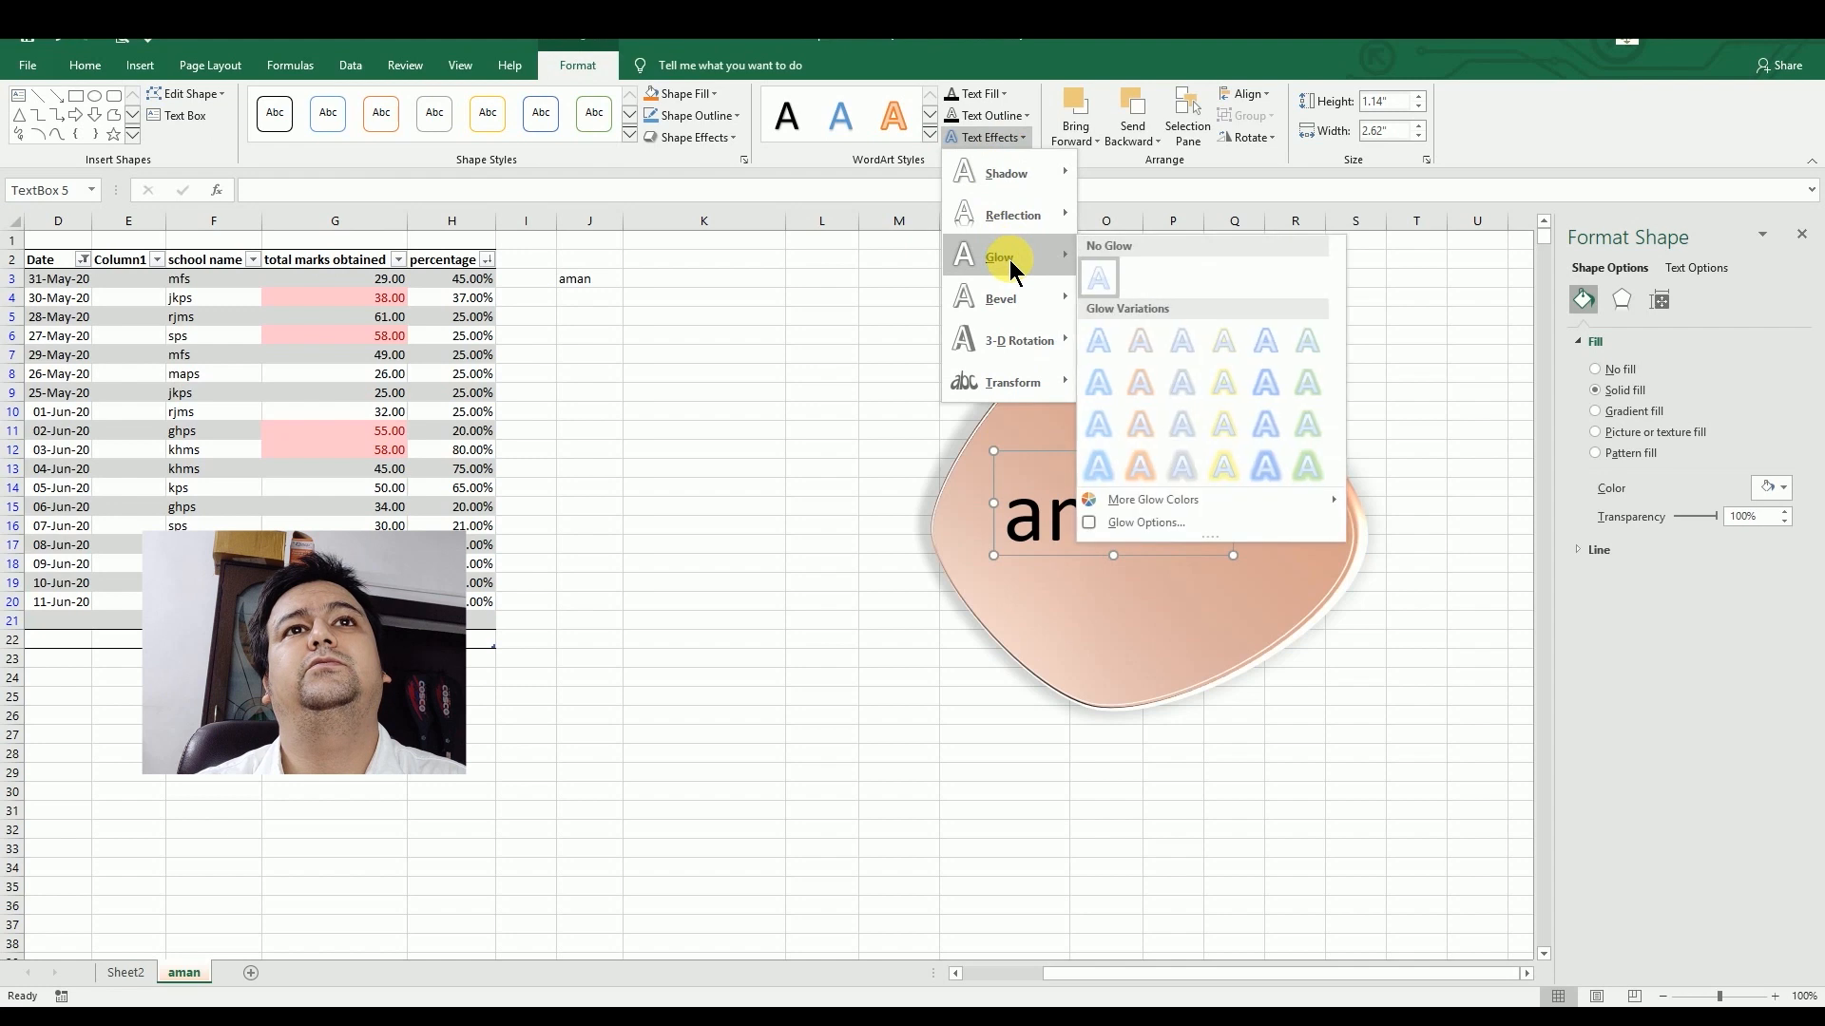
left_click(1140, 341)
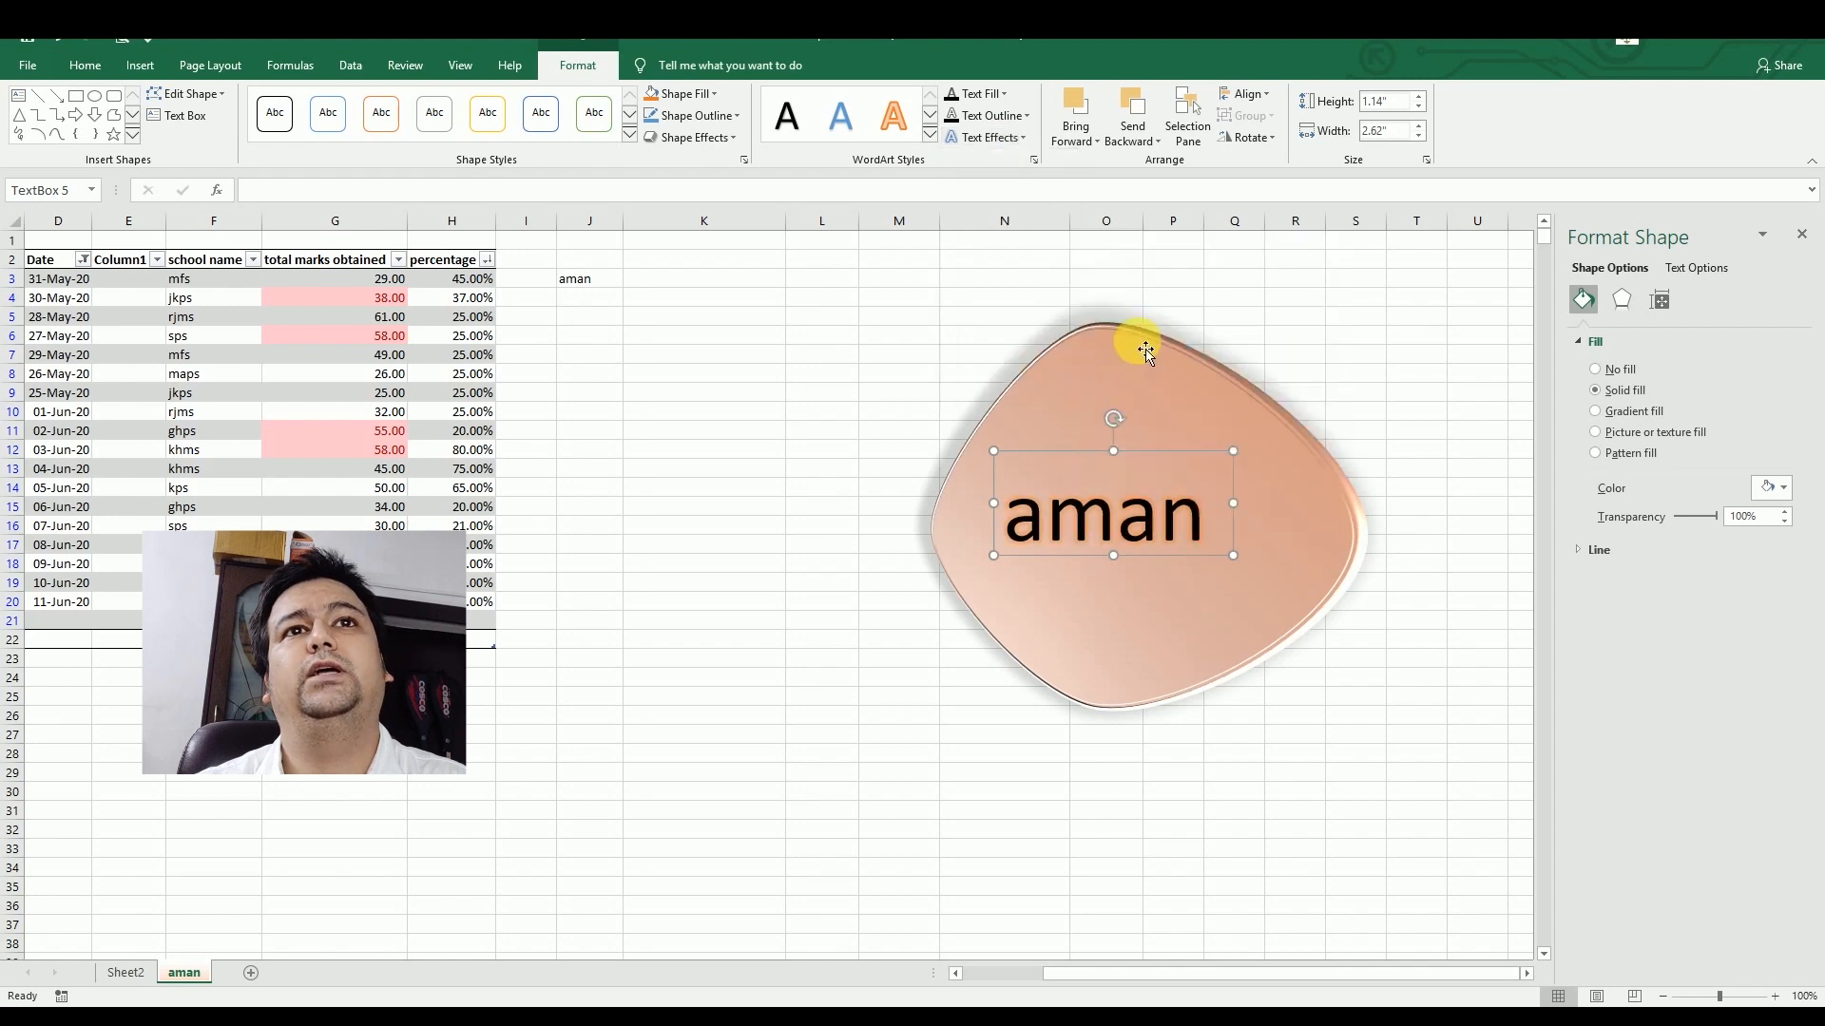
Step: Apply a tilted 3-D preset shape effect from the last preset row to the text box and deselect it
left_click(978, 139)
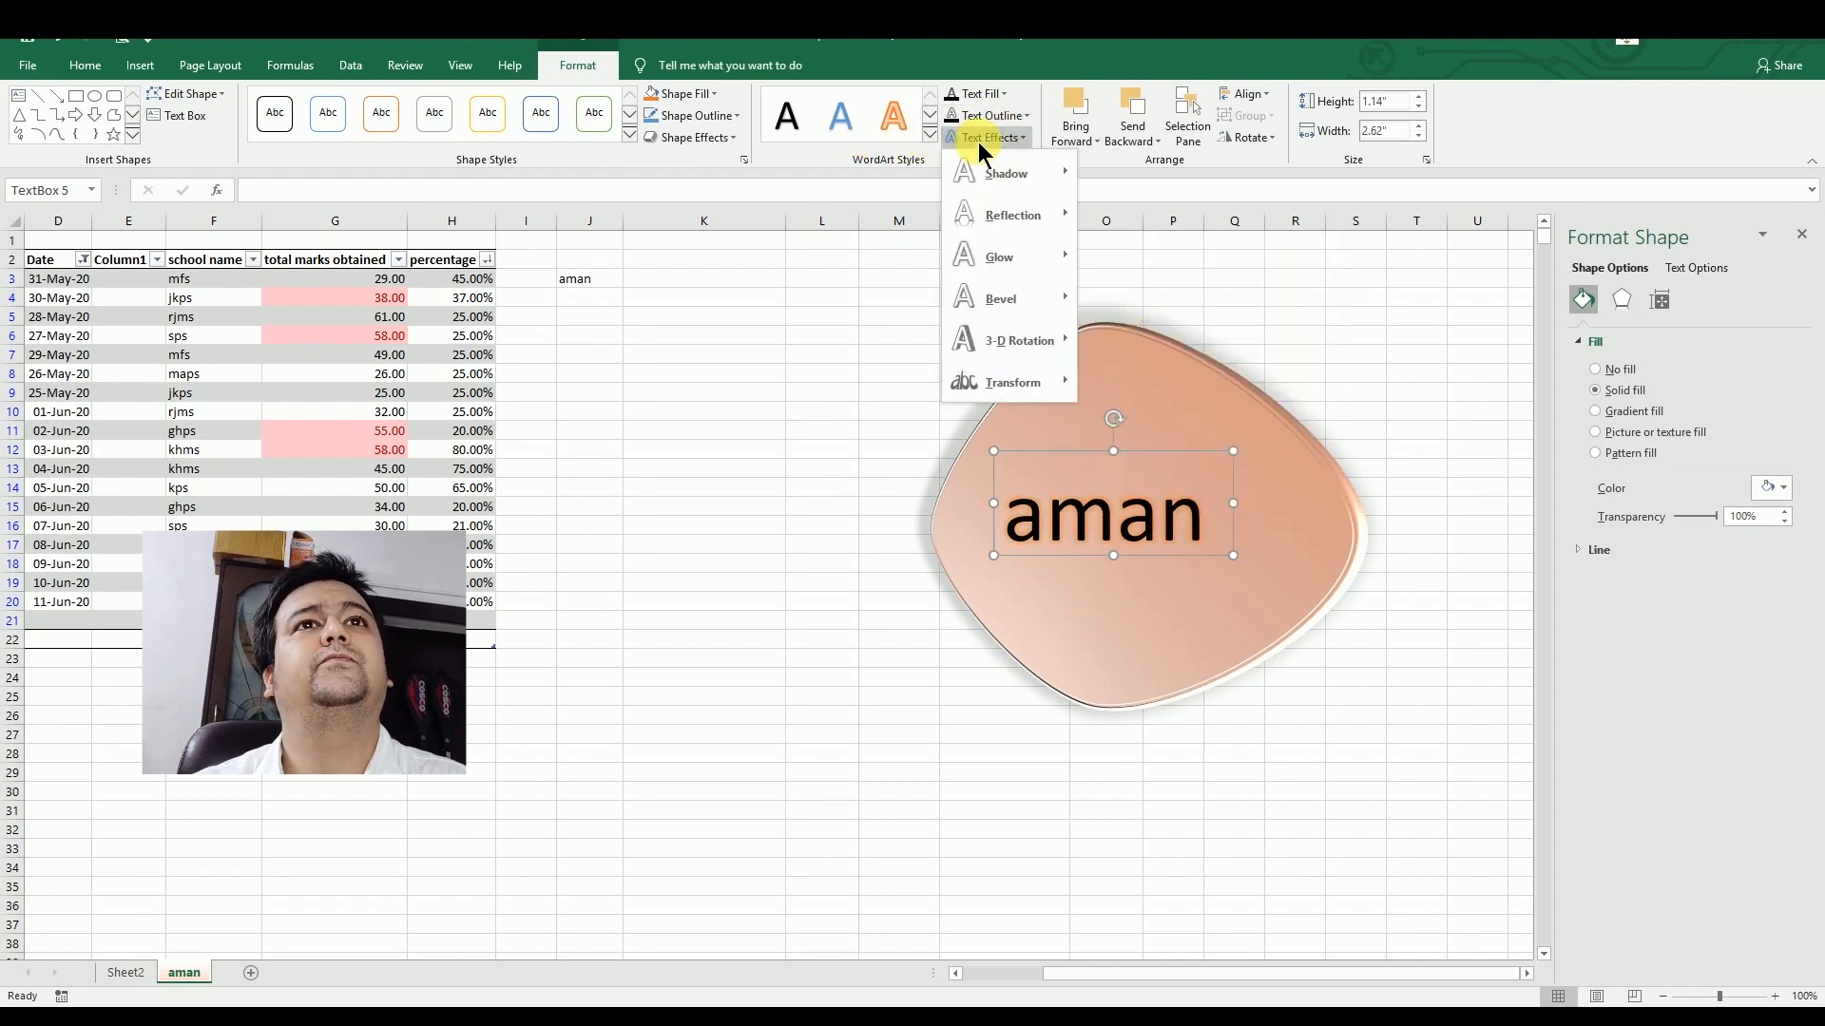
left_click(711, 143)
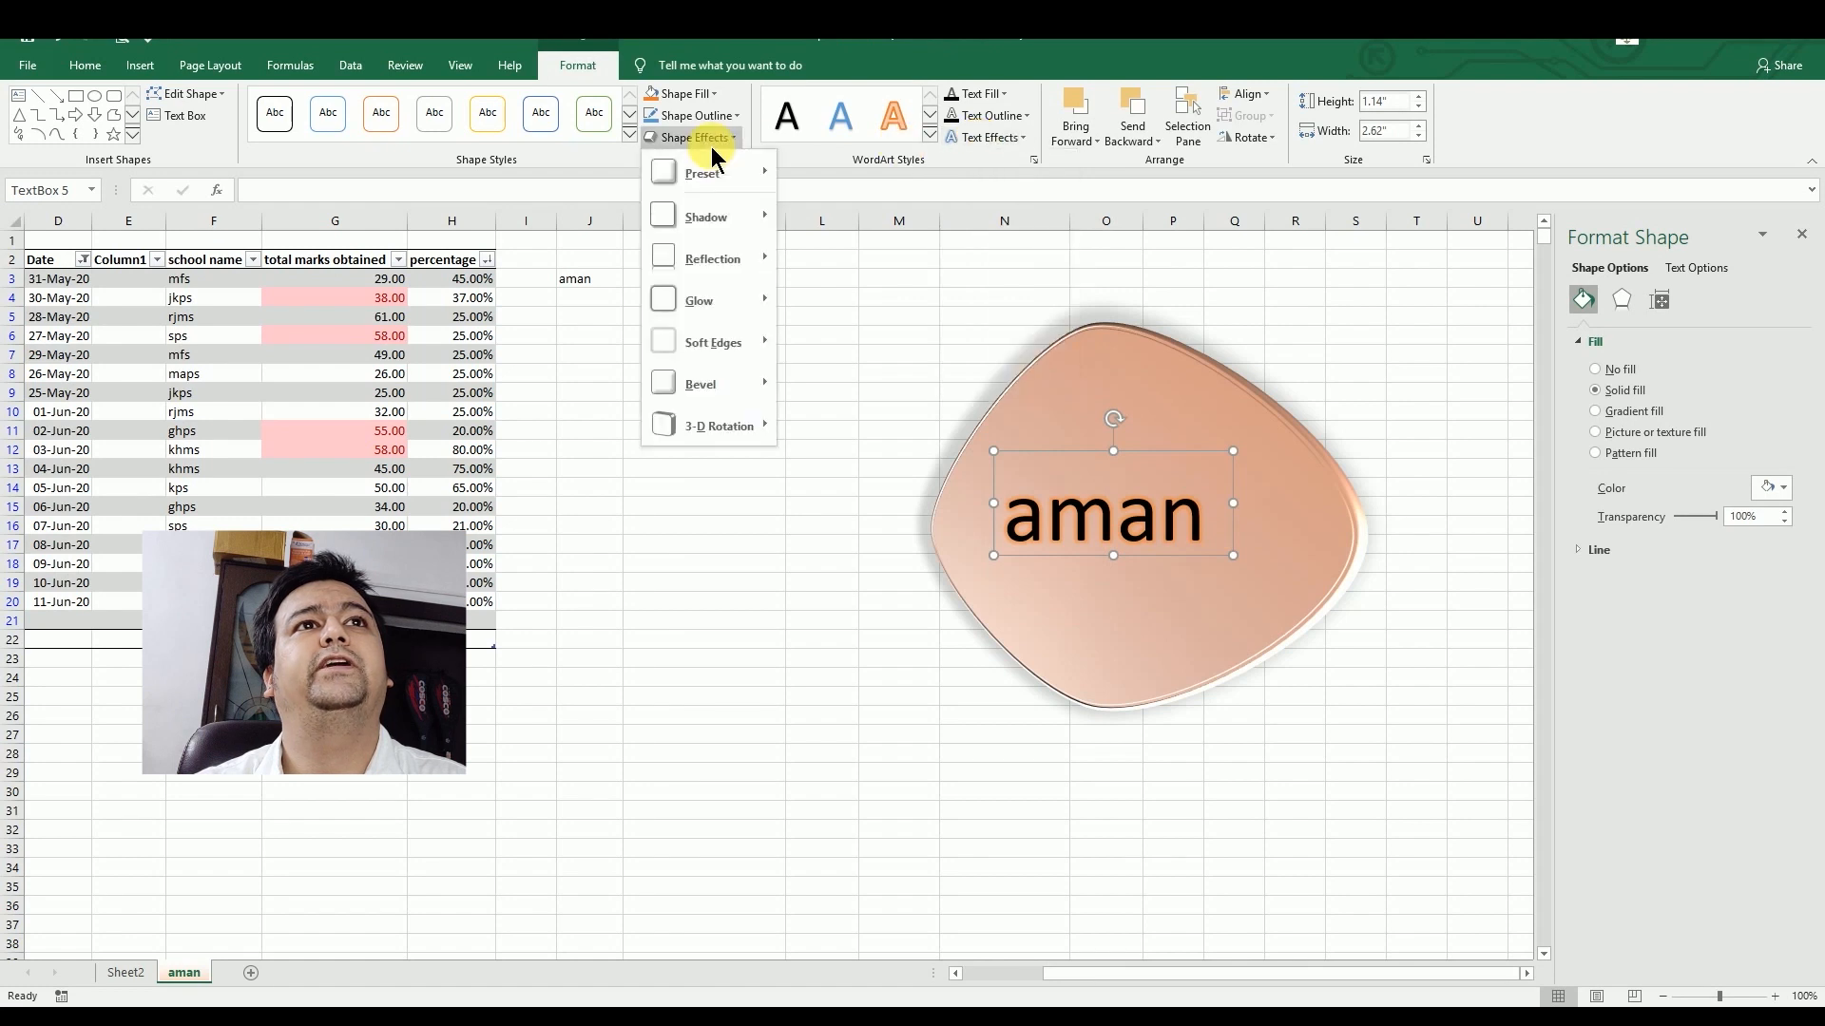
mouse_move(720, 179)
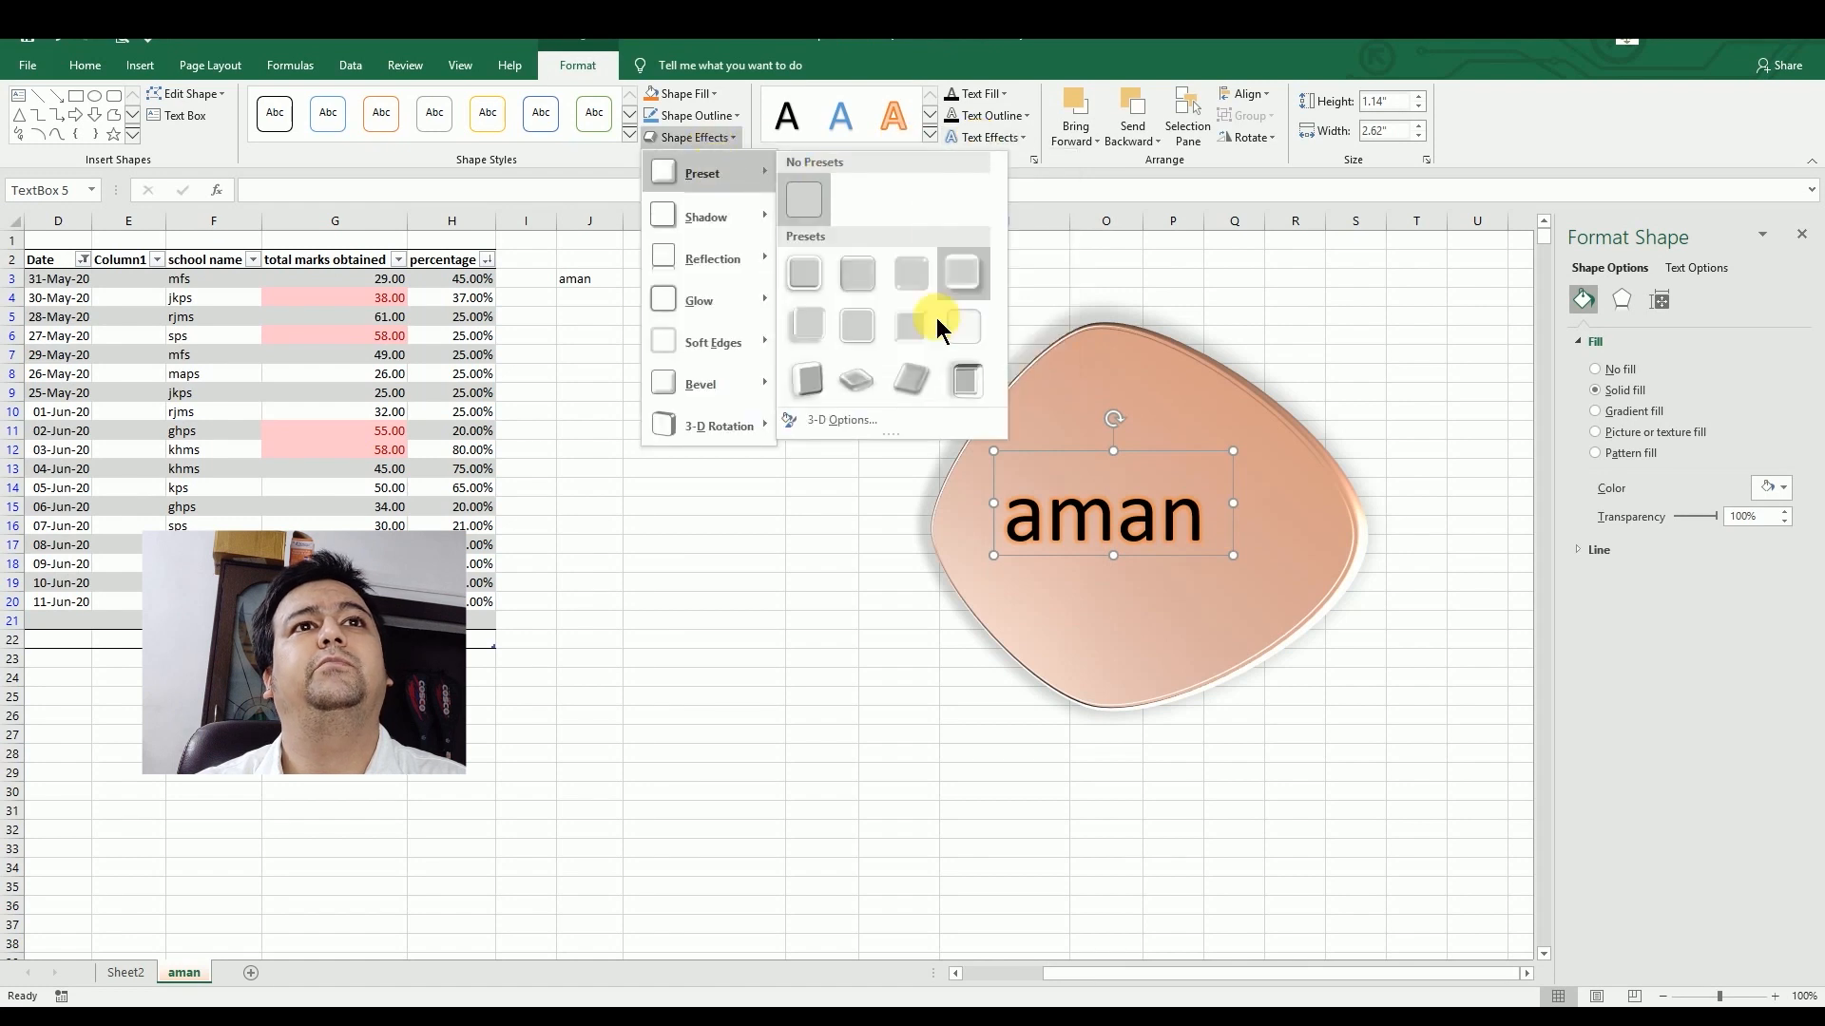
left_click(952, 385)
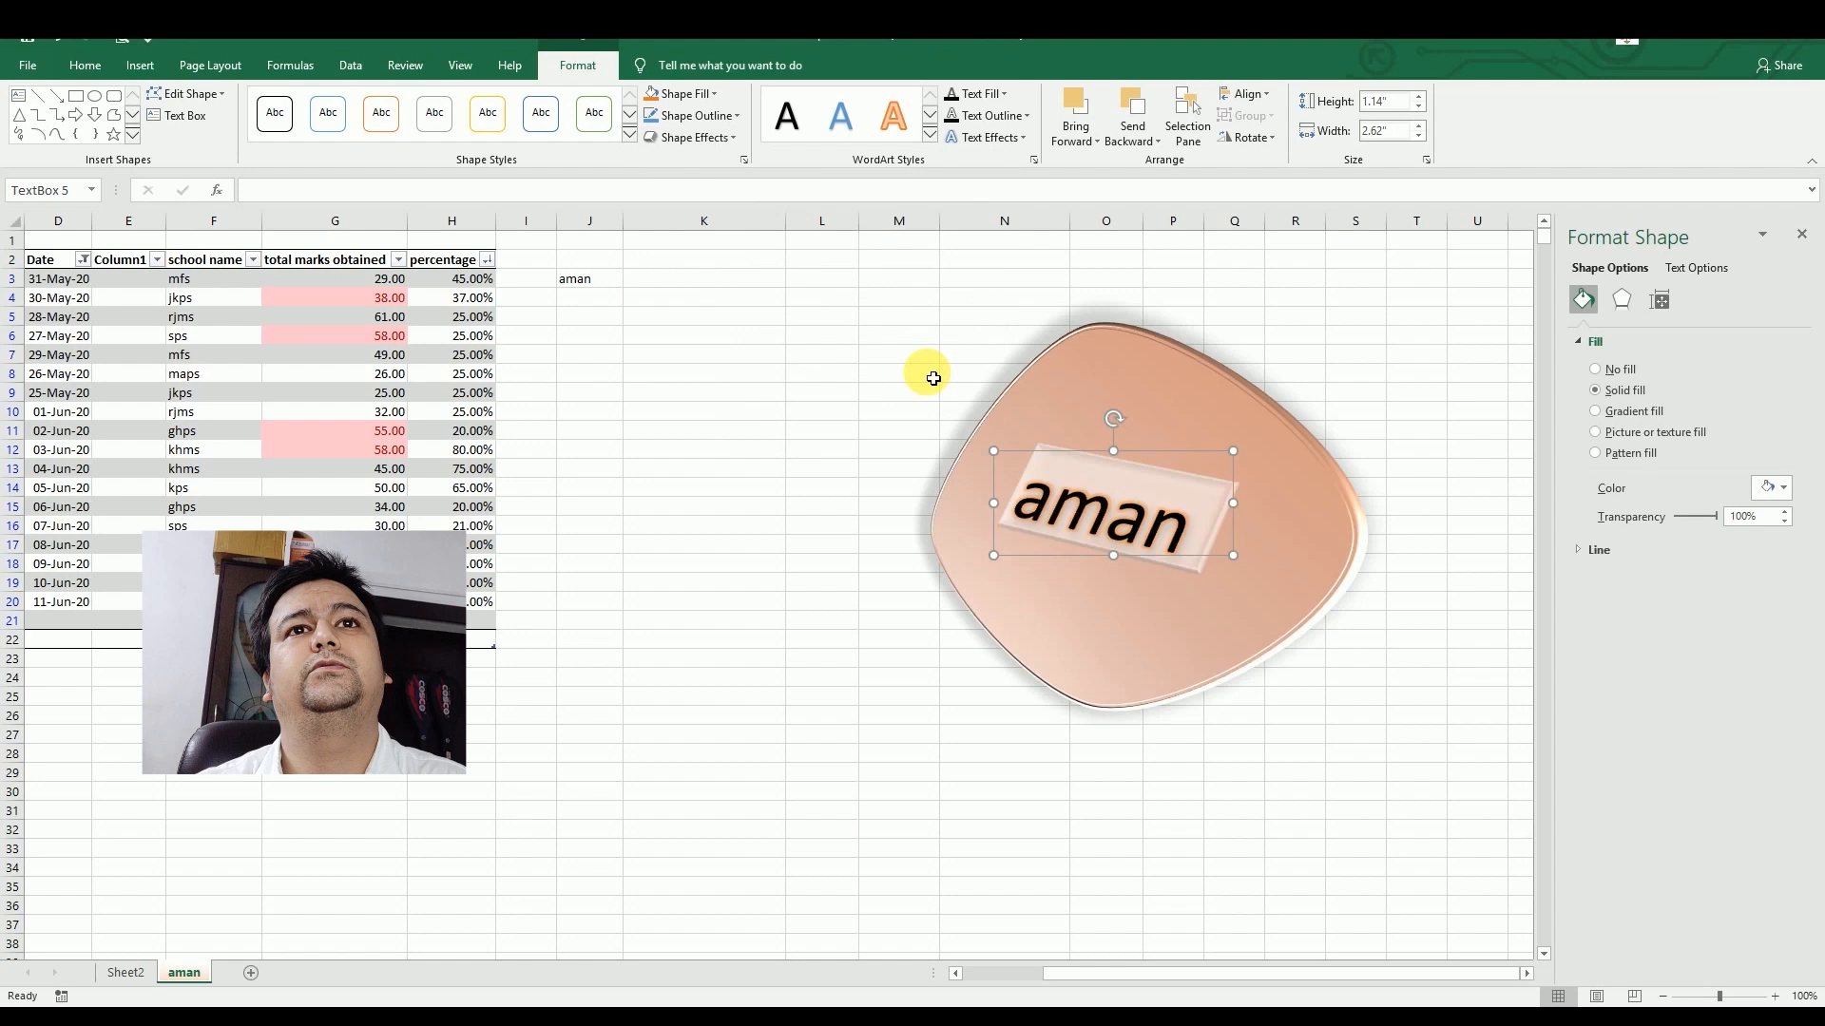
left_click(28, 64)
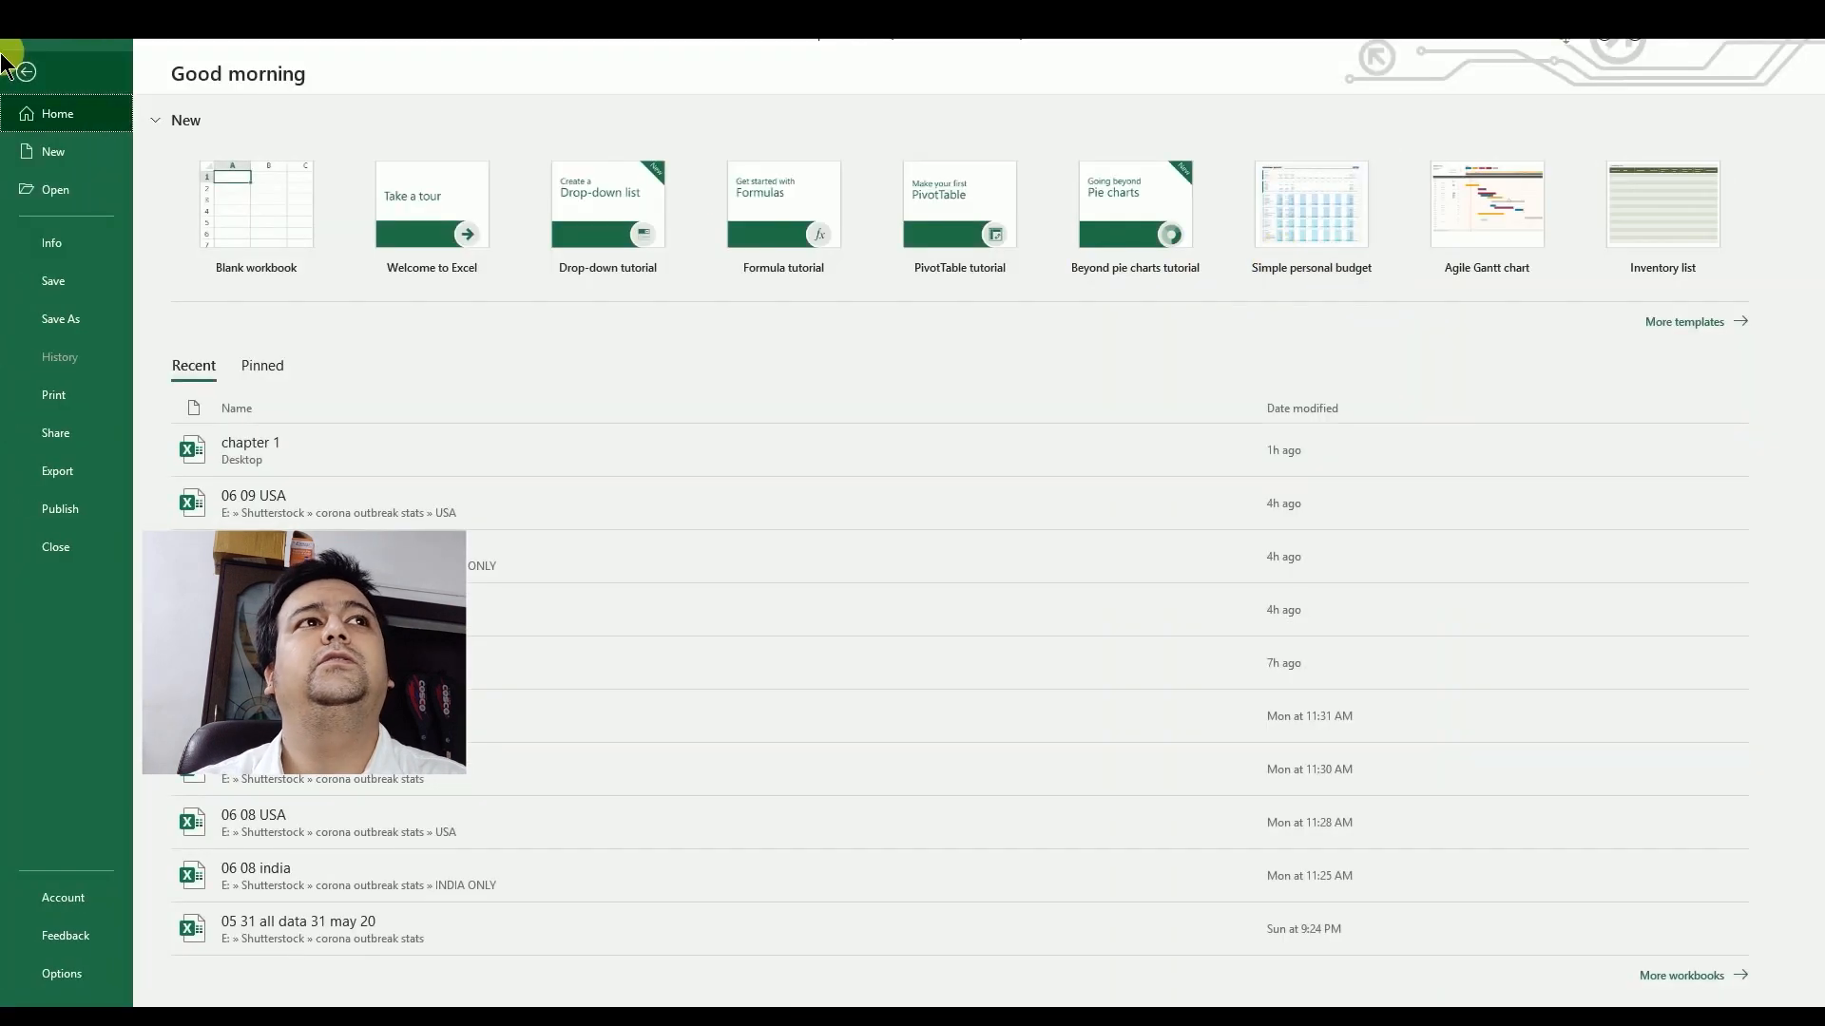
left_click(29, 69)
left_click(1462, 415)
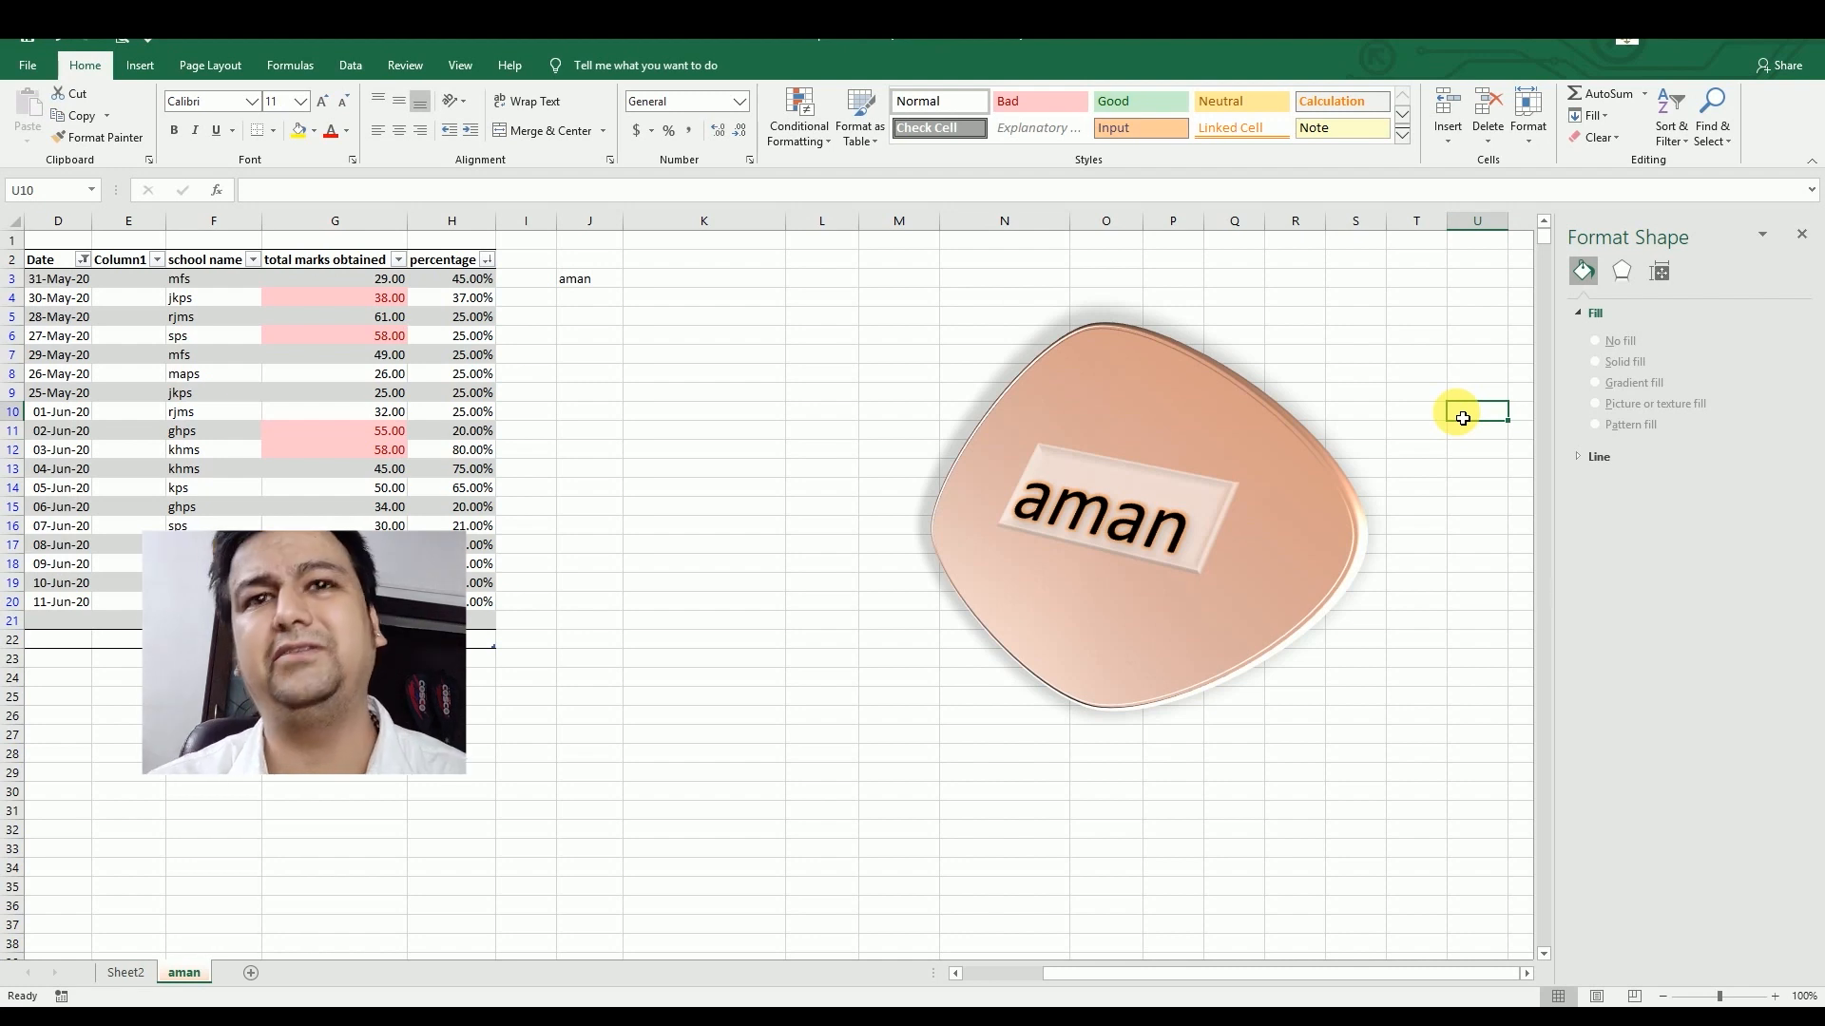
Step: Delete the orange shape and the text box from the sheet
left_click_drag(924, 304, 1537, 795)
left_click(933, 571)
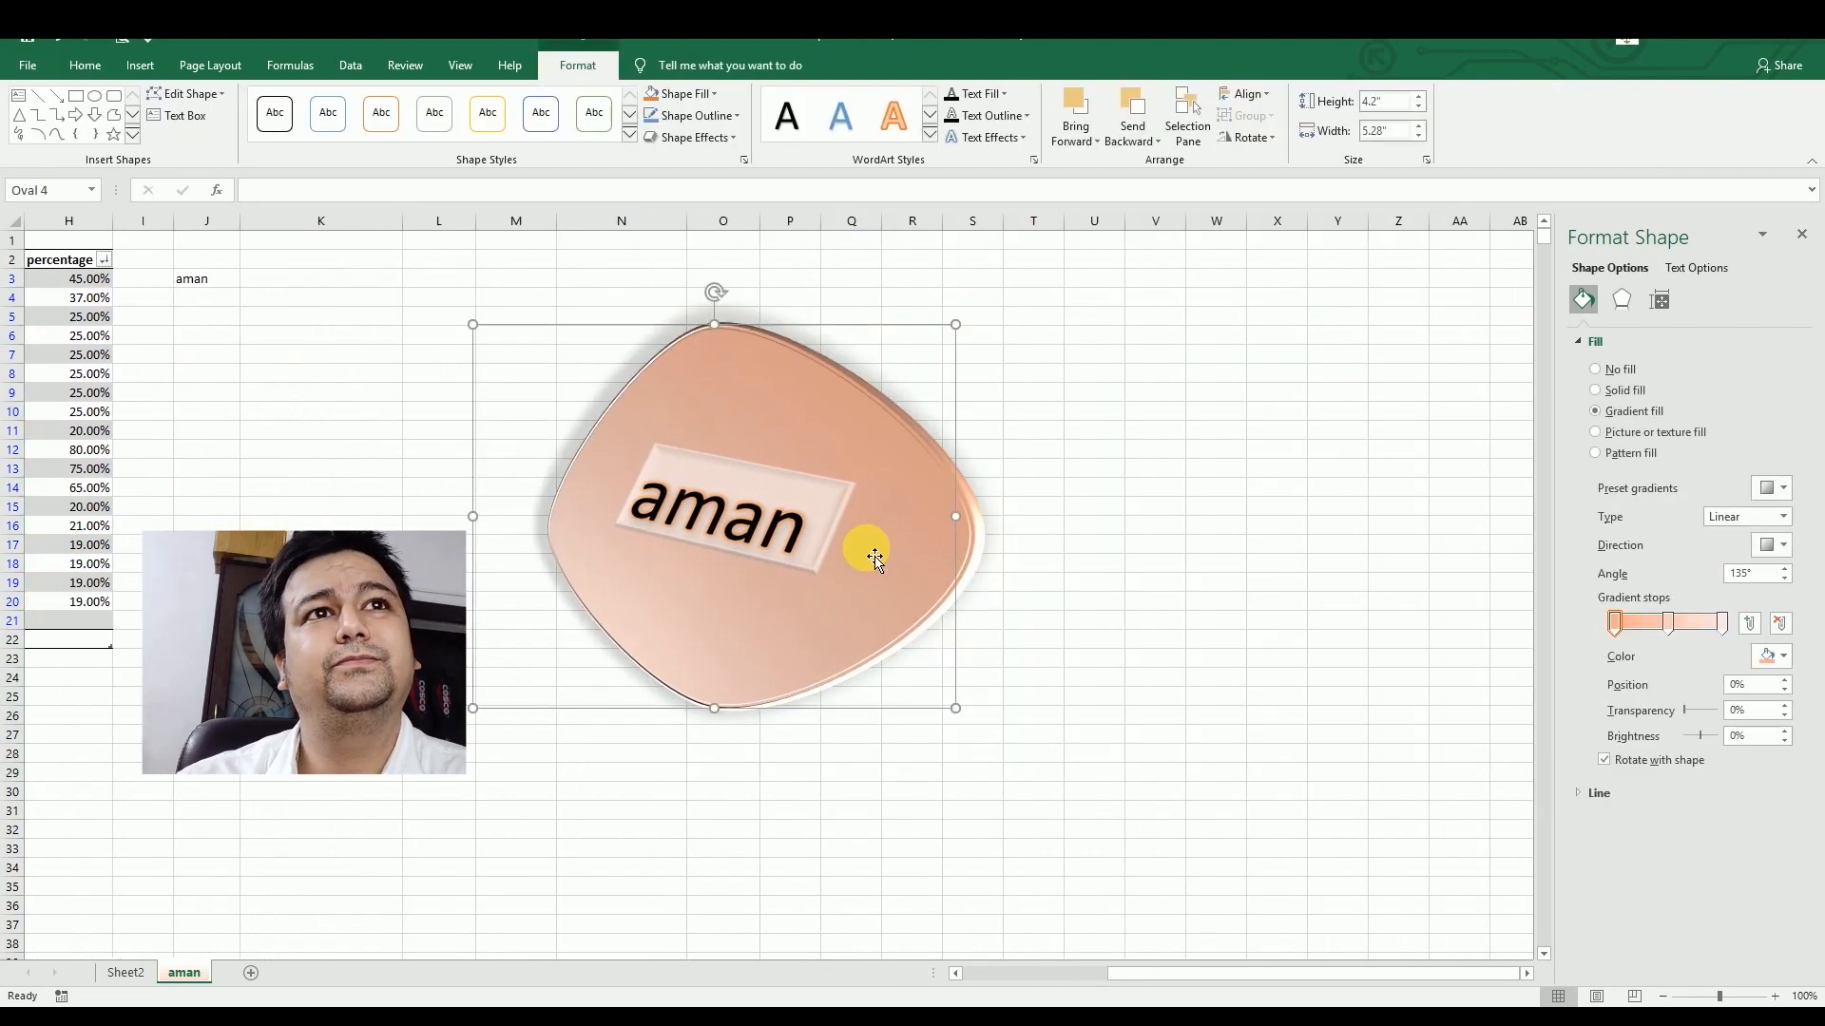
key("Delete")
left_click(815, 524)
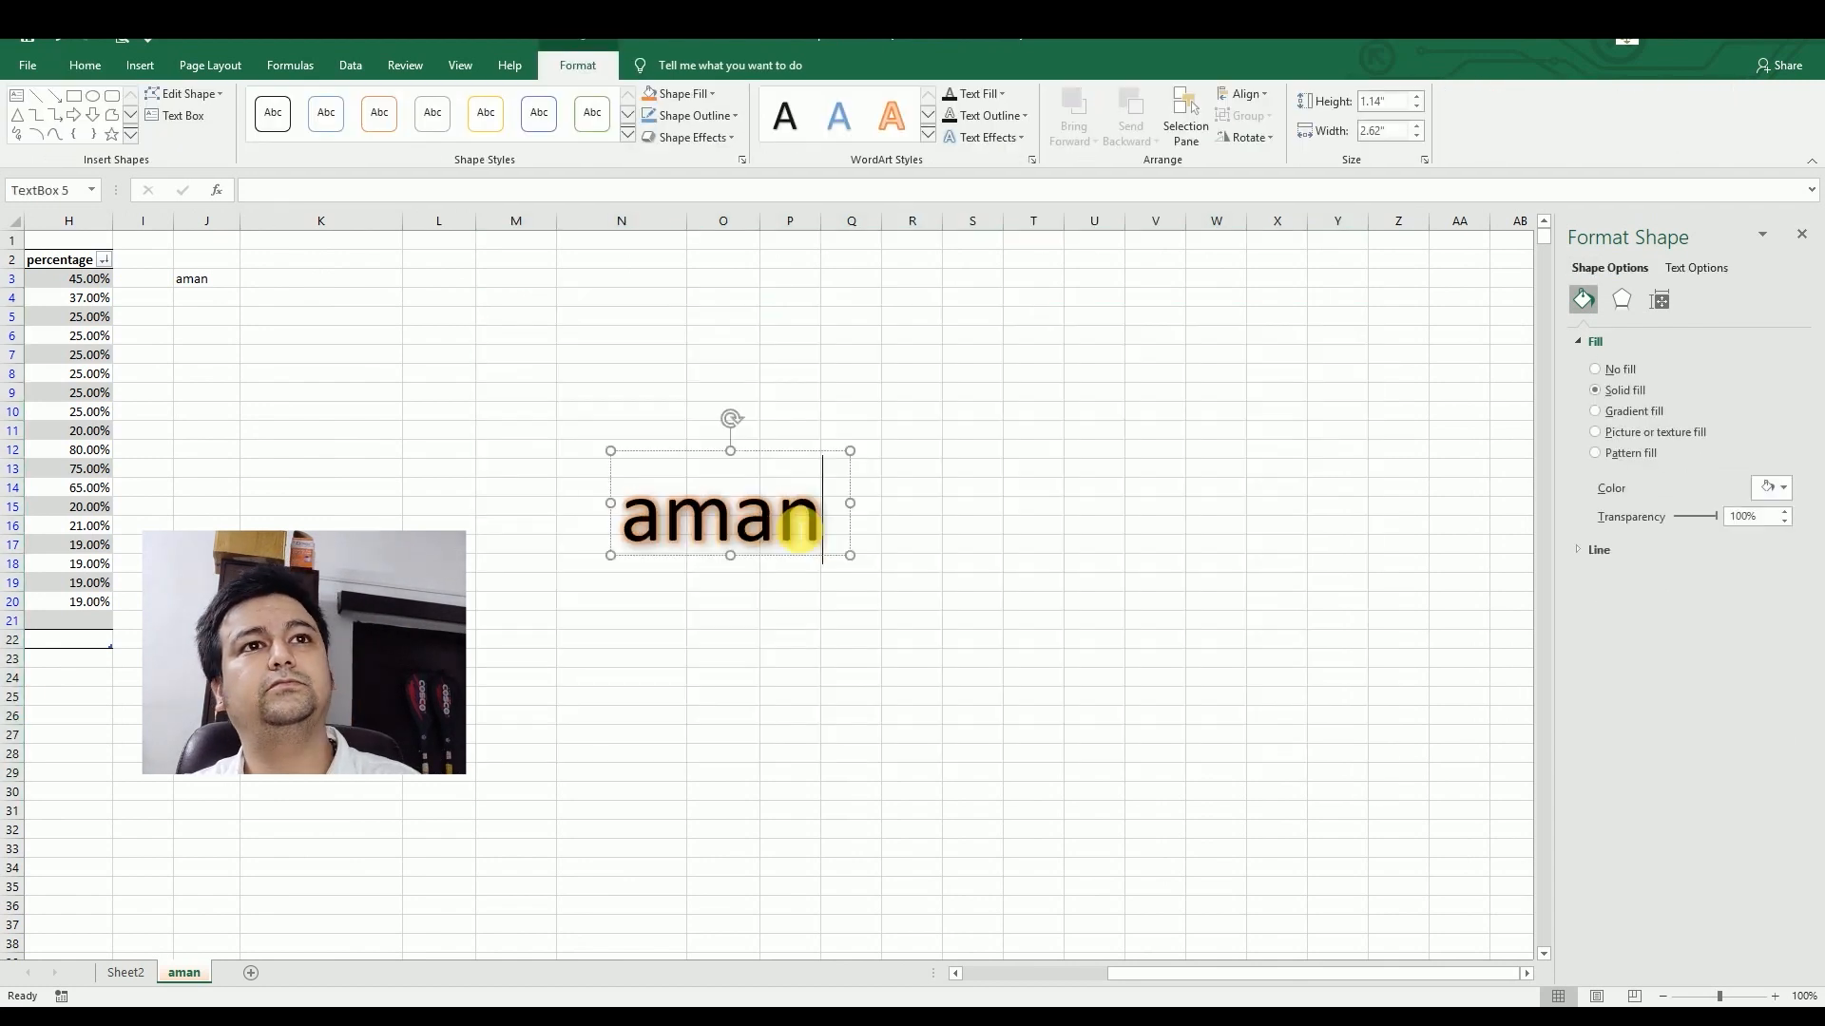
left_click(784, 449)
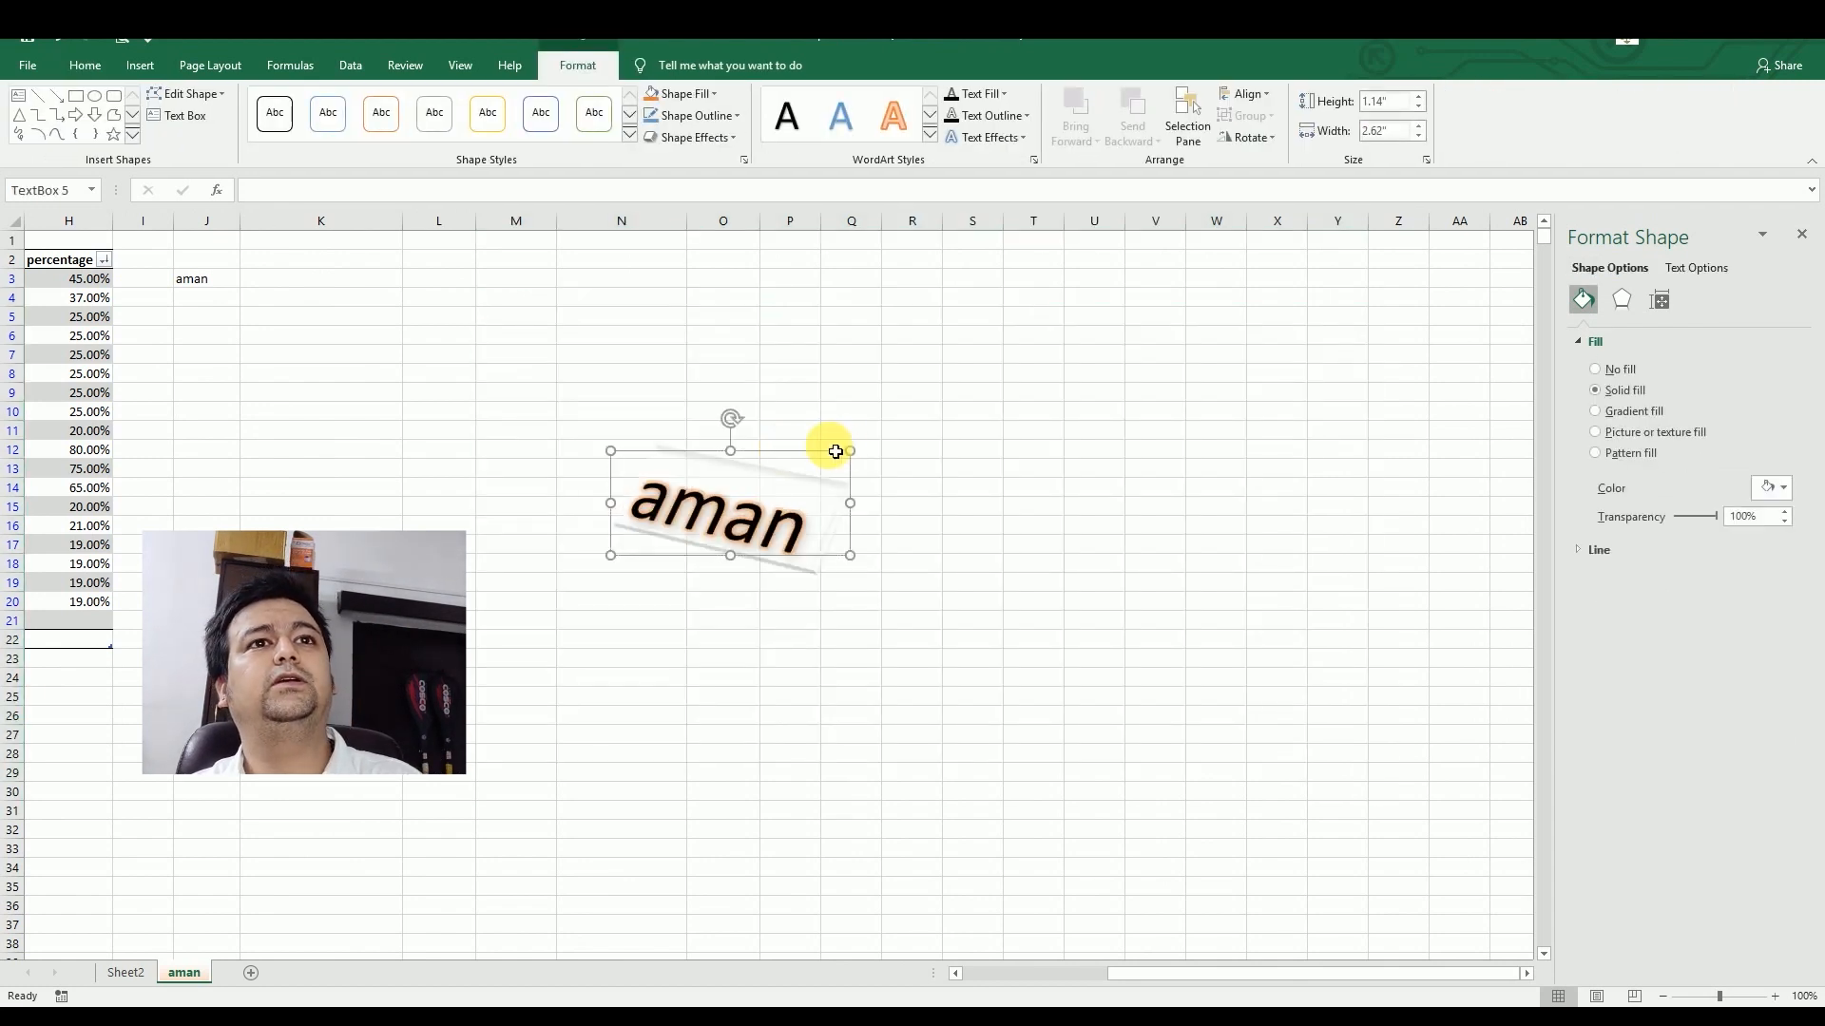
key("Delete")
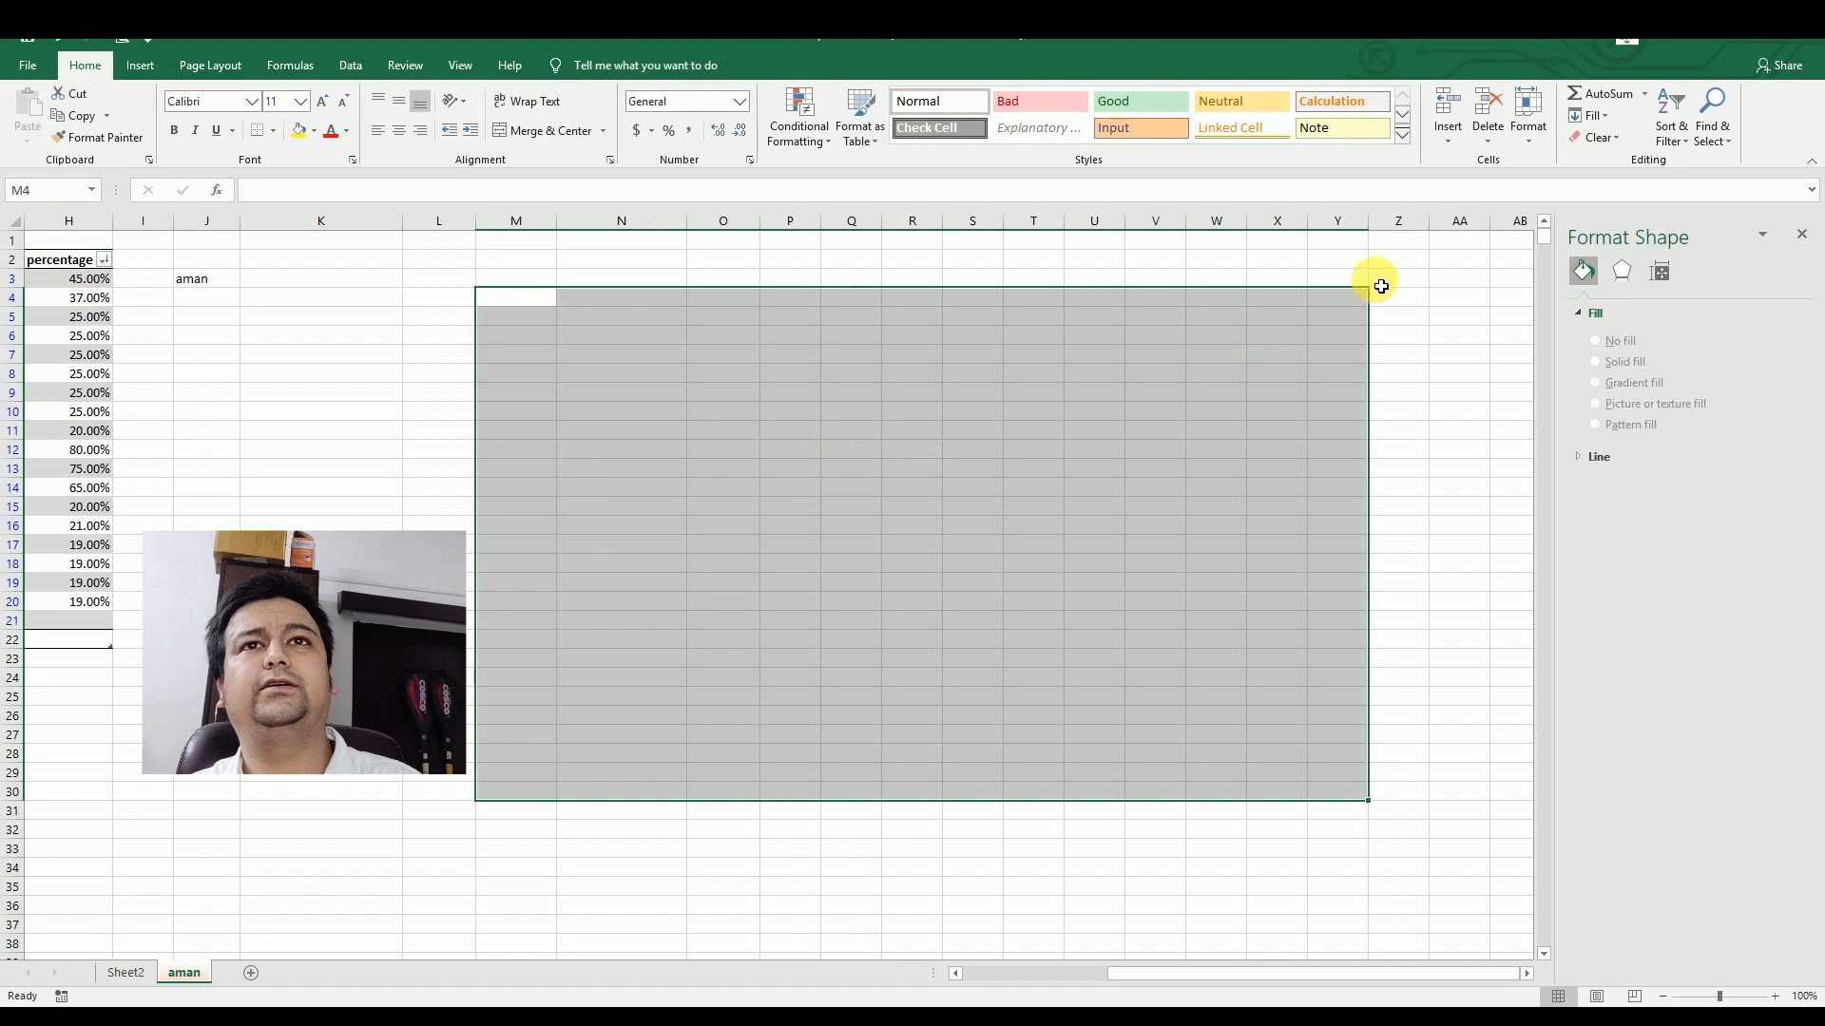
left_click(1460, 255)
scroll(927, 925, "left", 3)
left_click(978, 707)
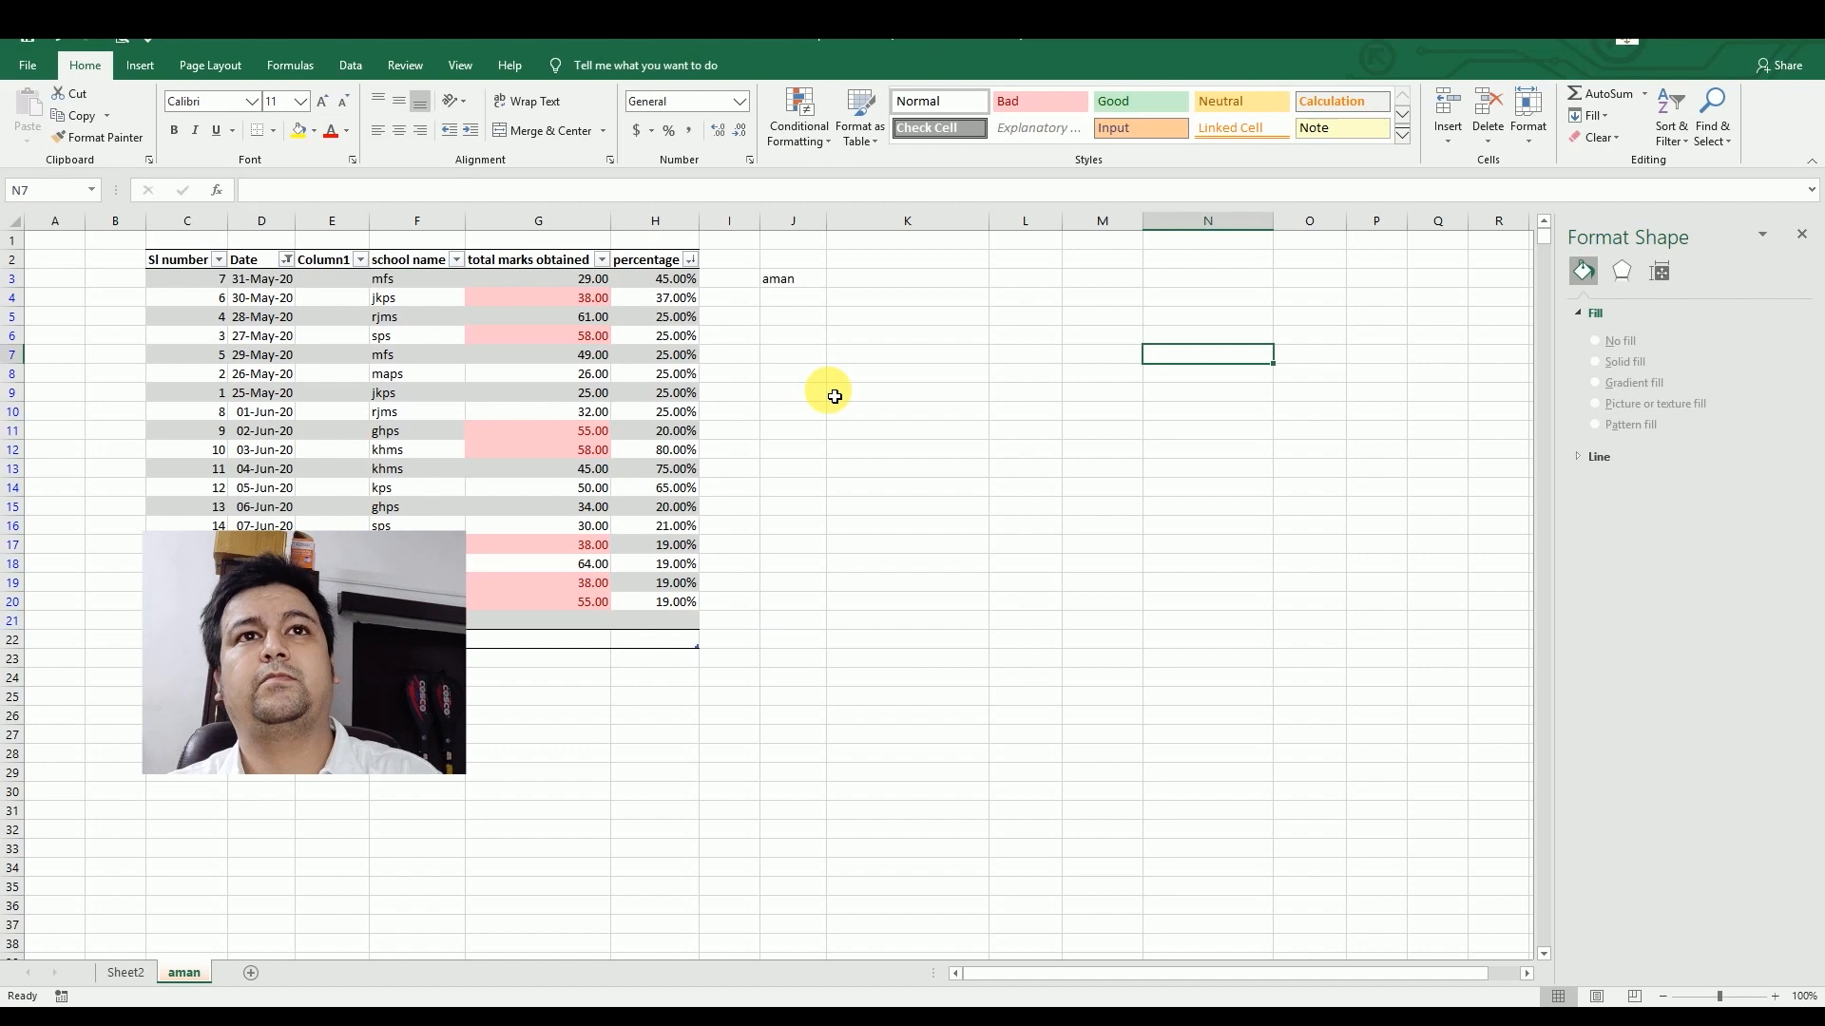
Step: Try to insert a screen clipping captured from the file list window
left_click(140, 65)
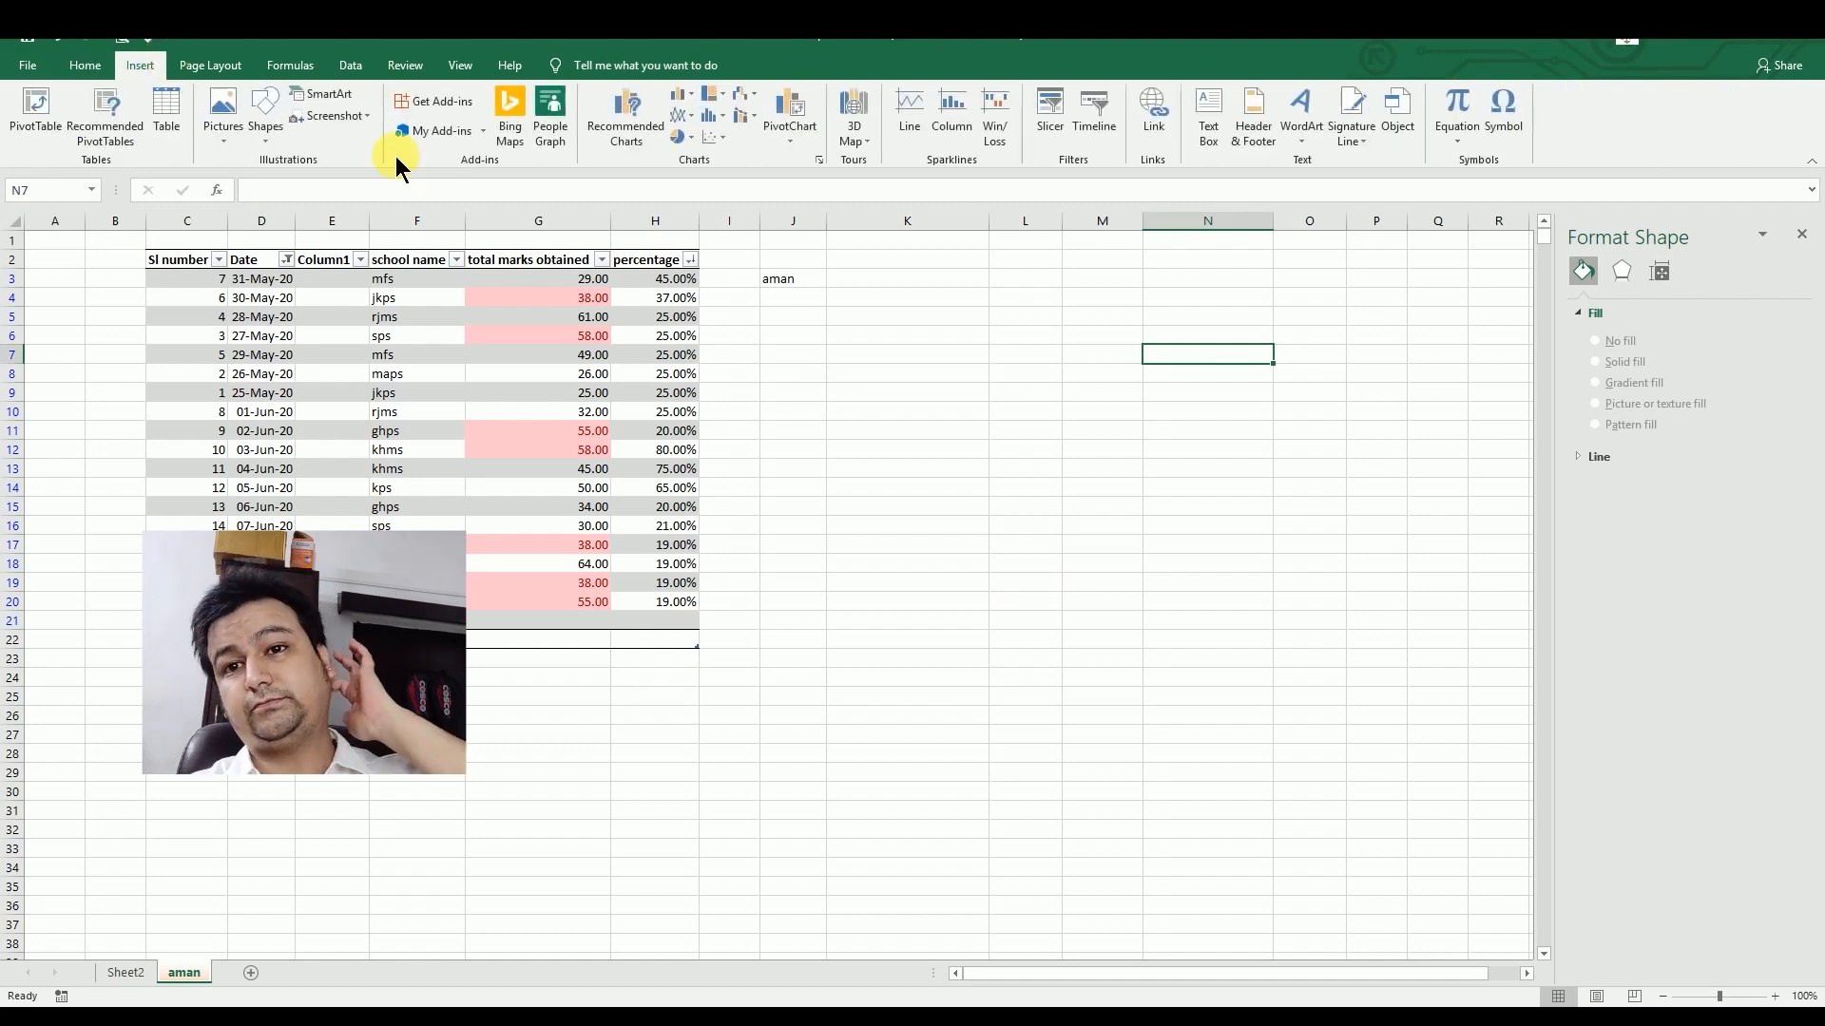
left_click(335, 116)
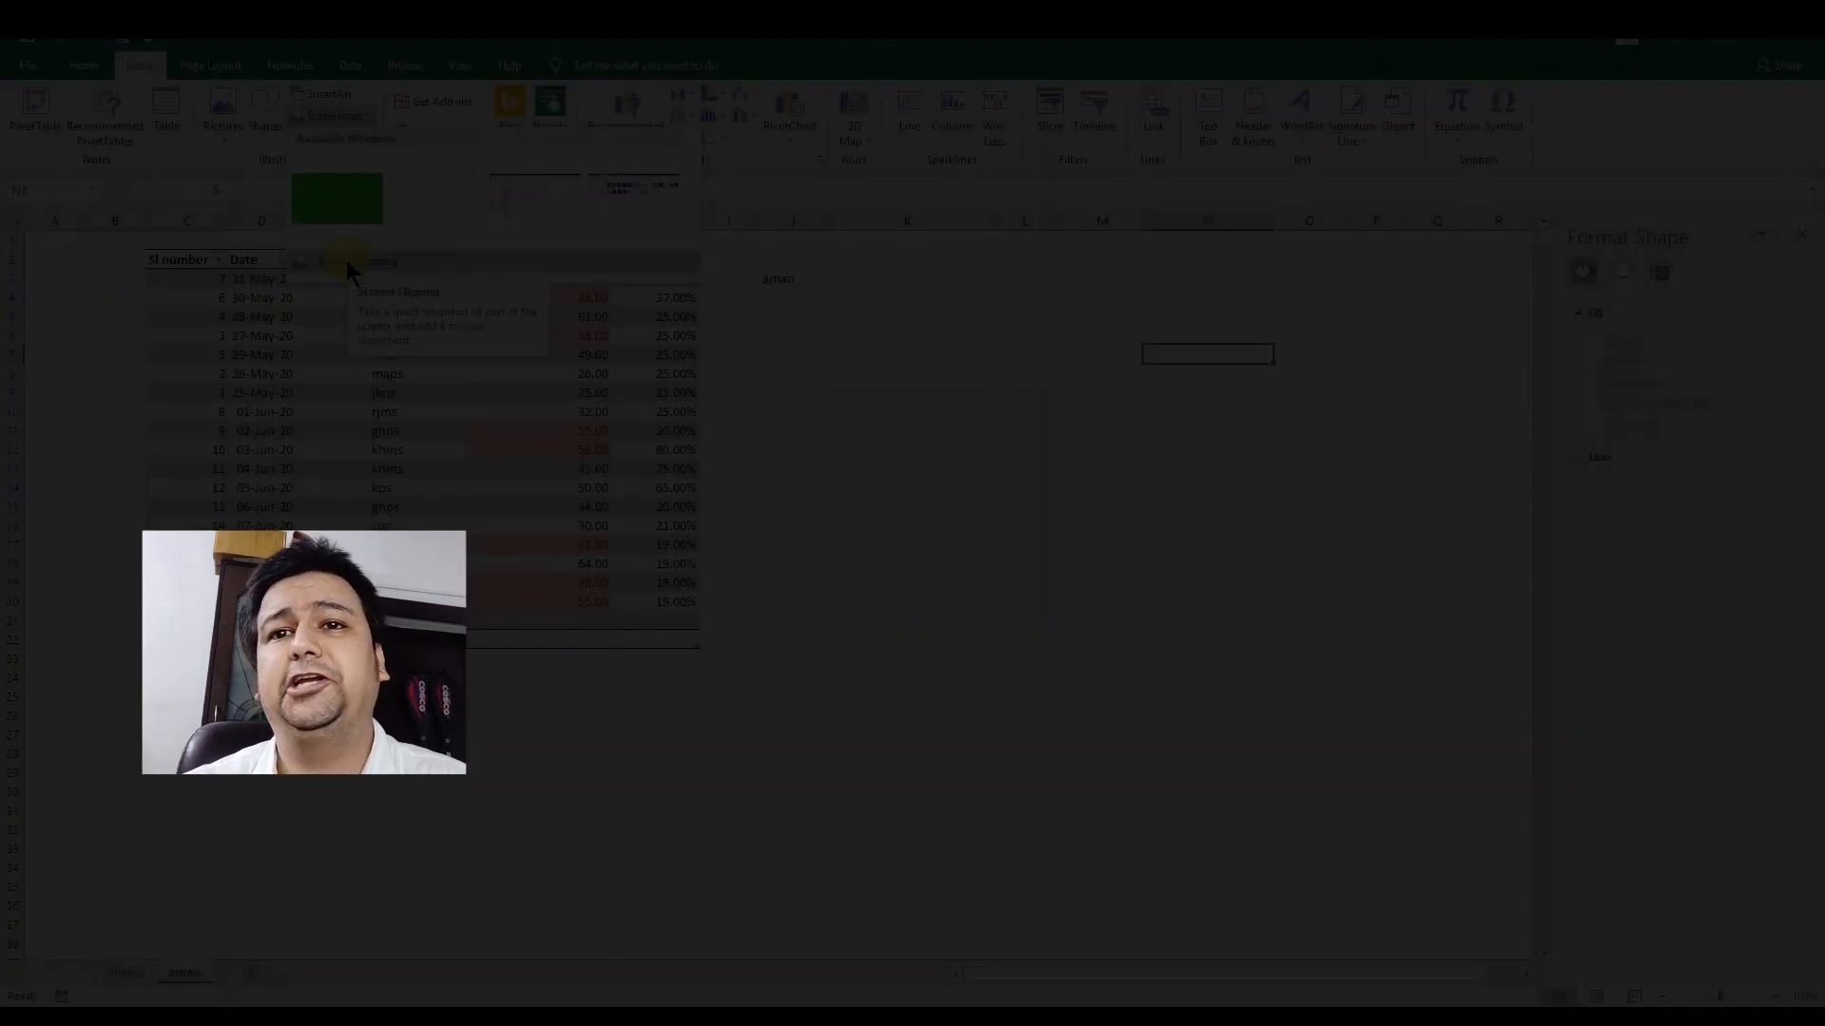
left_click(345, 260)
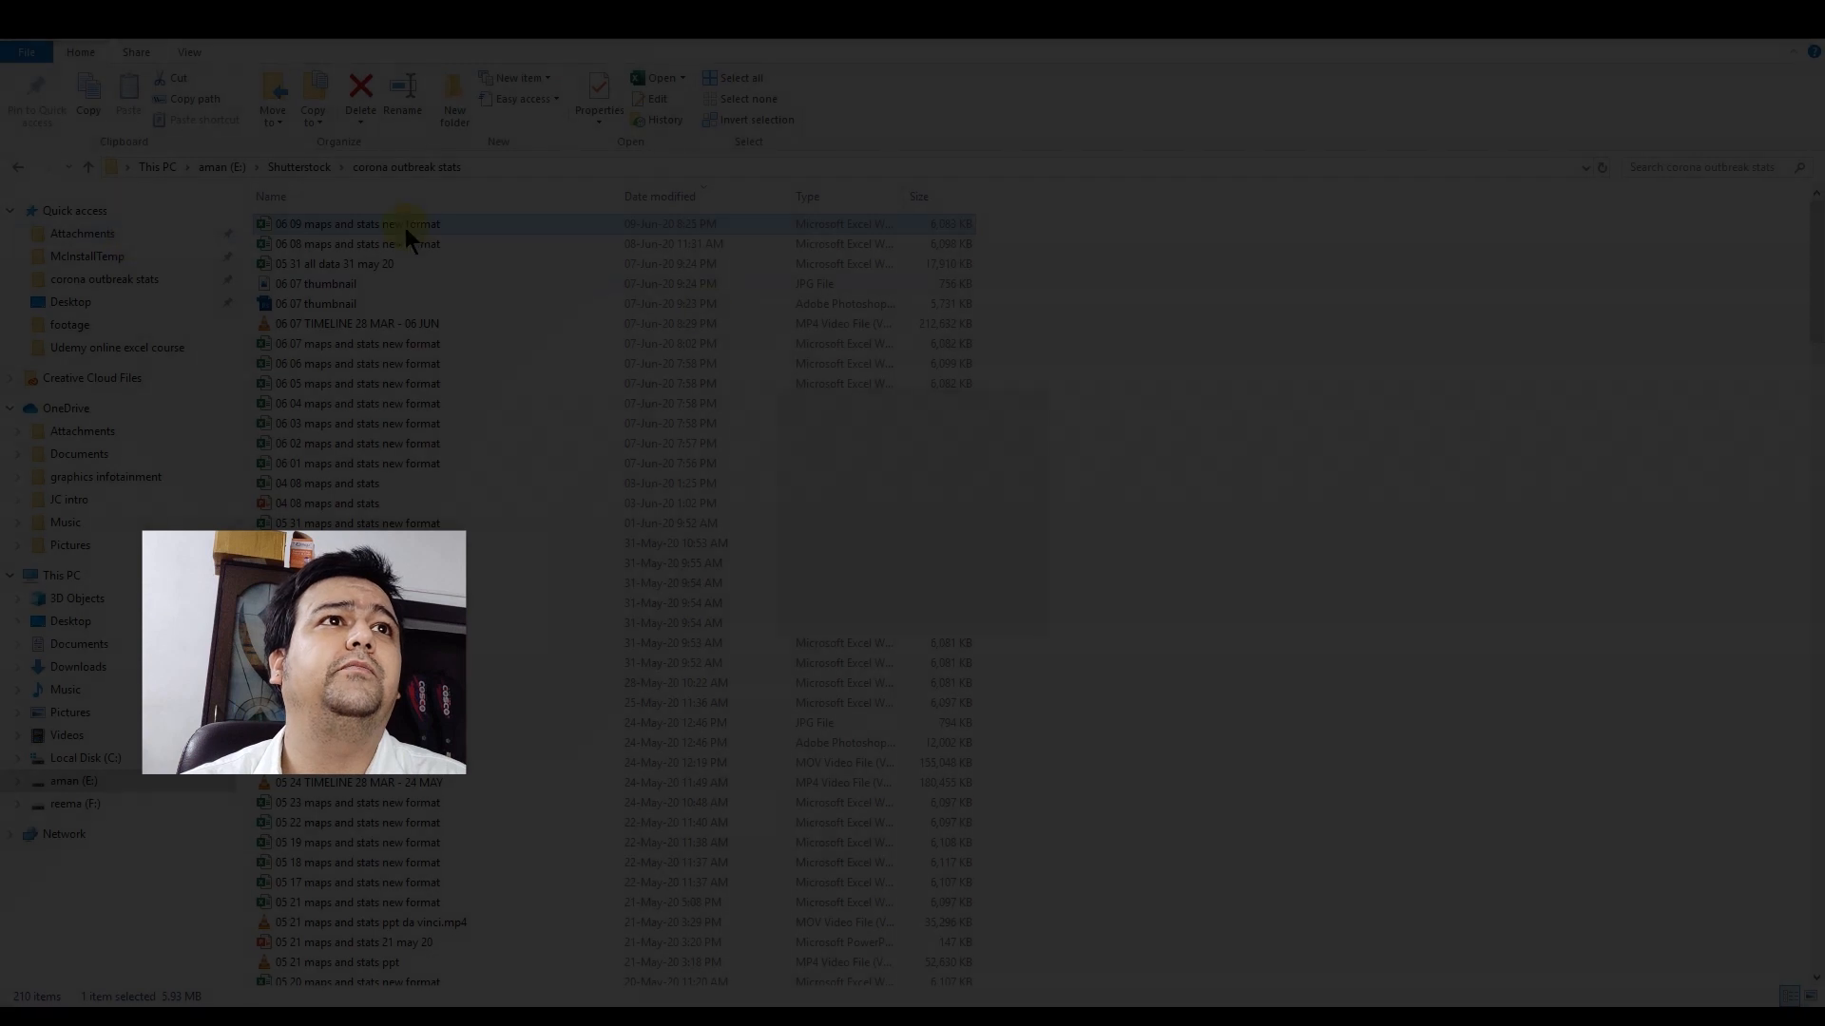
left_click_drag(1230, 372, 956, 688)
left_click_drag(680, 654, 582, 644)
left_click_drag(1287, 346, 854, 644)
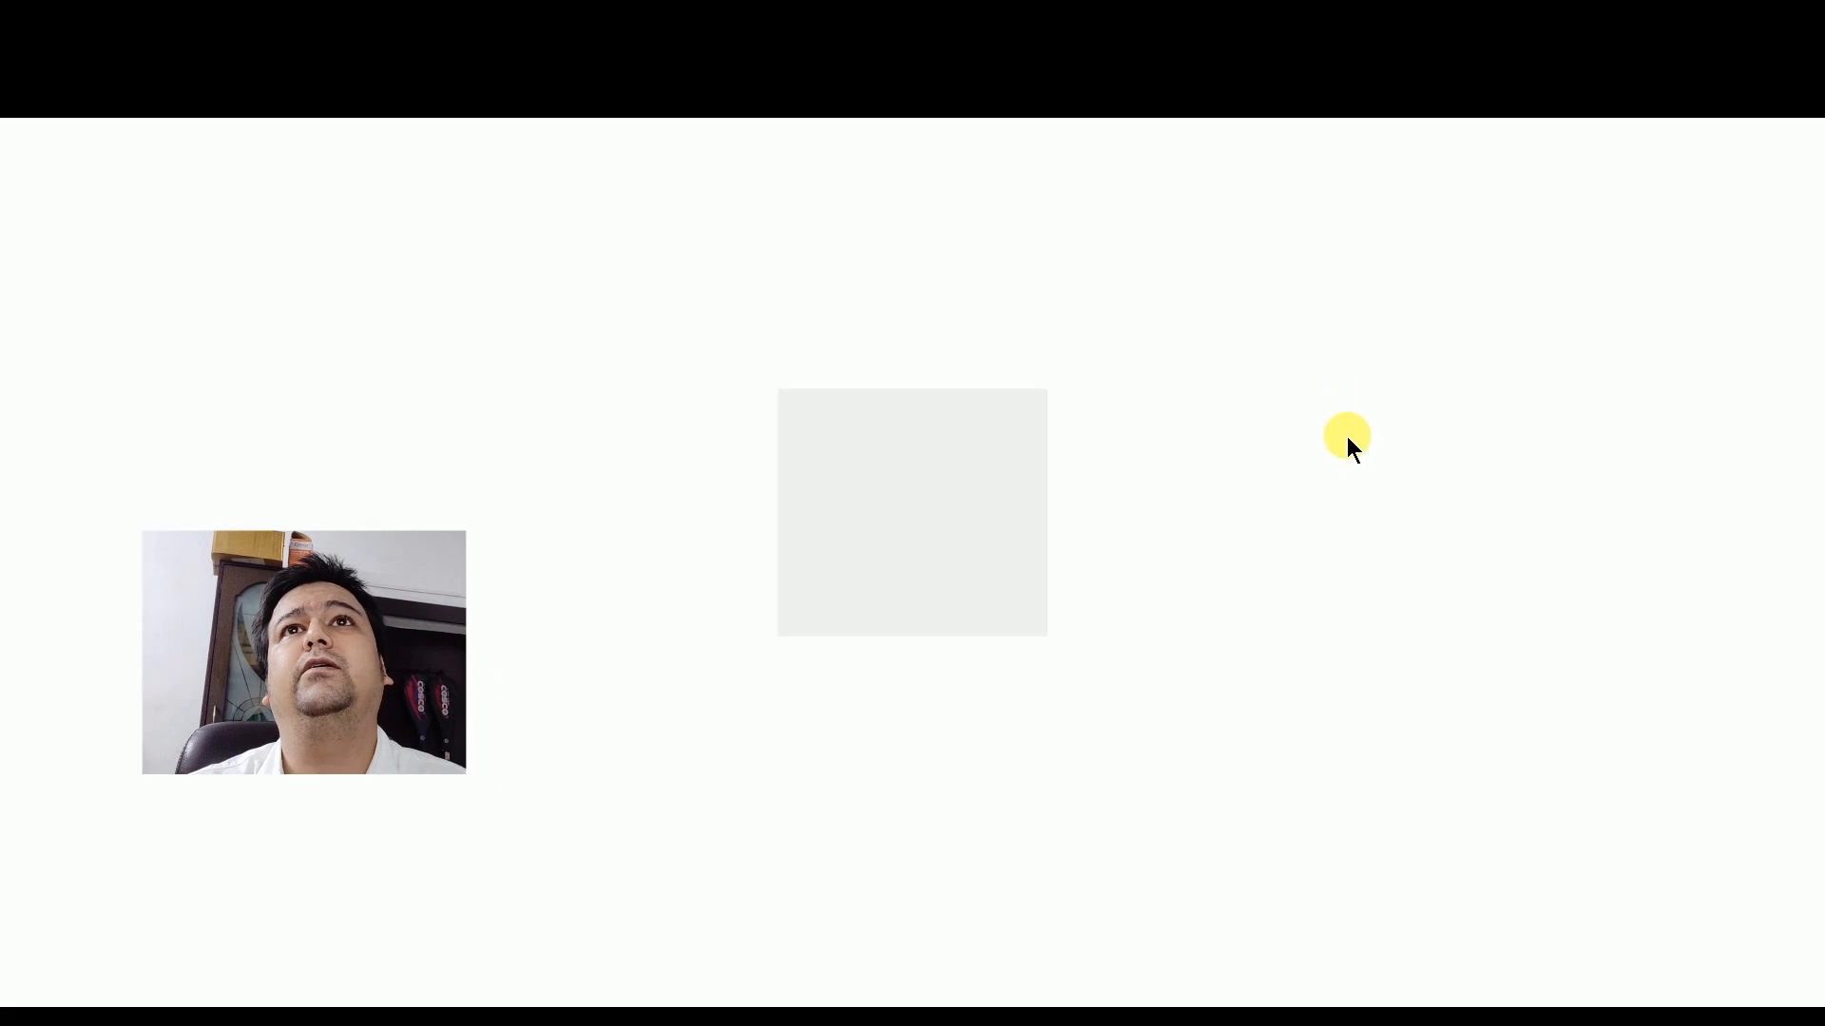
Step: Insert a screen clipping of the web page's projections table, about 5.17 by 3.2 inches, and place it around columns M to Q
left_click_drag(1808, 162, 1815, 271)
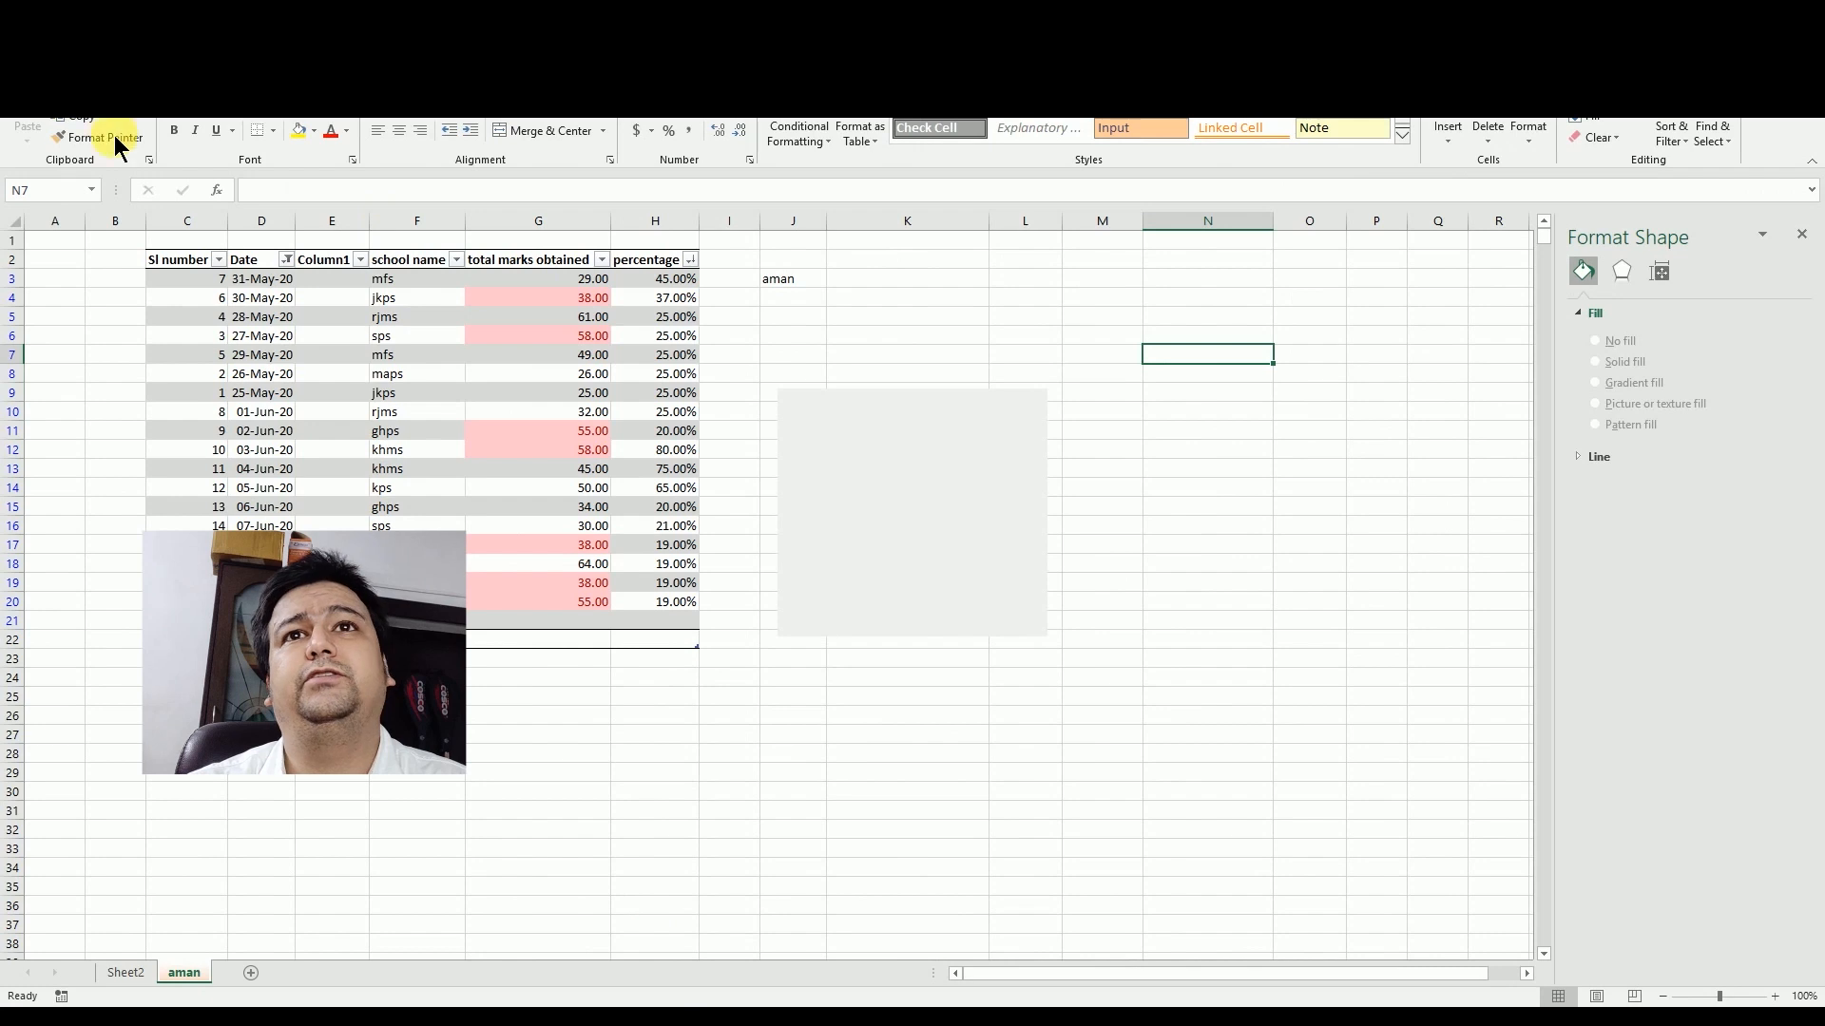
left_click(139, 65)
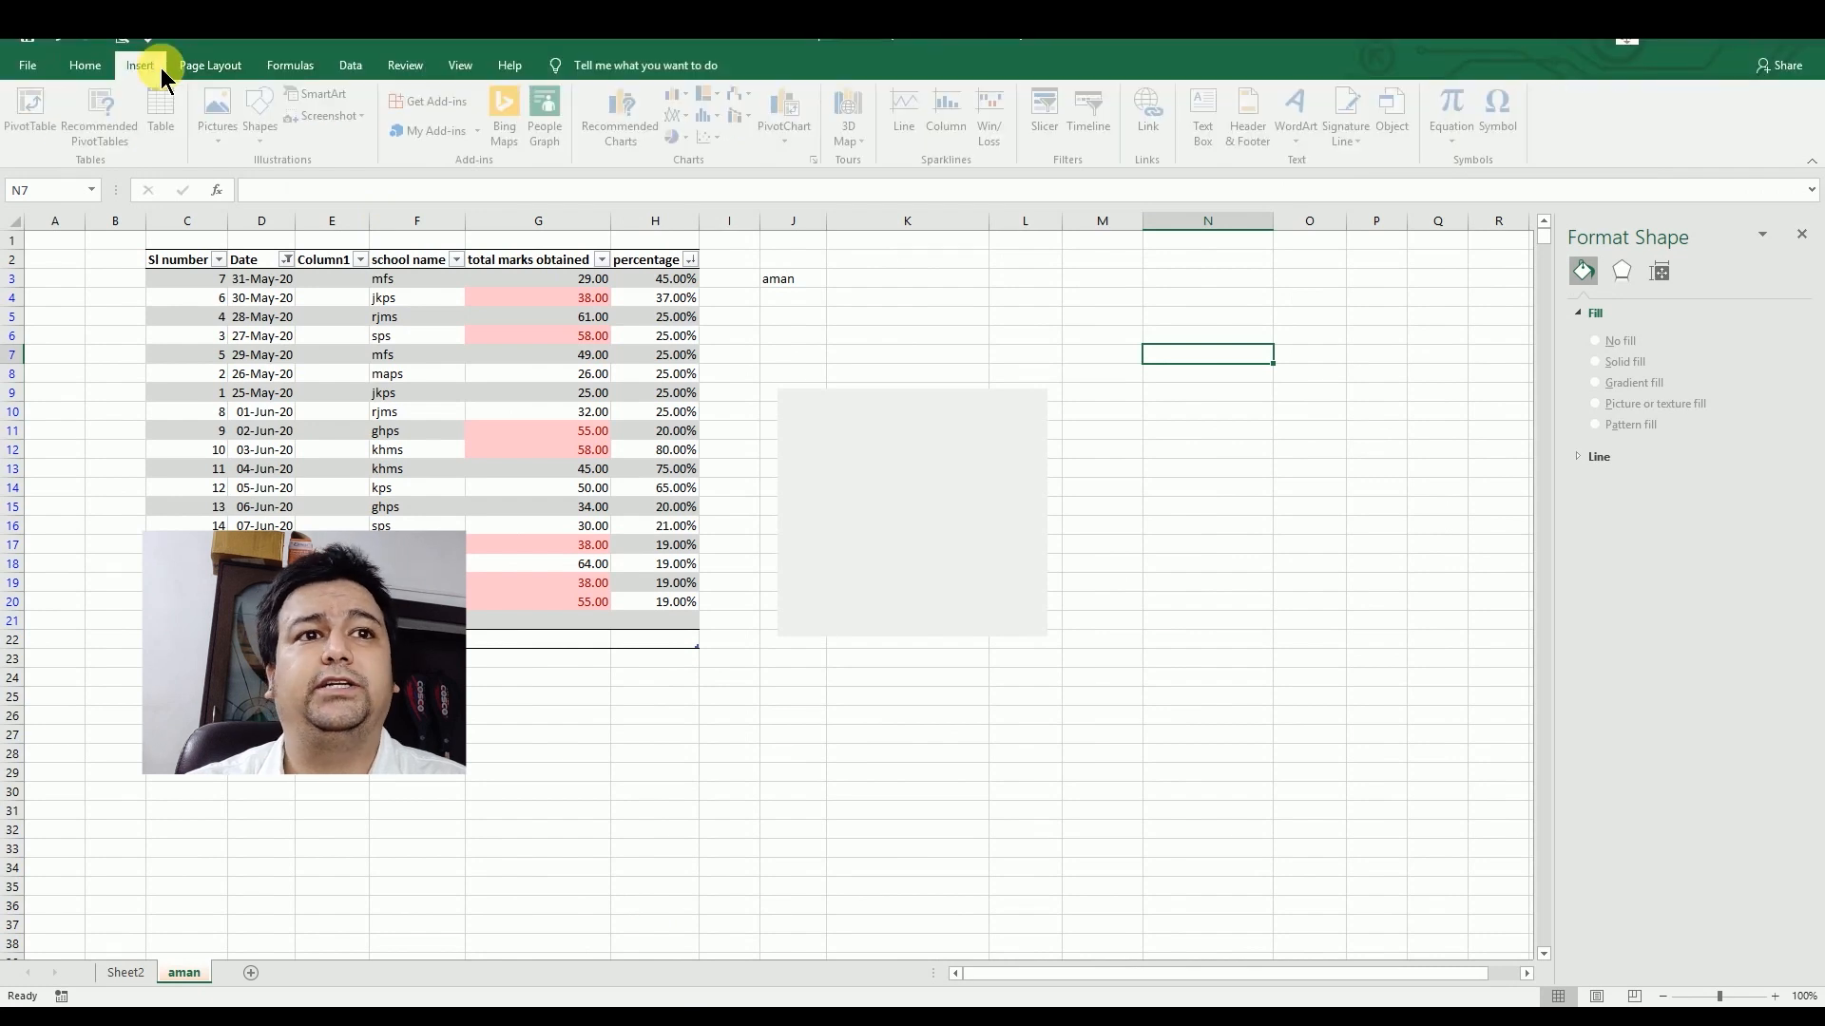
left_click(342, 112)
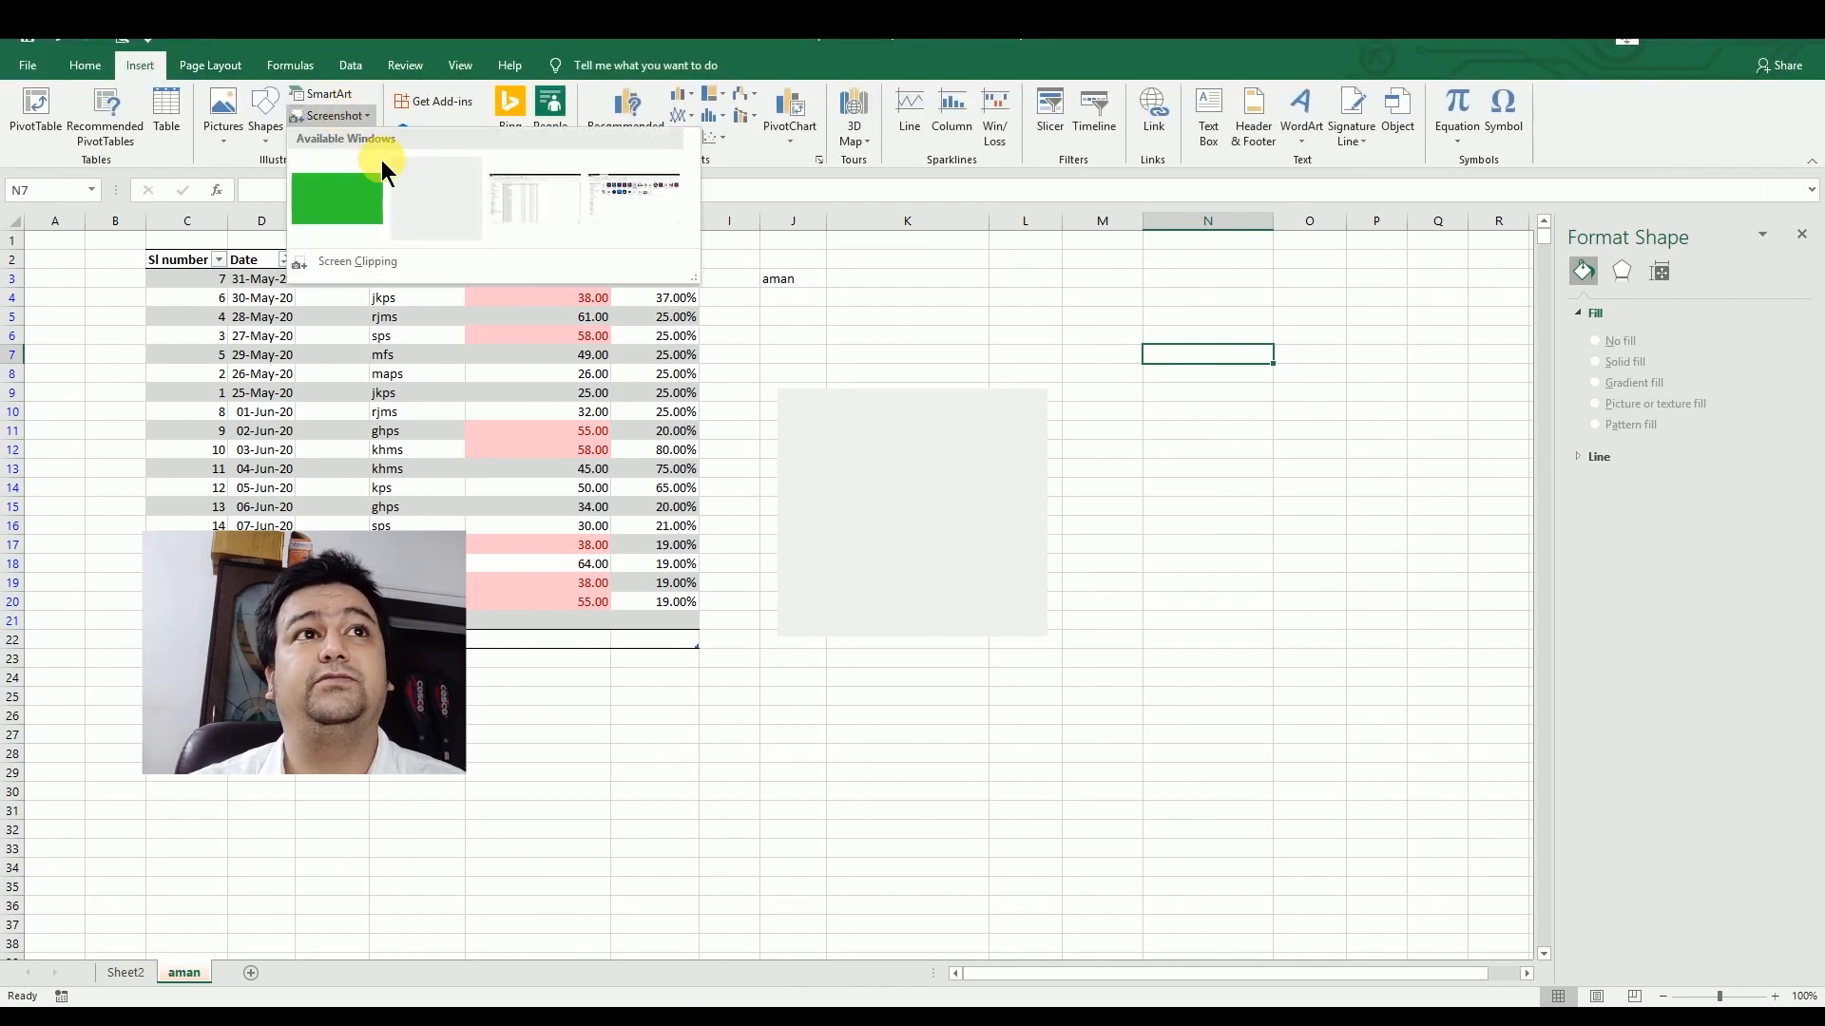
left_click(342, 261)
left_click_drag(1619, 489, 1148, 791)
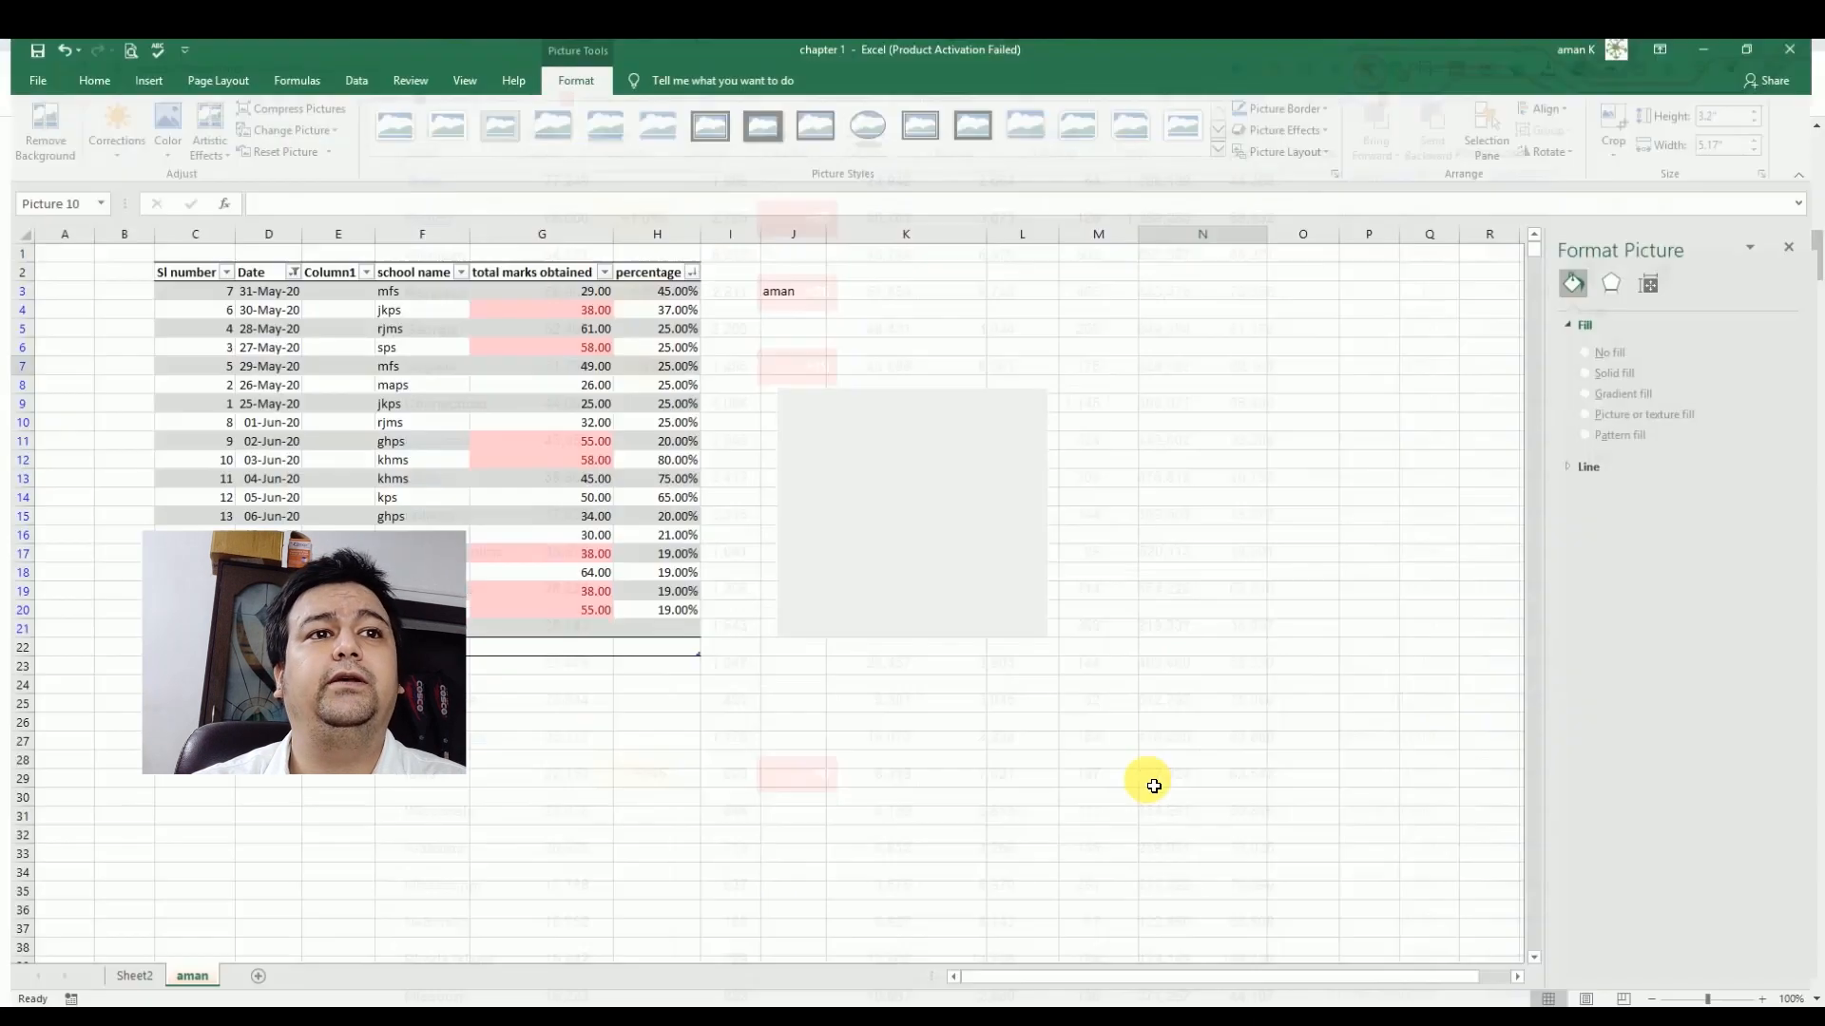
left_click_drag(1292, 366, 1139, 698)
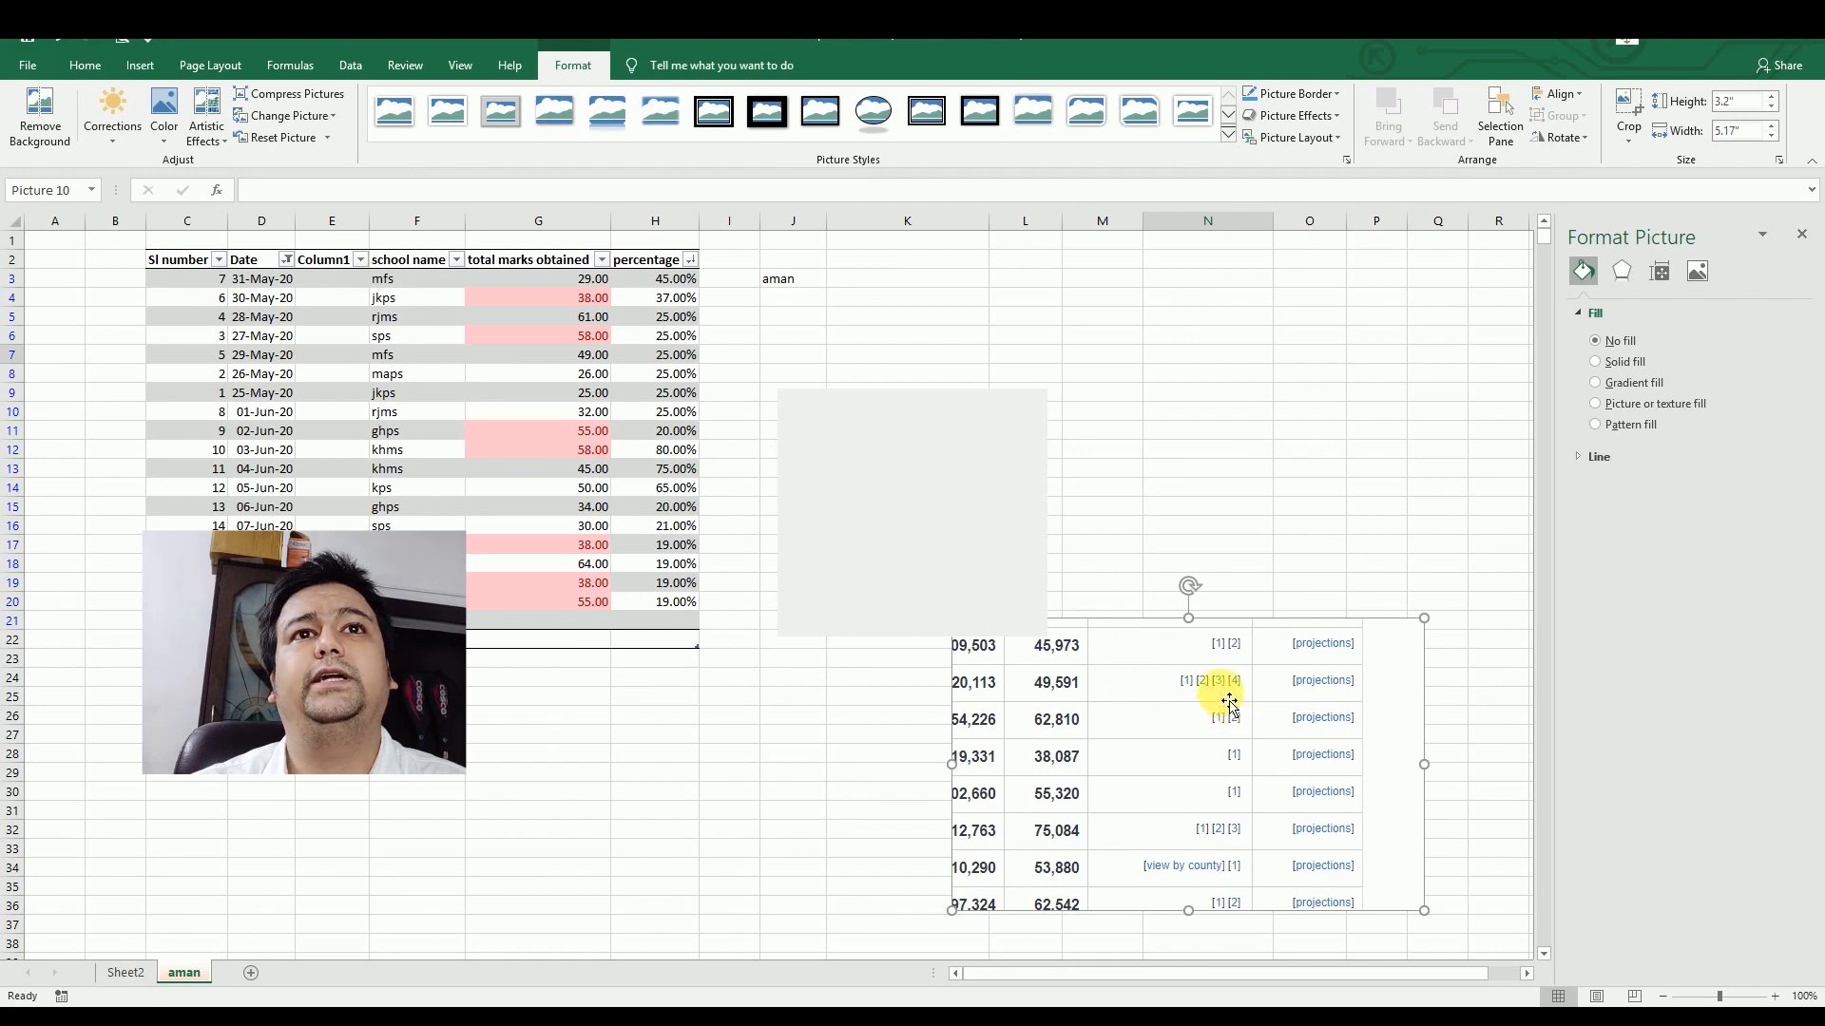
left_click_drag(1214, 652, 1336, 521)
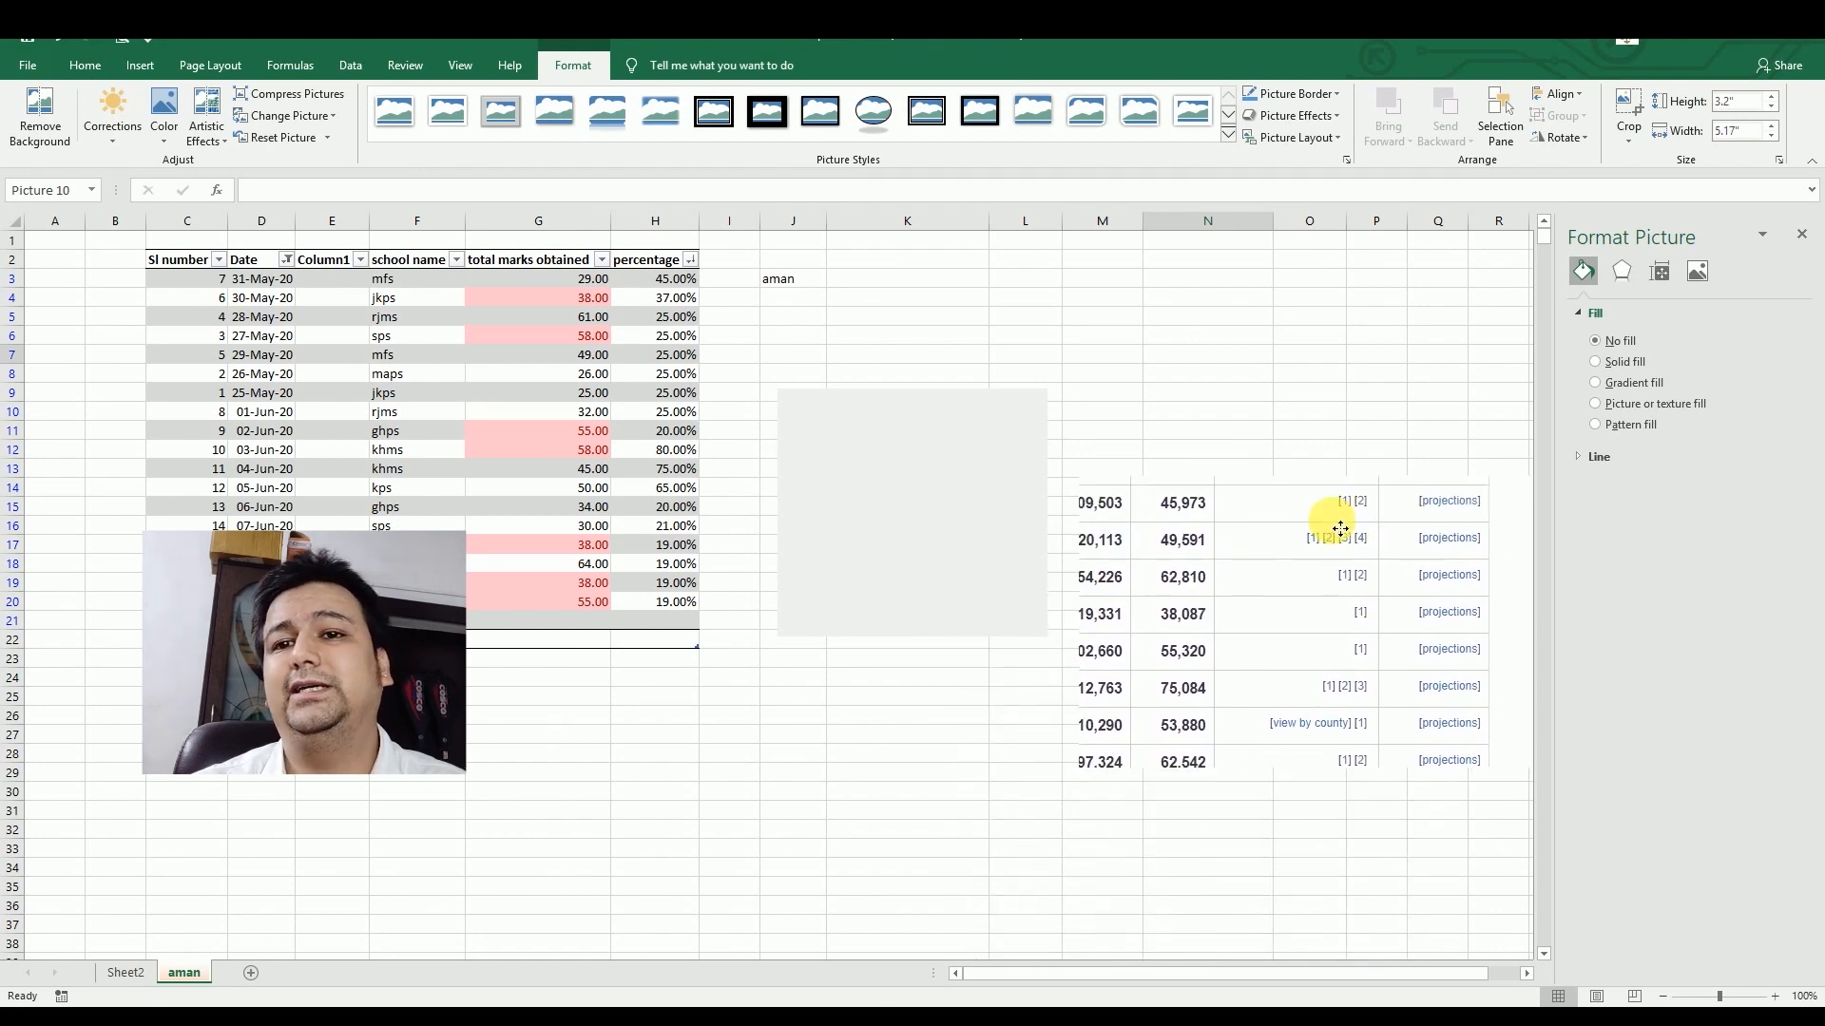
Step: Delete the screen clipping of the projections table from the sheet
key("Escape")
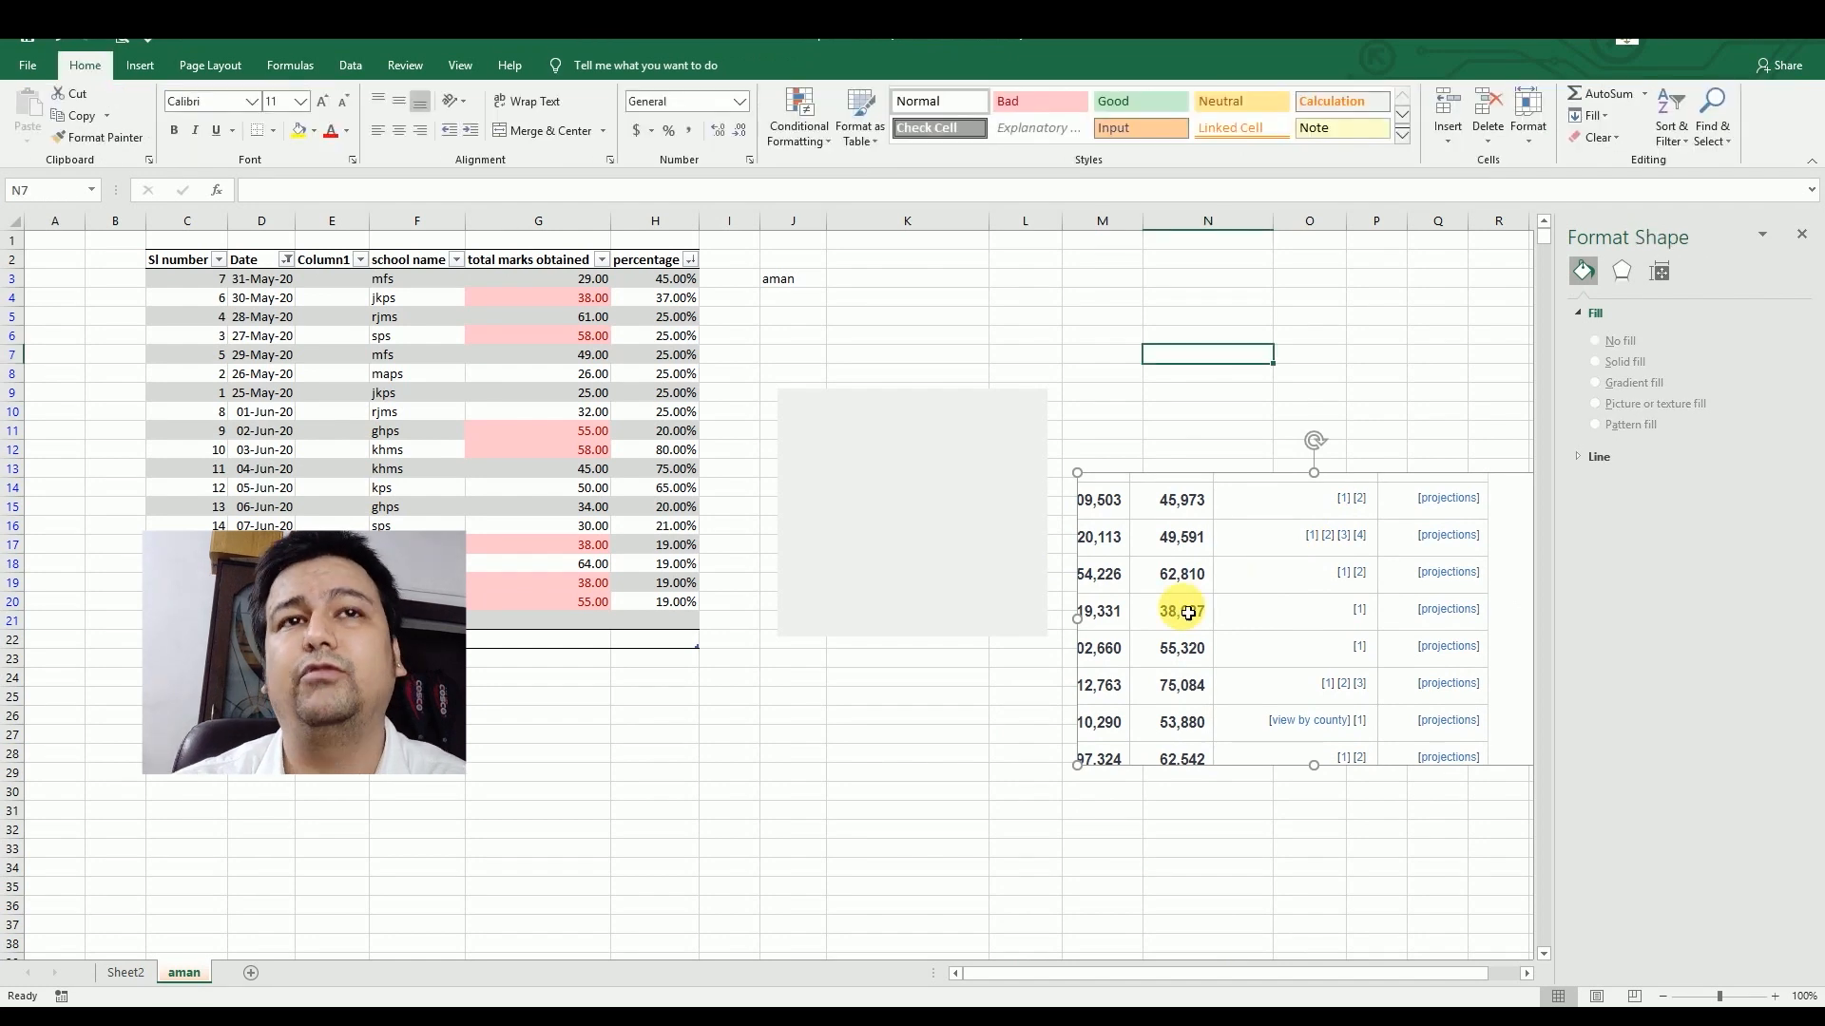
key("Delete")
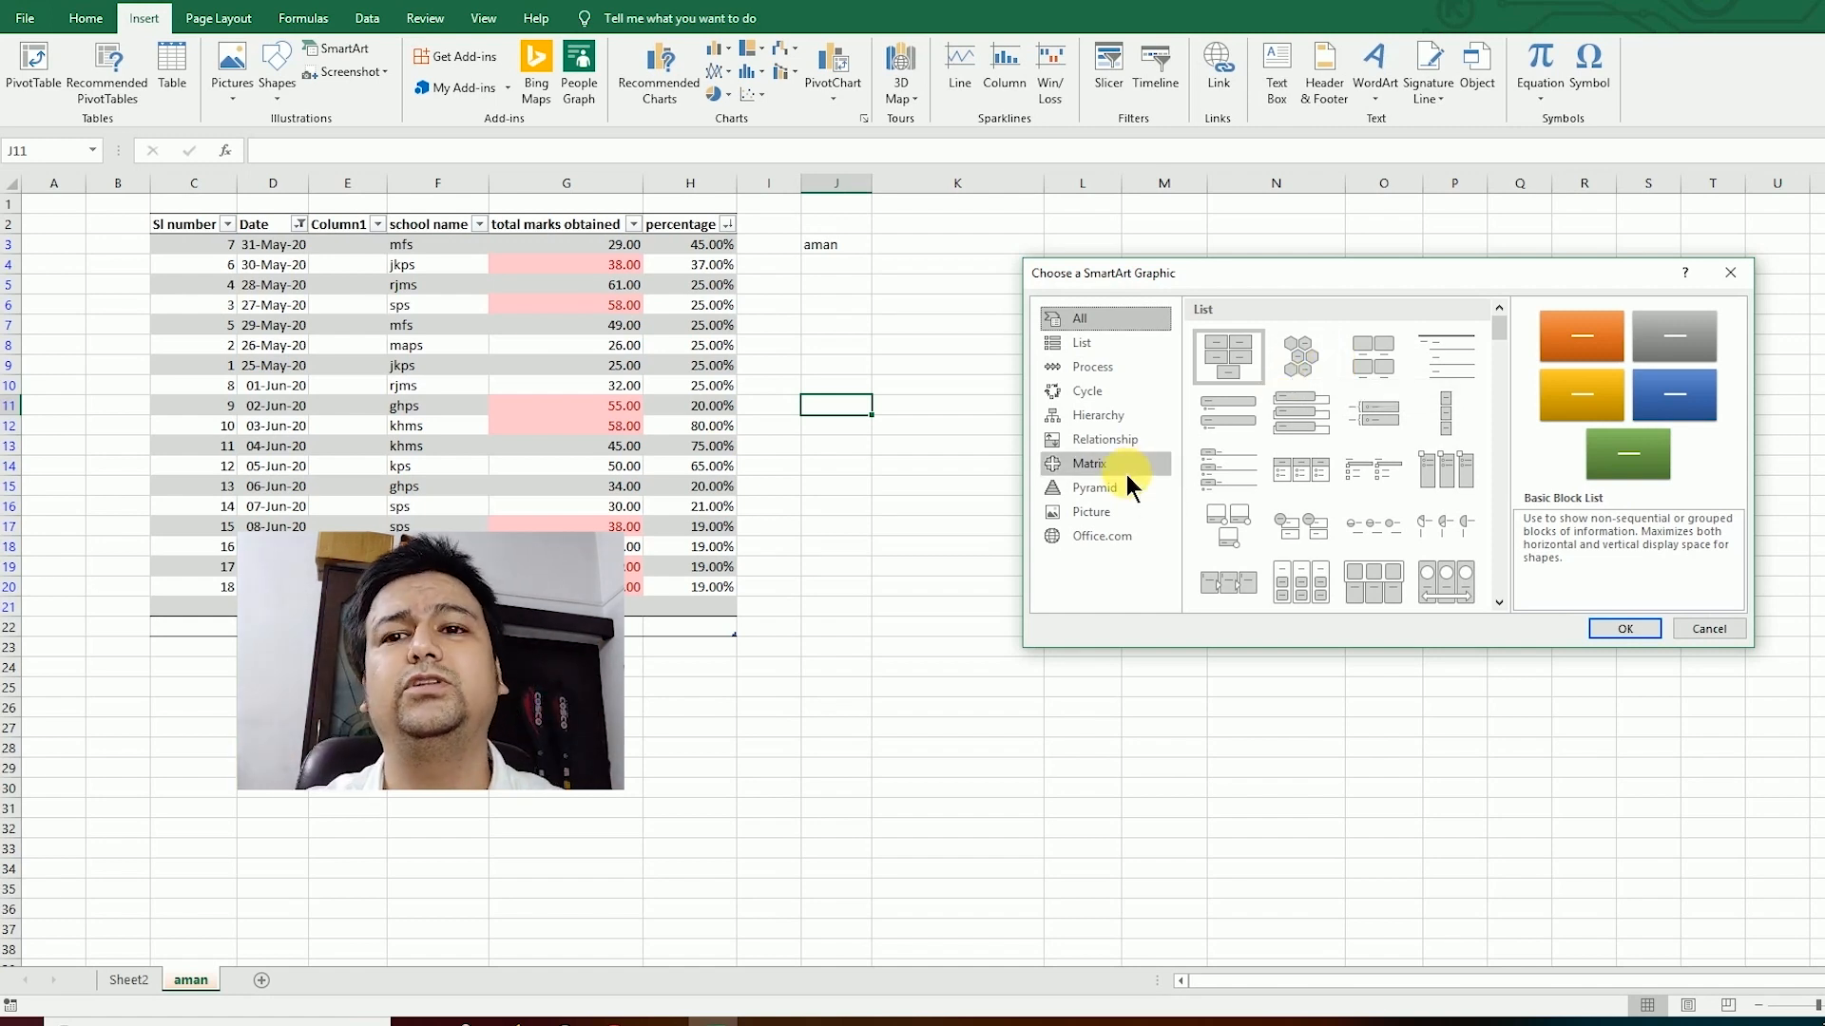
Step: Insert a Step Down Process SmartArt graphic from the Process category and place it around columns M to S, starting near row 8
left_click(1108, 344)
left_click(1109, 393)
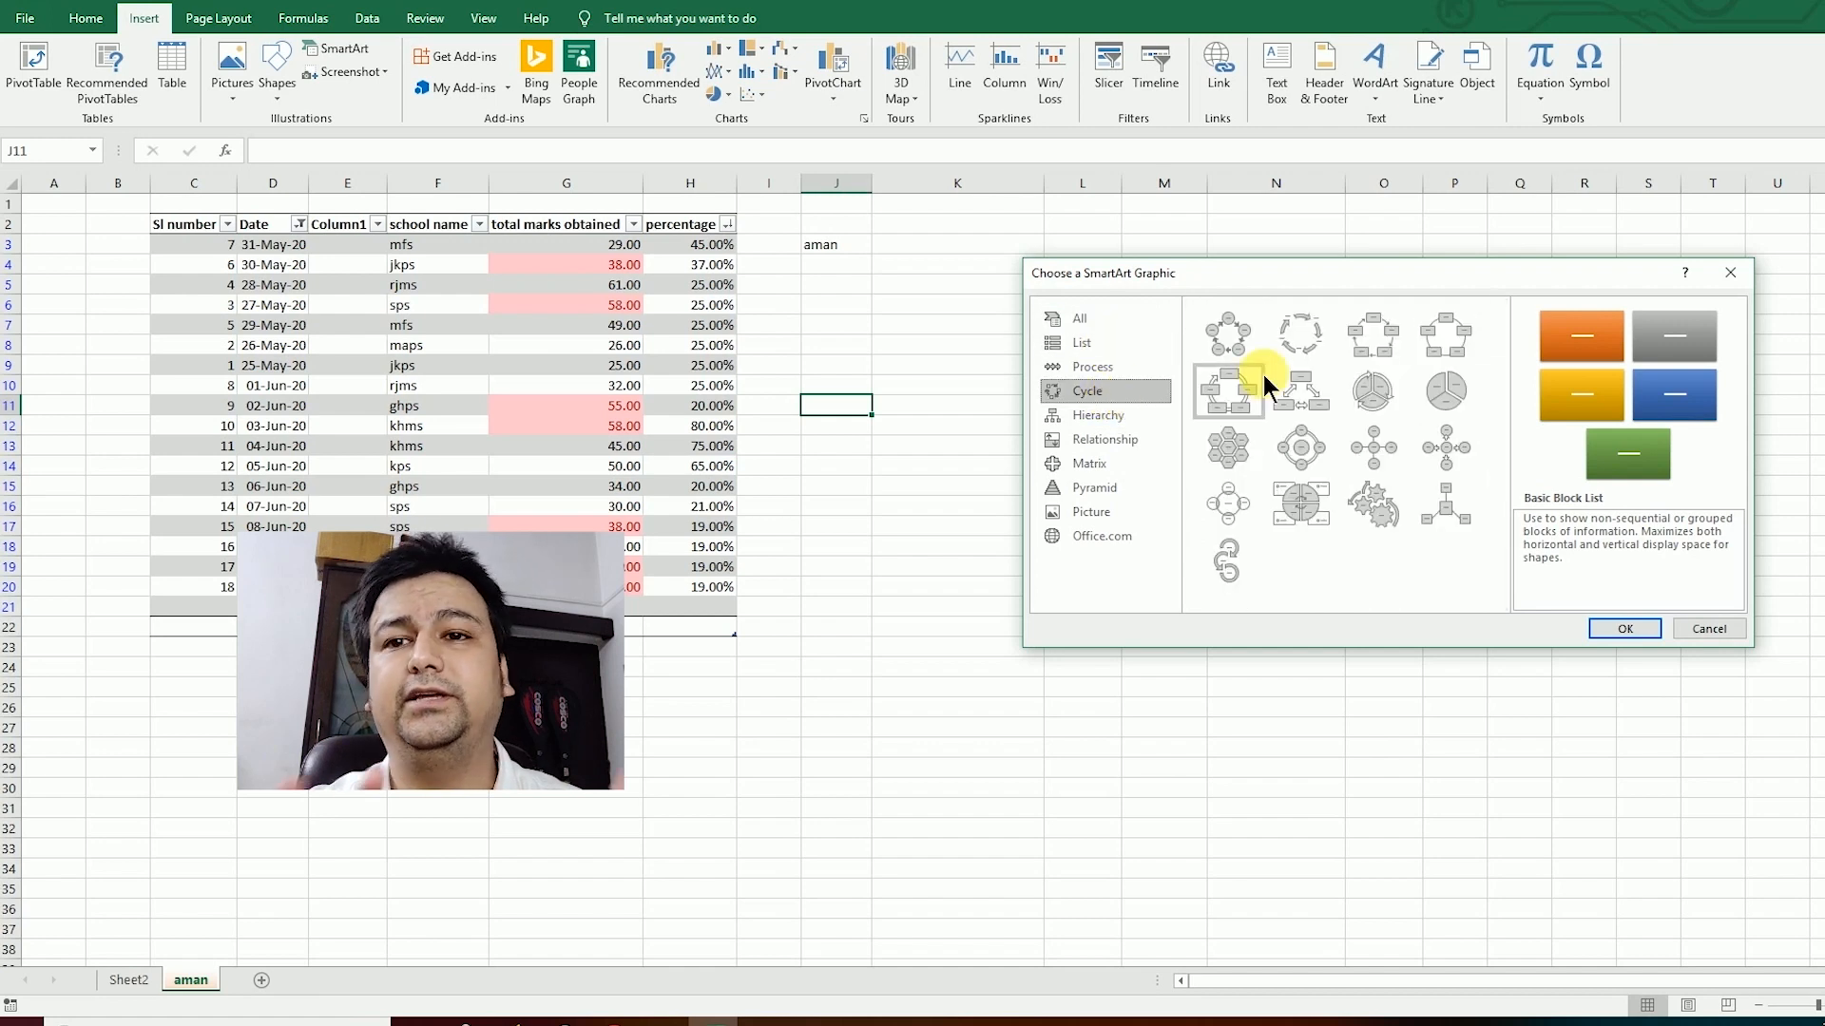
left_click(1155, 370)
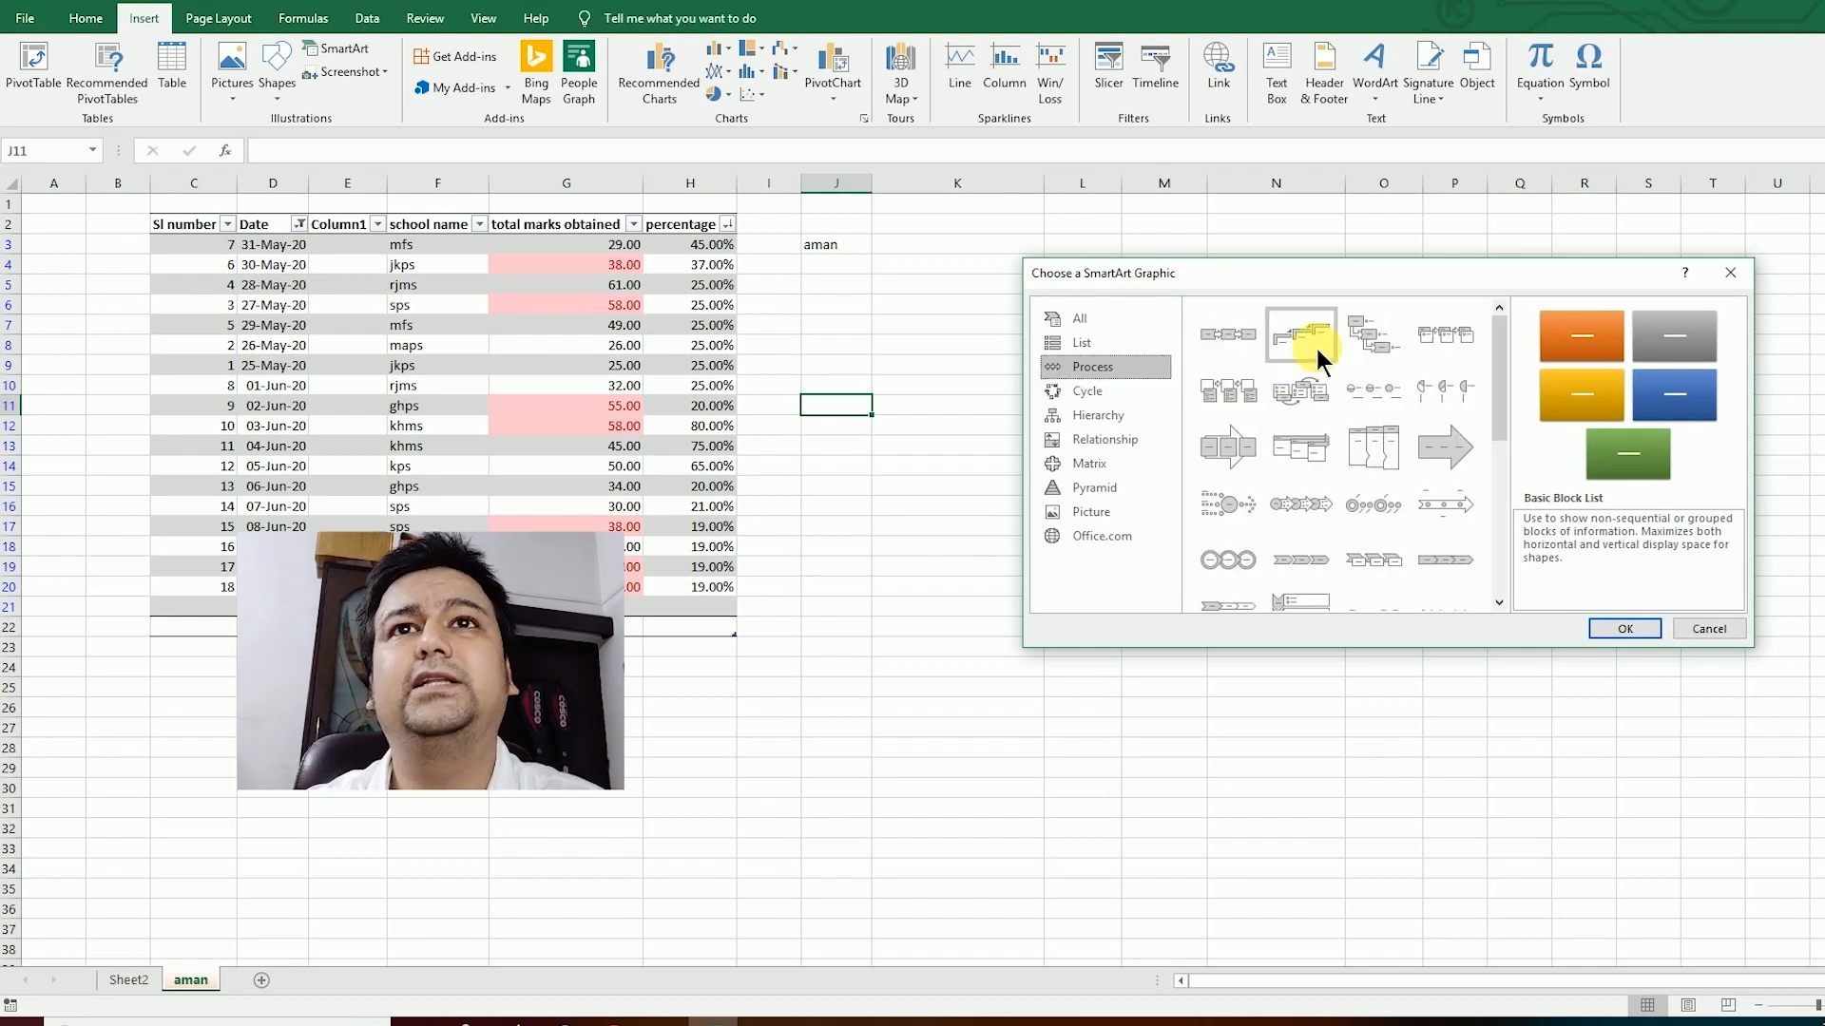
double_click(1376, 350)
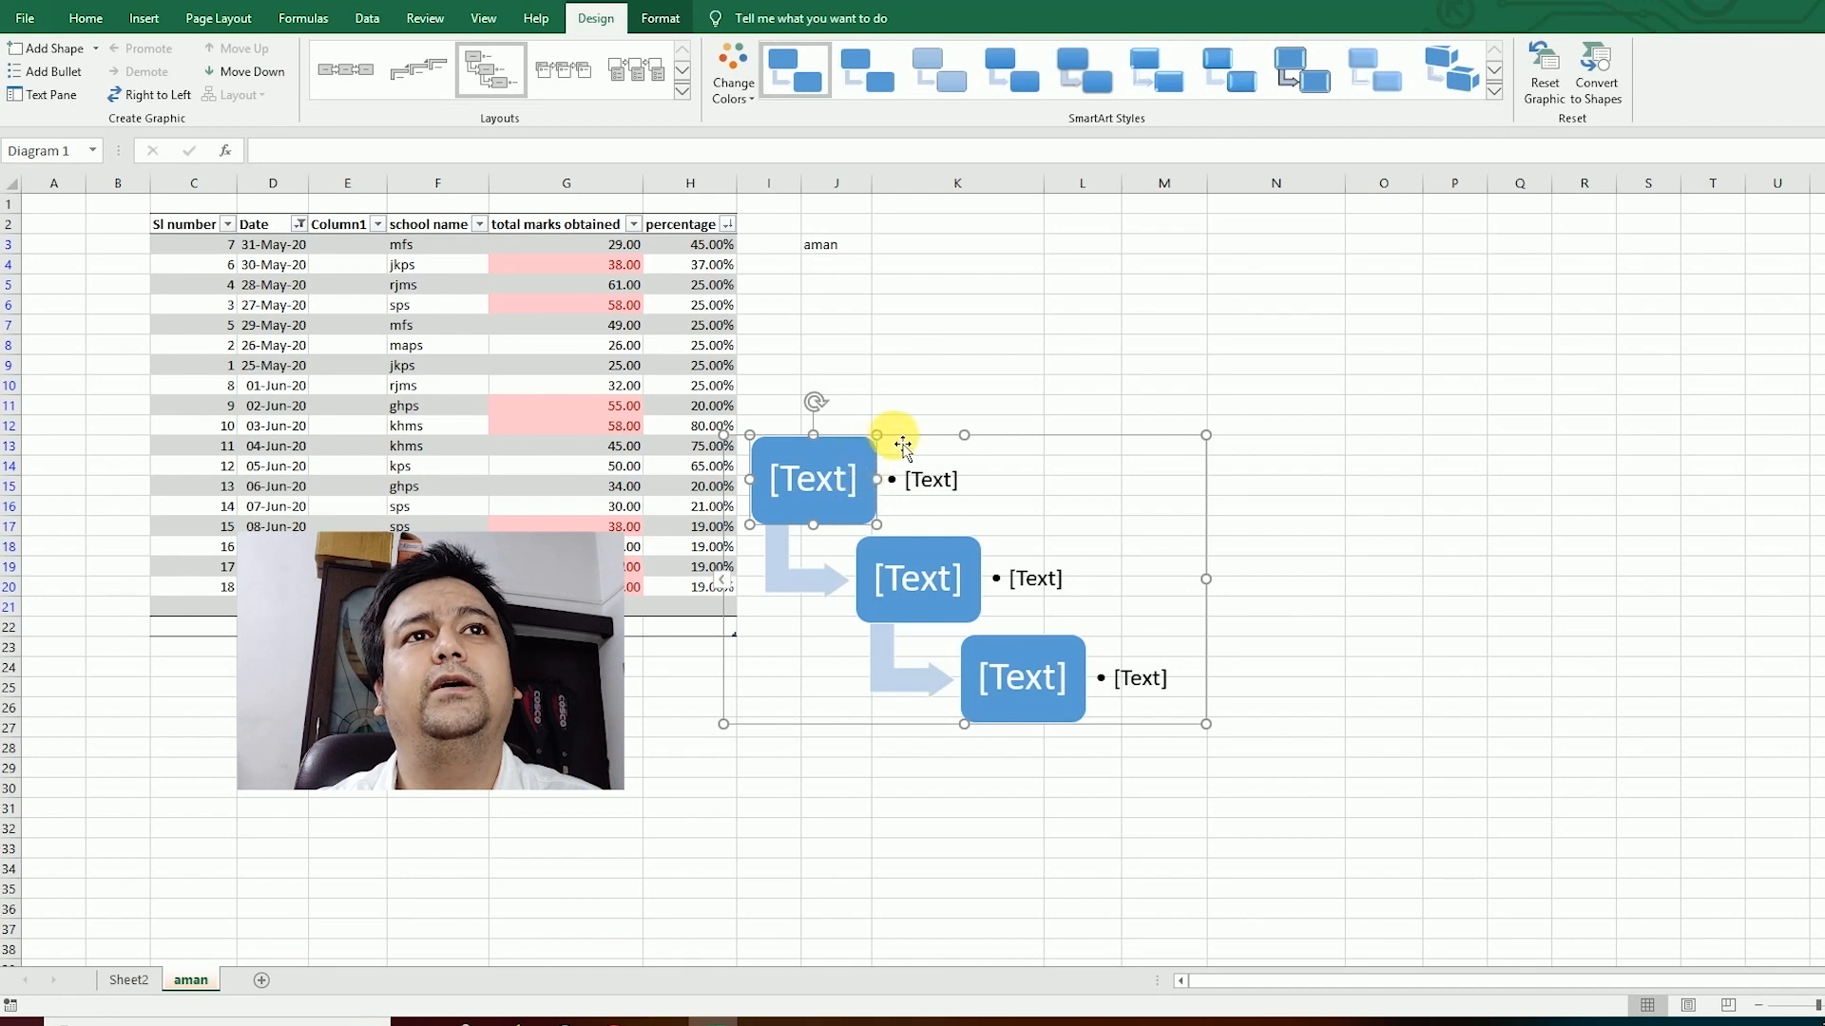
left_click_drag(893, 432, 1311, 350)
left_click(1302, 354)
left_click(1383, 325)
left_click(1366, 357)
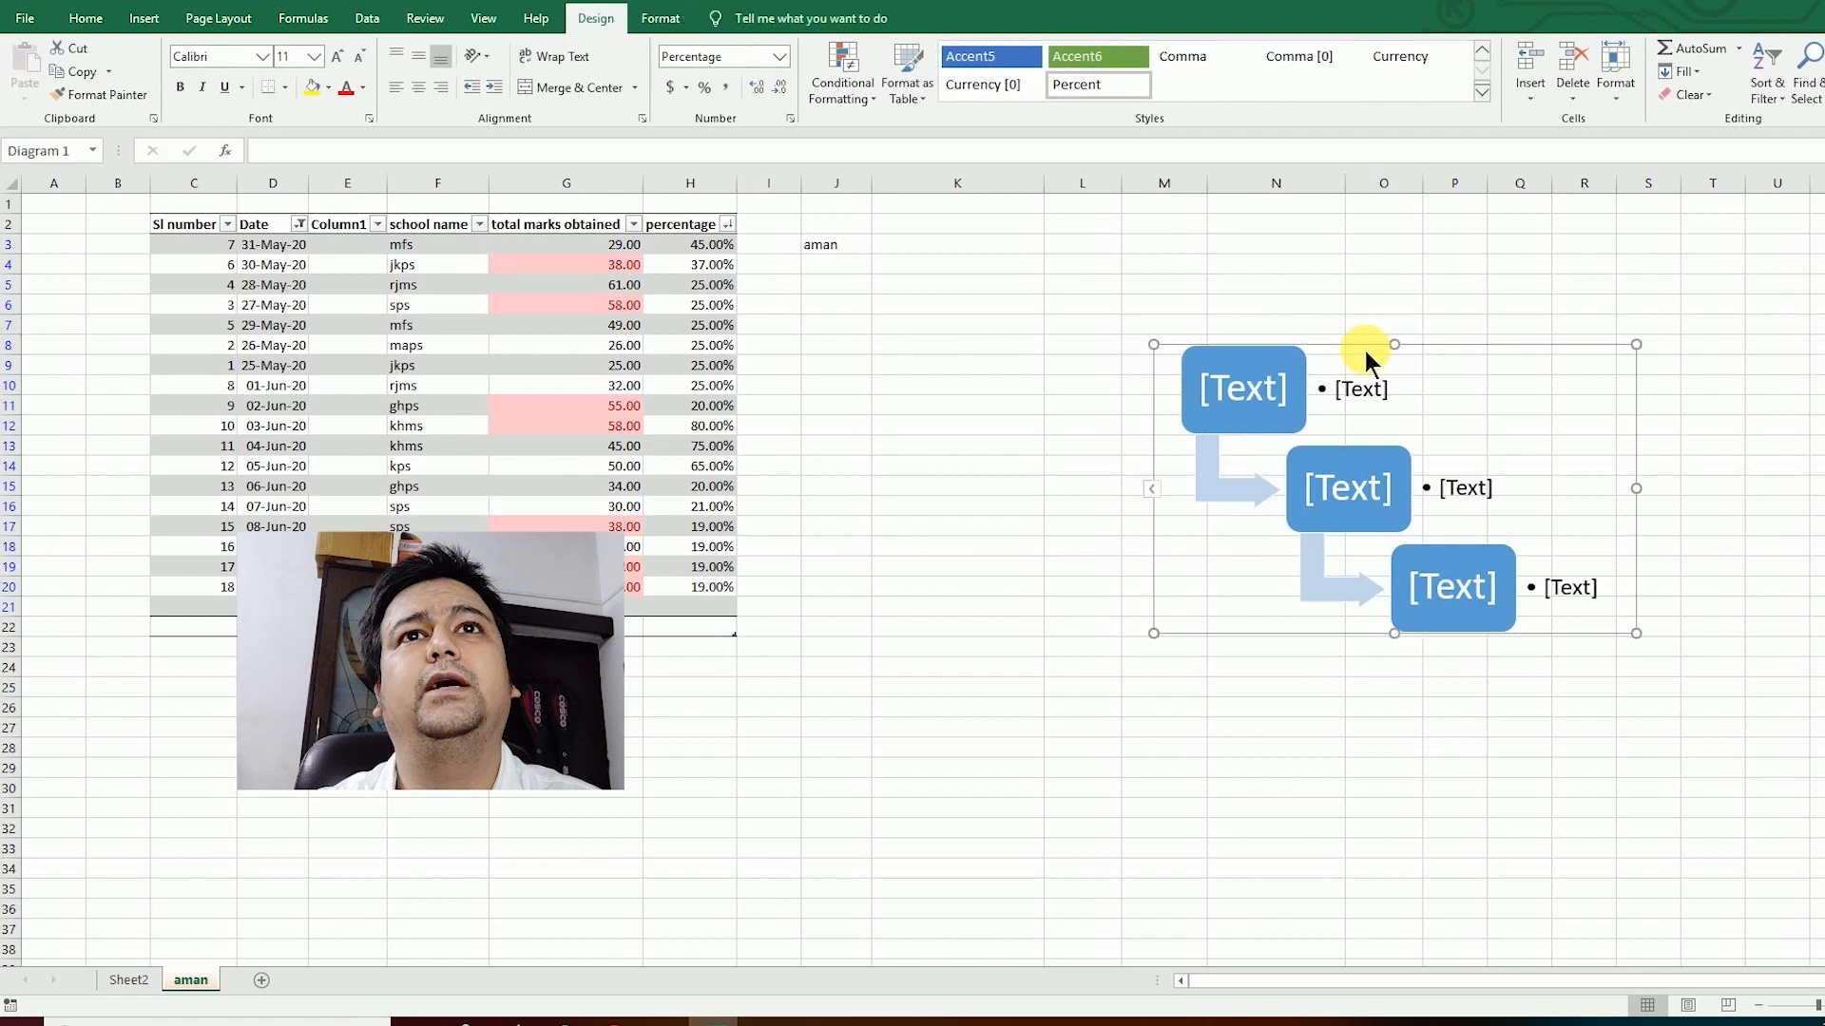
Step: Show the SmartArt's text pane and enter "open" as the first item with the sub-item "door"
right_click(1348, 347)
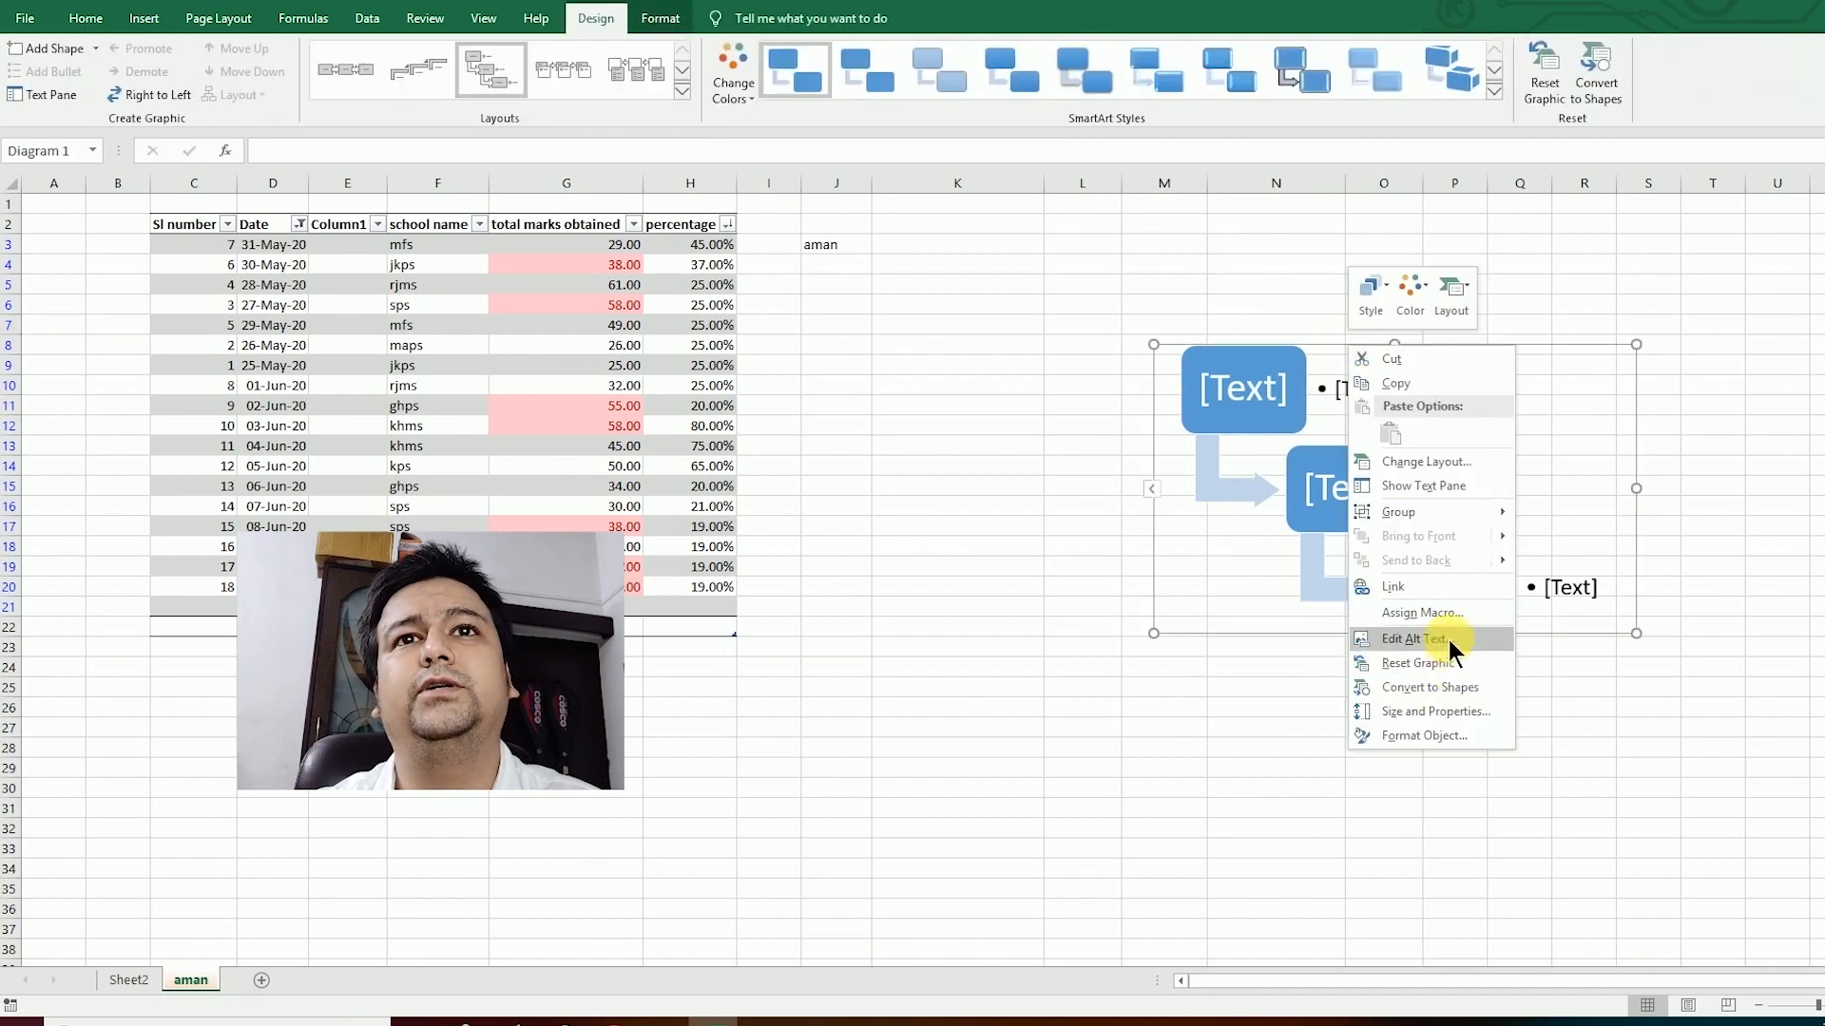
left_click(1480, 496)
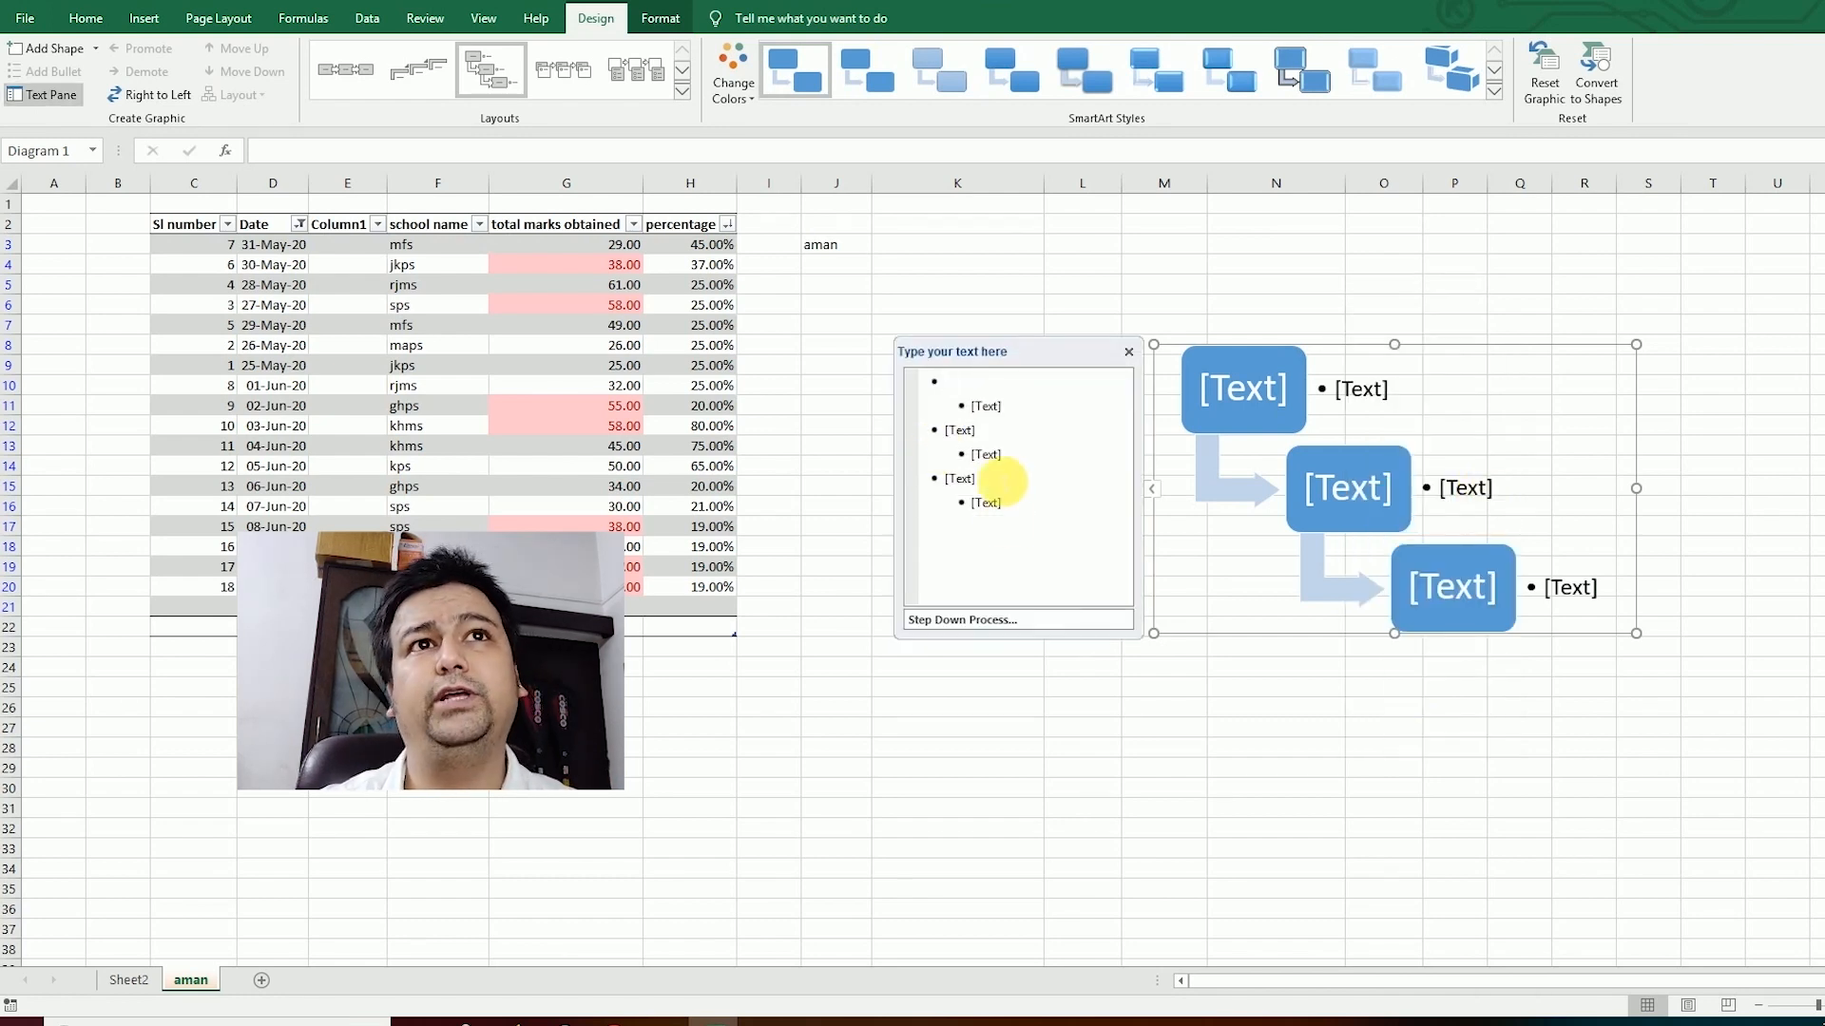
left_click(955, 383)
type("open")
left_click(973, 410)
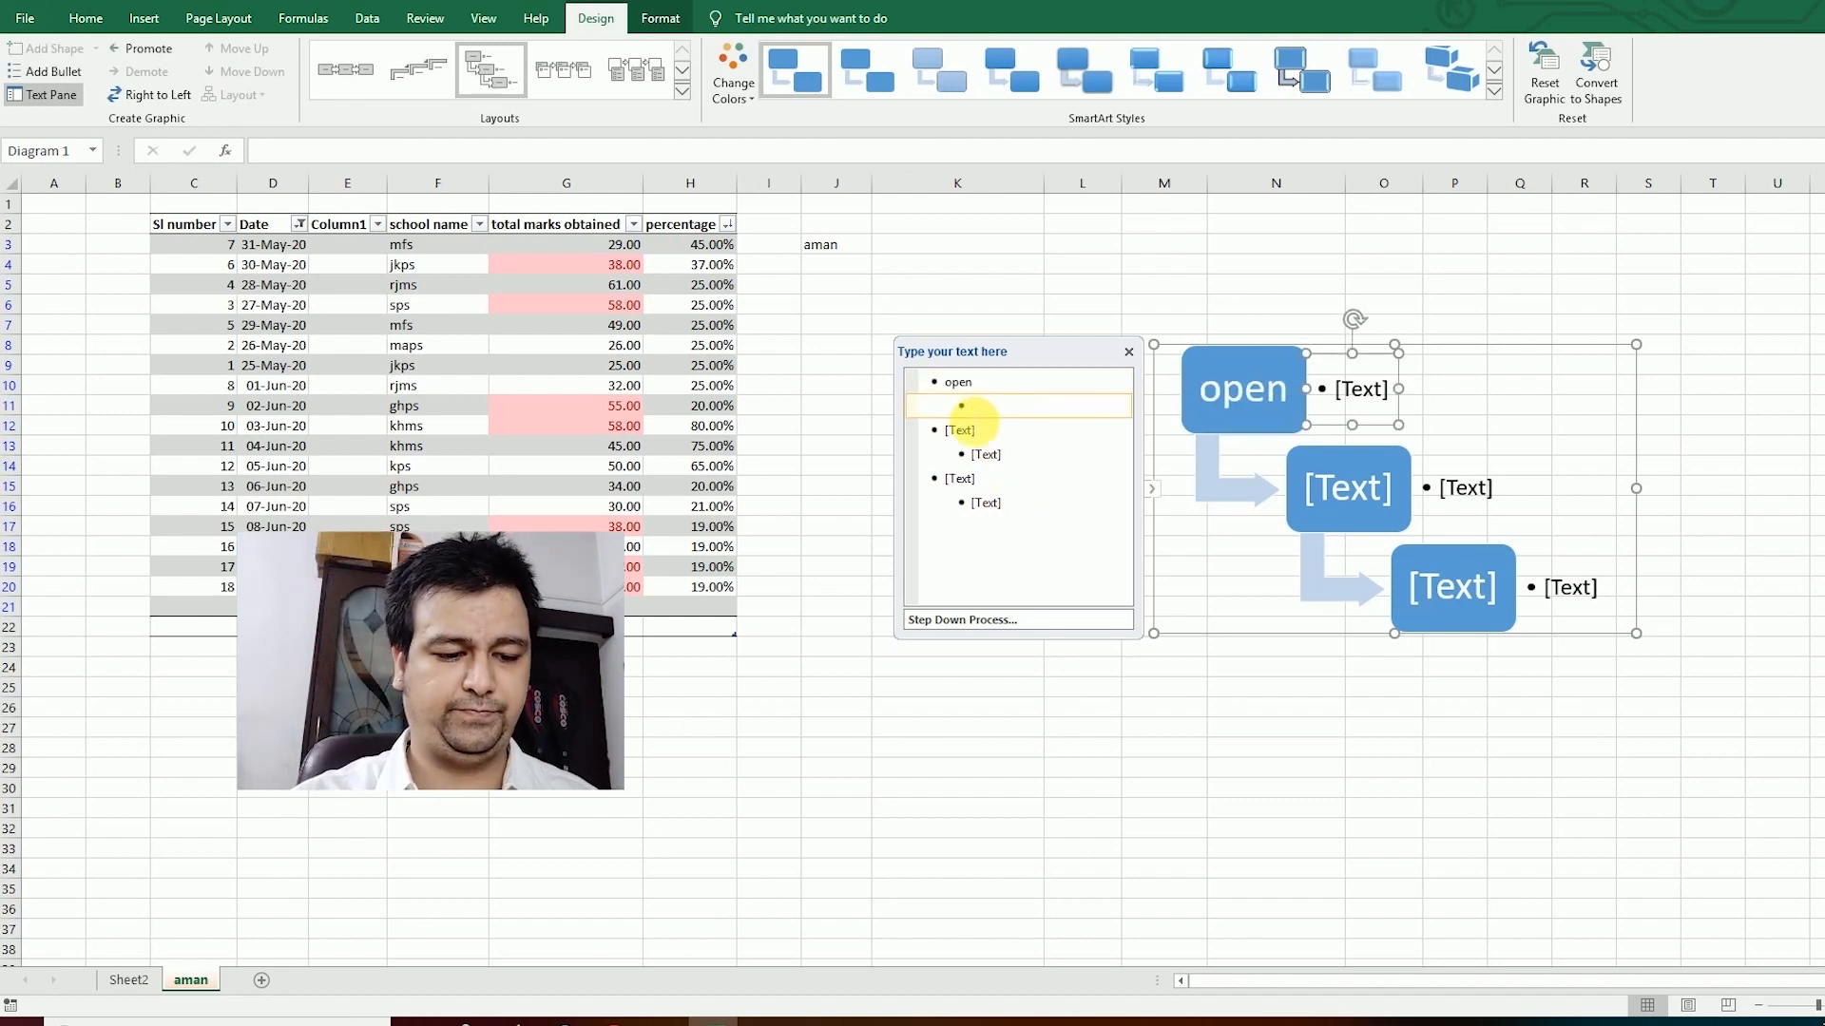
type("door")
Step: Fill the second SmartArt item with "enter" and "the room", and the third with "switch on" and "the light"
left_click(979, 433)
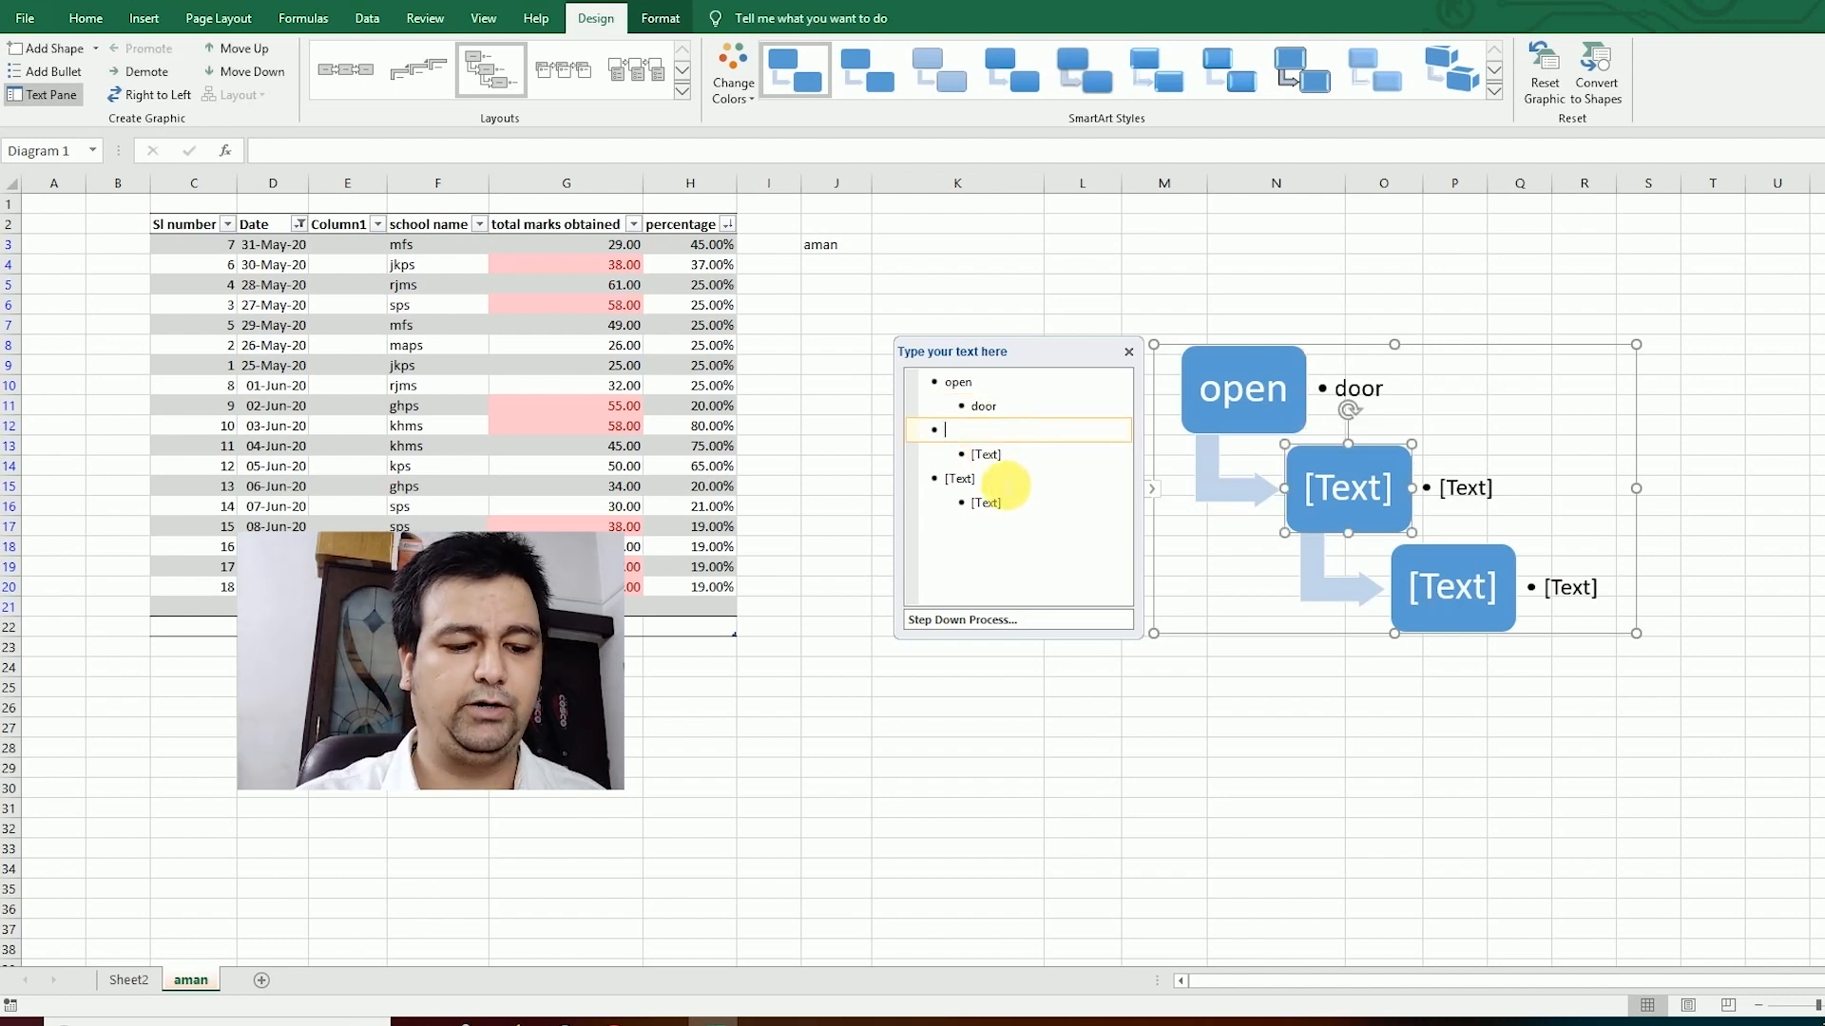
type("enter")
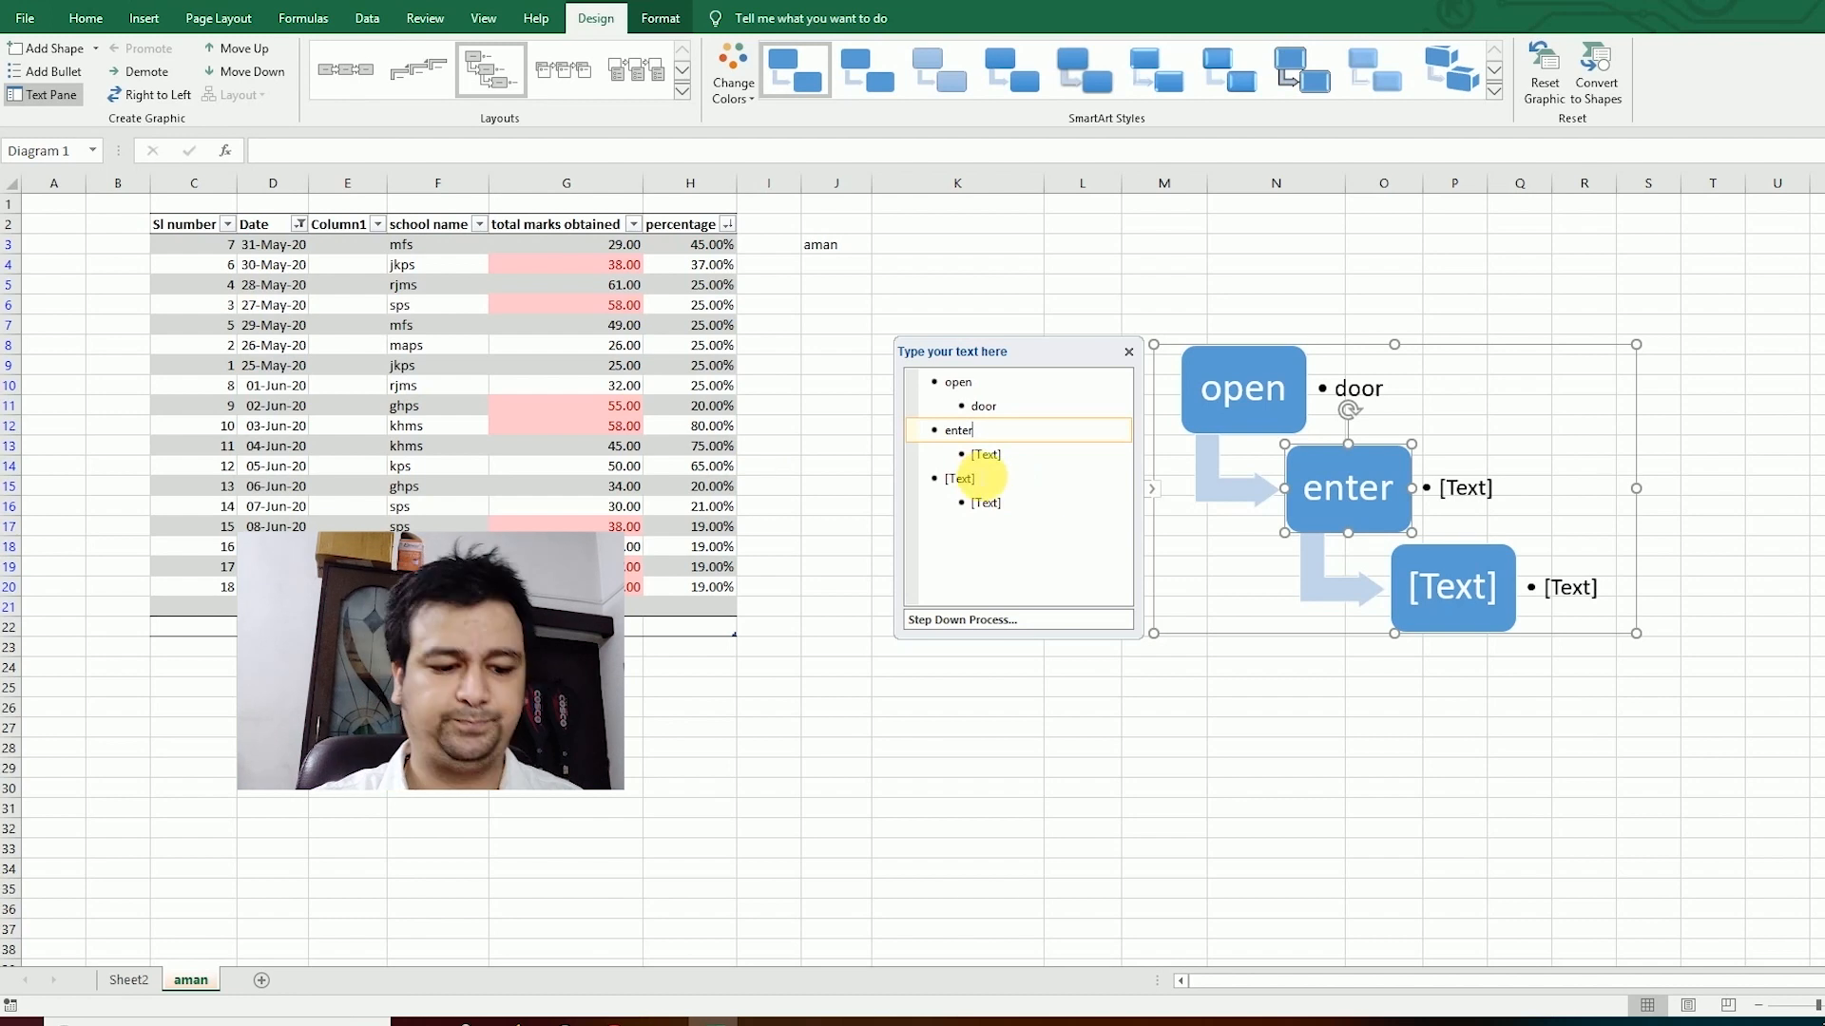
key("Down")
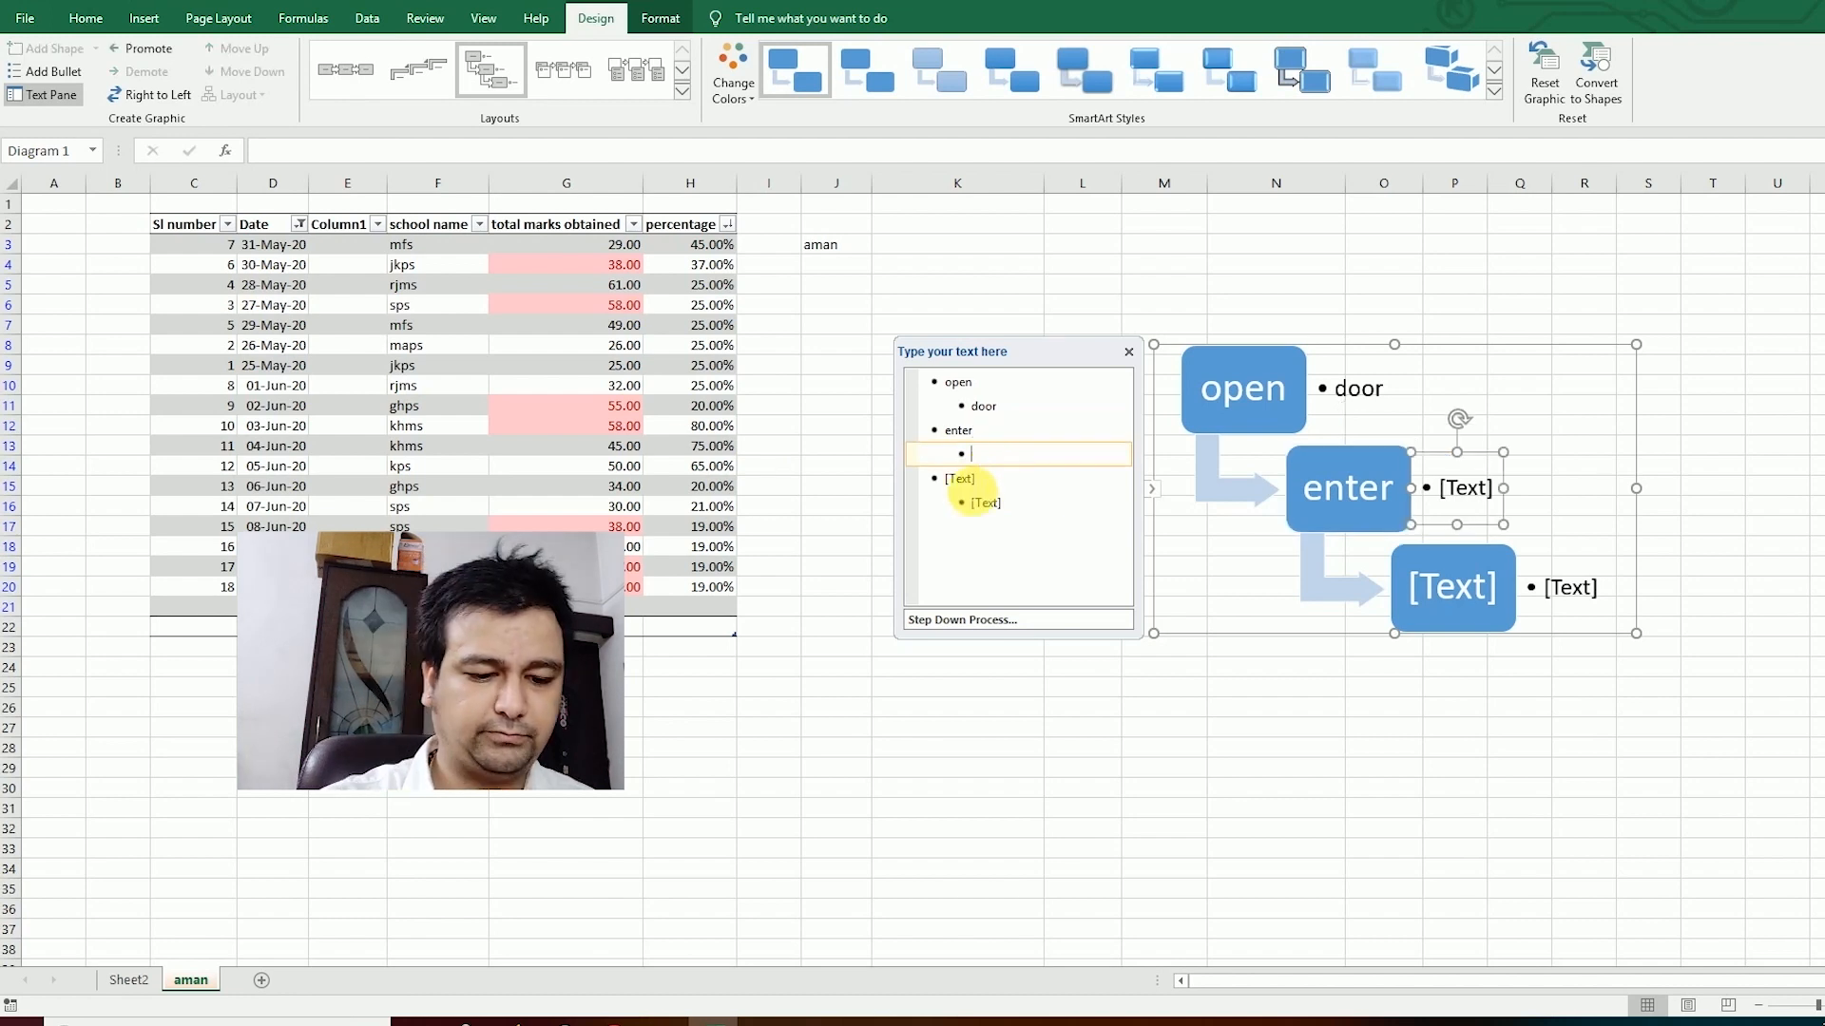
type("the room")
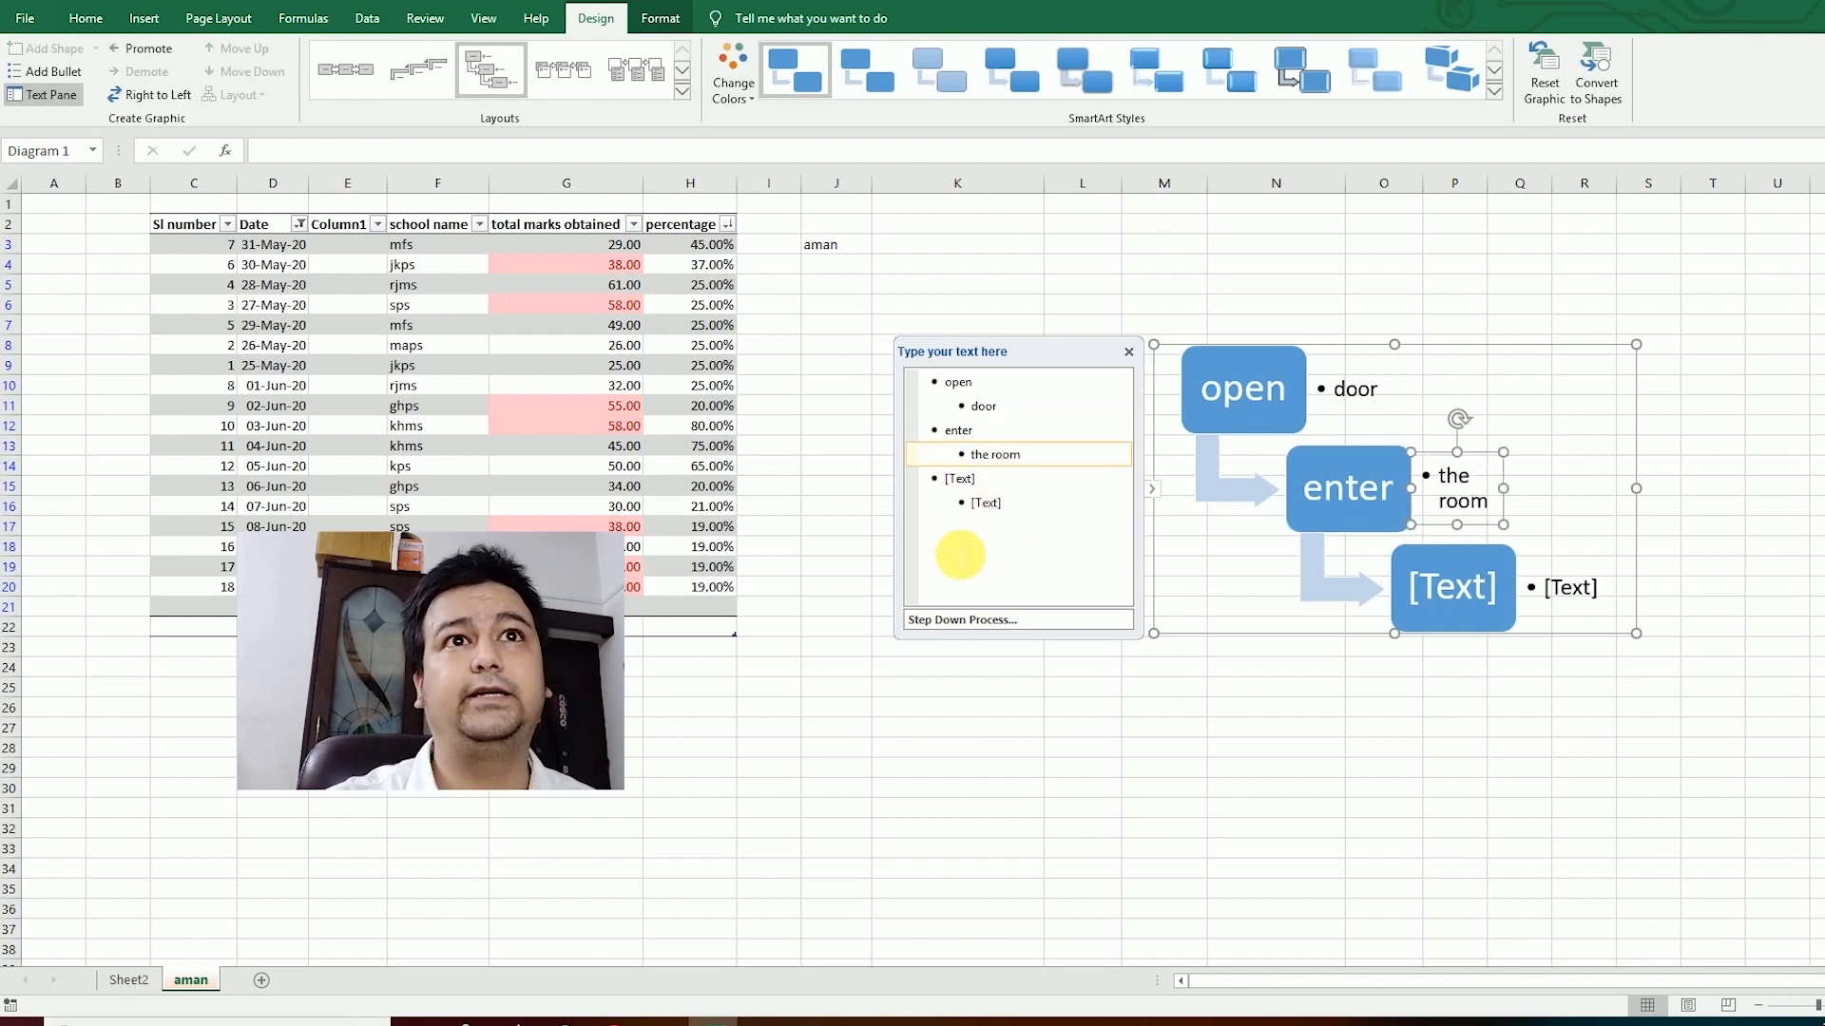
left_click(991, 484)
type("switch on")
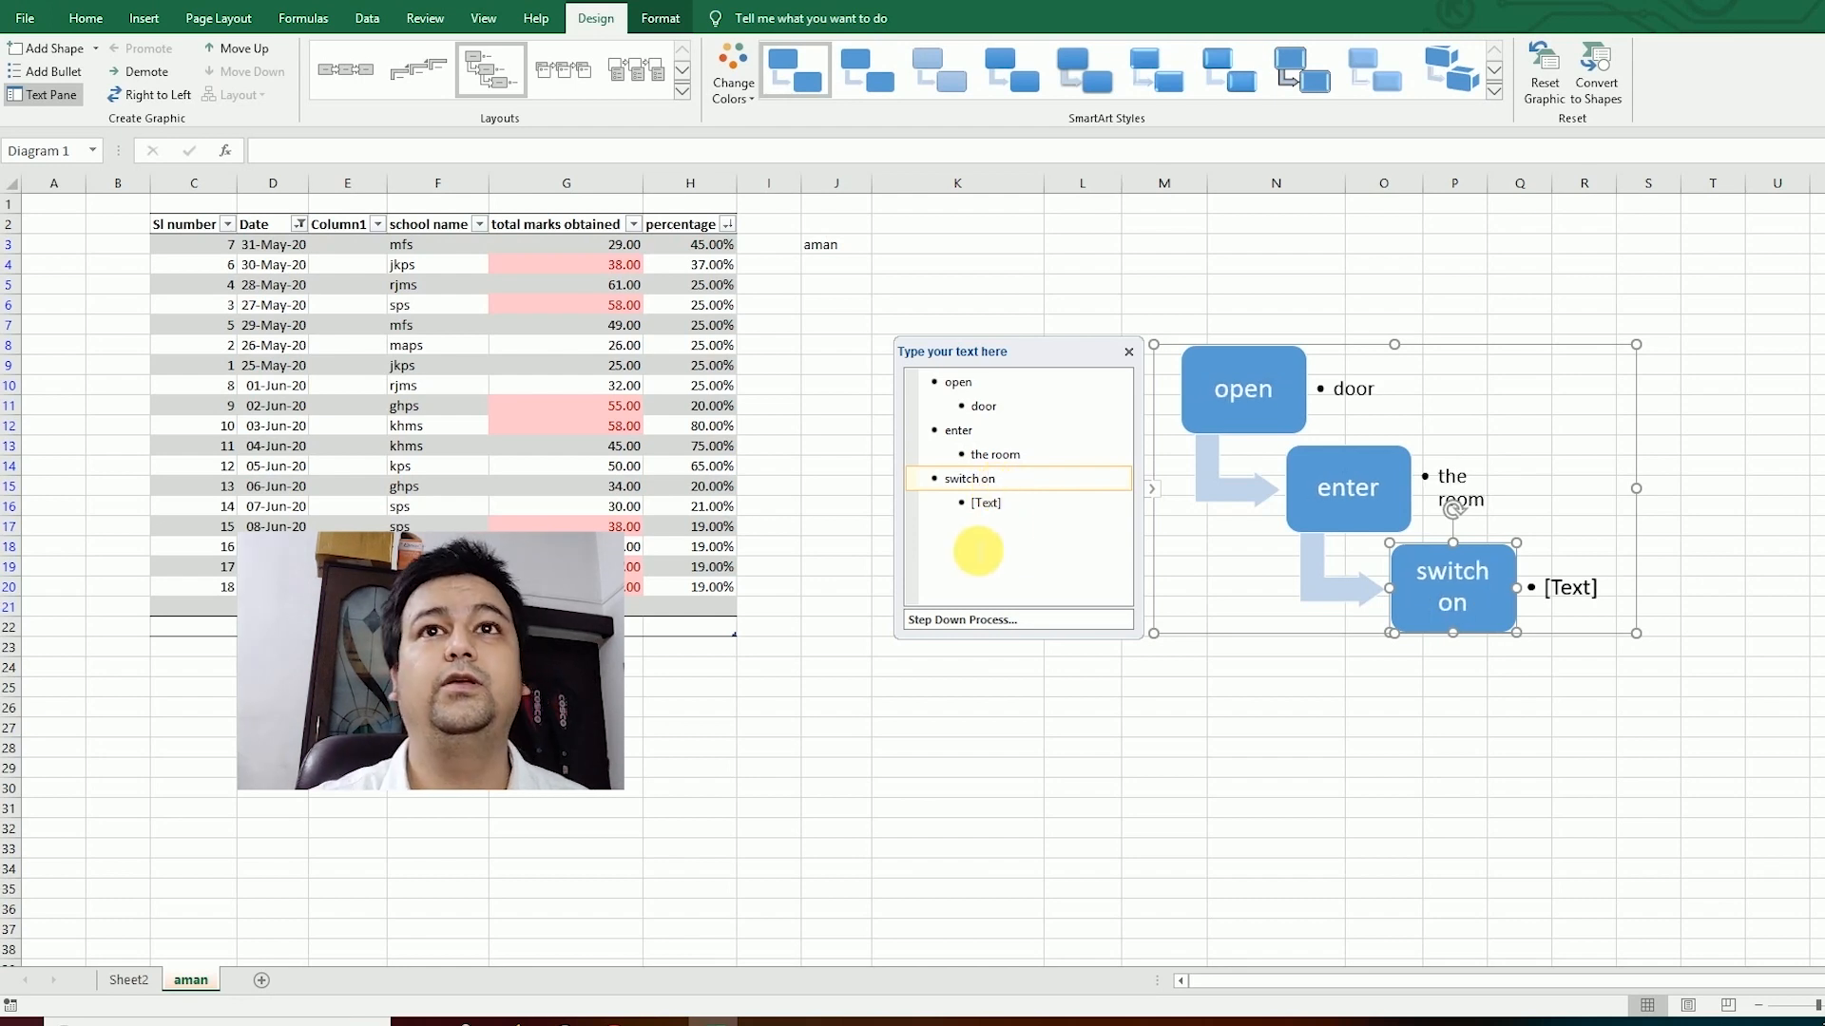
left_click(996, 504)
type("the light")
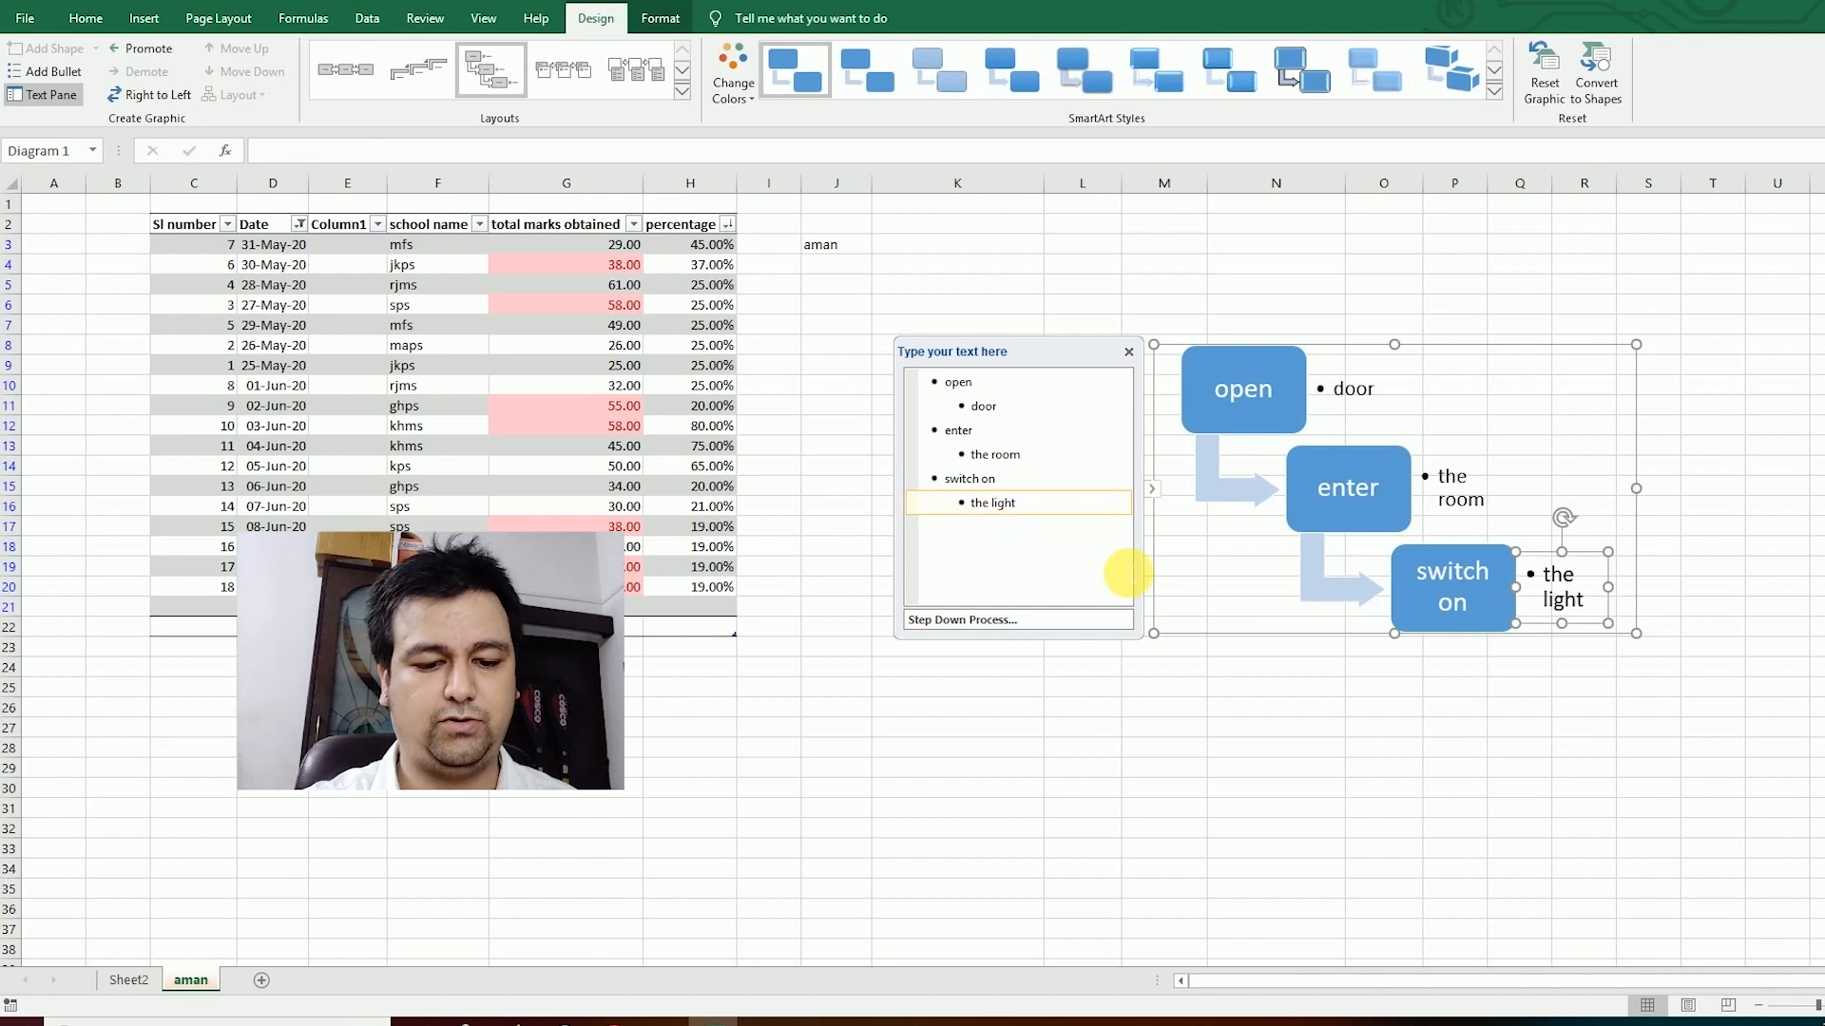
Step: Change the first SmartArt sub-item to "the door" and deselect the graphic
left_click(970, 406)
type("the")
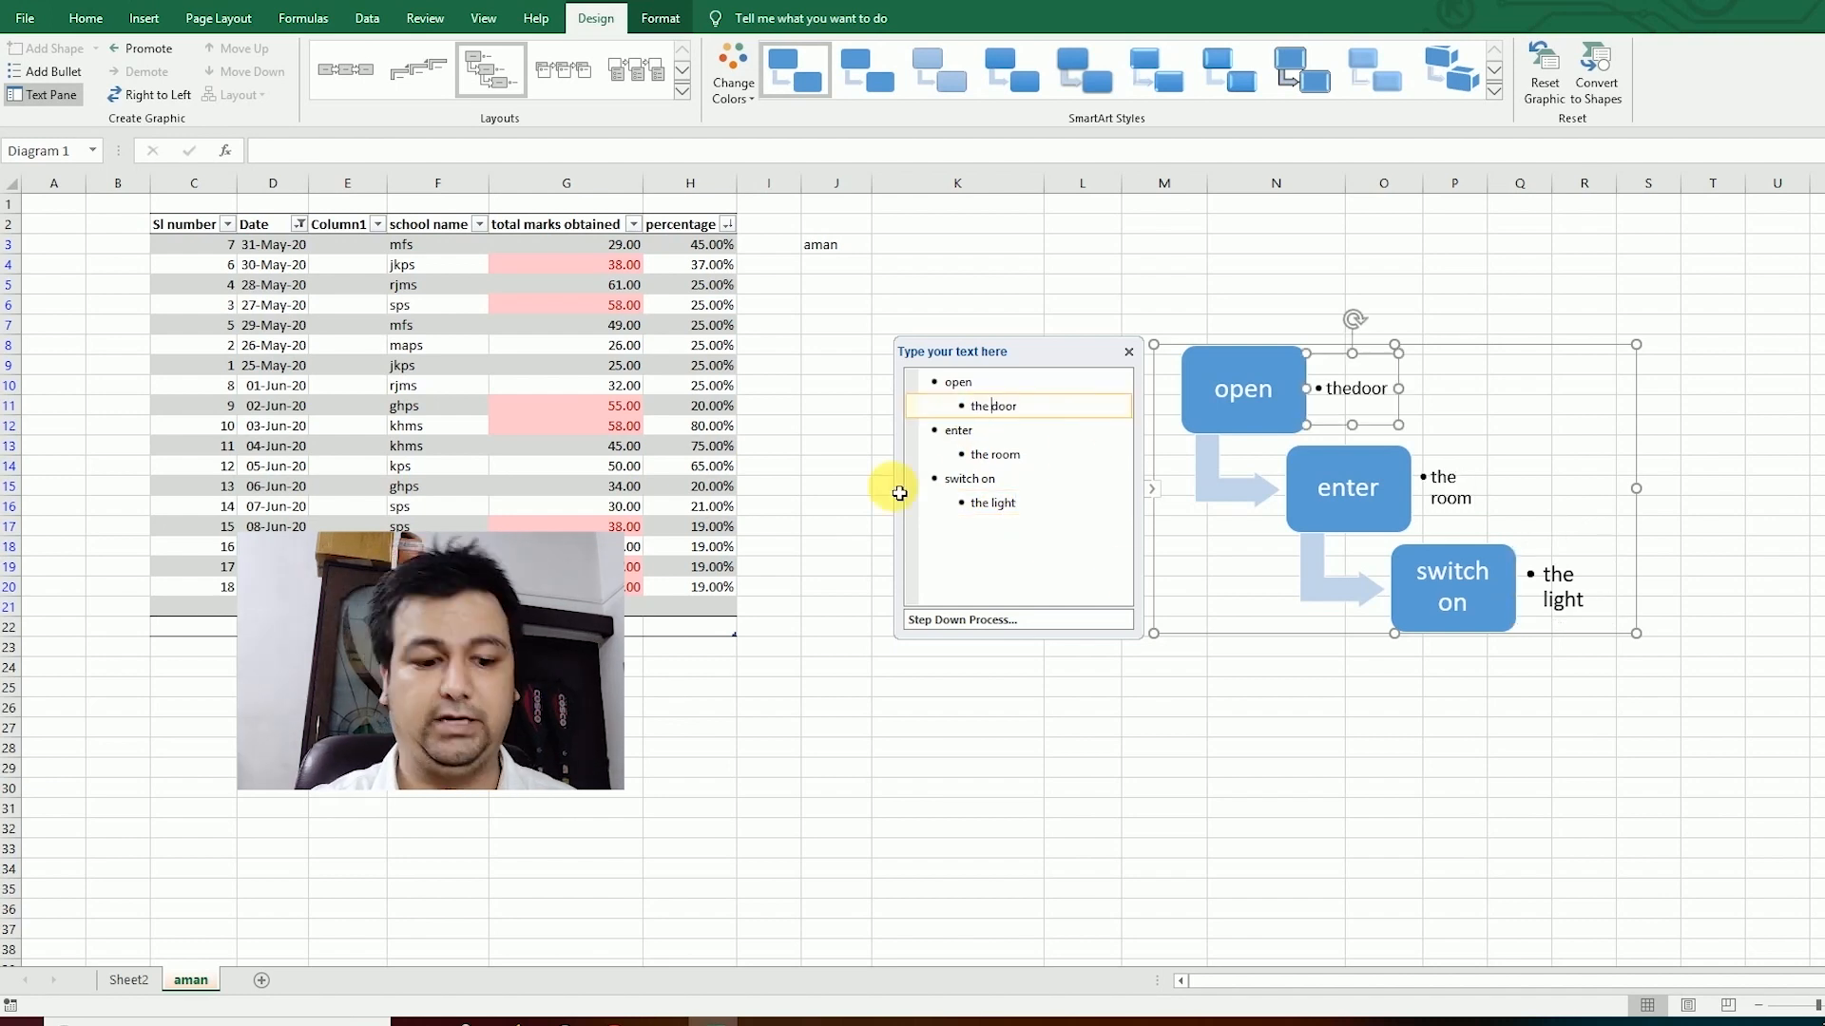
left_click(1627, 321)
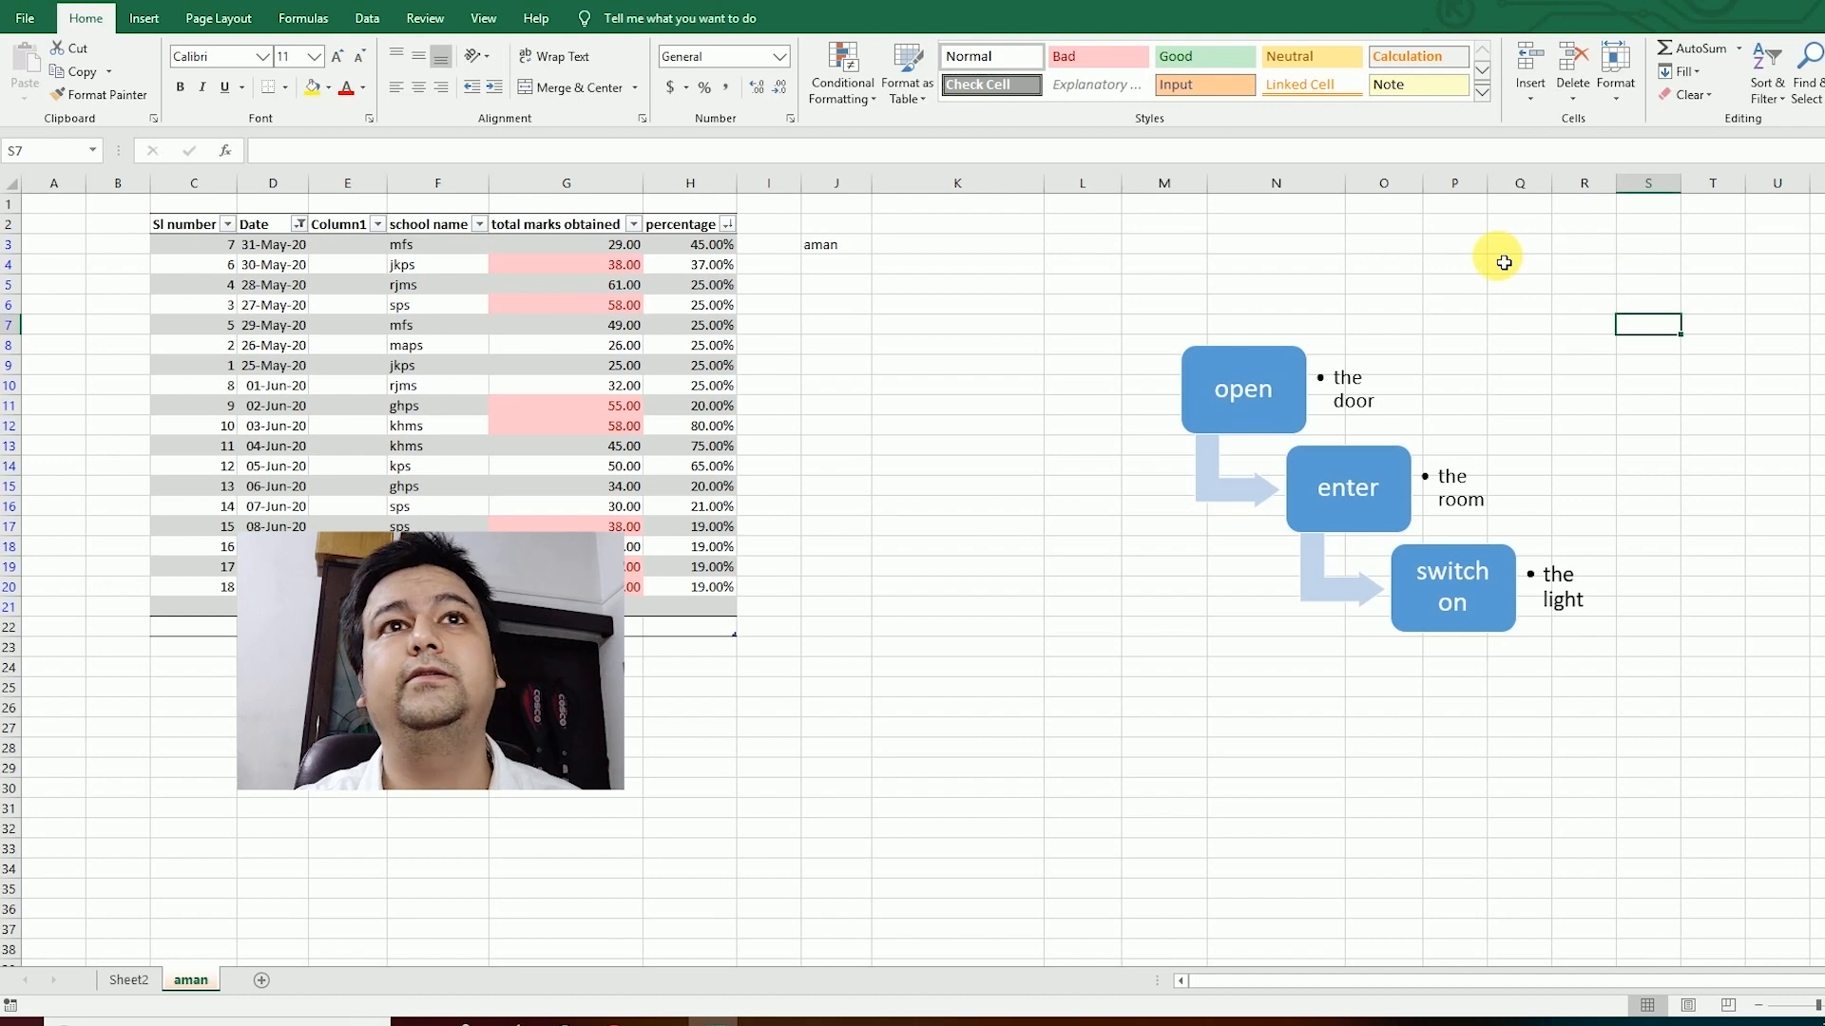
Step: Change the SmartArt's layout to Text Cycle from the Cycle category
left_click(1285, 342)
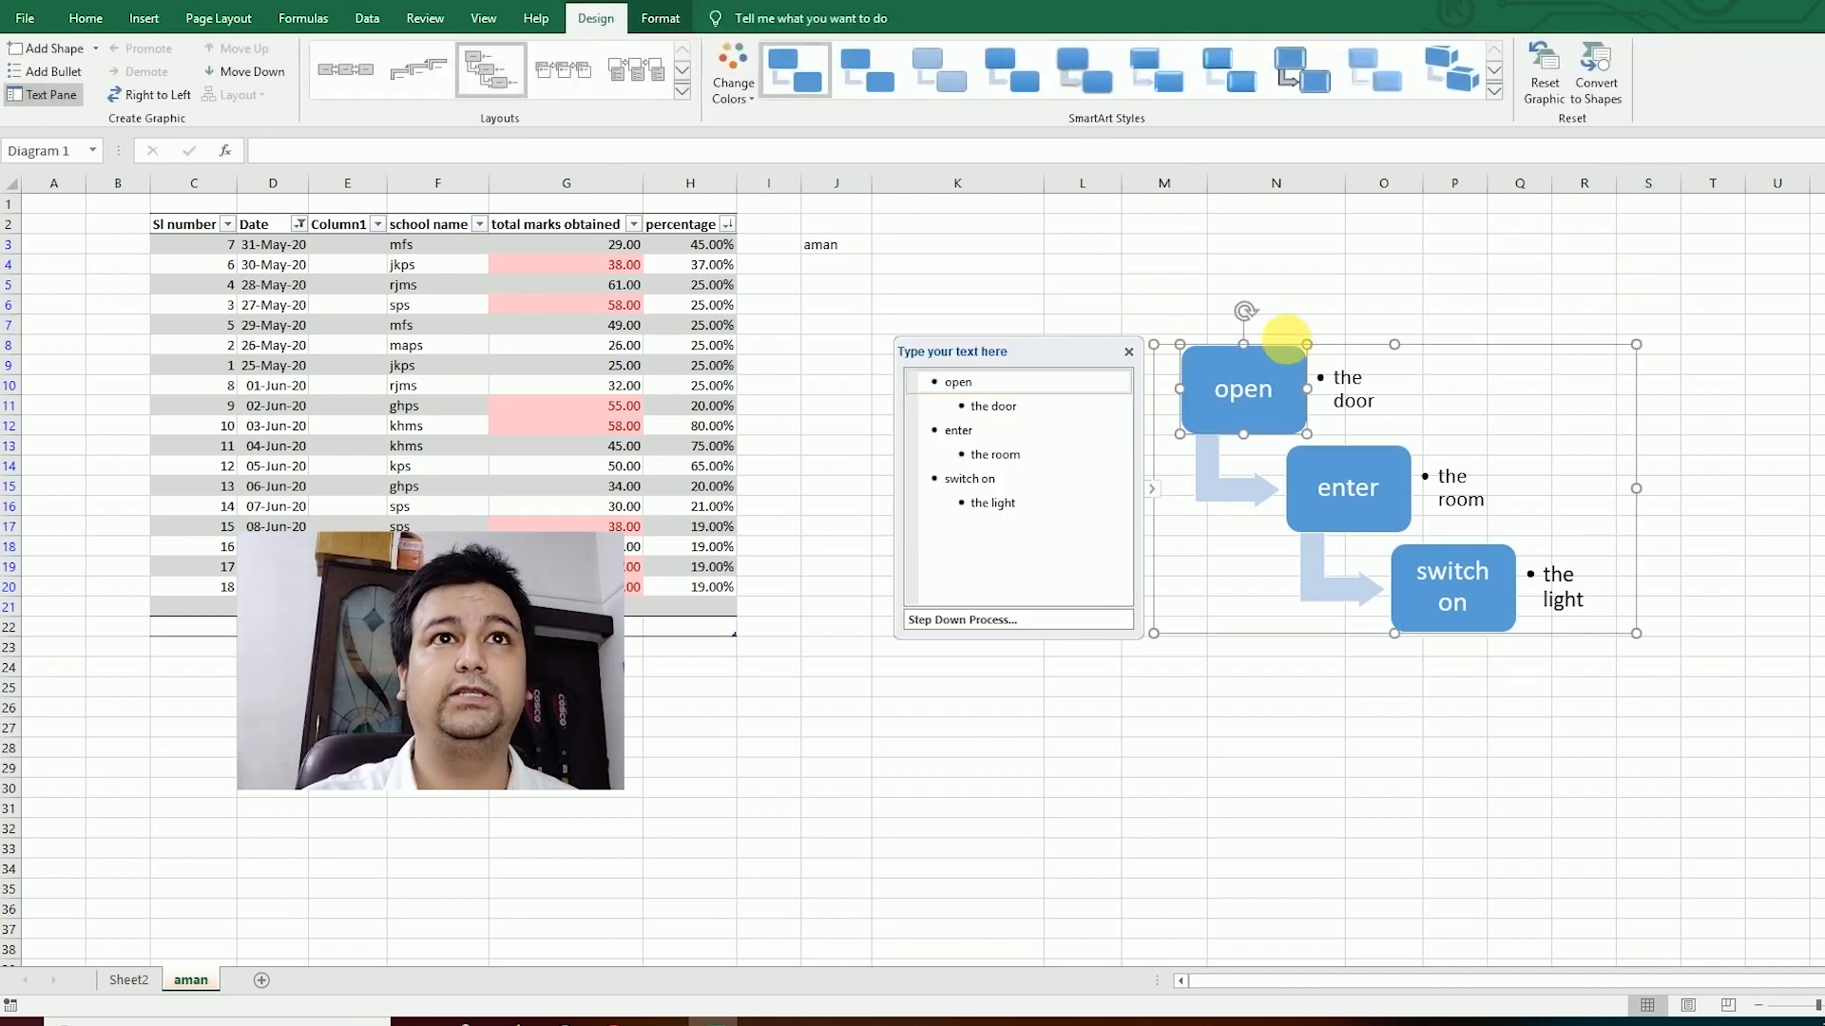
left_click(1295, 352)
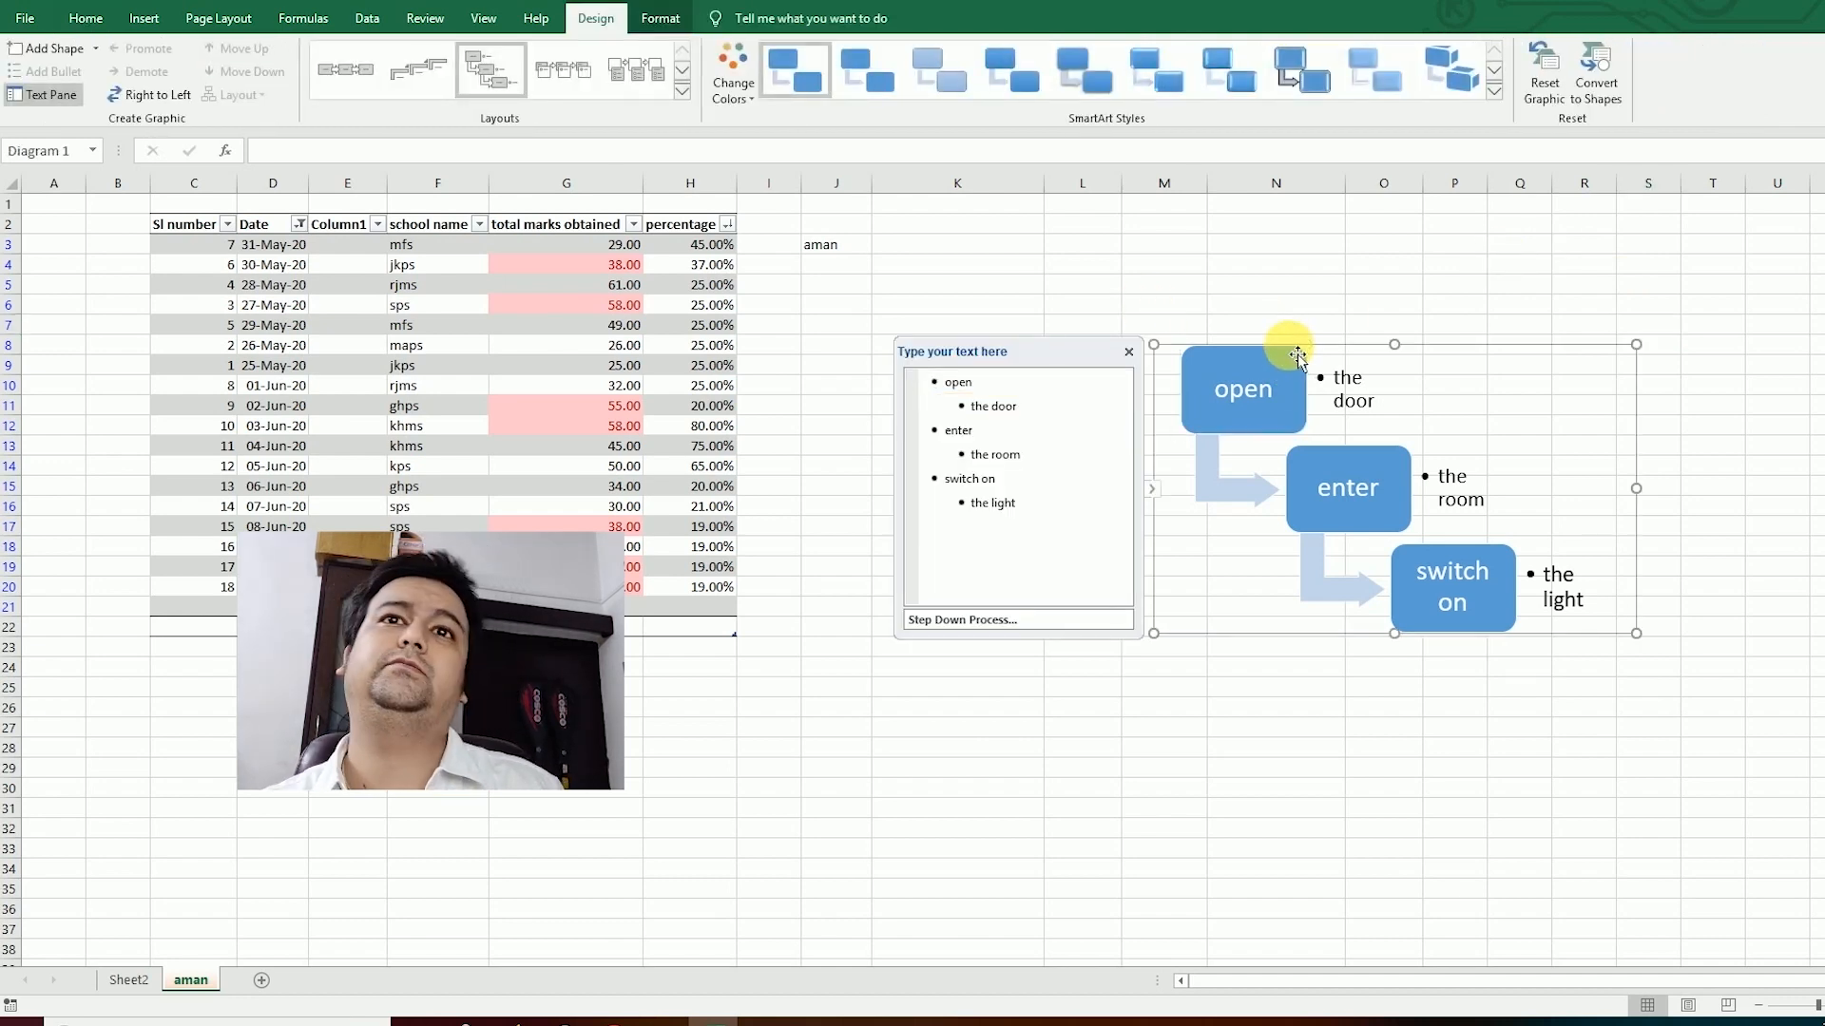
right_click(1291, 348)
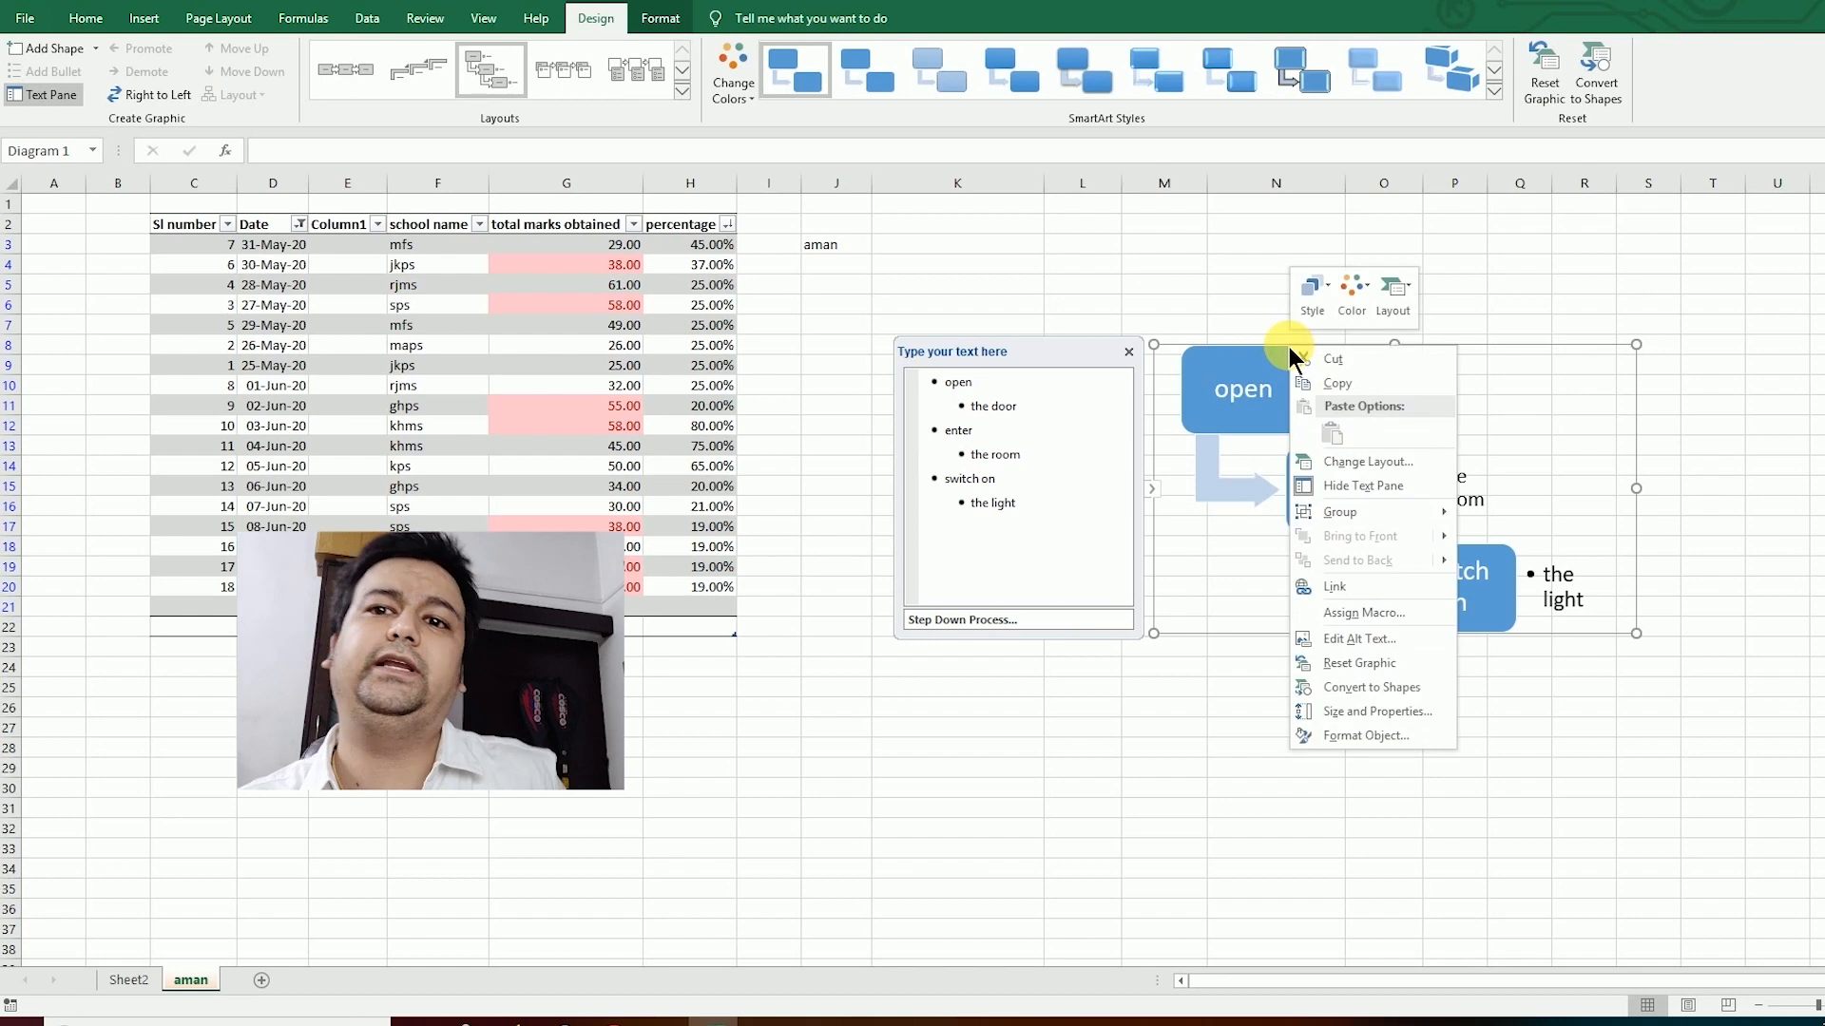
left_click(1408, 670)
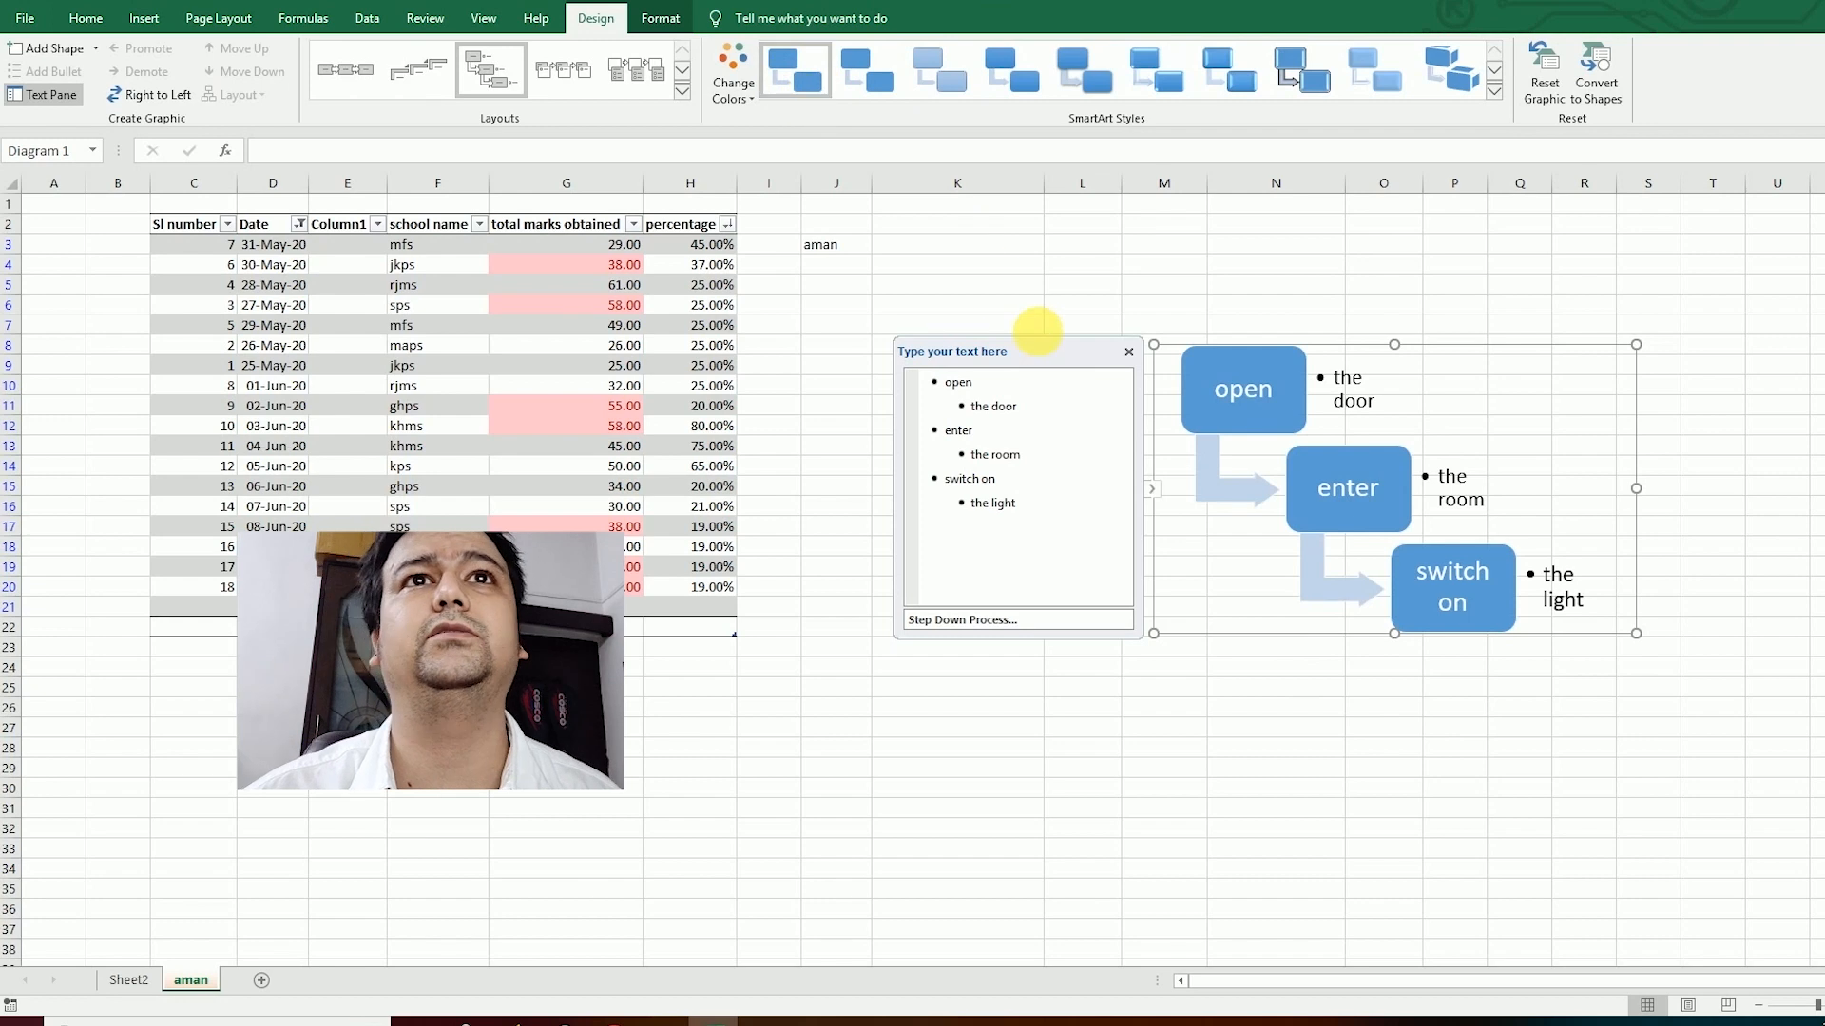
right_click(1274, 346)
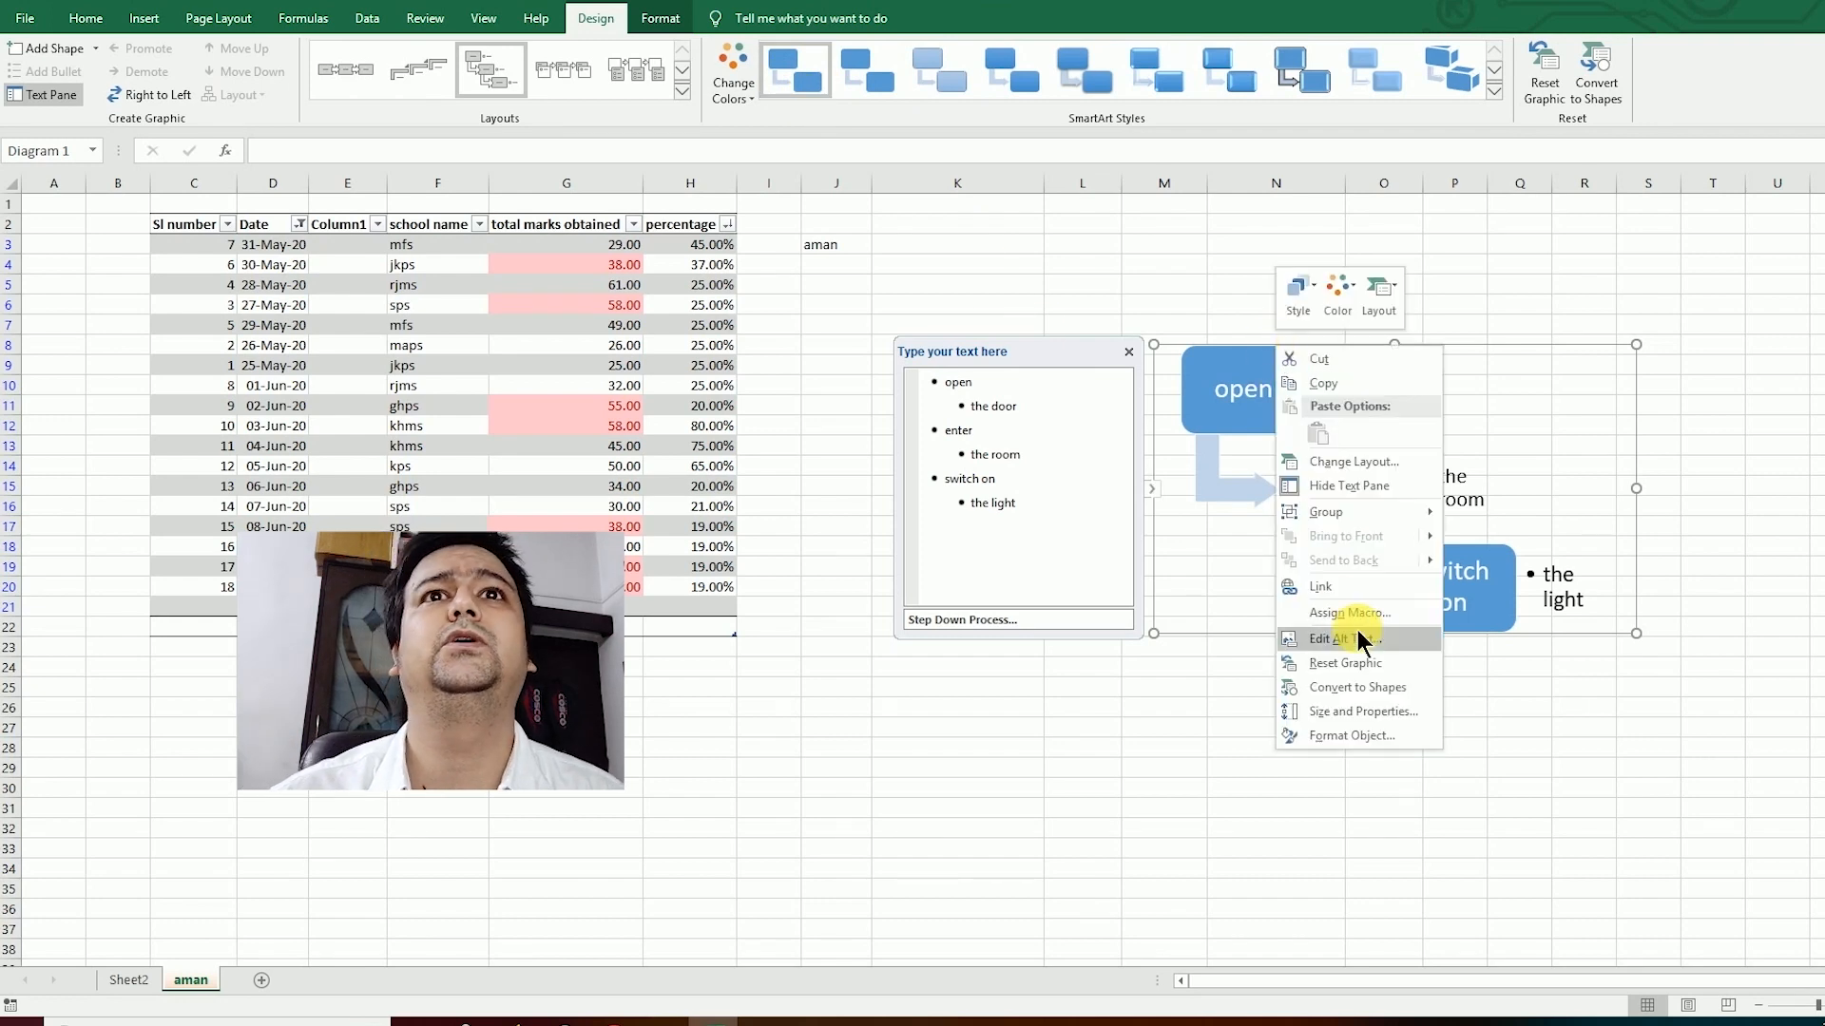
left_click(1410, 463)
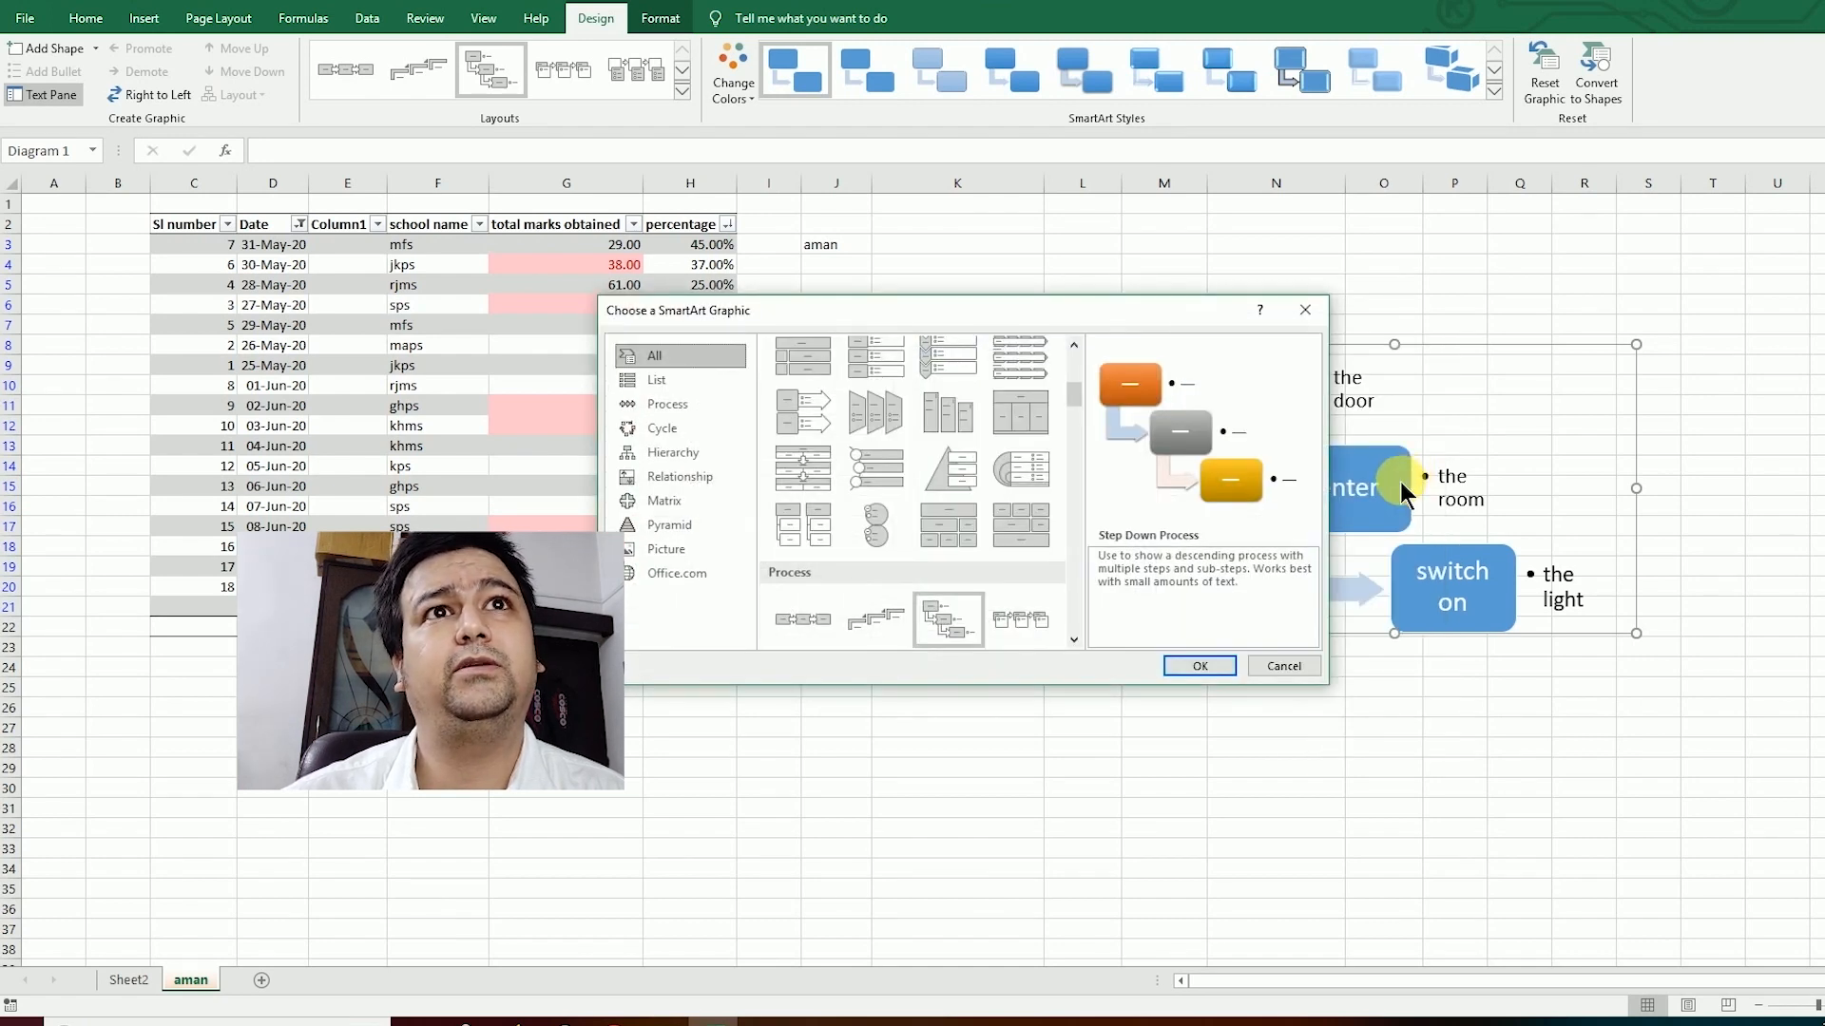
left_click(677, 427)
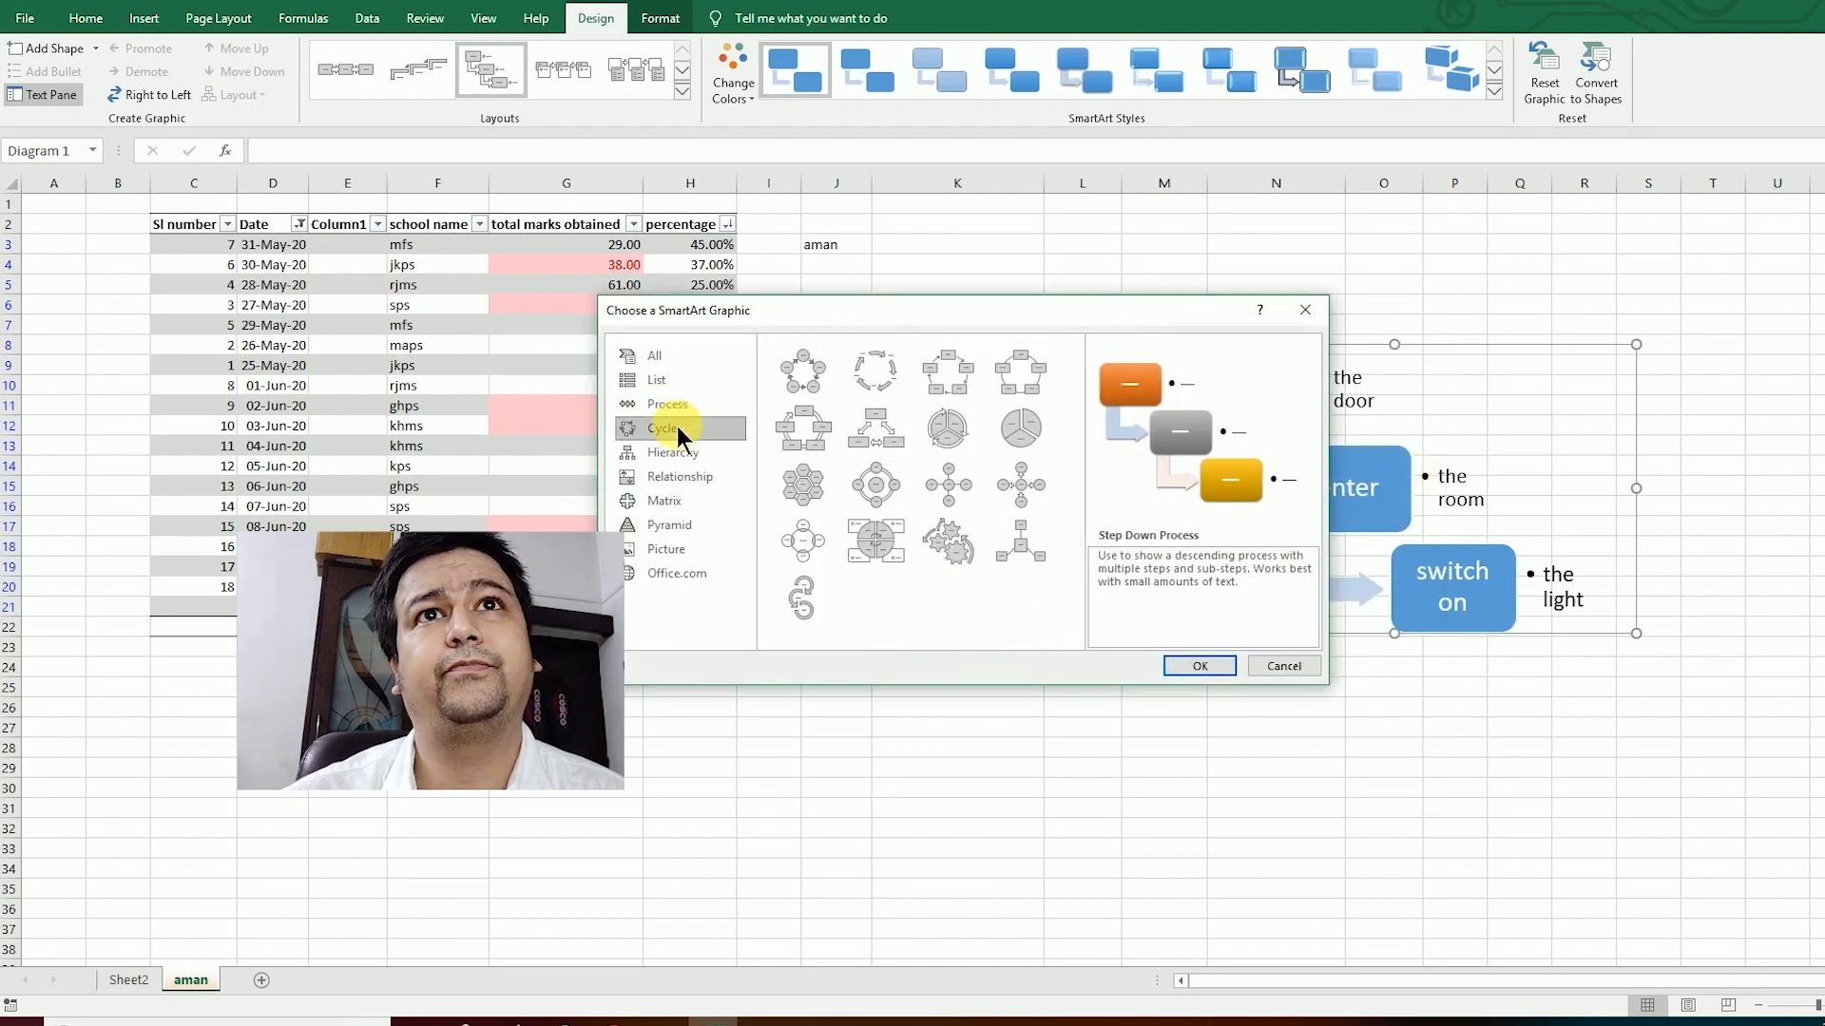
left_click(863, 375)
left_click(1205, 667)
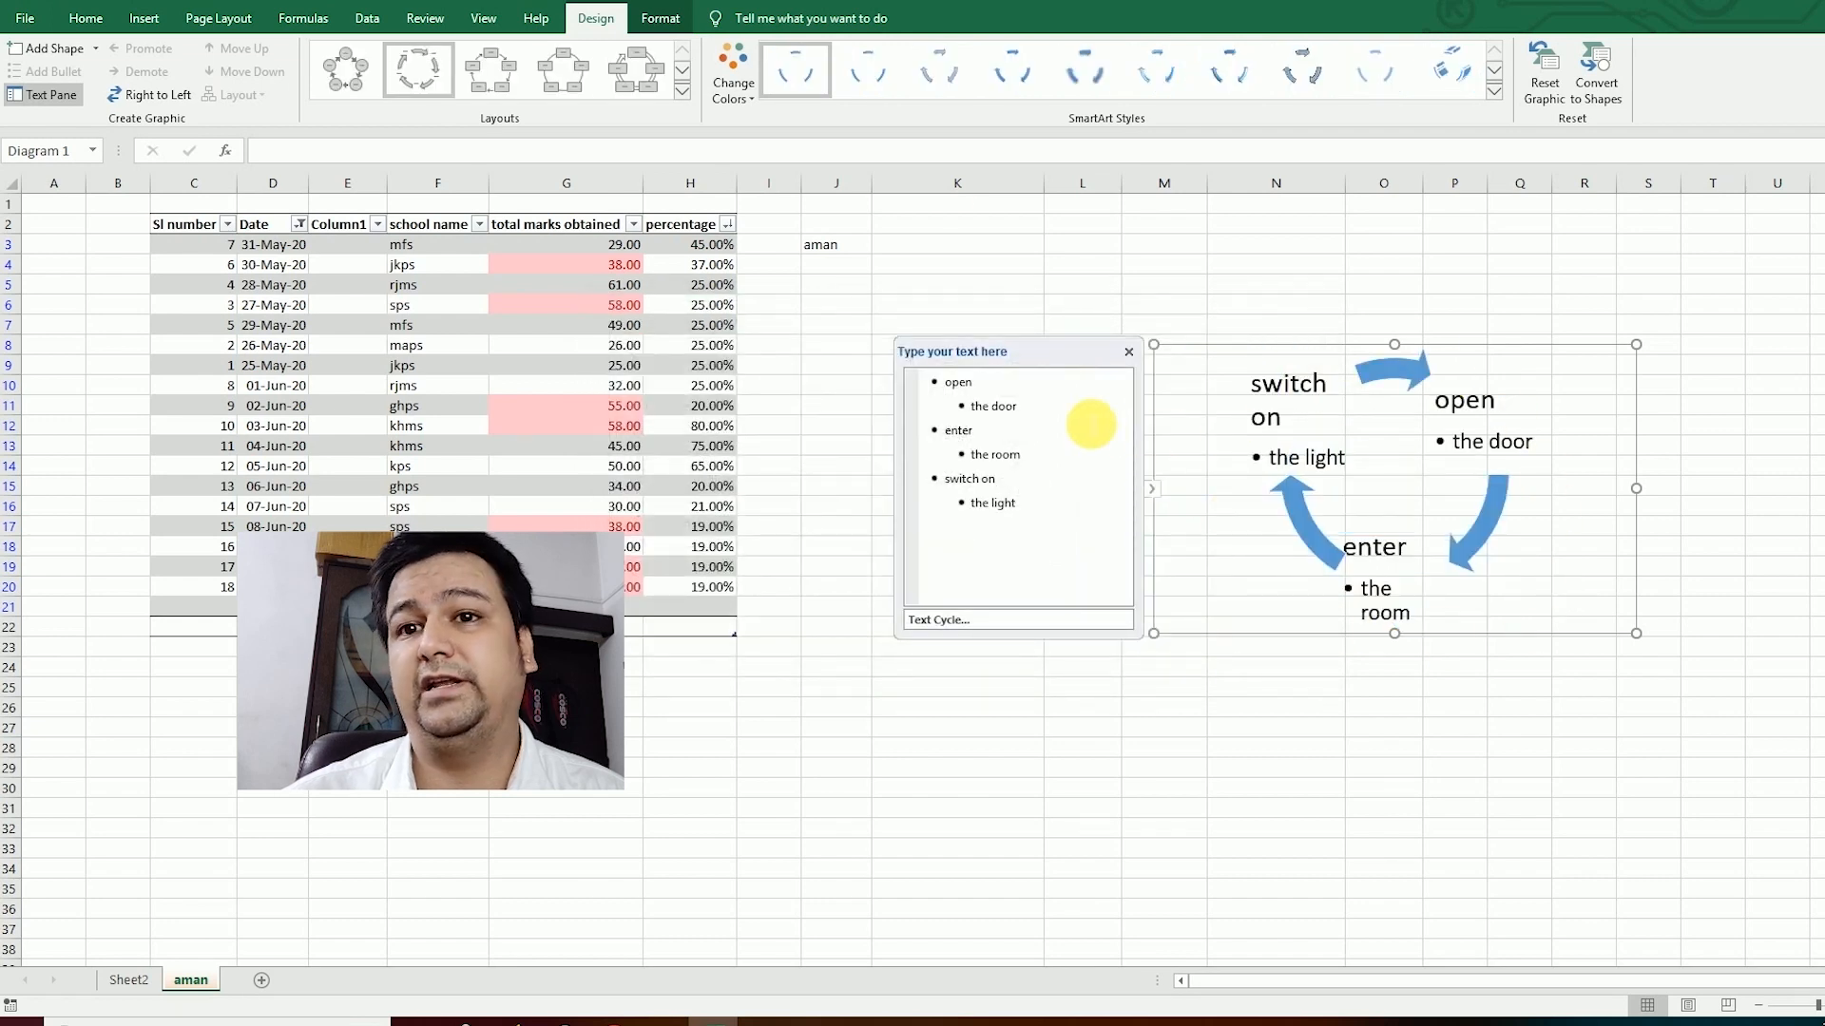
Step: Preview the Cartoon and Brick Scene SmartArt styles on the text cycle graphic
right_click(1426, 344)
key("Escape")
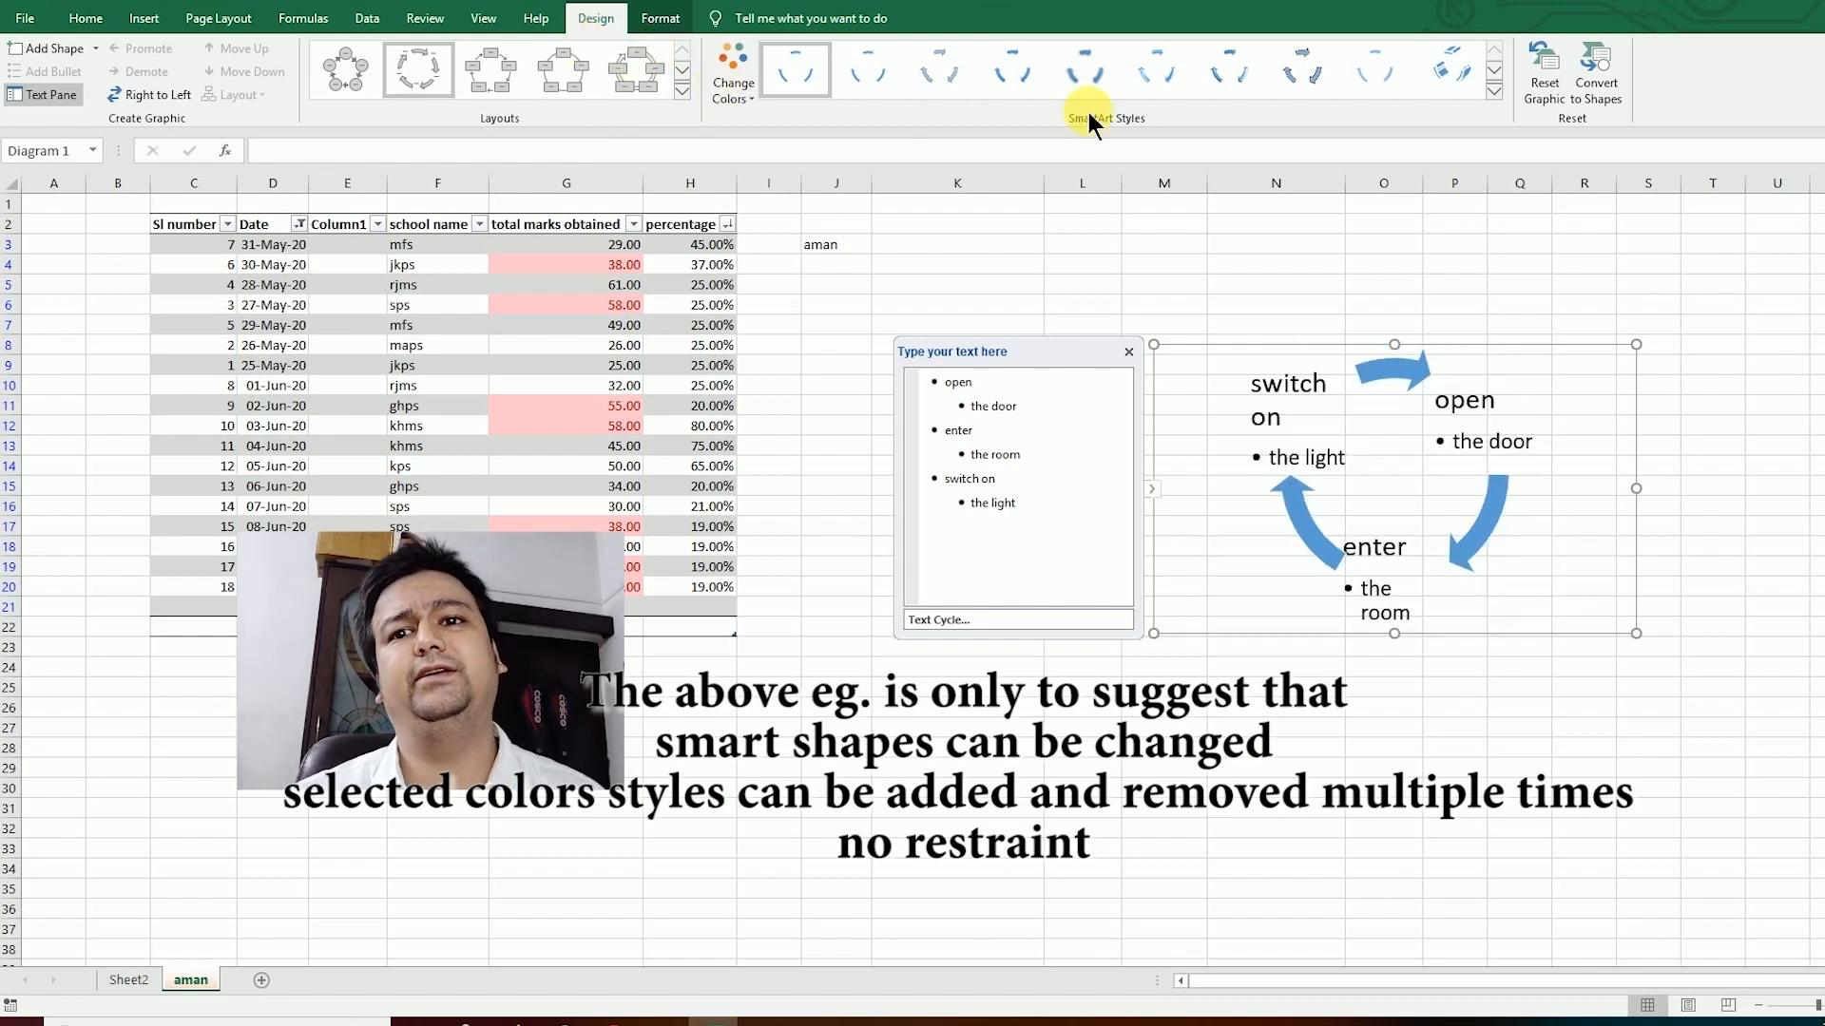
left_click(1314, 72)
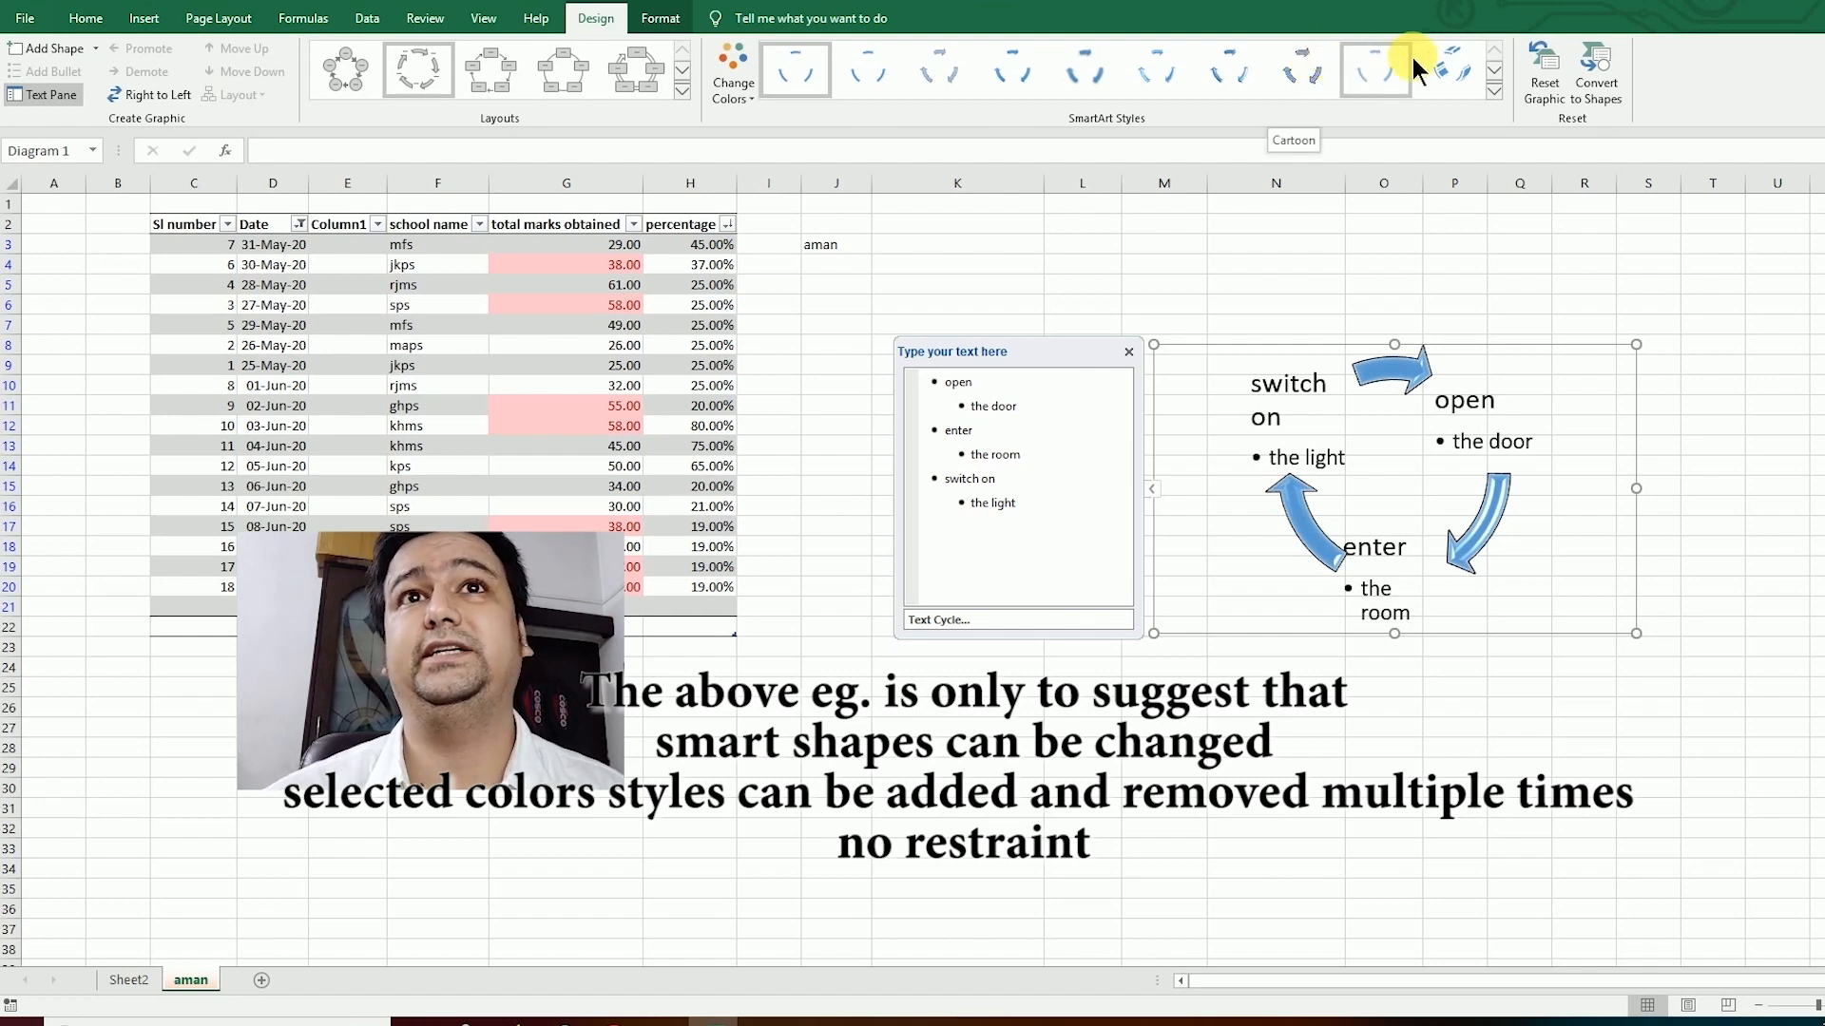
left_click(1440, 61)
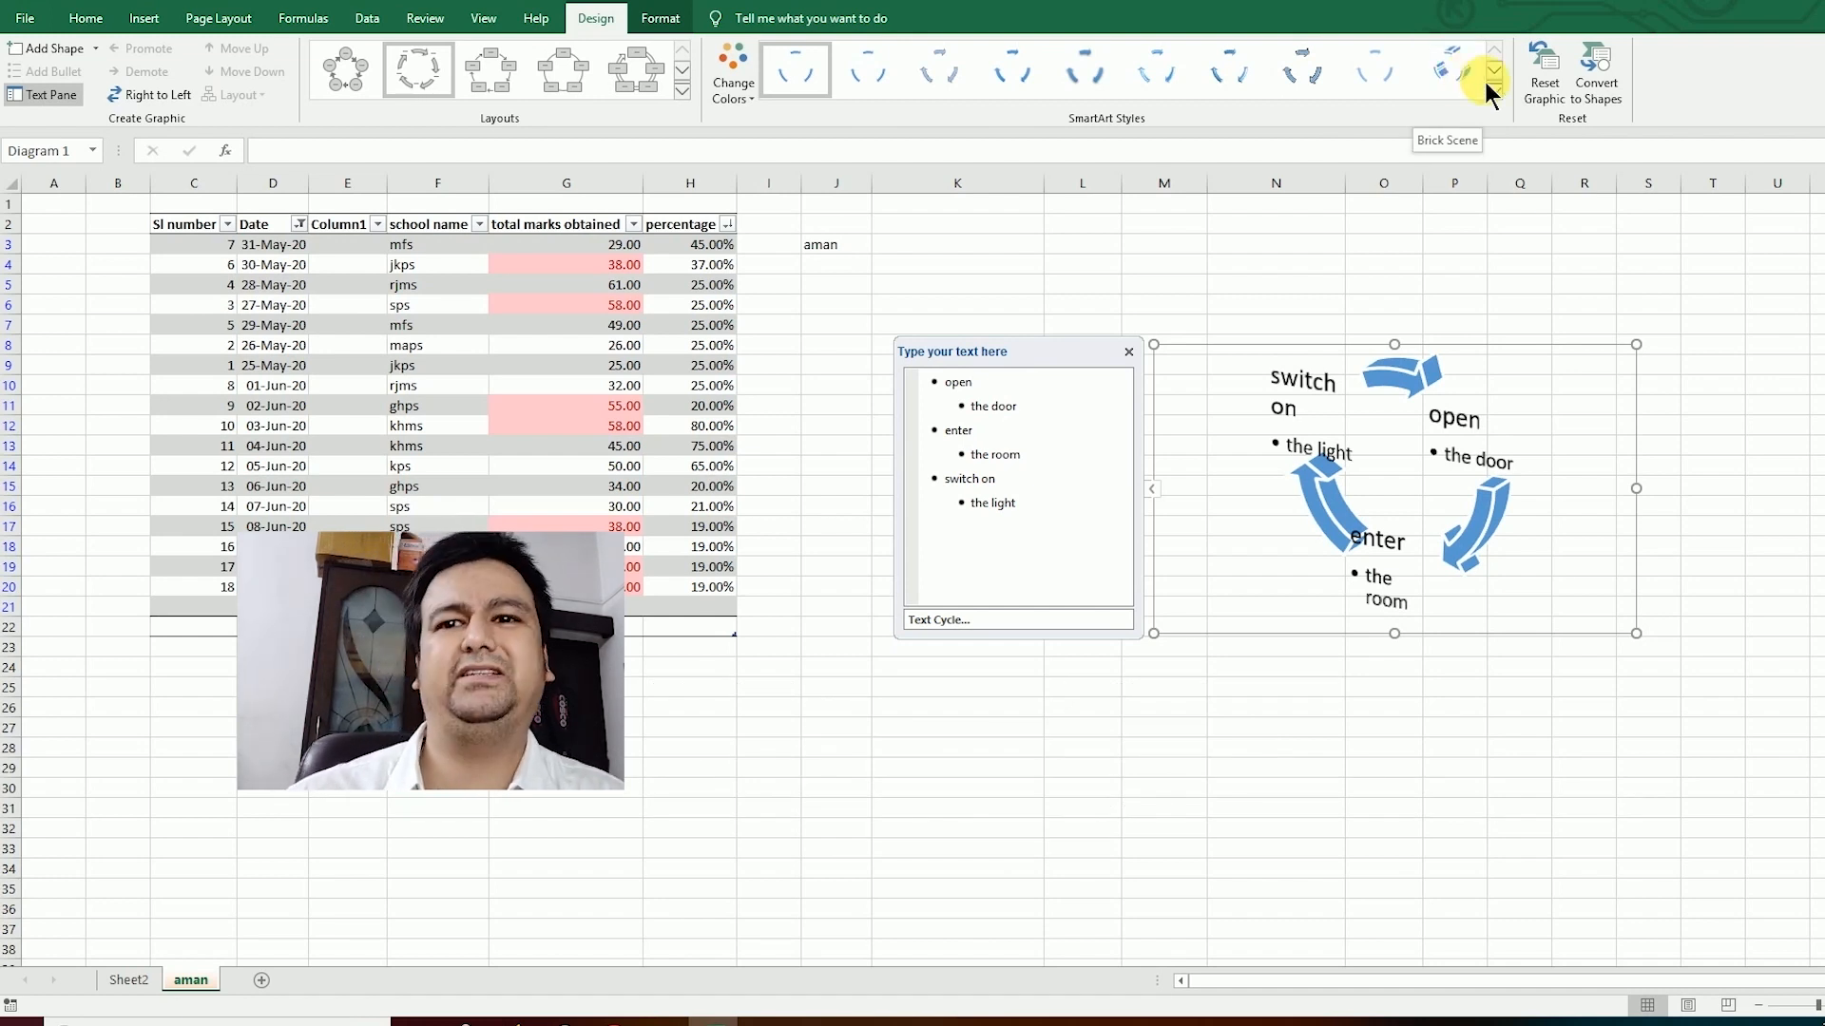
left_click(1120, 249)
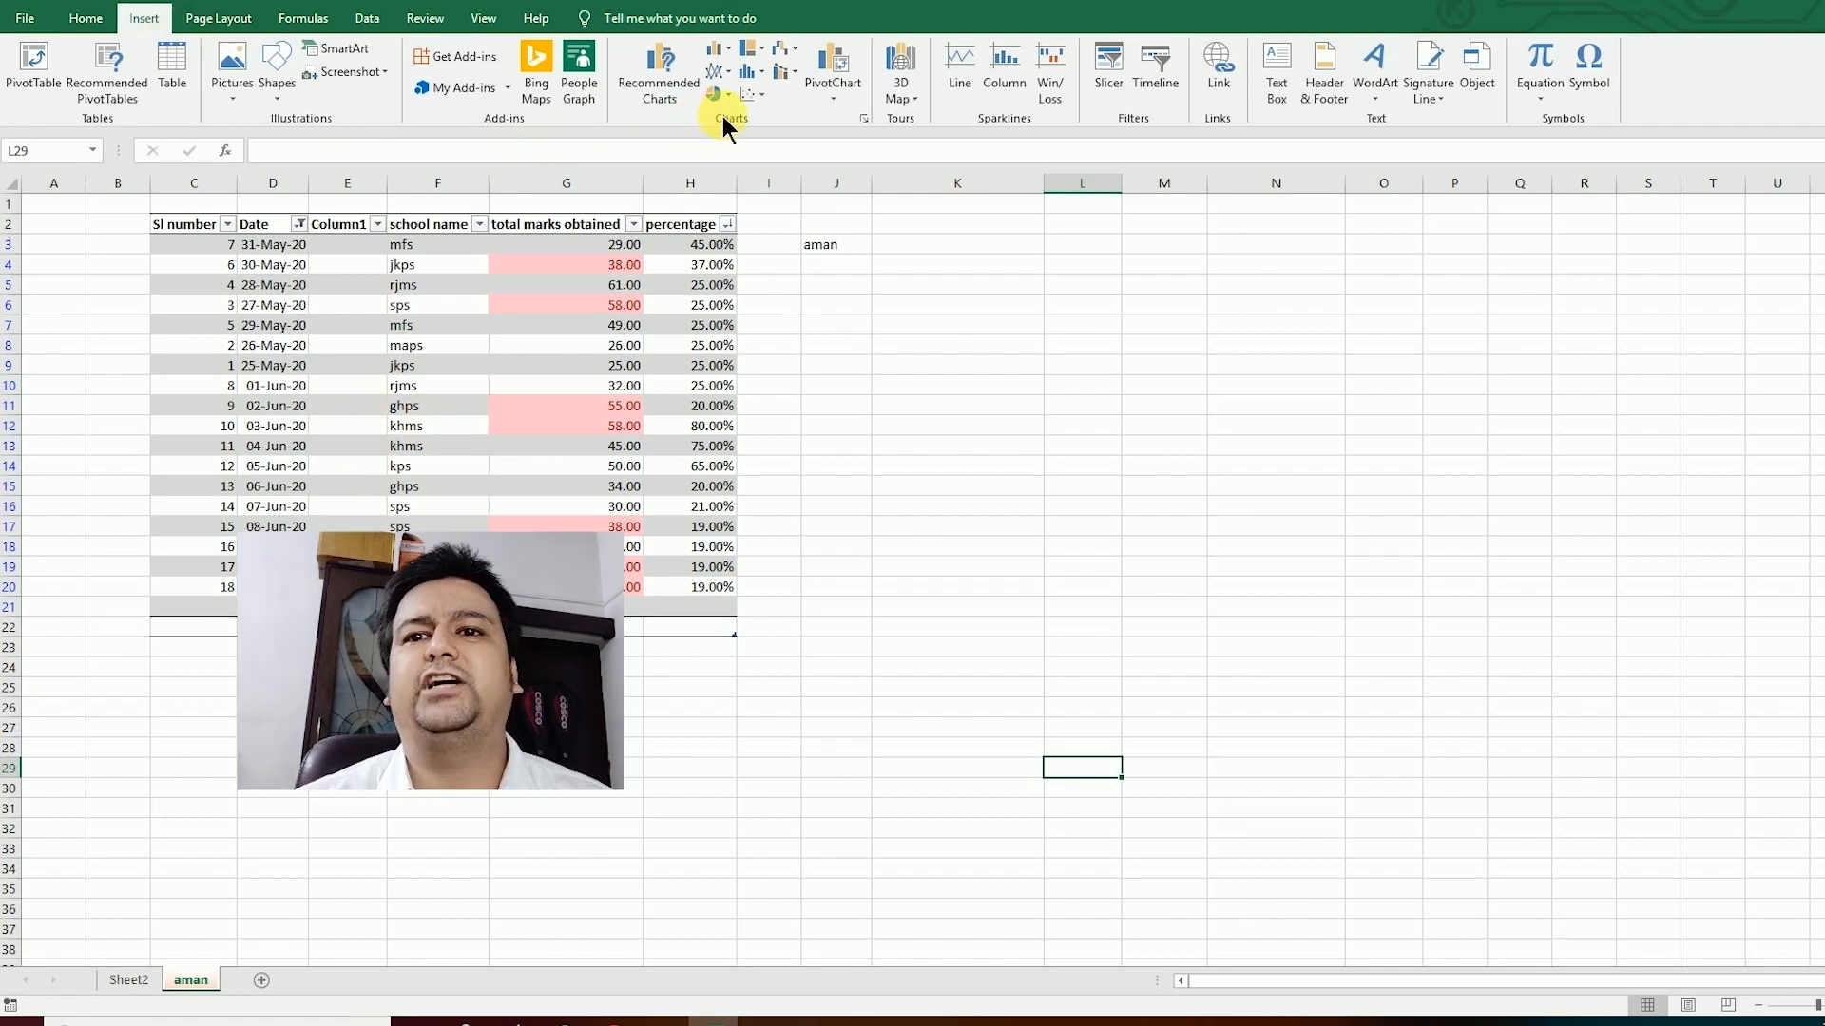
Step: Insert a 2-D pie chart of the total marks in G3:G20 and place it around columns K to O
left_click(1131, 399)
left_click_drag(561, 249, 574, 586)
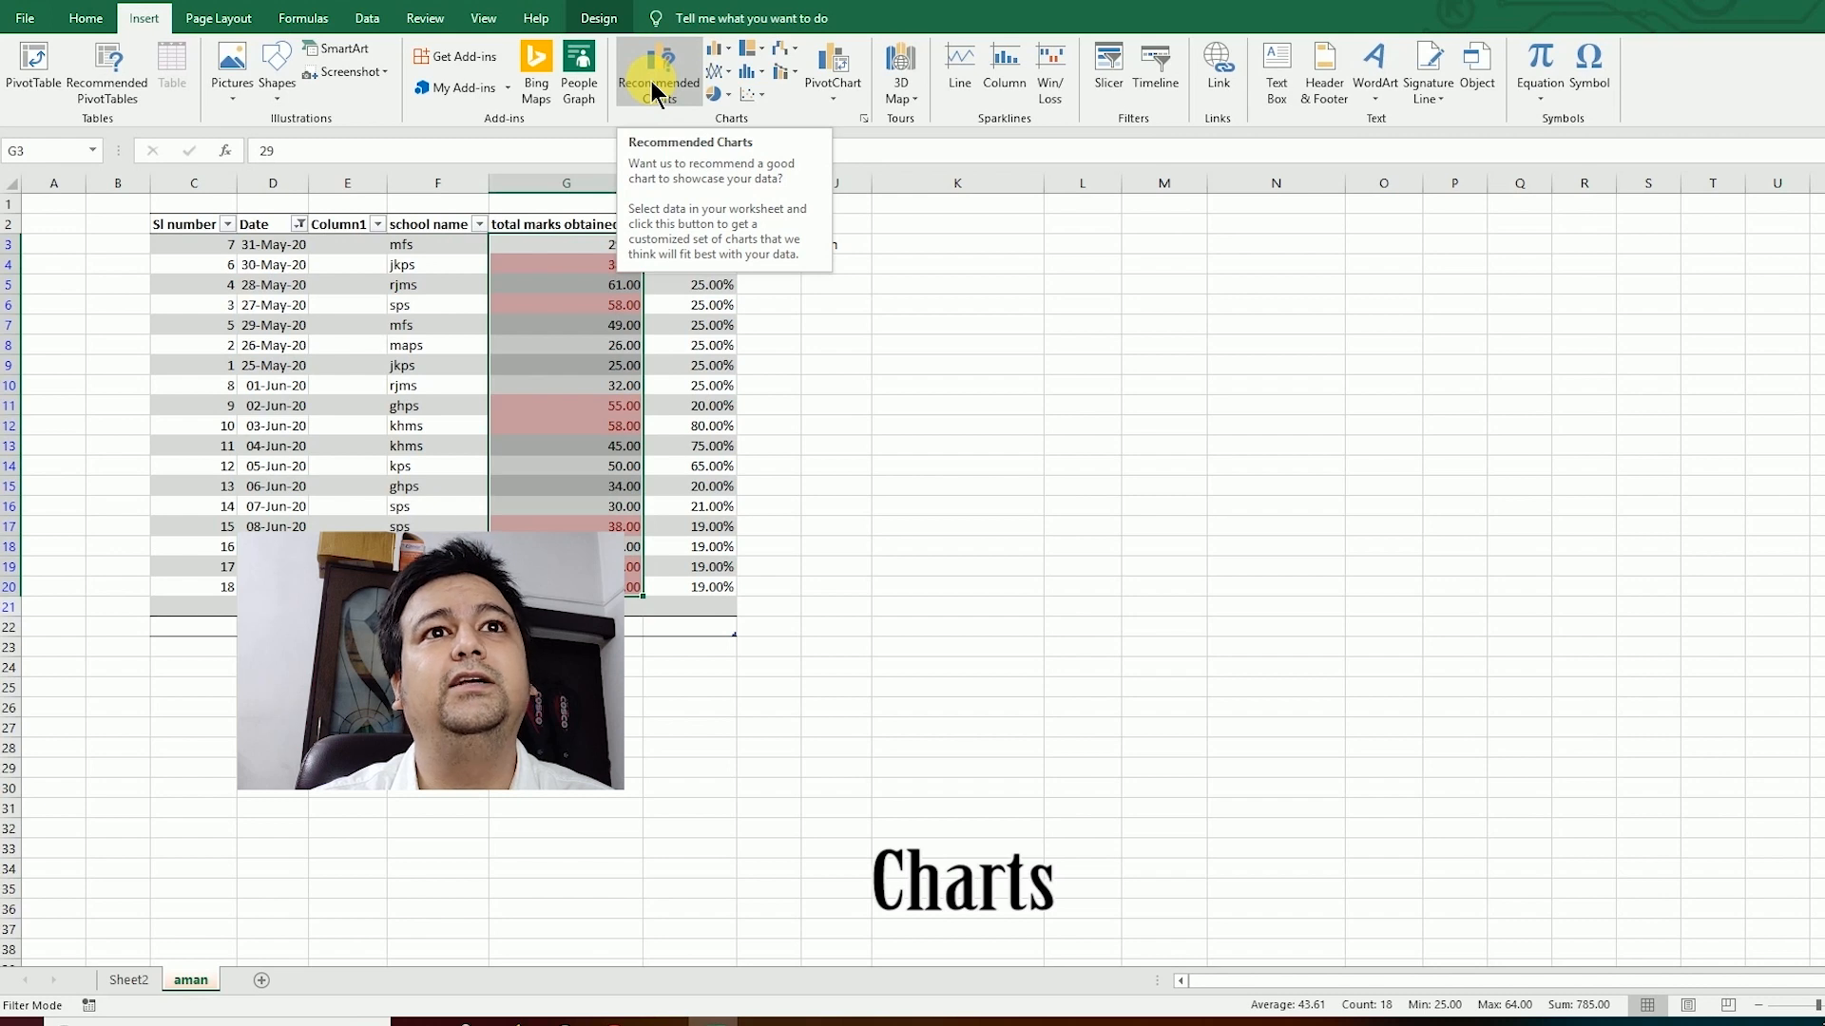
left_click(715, 95)
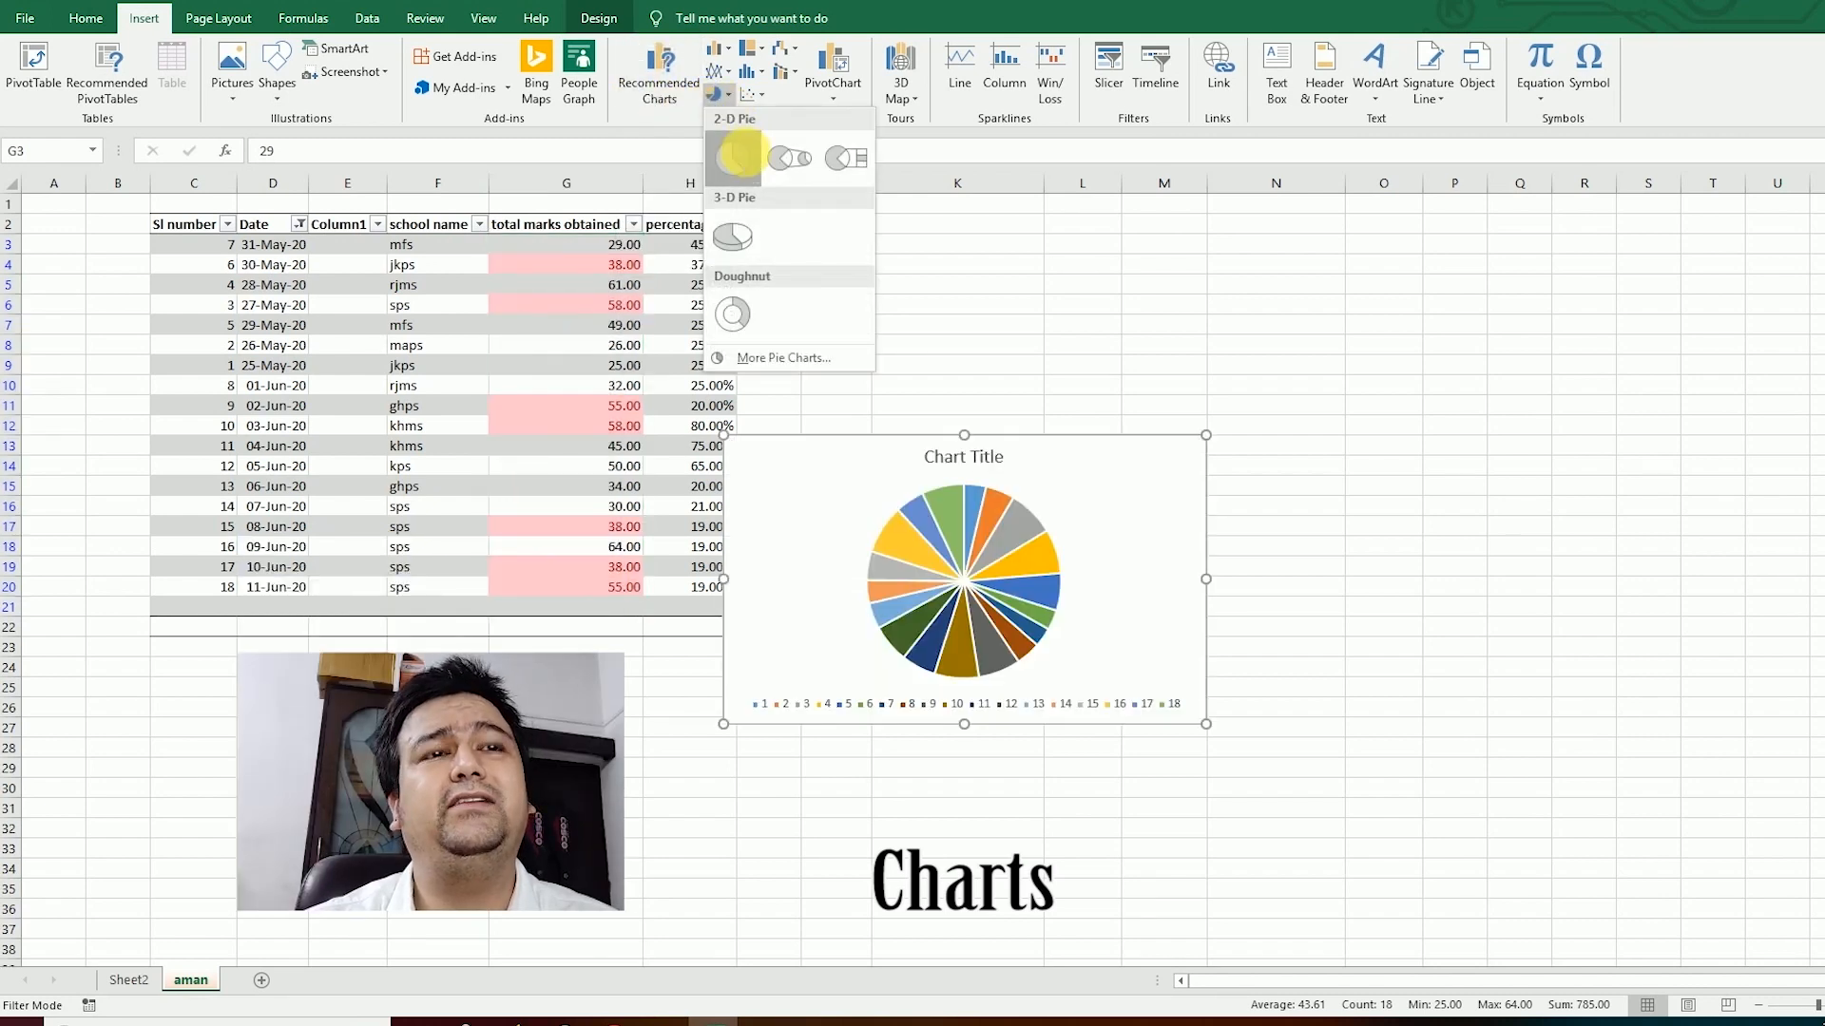
left_click(736, 155)
left_click_drag(1000, 441, 1214, 339)
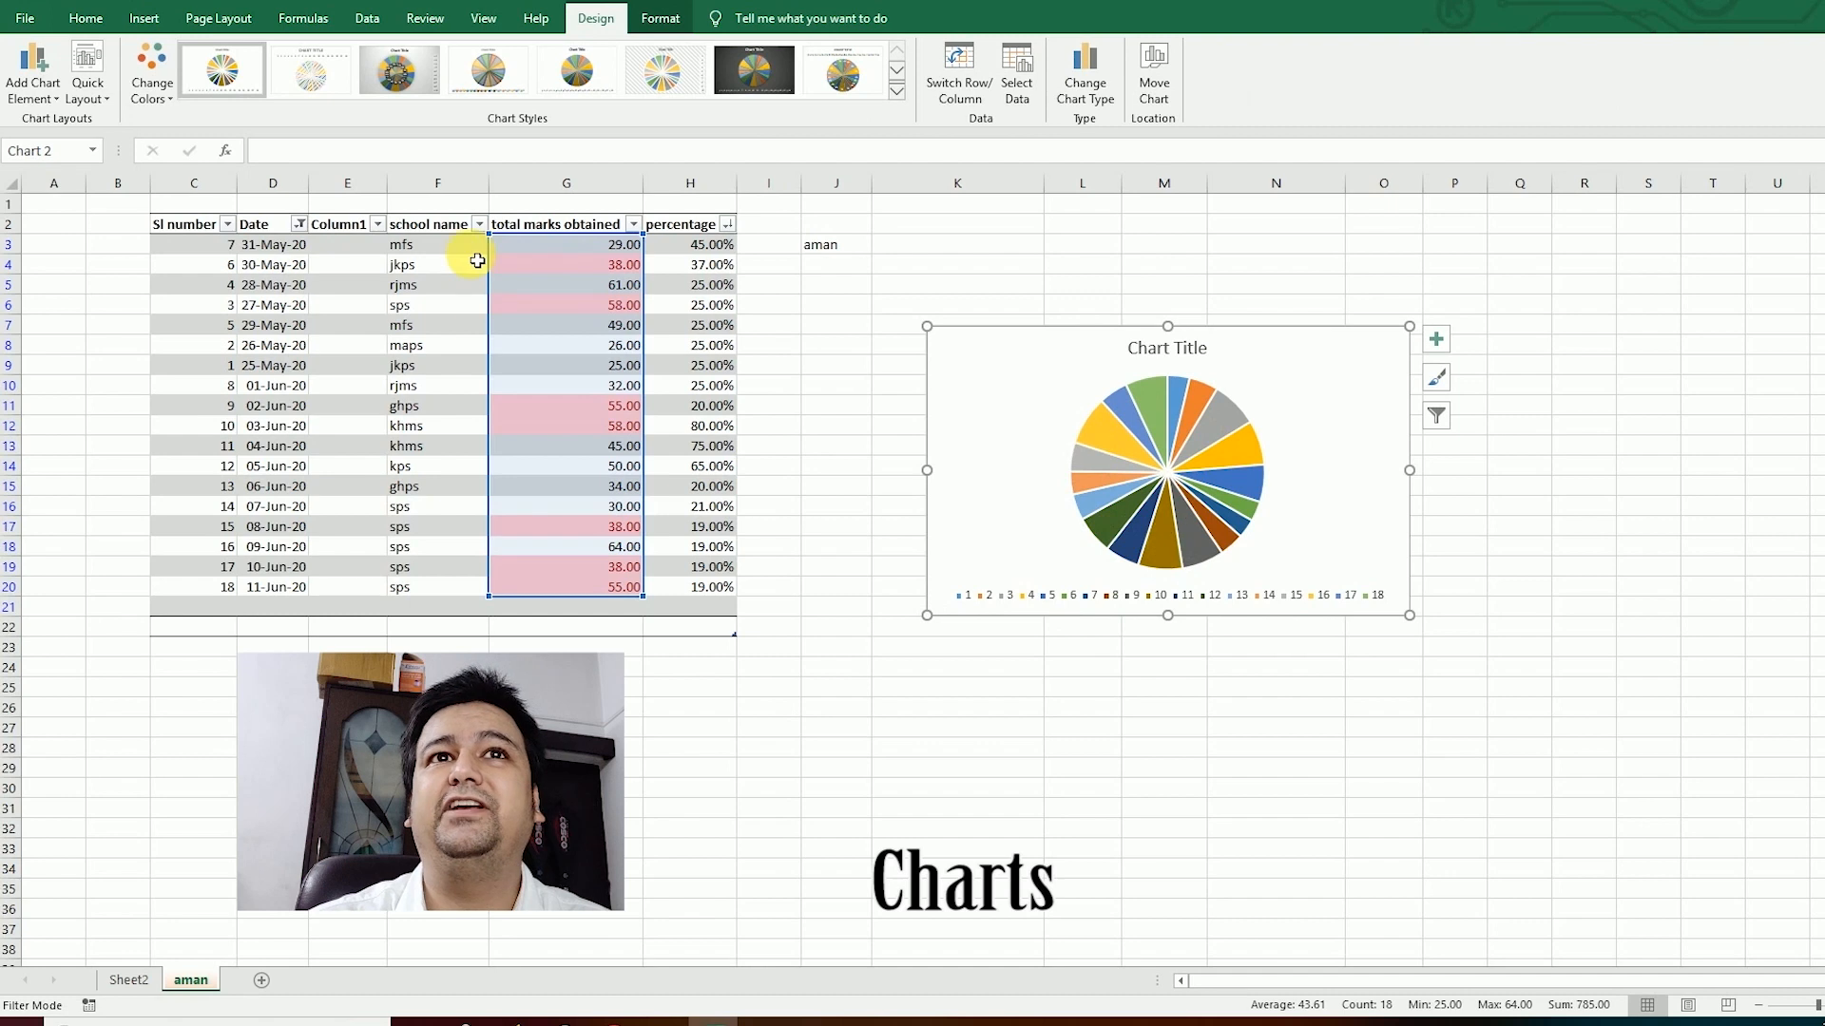
Step: Change the total marks in G20 to 550 and in G13 to 450
left_click(532, 587)
type("550")
key("Return")
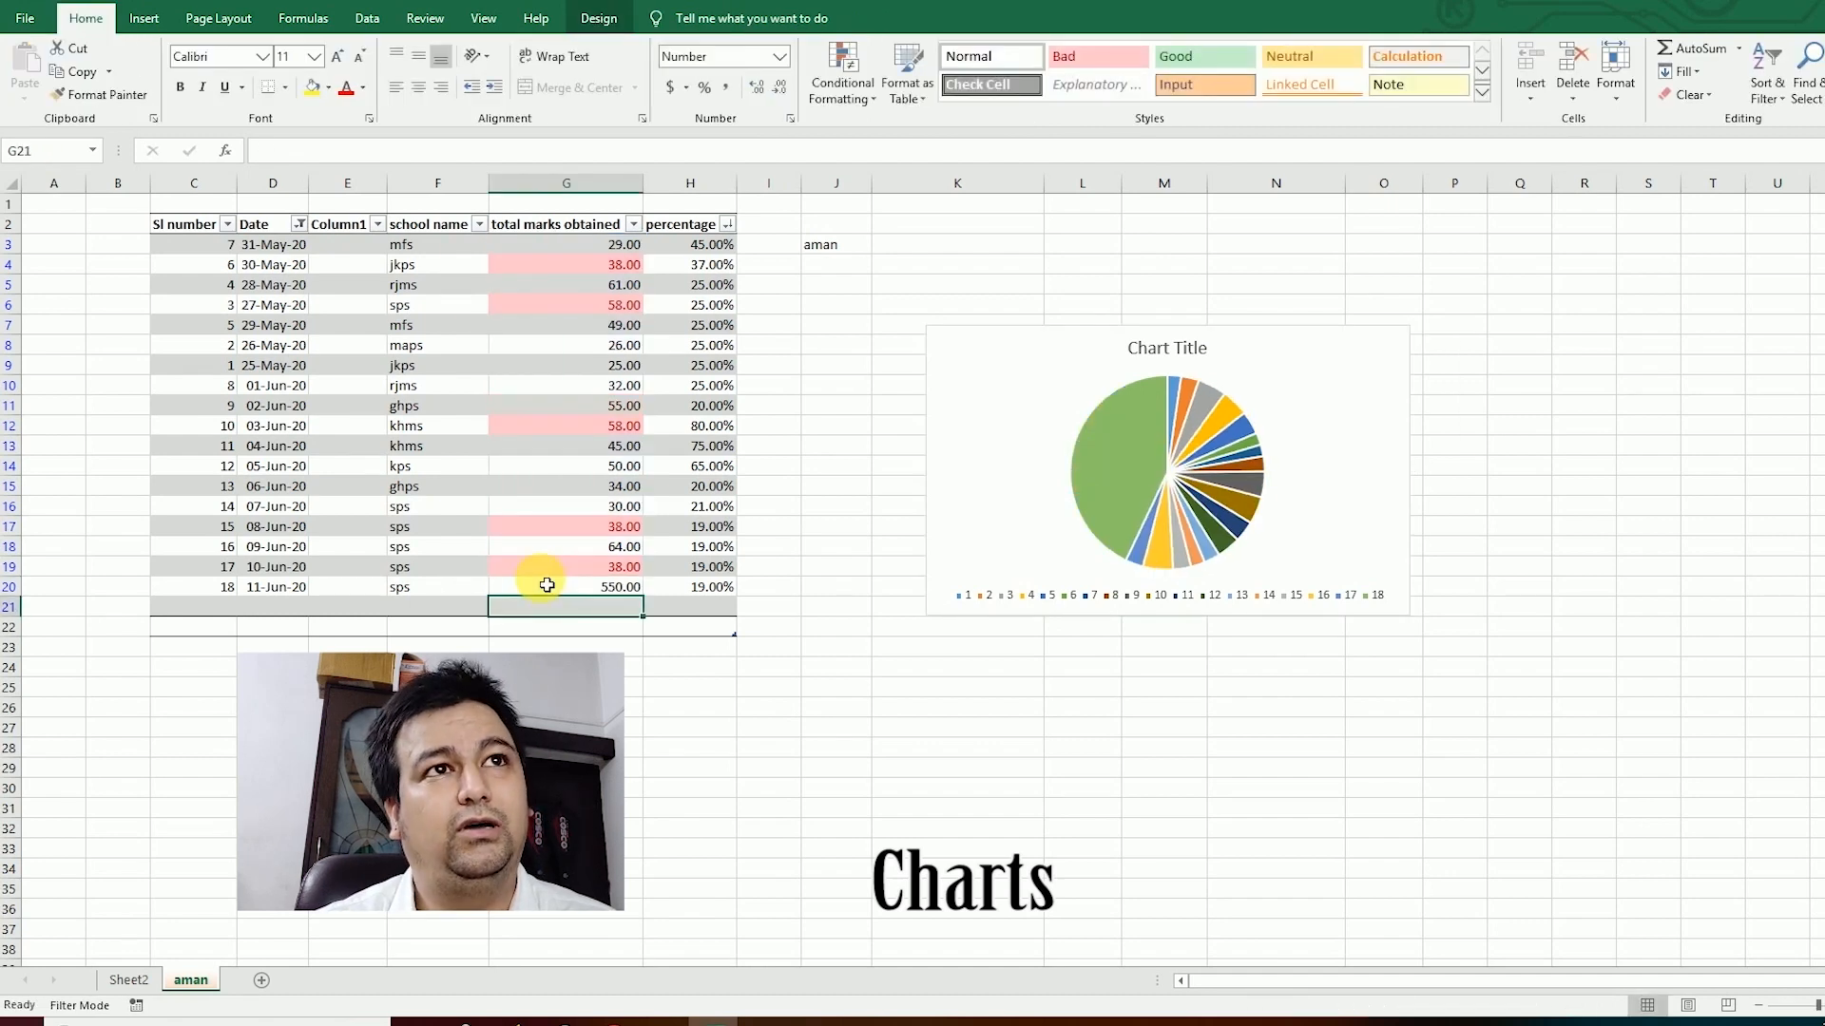
left_click(573, 446)
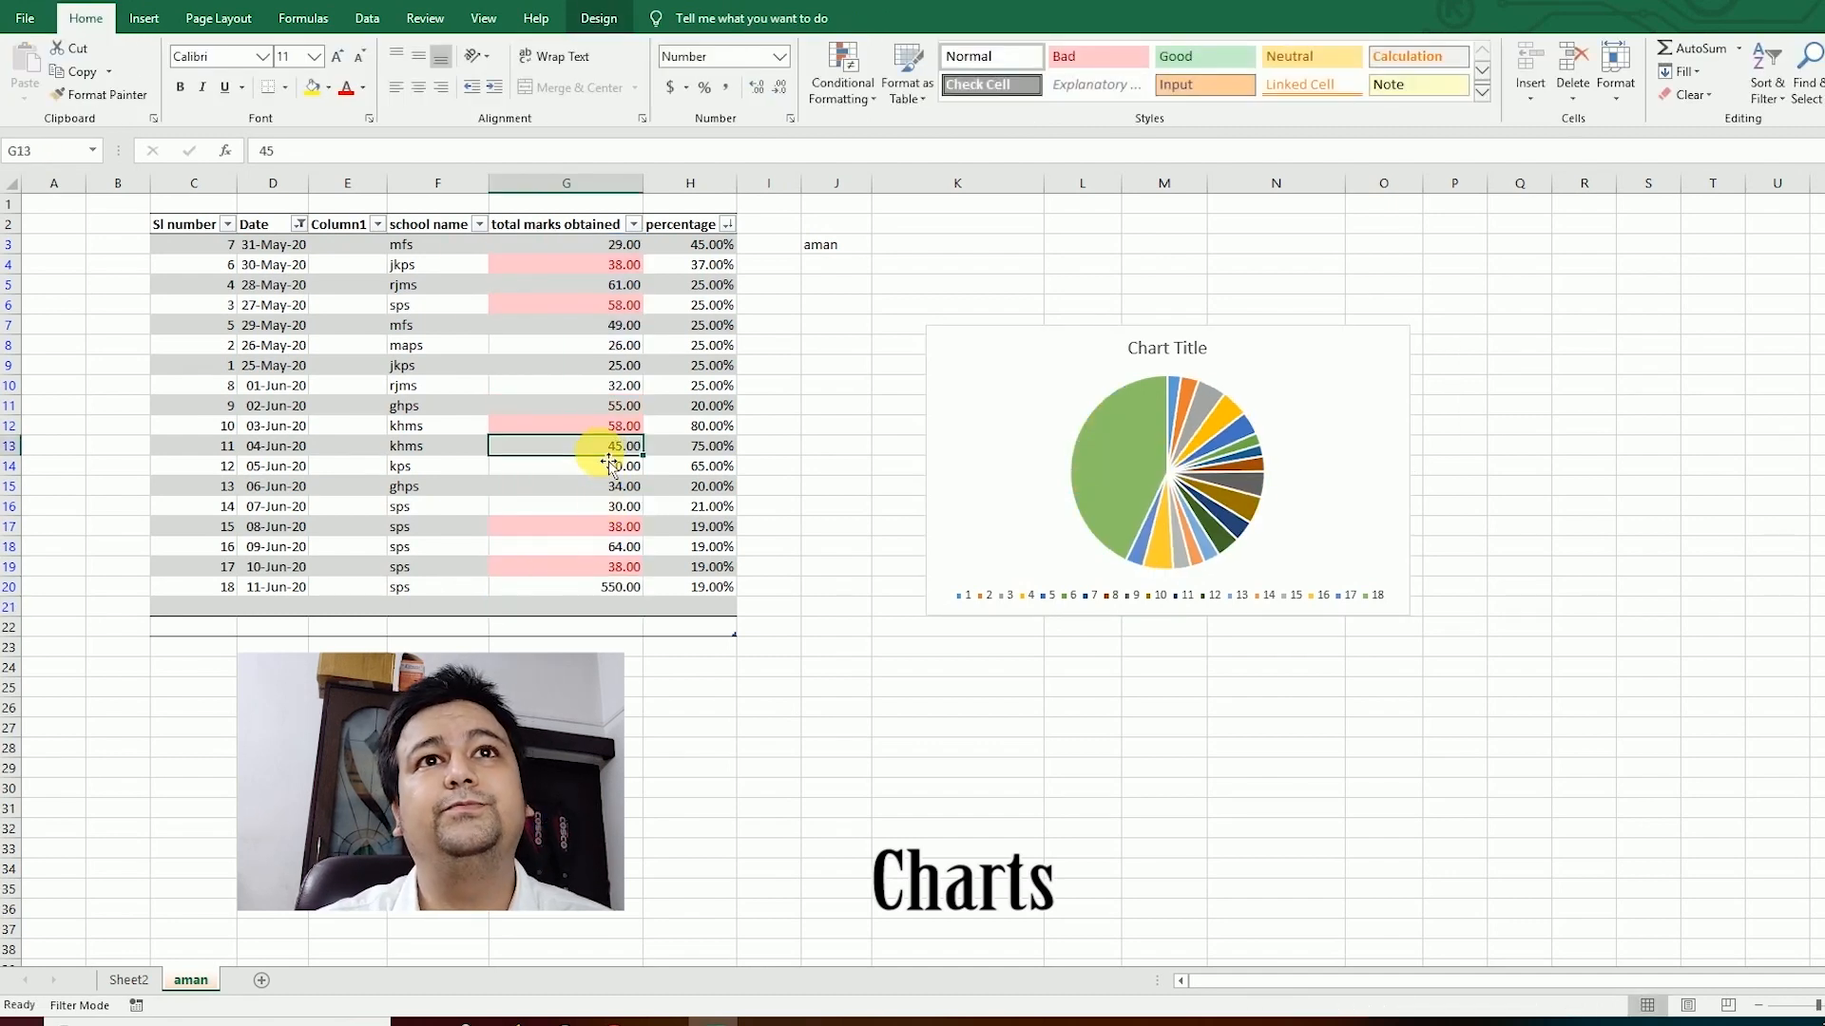
type("450")
key("Return")
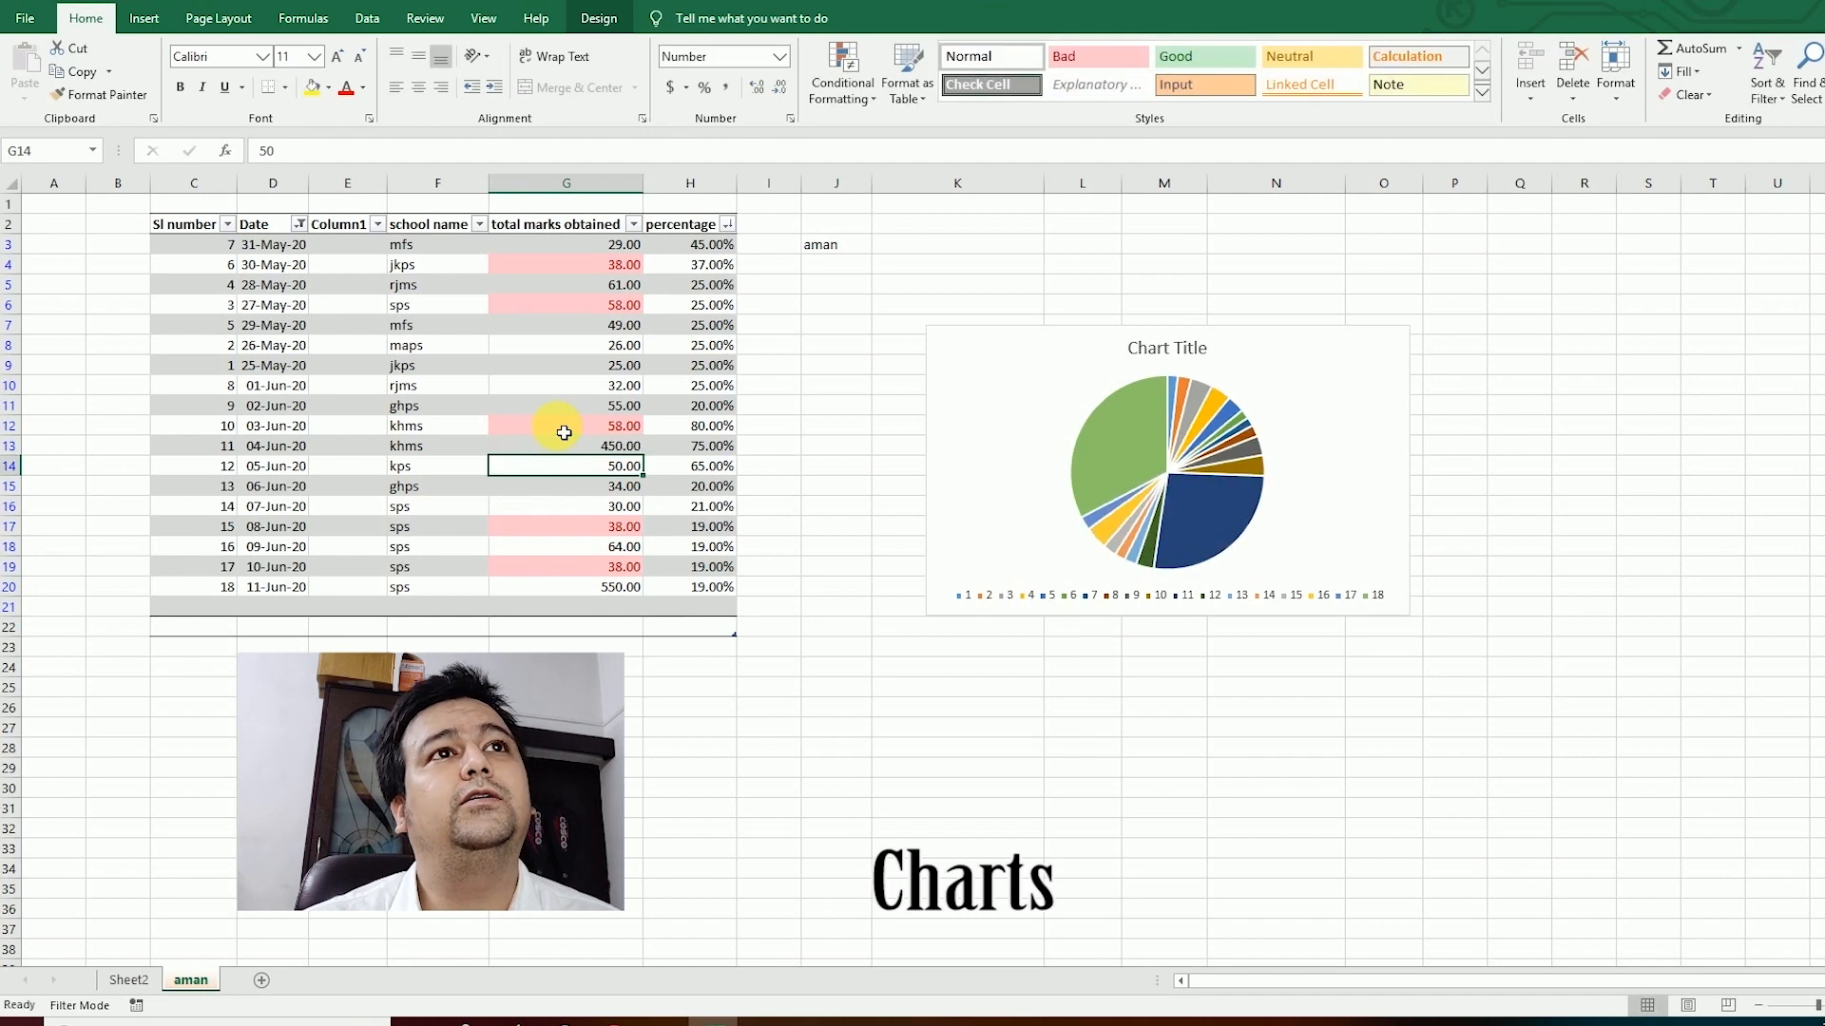
Step: Set the total marks in G3 to 0, in G4 to 15, and in G5, G6 and G7 to 60
left_click(609, 252)
type("0")
key("Return")
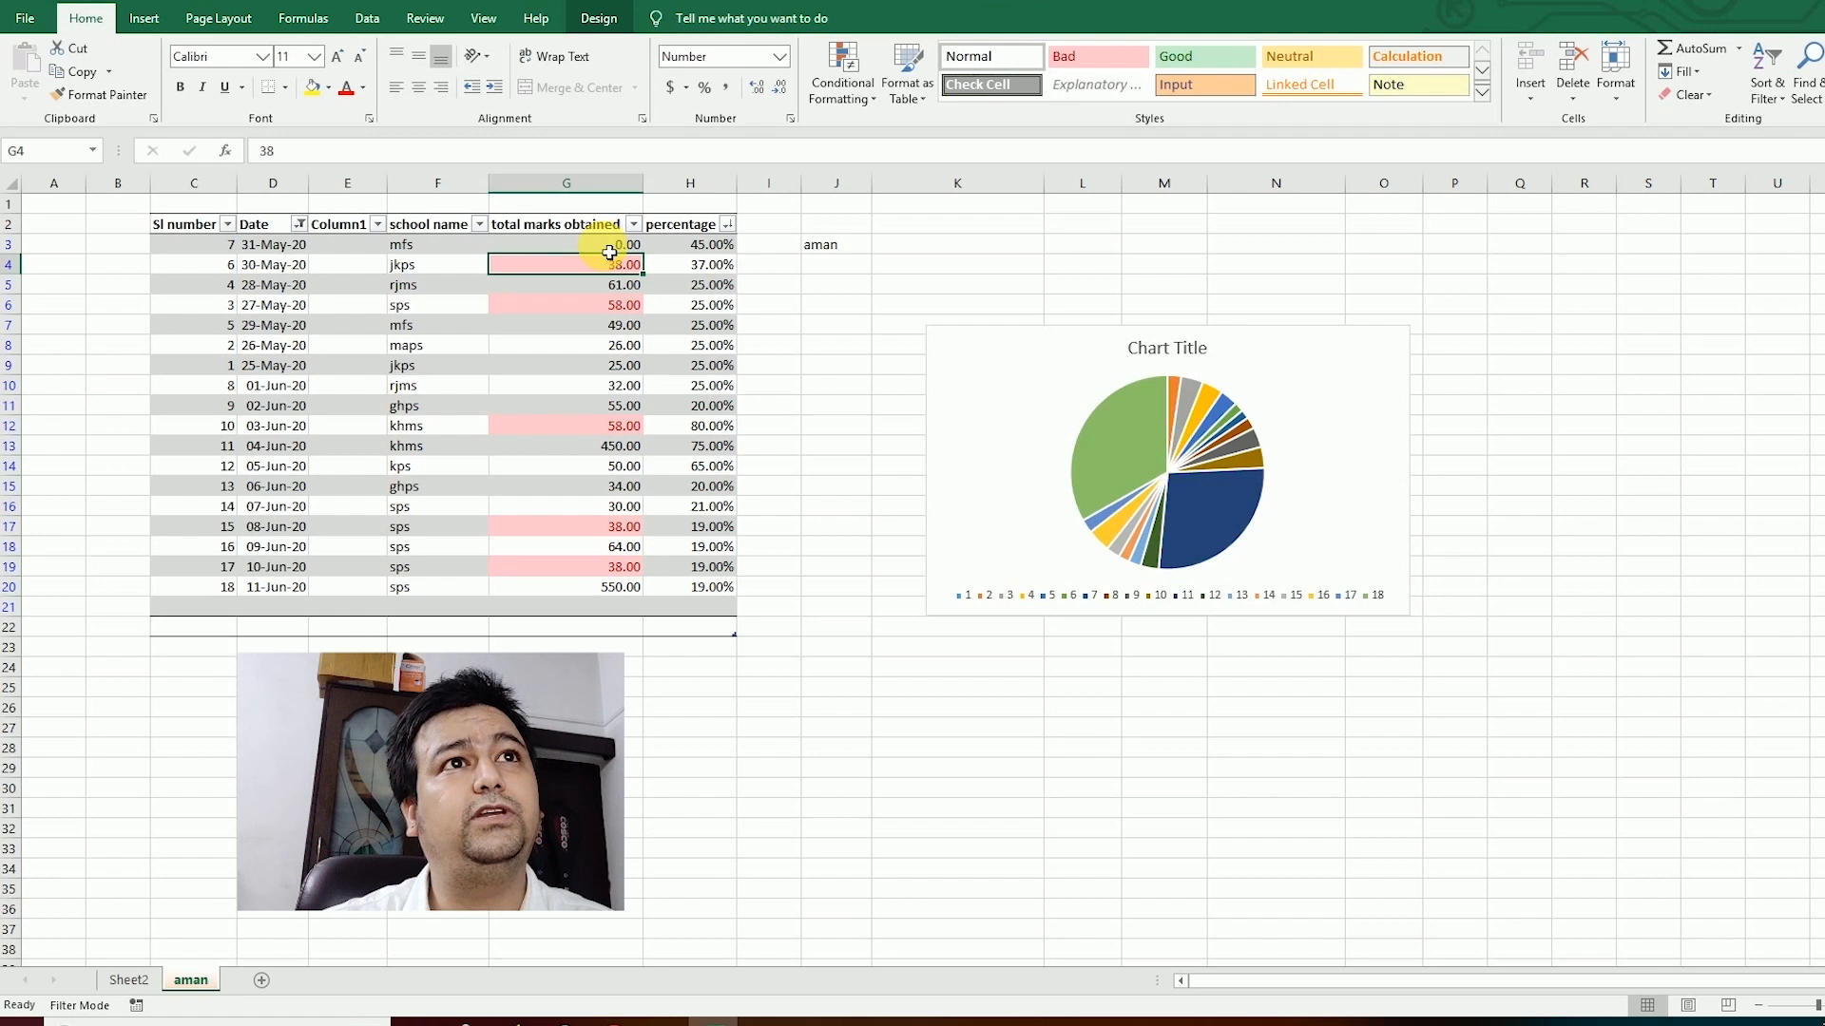
type("15")
key("Return")
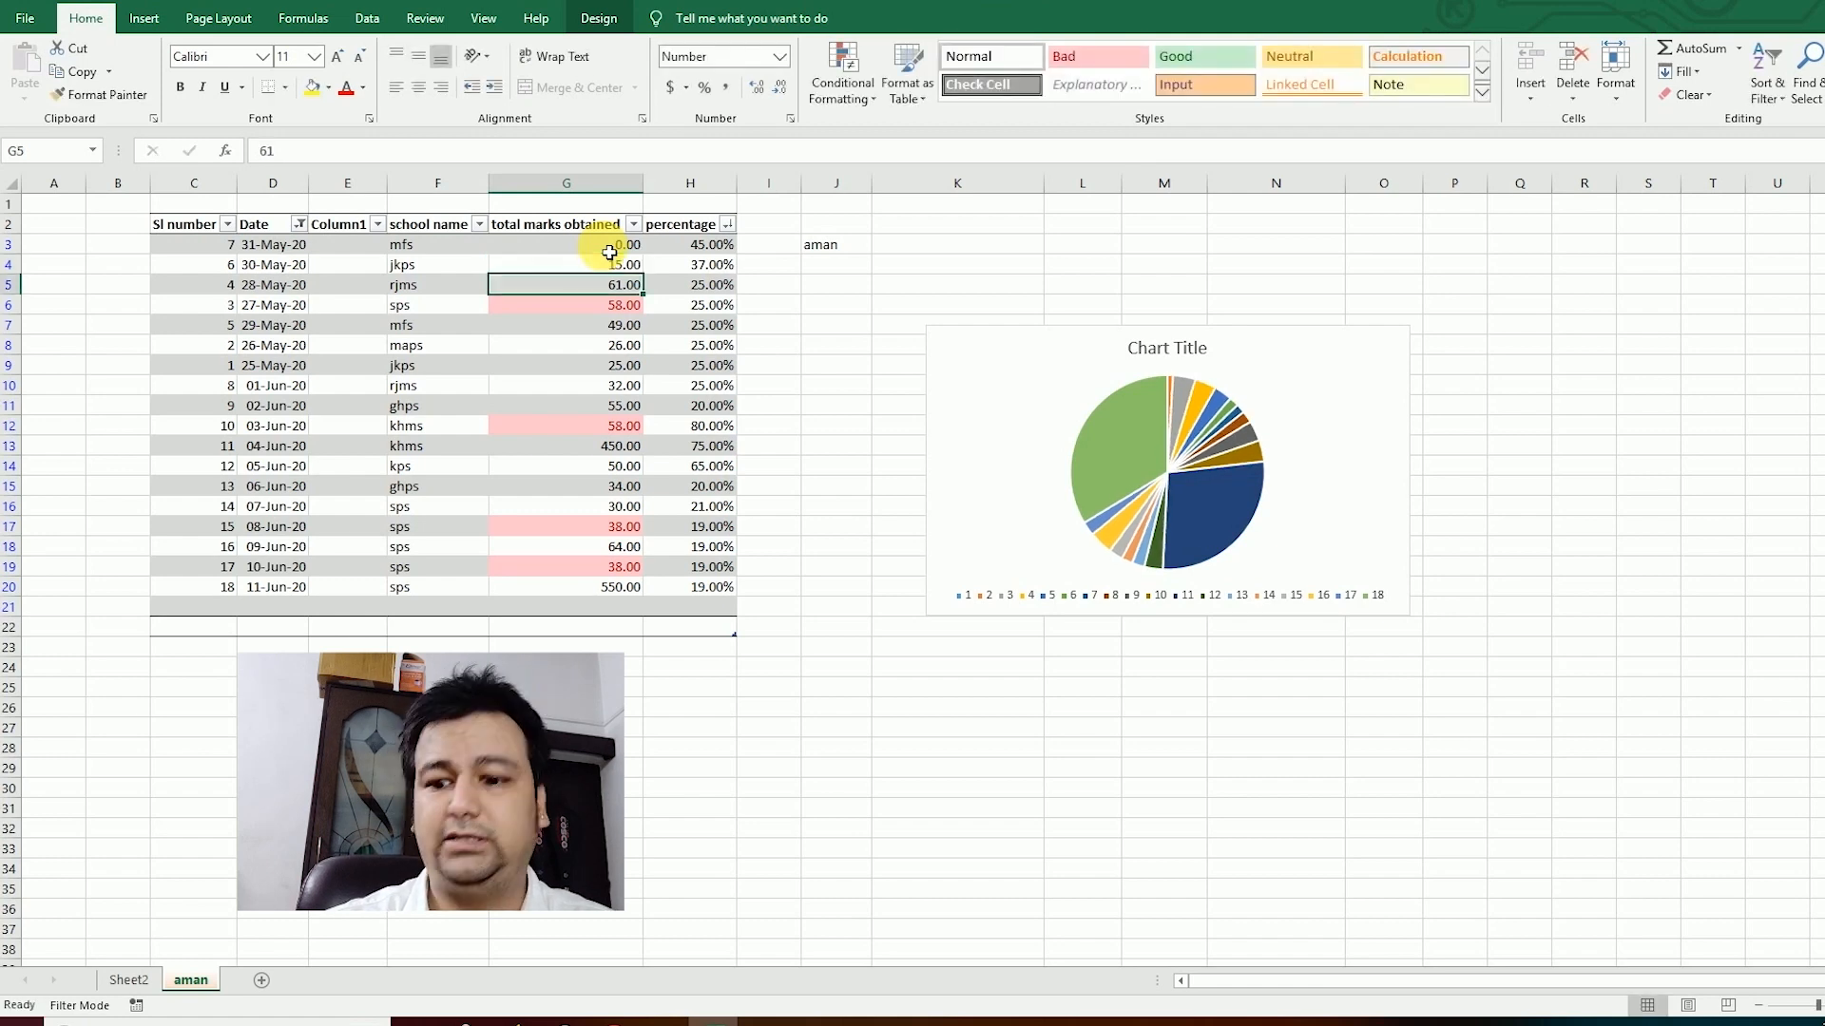
type("60")
key("Return")
type("60")
key("Return")
type("60")
key("Return")
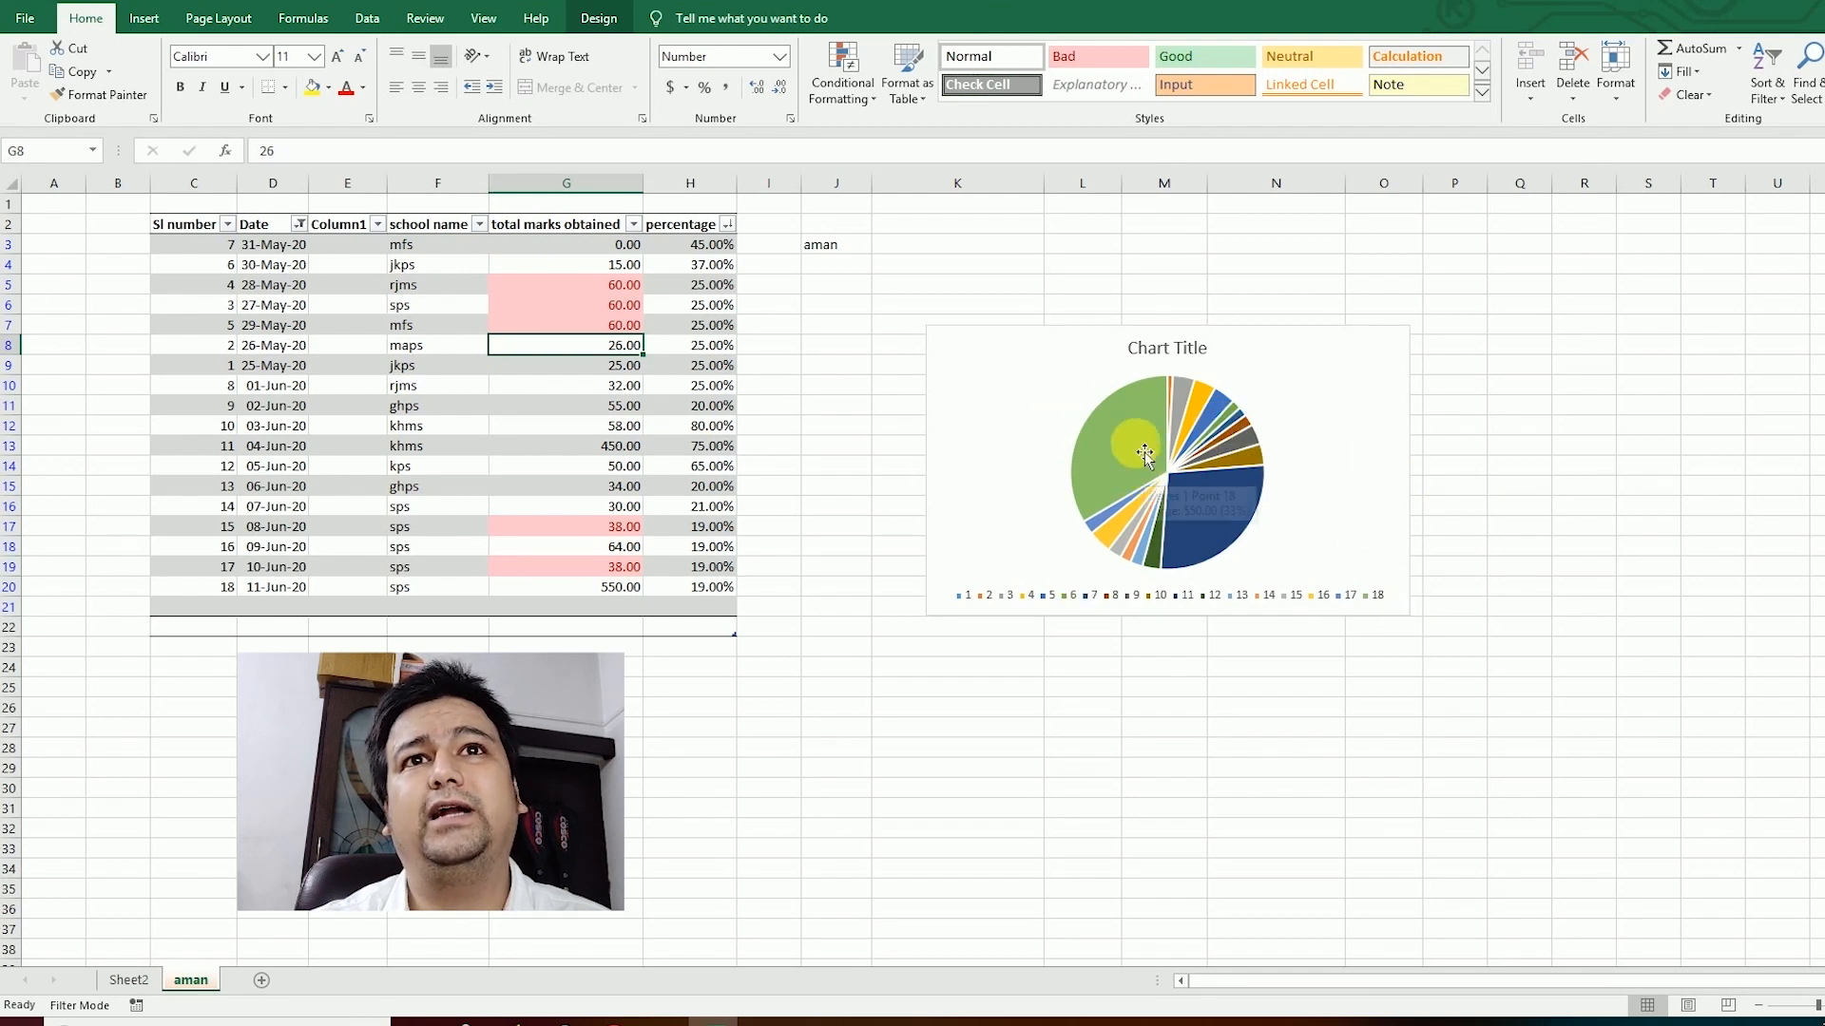
Step: Add data labels to the pie chart and change their shape to an oval callout
left_click(1103, 409)
right_click(1128, 418)
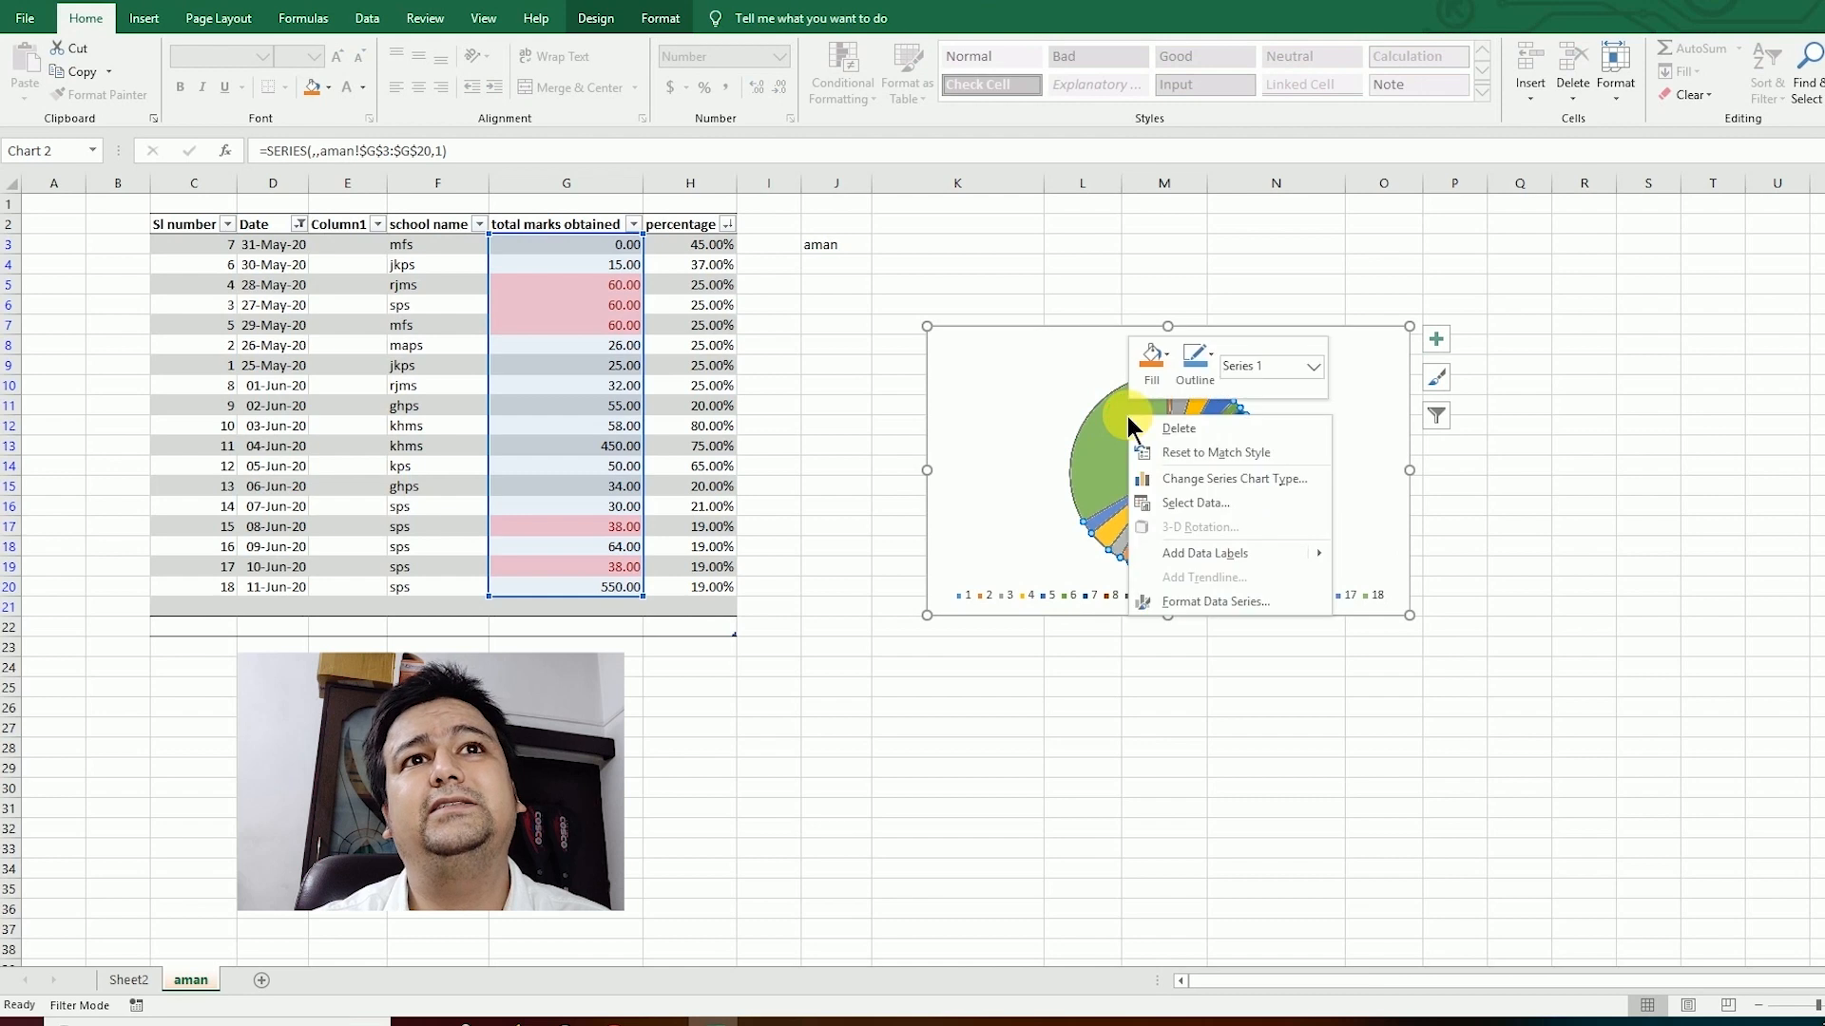
left_click(1205, 553)
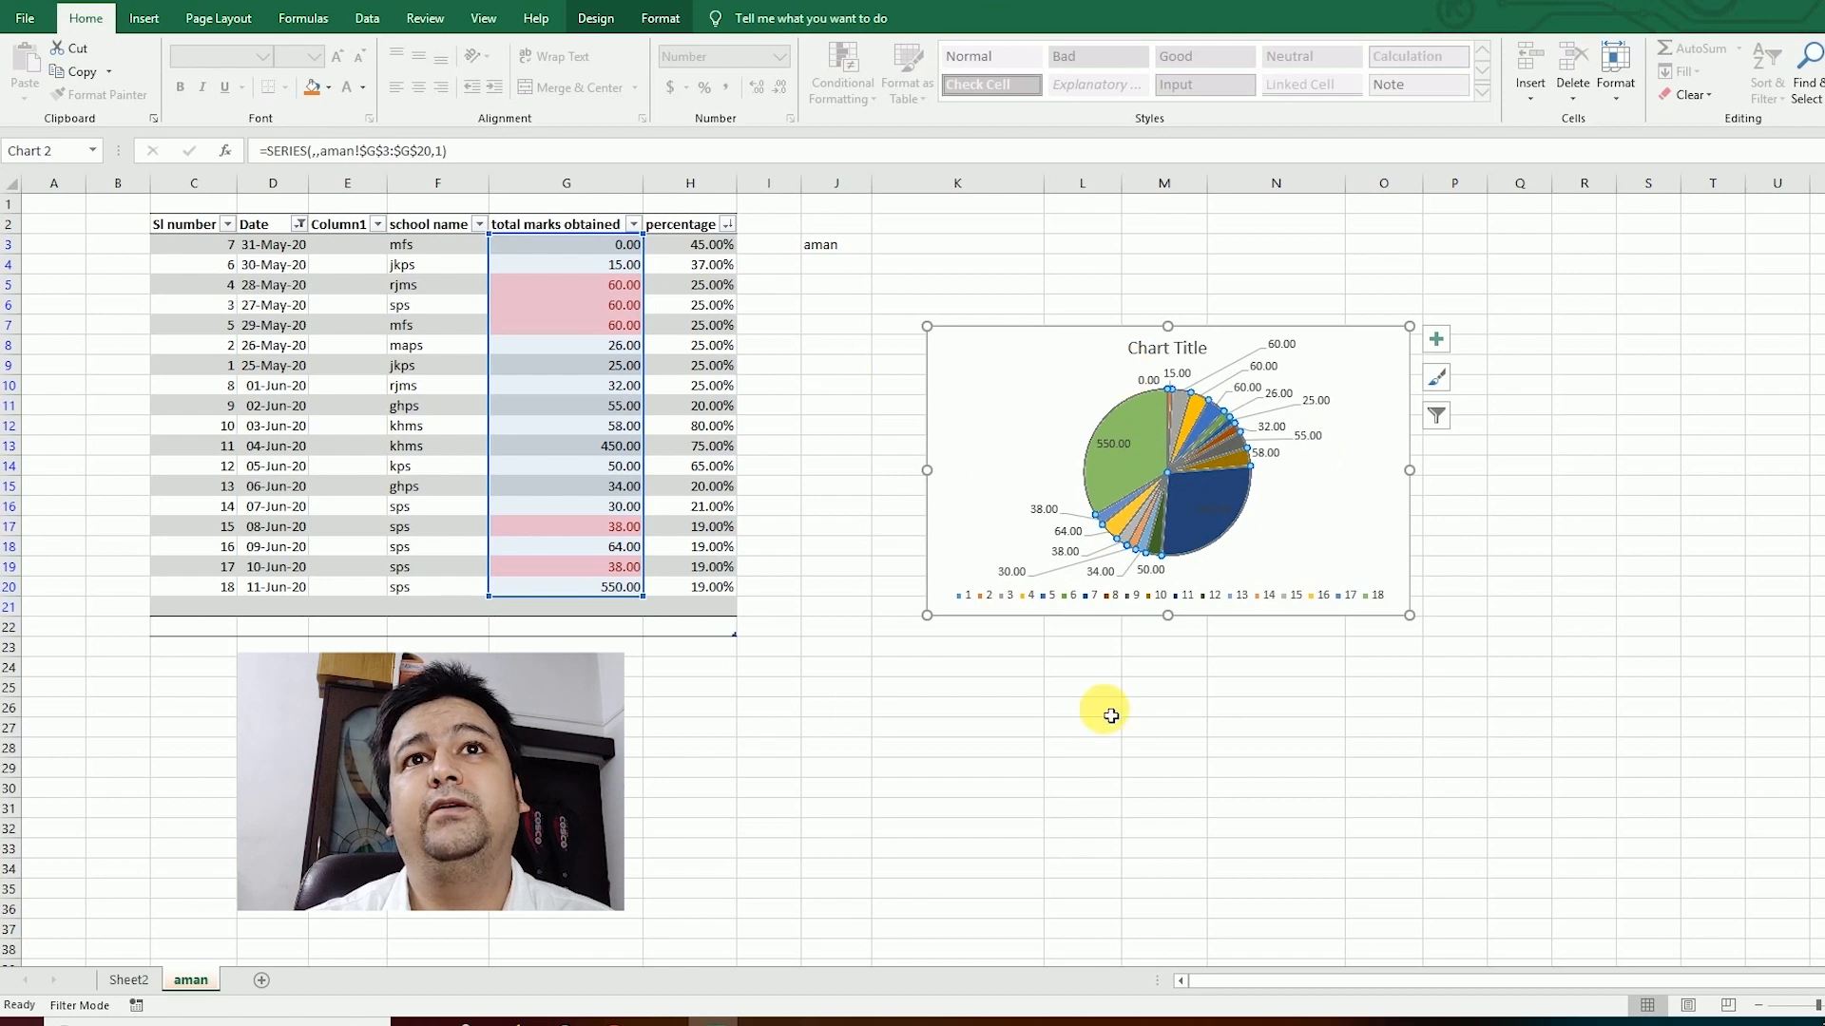
left_click(1281, 345)
right_click(1281, 345)
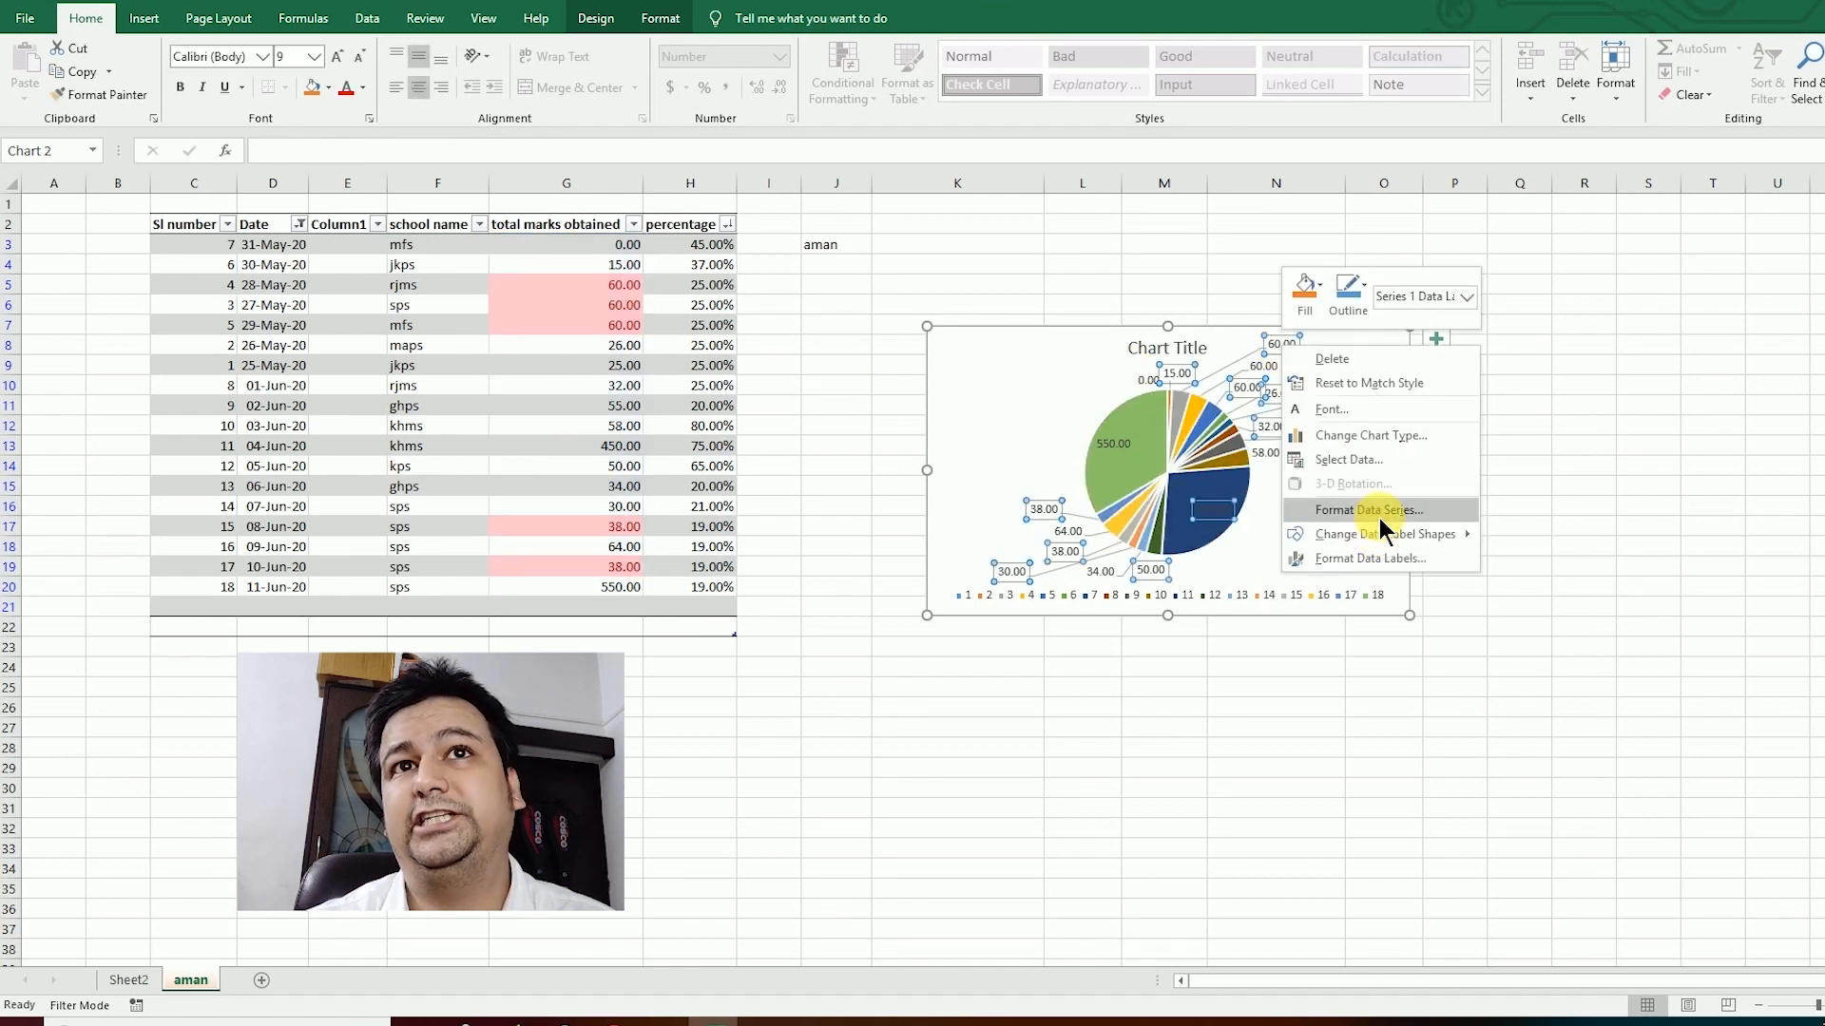
mouse_move(1393, 534)
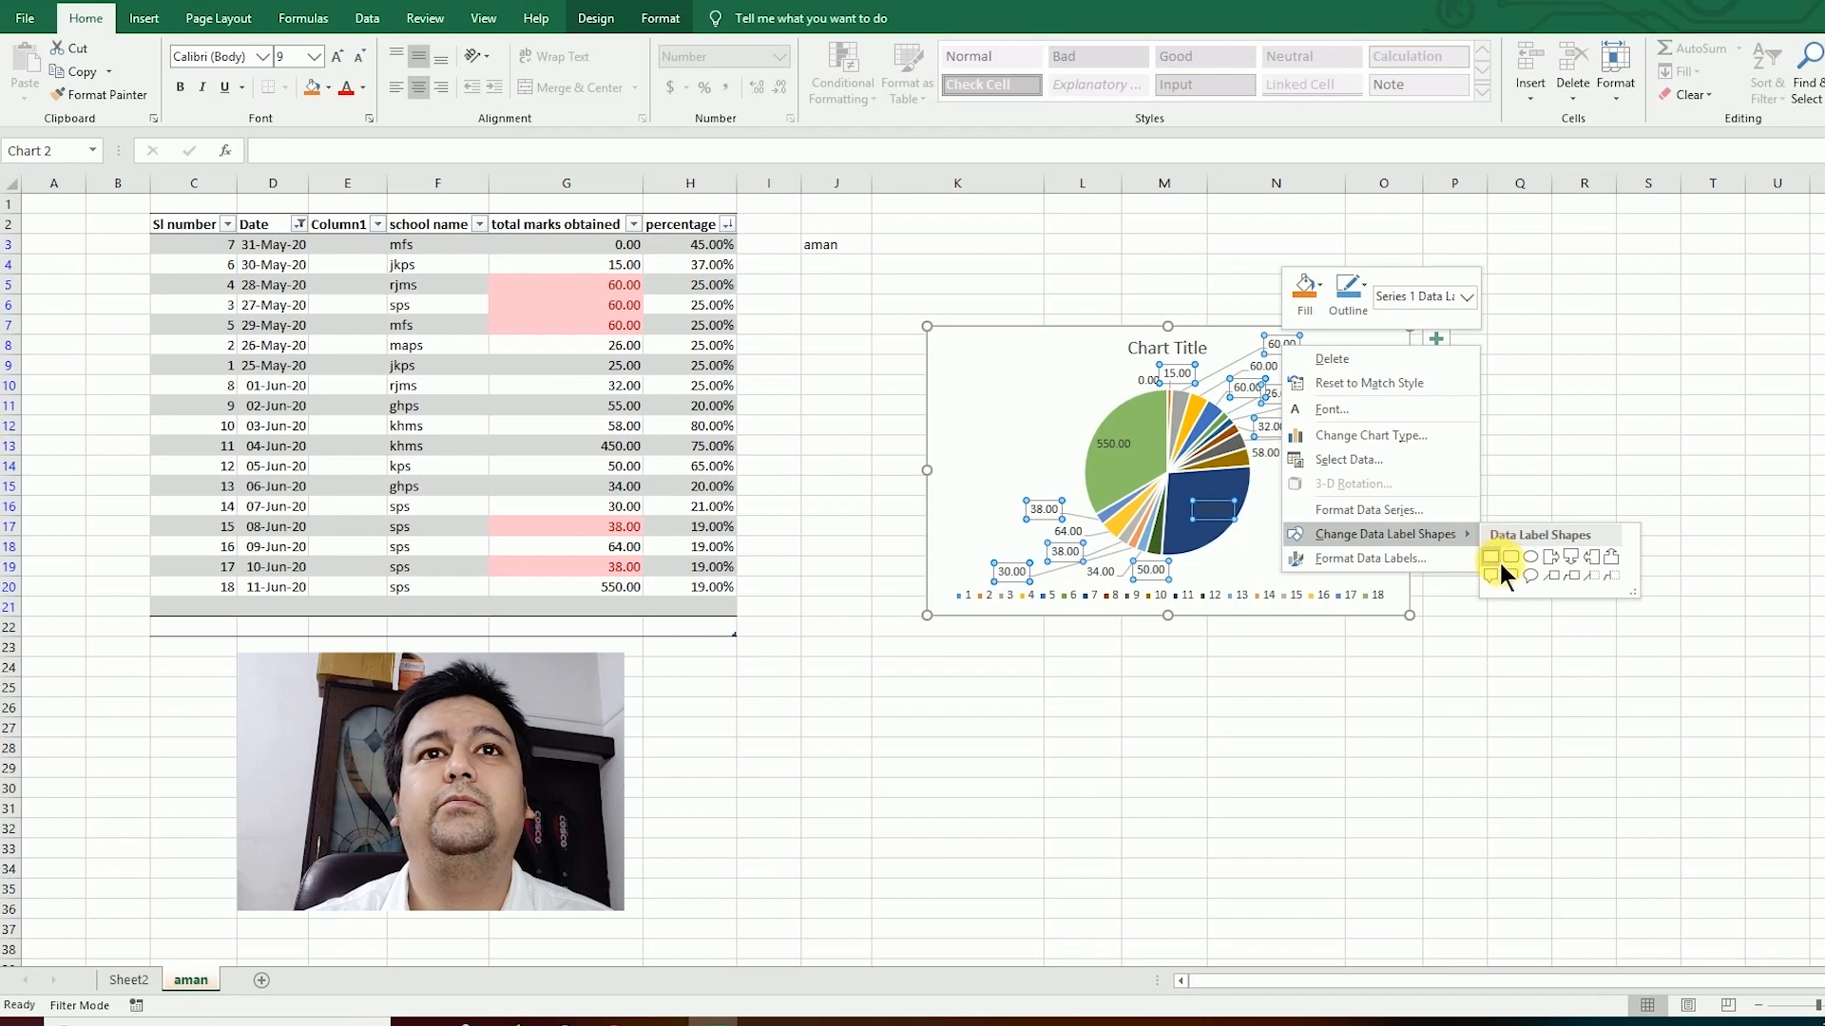
left_click(1526, 578)
left_click(1623, 667)
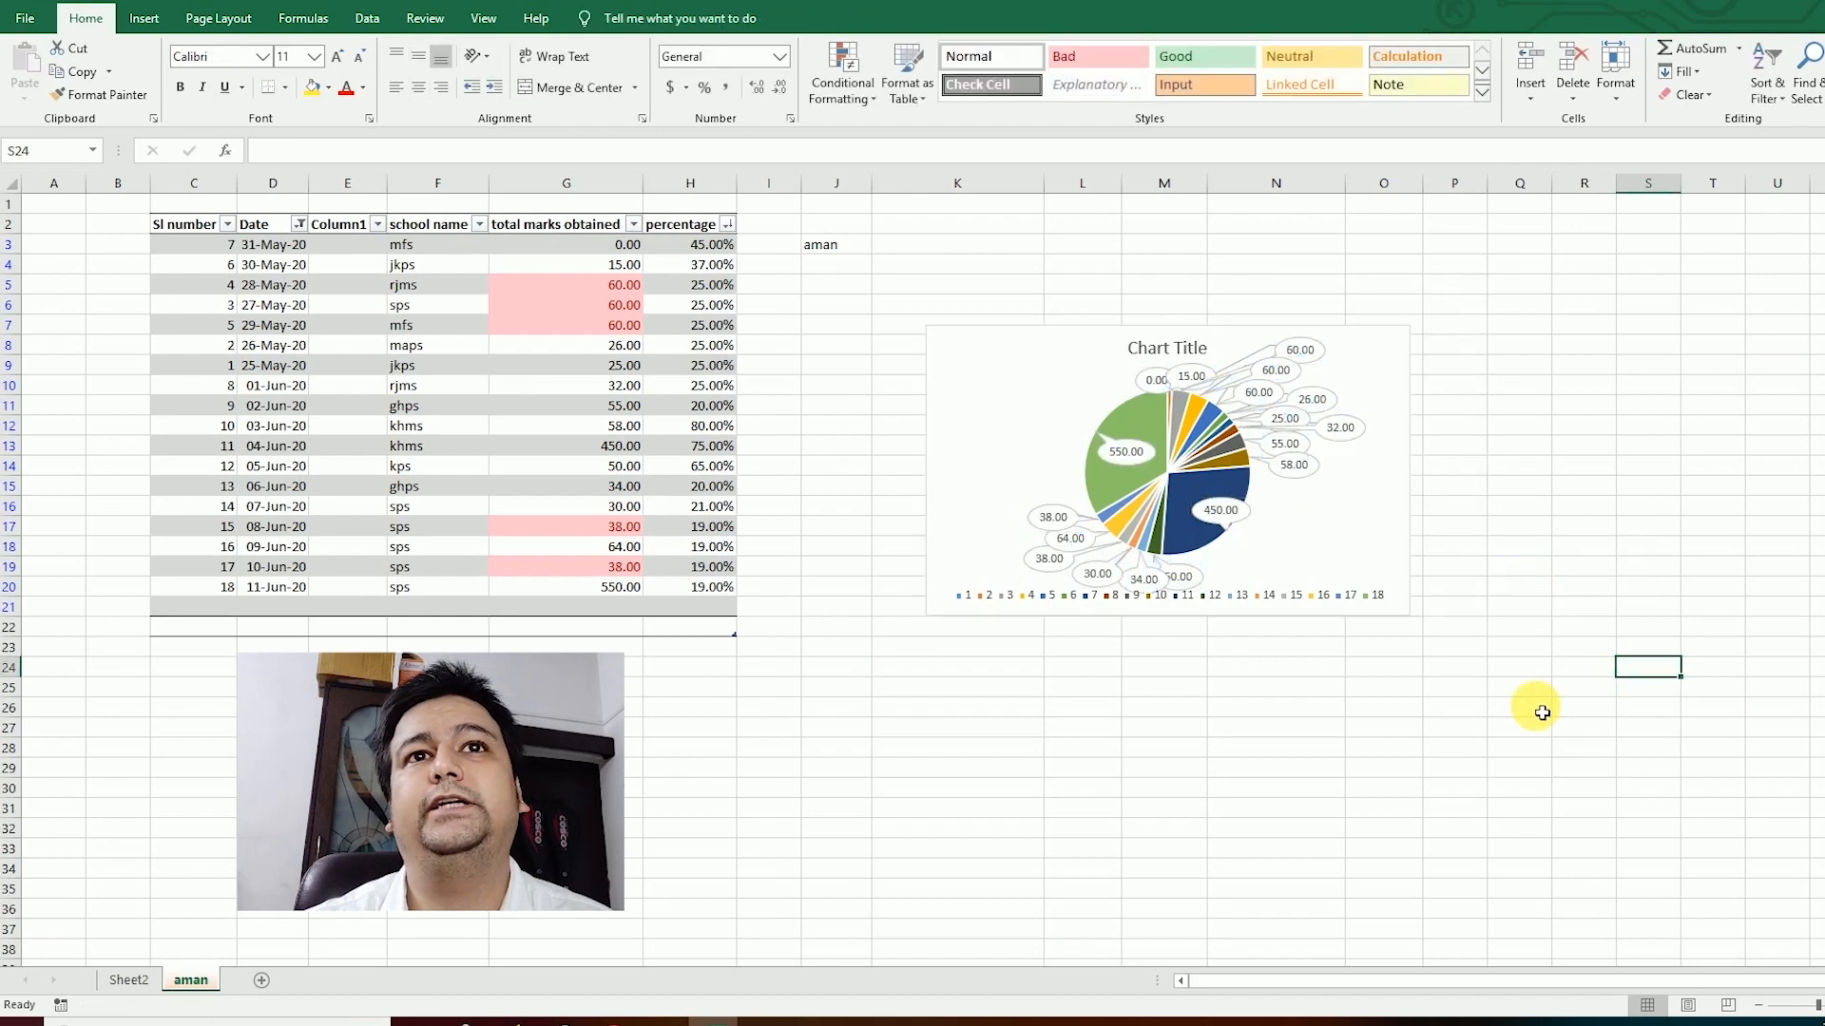
Step: Include the school names from F3:F20 in the pie chart's data labels using Value From Cells
right_click(1145, 411)
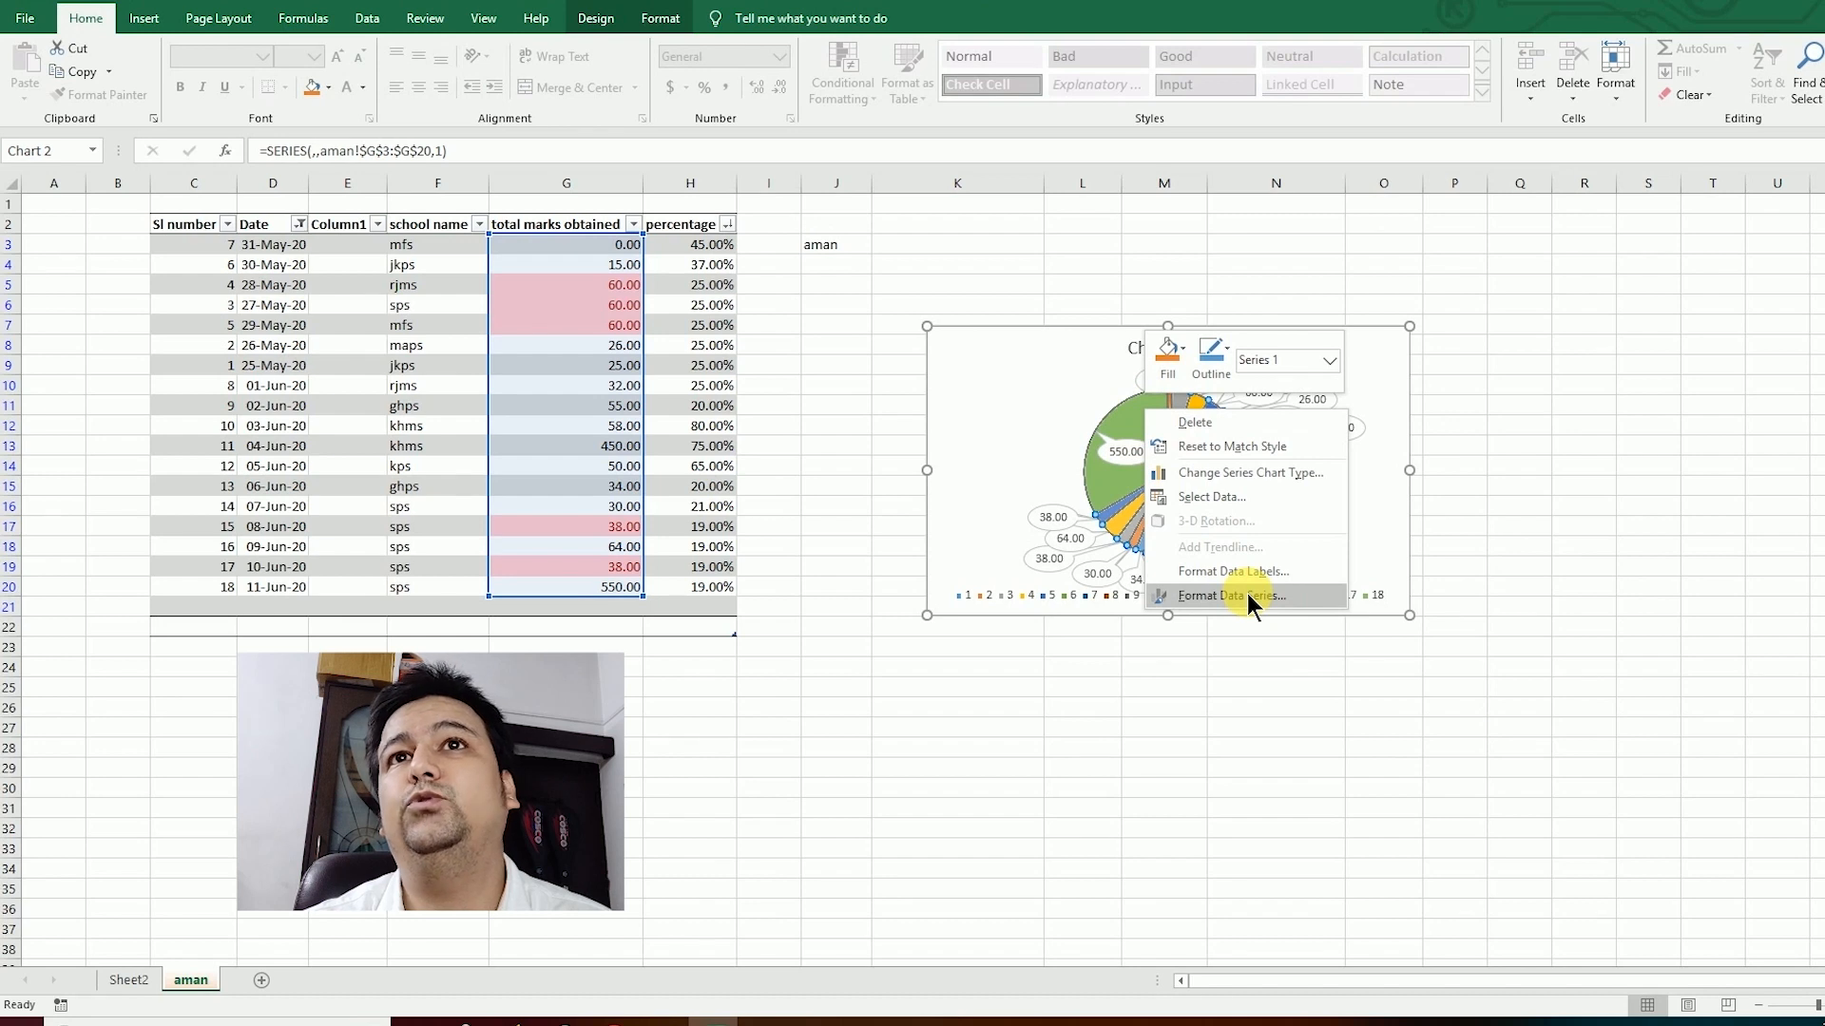
left_click(1246, 576)
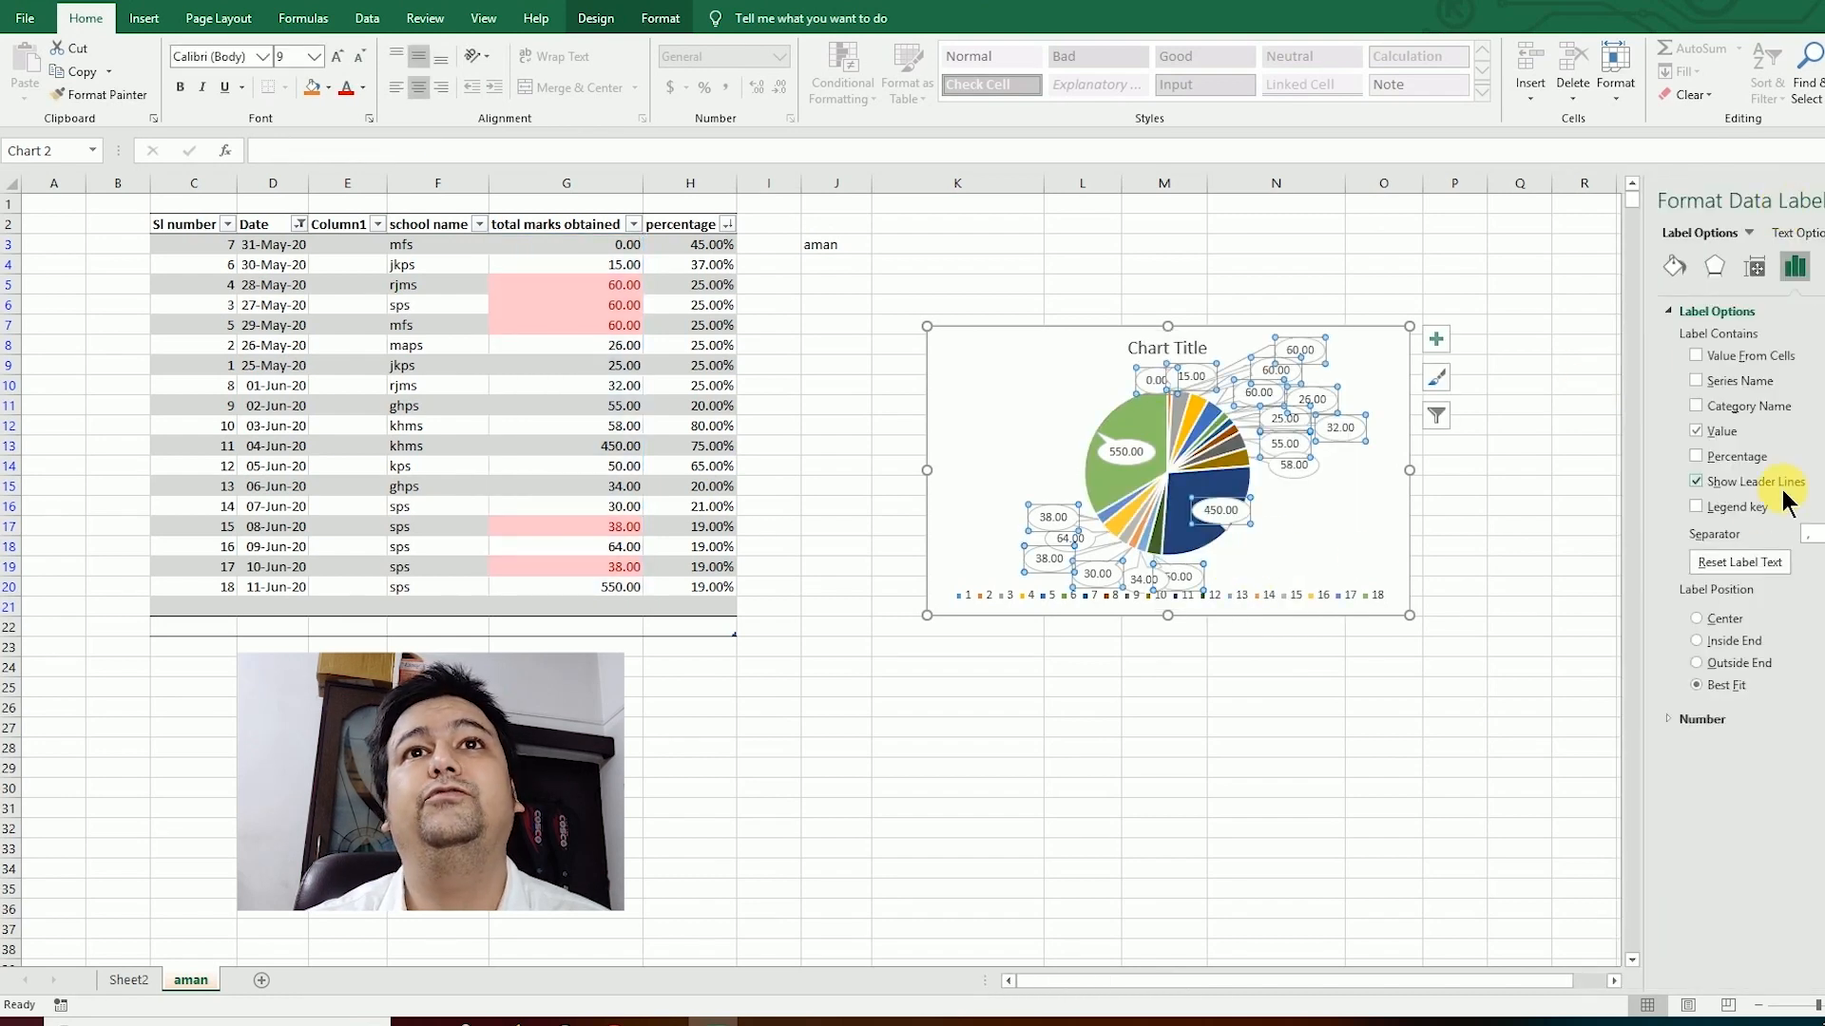
left_click(1701, 358)
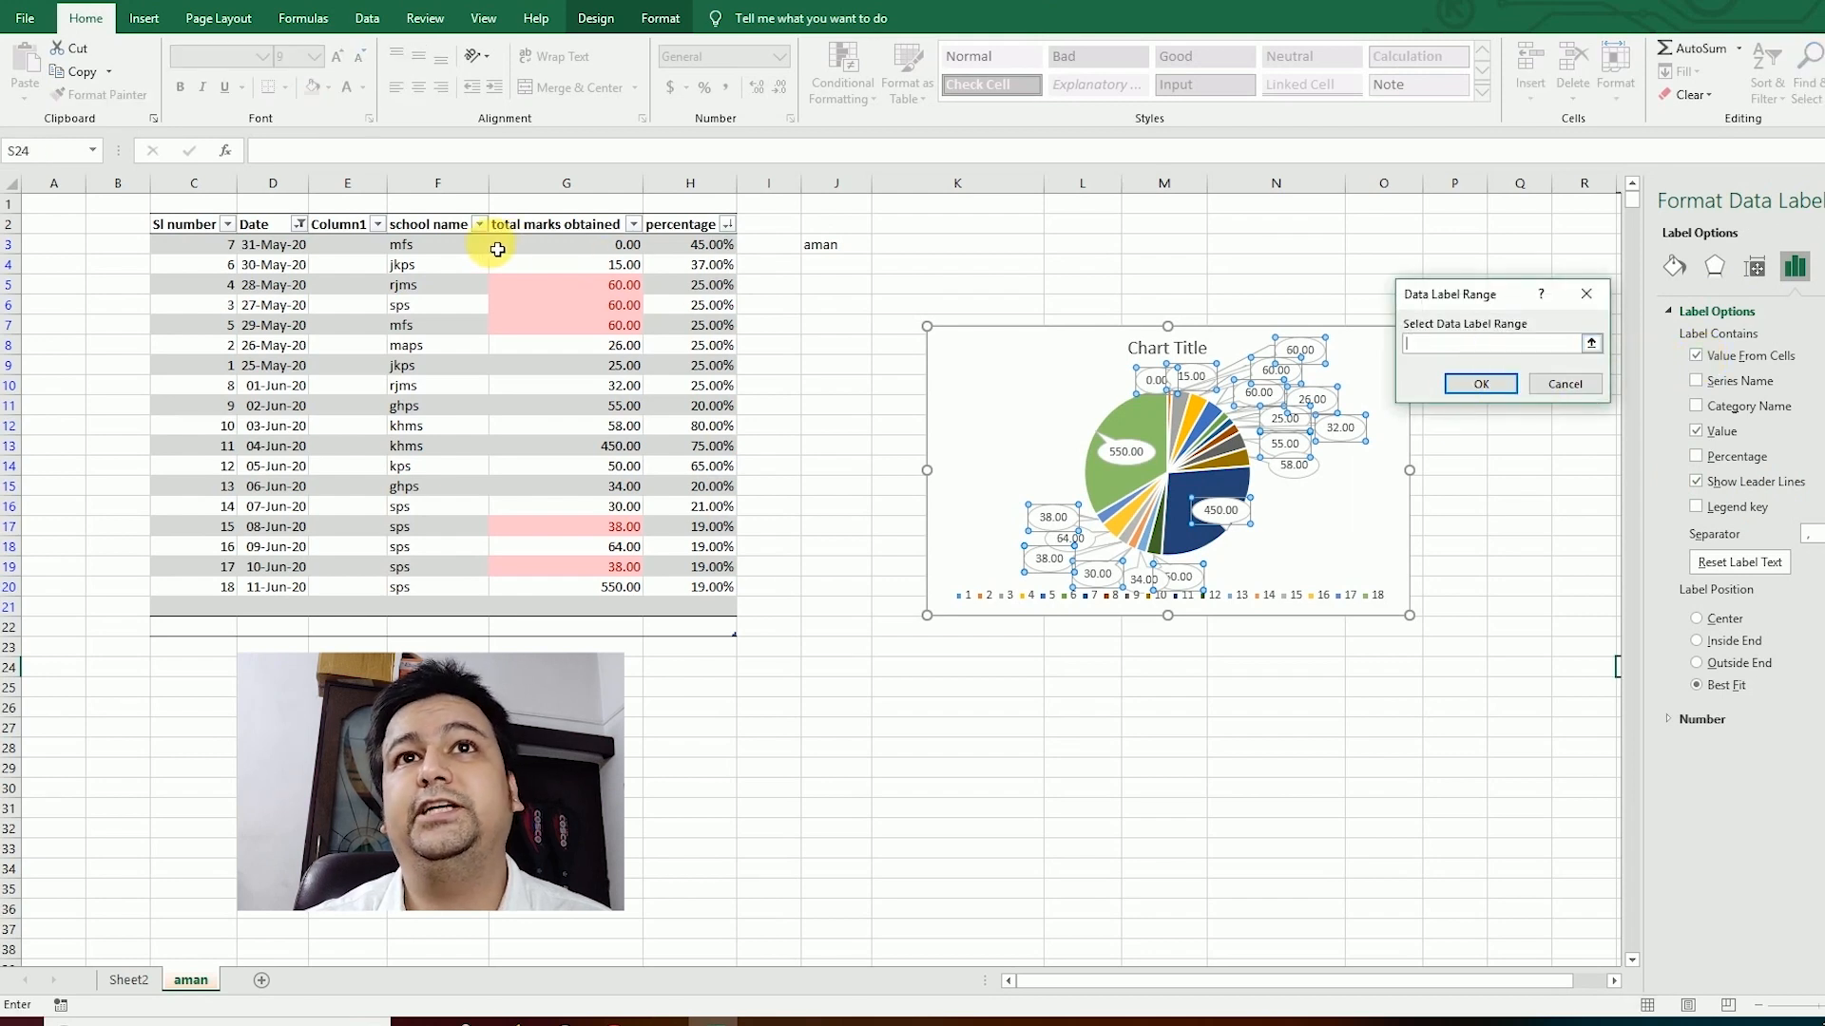
left_click_drag(404, 244, 442, 587)
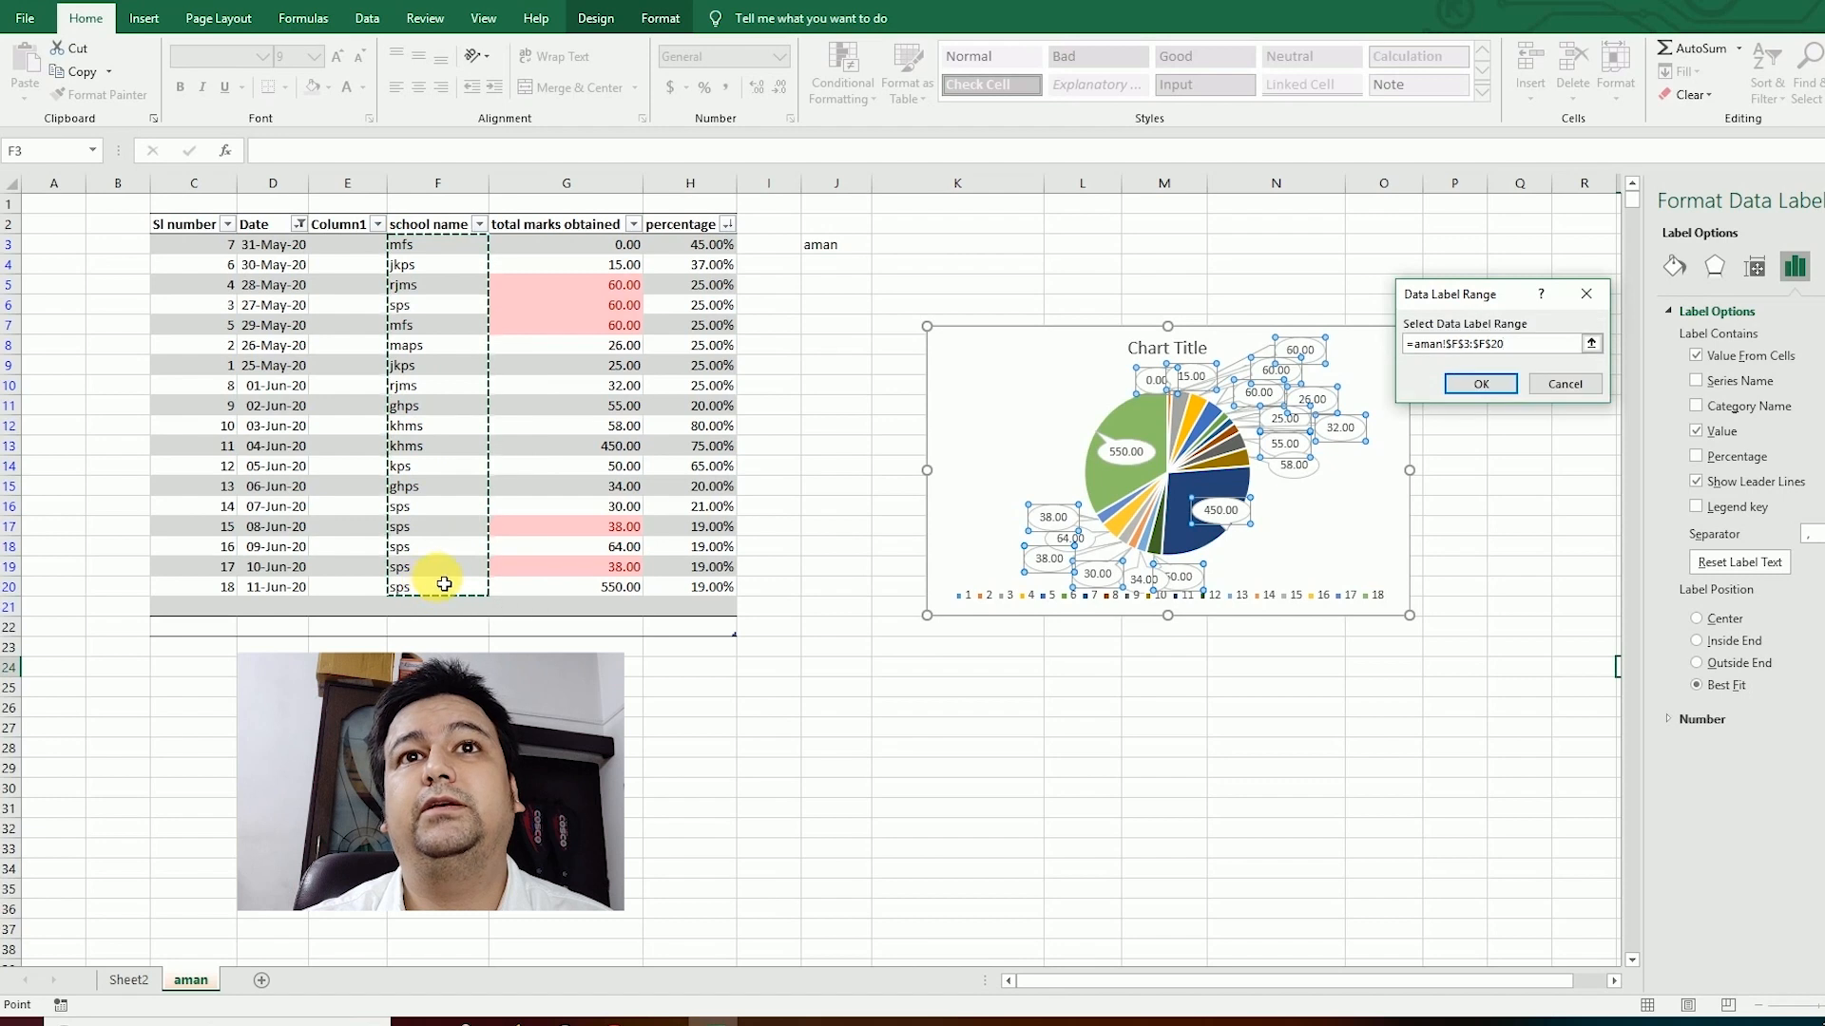
left_click(1487, 392)
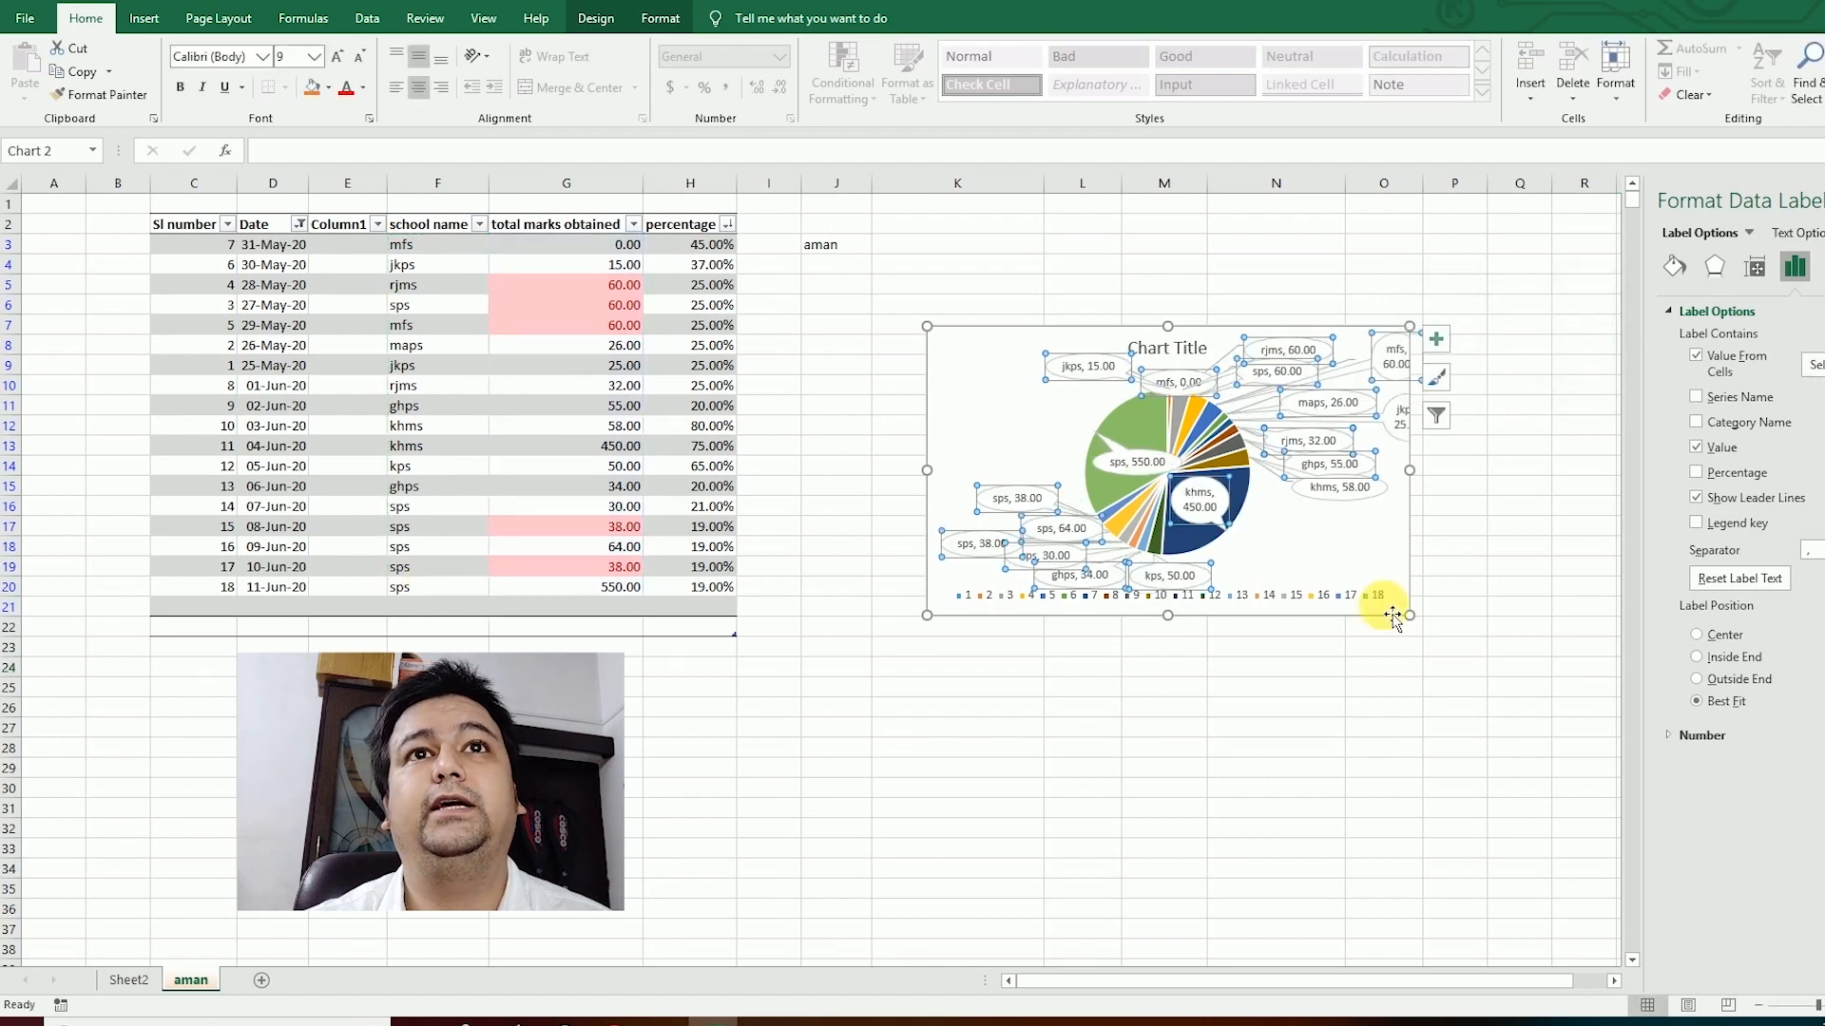
Step: Enlarge the pie chart to span about columns I to Q and rows 4 to 29
left_click_drag(1409, 616, 1573, 781)
left_click_drag(927, 326, 782, 253)
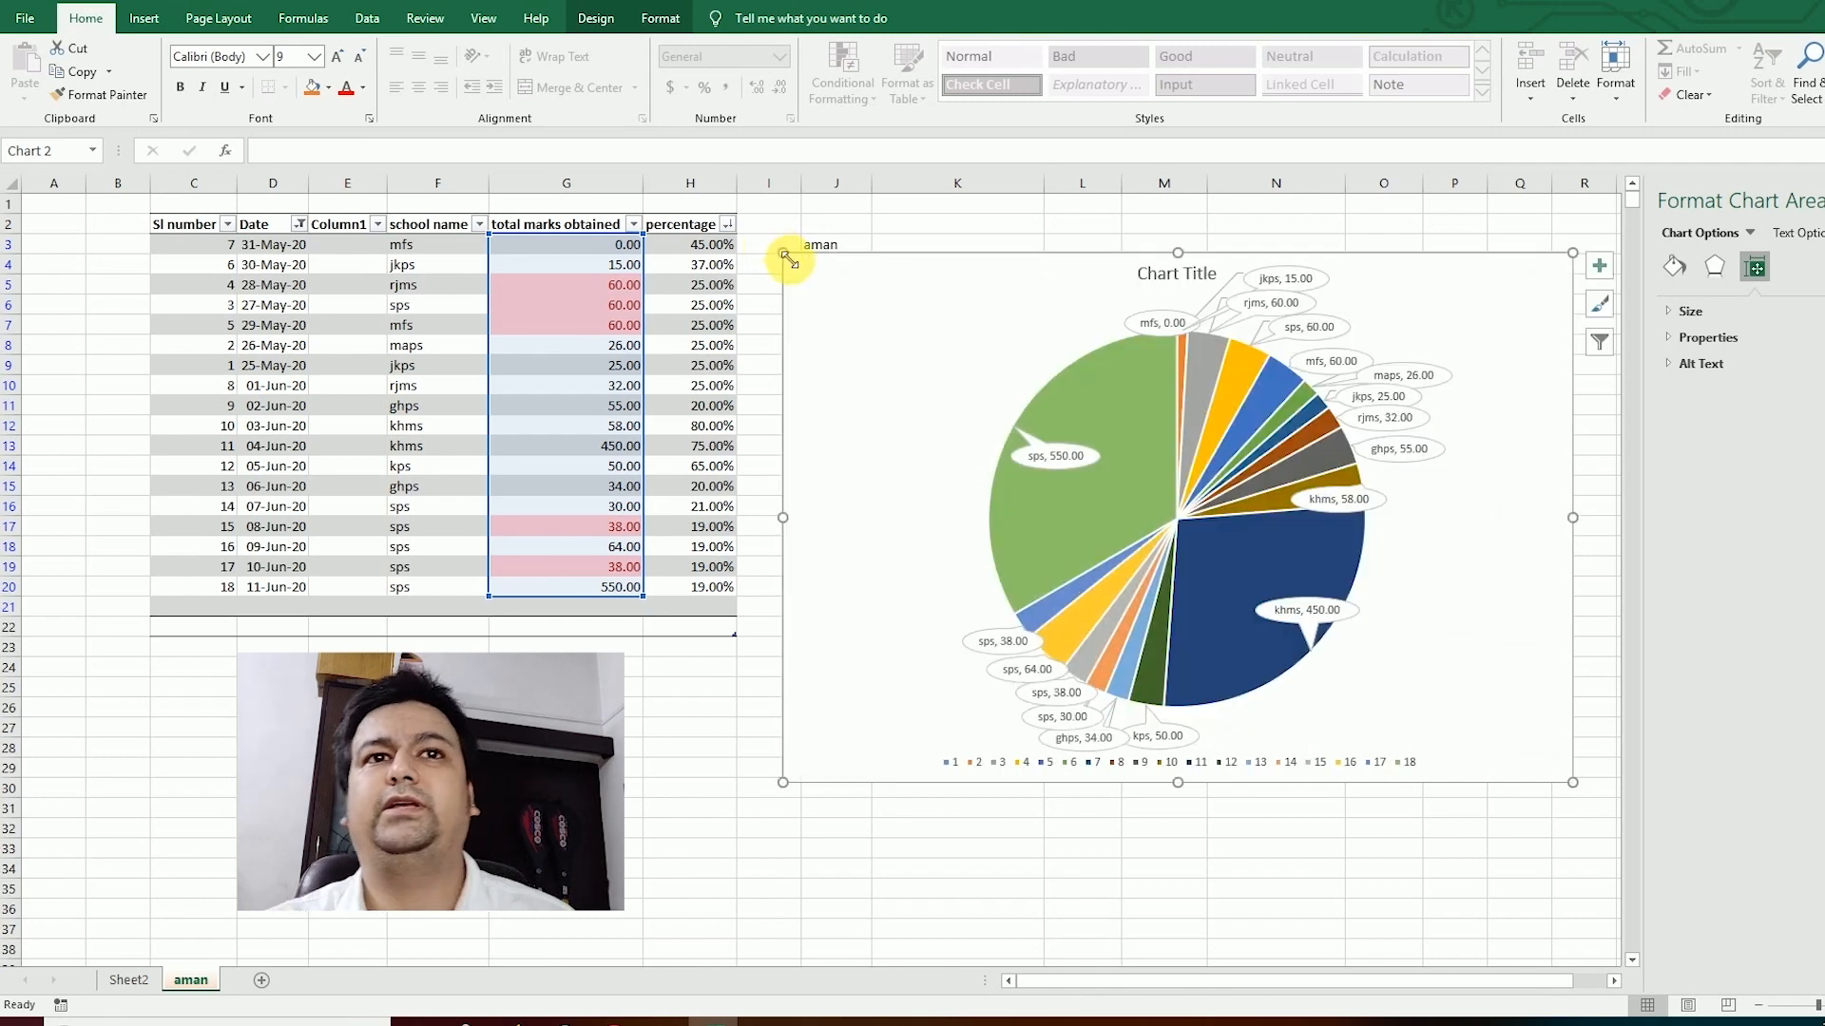
left_click(1596, 445)
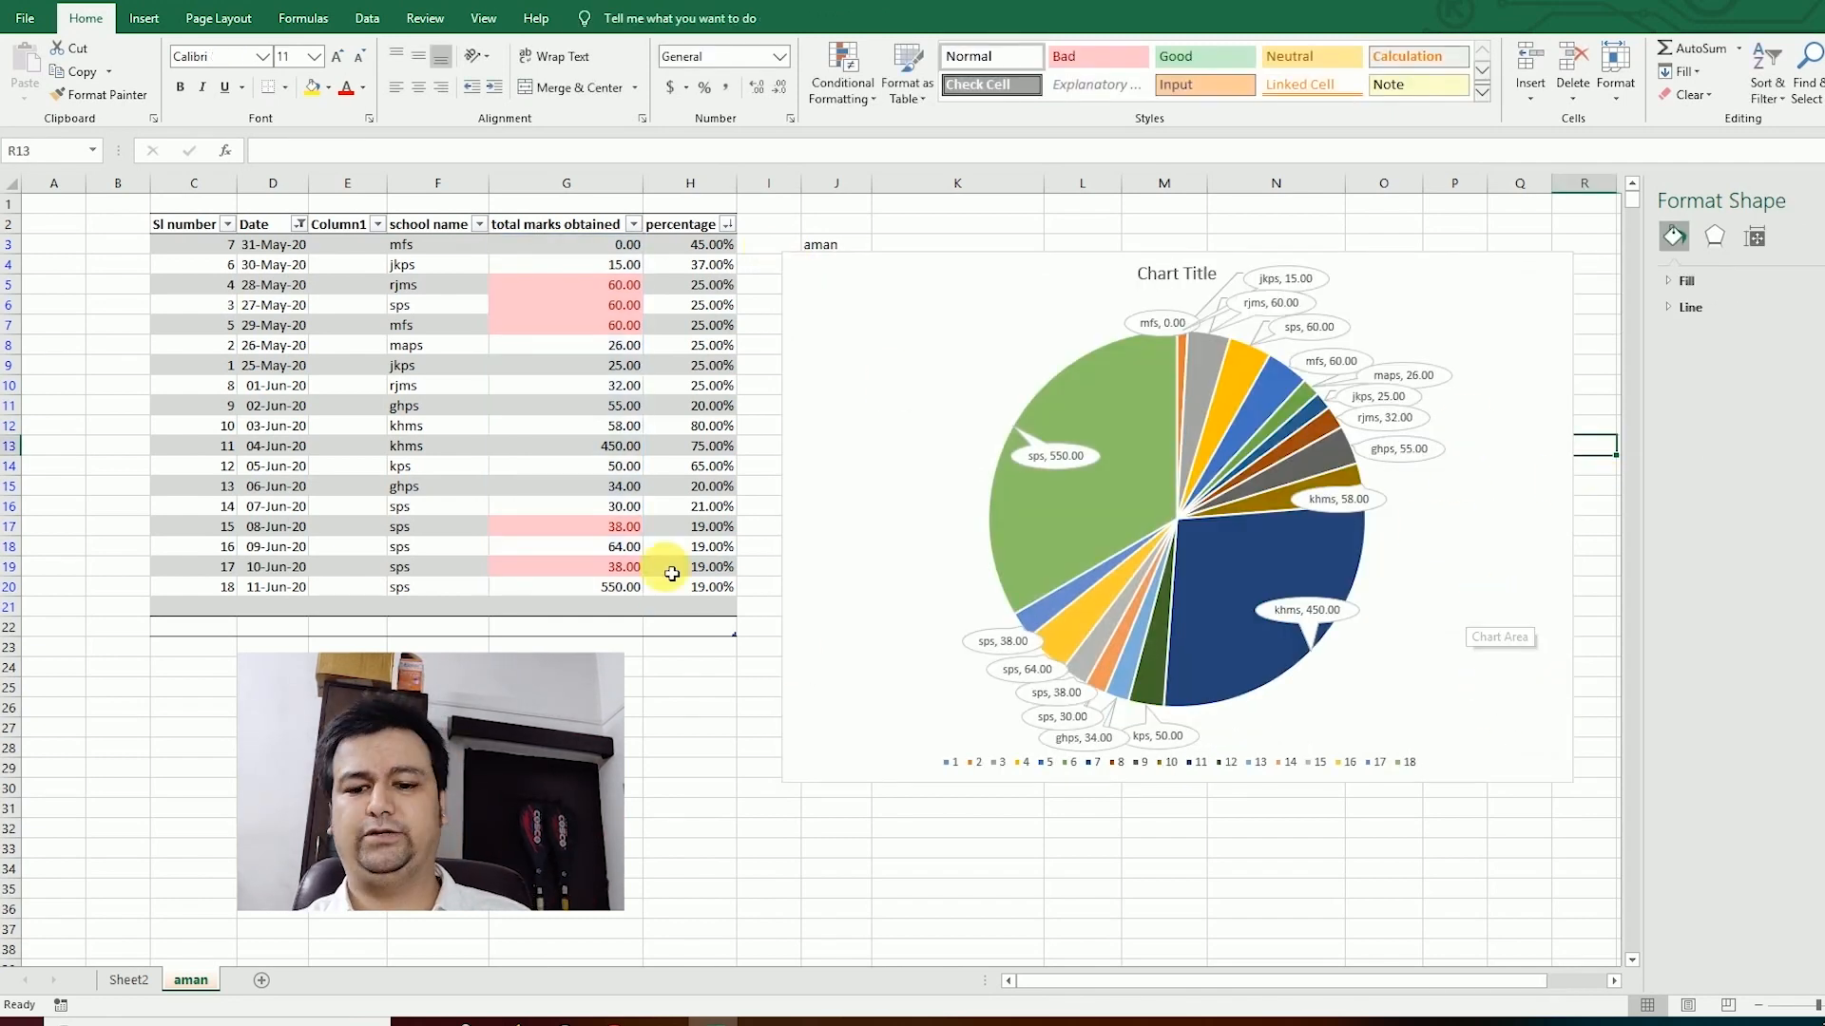
Step: Clear the total marks in G4, G6:G12 and G14:G19
left_click_drag(610, 567, 614, 357)
key("Delete")
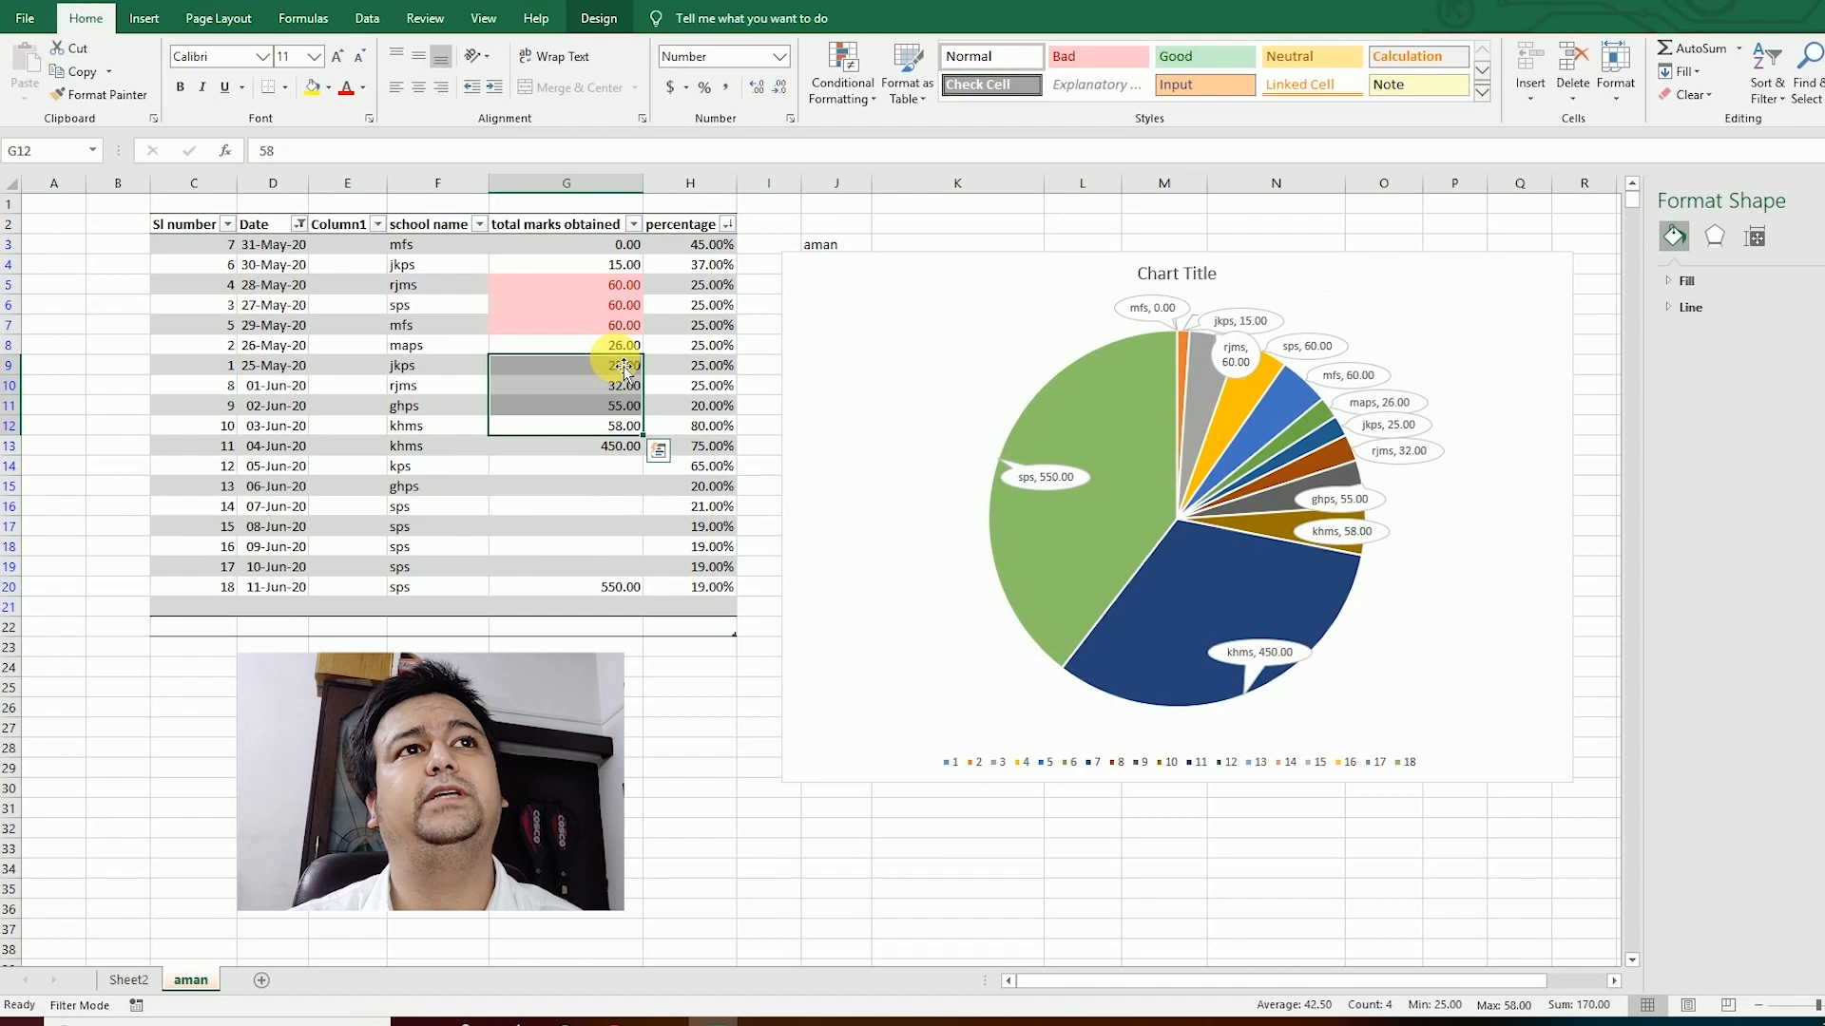
left_click(625, 347)
key("Delete")
left_click_drag(623, 306, 627, 330)
key("Delete")
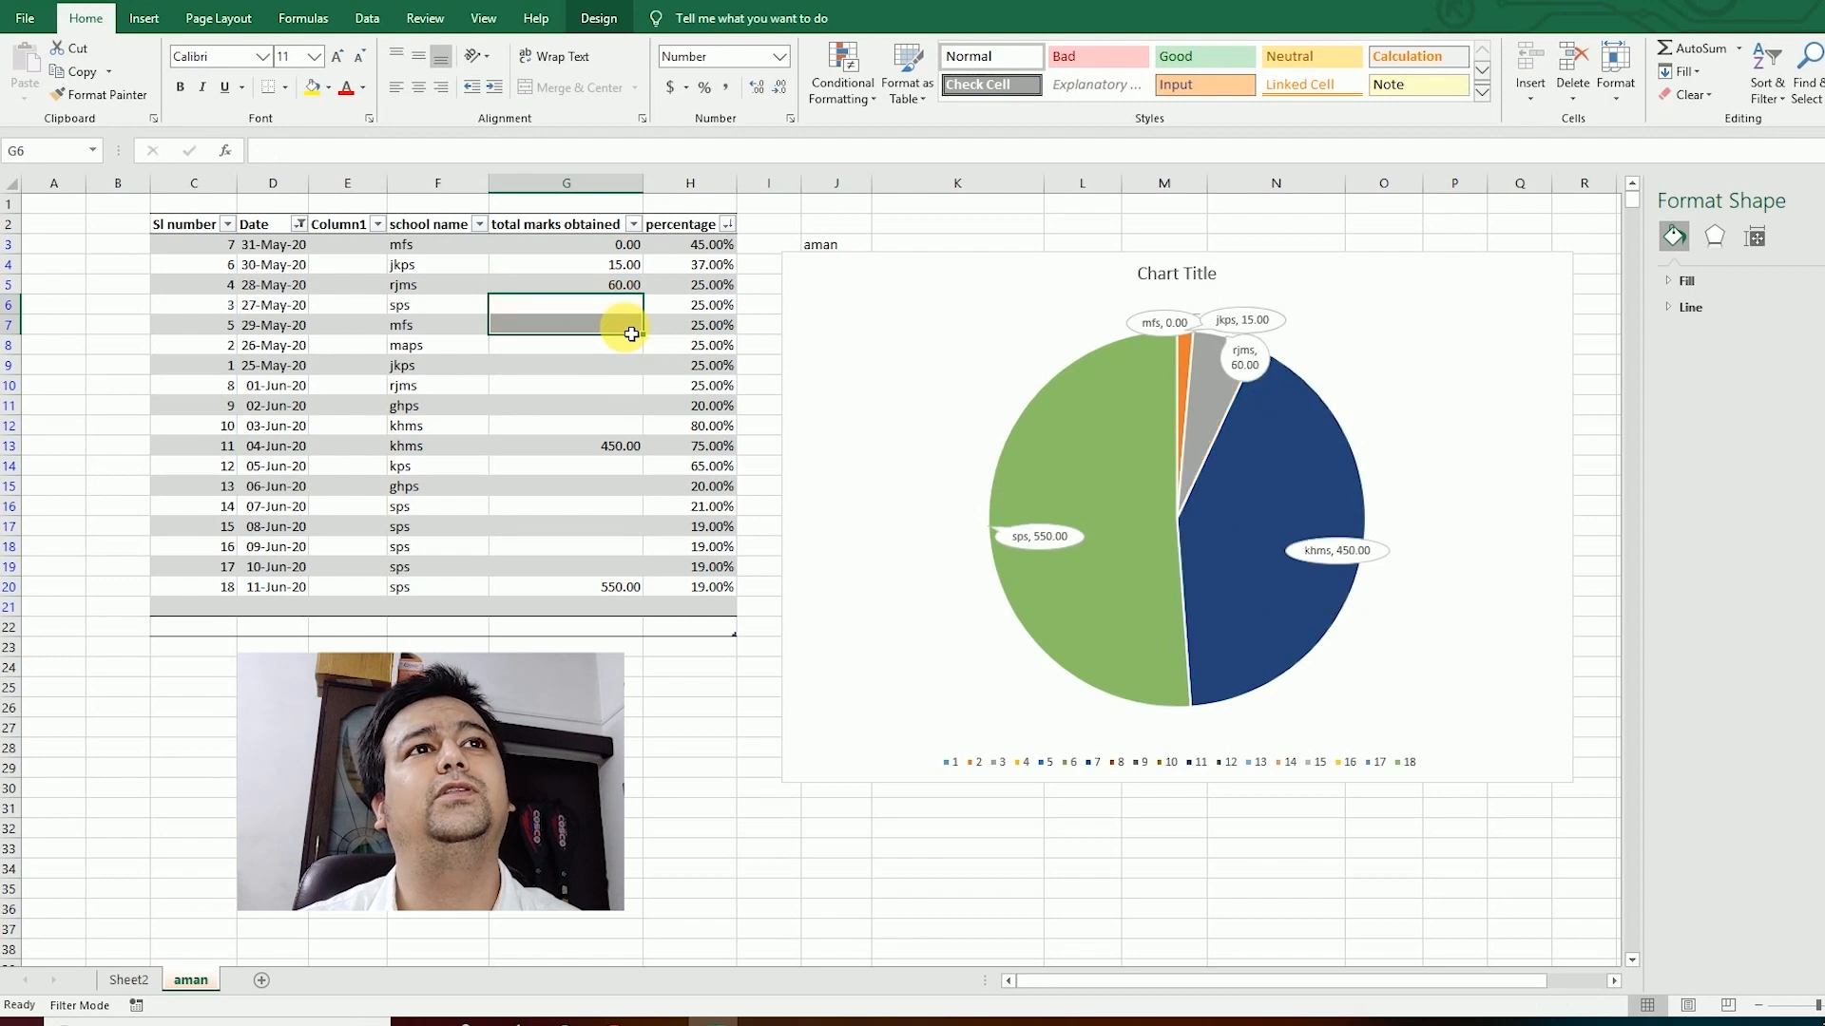
left_click(622, 267)
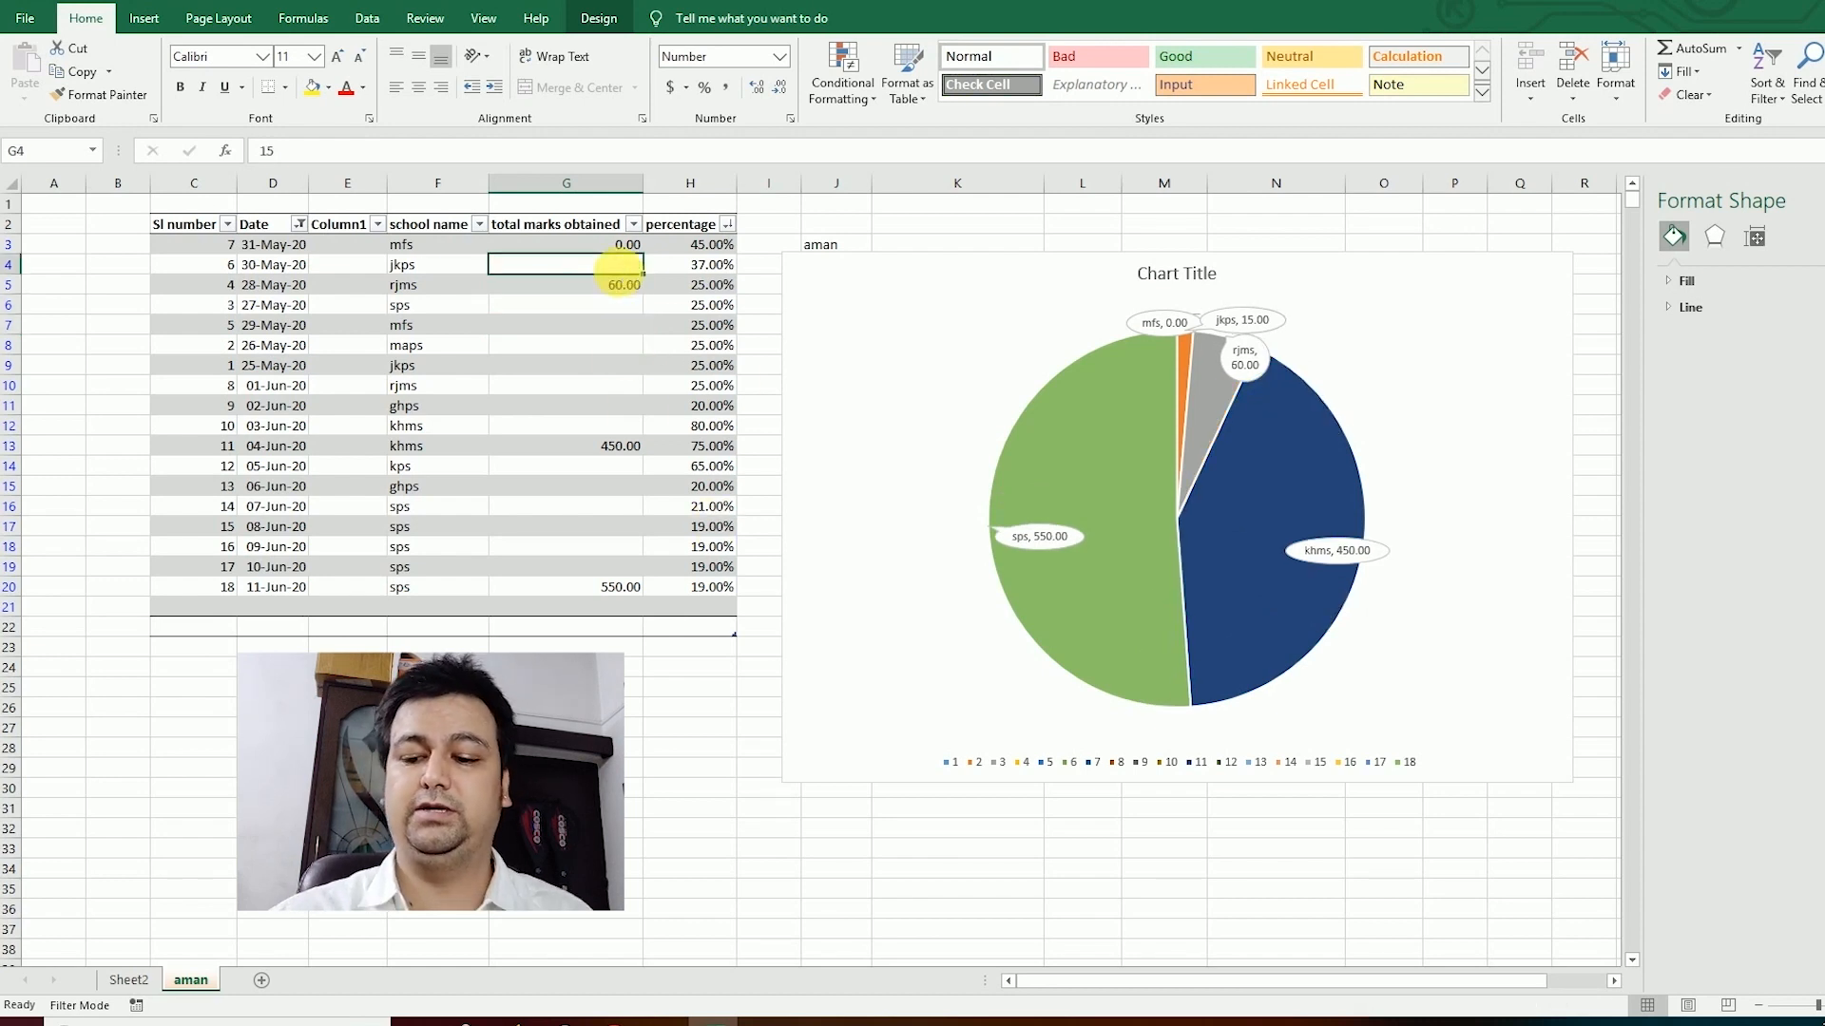
key("Delete")
Step: Set the total marks in G3 to 100, in G4 to 200 and in G5 to 300
left_click(630, 245)
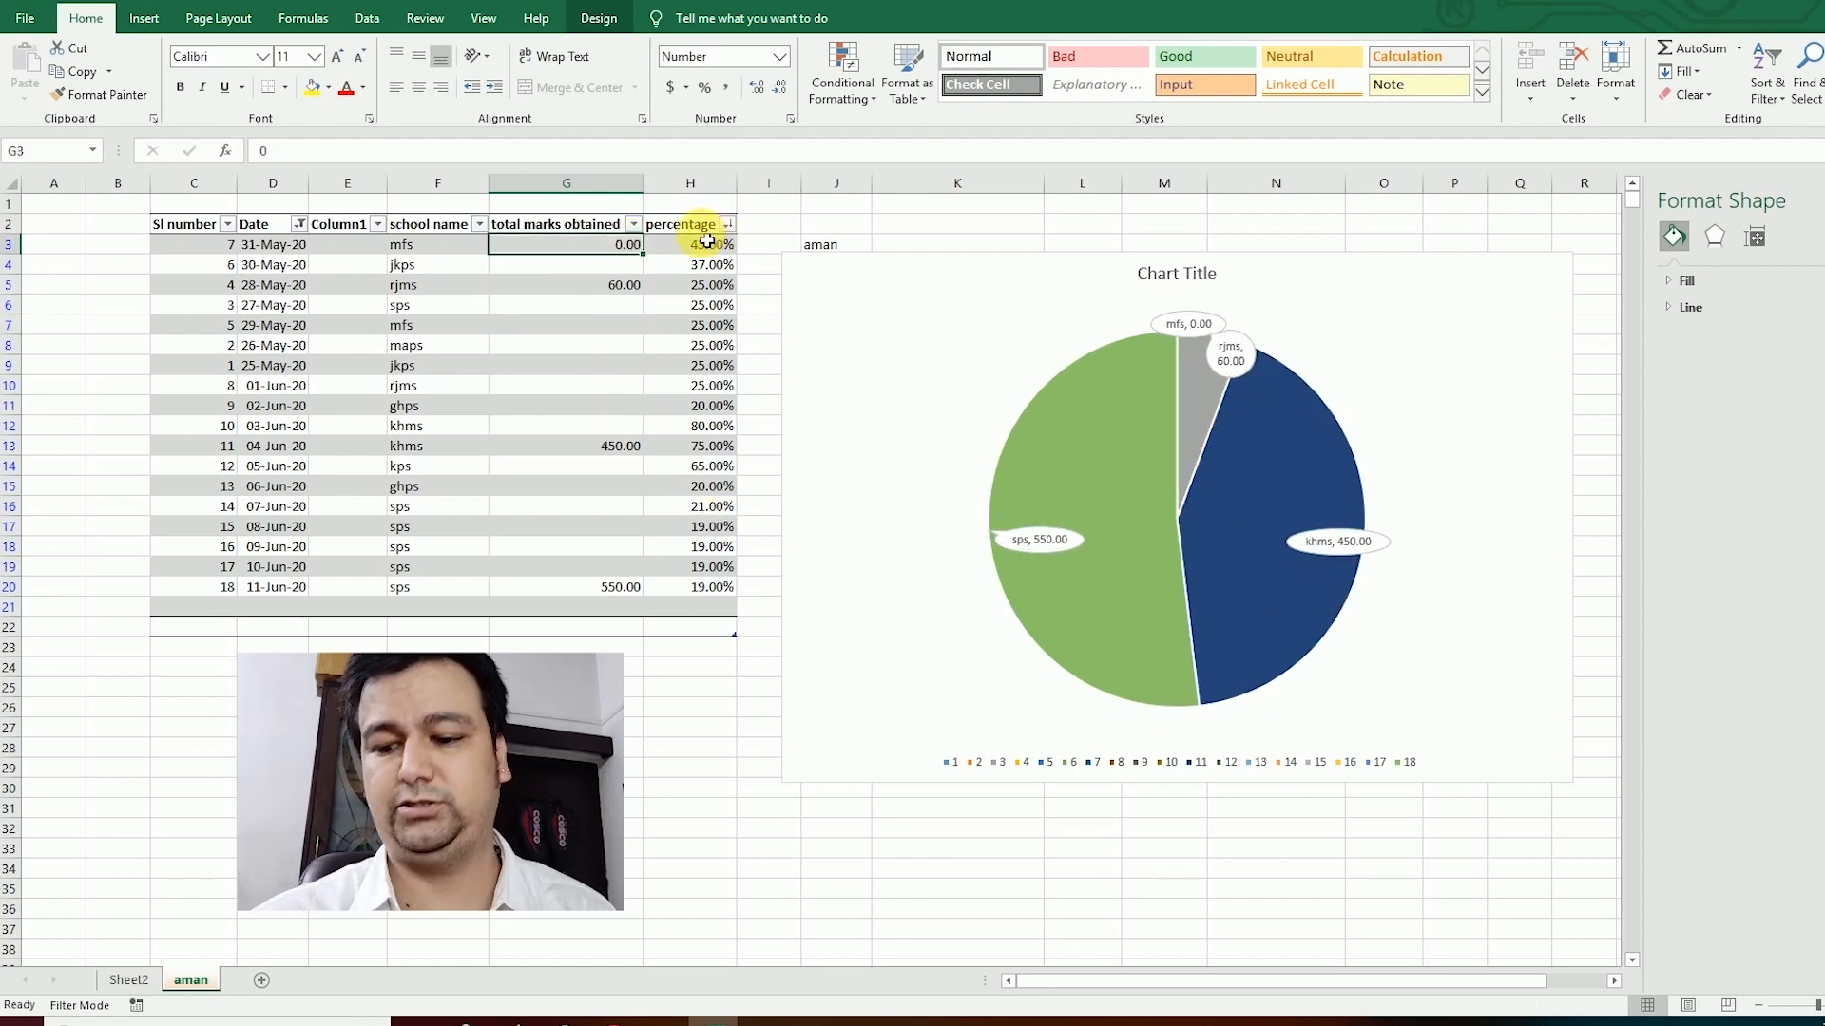
type("1")
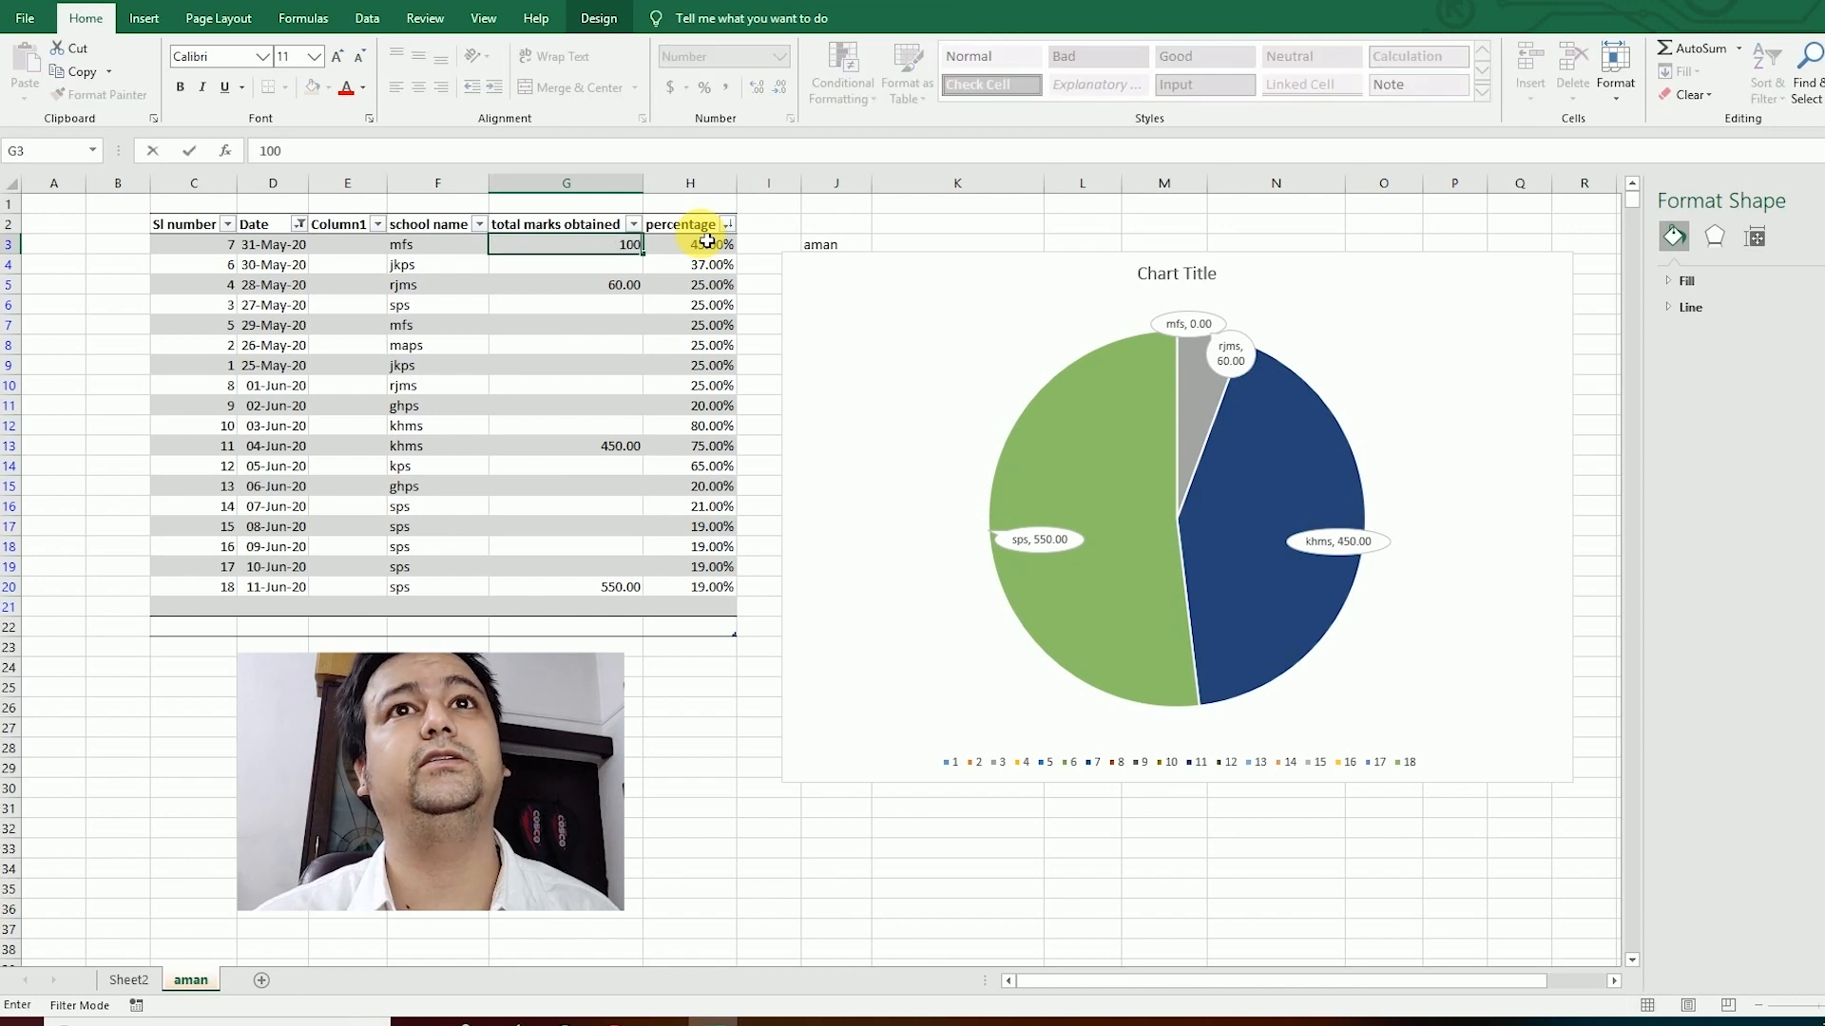
key("Return")
type("200")
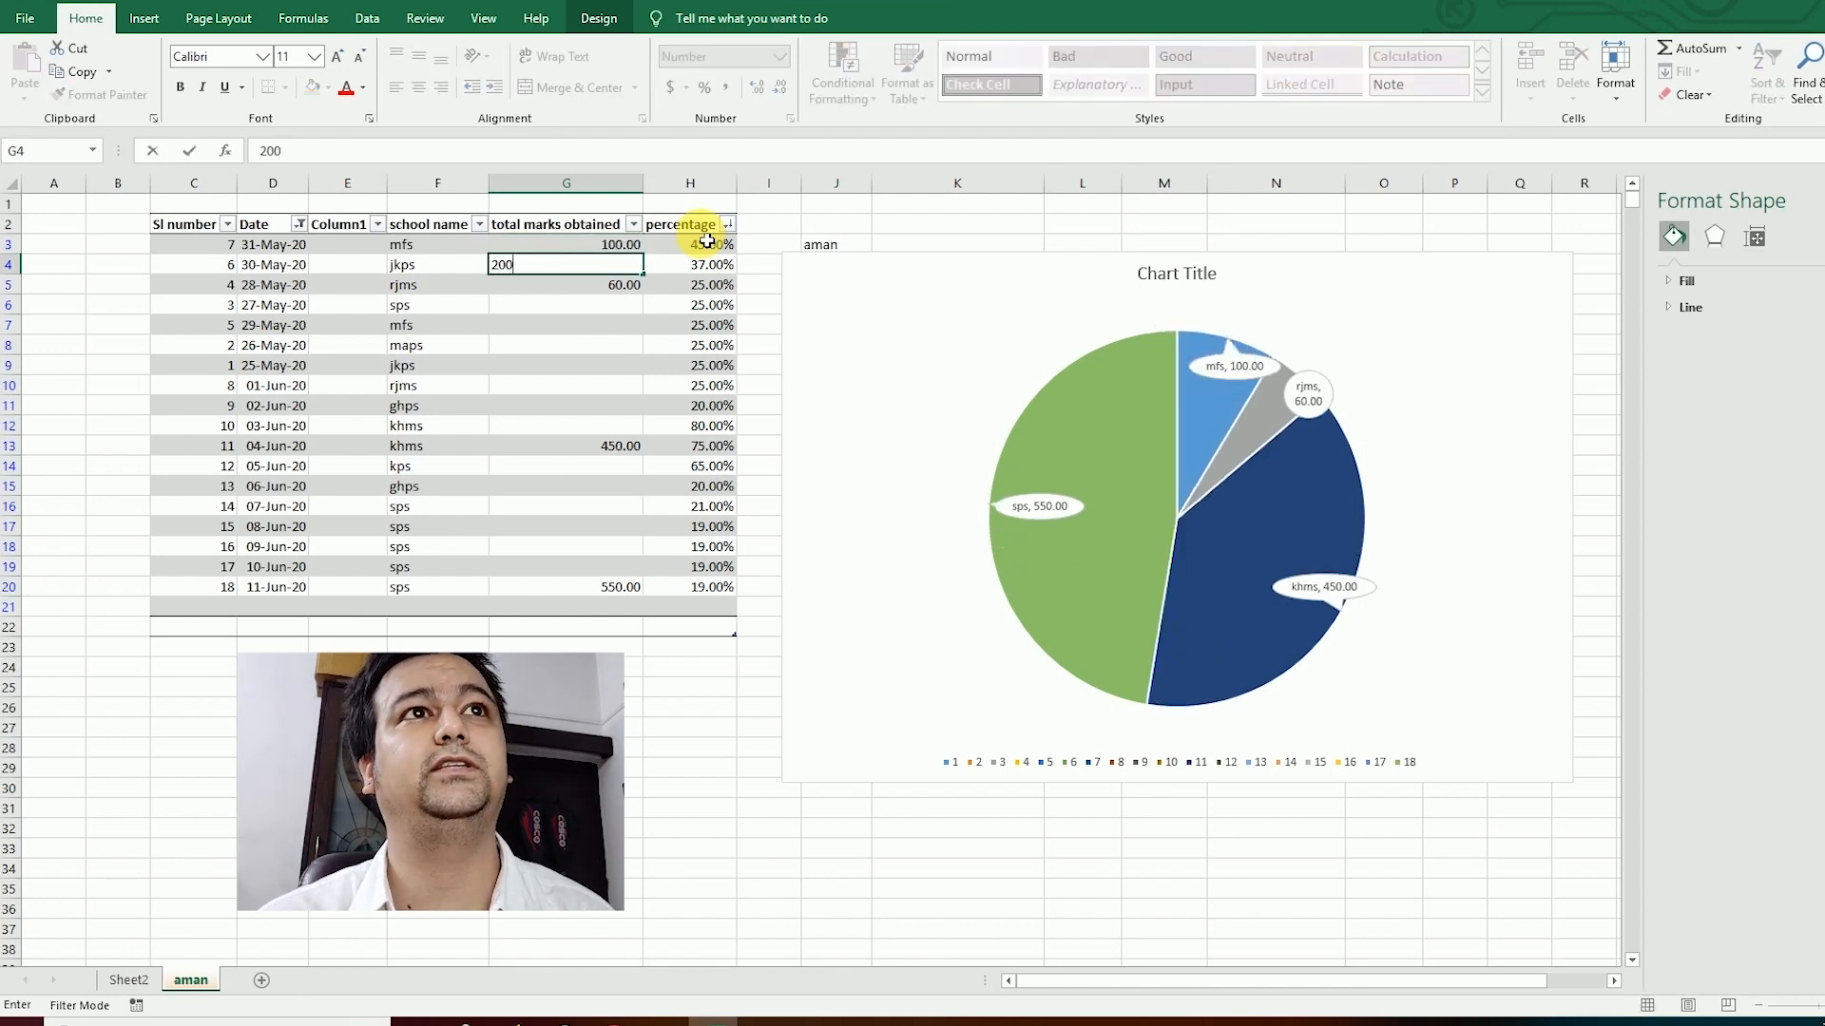
key("Return")
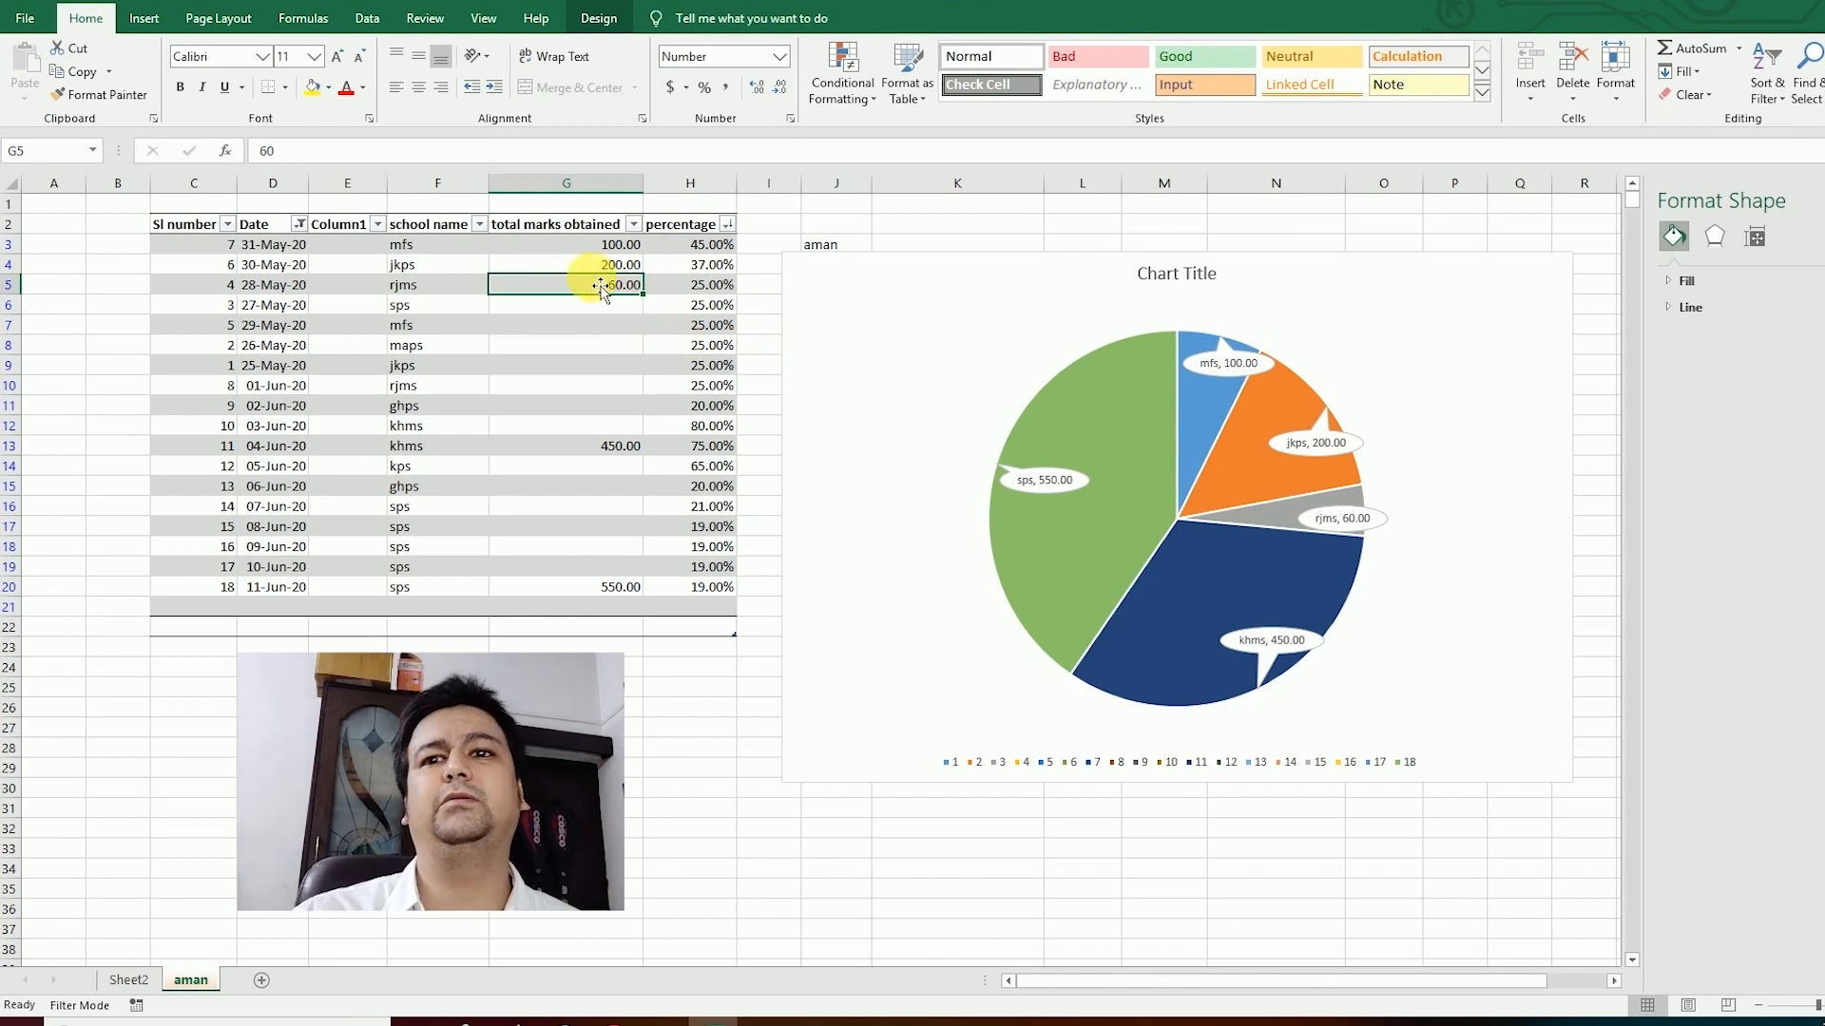
type("300")
key("Return")
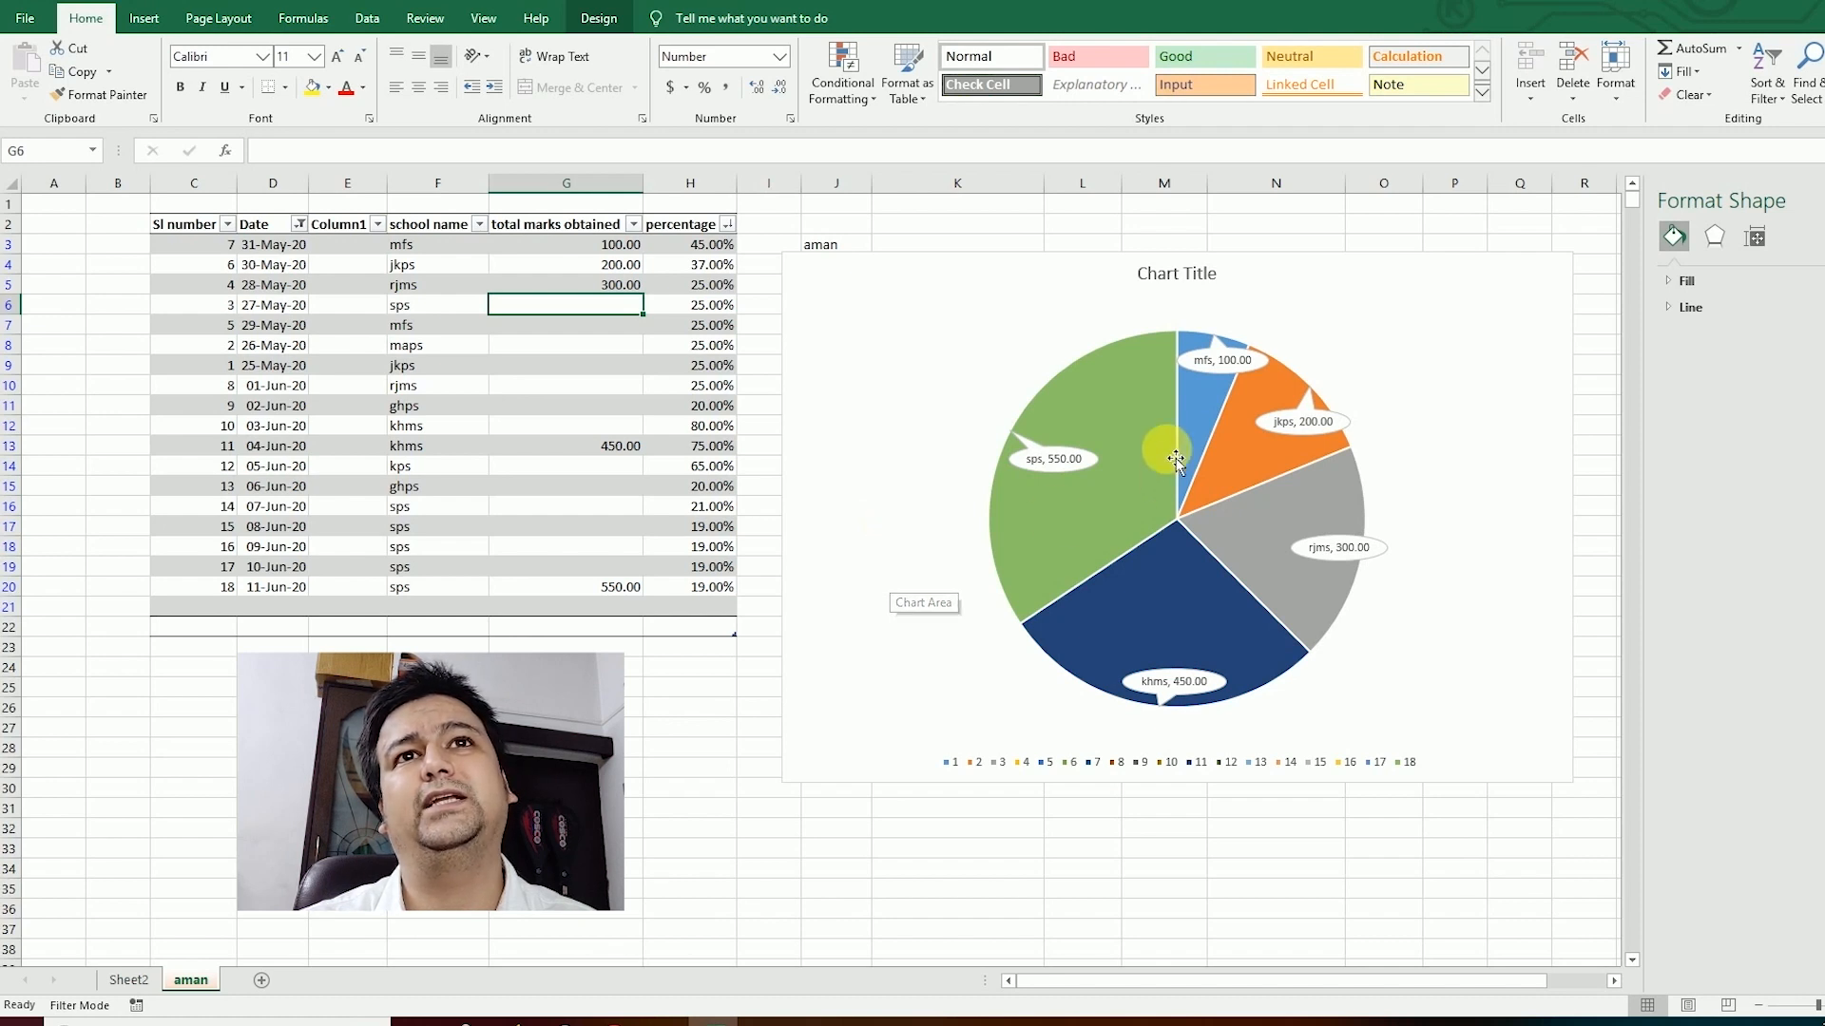
Step: Move the jkps and rjms data labels outside the pie, beside their slices
left_click(1040, 454)
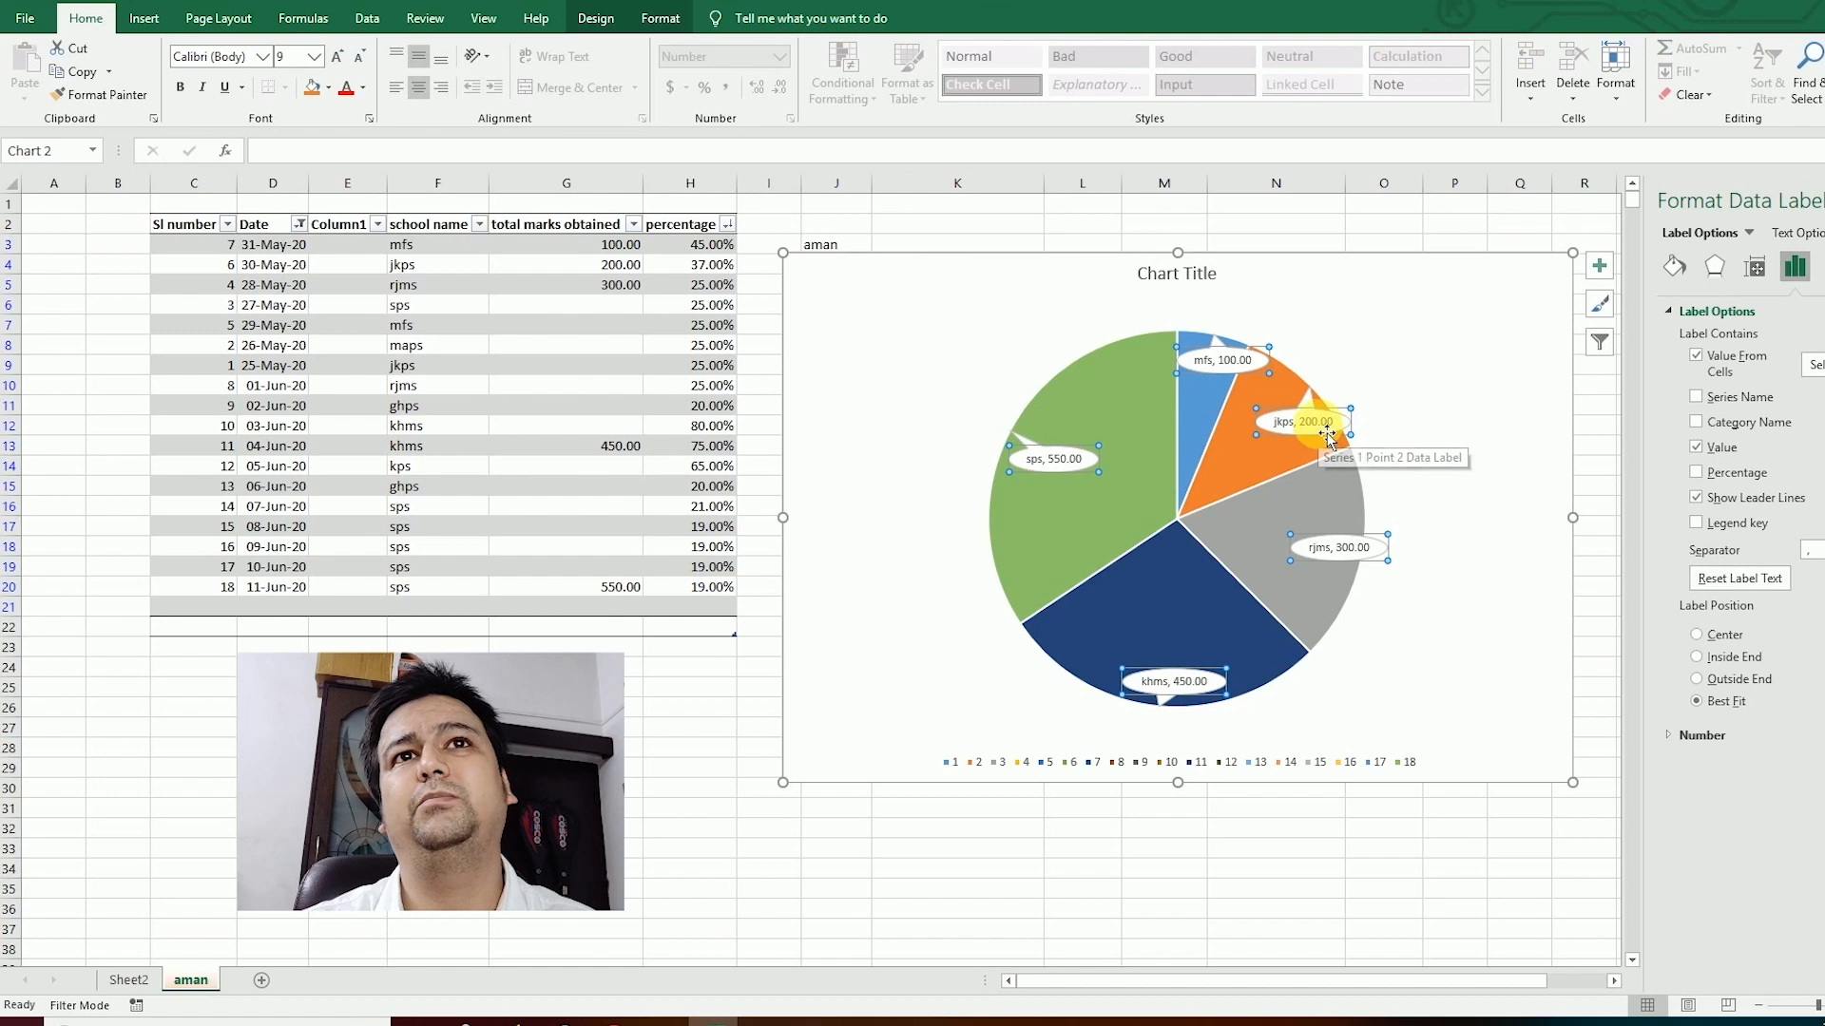
left_click(1331, 425)
left_click_drag(1326, 421, 1411, 381)
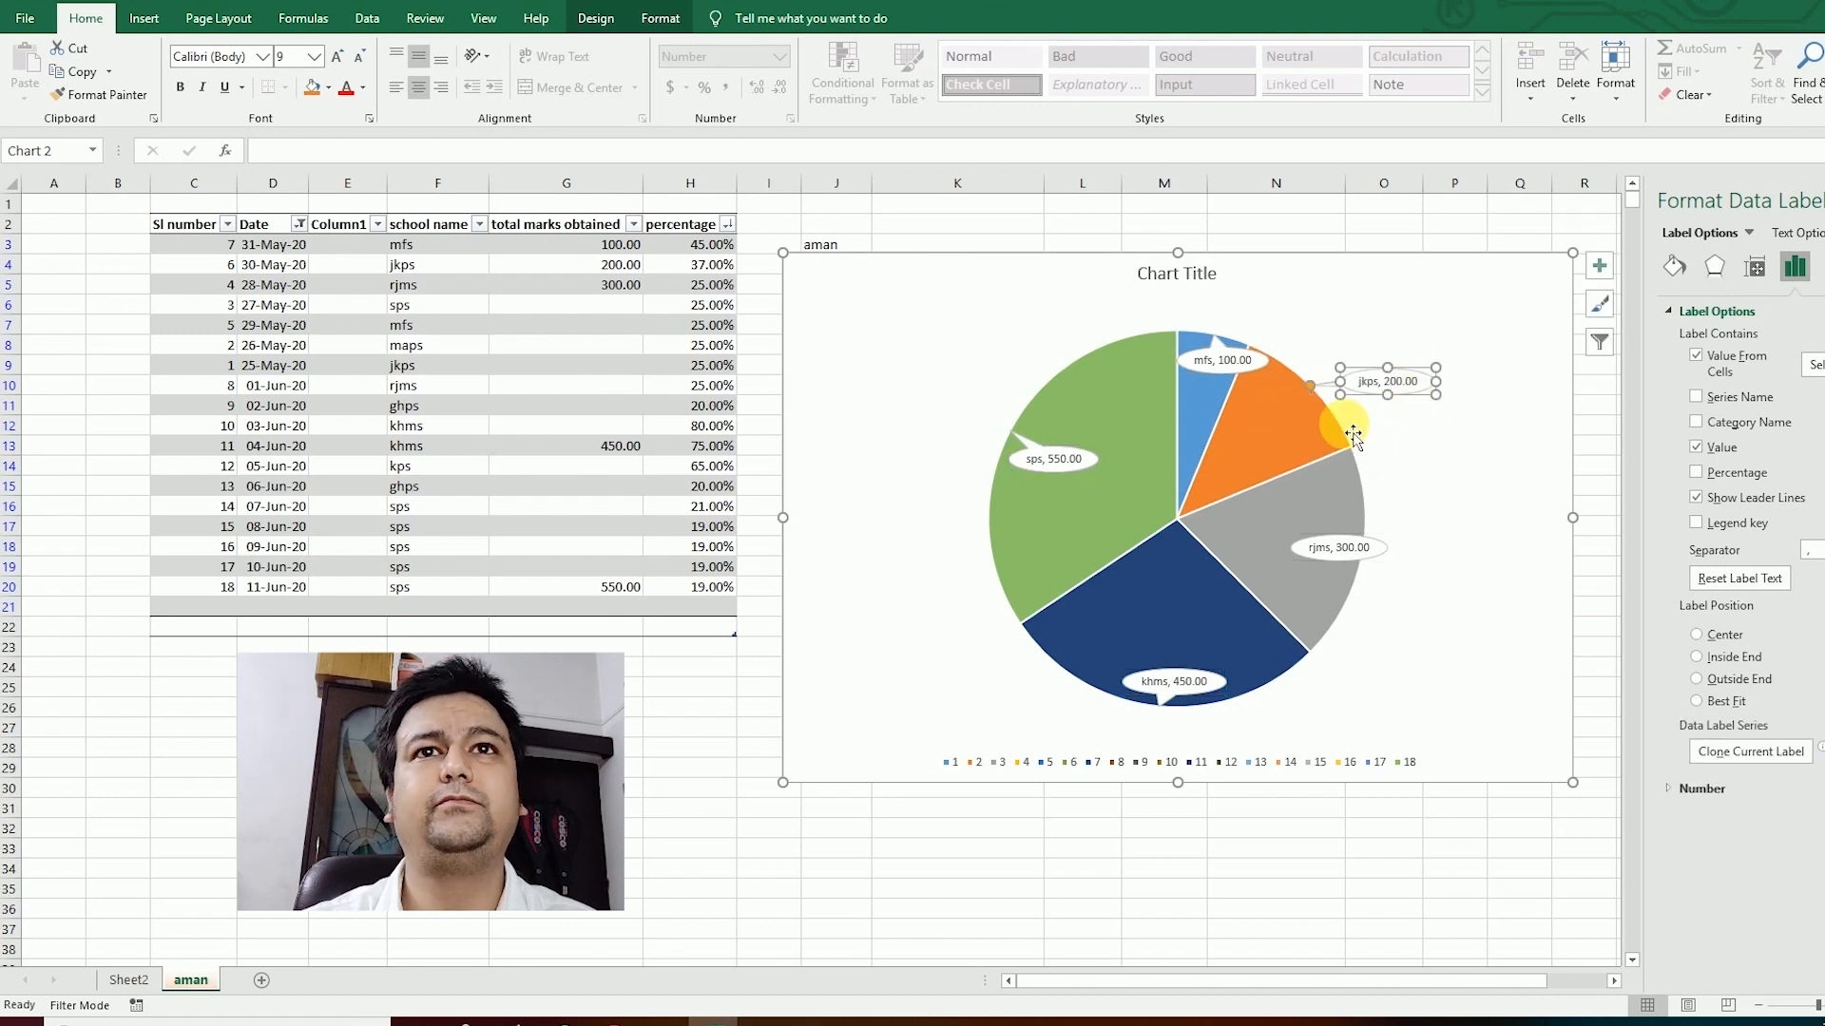
left_click(1406, 460)
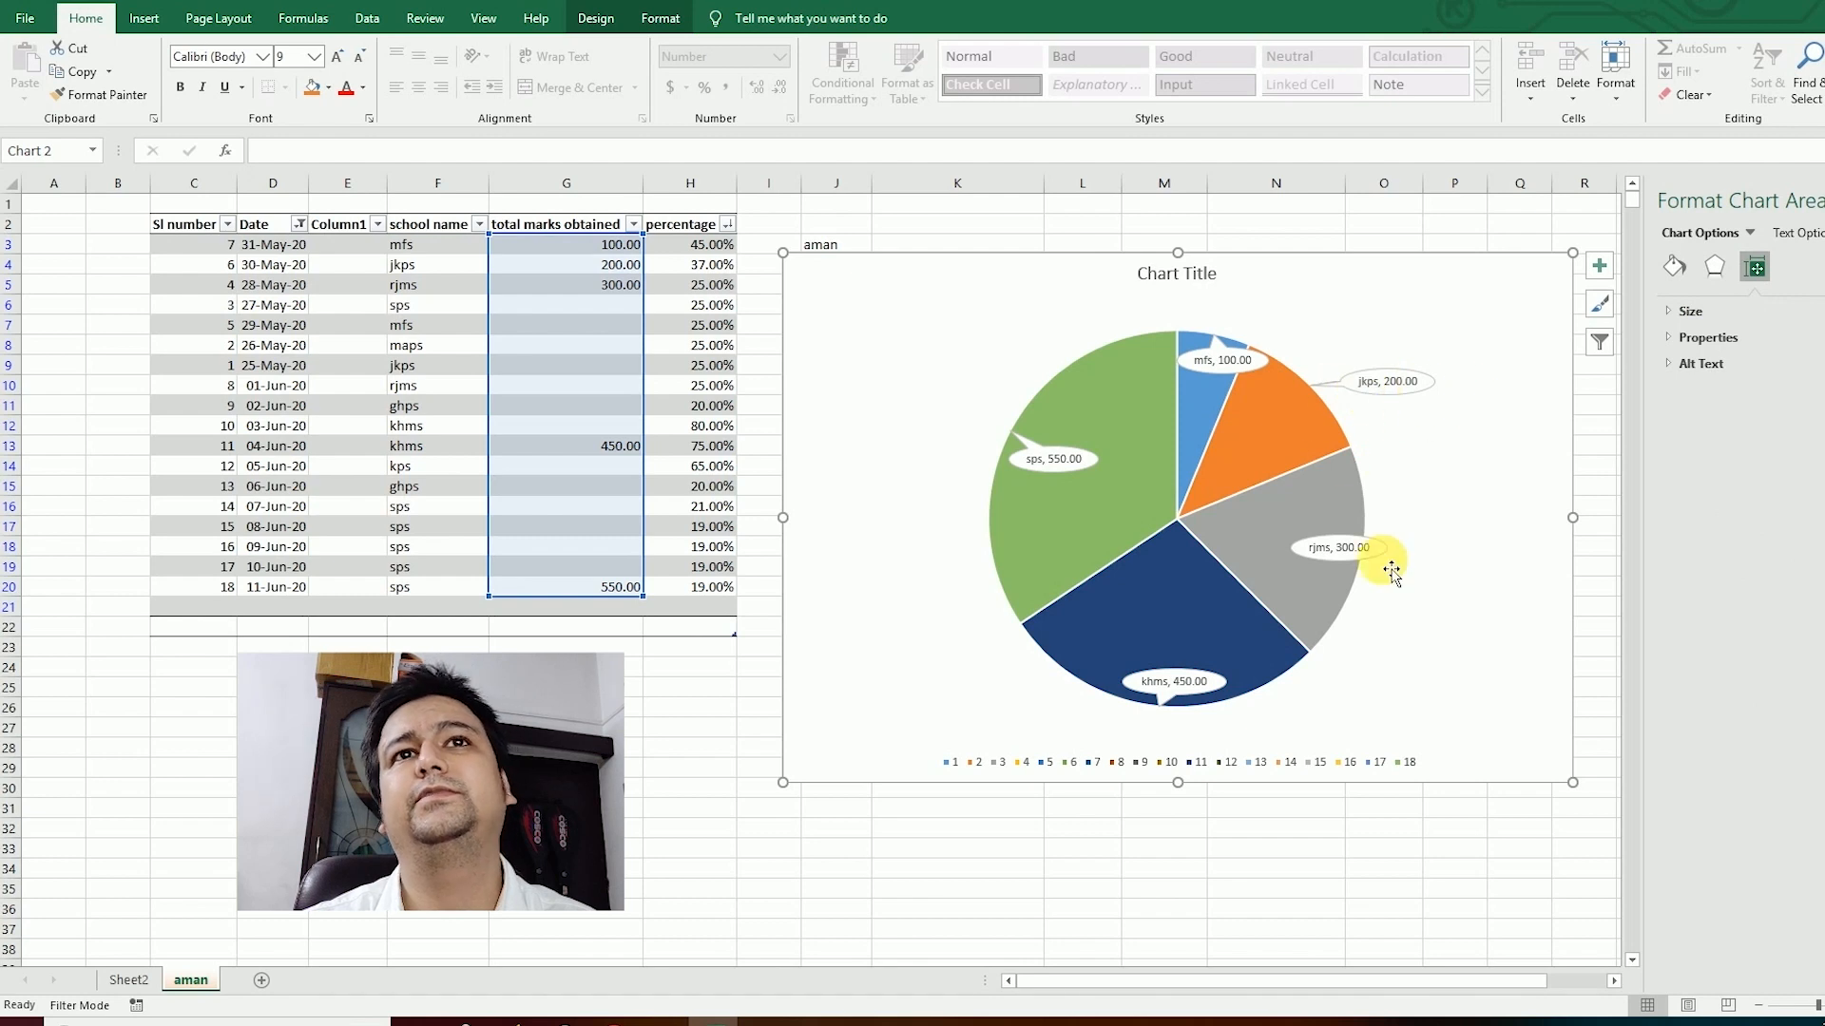
left_click_drag(1359, 551, 1475, 546)
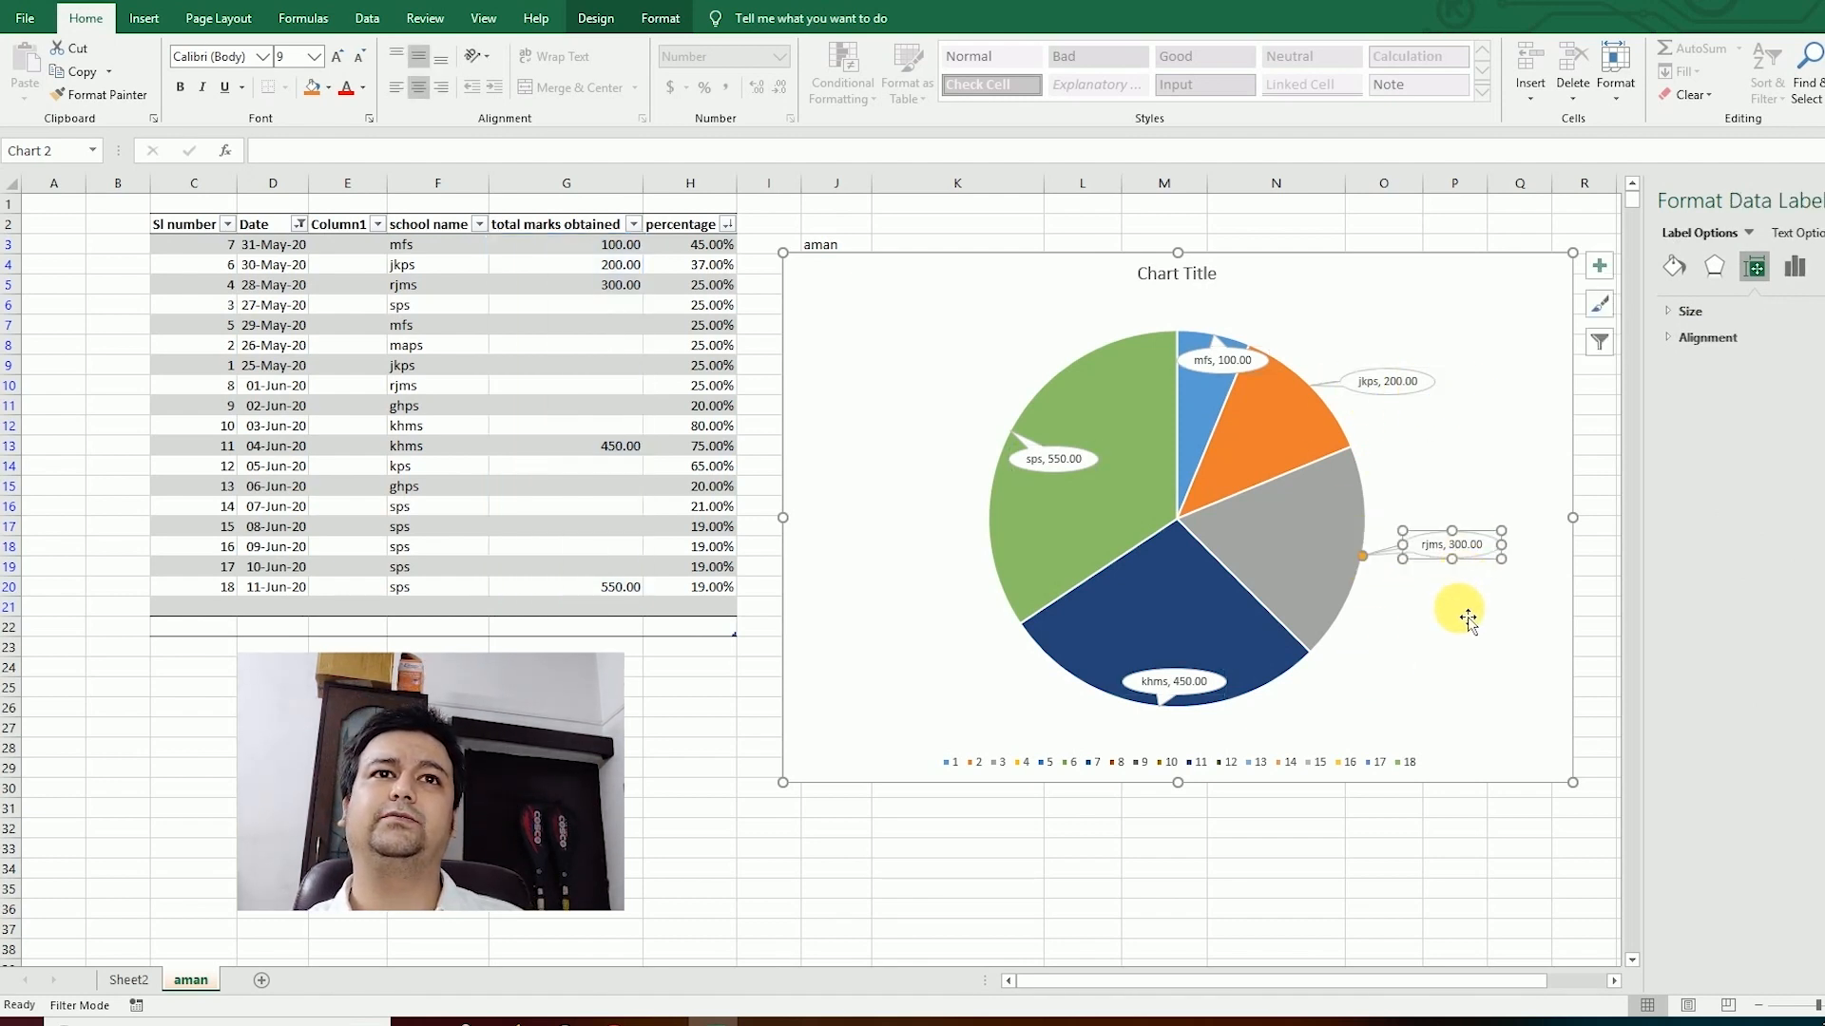
left_click(1457, 611)
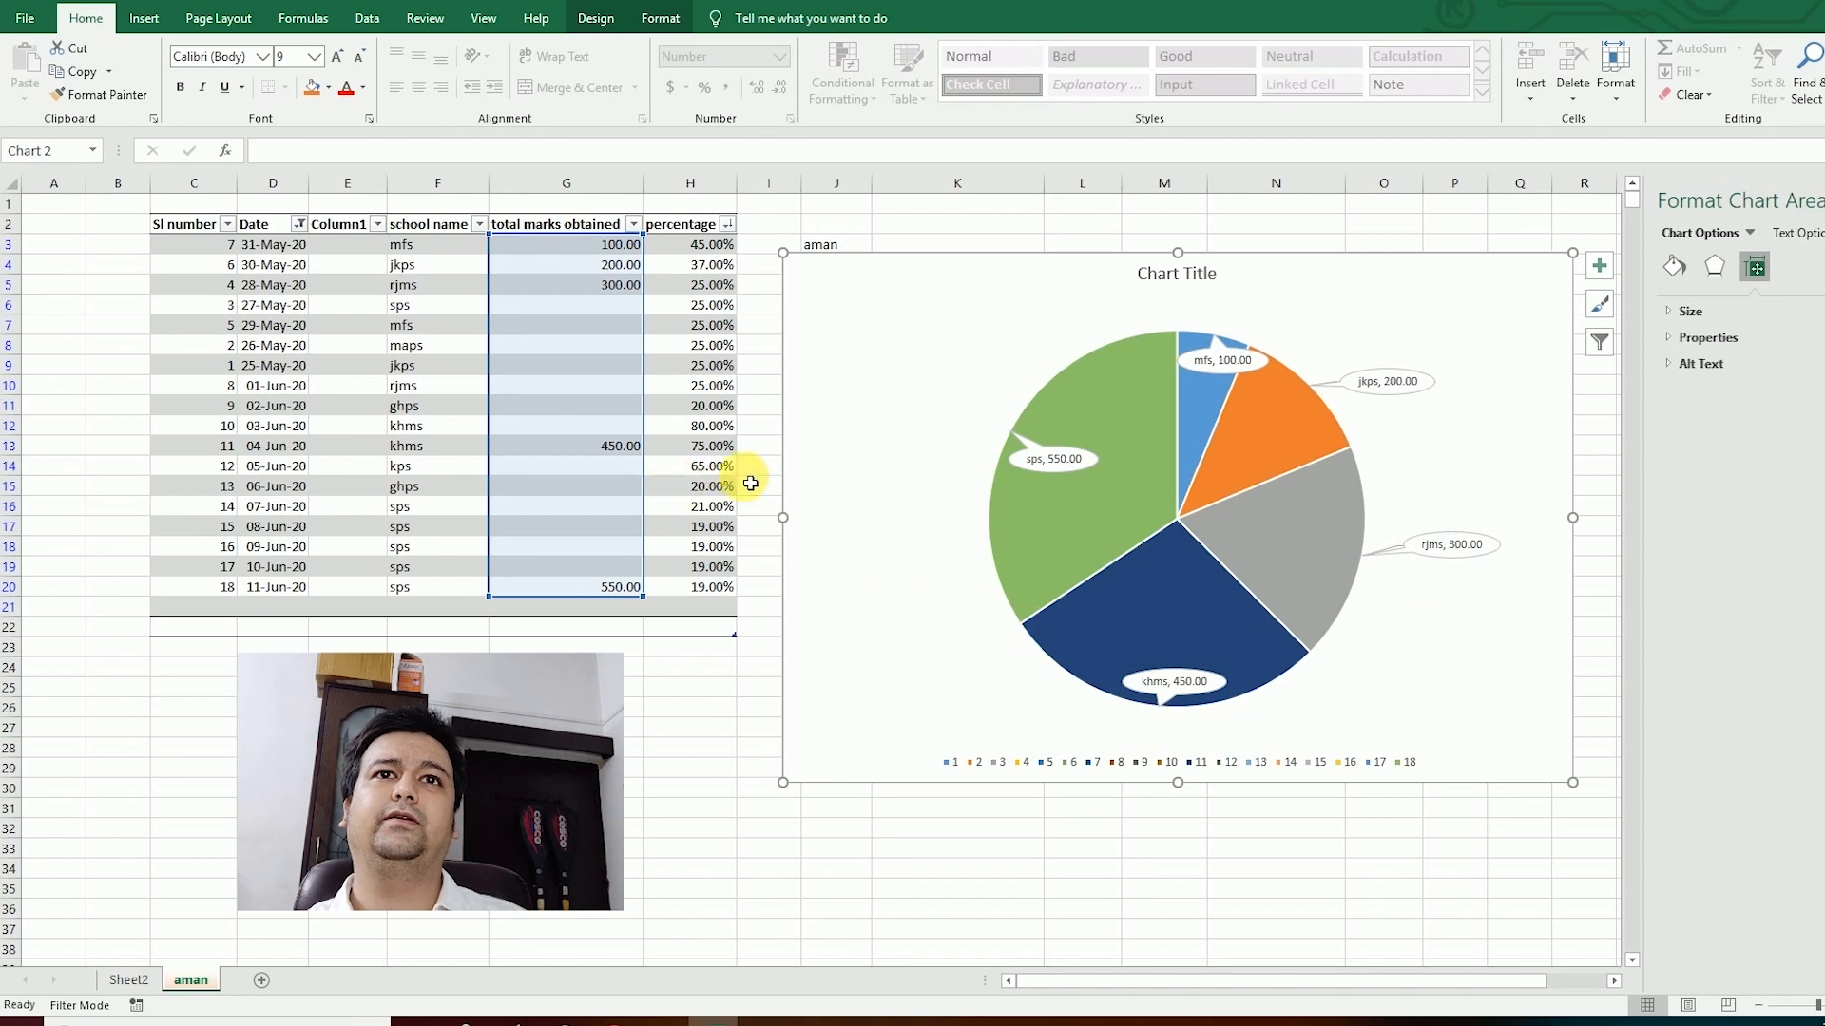
Step: Move the sps data label outside the pie, beside the upper part of its green slice
left_click(1078, 461)
left_click(1074, 457)
left_click_drag(1074, 457, 1005, 400)
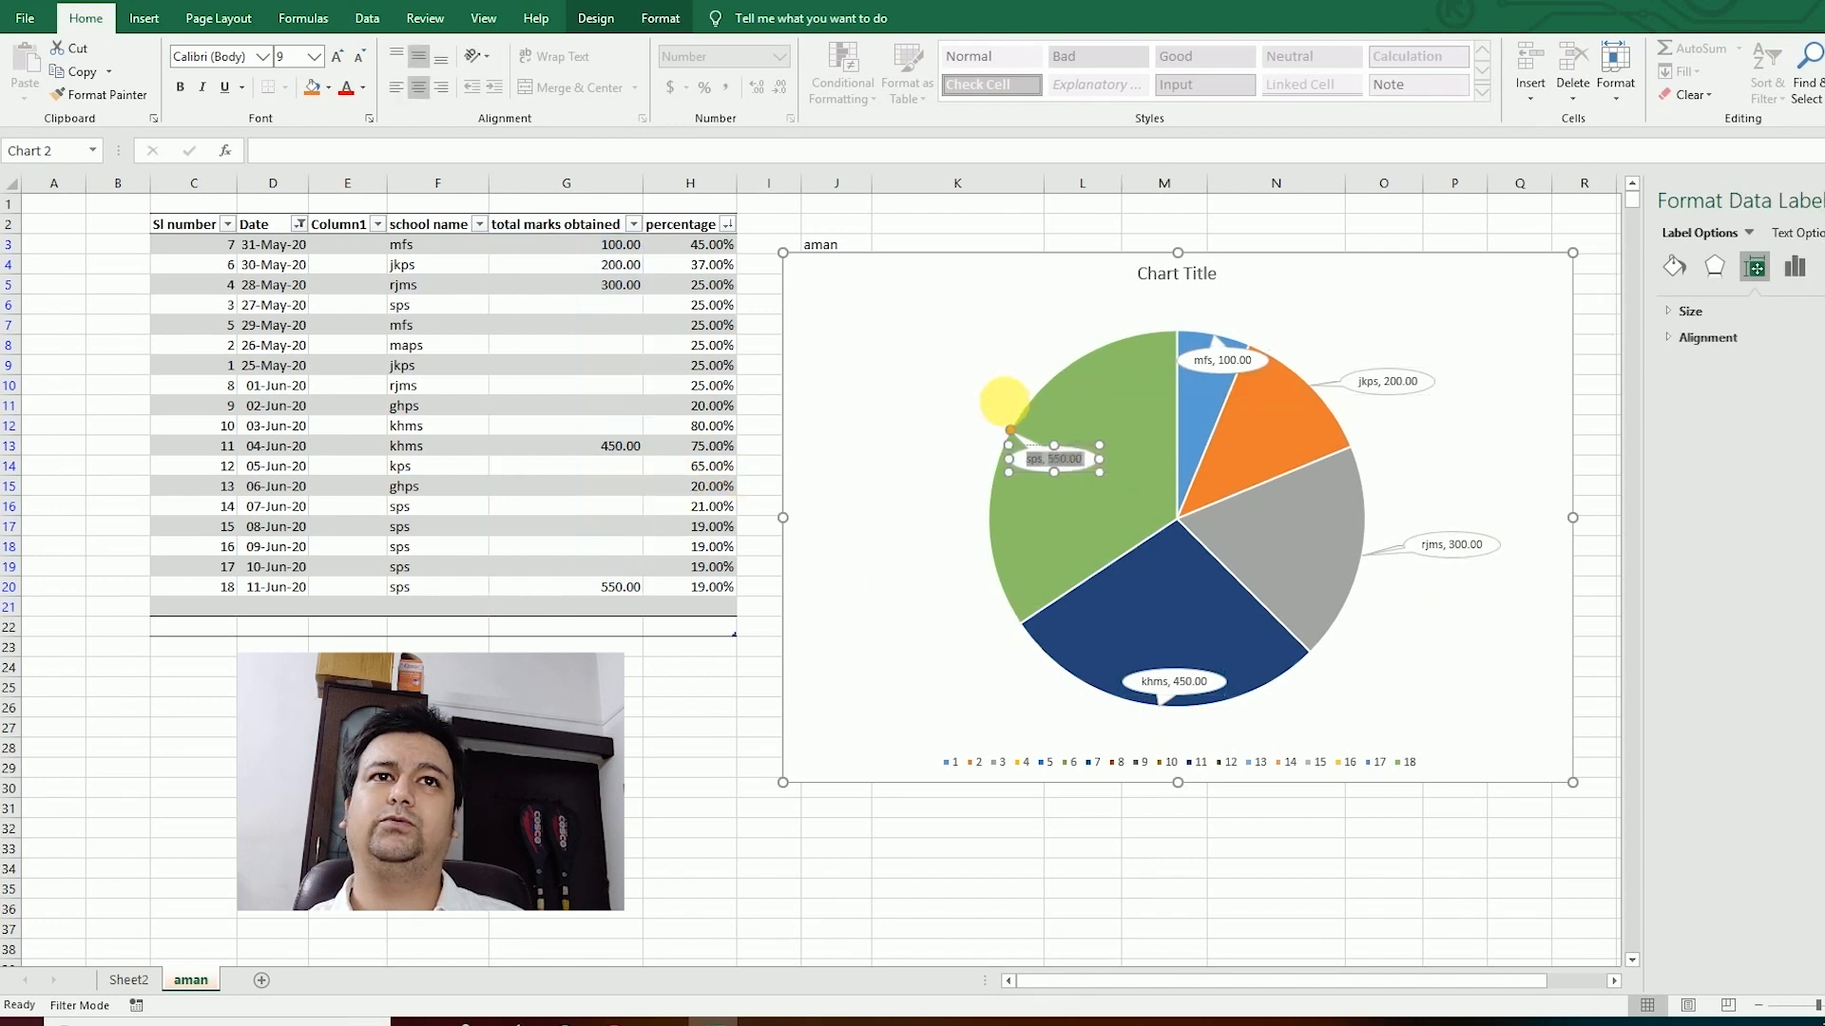
left_click(938, 367)
left_click_drag(1062, 458, 972, 380)
left_click(973, 382)
left_click_drag(1076, 468, 977, 395)
Step: Move the mfs data label above the pie and the khms data label below it, outside their slices
left_click(1219, 359)
left_click_drag(1220, 359, 1255, 302)
left_click(1178, 682)
left_click_drag(1179, 681, 1068, 737)
left_click(1292, 699)
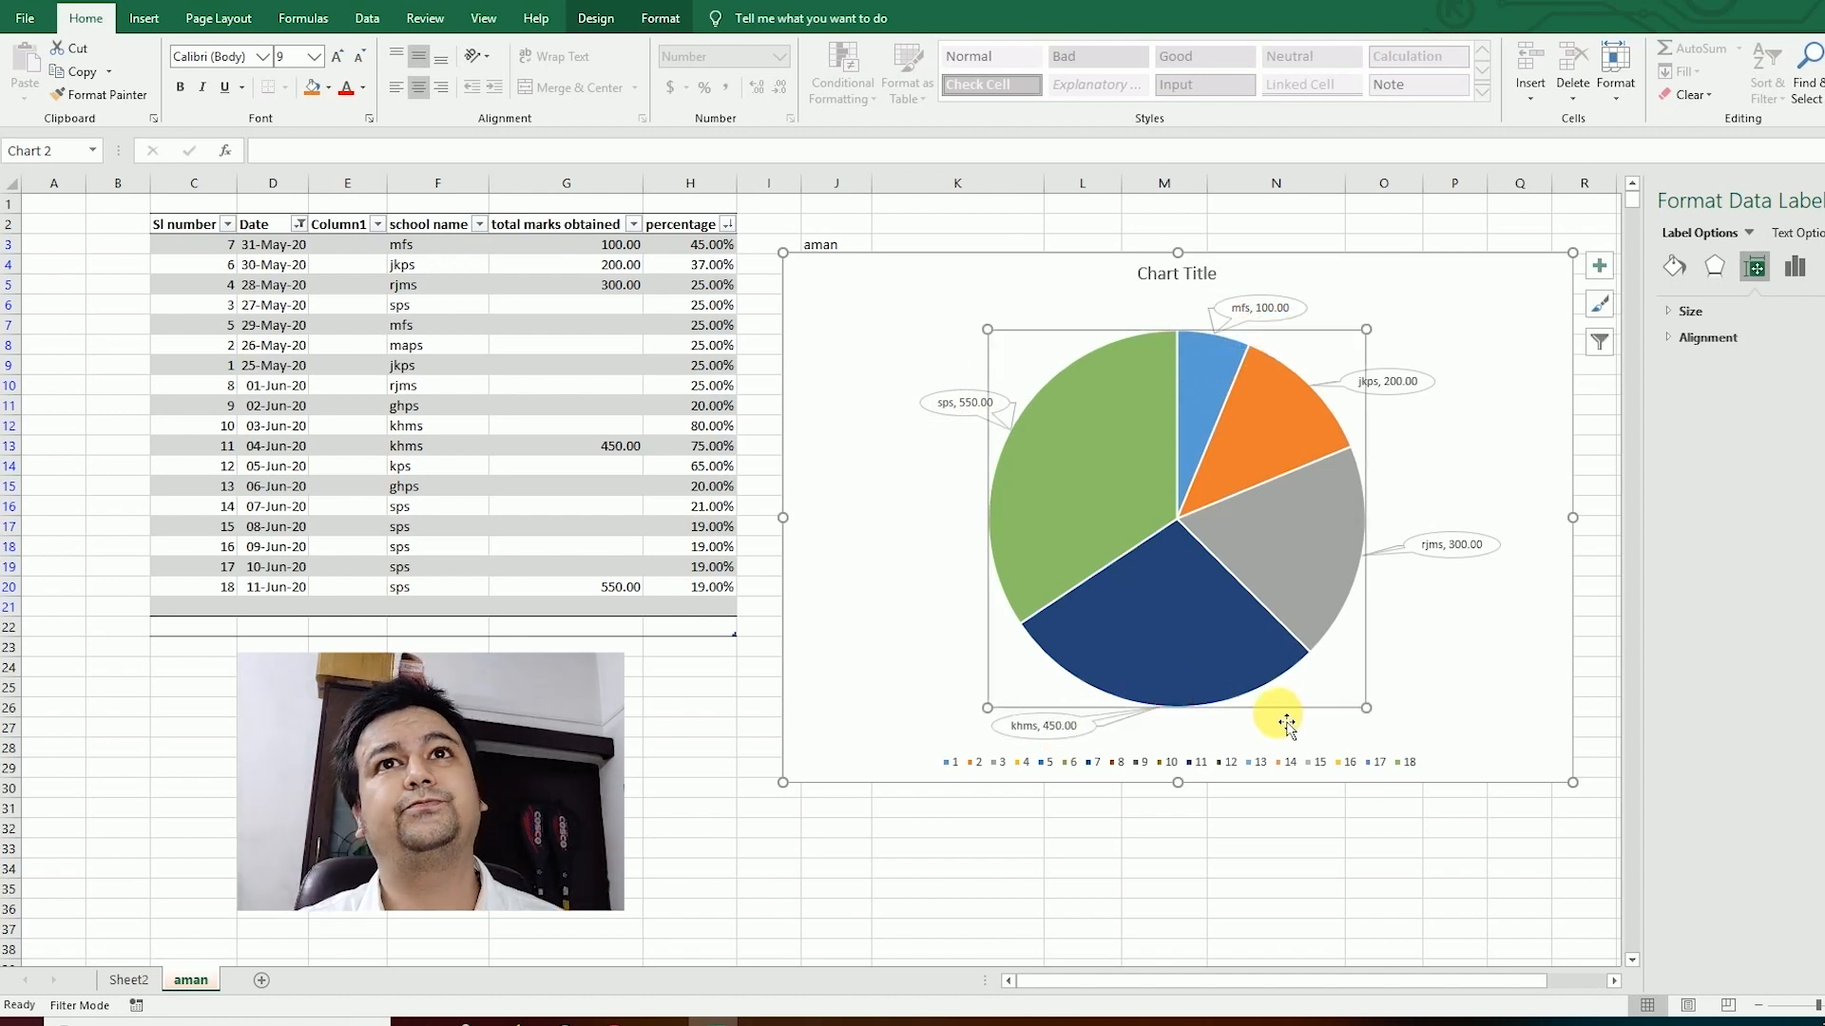
left_click(1507, 703)
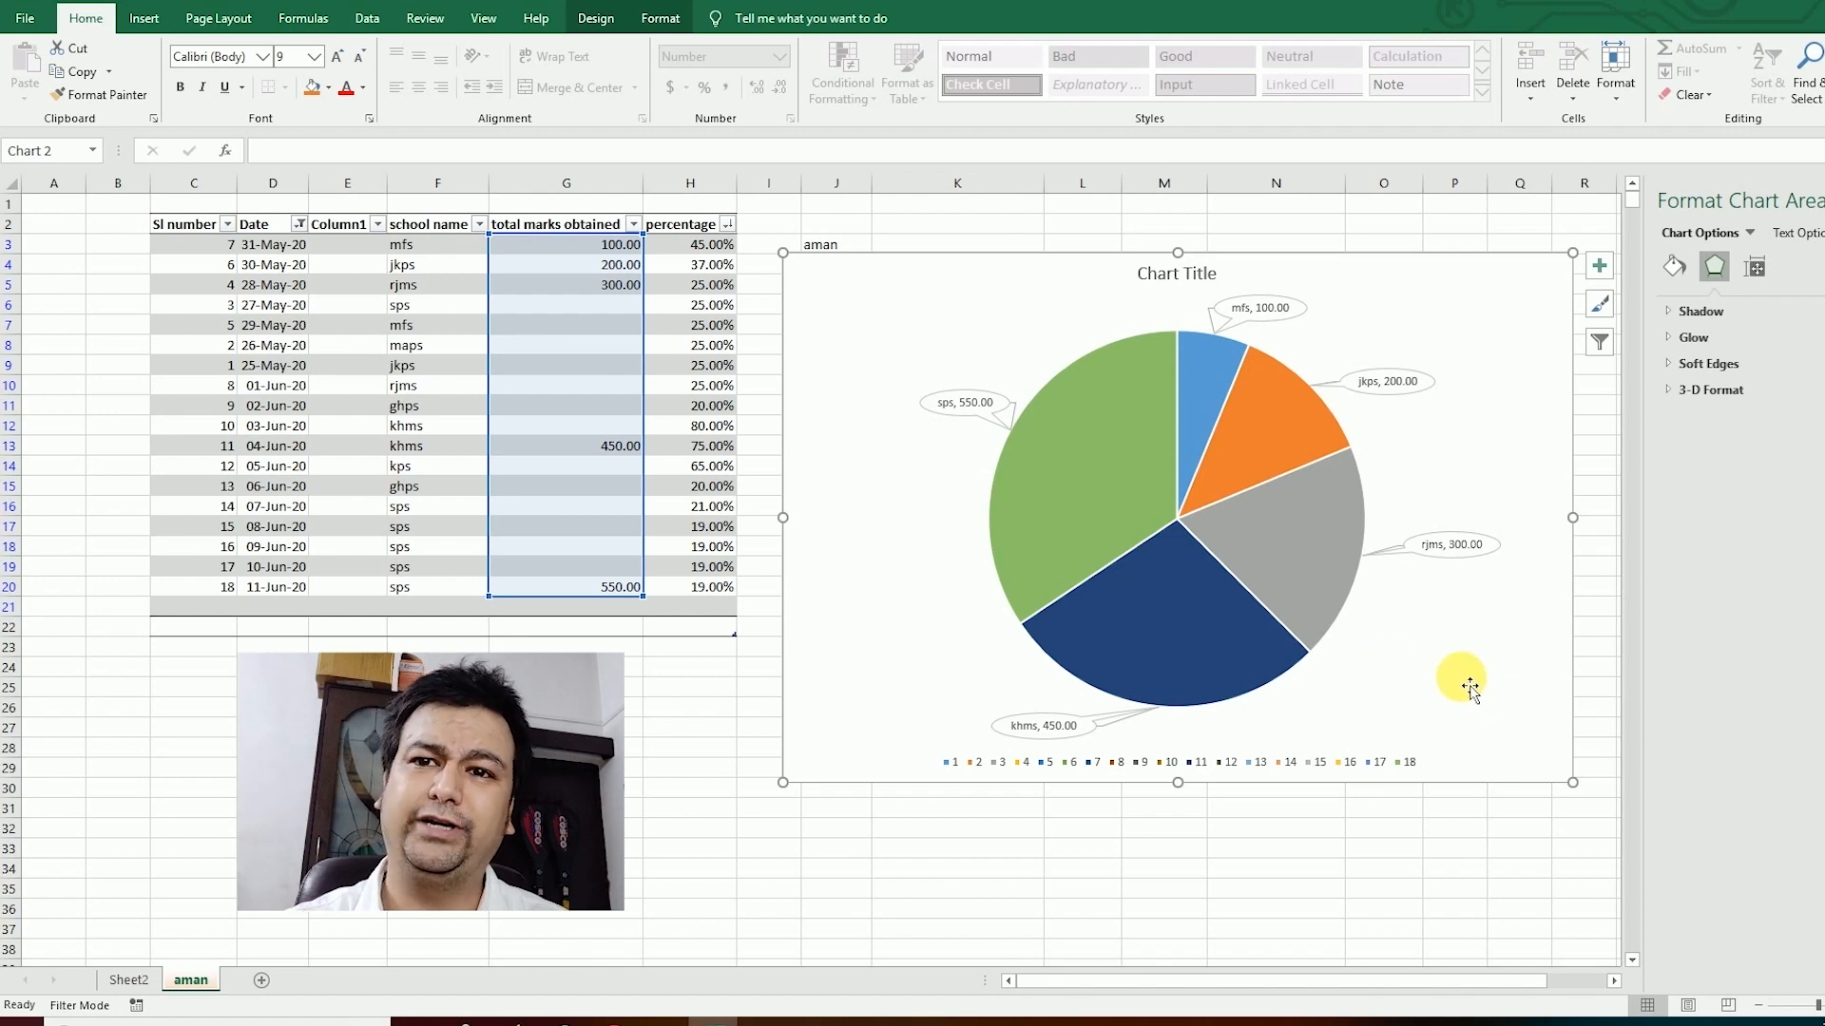
left_click(1518, 215)
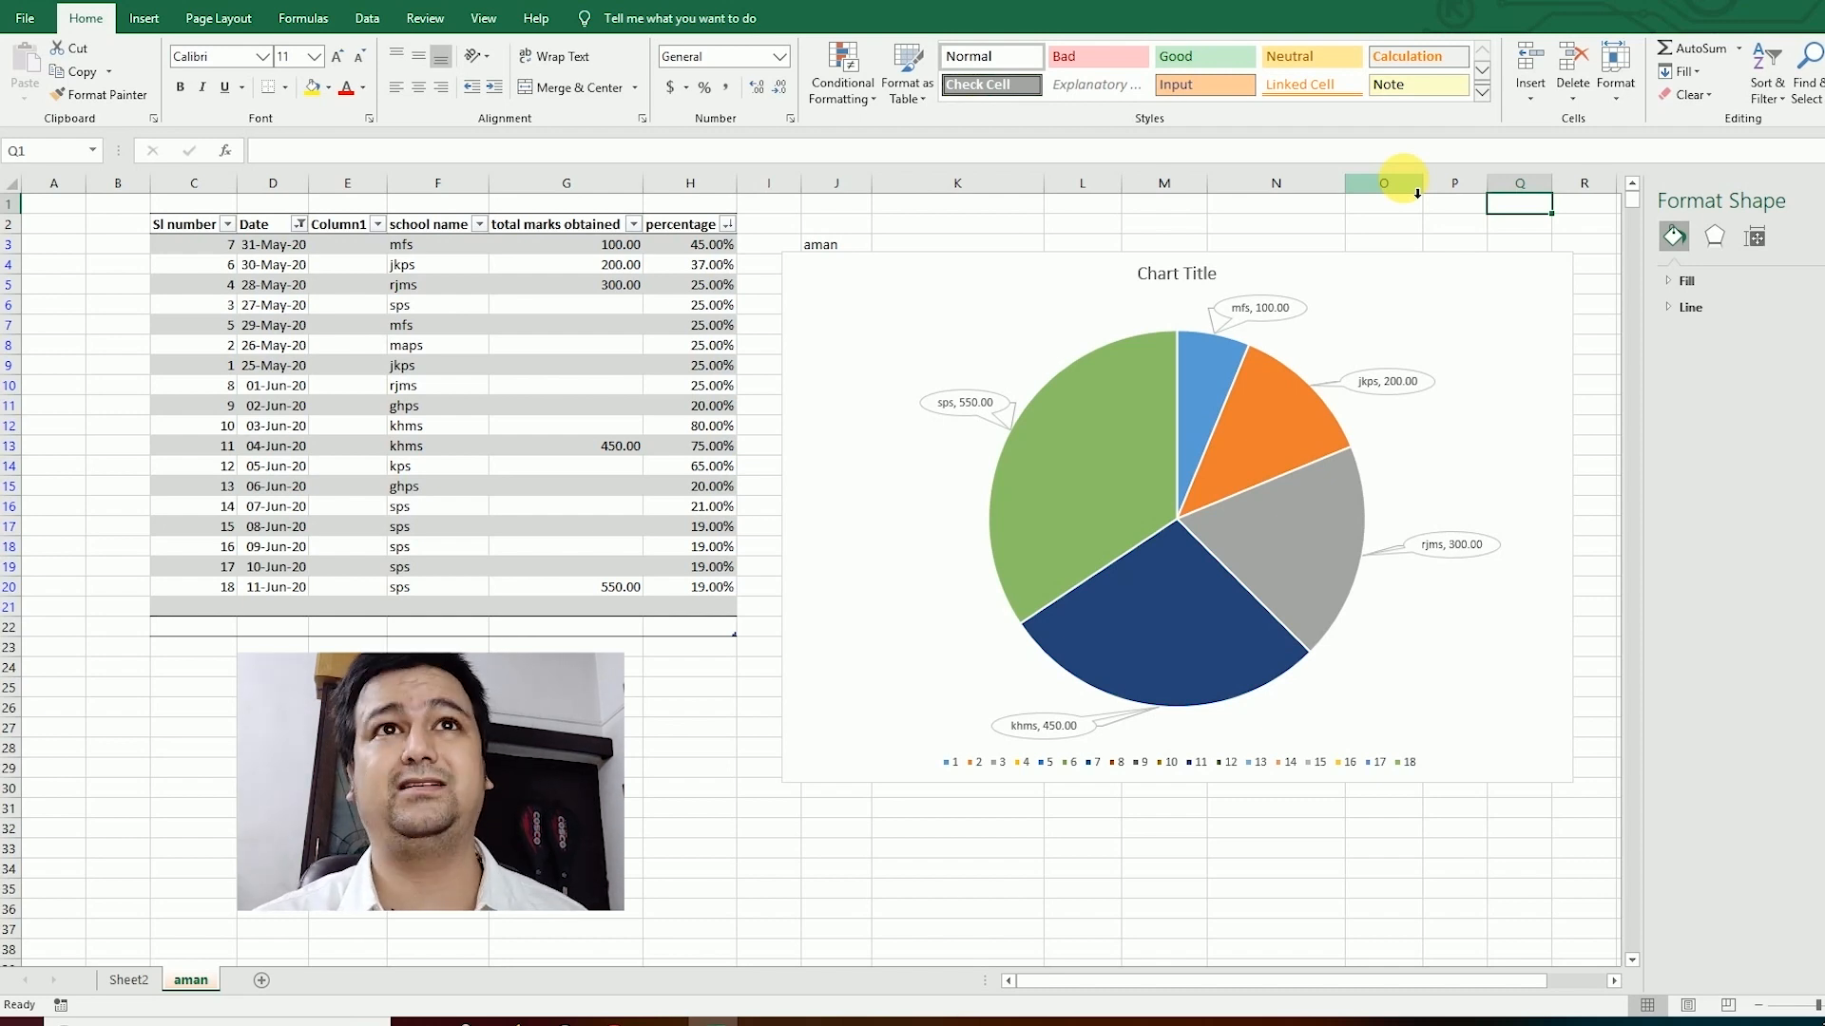
Step: Replace the chart title with the person's first name followed by "data"
left_click(1198, 275)
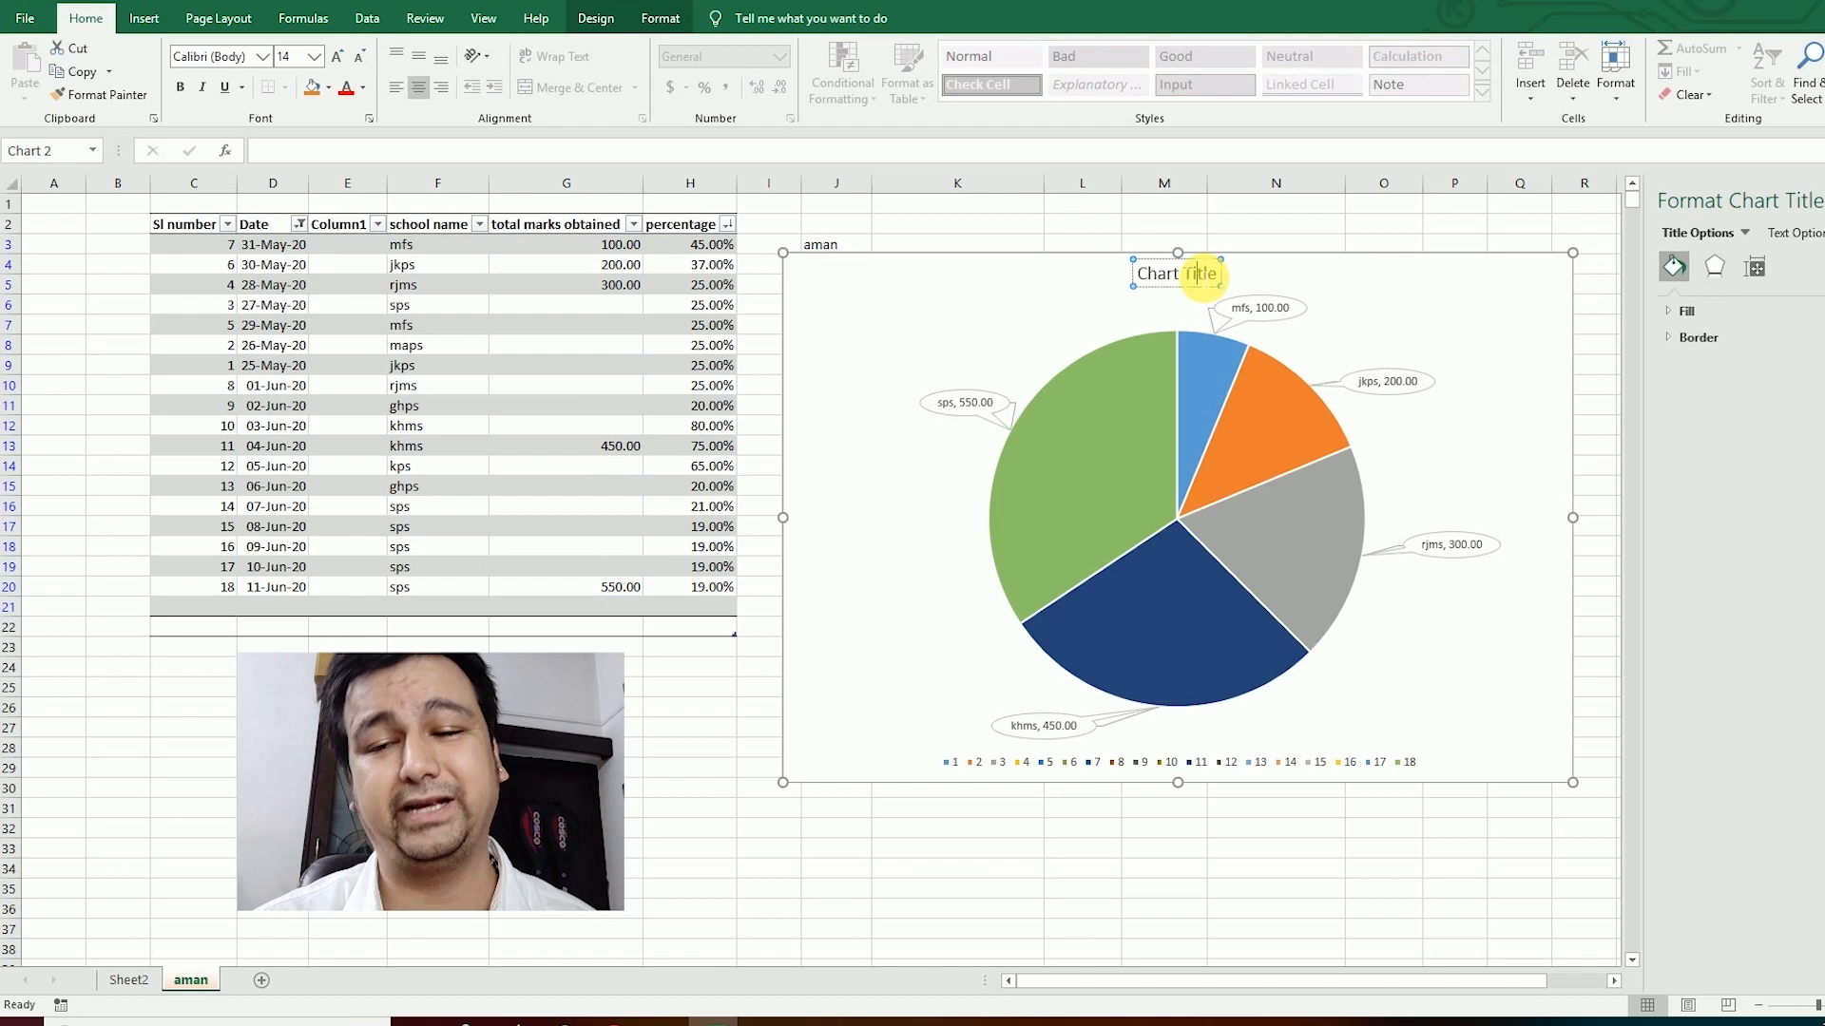
triple_click(1197, 275)
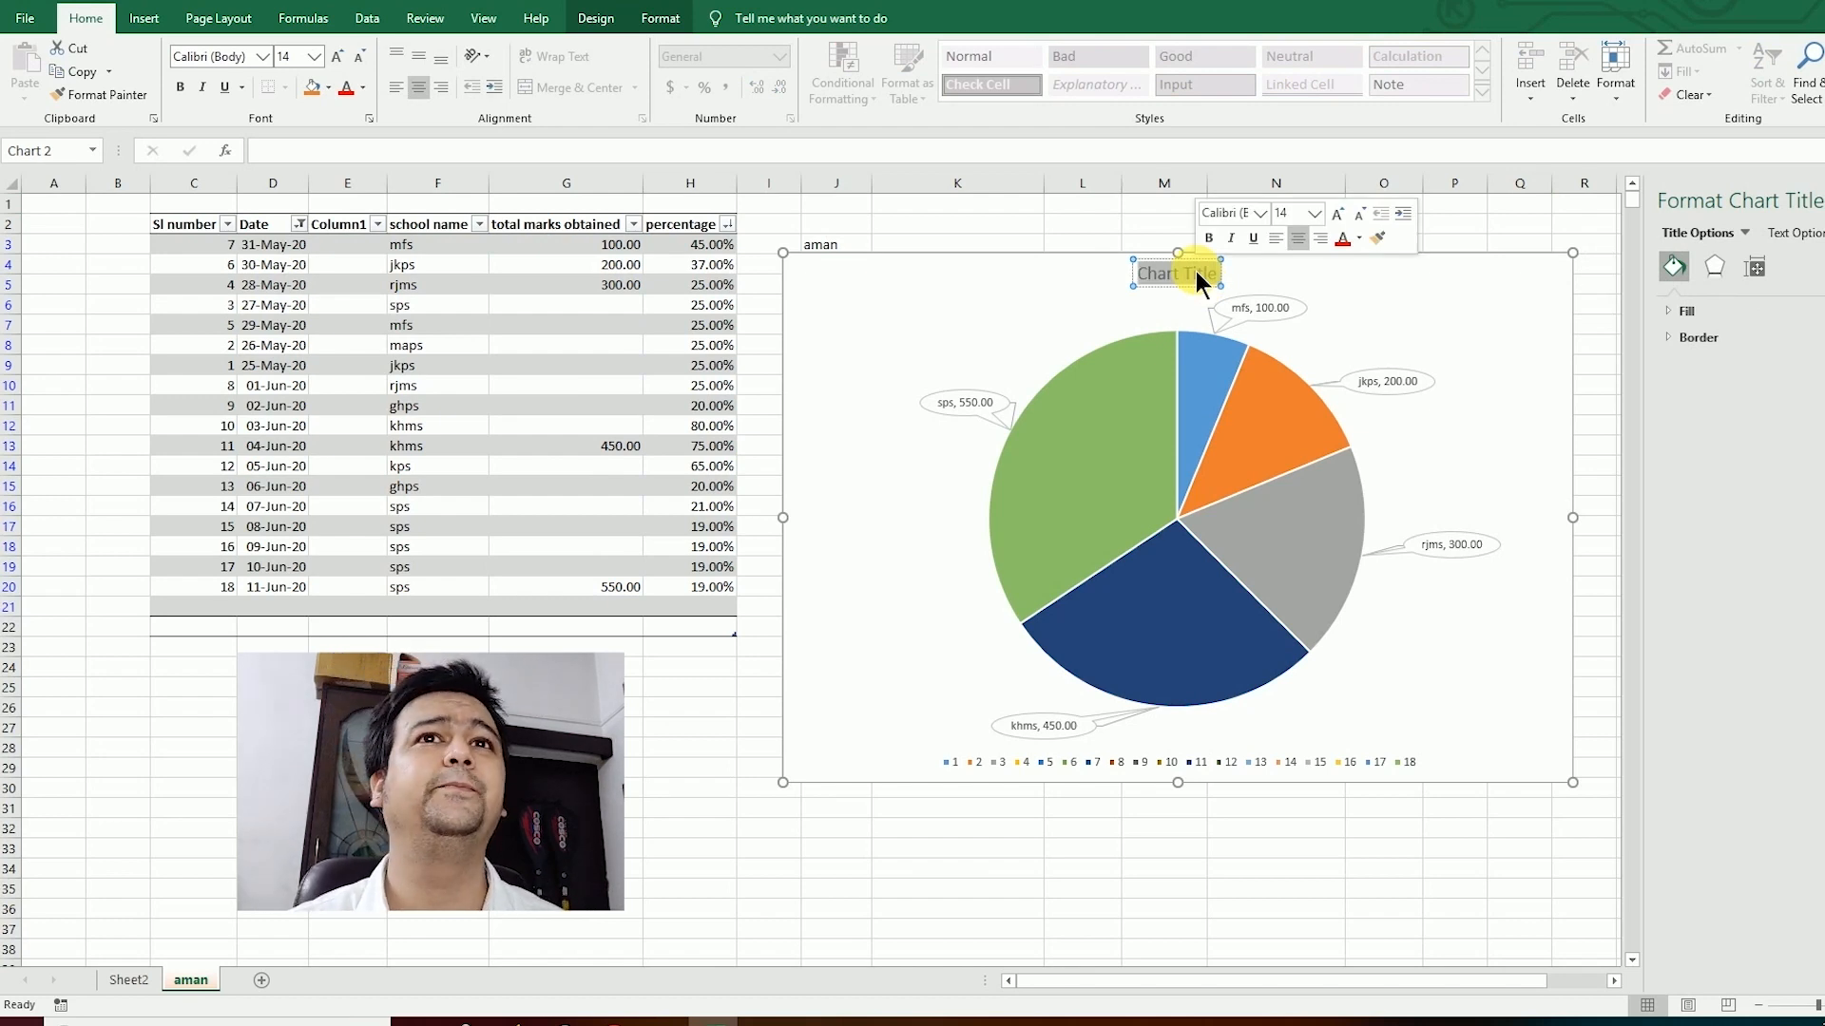
type("aman data")
key("Return")
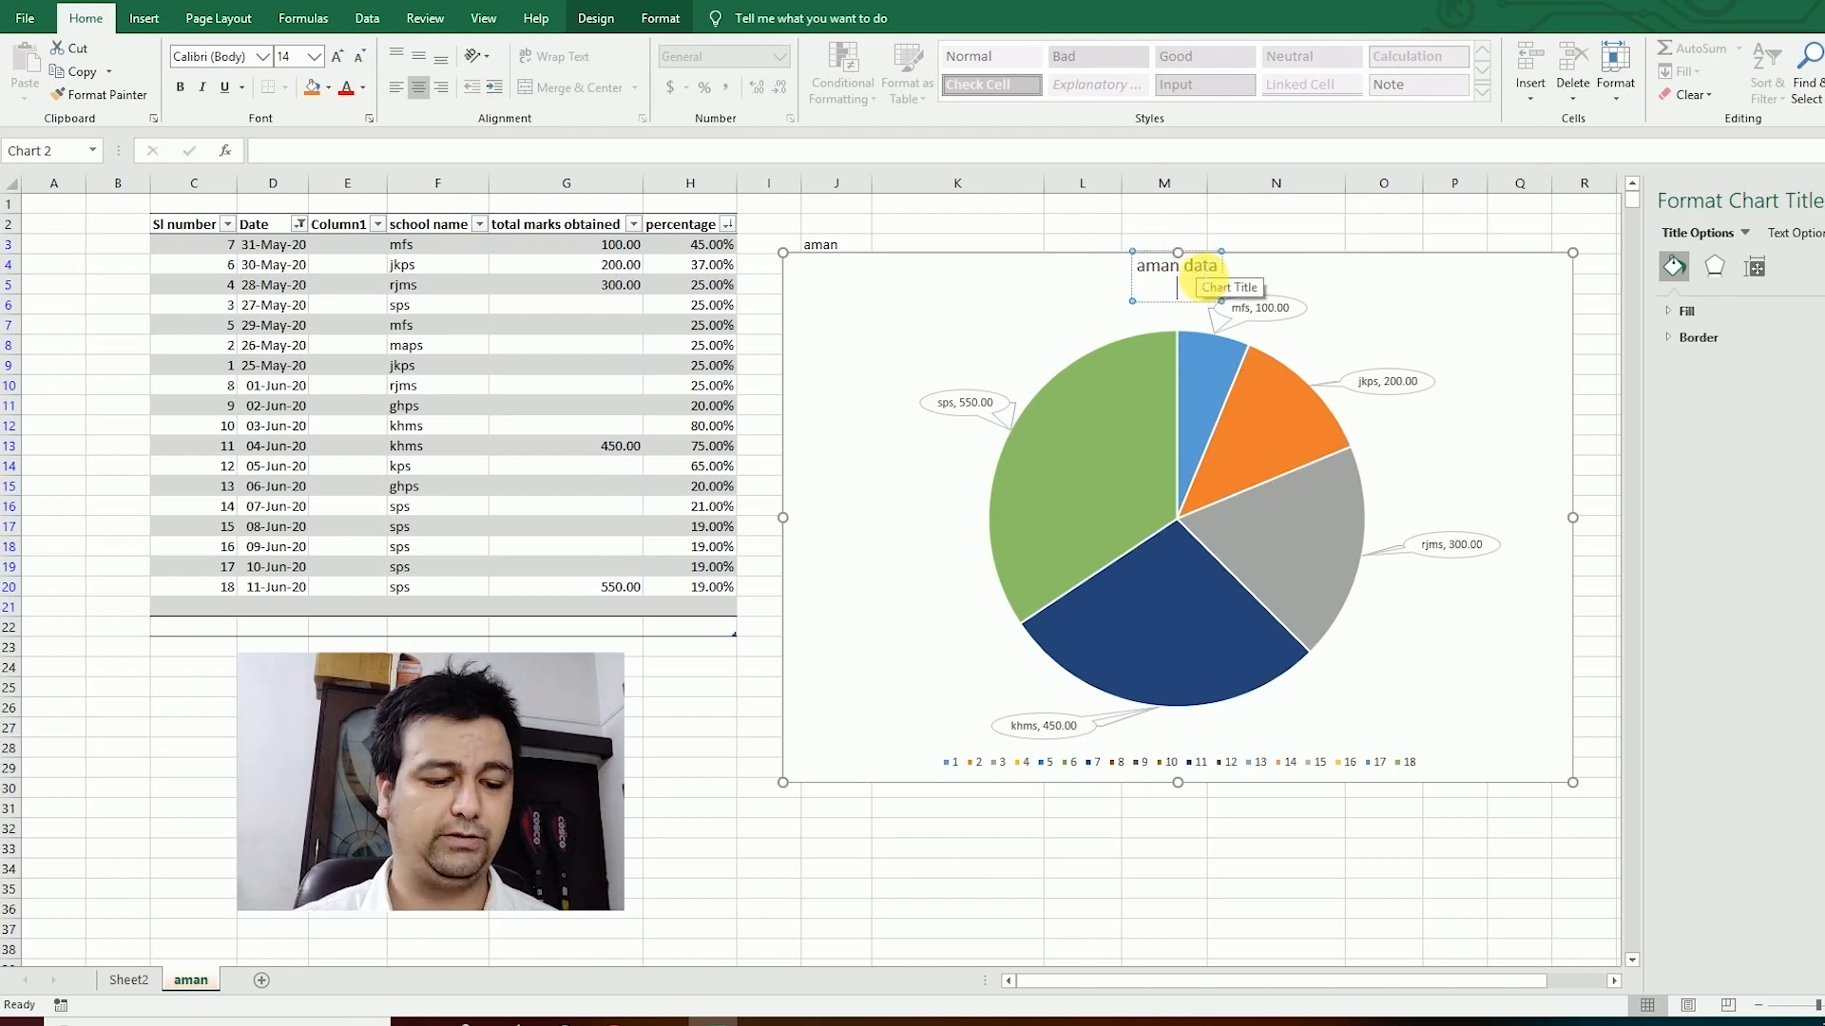
Step: Remove the empty second line from the chart title and change the title to "school data"
key("BackSpace")
left_click(1274, 232)
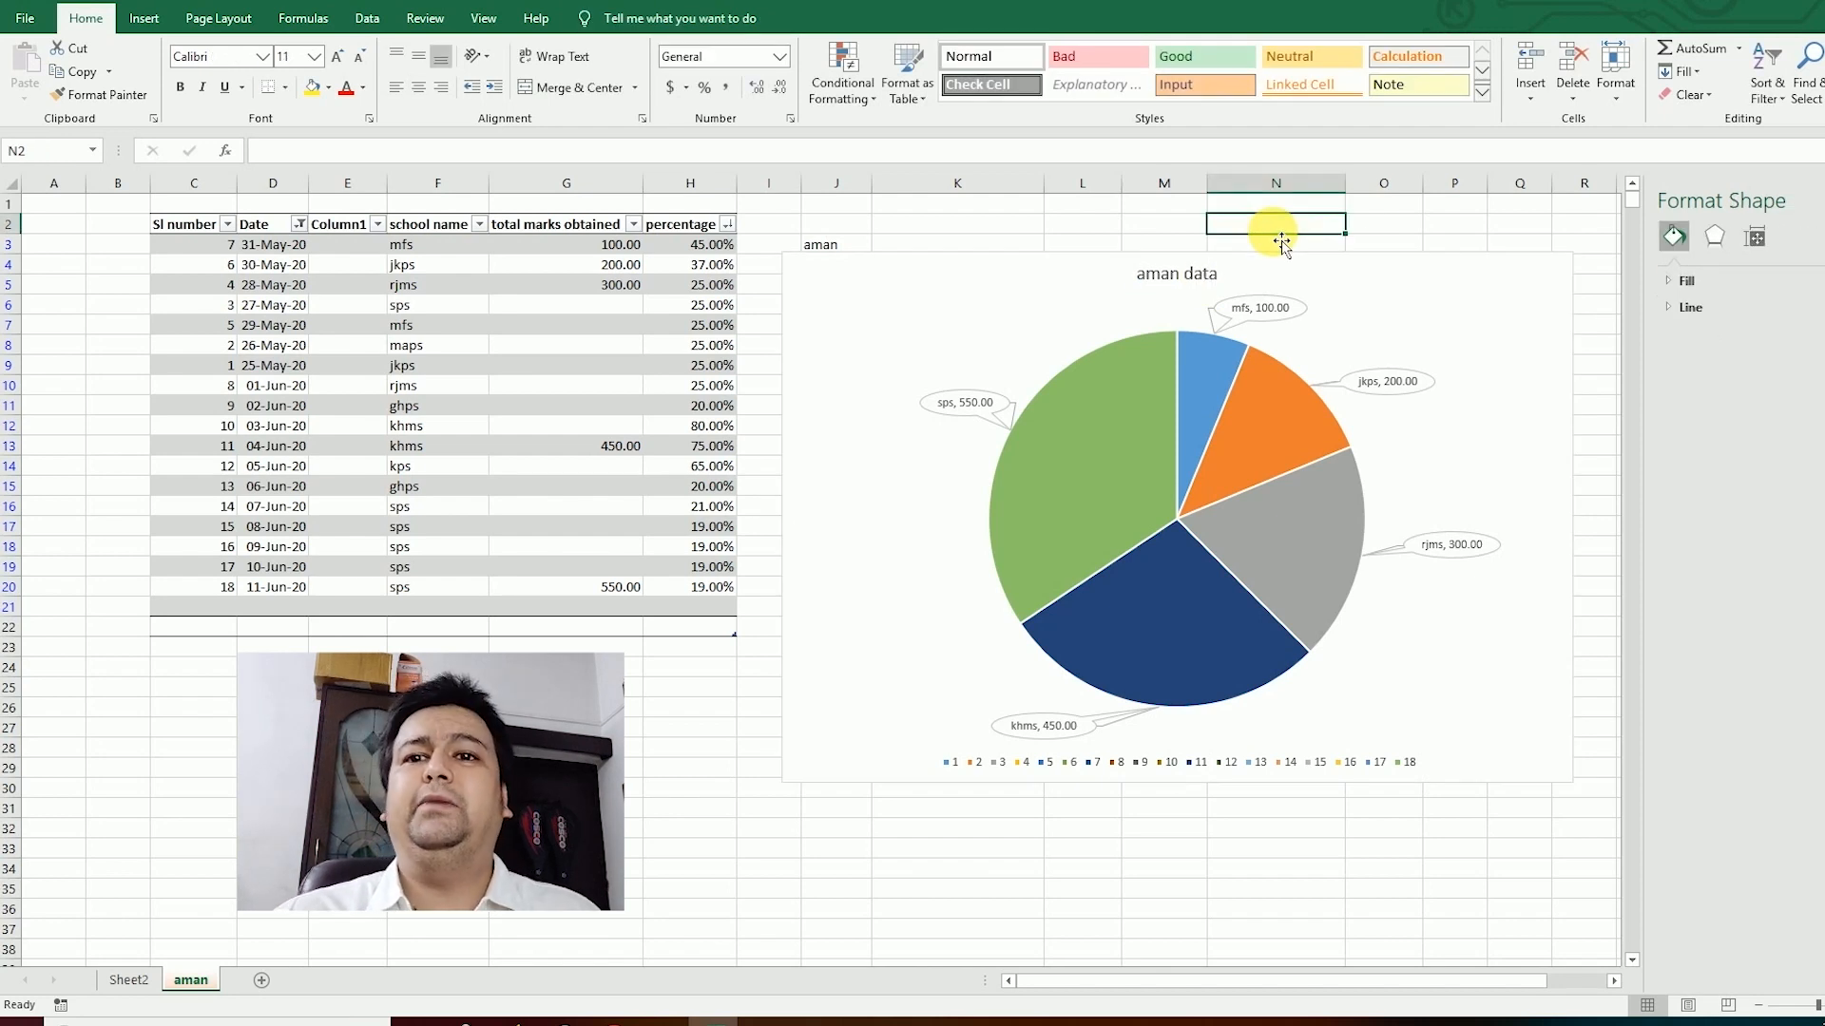
left_click(1175, 278)
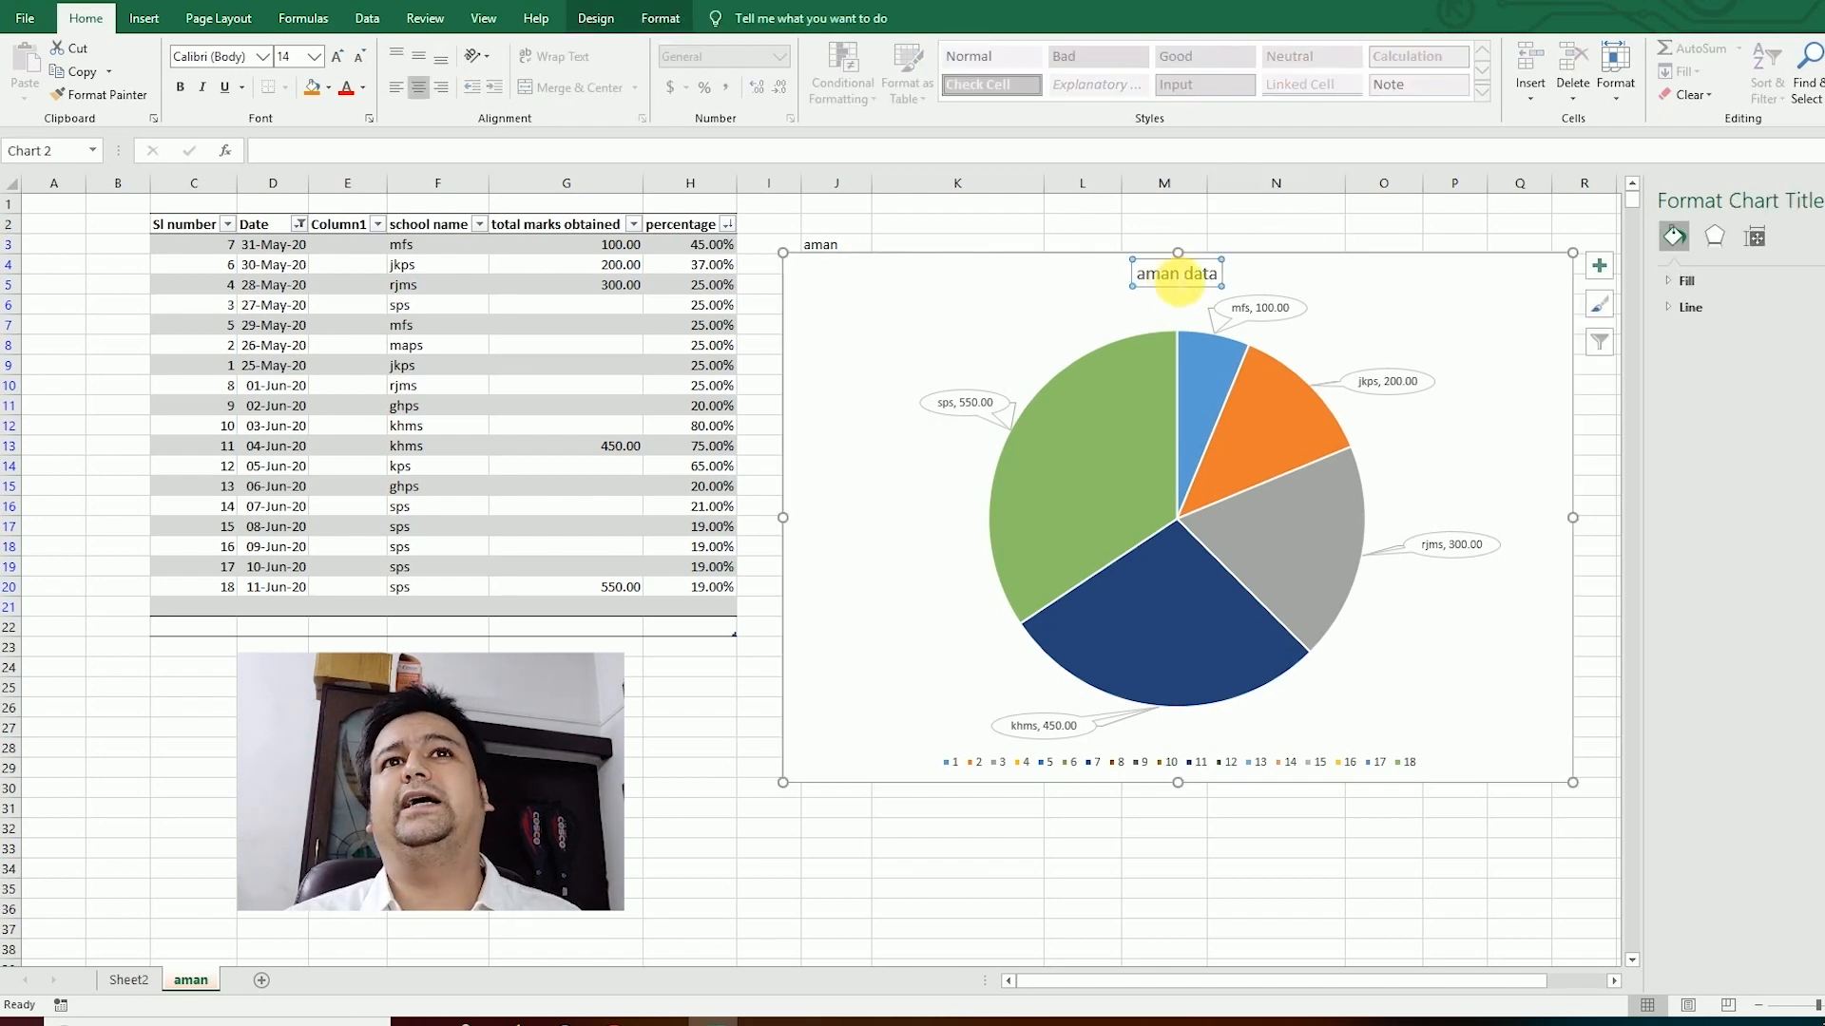
double_click(1169, 275)
type("schoo")
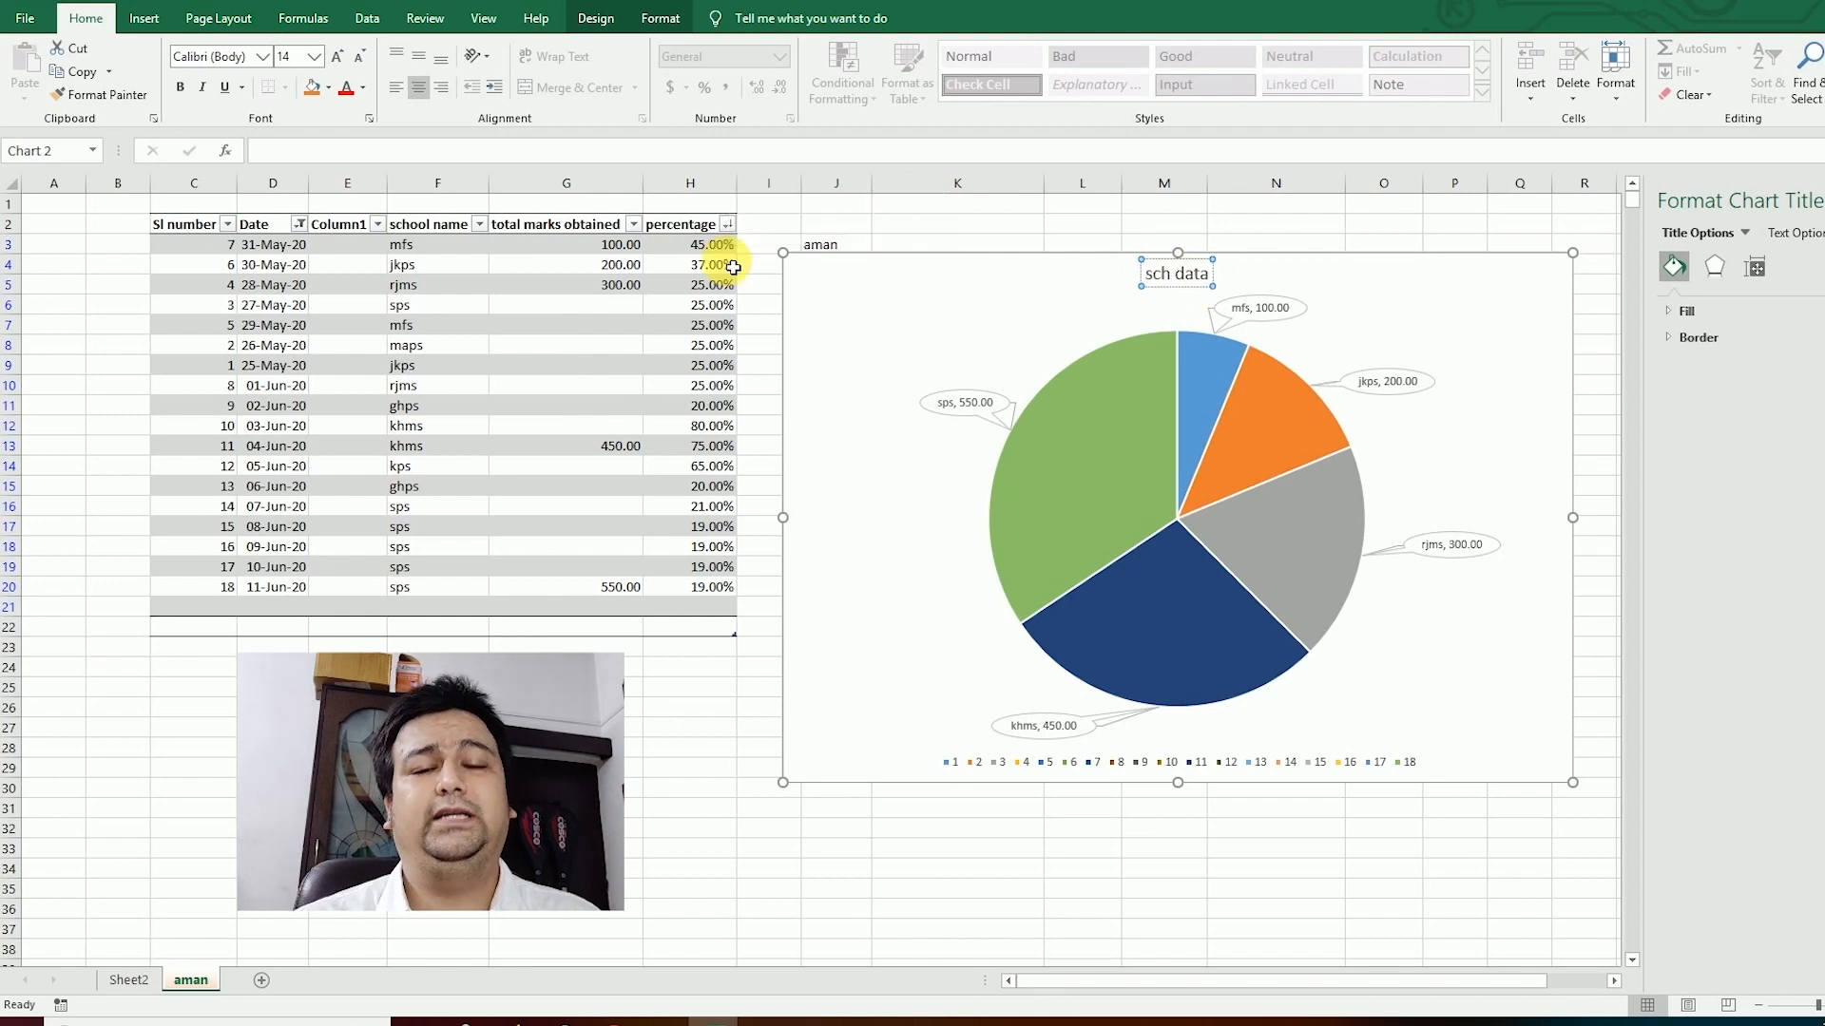
type("l")
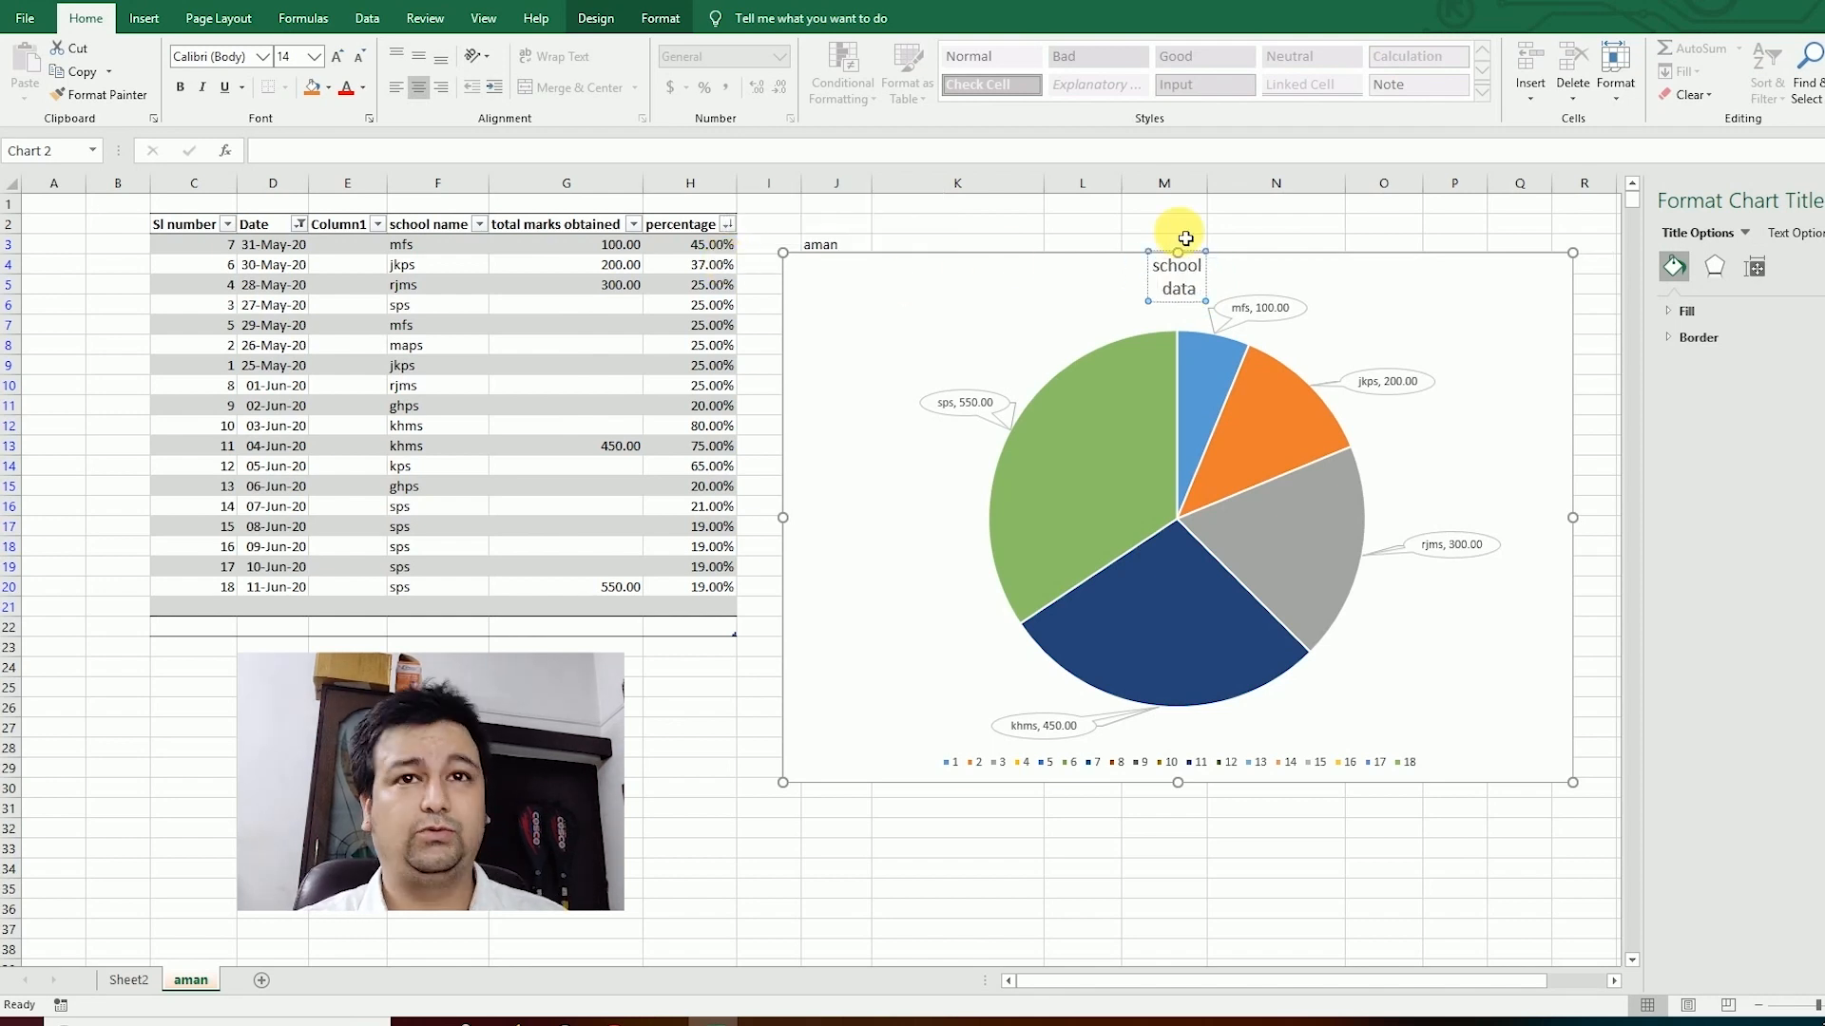
left_click(1271, 221)
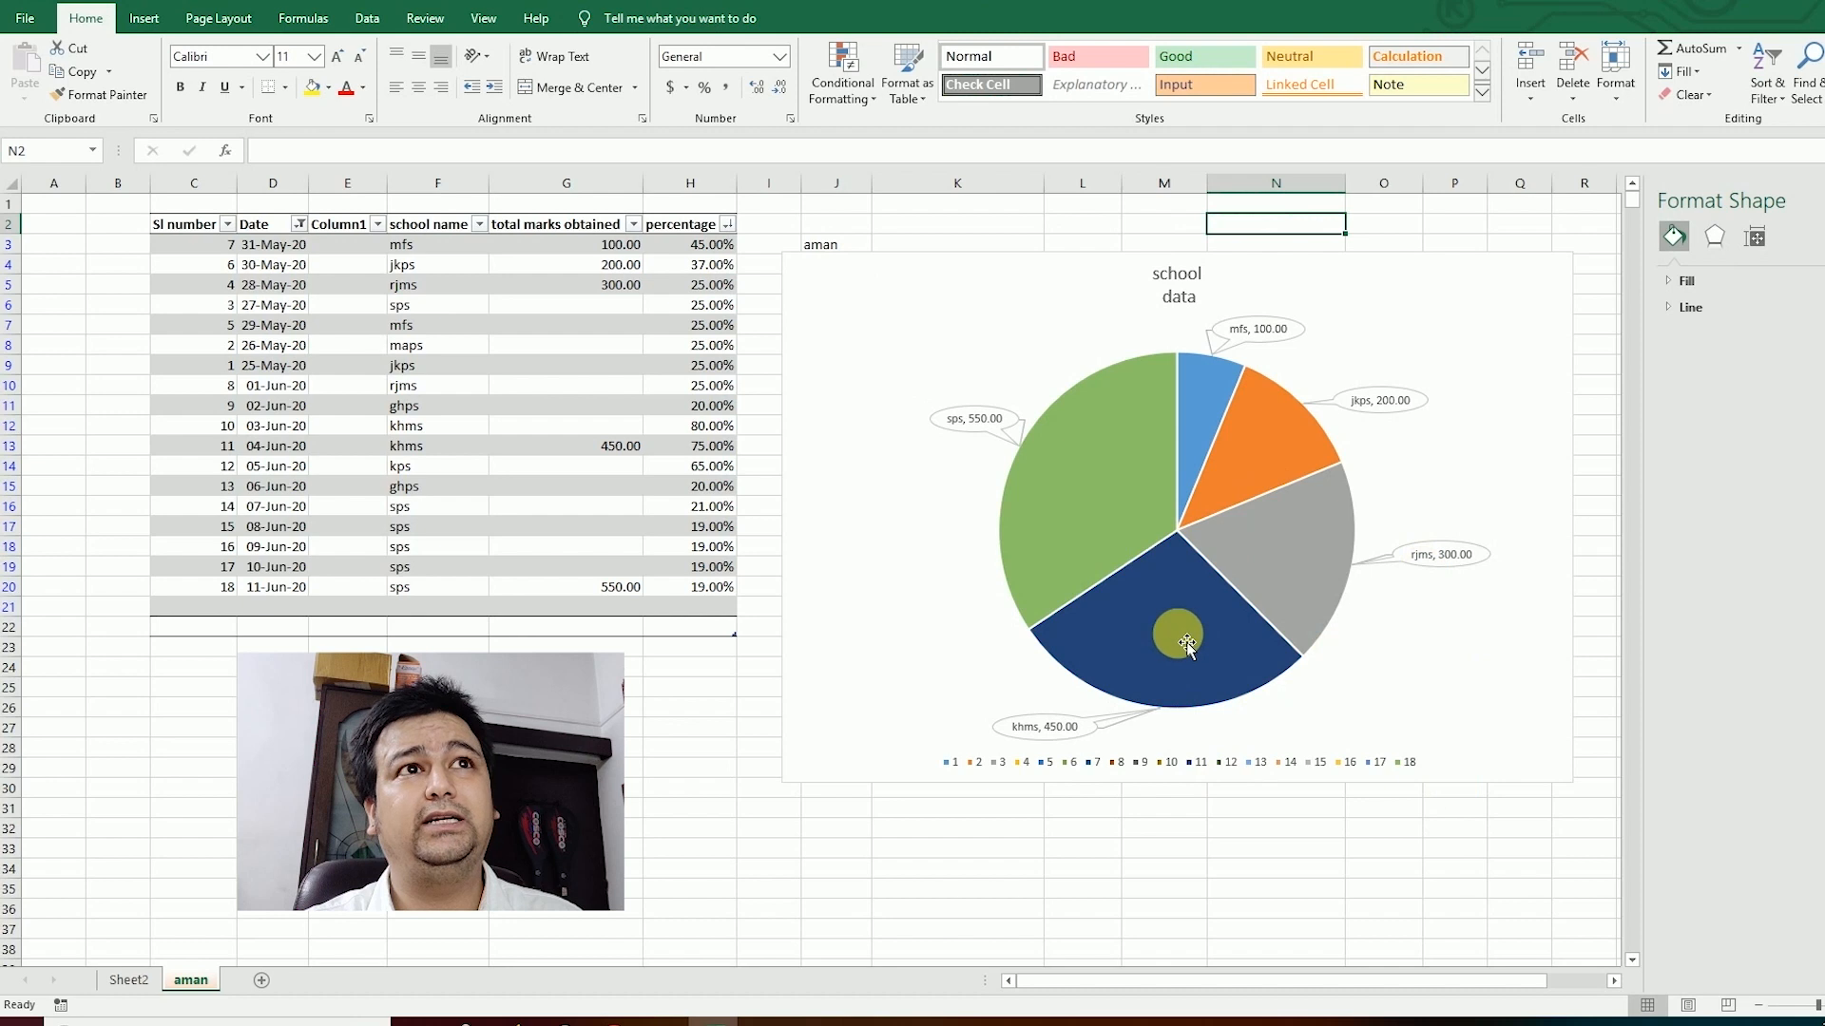
Step: Undo the pie chart's title, label and resizing edits along with the recent changes to the total marks values
left_click(1310, 283)
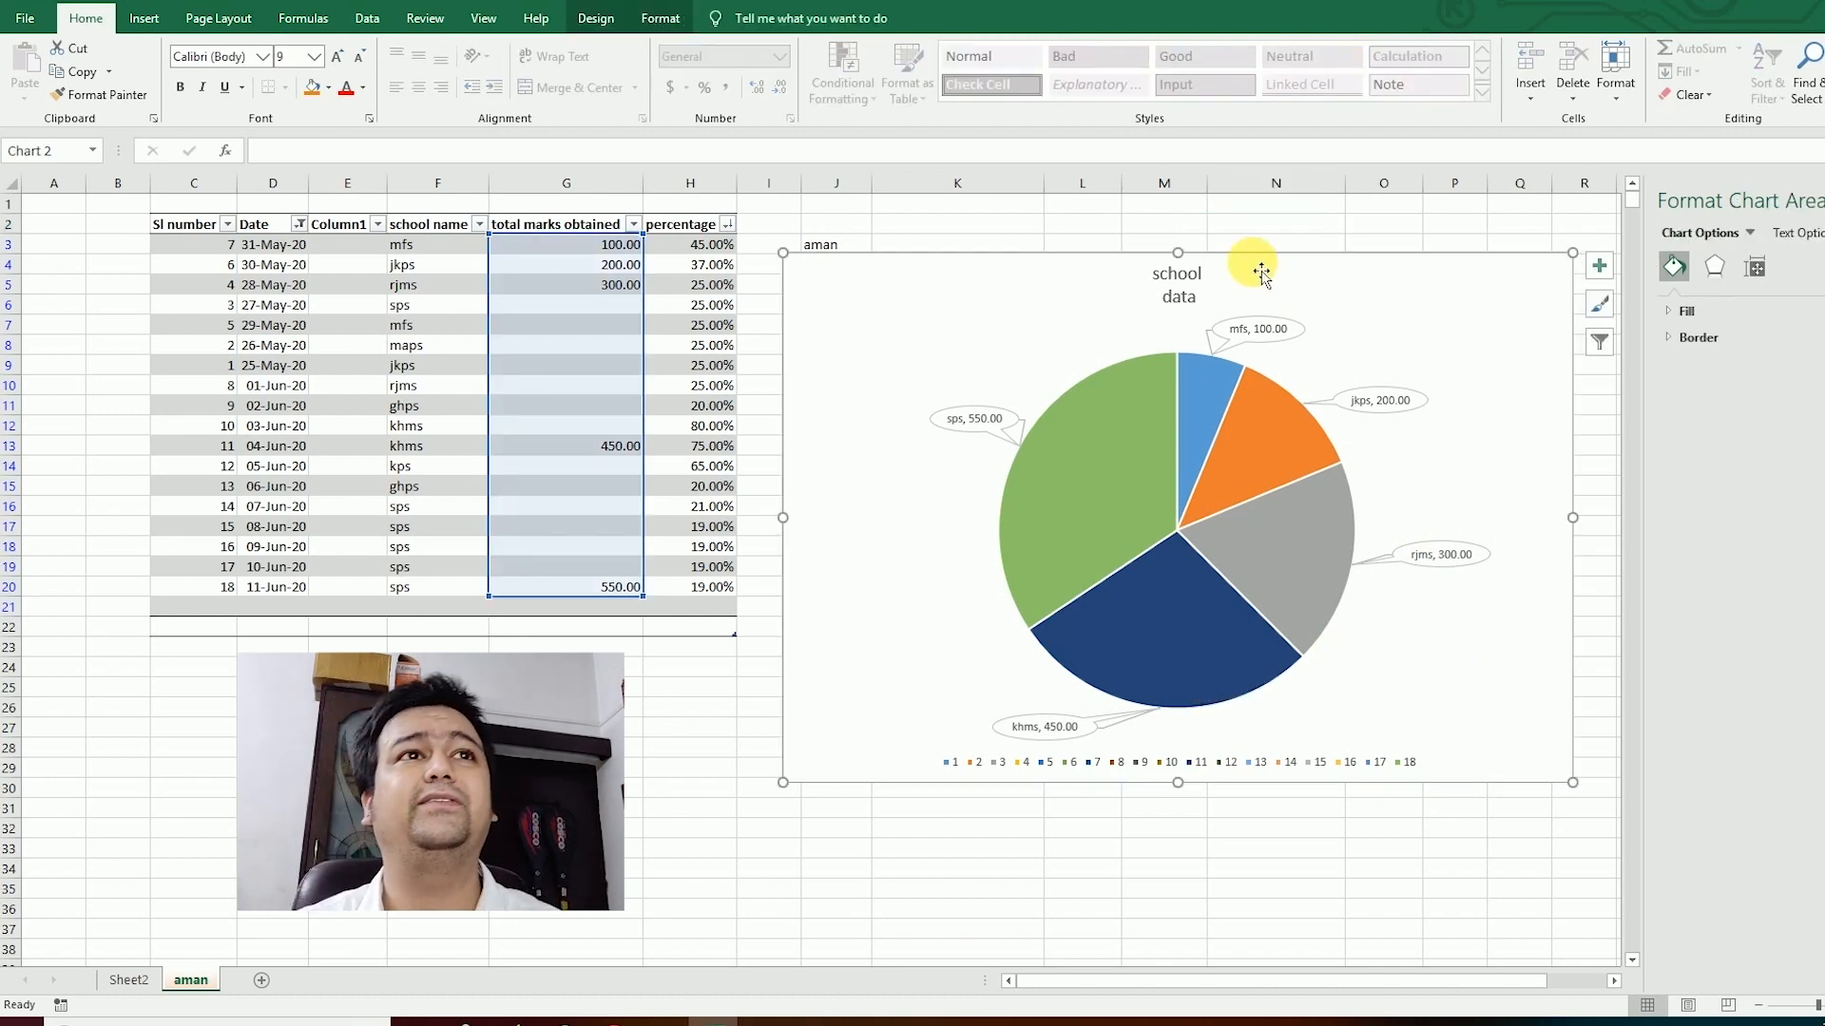
key("Delete")
key("ctrl+z")
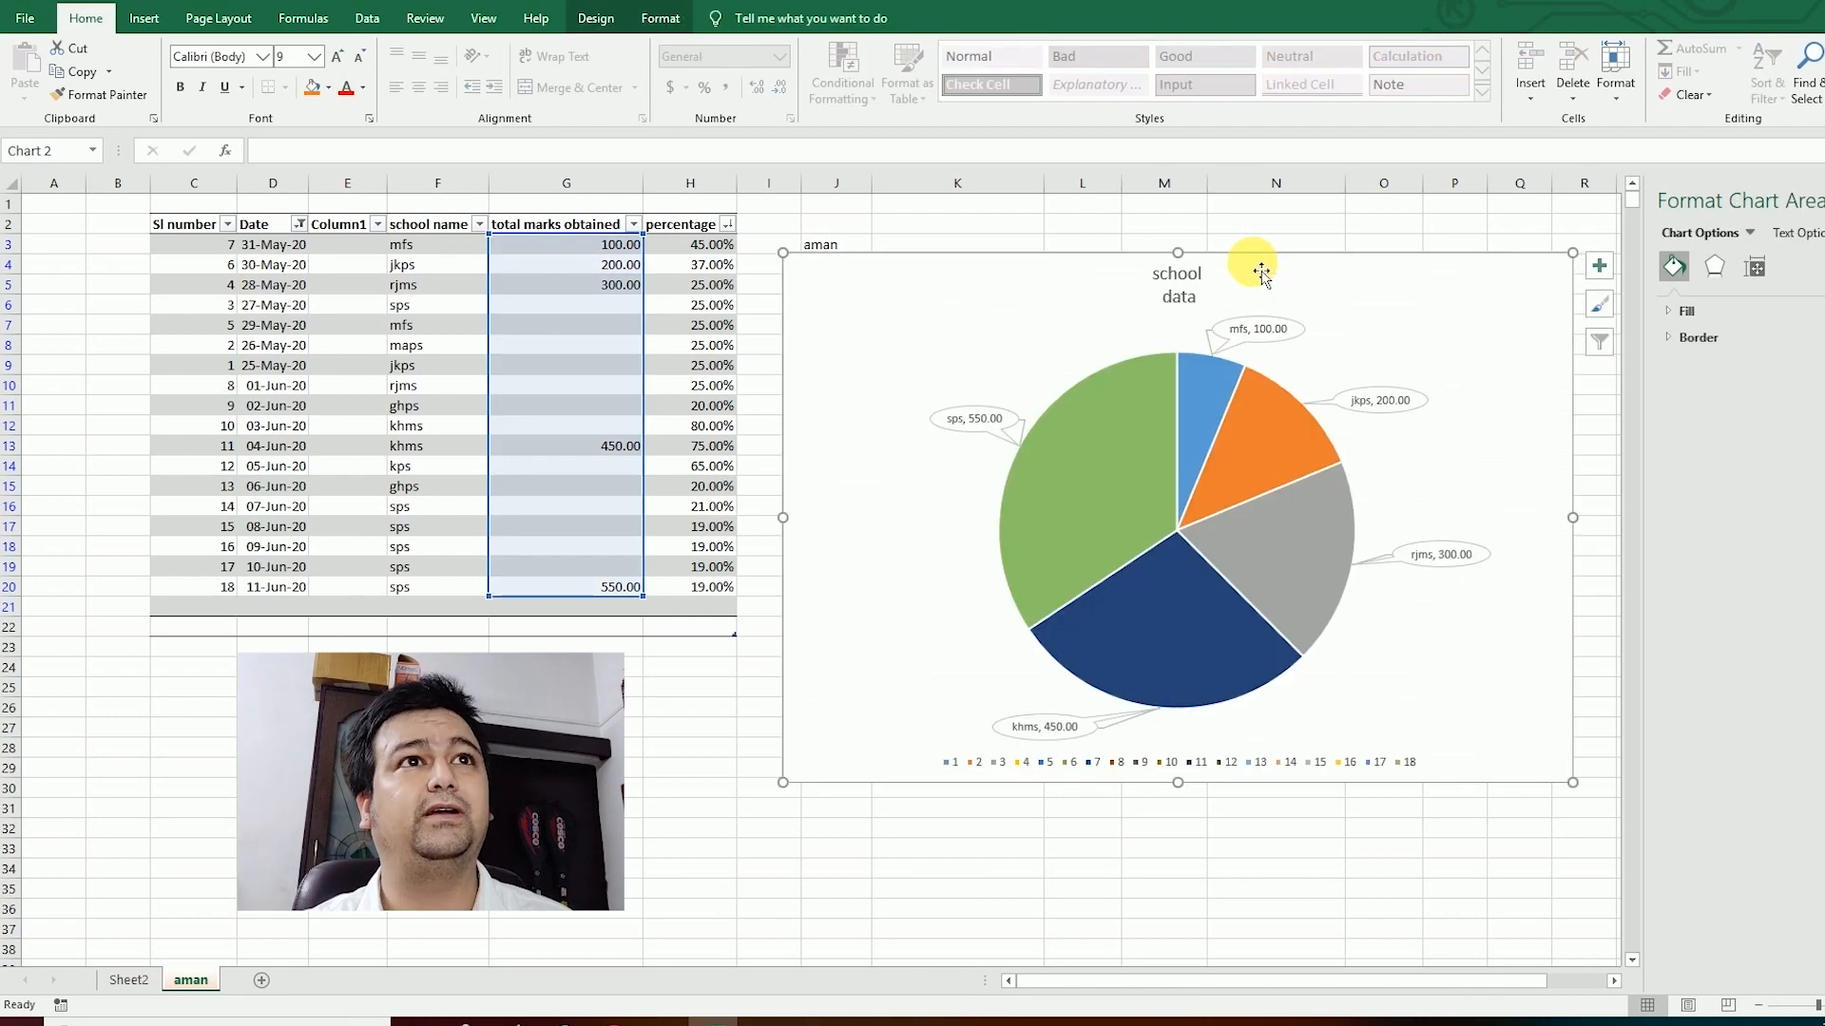
key("ctrl+z")
key("ctrl+z")
key("ctrl+z")
key("ctrl+z")
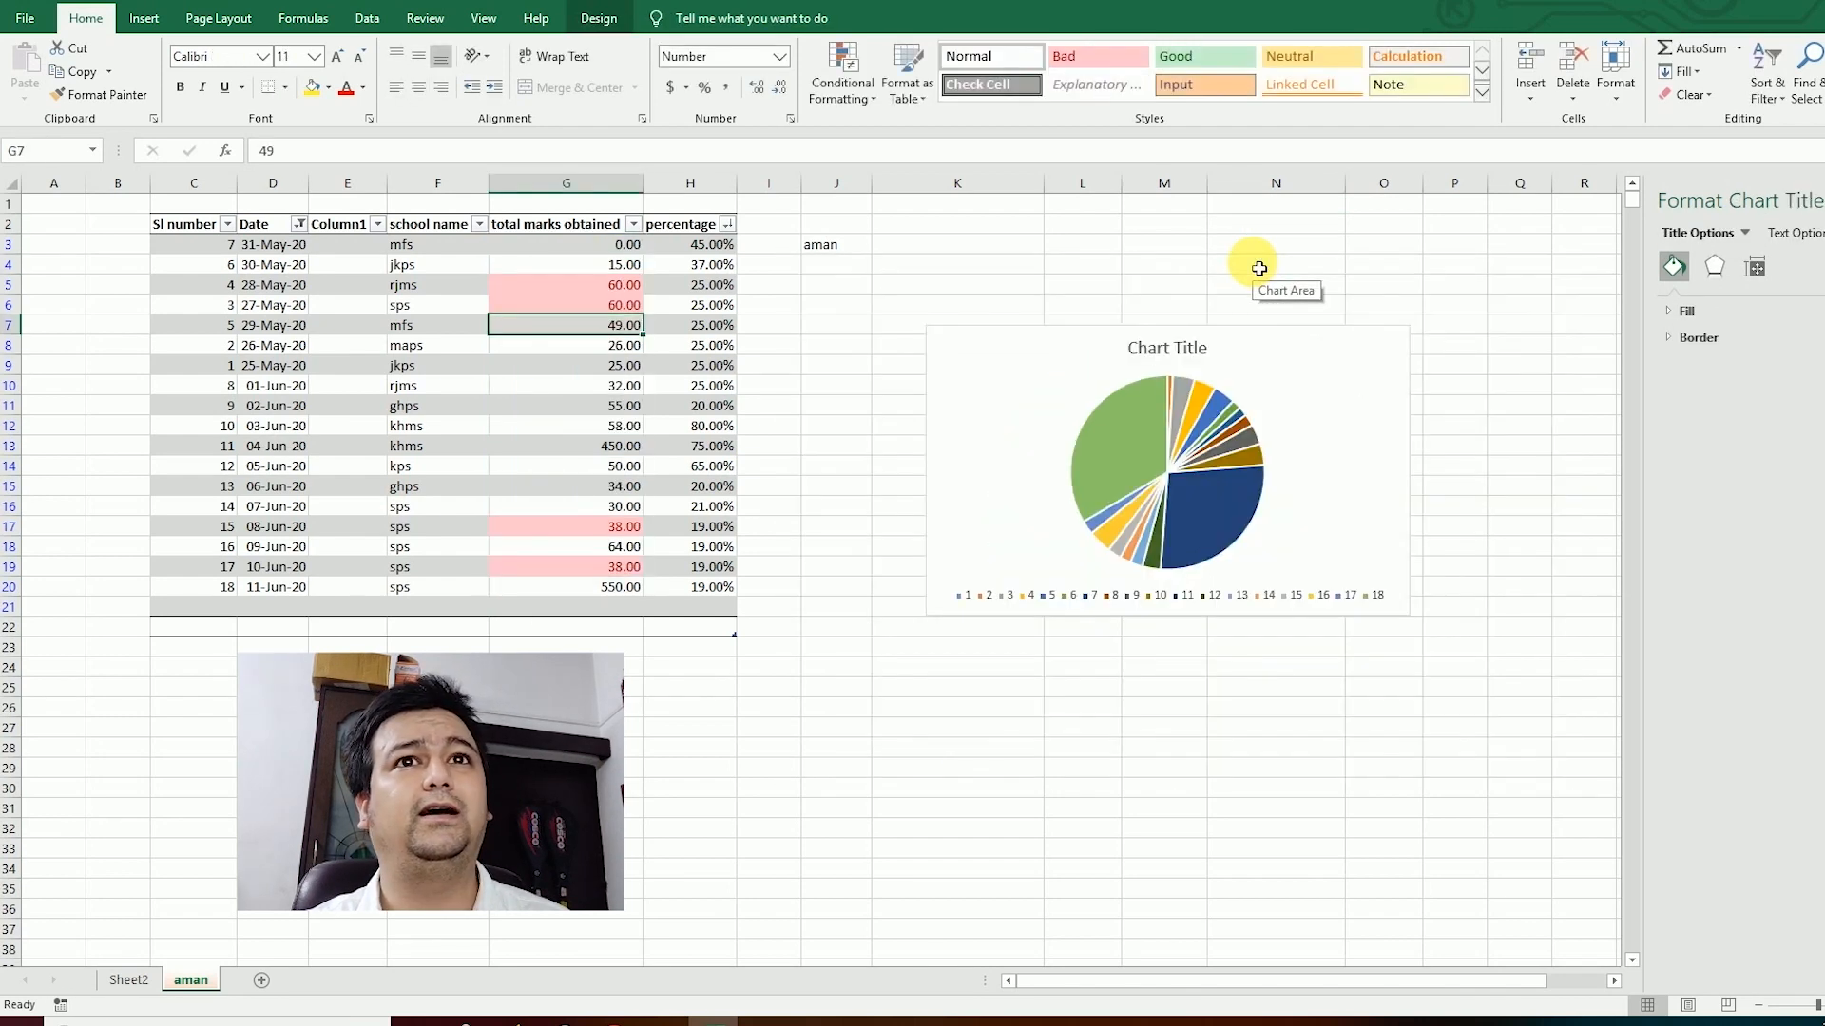
Step: Undo the remaining edits to the total marks column and delete the pie chart
left_click(1259, 355)
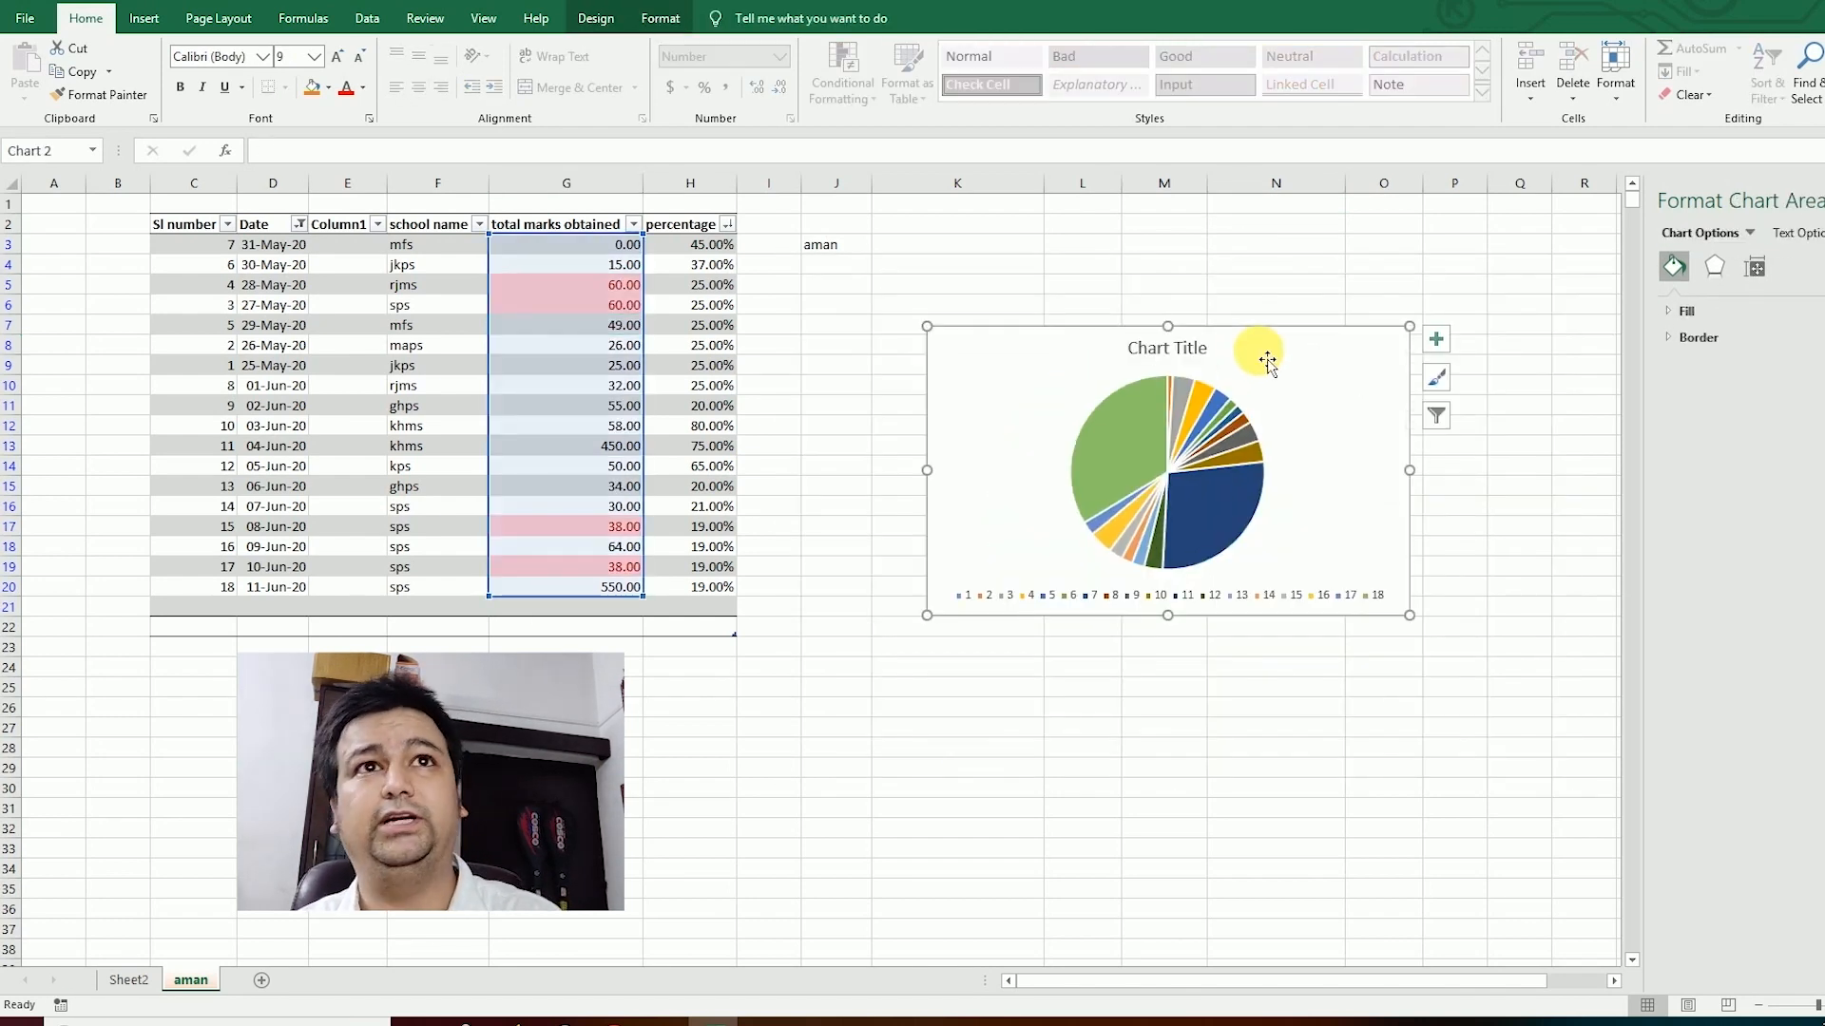
key("Delete")
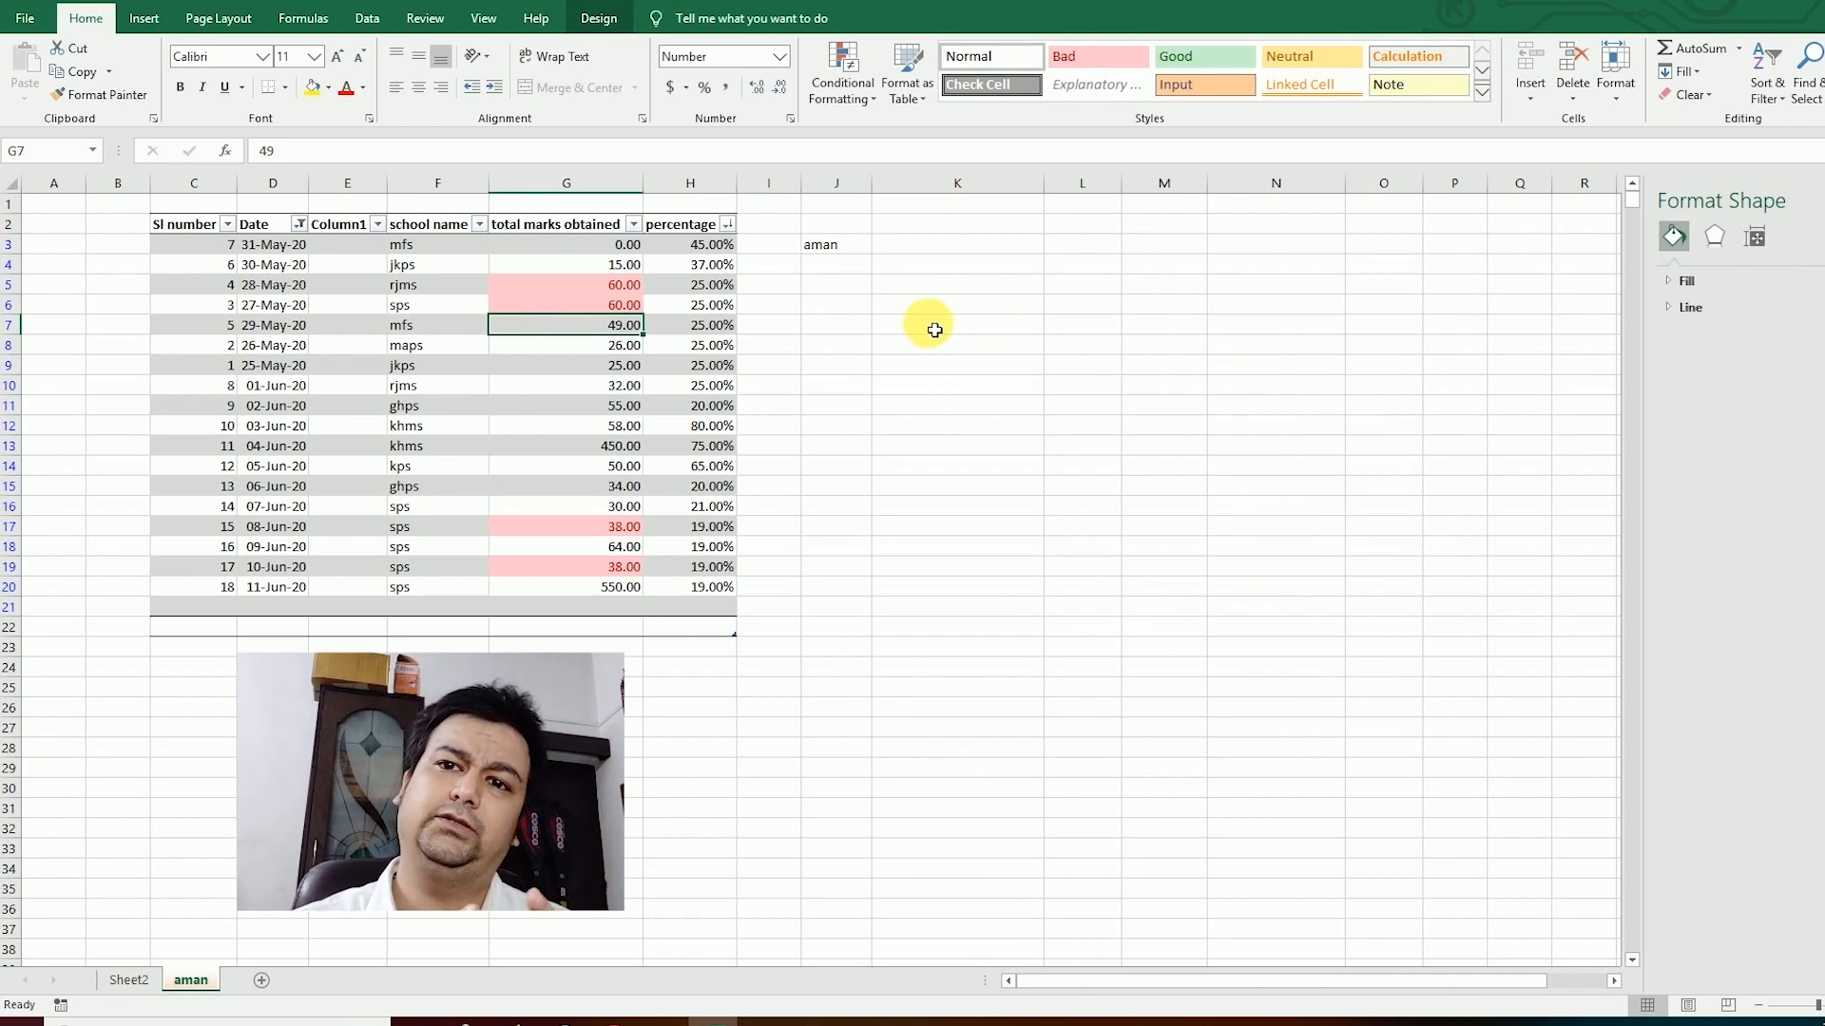
key("ctrl+z")
key("ctrl+z")
key("ctrl+z")
key("ctrl+z")
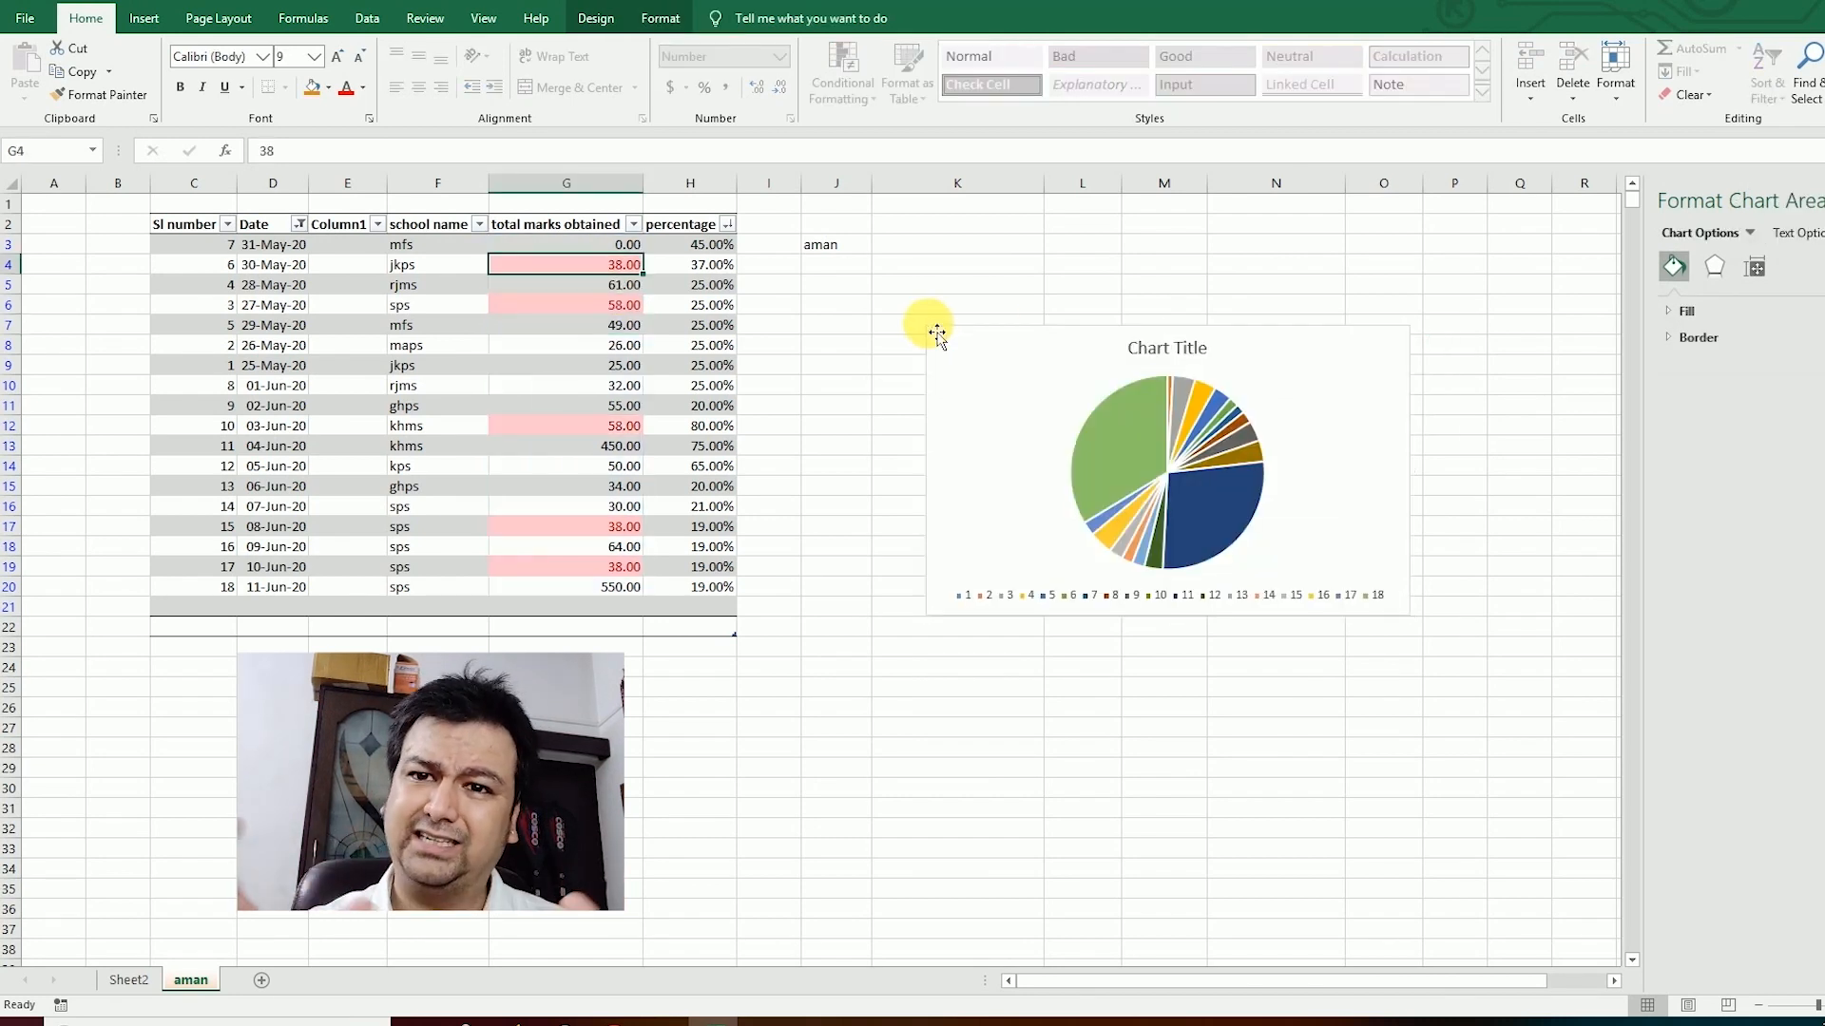
left_click(1295, 309)
left_click(1303, 358)
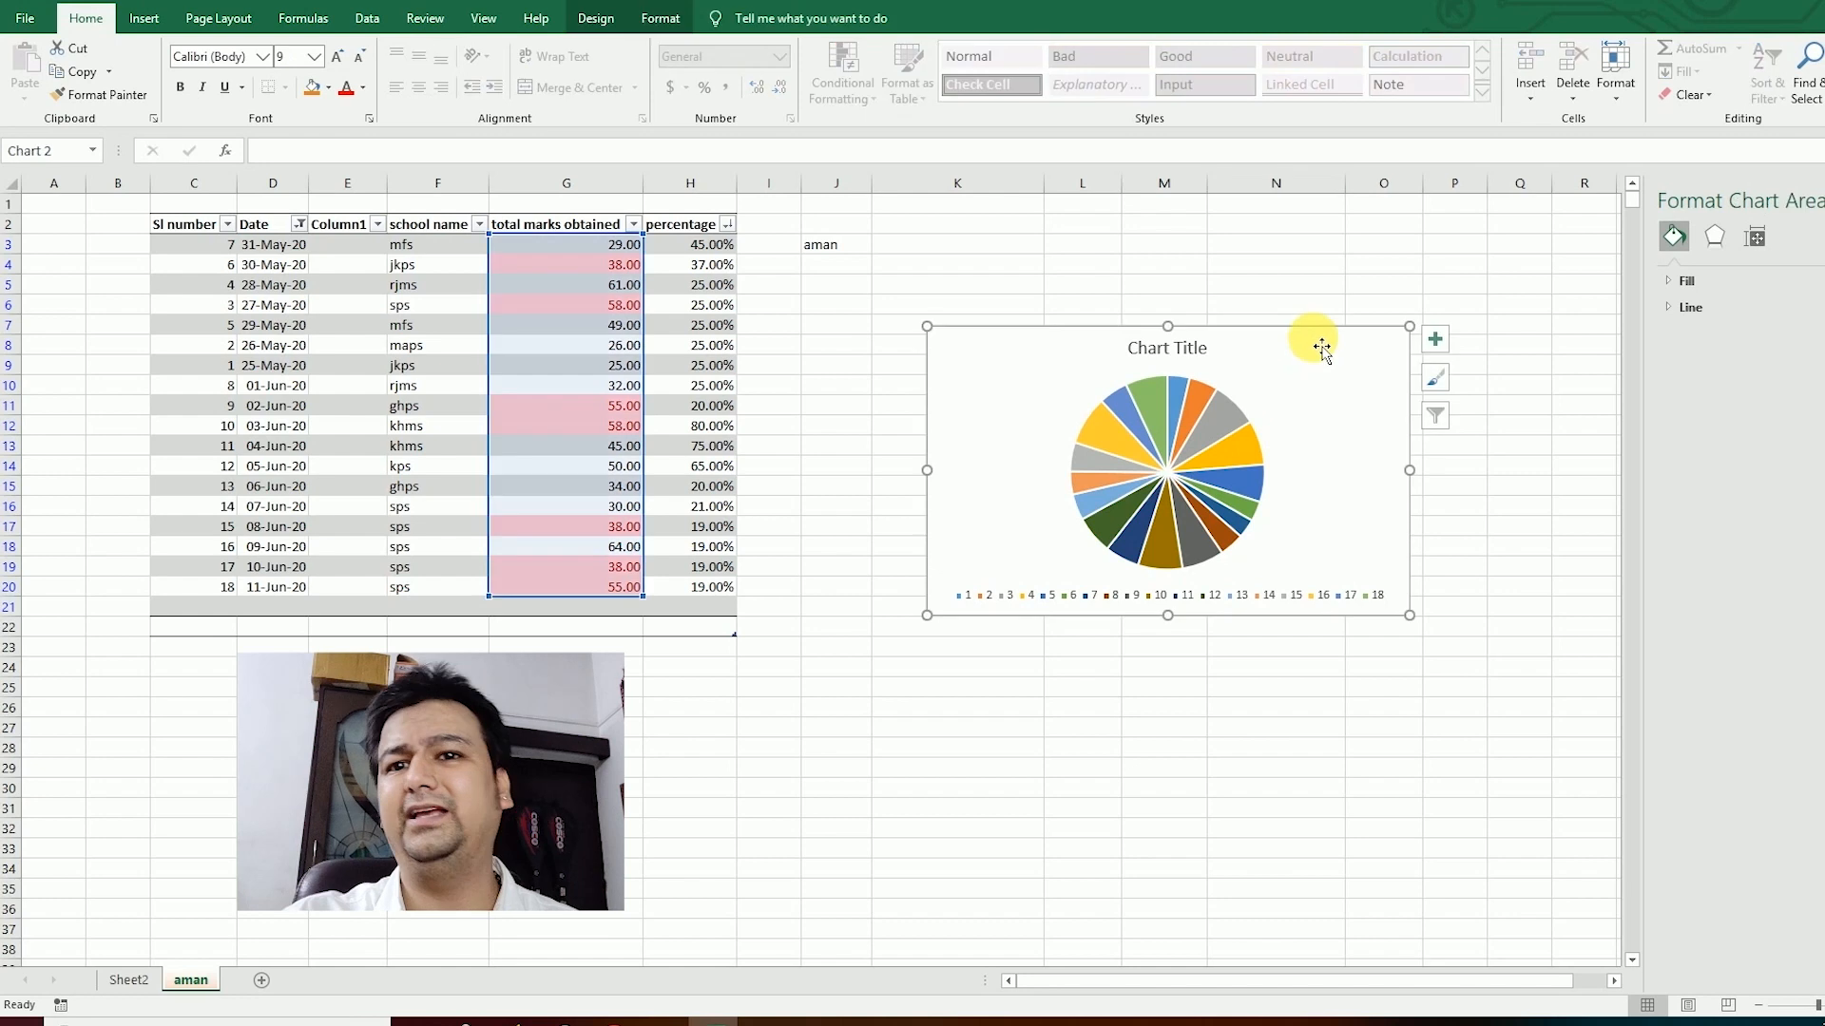
key("Delete")
left_click(1334, 350)
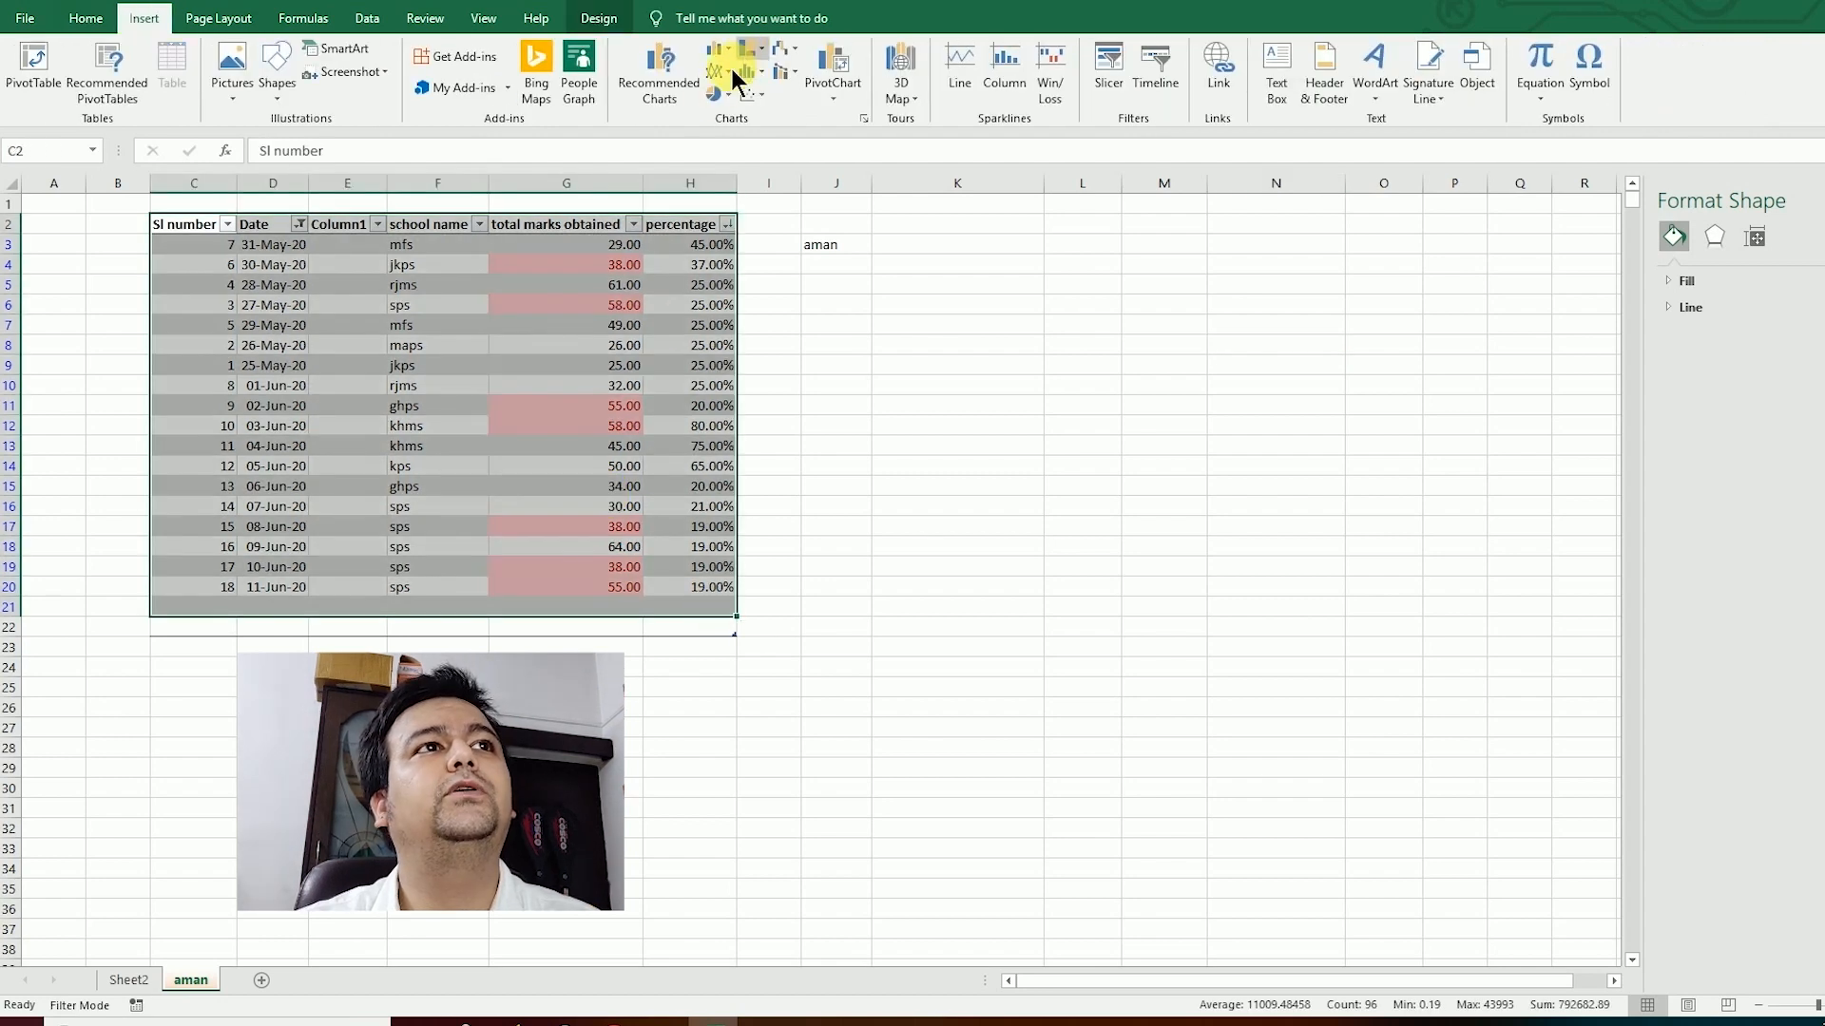
Step: Try a 2-D clustered column chart of the whole table, inspect its Date series, and delete the chart
left_click(728, 59)
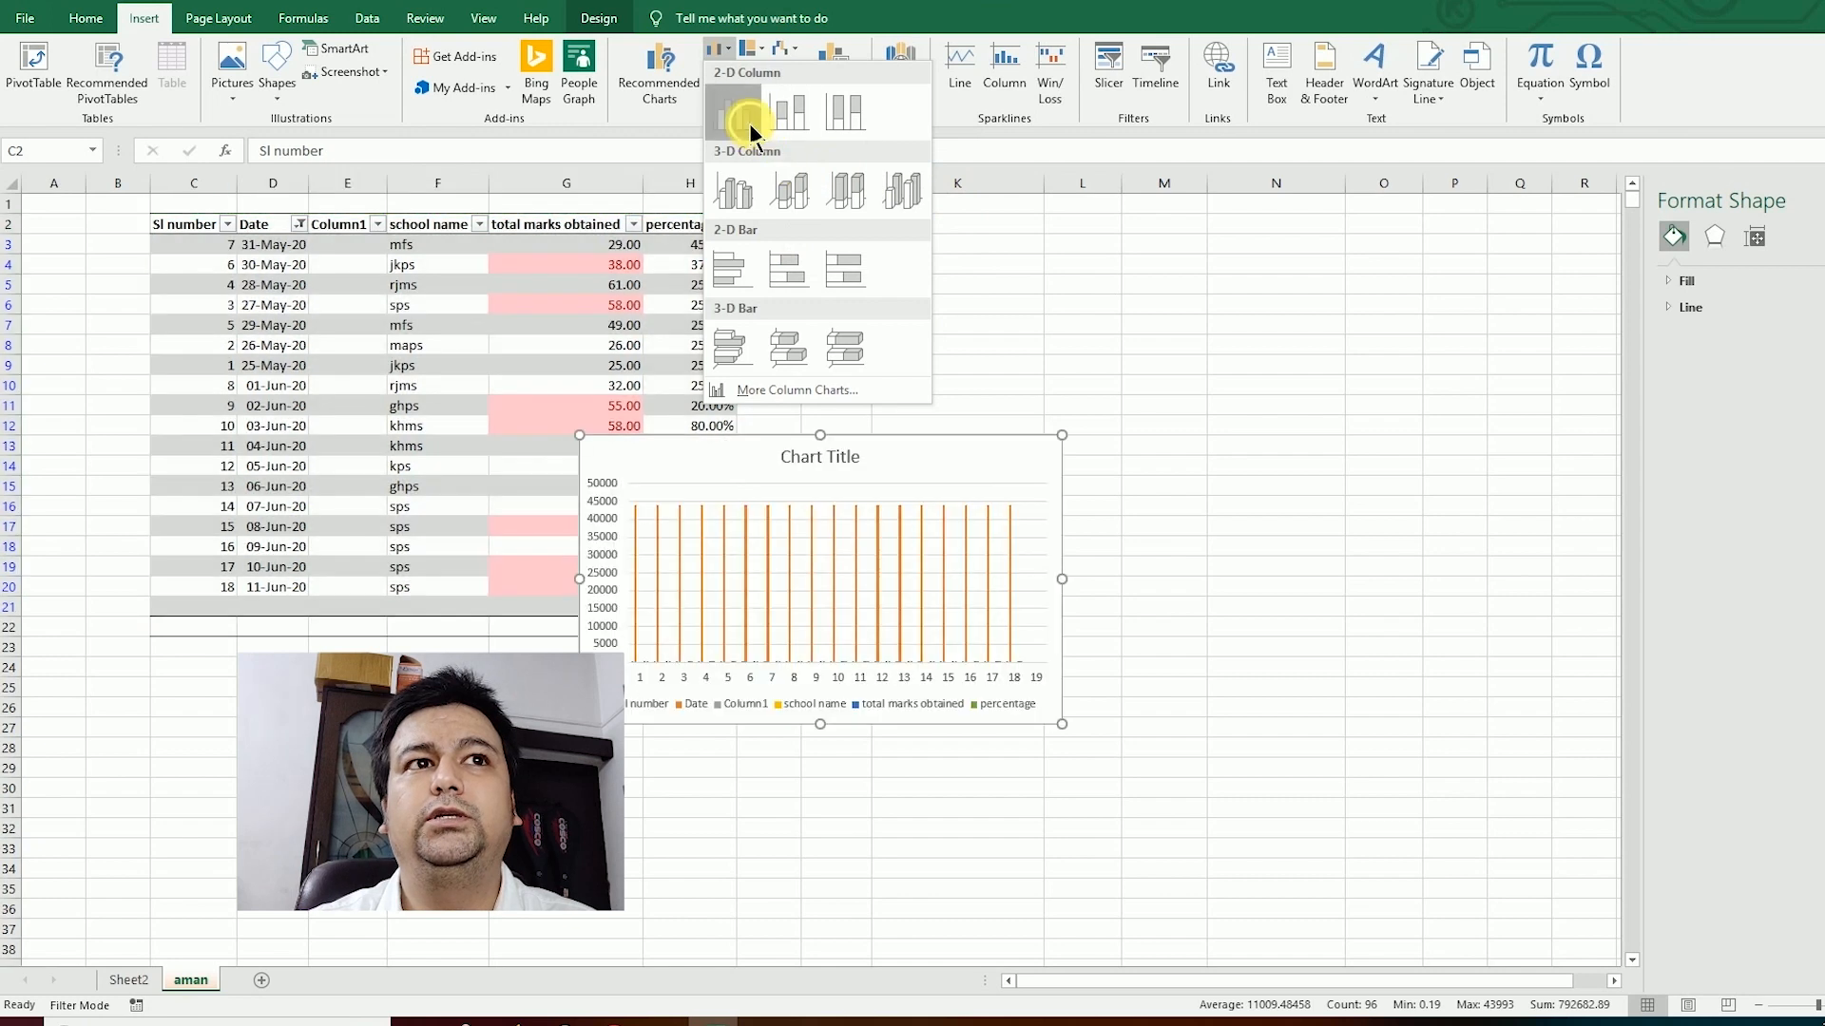
left_click(748, 122)
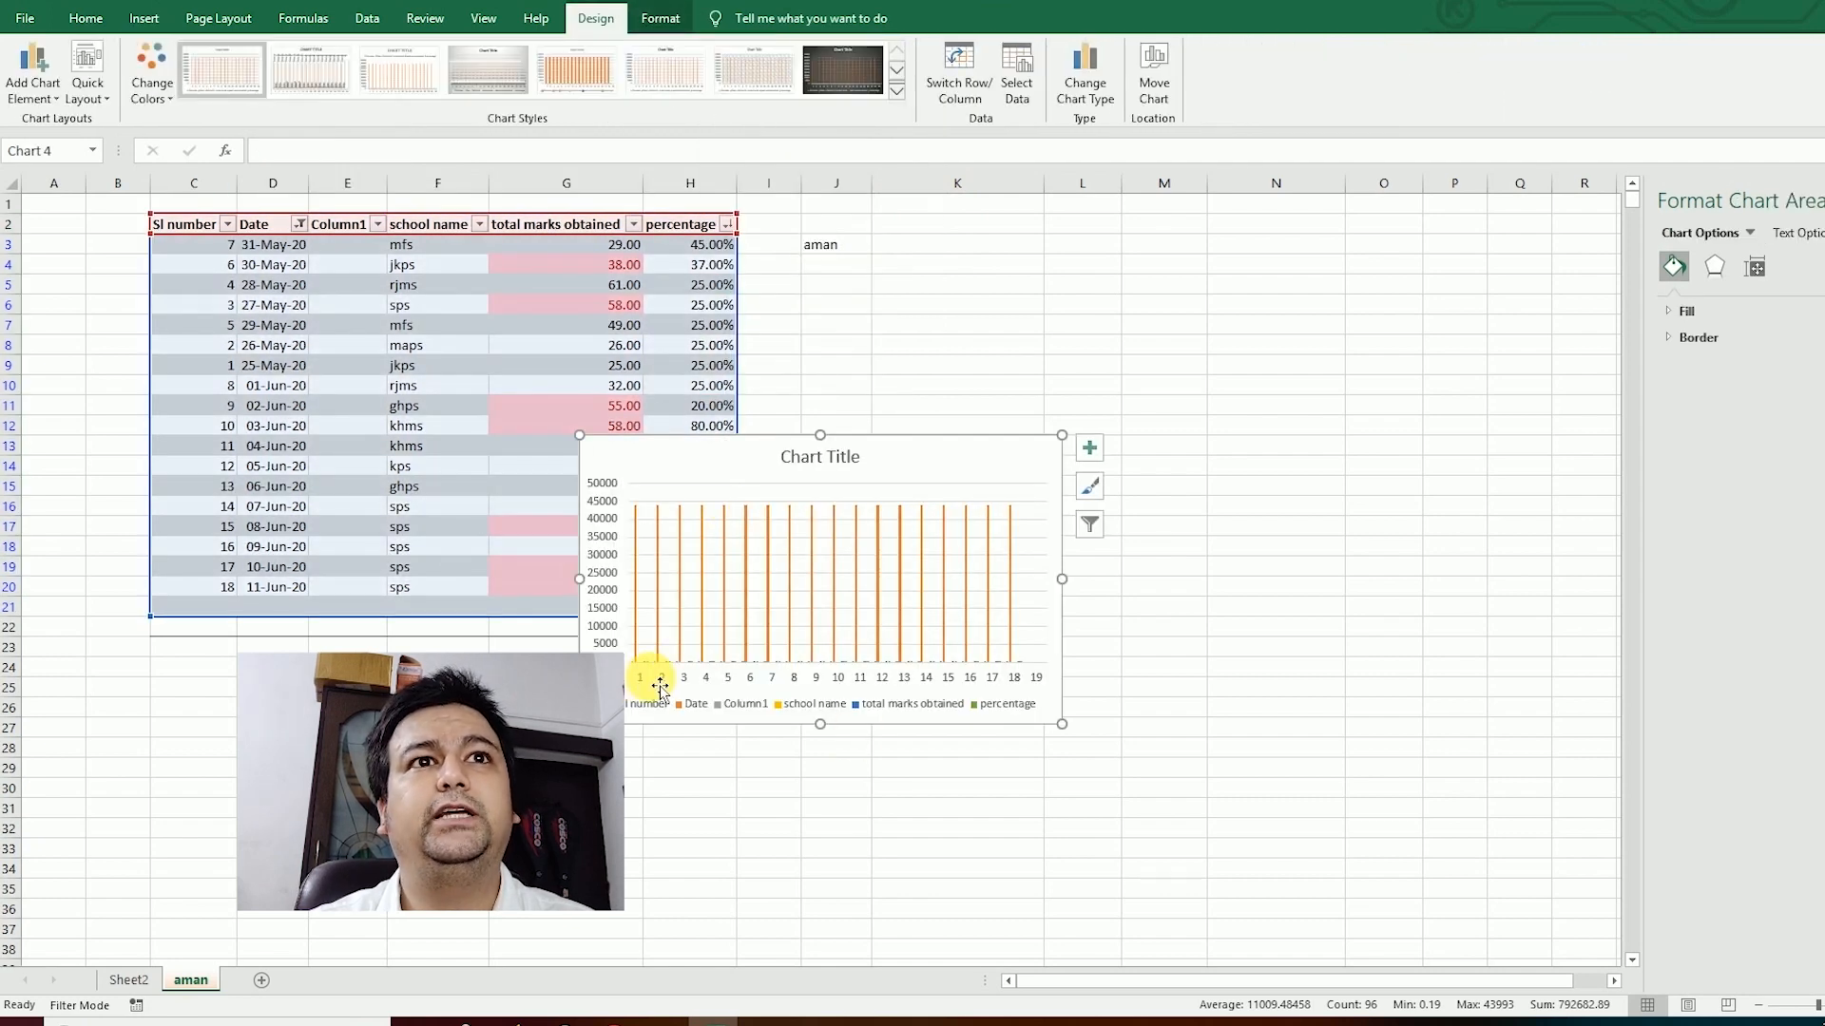
left_click(711, 677)
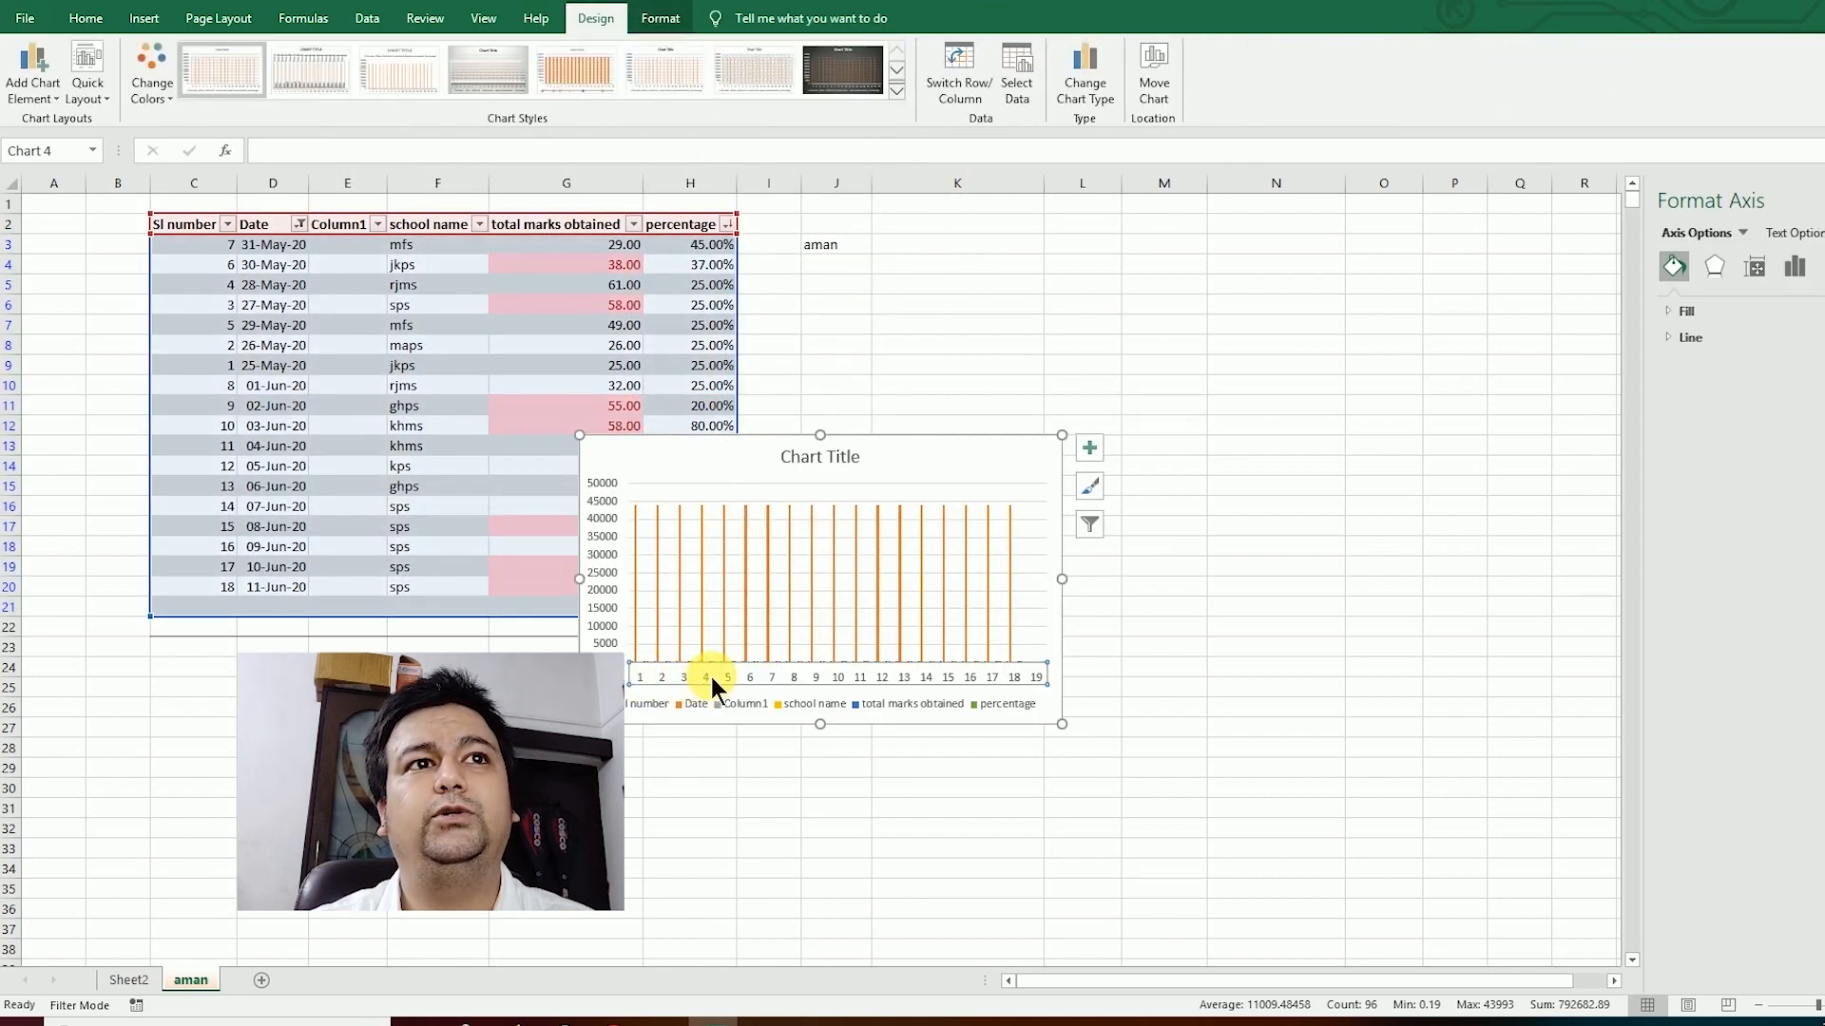
mouse_move(654, 518)
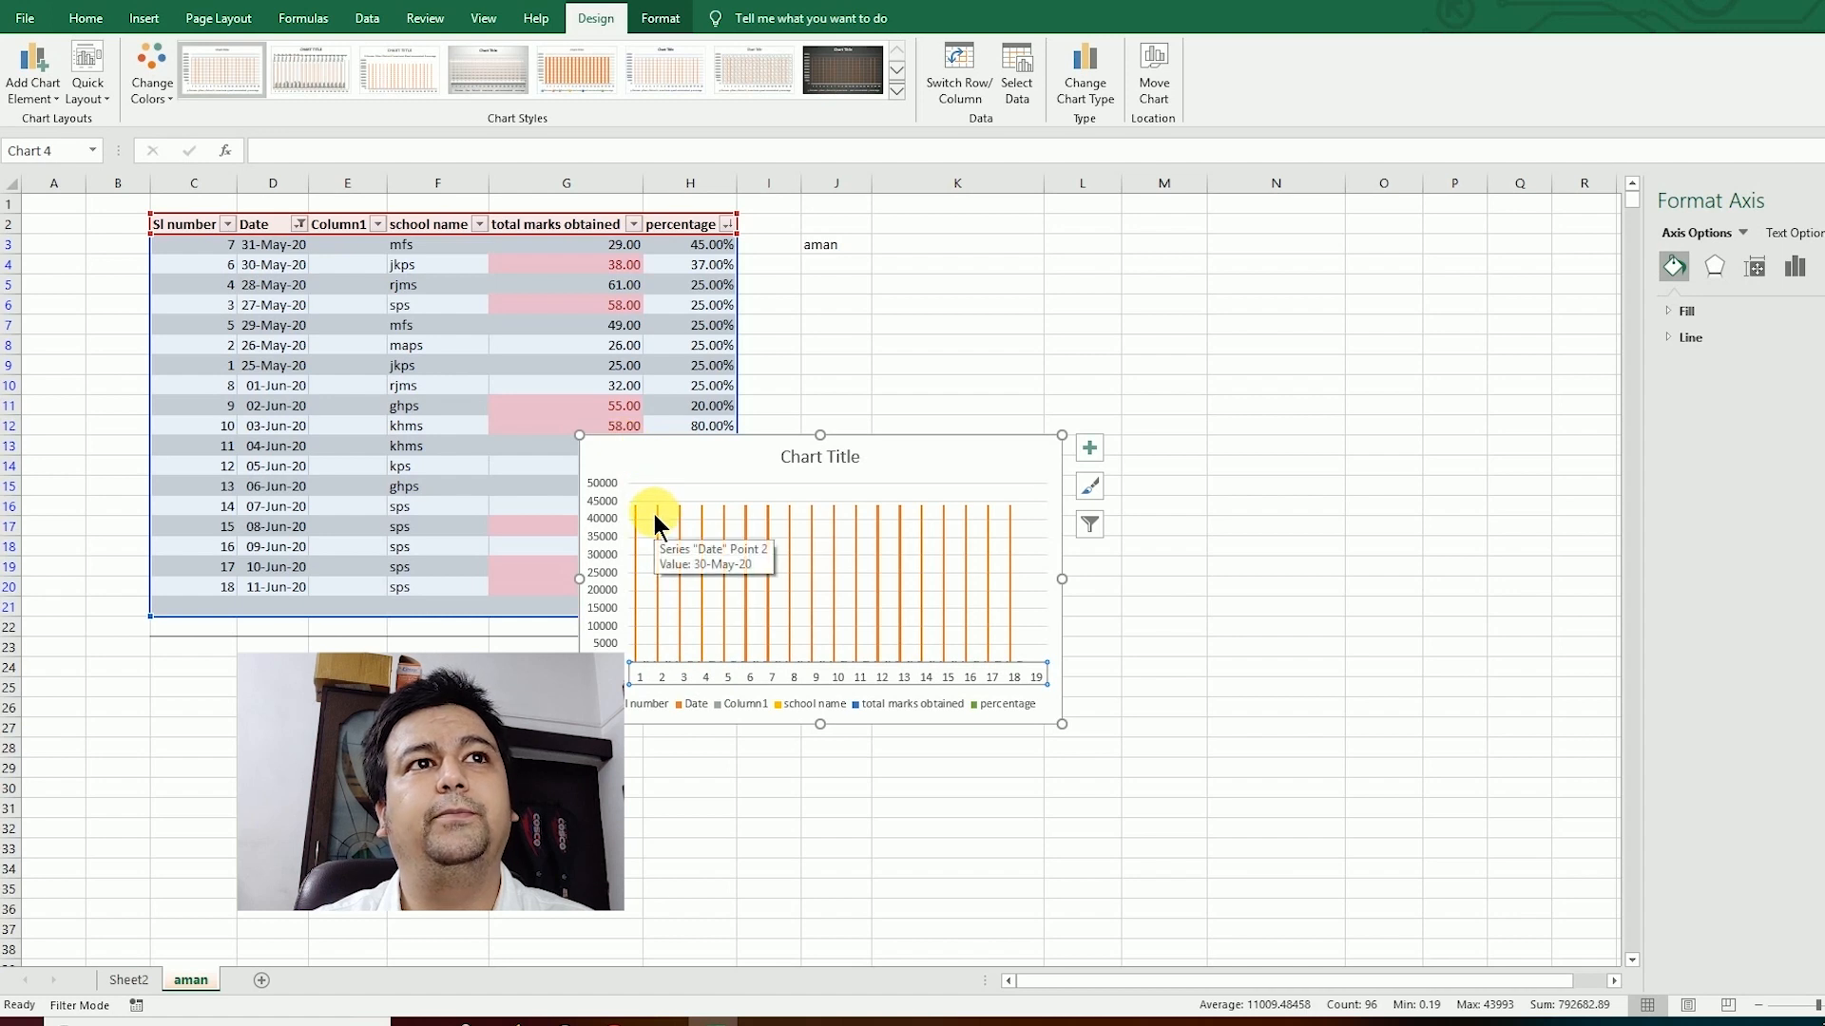
left_click(656, 516)
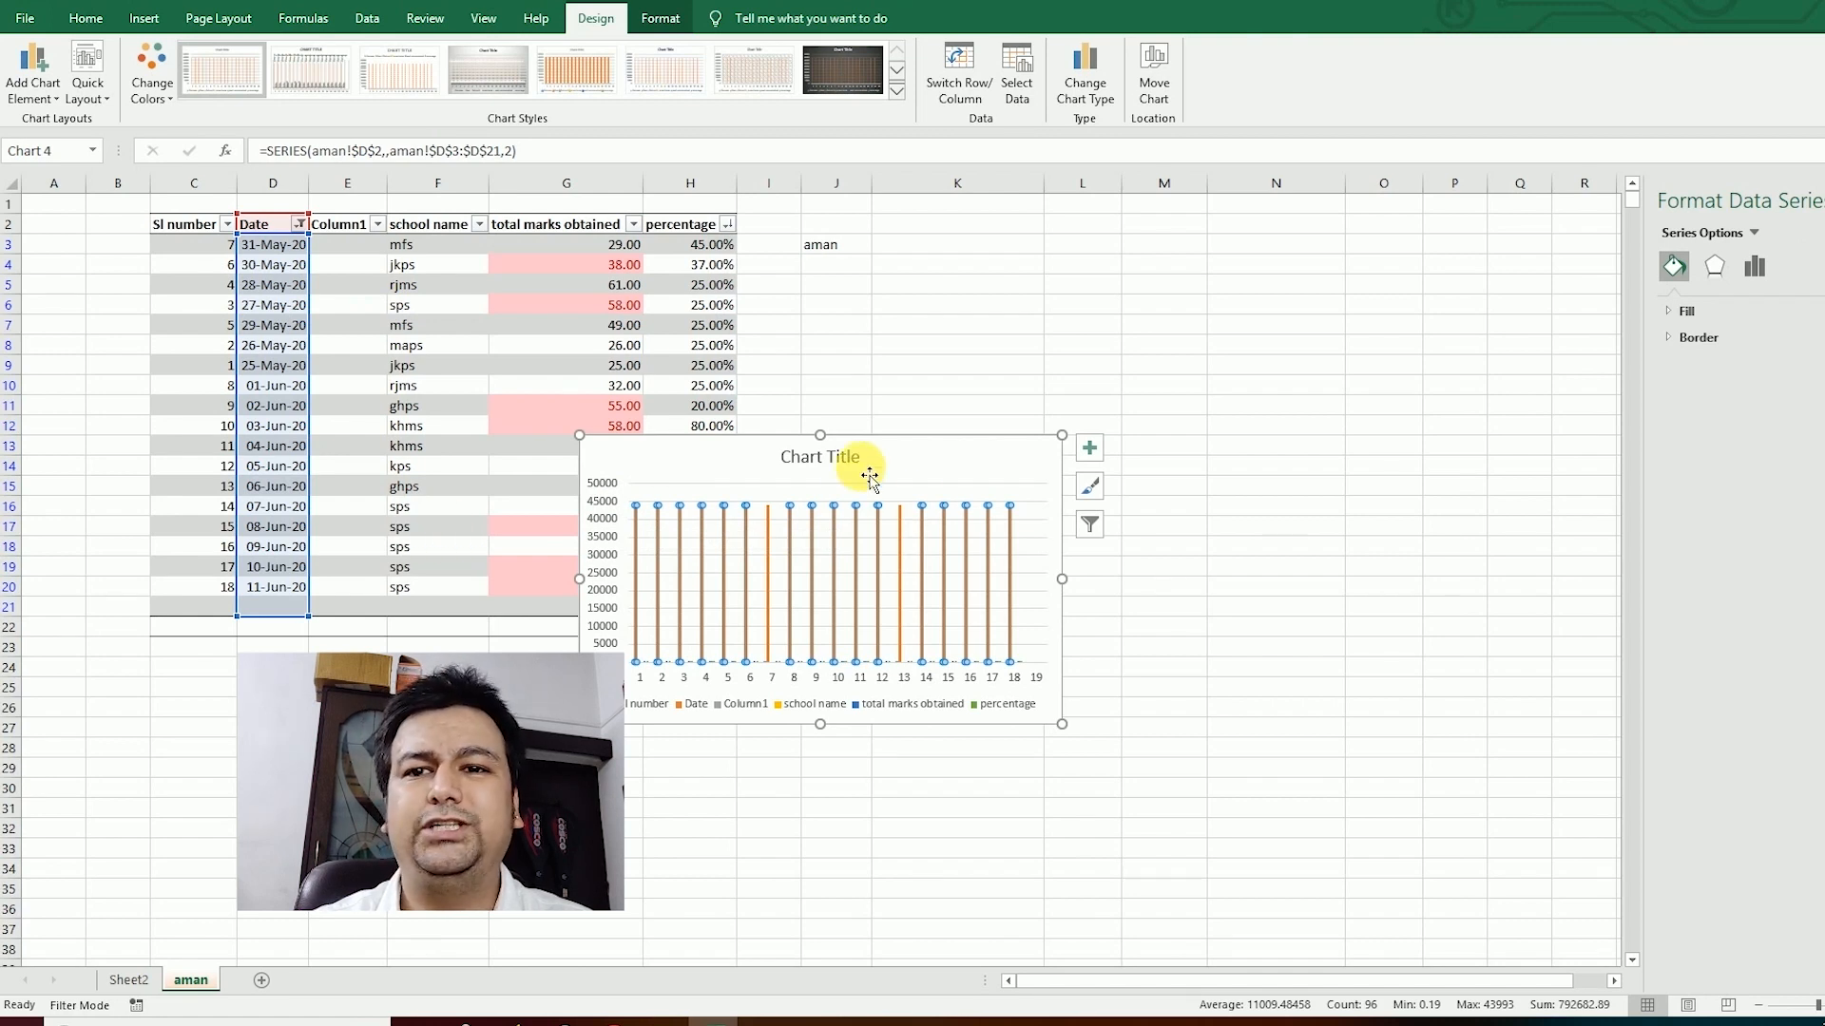
left_click_drag(903, 442, 1161, 389)
key("Delete")
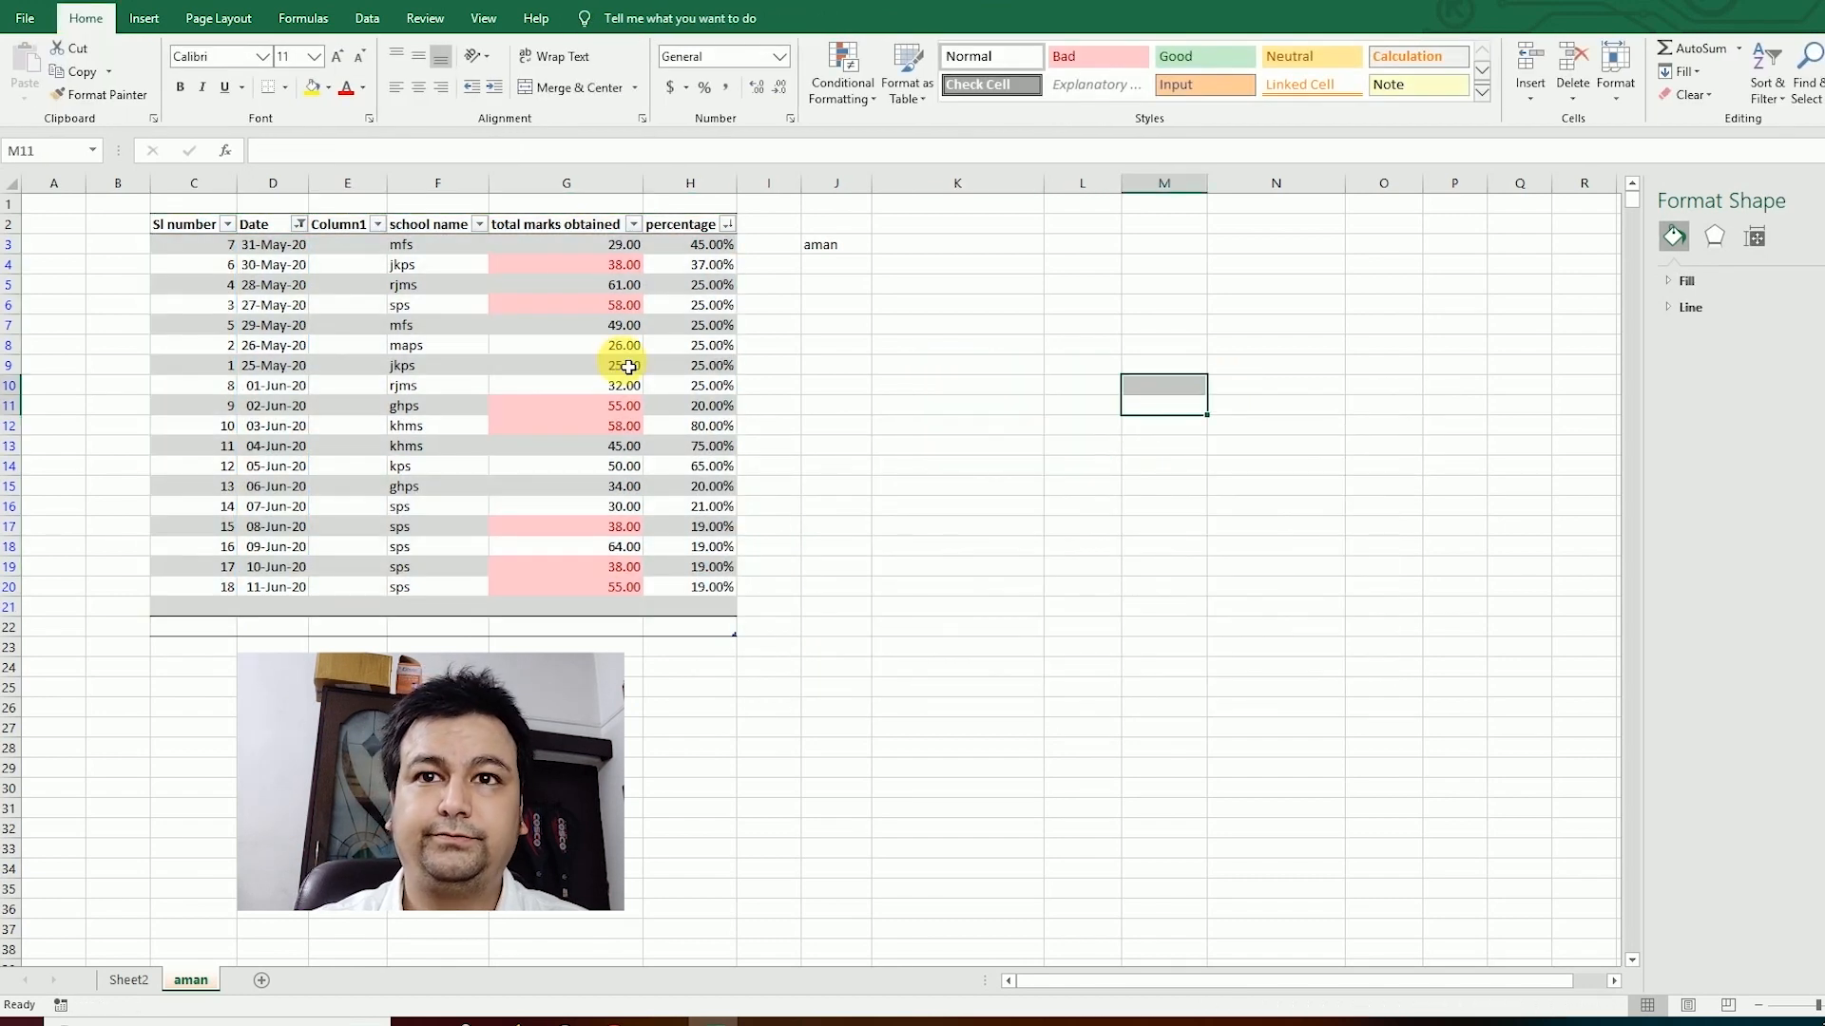
Step: Insert a 3-D clustered column chart of the total marks in G3:G20 and place it beside the table
left_click_drag(571, 246, 633, 594)
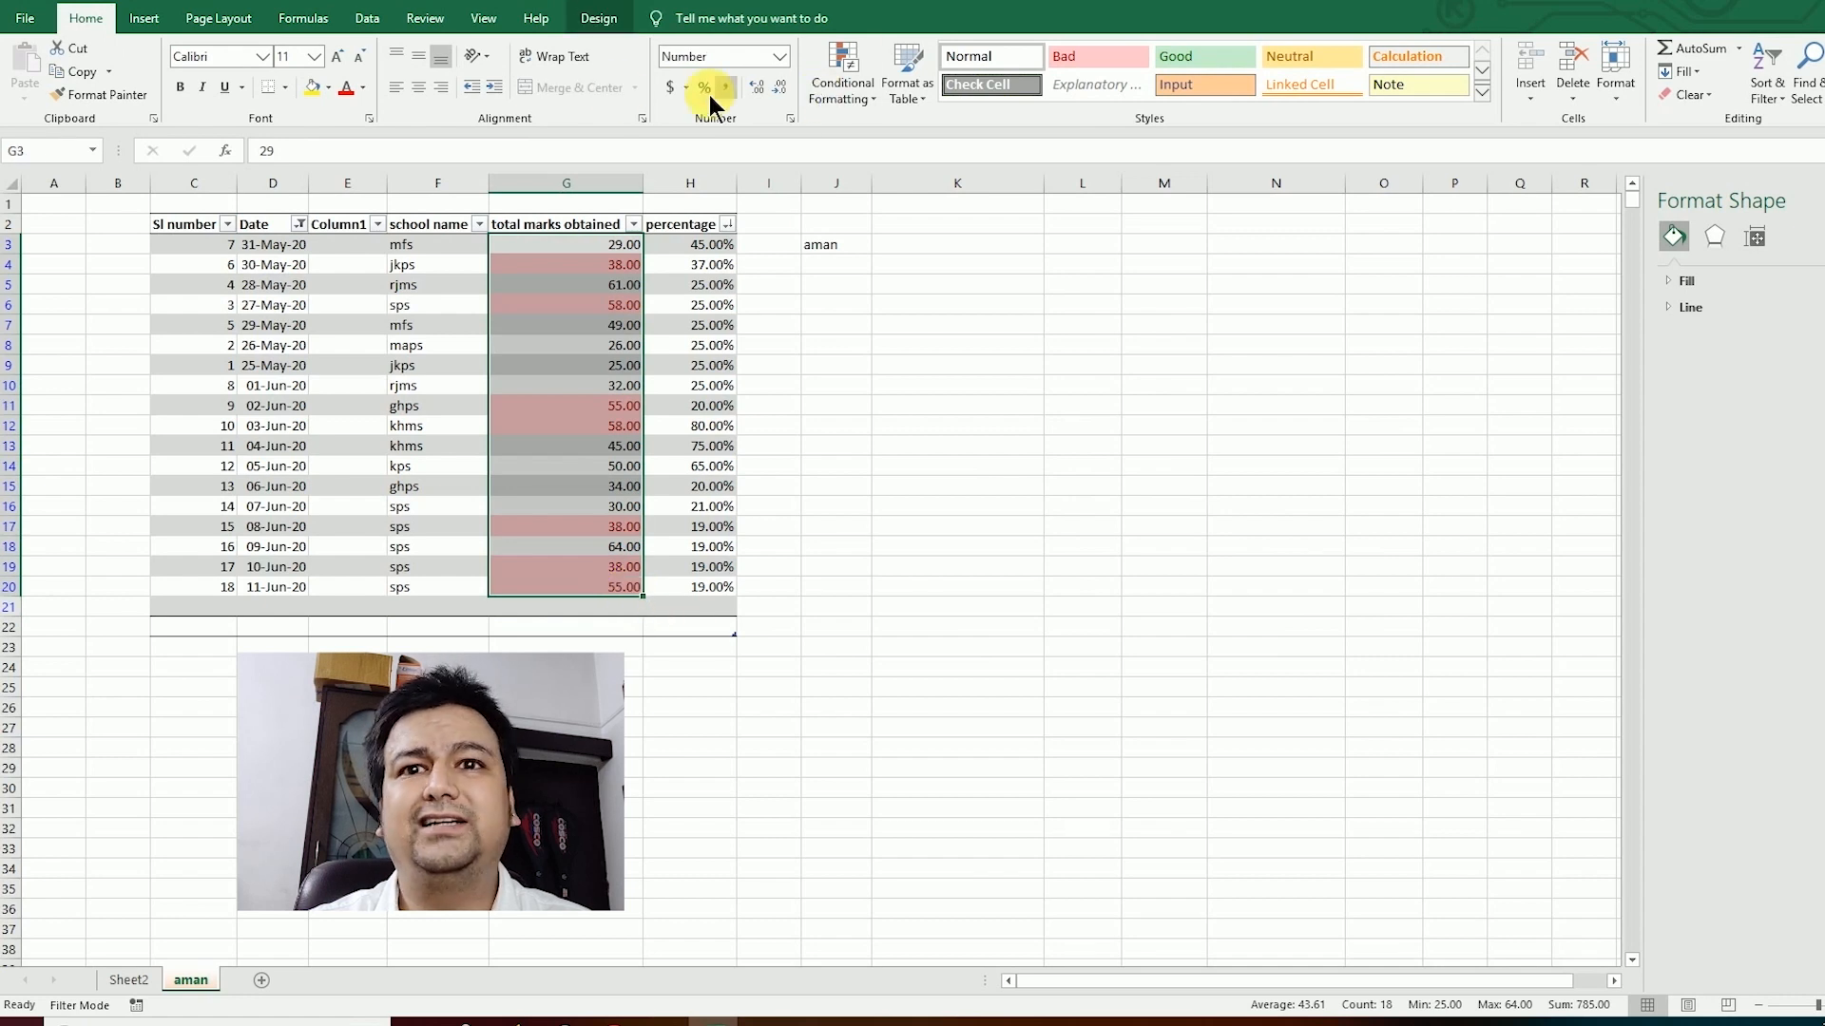
left_click(171, 19)
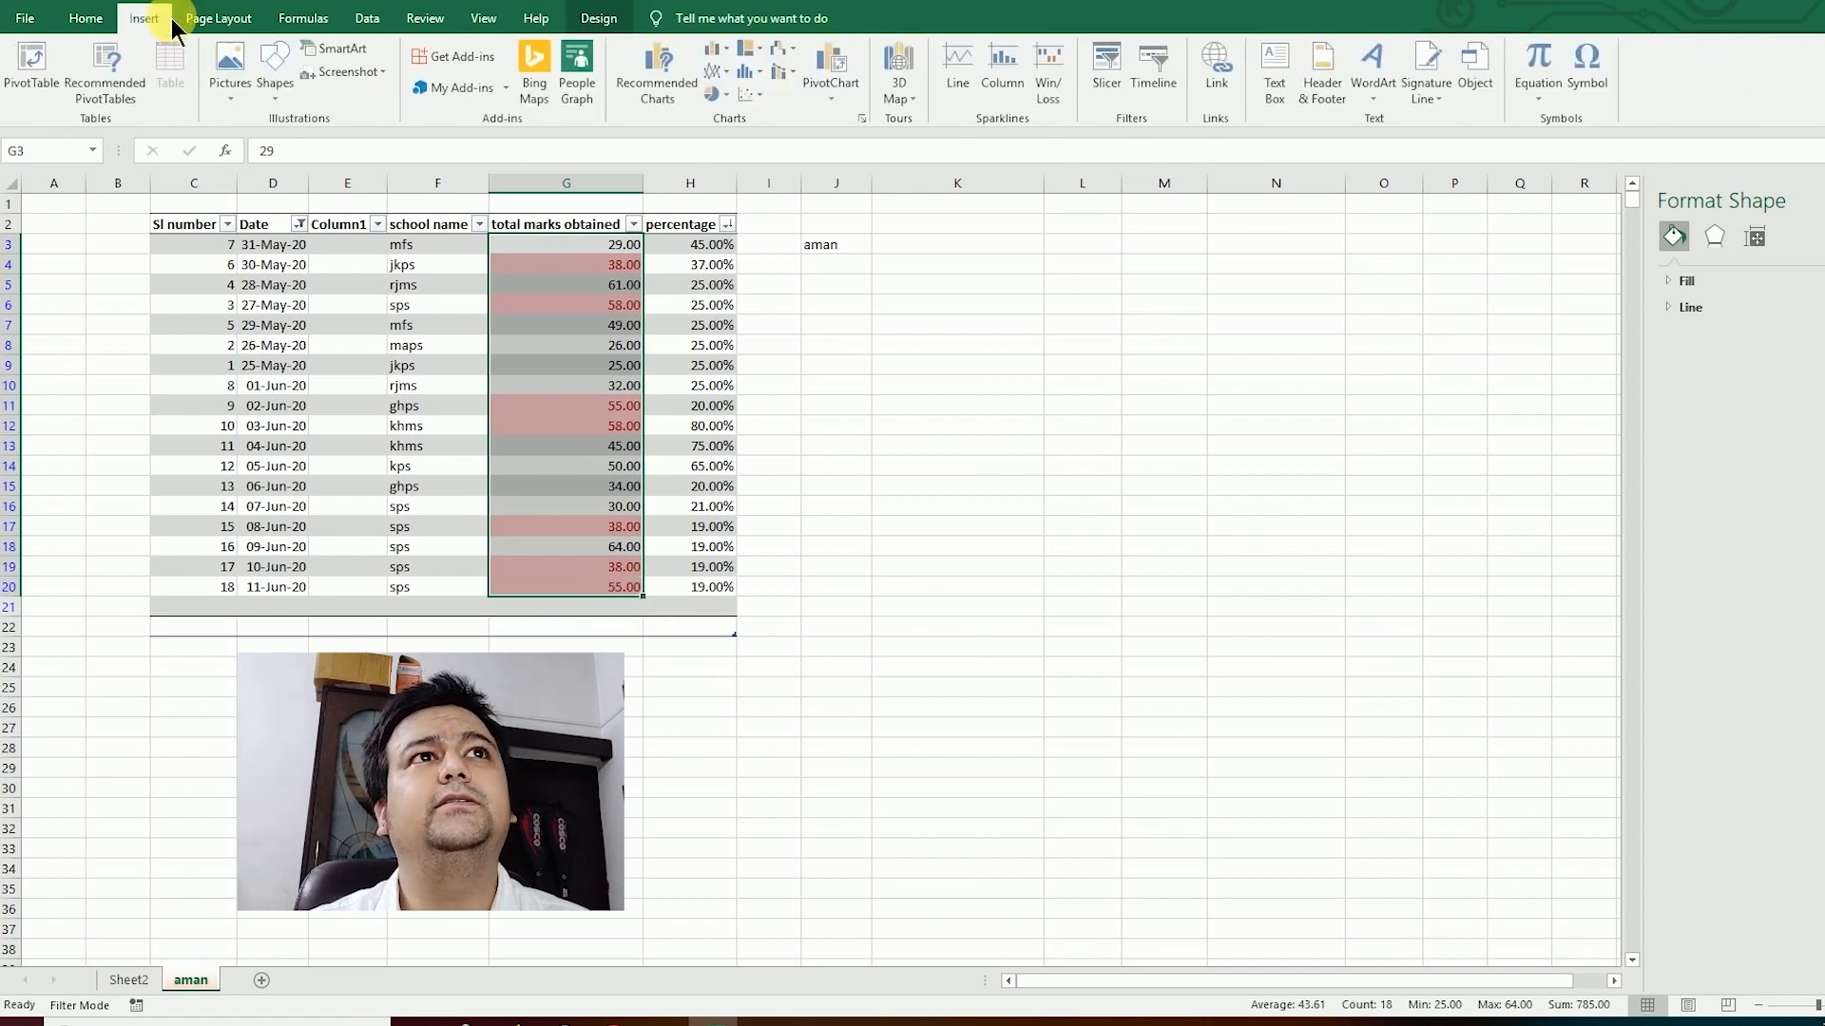
left_click(721, 51)
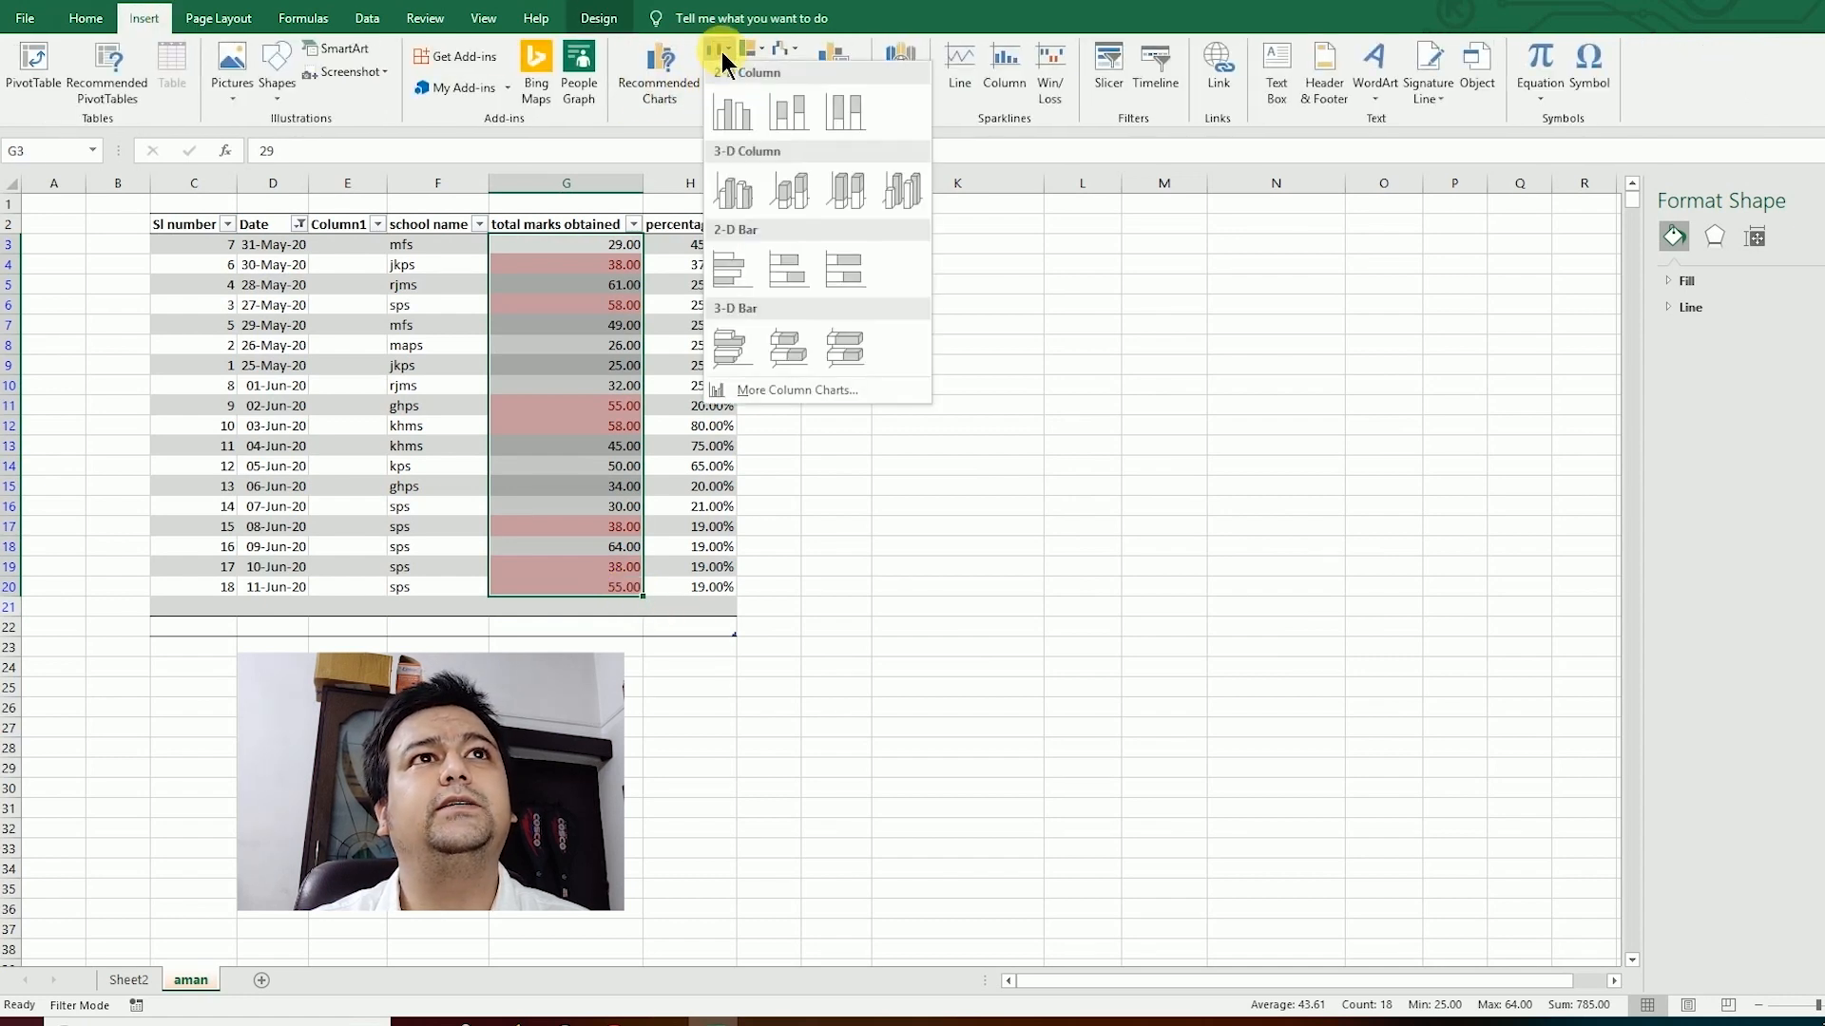
left_click(740, 190)
left_click_drag(920, 435, 1244, 325)
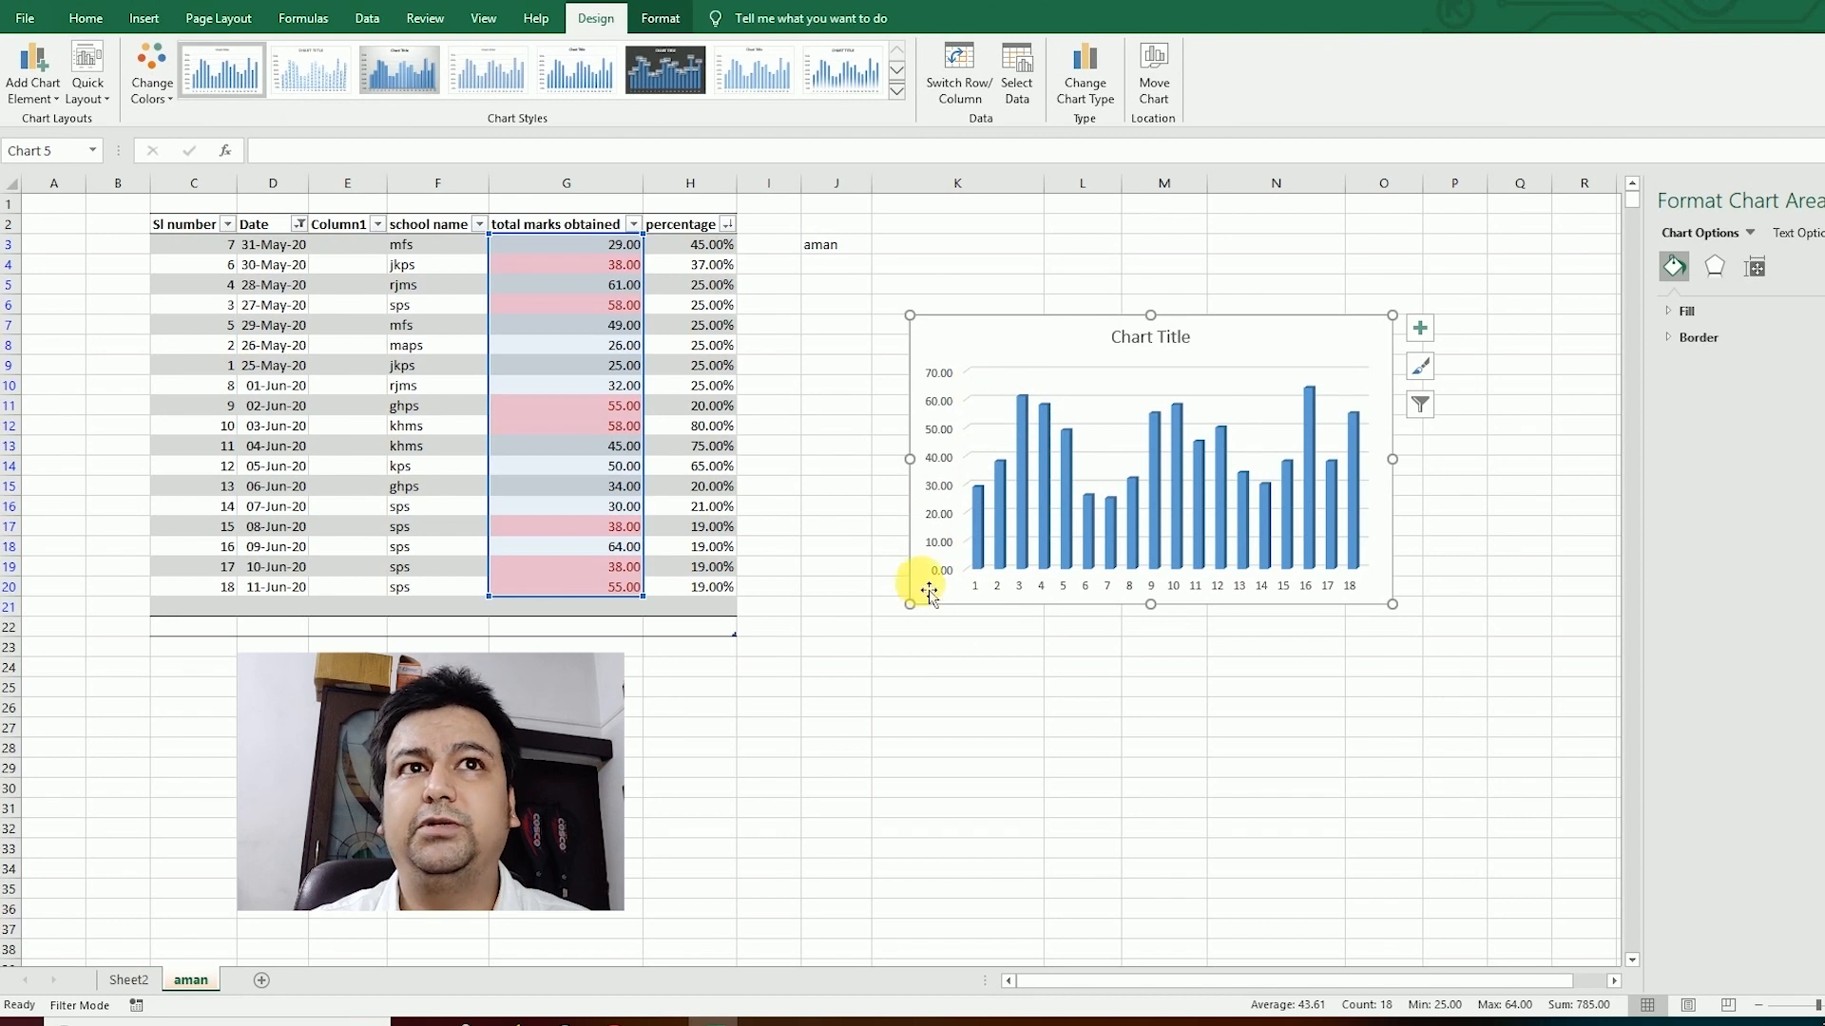
left_click(1103, 593)
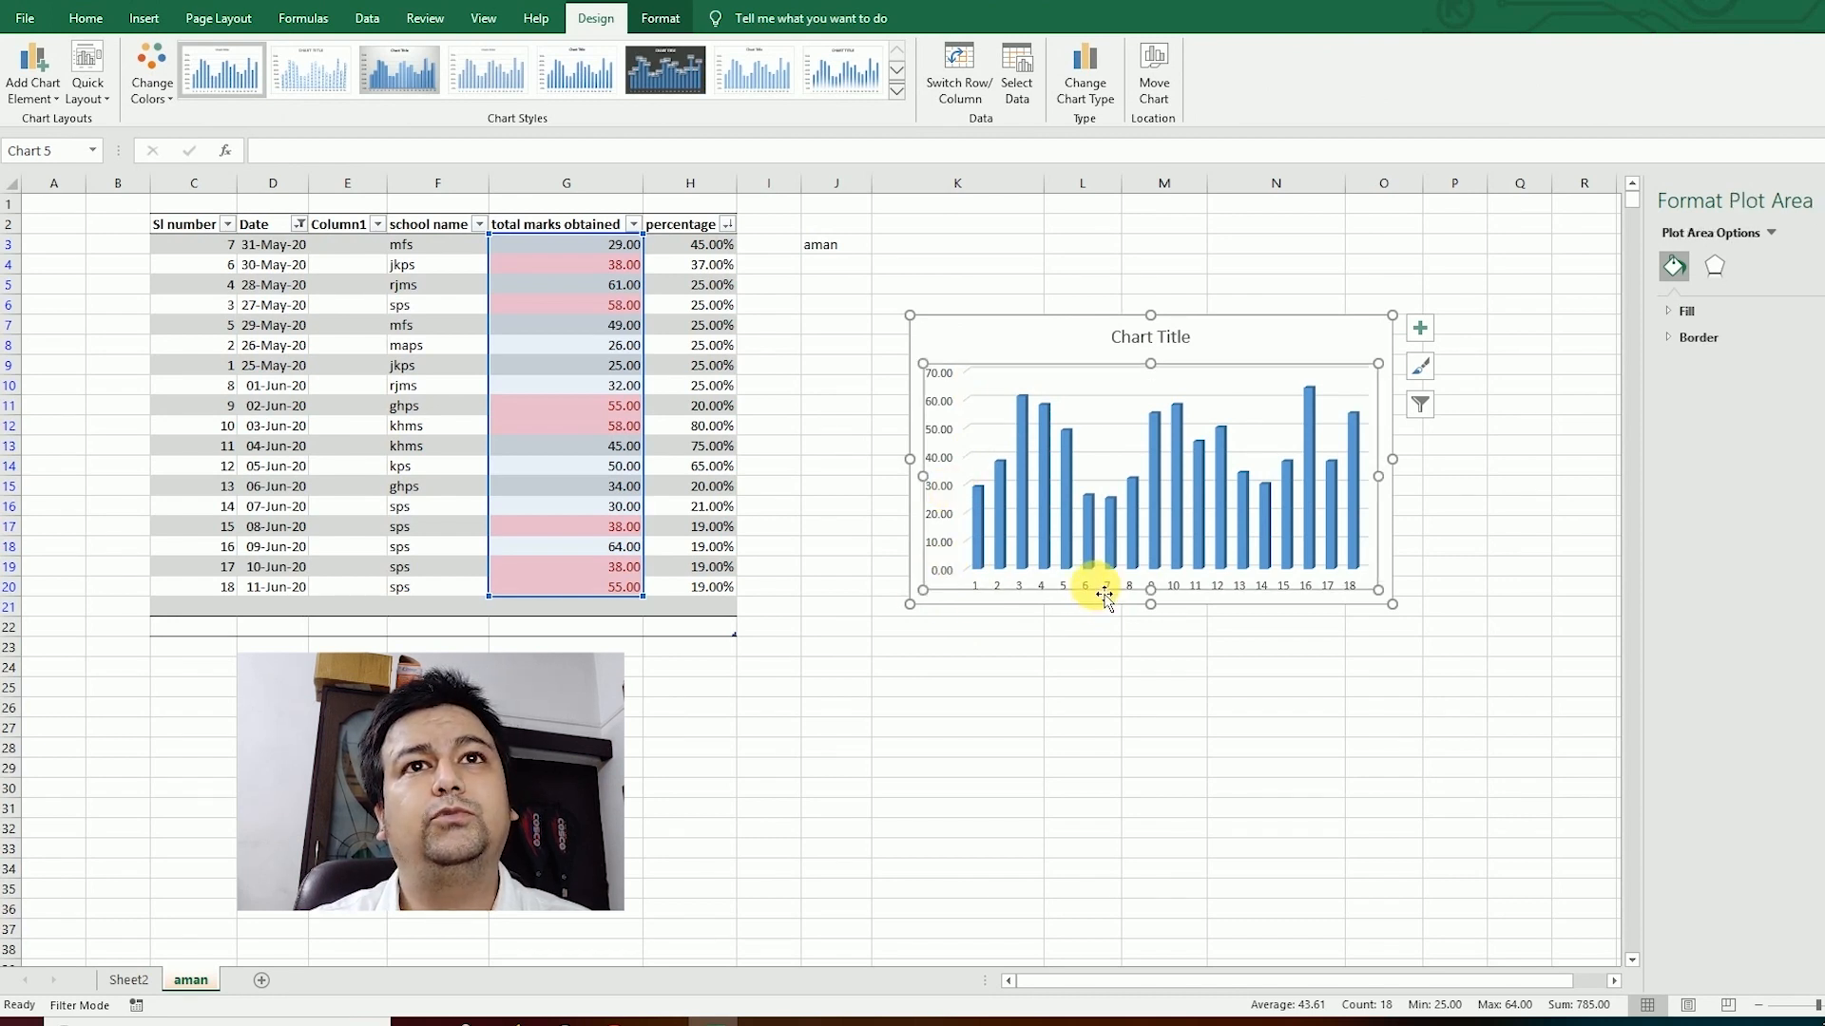
right_click(1103, 593)
left_click(1145, 751)
left_click(1326, 749)
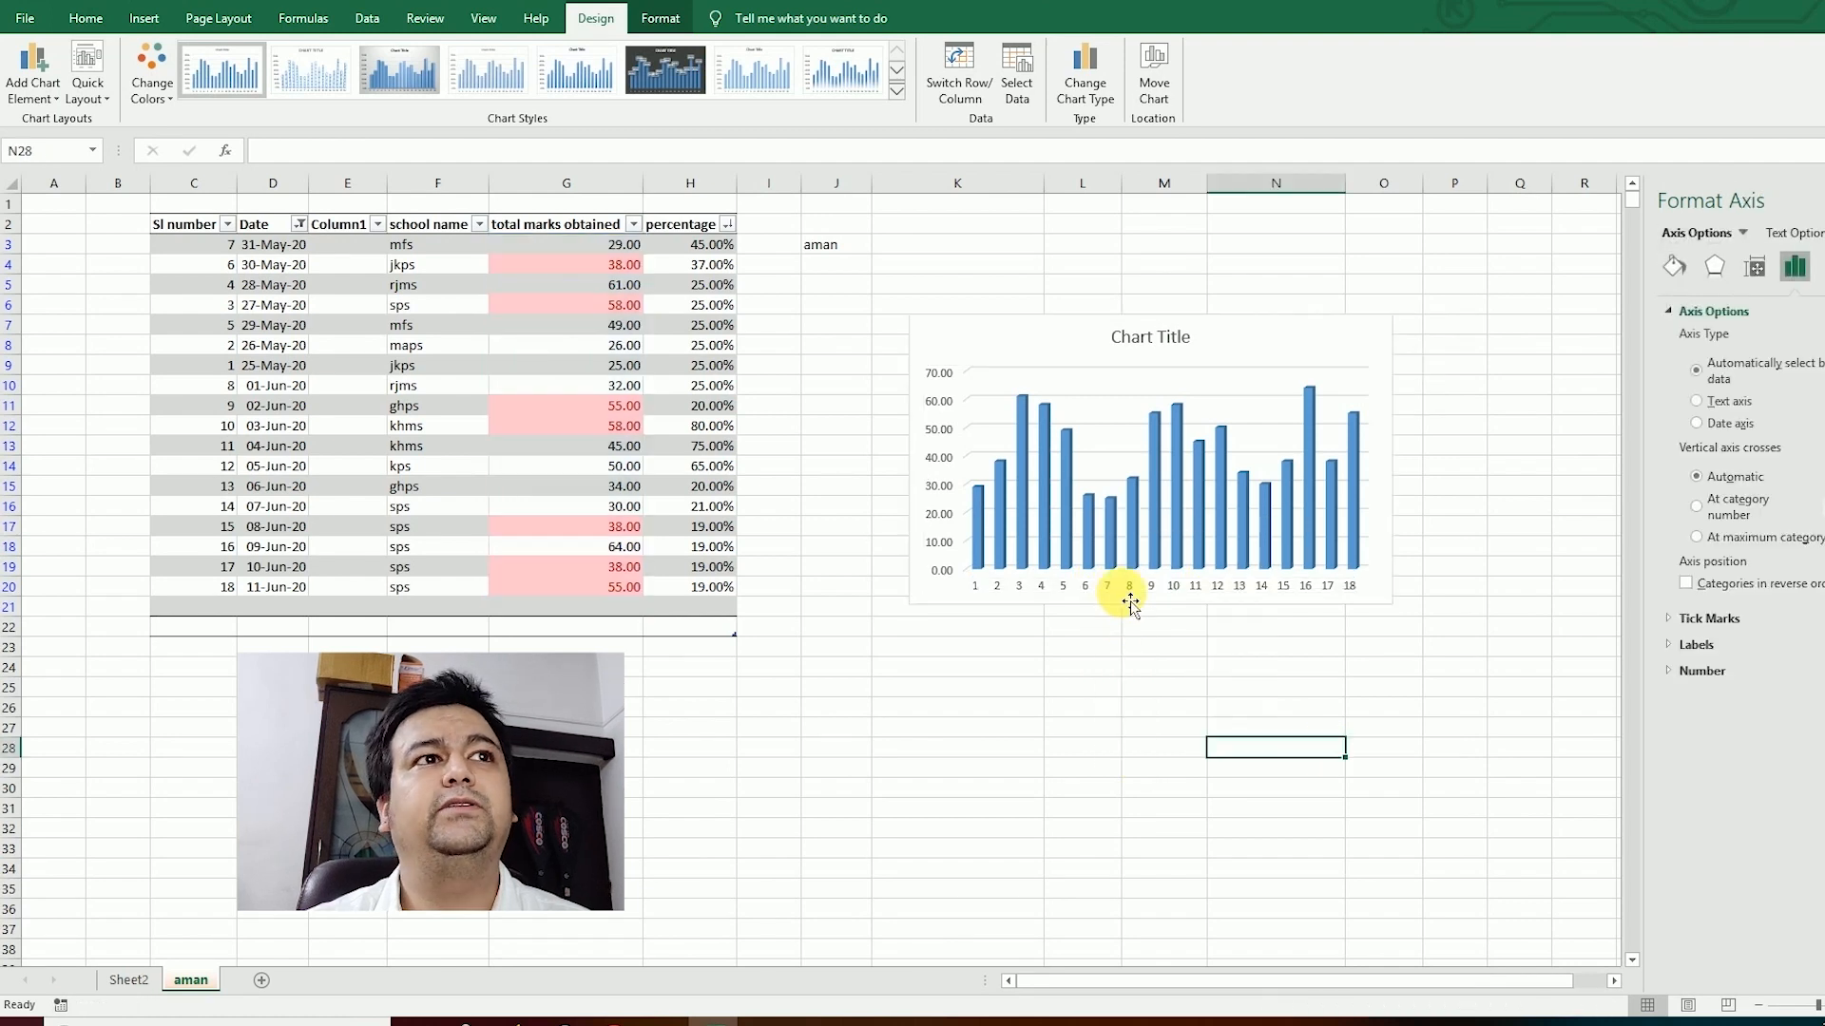
left_click(1129, 600)
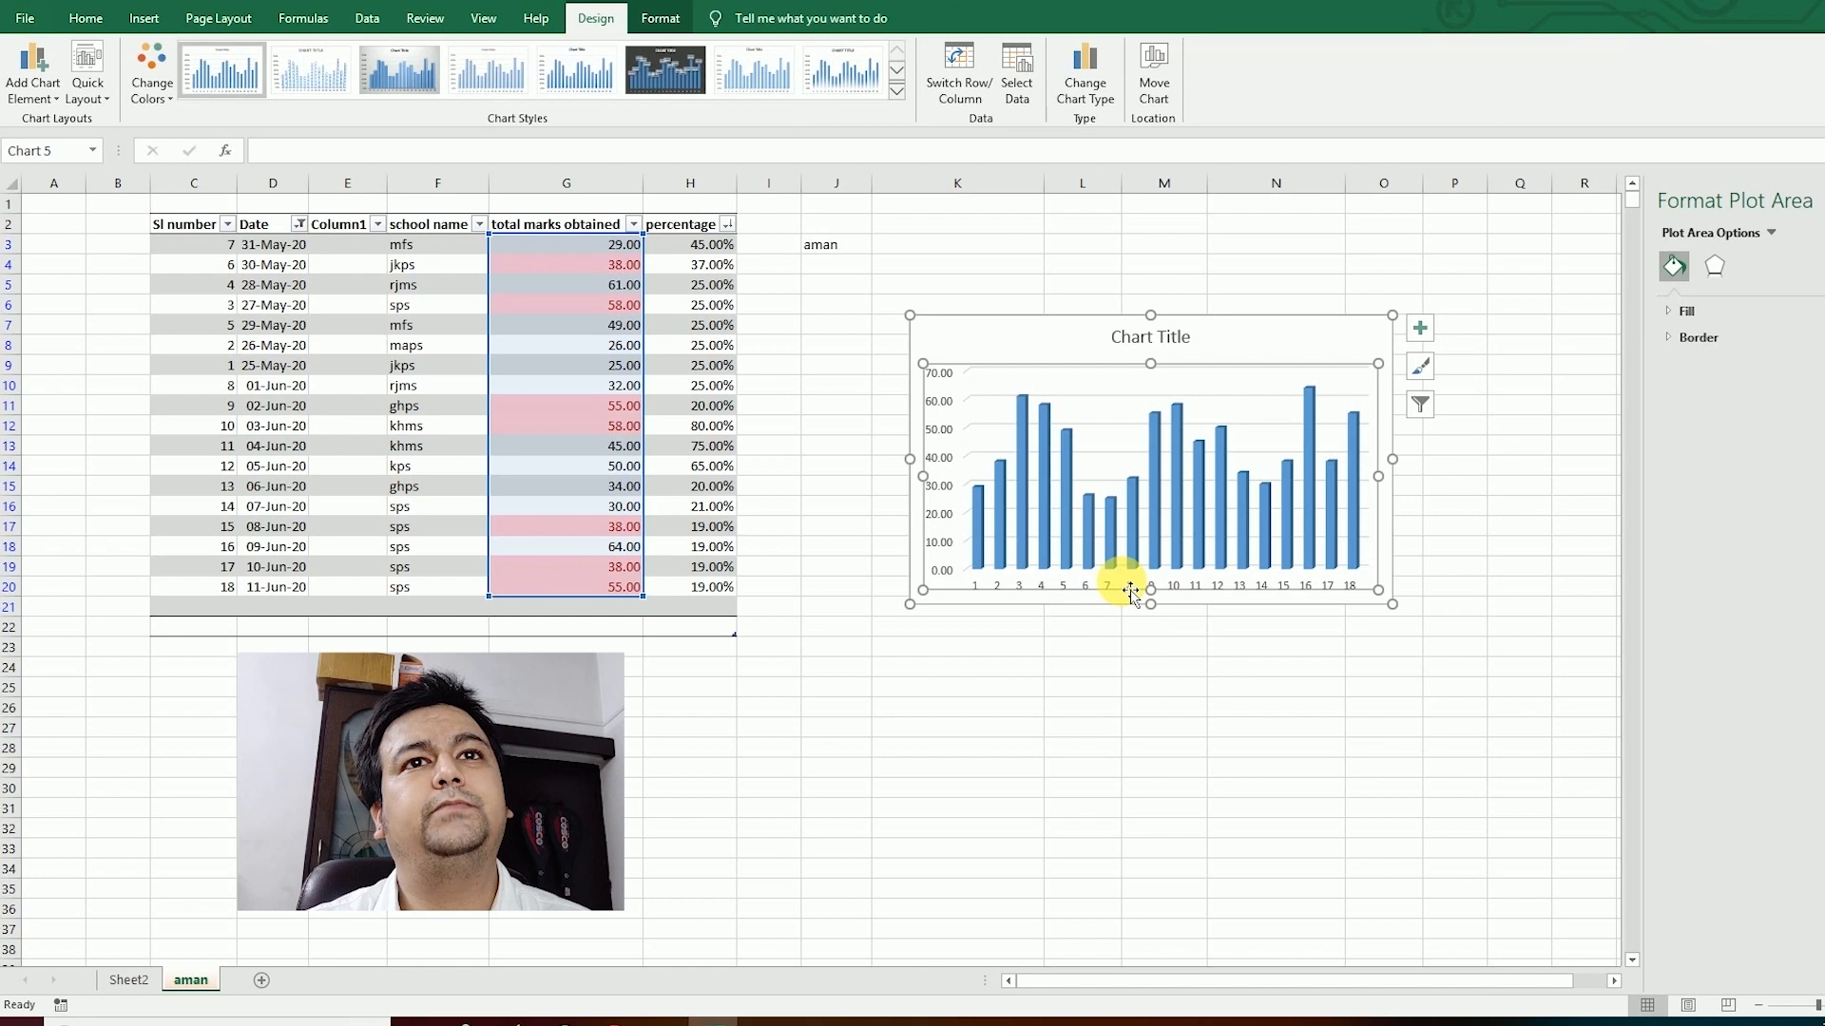
left_click(1140, 647)
left_click(1145, 595)
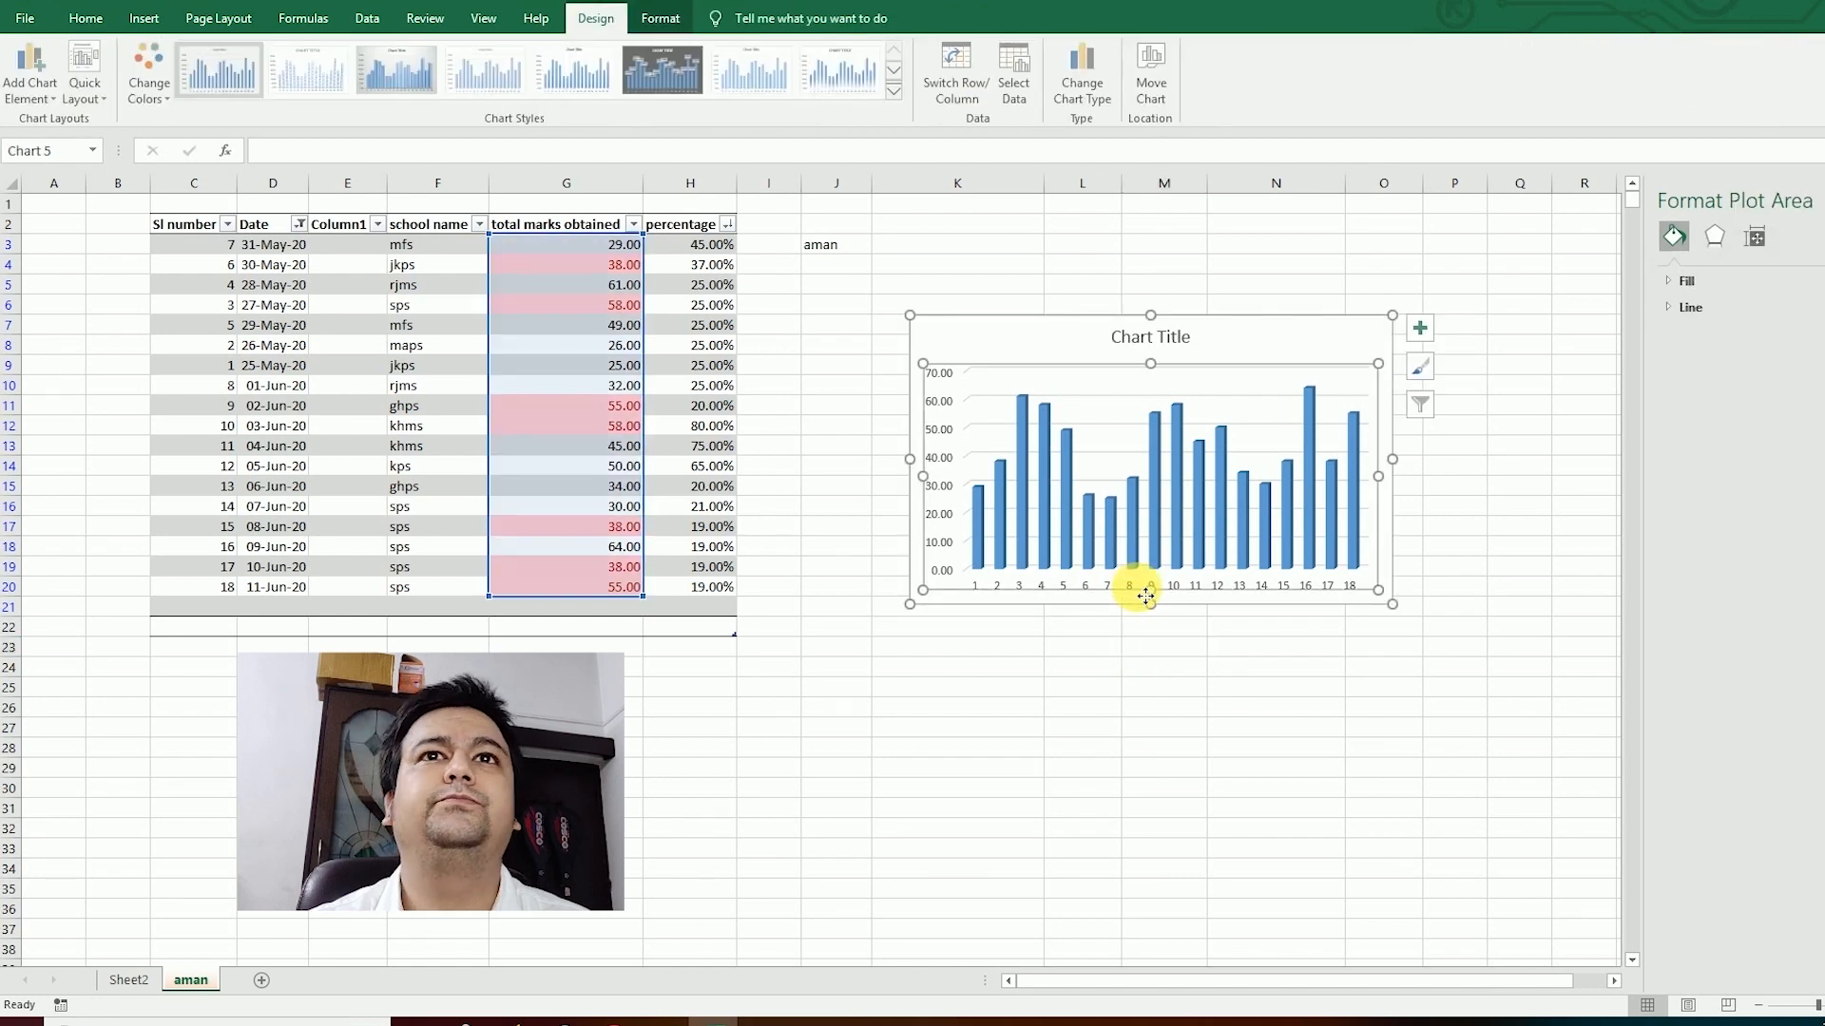
Step: In the column chart's data source, set the series name to the total marks obtained header in G2
right_click(1136, 585)
left_click(1194, 695)
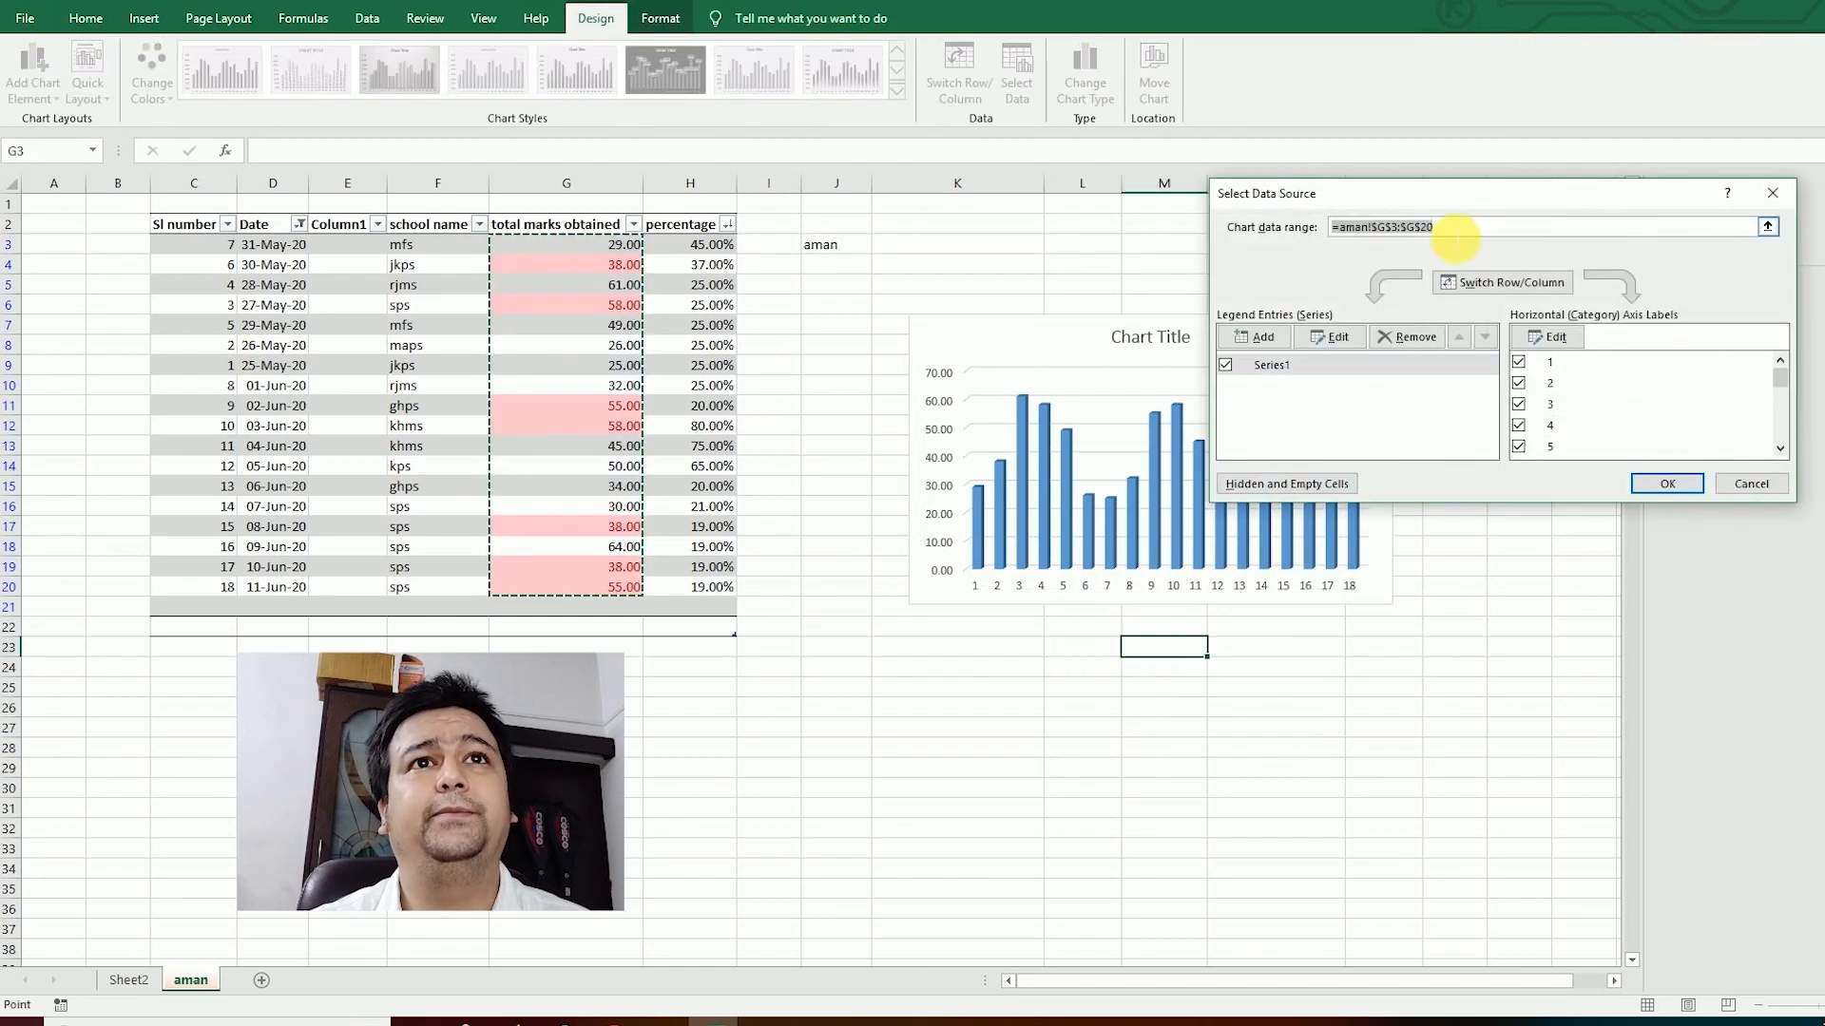
left_click_drag(1470, 197, 1153, 220)
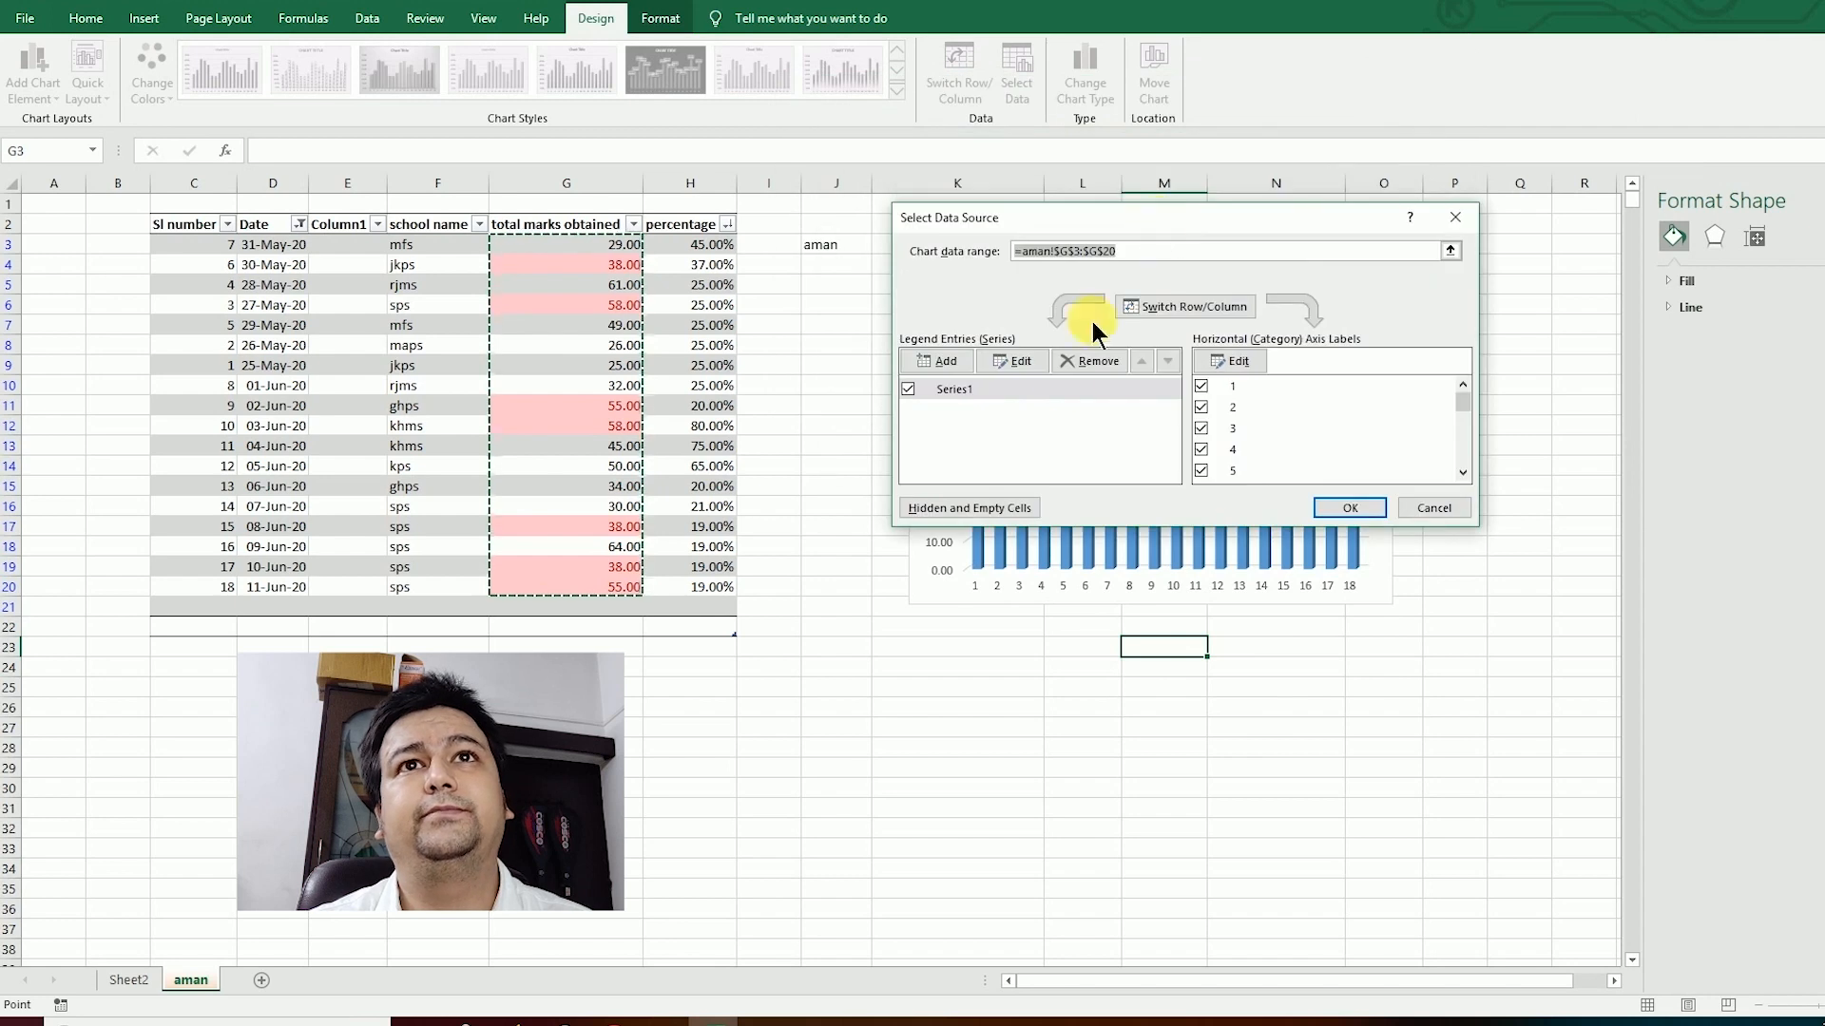
left_click(1017, 362)
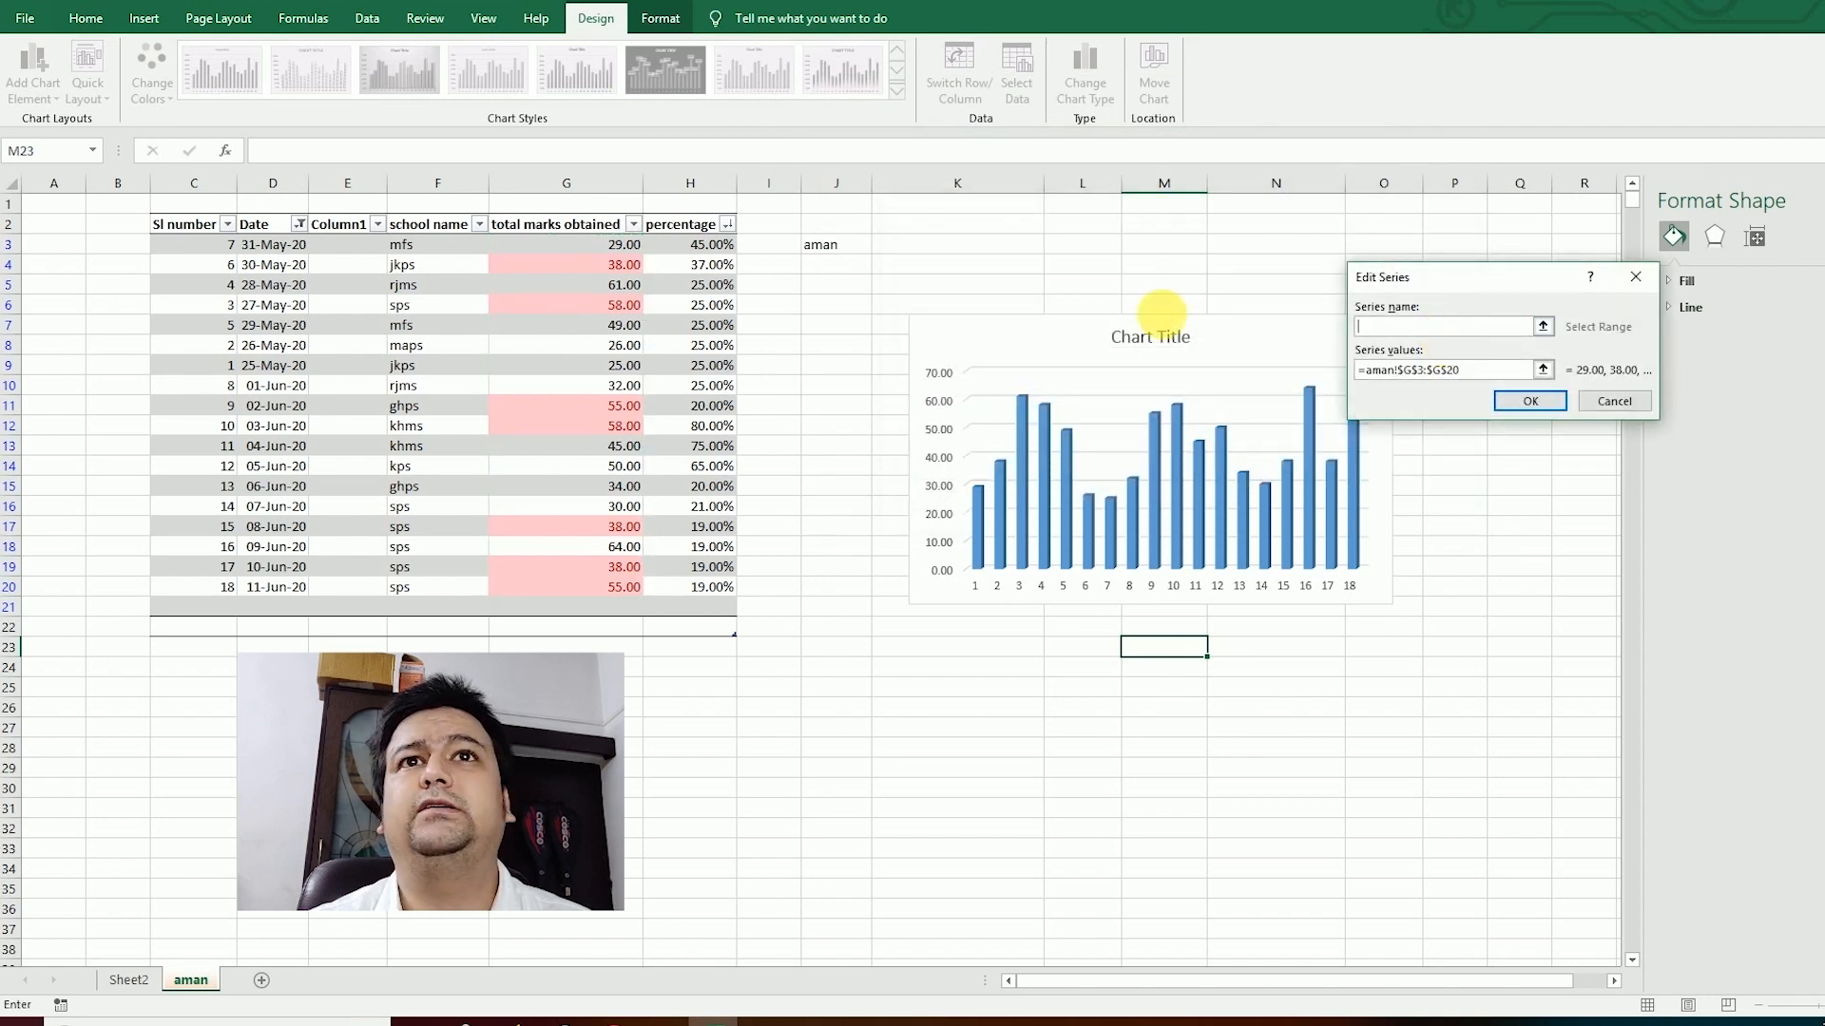
left_click(536, 228)
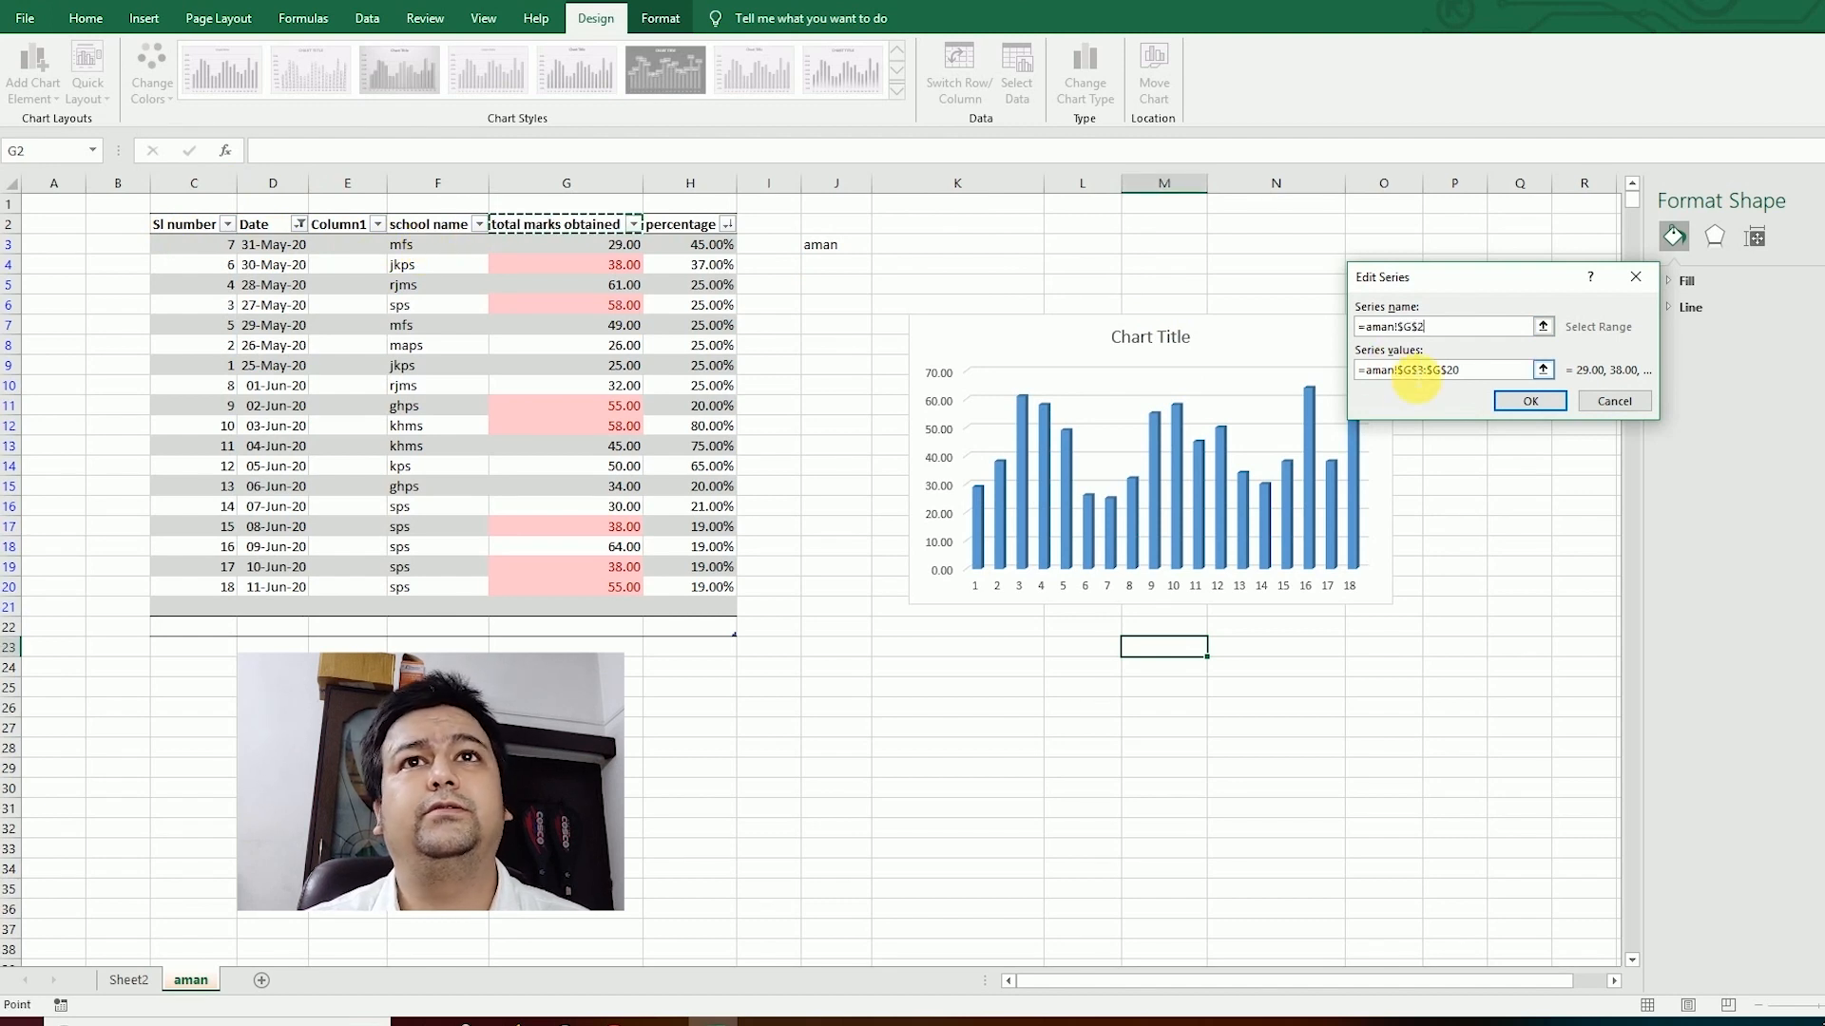
left_click(1525, 401)
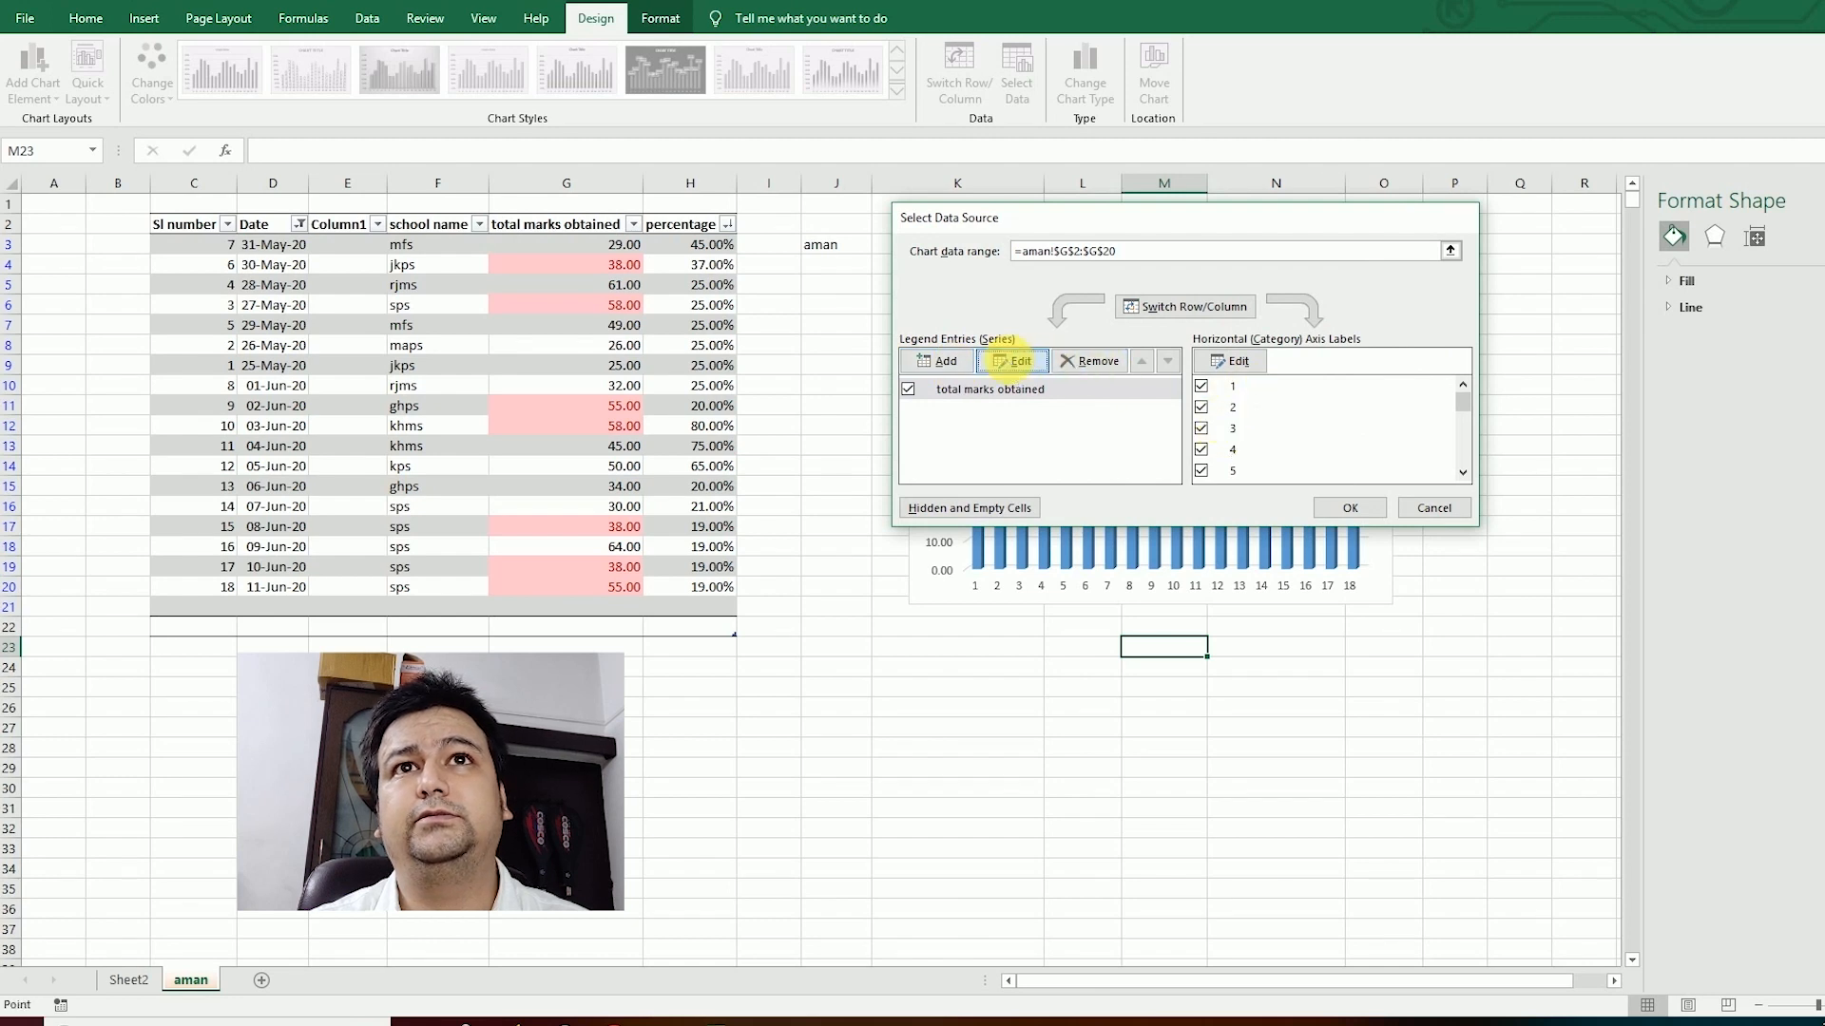
left_click(1009, 362)
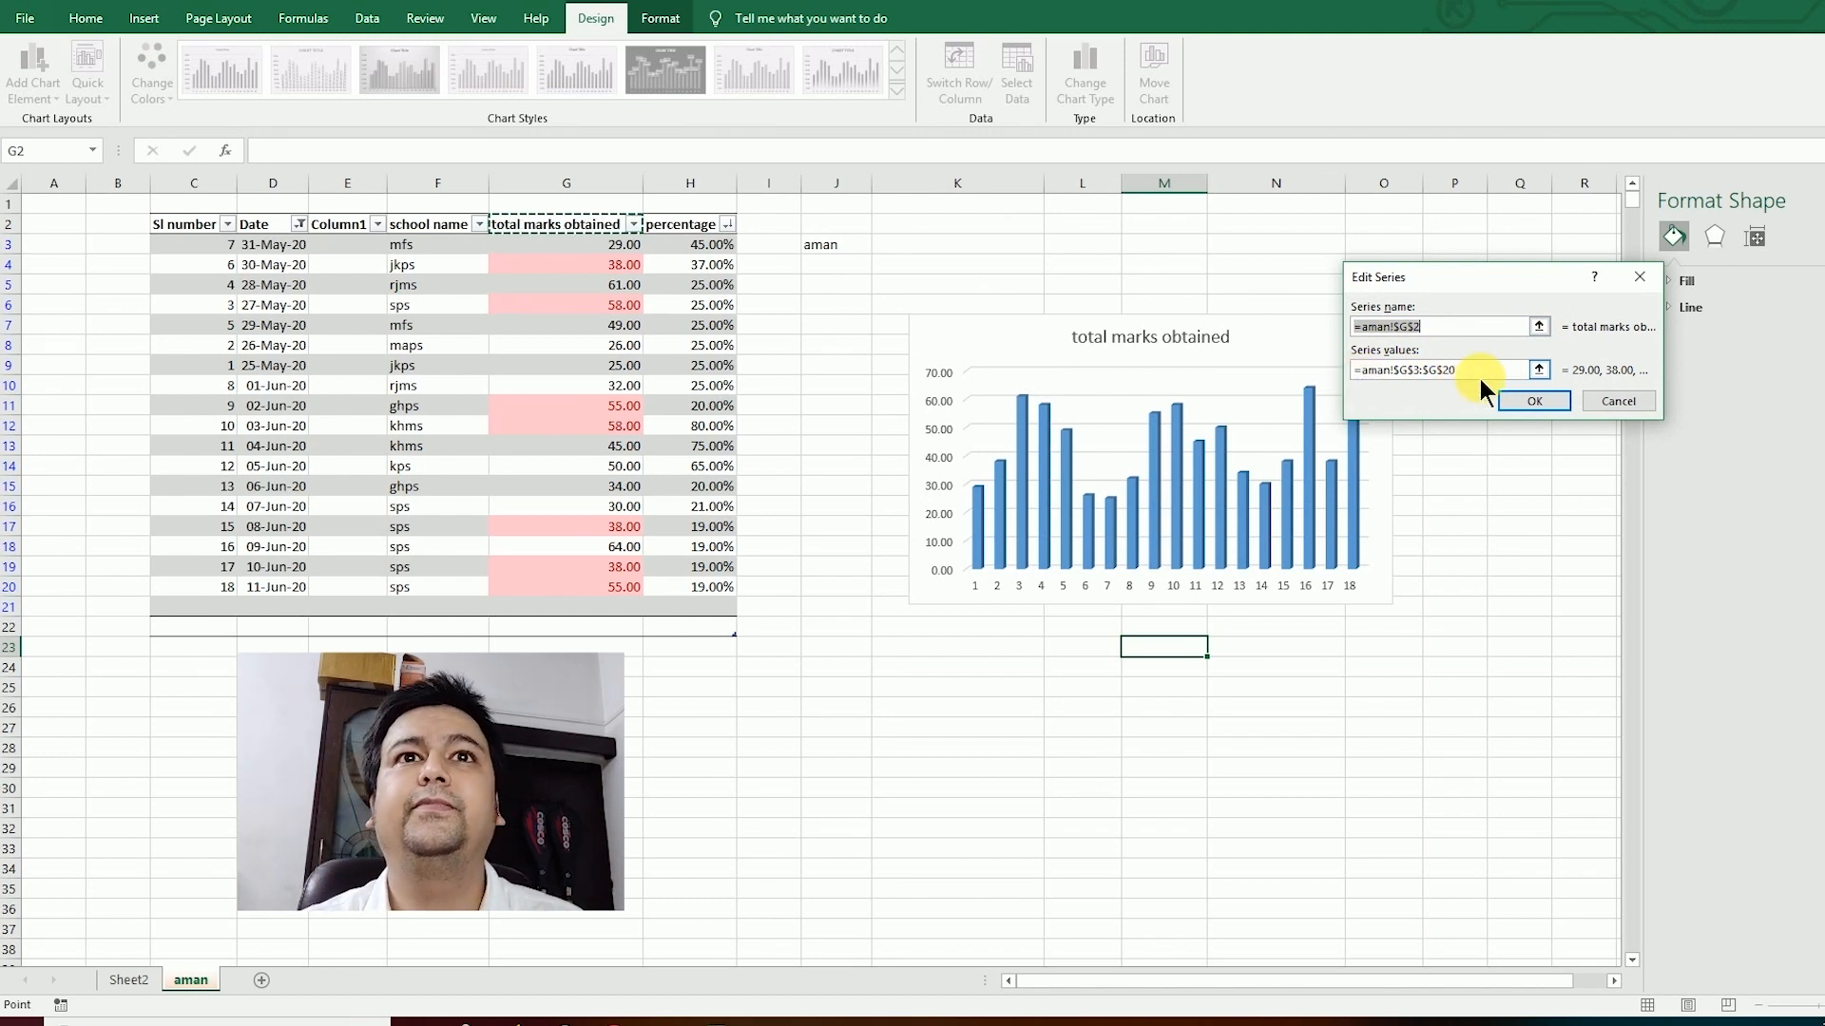
left_click(1525, 399)
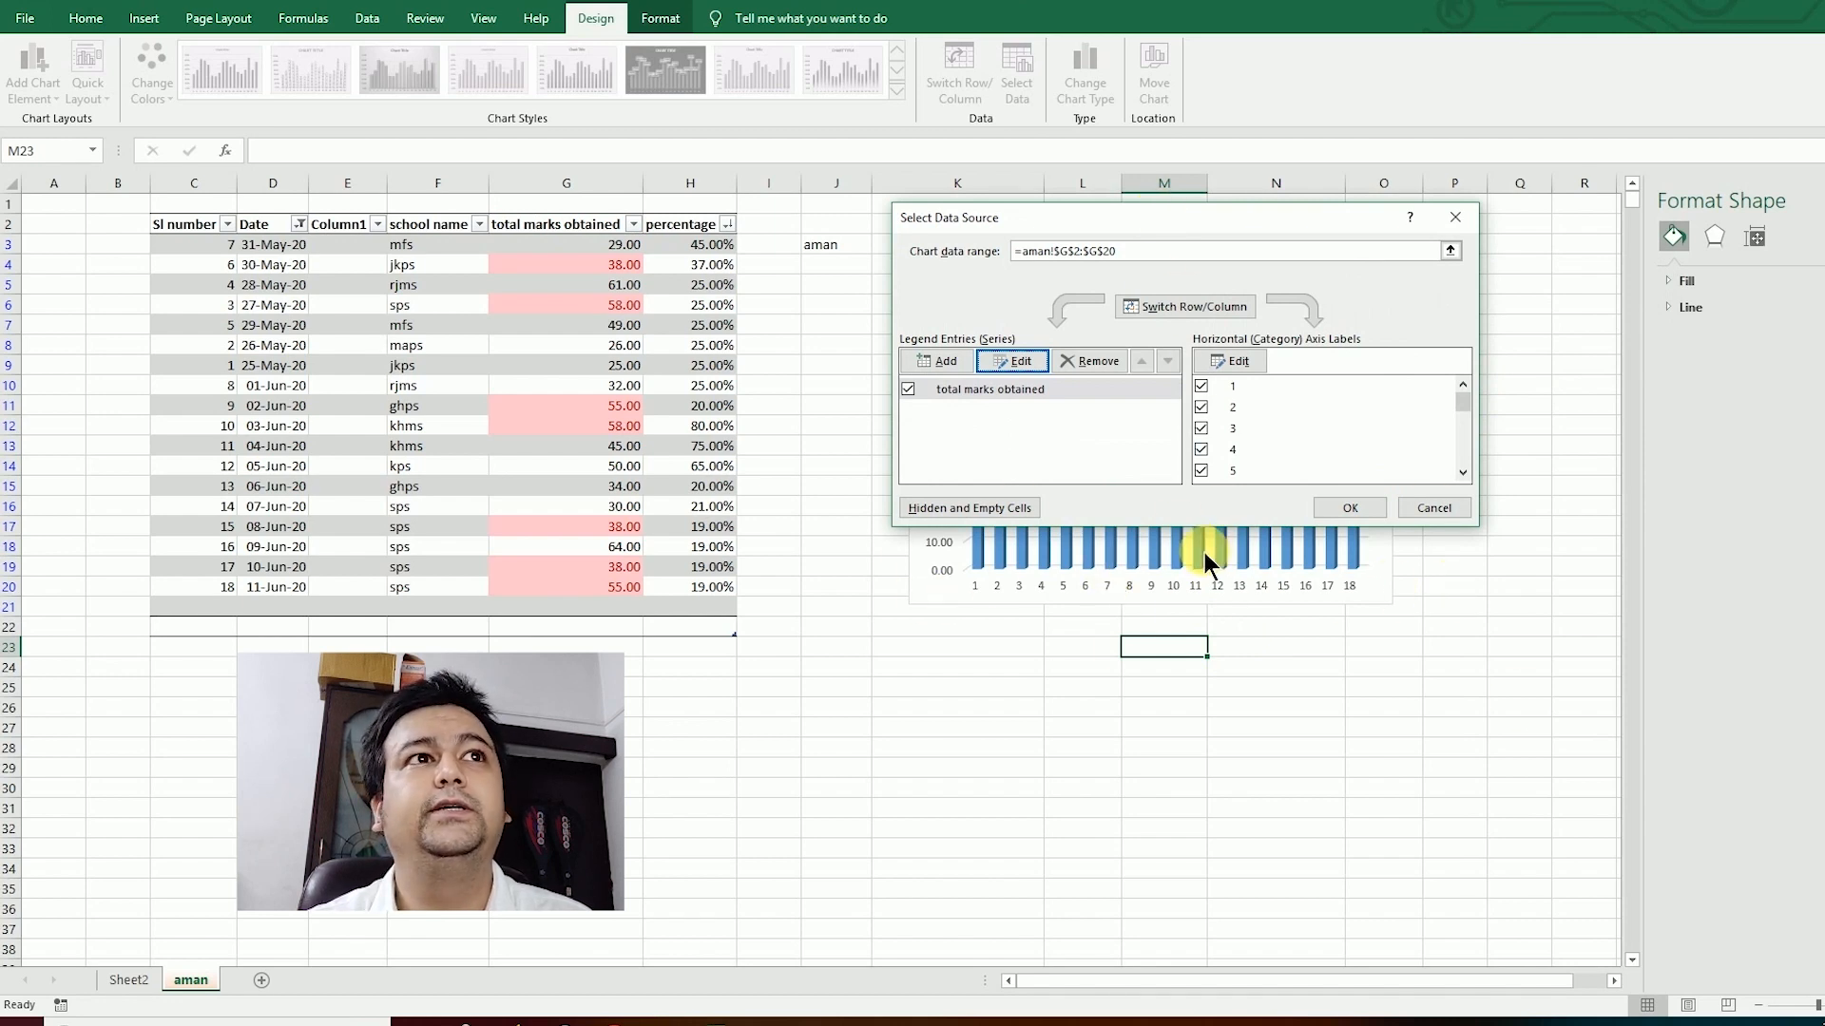
Step: Set the column chart's horizontal axis labels to the school names in F3:F20
left_click(1245, 359)
left_click_drag(423, 249, 455, 595)
left_click(1527, 376)
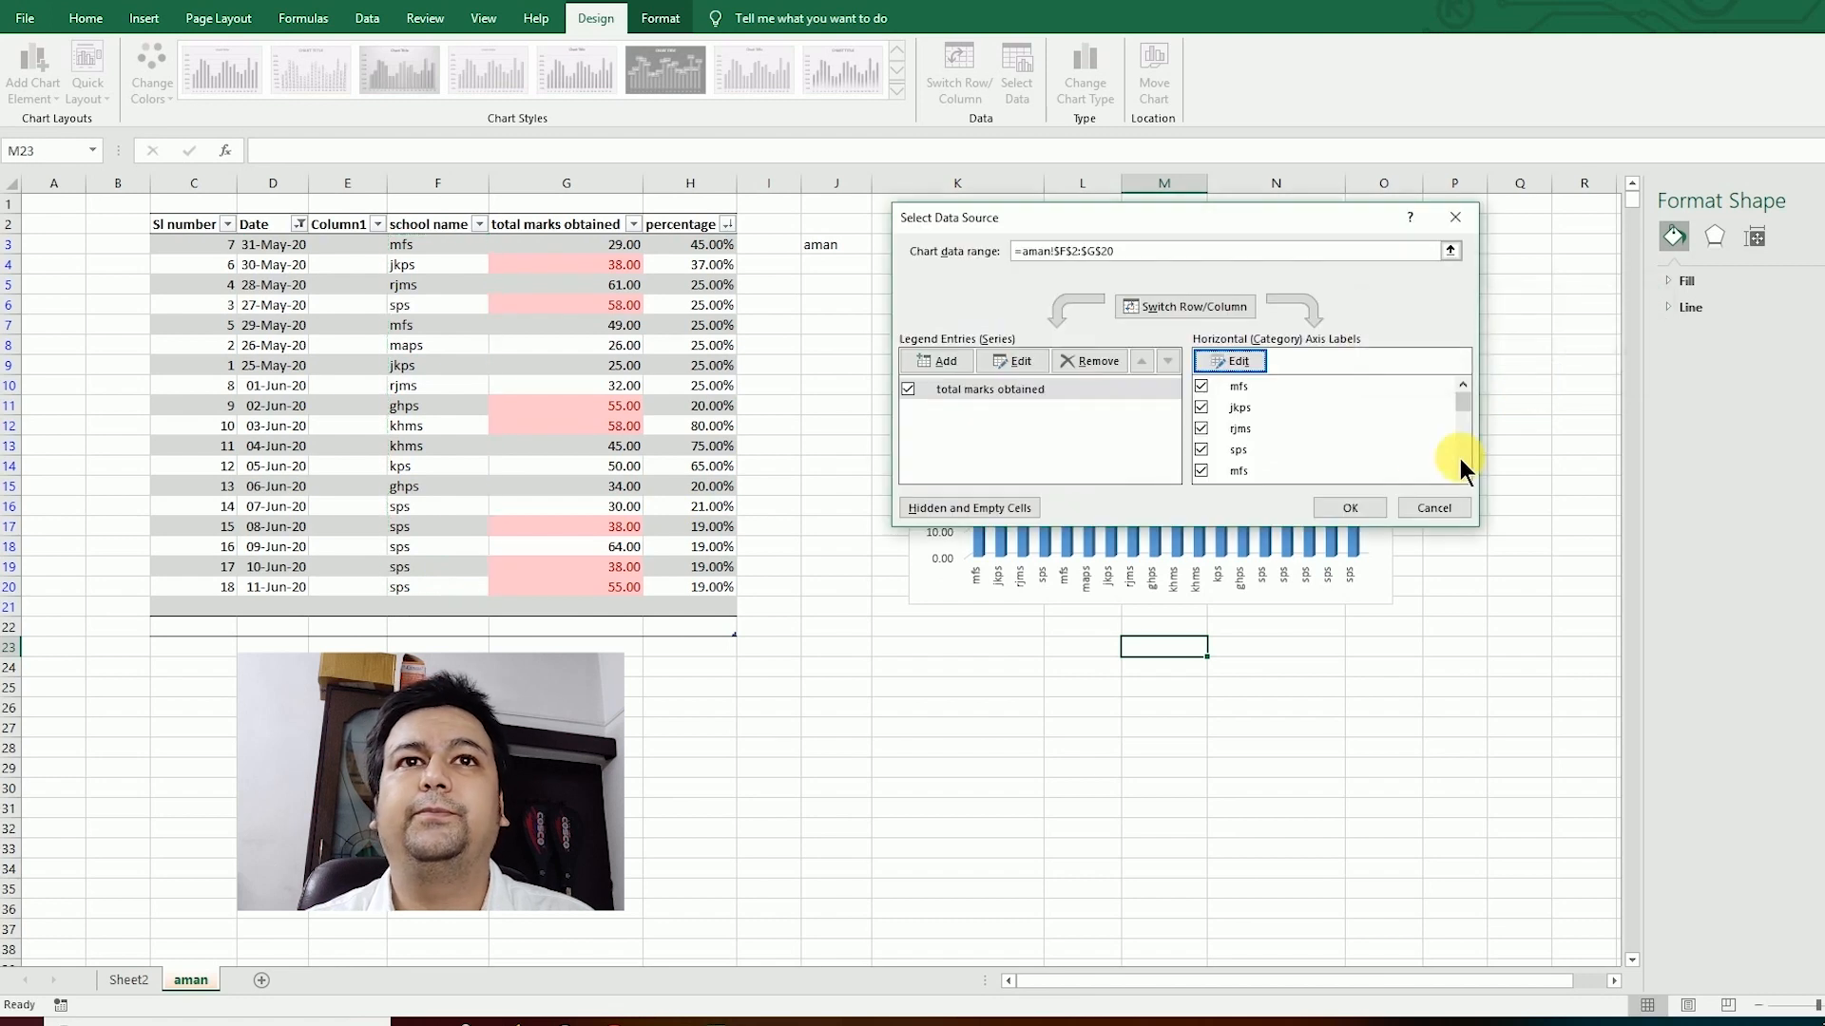
Step: Accept the chart's data source and set the horizontal axis labels' vertical alignment to Top
left_click(1349, 509)
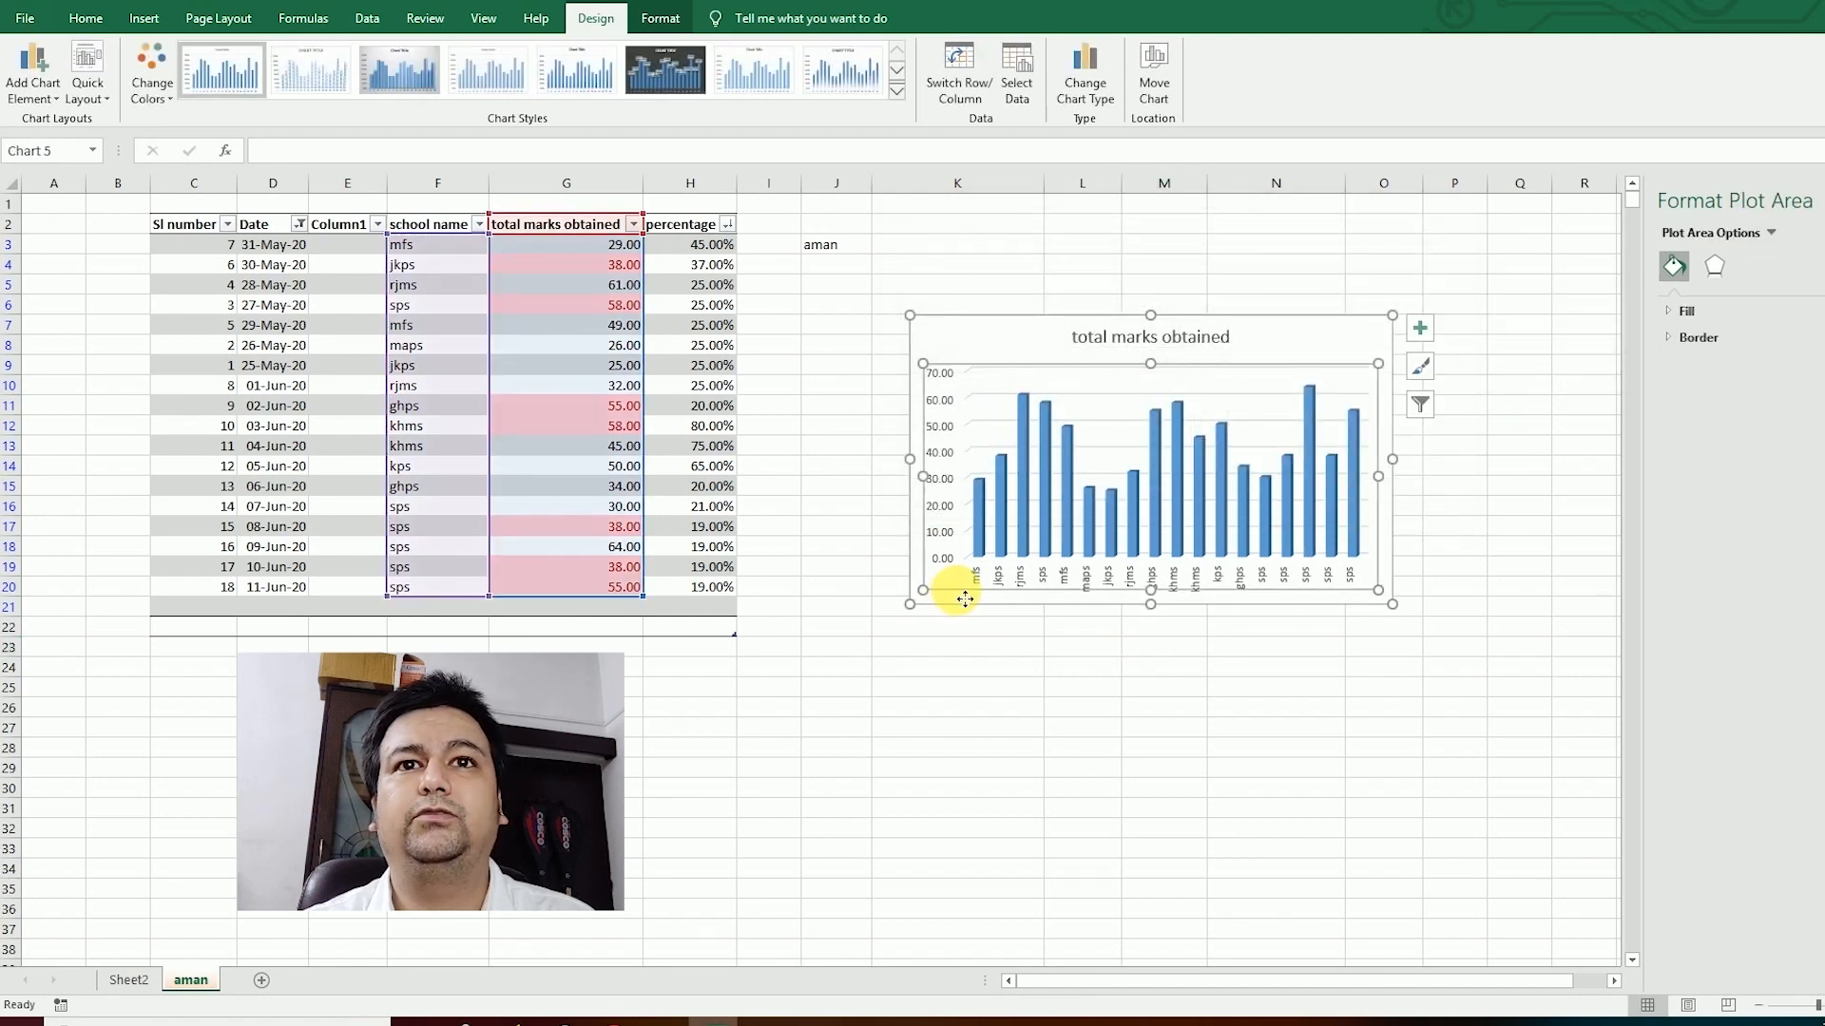
left_click(1262, 572)
right_click(1262, 572)
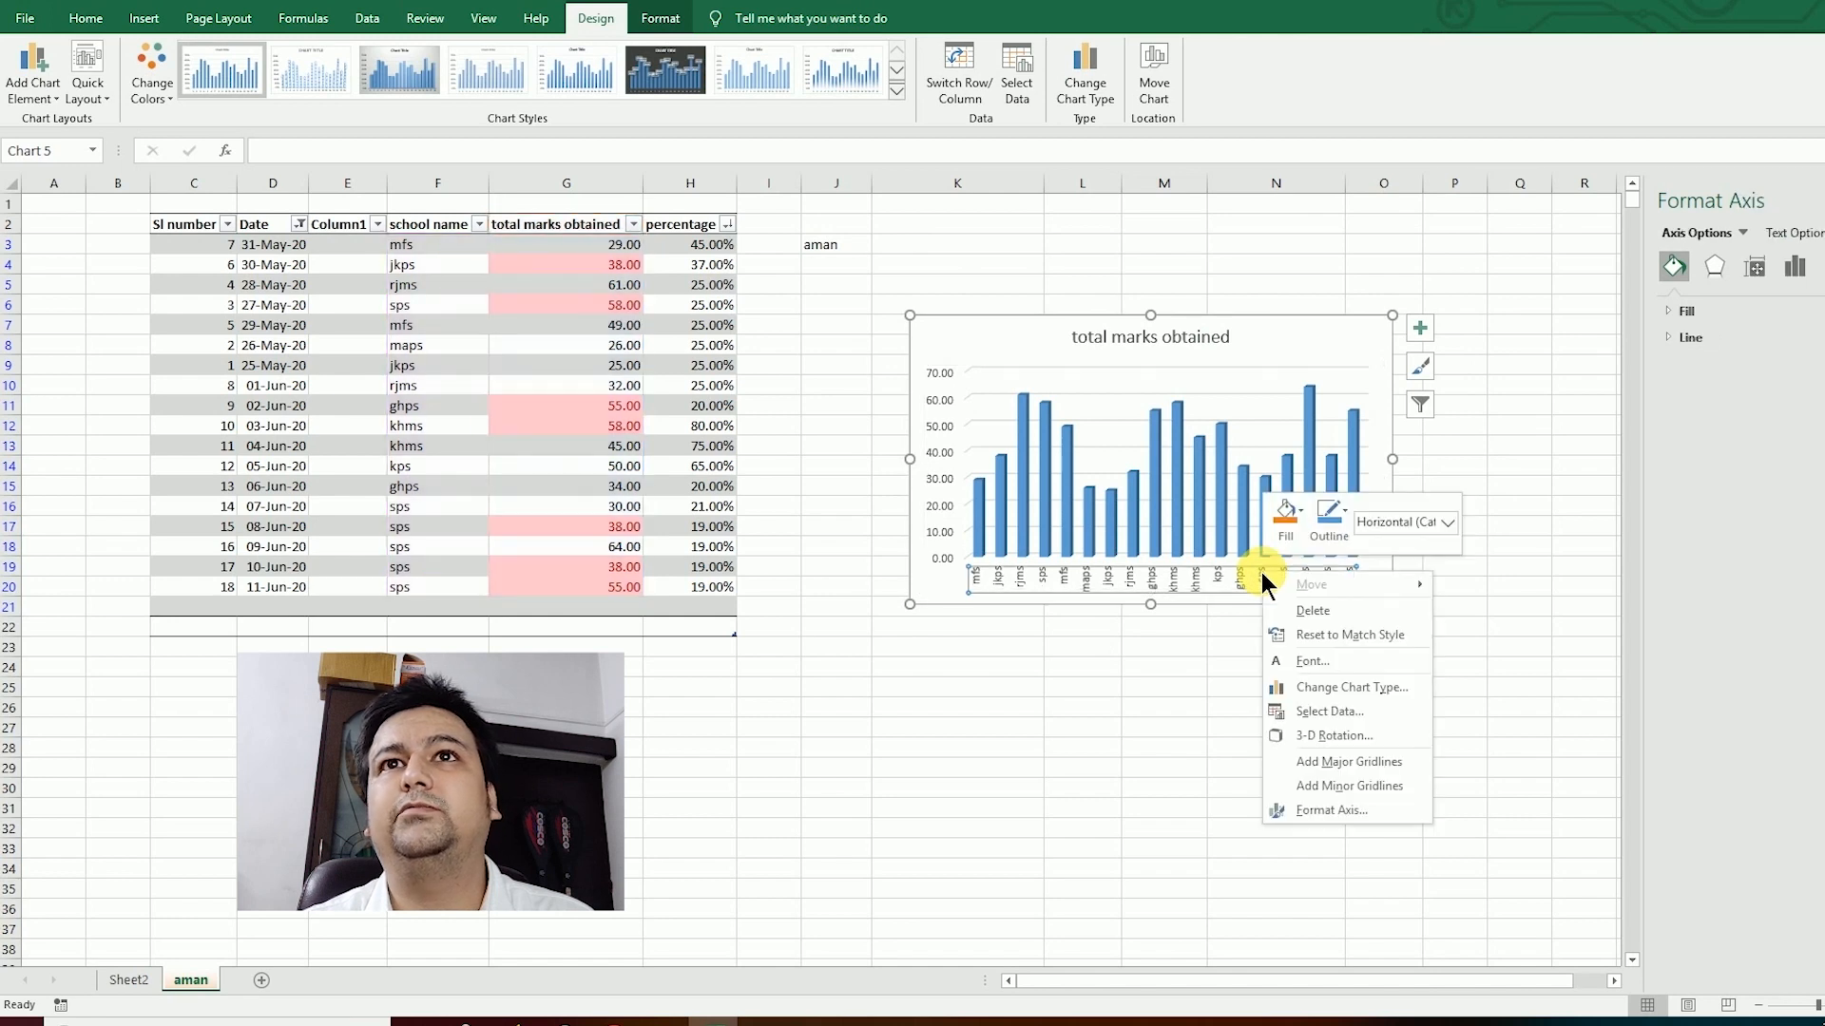
left_click(1329, 811)
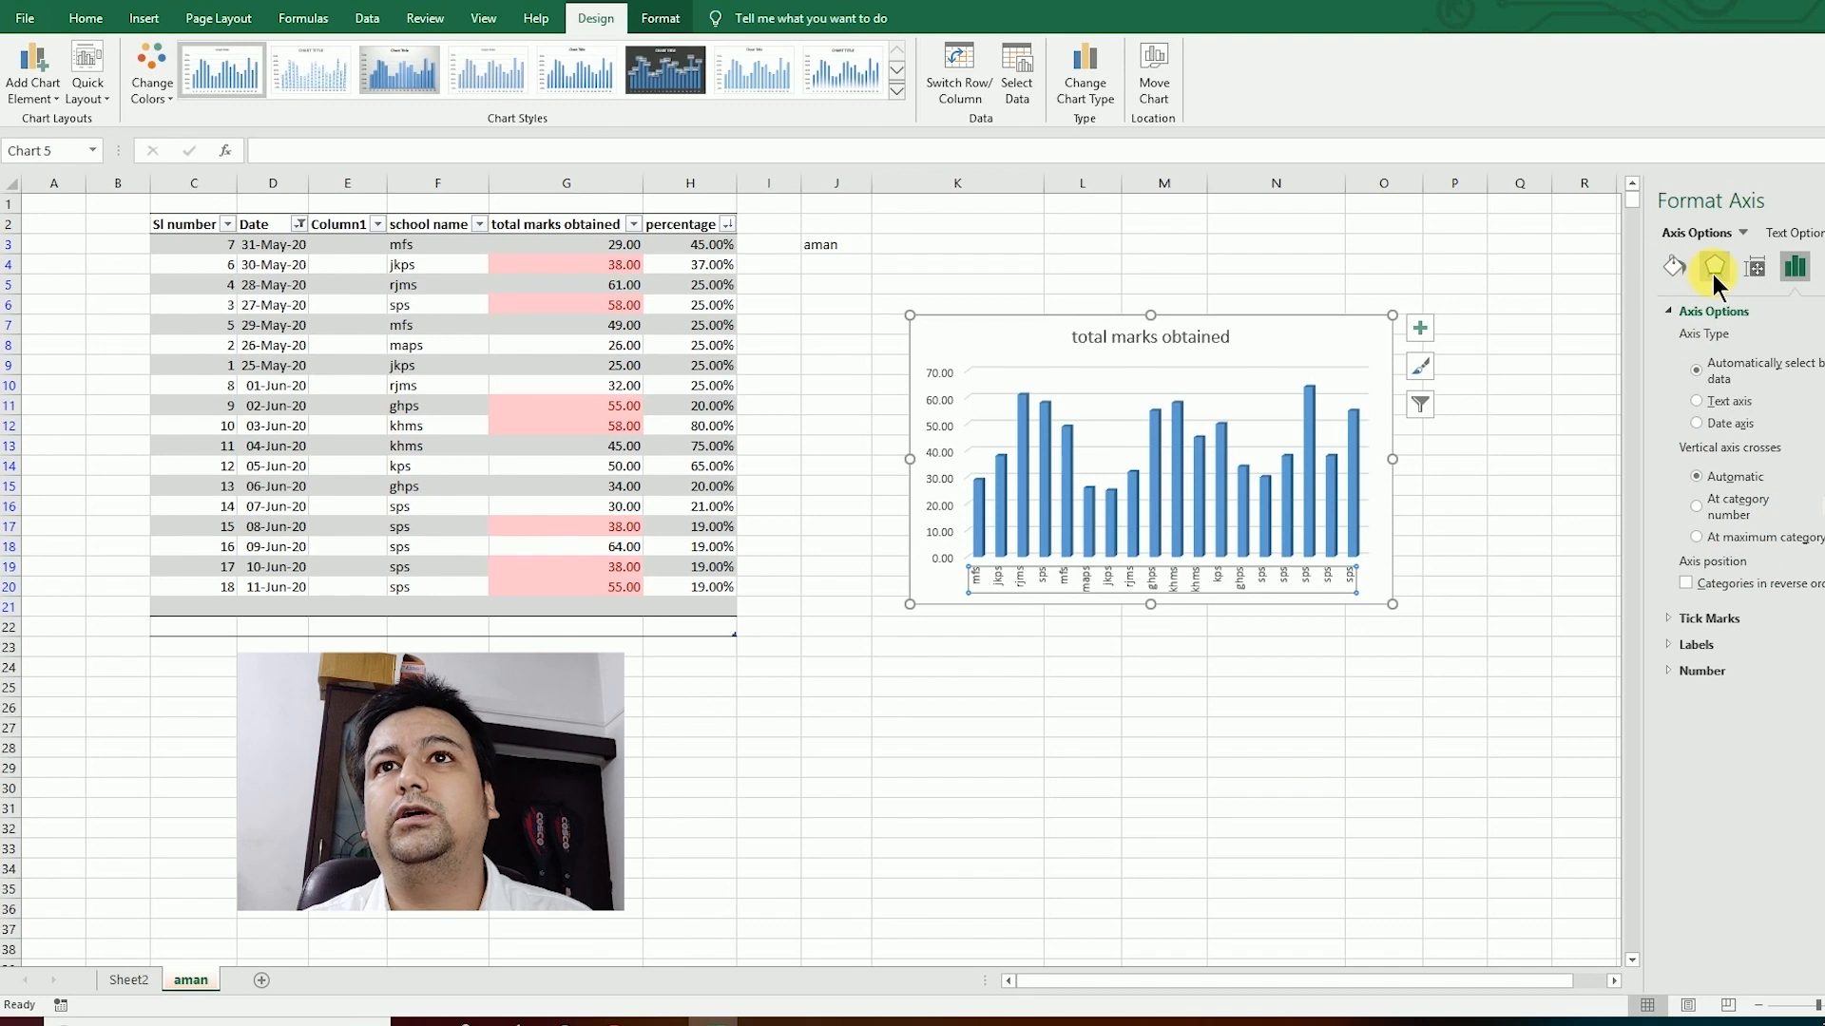
left_click(1764, 271)
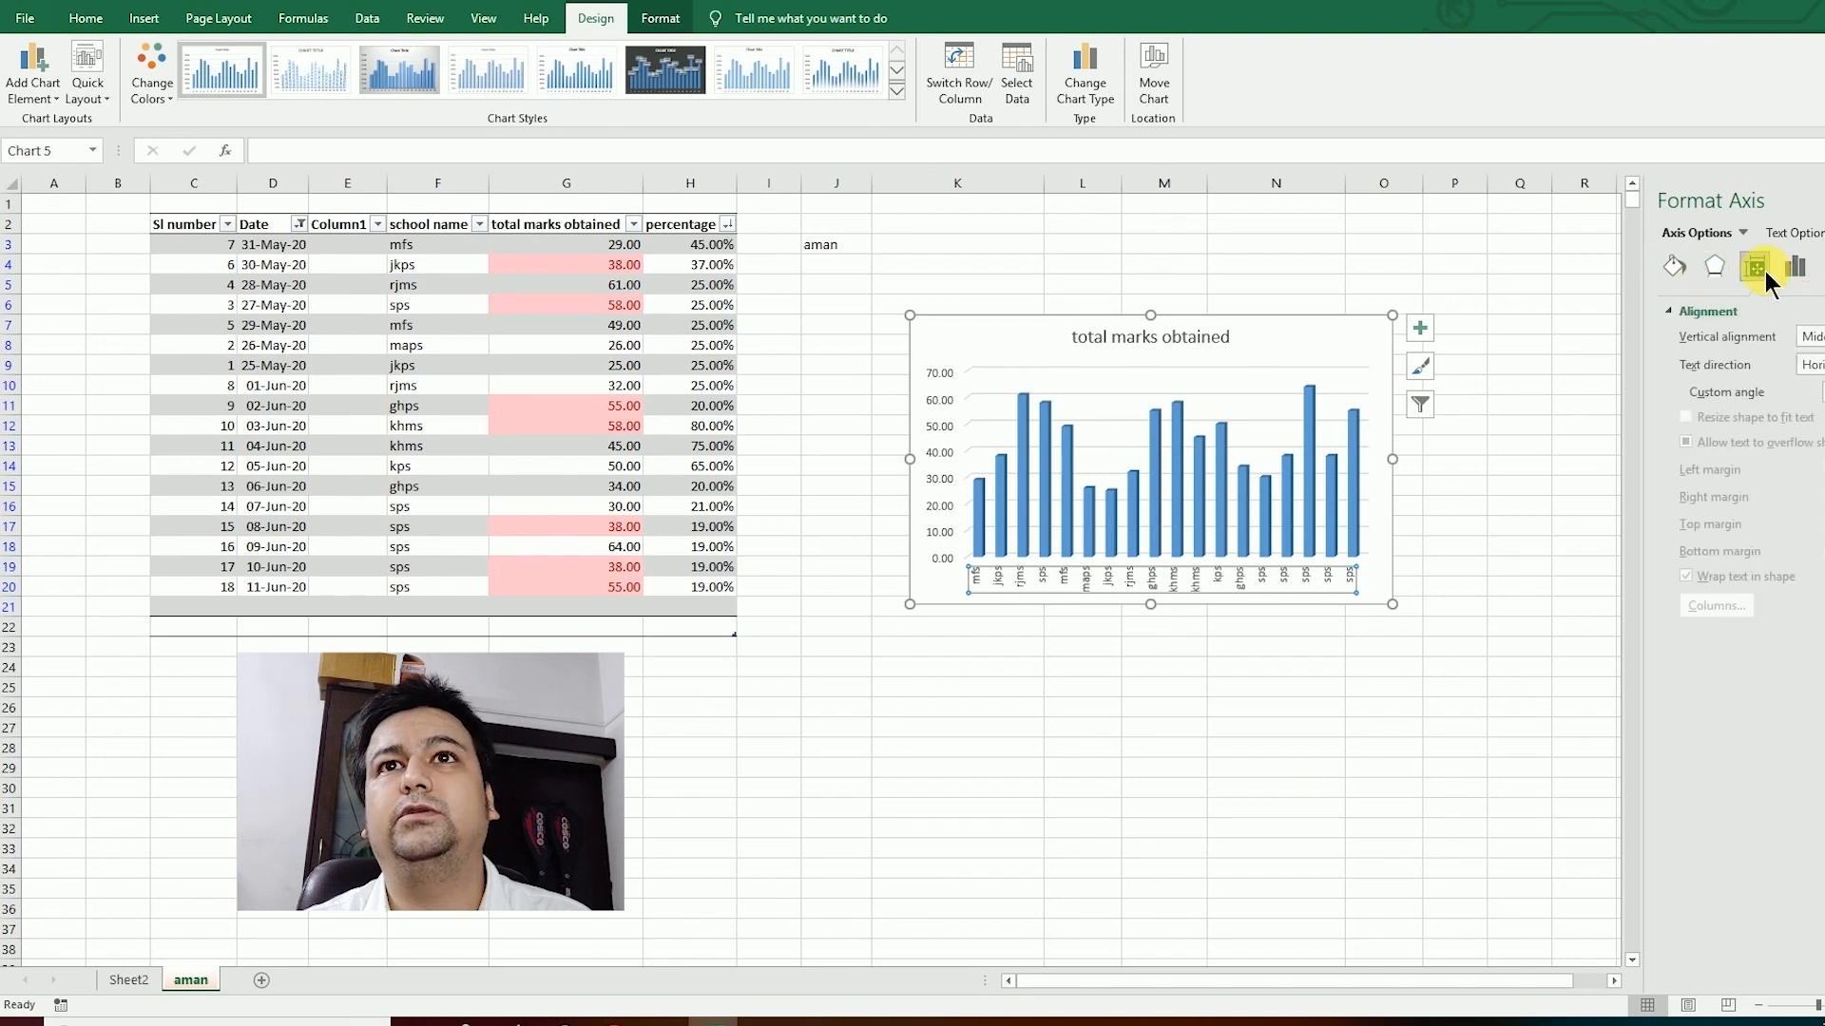
left_click(1810, 364)
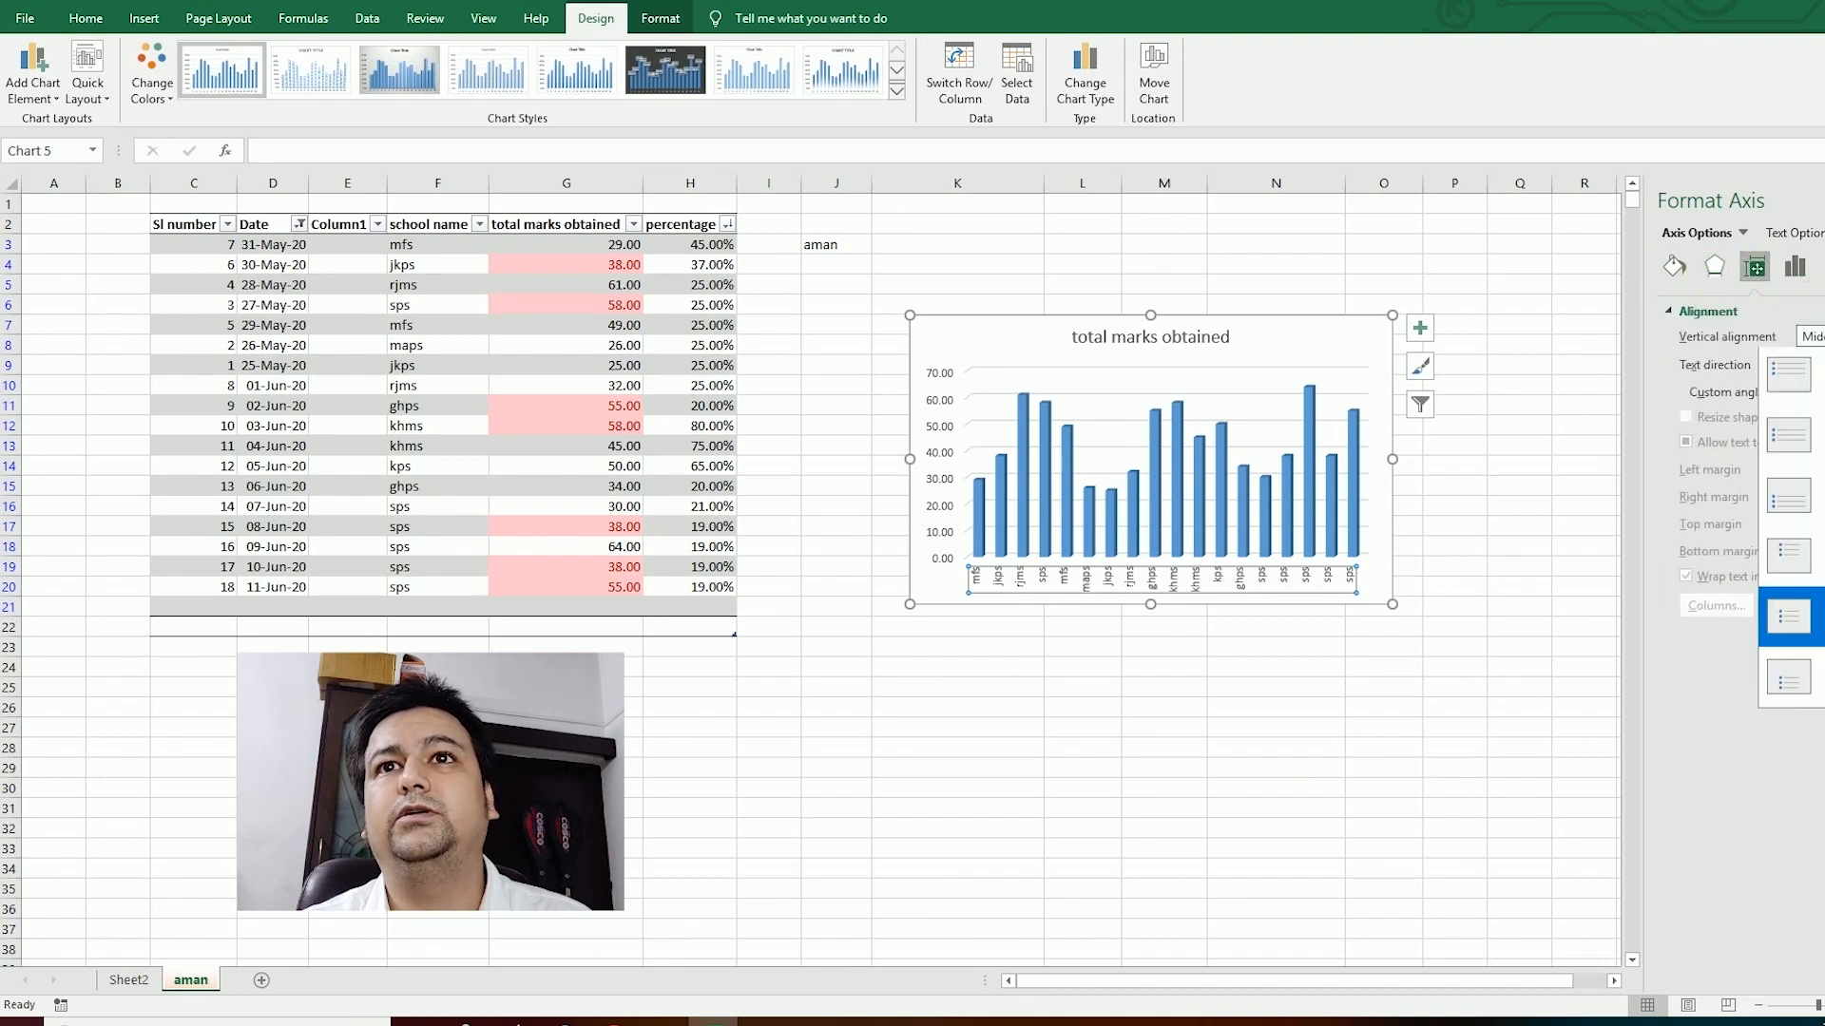
left_click(1788, 377)
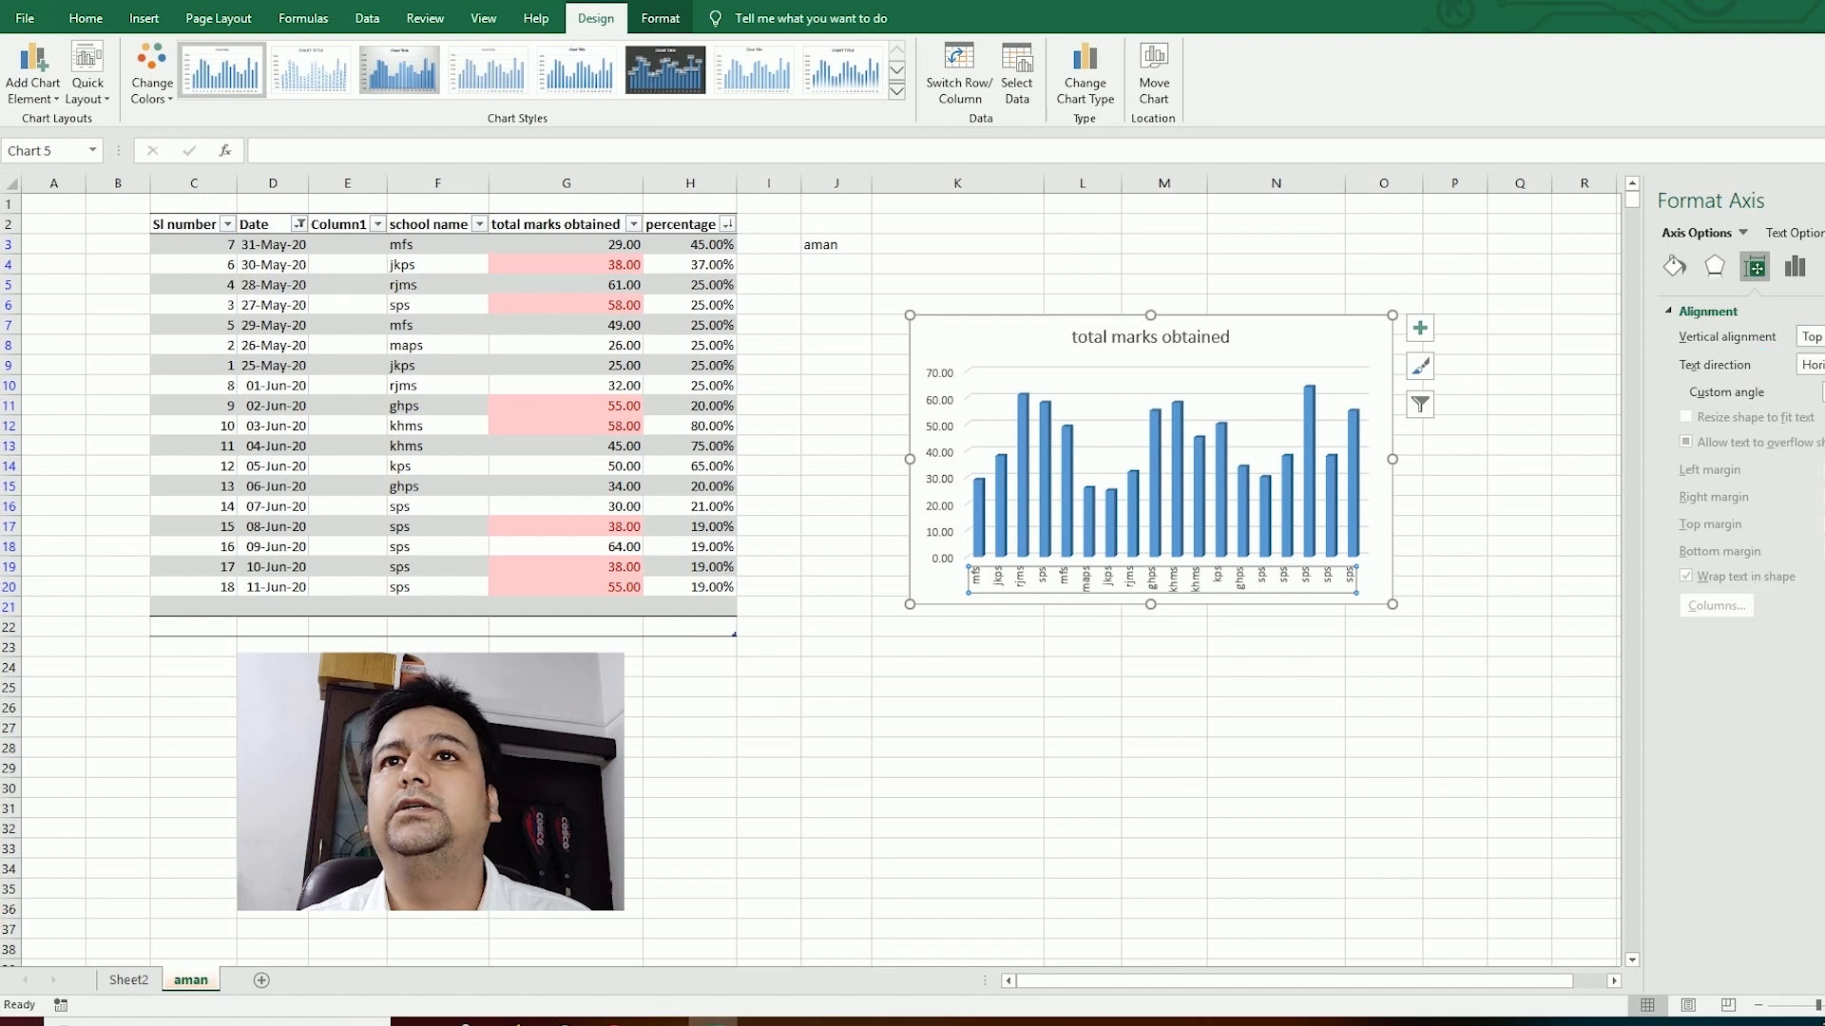
Step: Try stacked text direction on the chart's horizontal axis labels, and switch them to horizontal text instead
left_click(1810, 365)
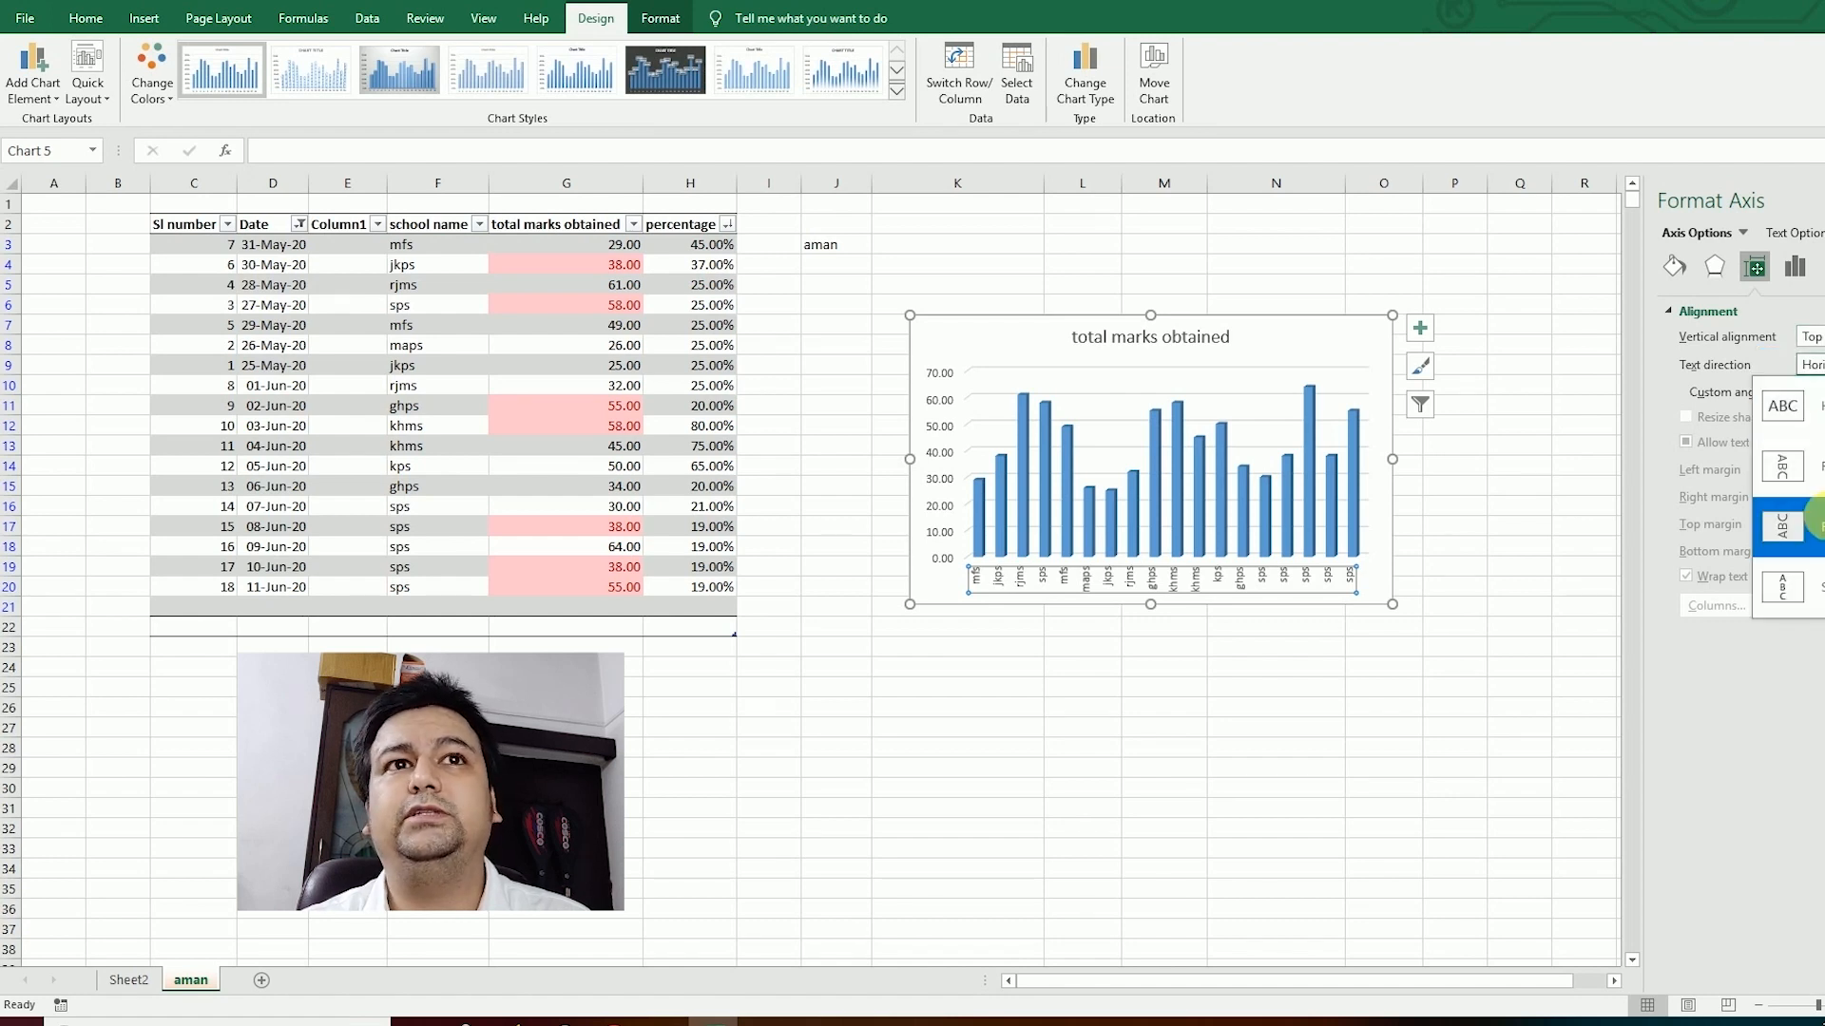
left_click(1815, 582)
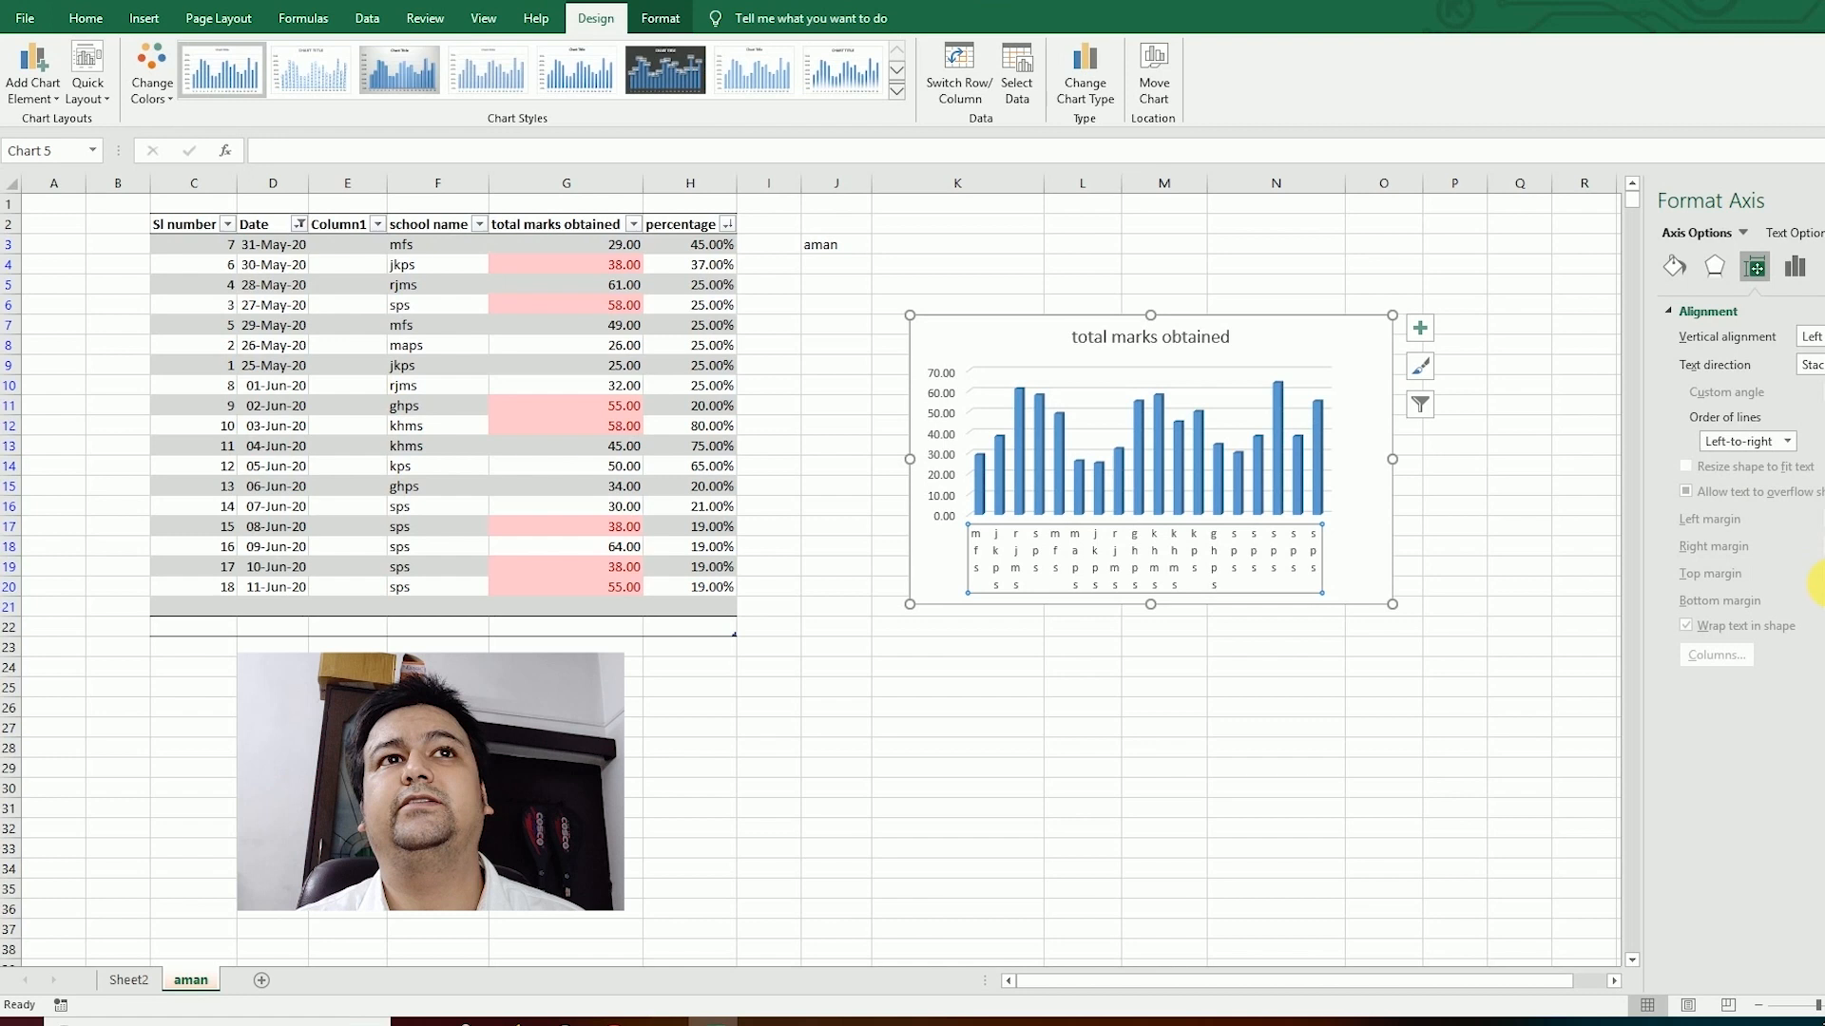
left_click(1810, 365)
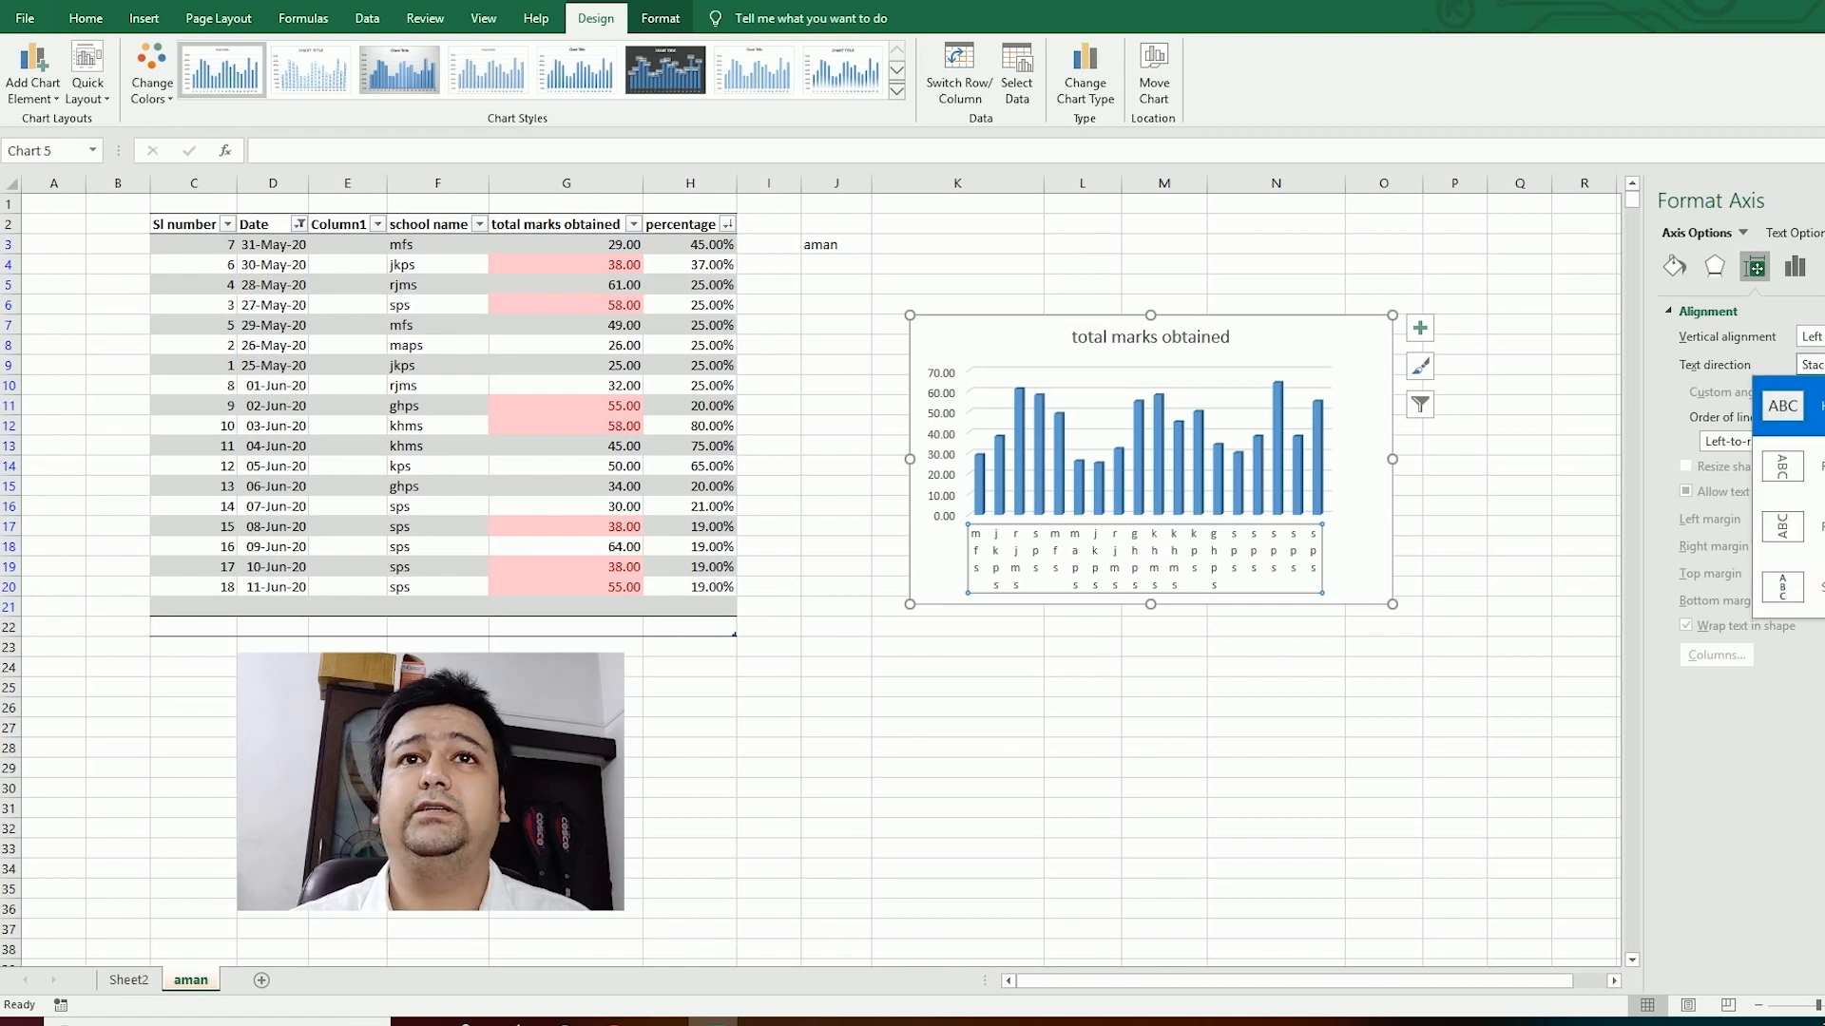
left_click(1803, 387)
left_click(1528, 749)
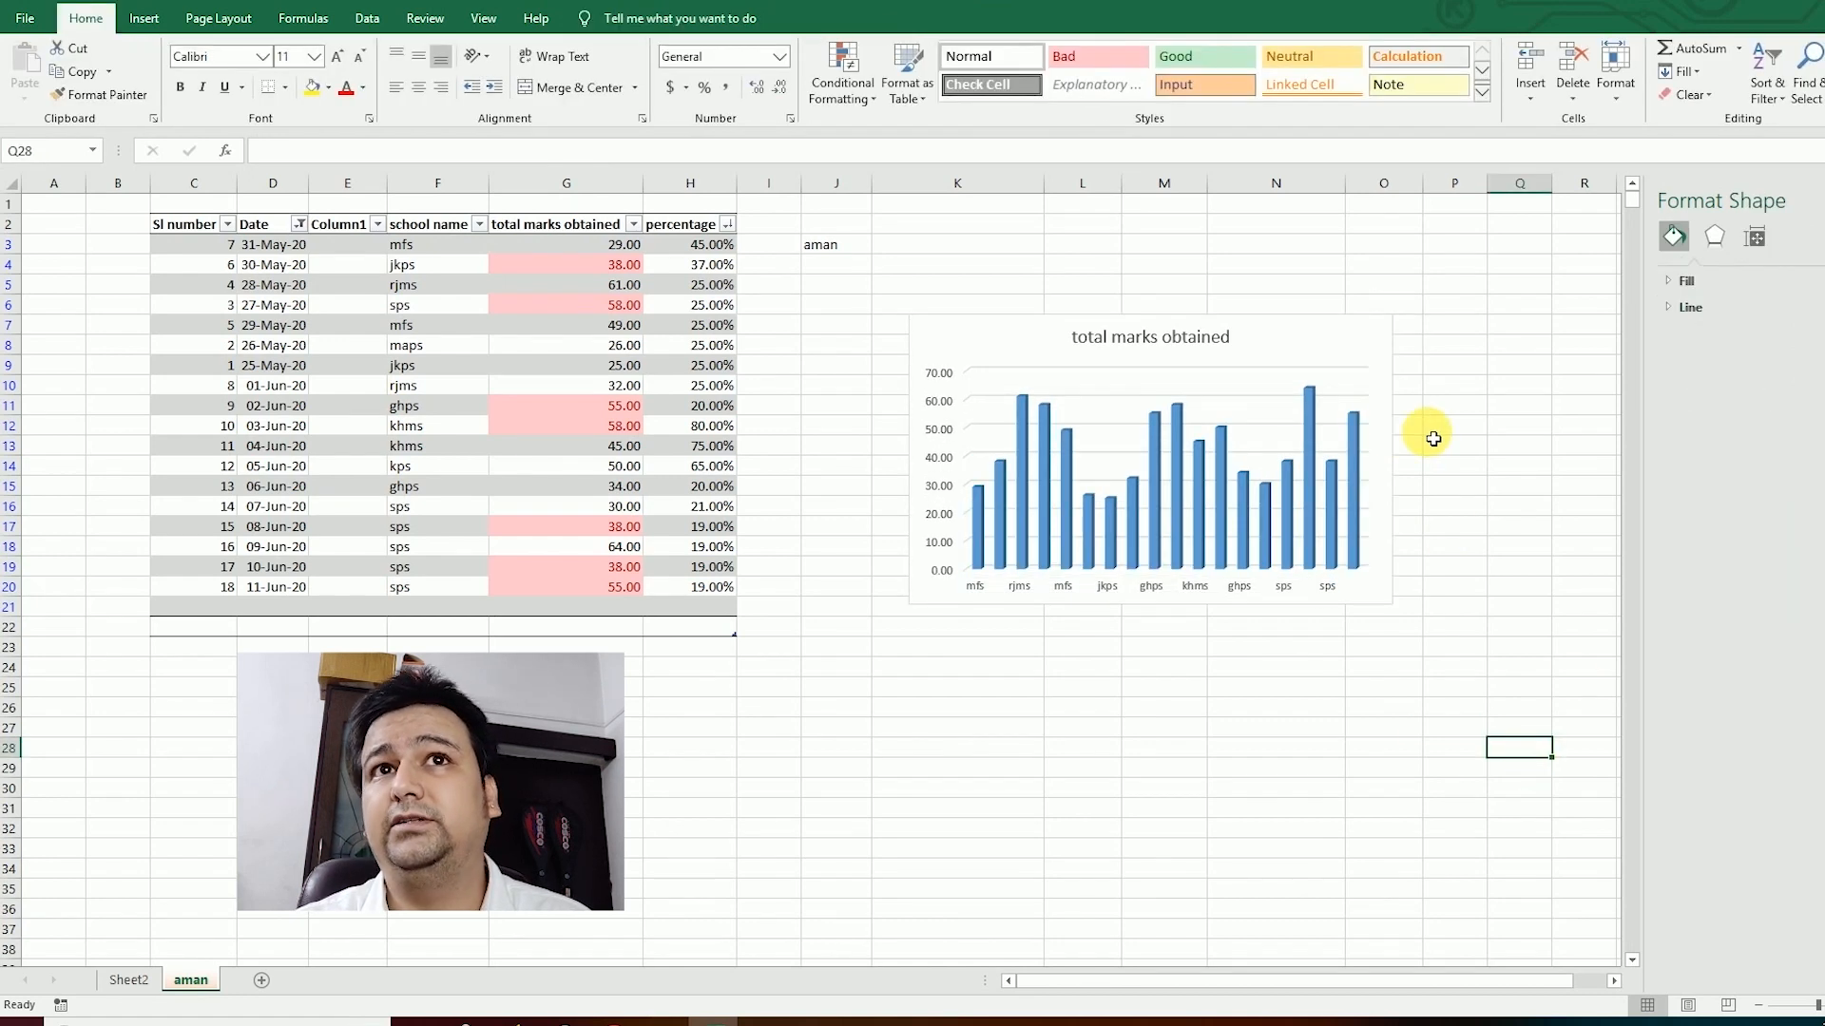
Step: Widen the total marks chart so that its right edge reaches column Q
left_click_drag(888, 291, 1389, 650)
left_click(1511, 469)
left_click(1262, 428)
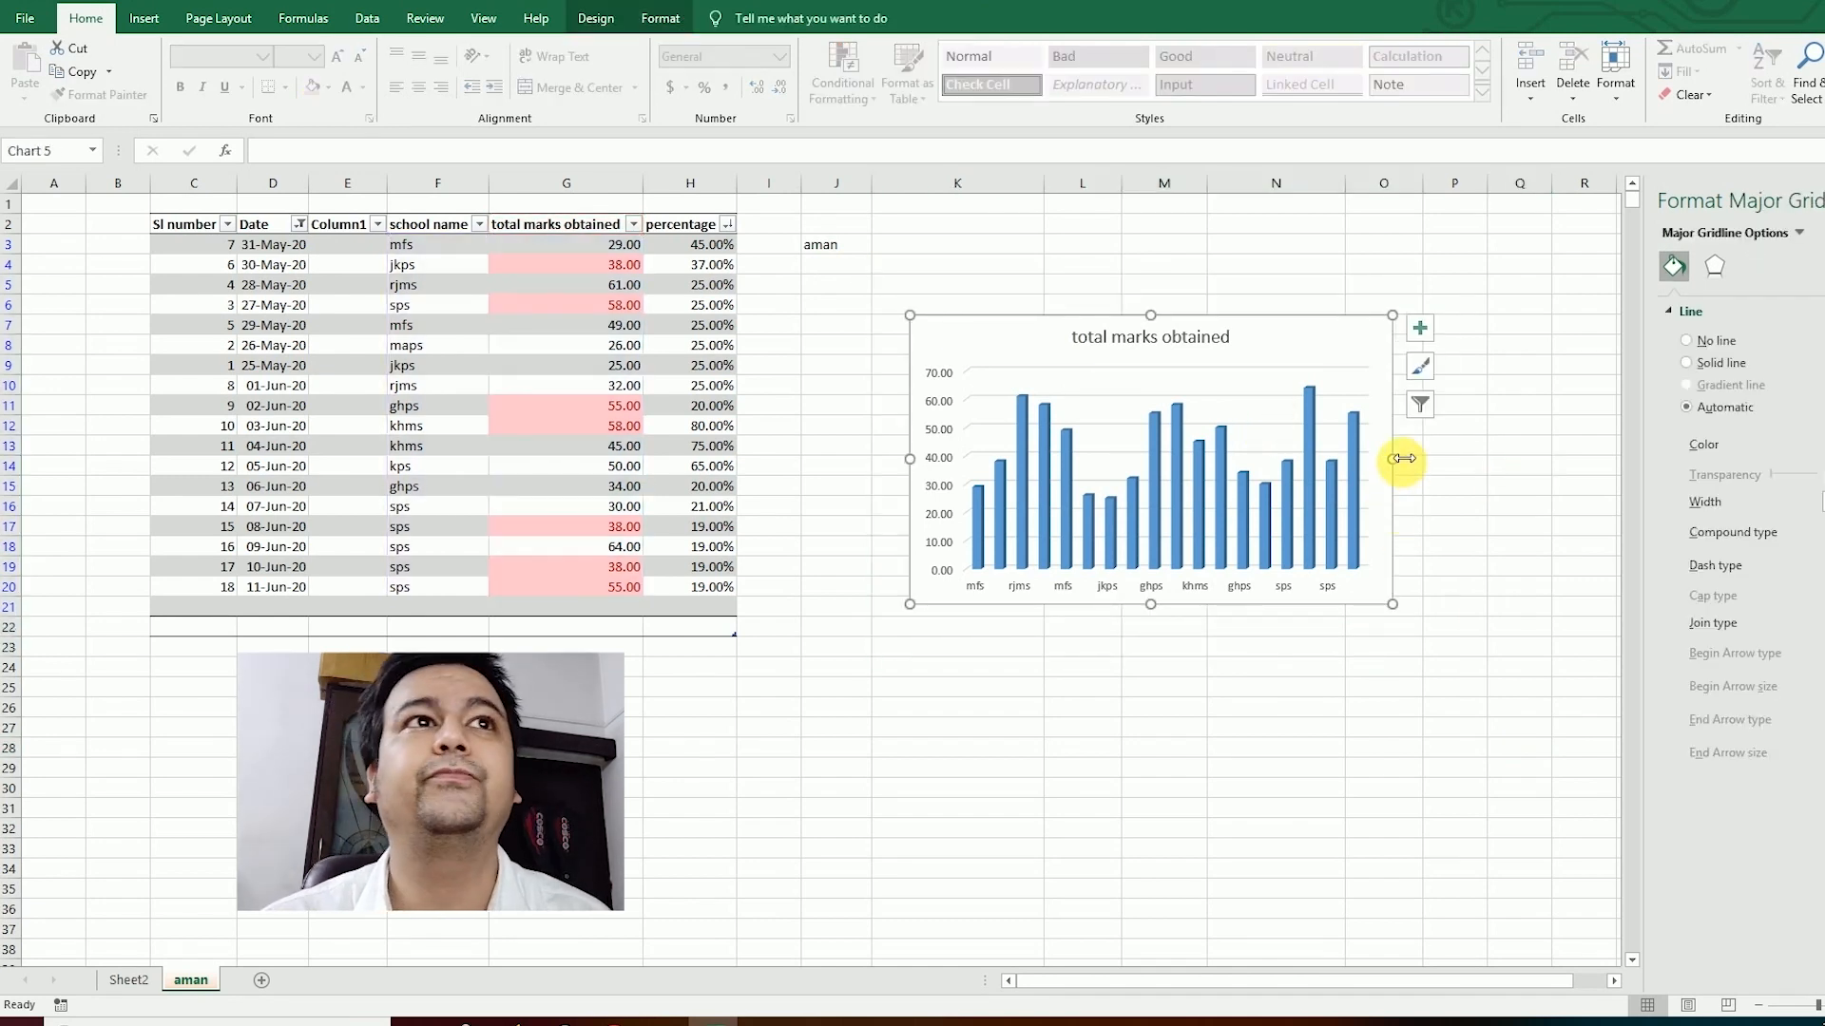
left_click_drag(1392, 459, 1539, 485)
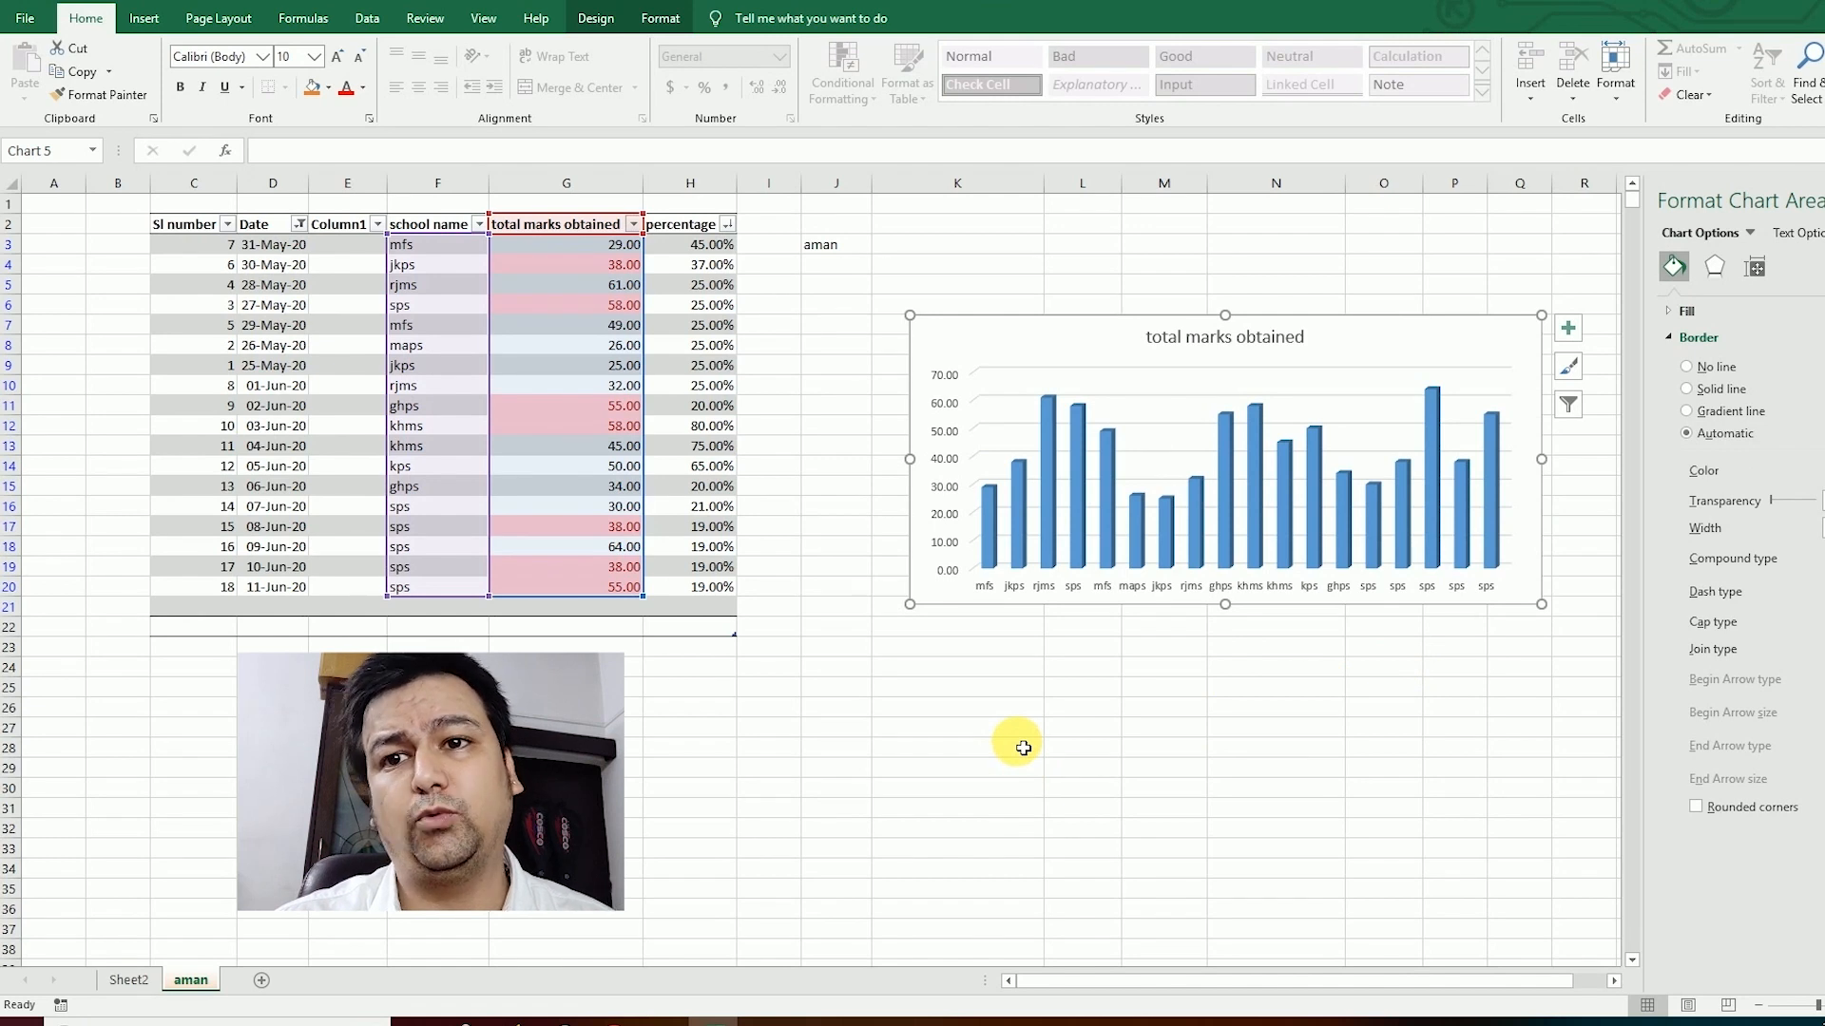
left_click(998, 787)
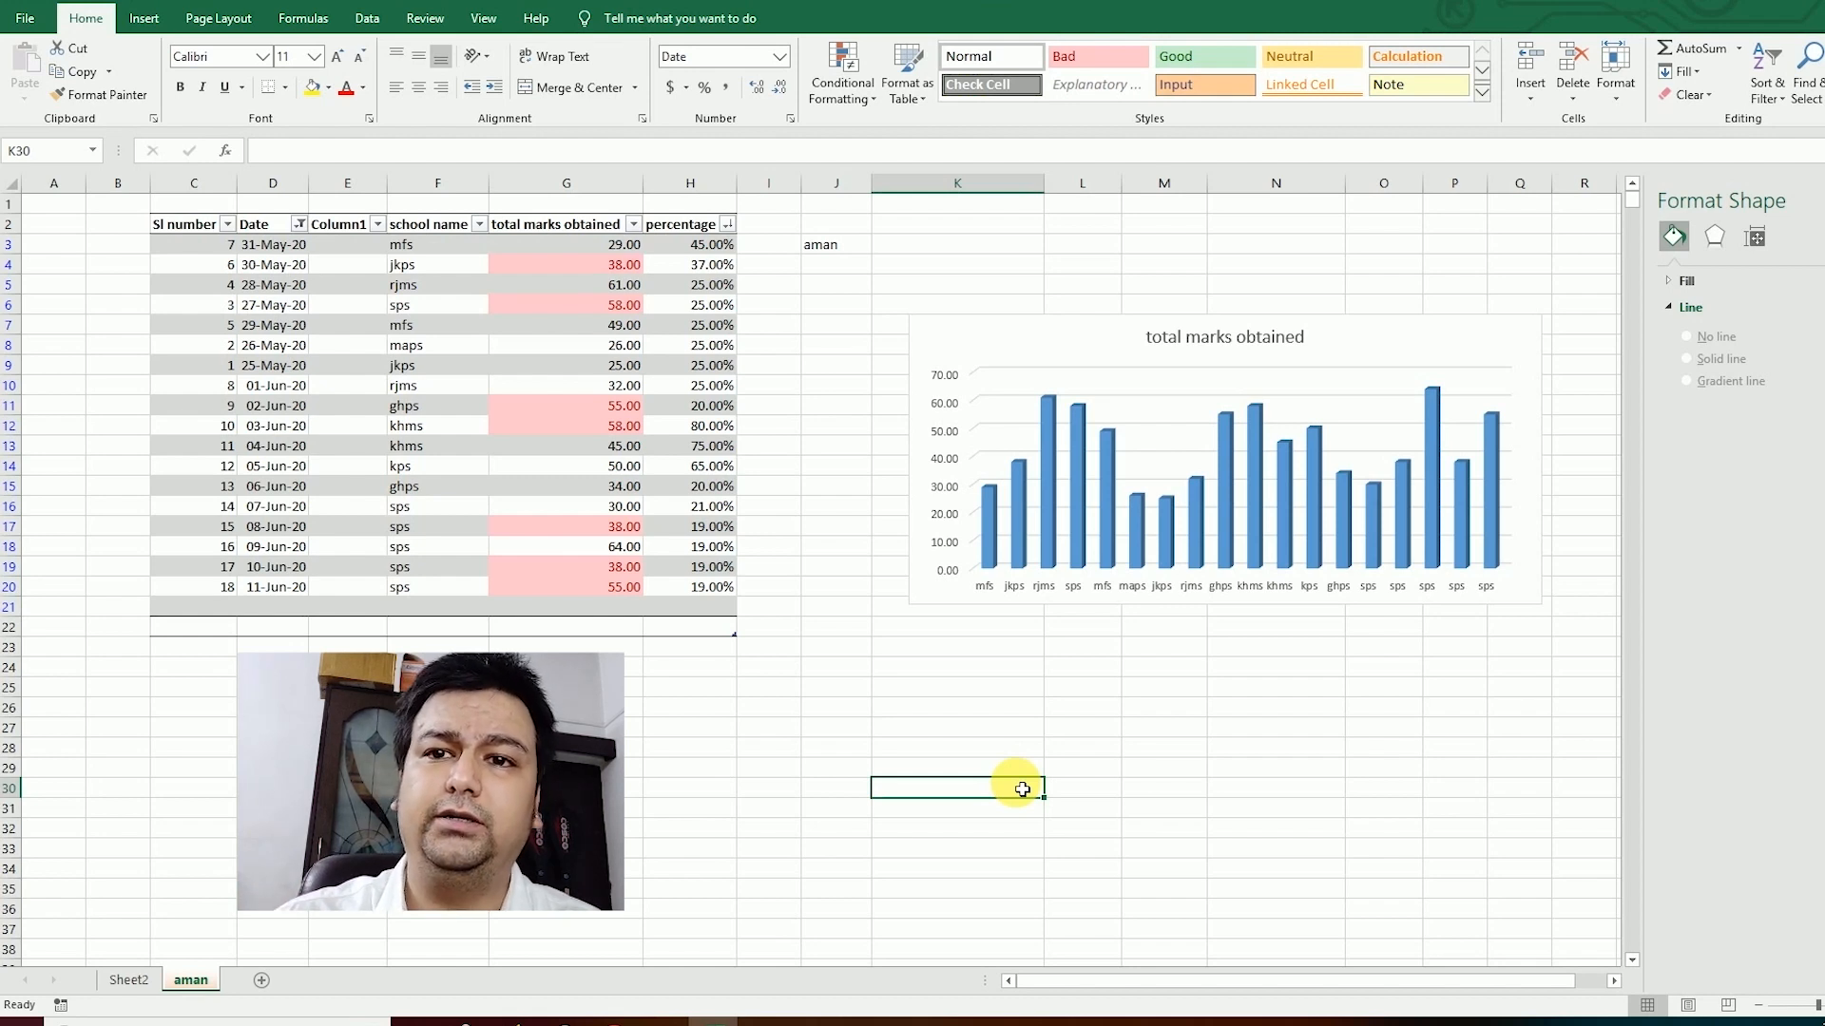
Step: Reposition the total marks chart beside the table, over columns K to Q with its upper edge near row 4
left_click_drag(1061, 328, 977, 320)
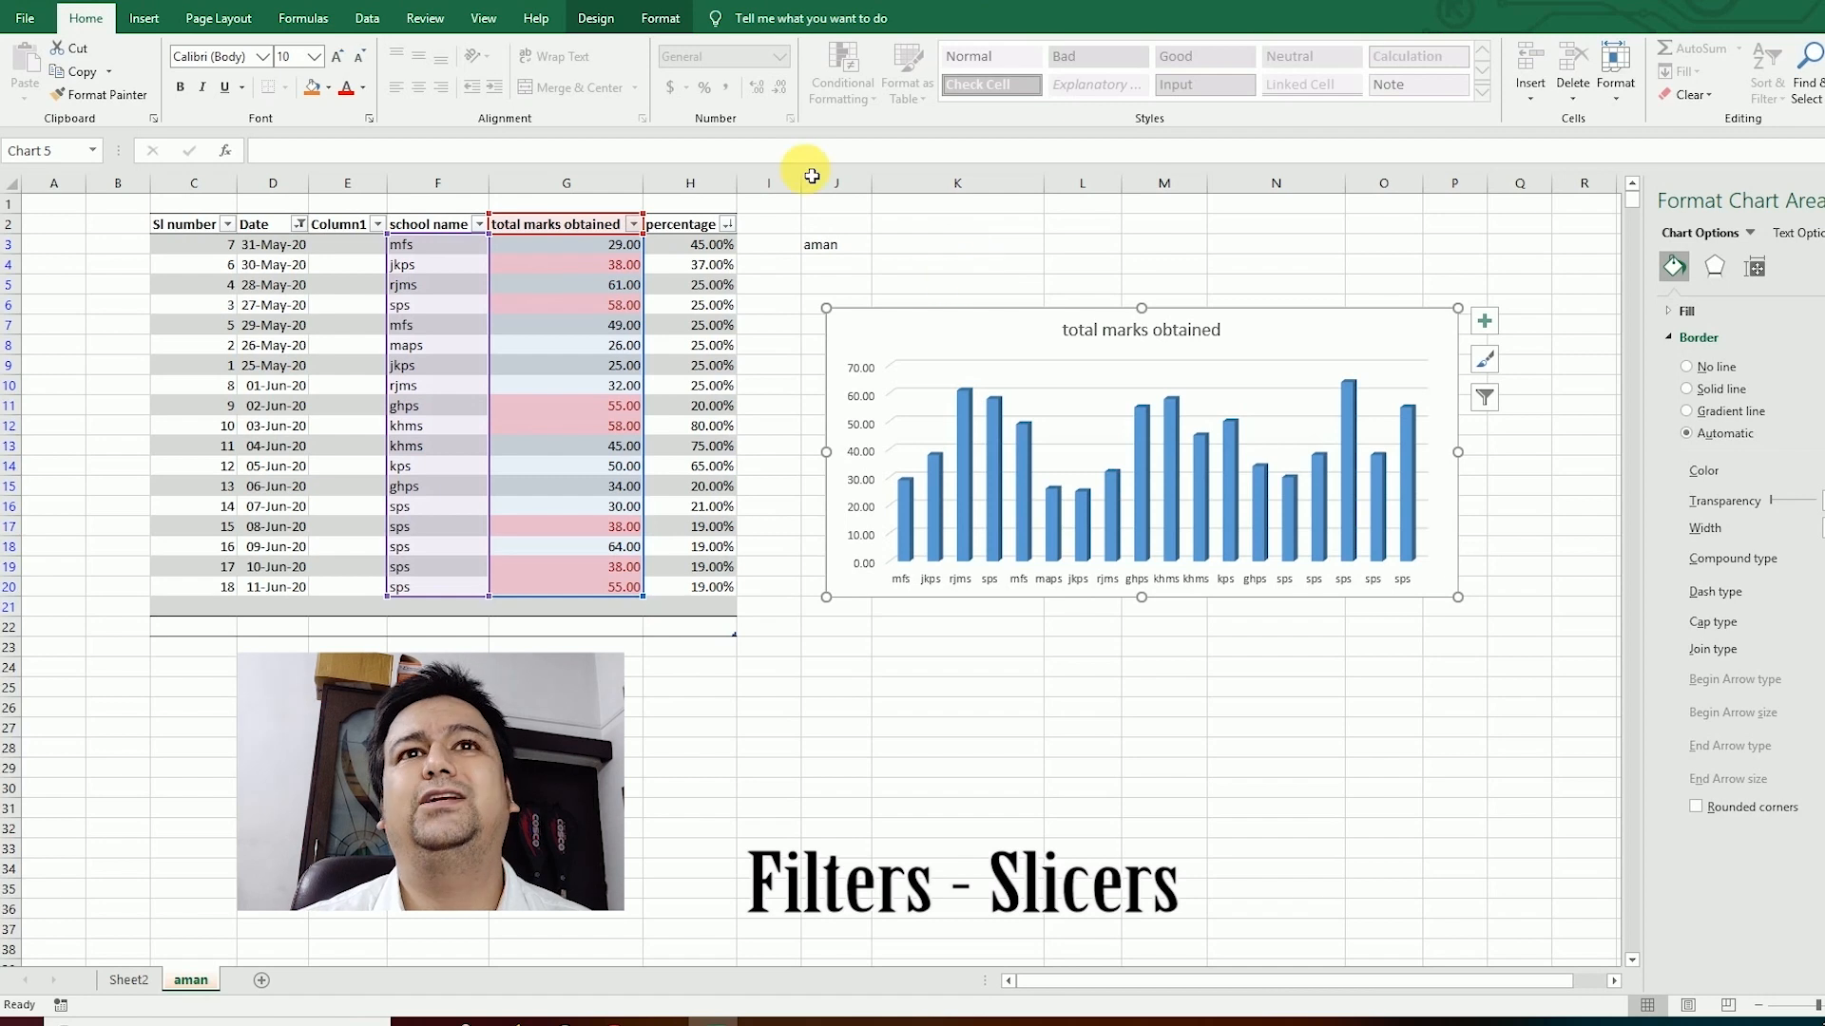
left_click(205, 18)
left_click(154, 26)
left_click(1368, 225)
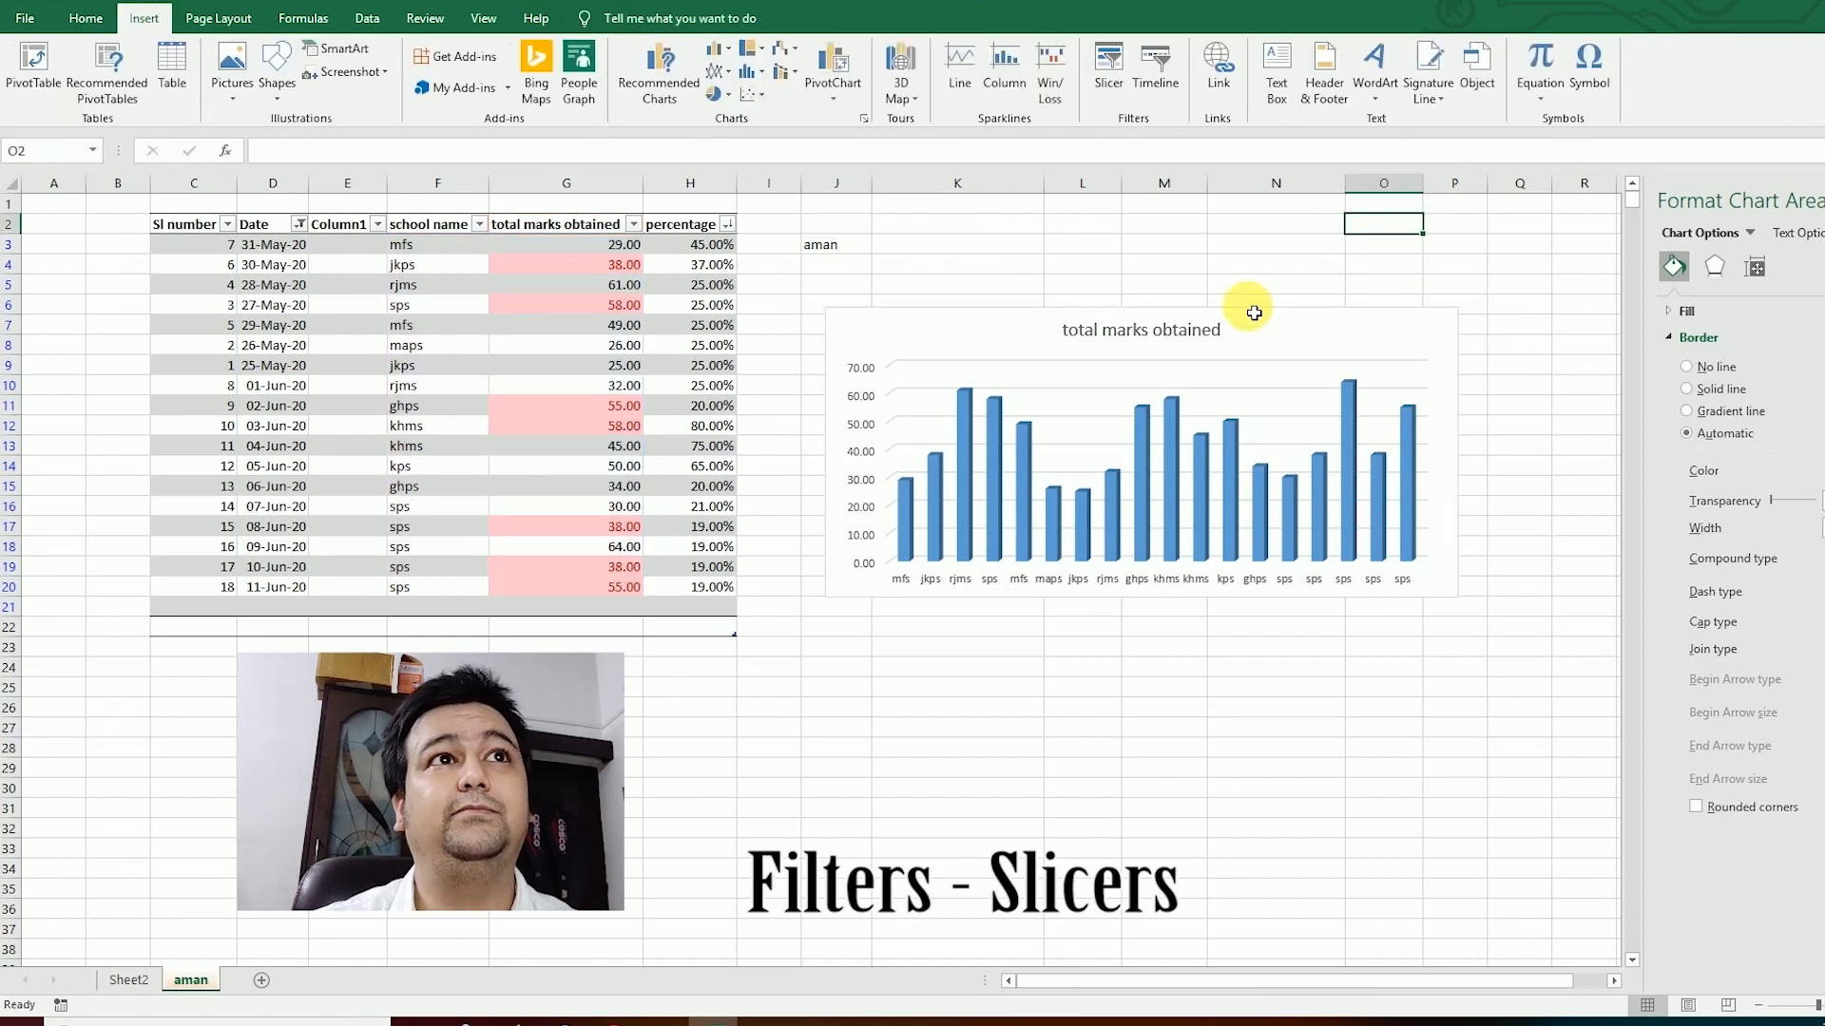
left_click(1255, 329)
left_click_drag(1256, 329, 1343, 290)
Step: Insert a school name slicer for the table C2:H21, place it below the chart, and filter the table to ghps
left_click_drag(161, 224, 704, 616)
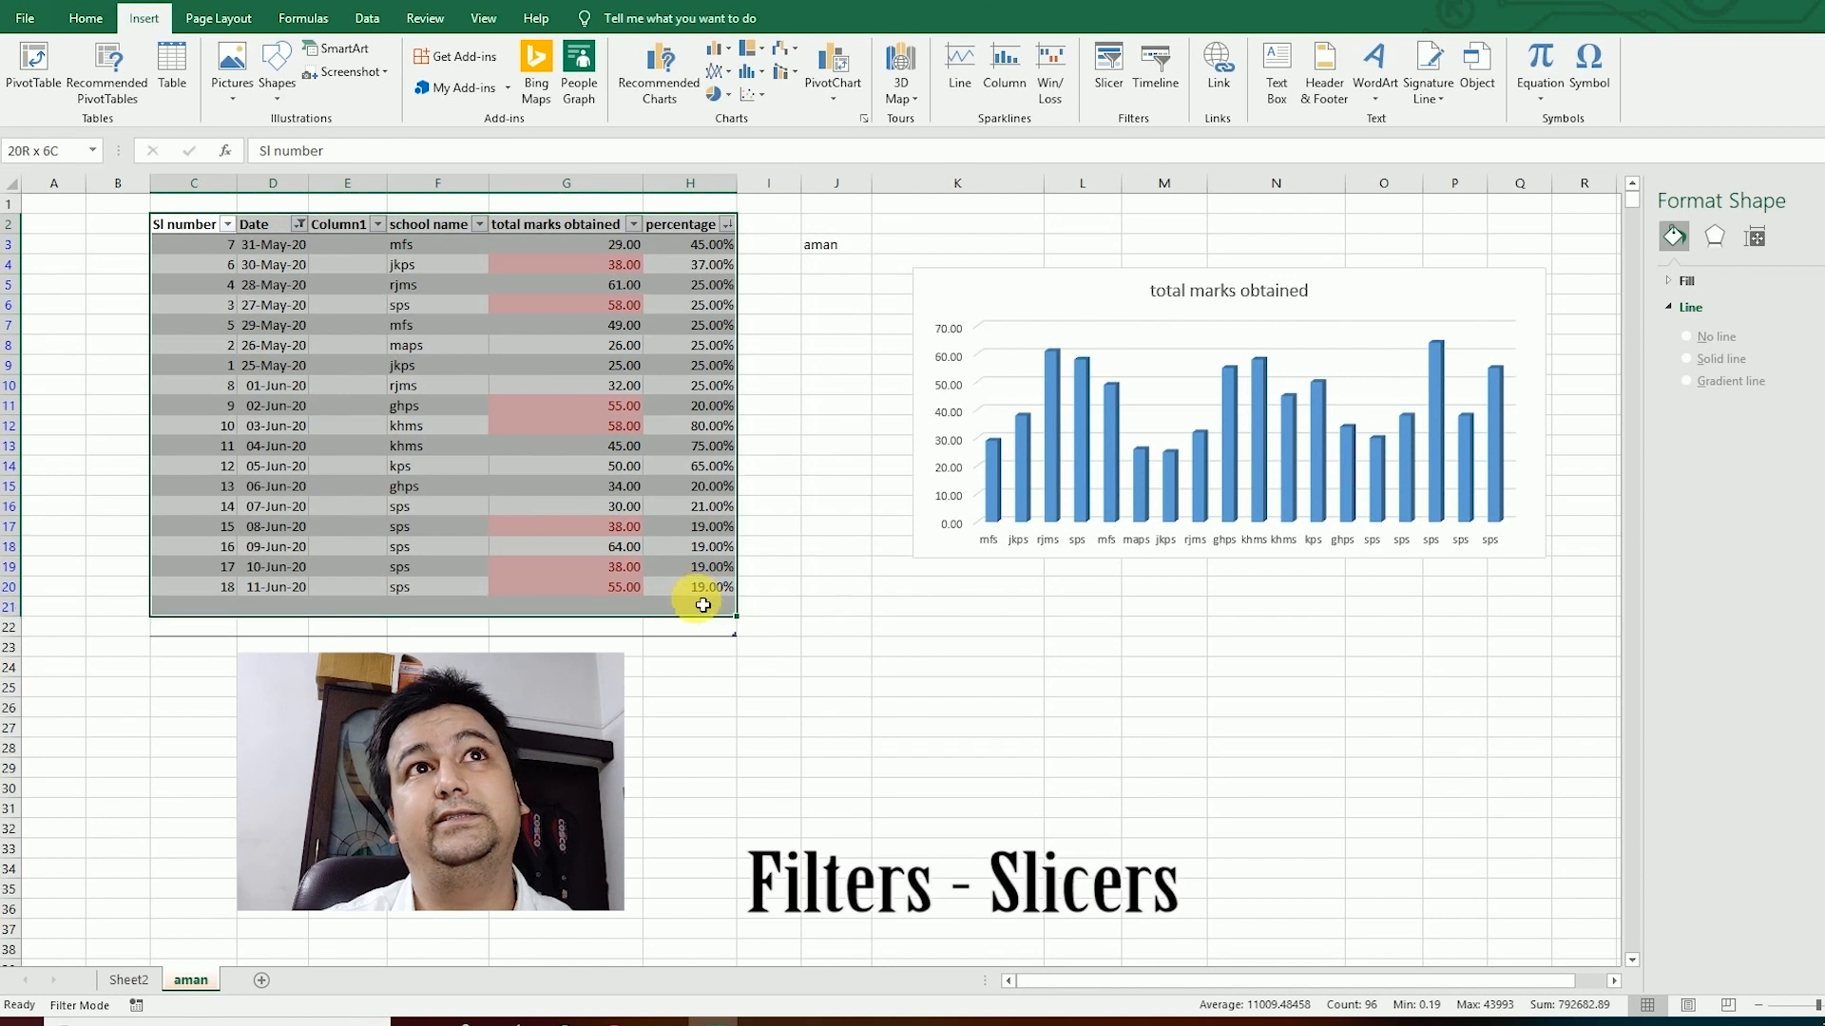
left_click(1109, 71)
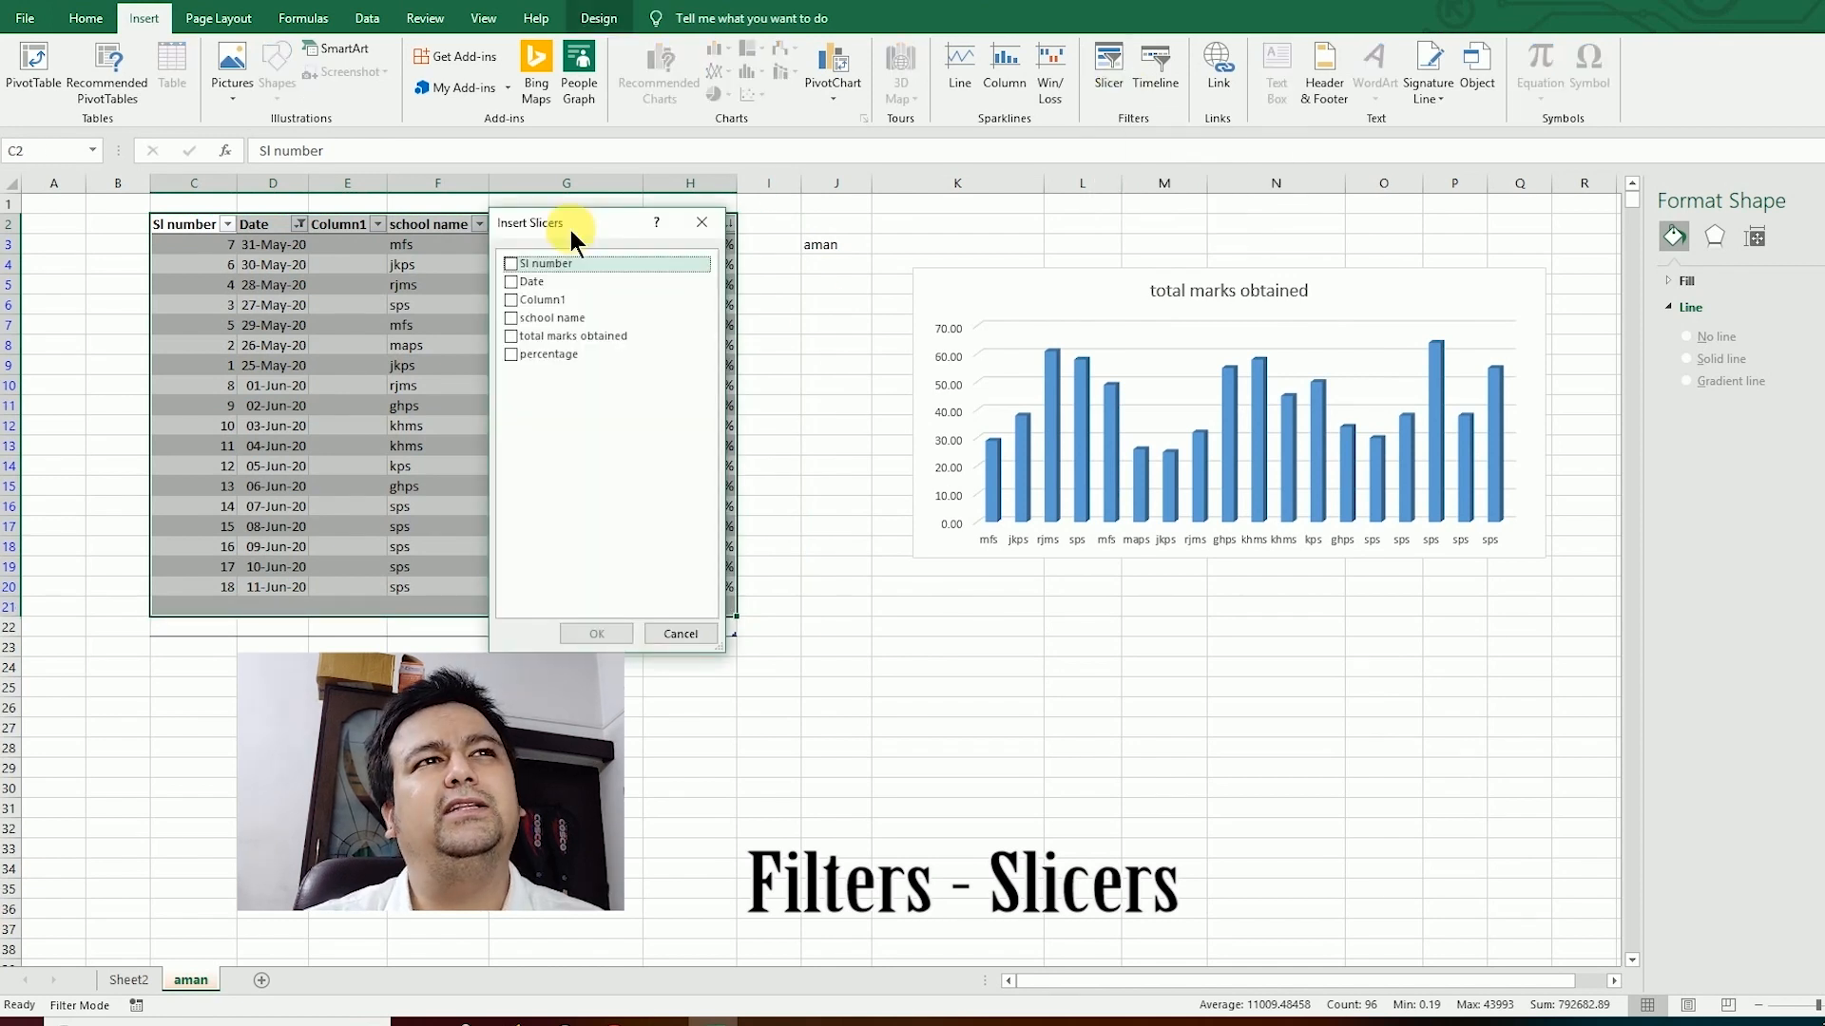
left_click(513, 320)
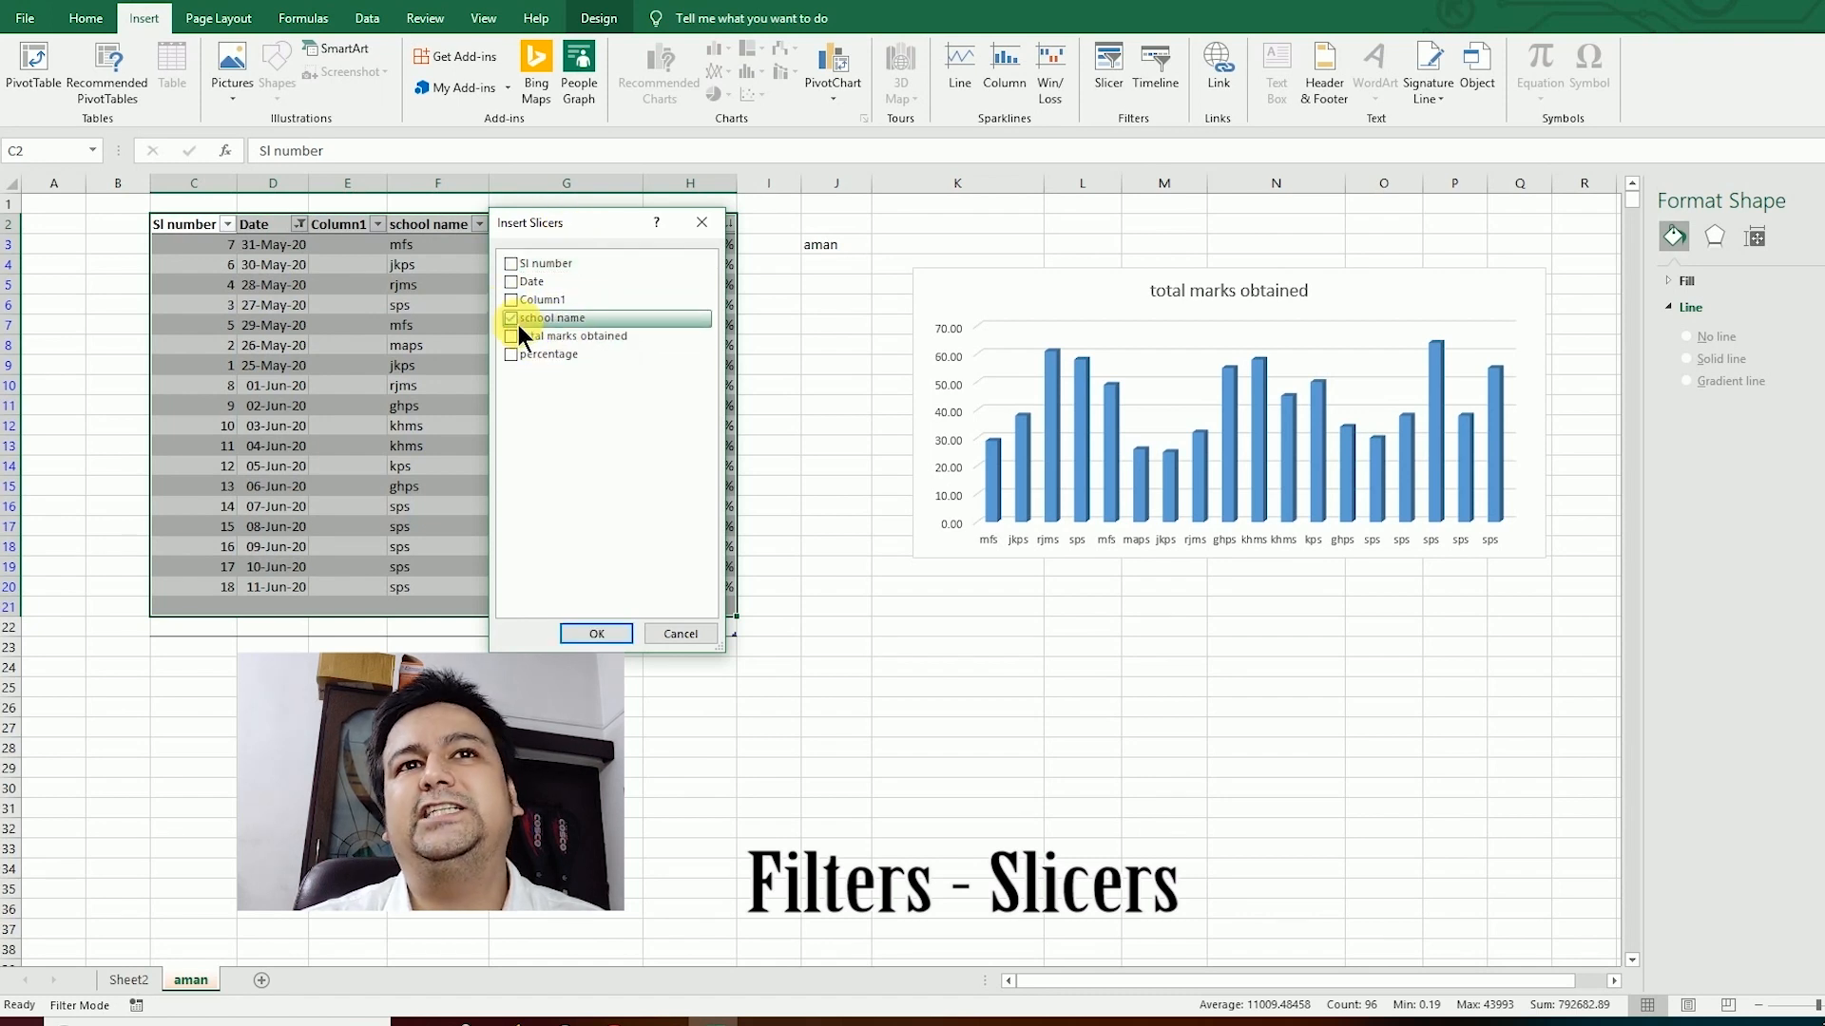
left_click(597, 633)
left_click_drag(842, 465, 1273, 622)
left_click(1223, 644)
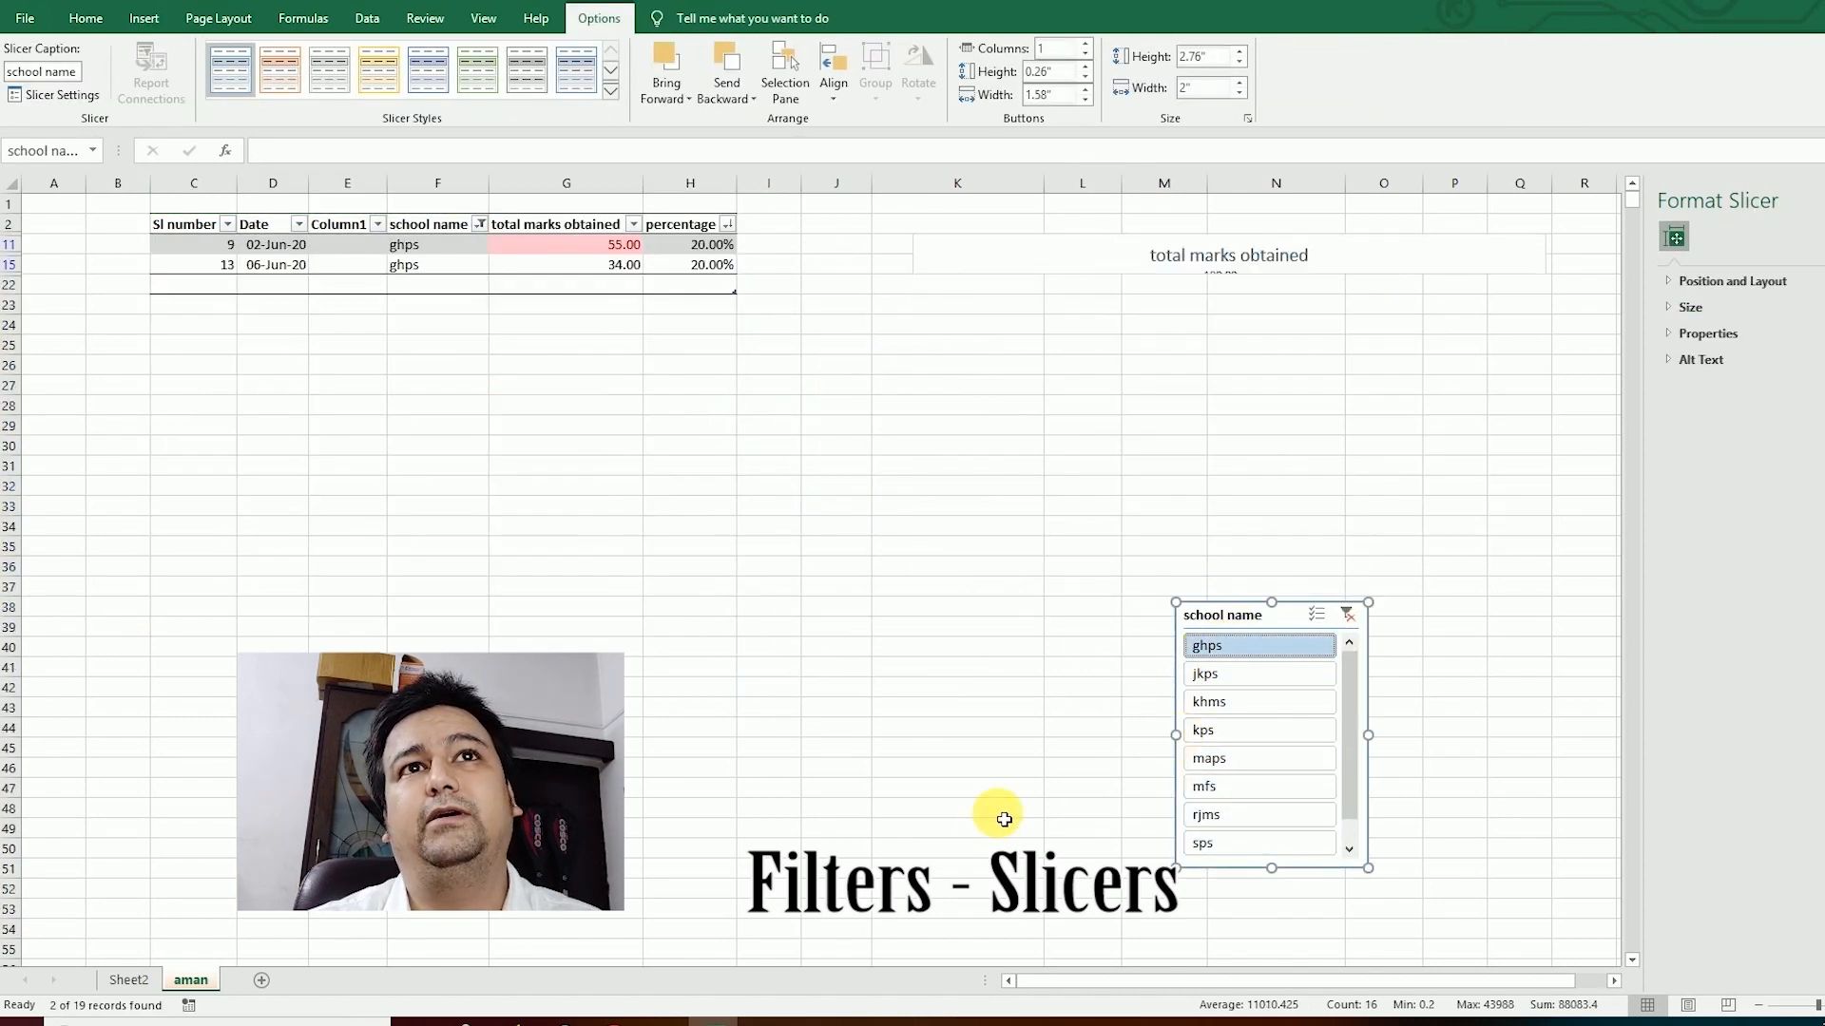
Step: Stretch the collapsed chart's height down to about row 32 and move the school name slicer below the table, over columns A to D
left_click(1229, 258)
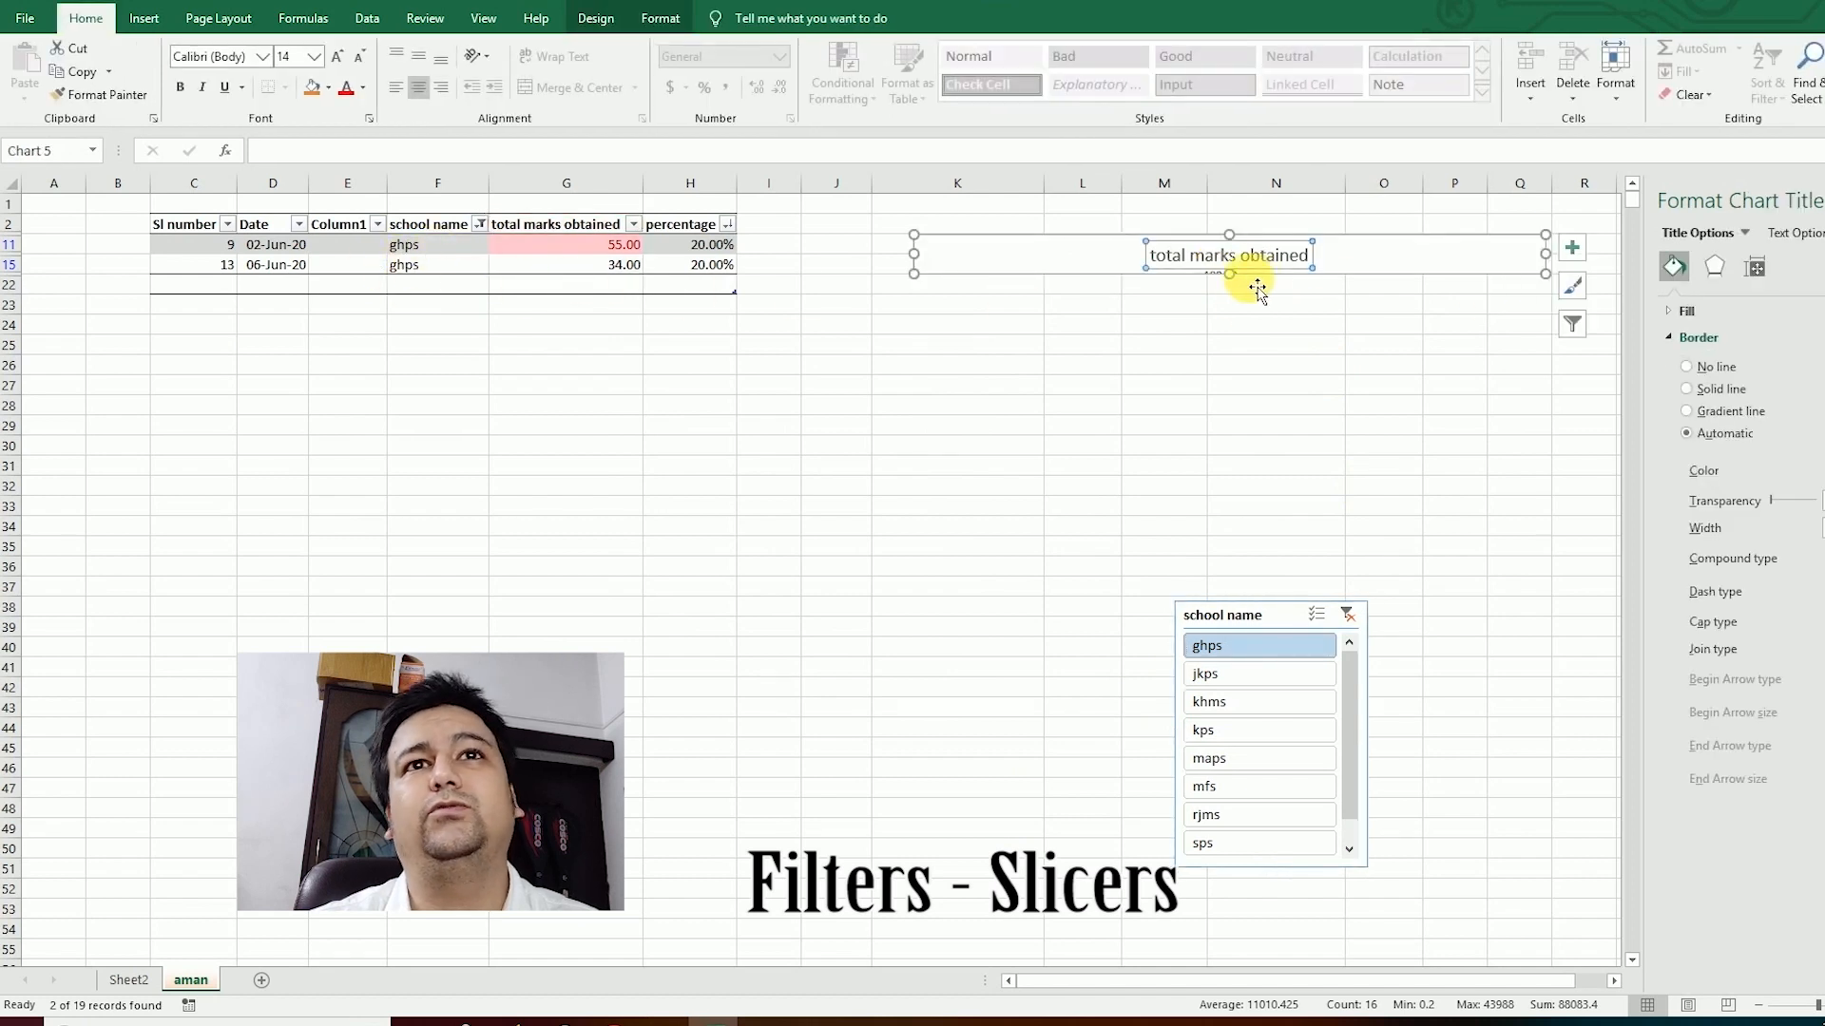
left_click_drag(1229, 274, 1246, 488)
left_click_drag(1254, 613, 167, 656)
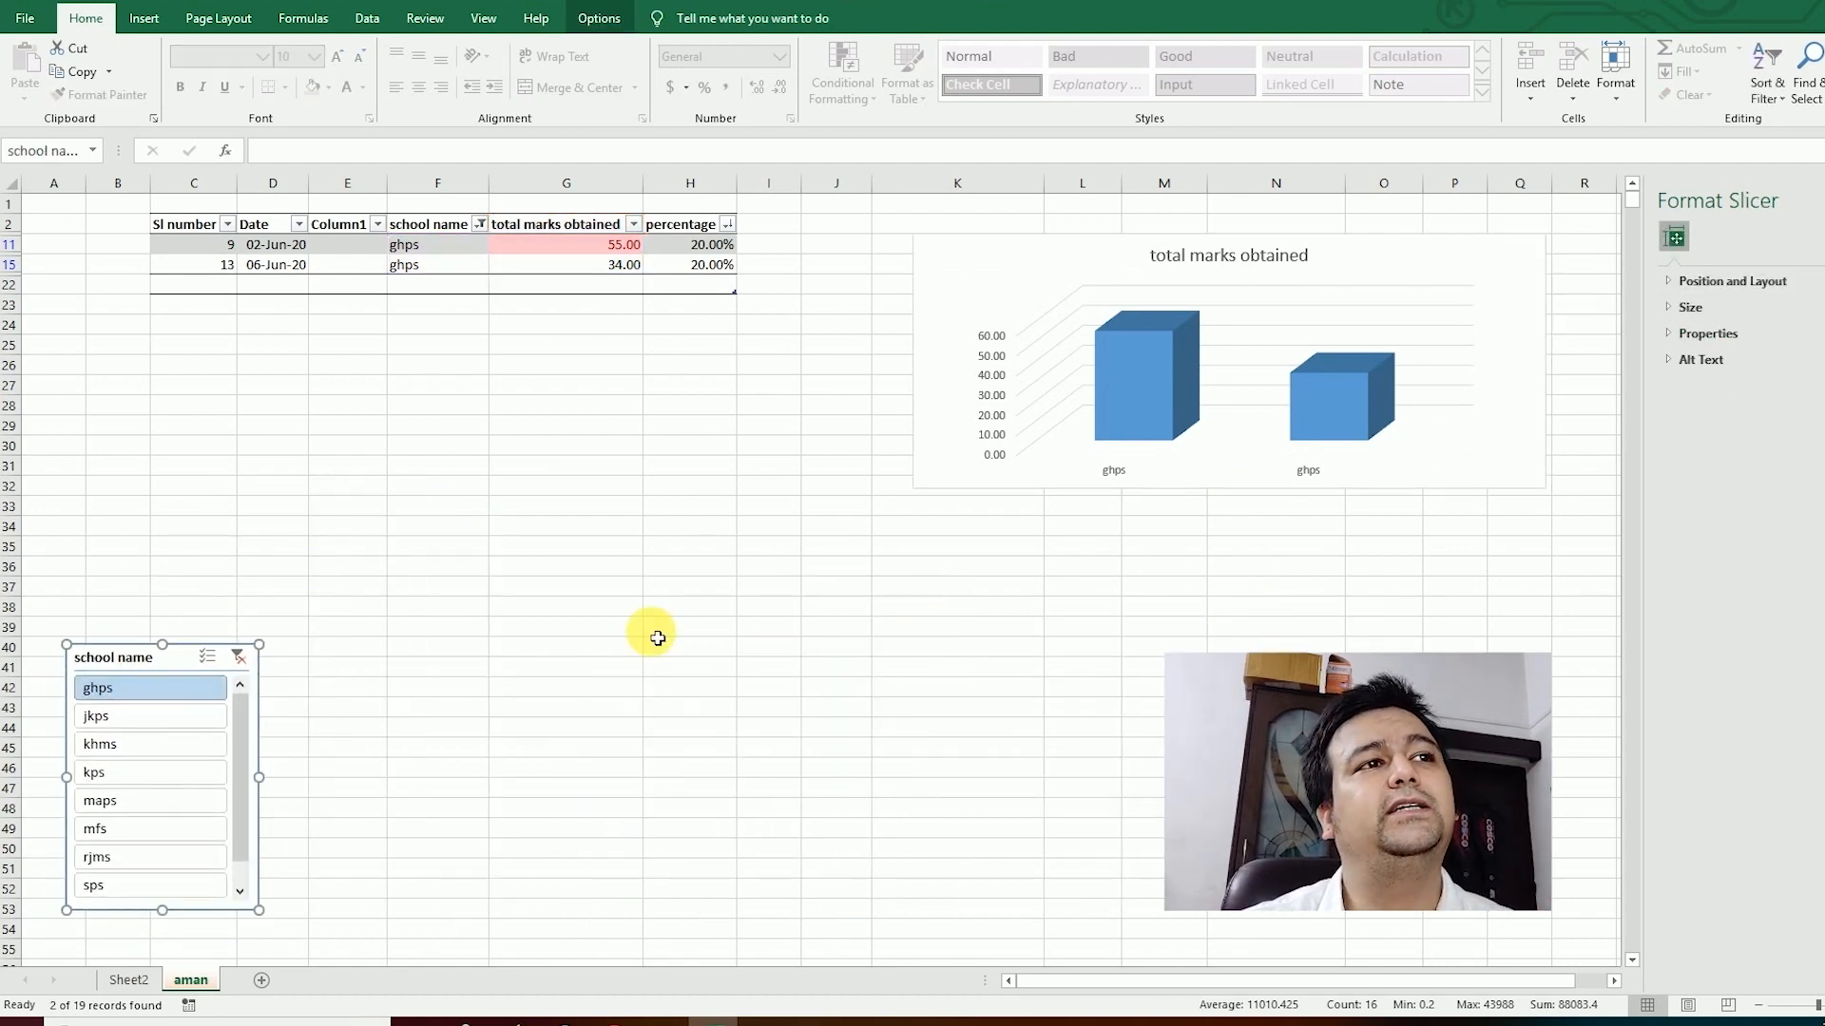
Step: Filter the table with the school name slicer by jkps, khms and kps in turn
left_click(103, 720)
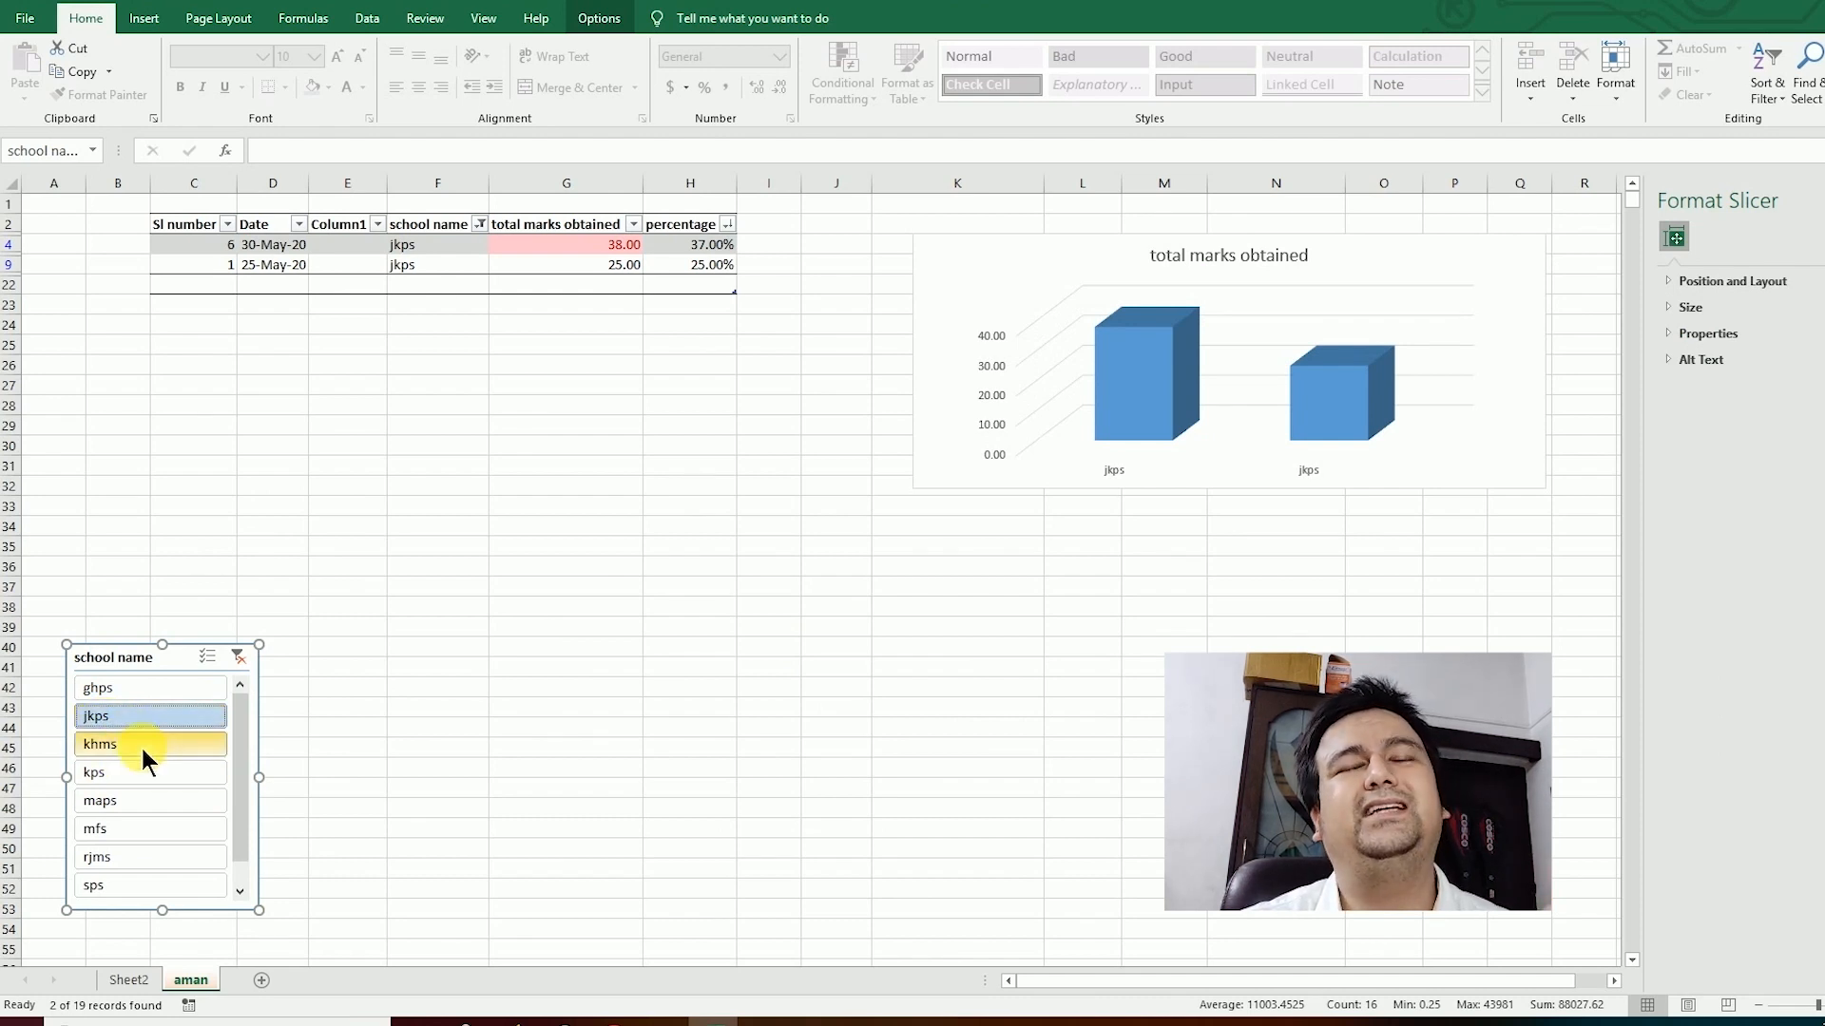
left_click(139, 744)
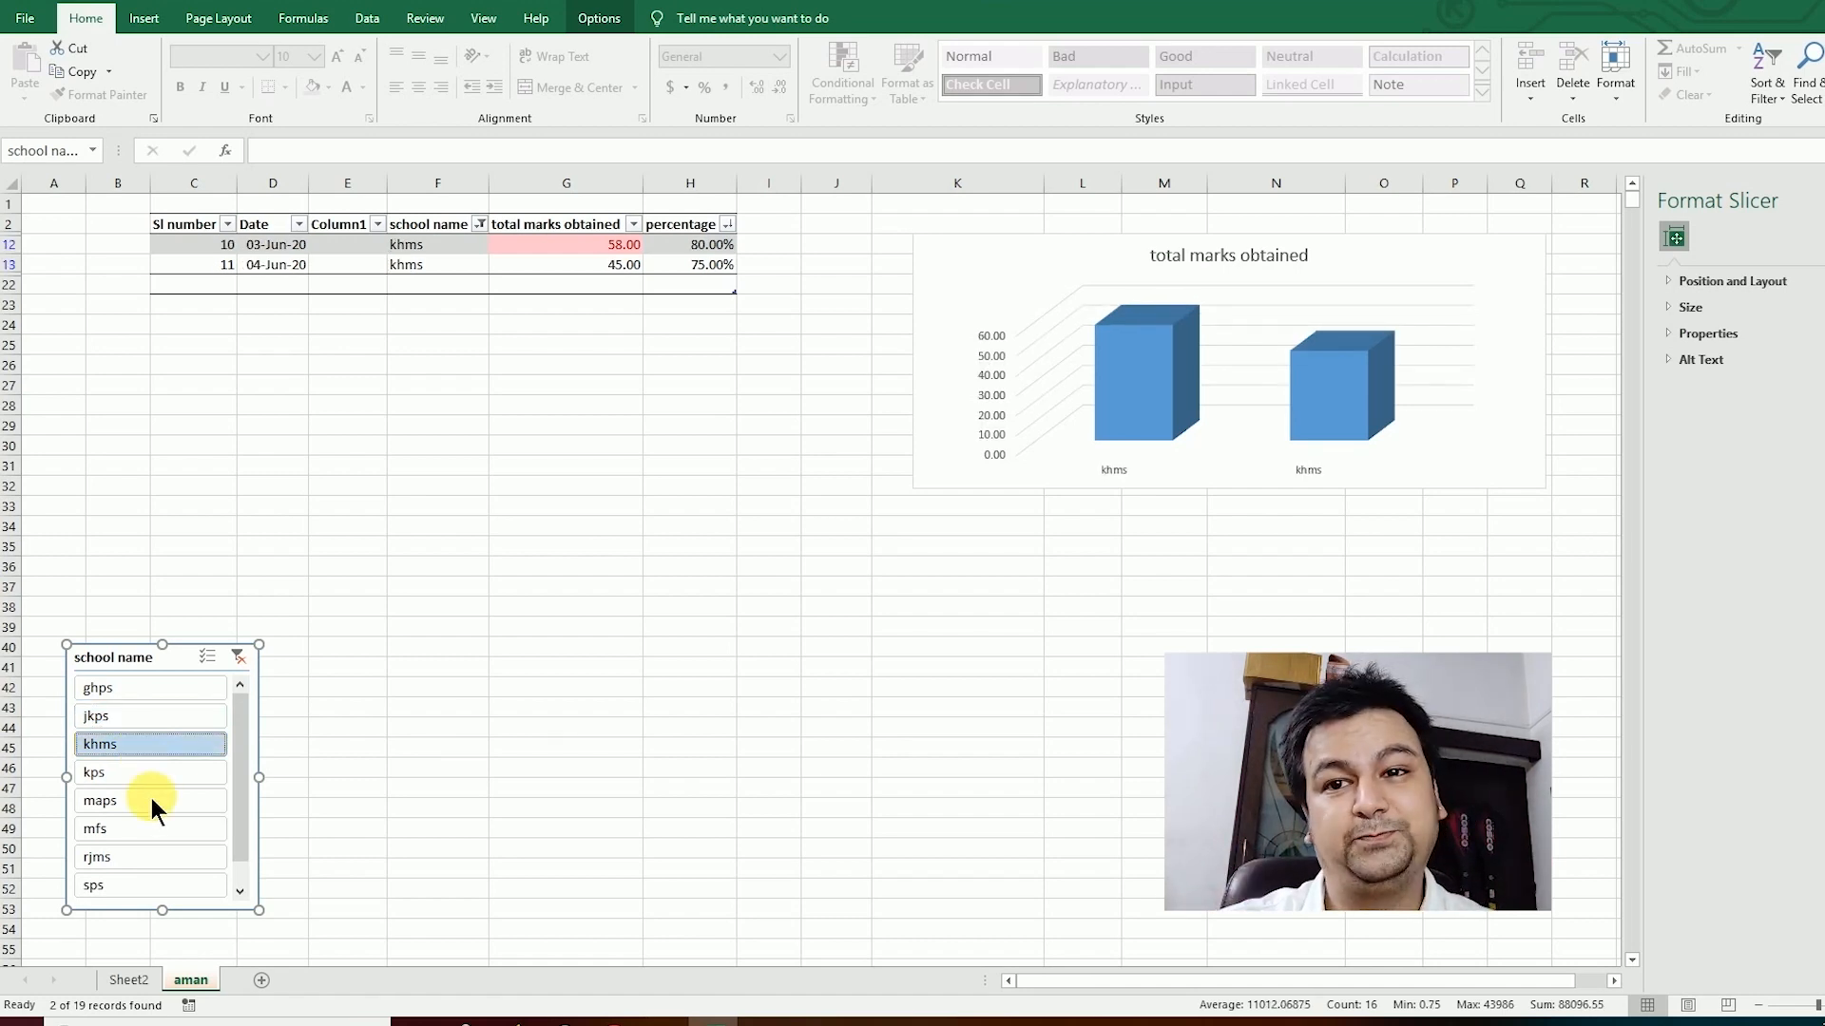
left_click(148, 775)
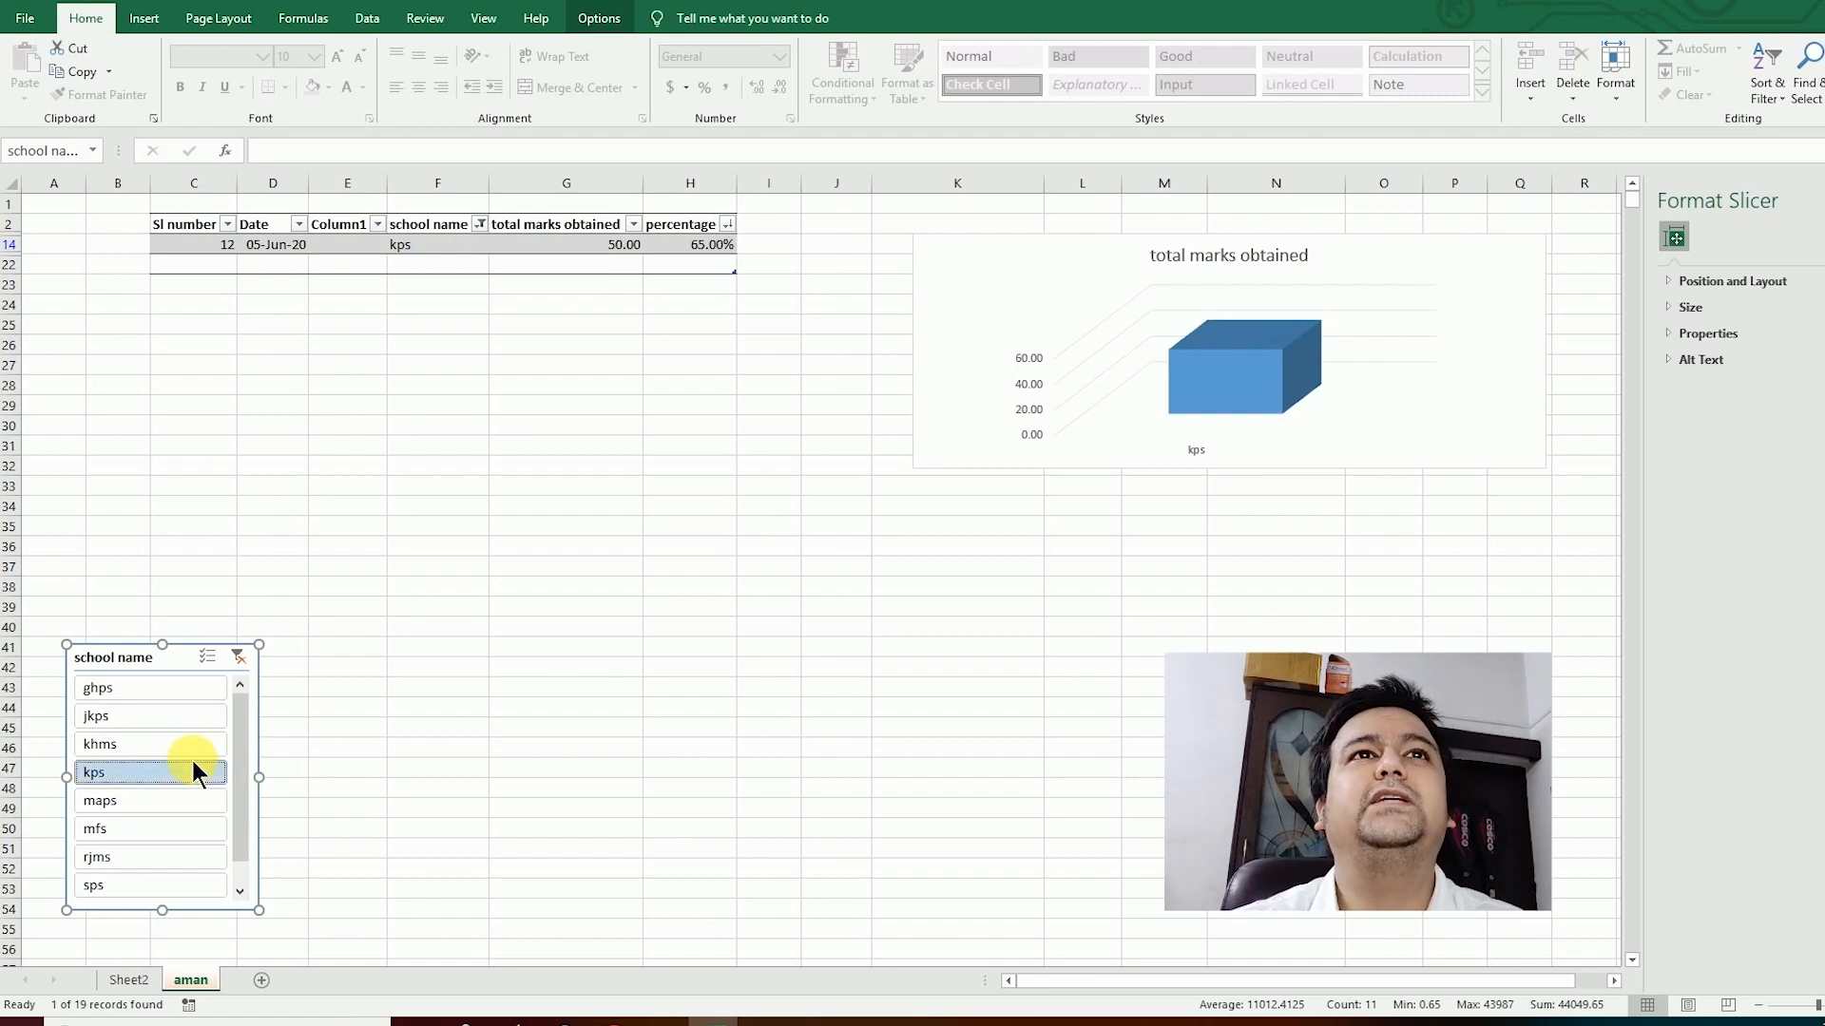
Step: Insert a percentage slicer for the table and place it beside the school name slicer
key("Escape")
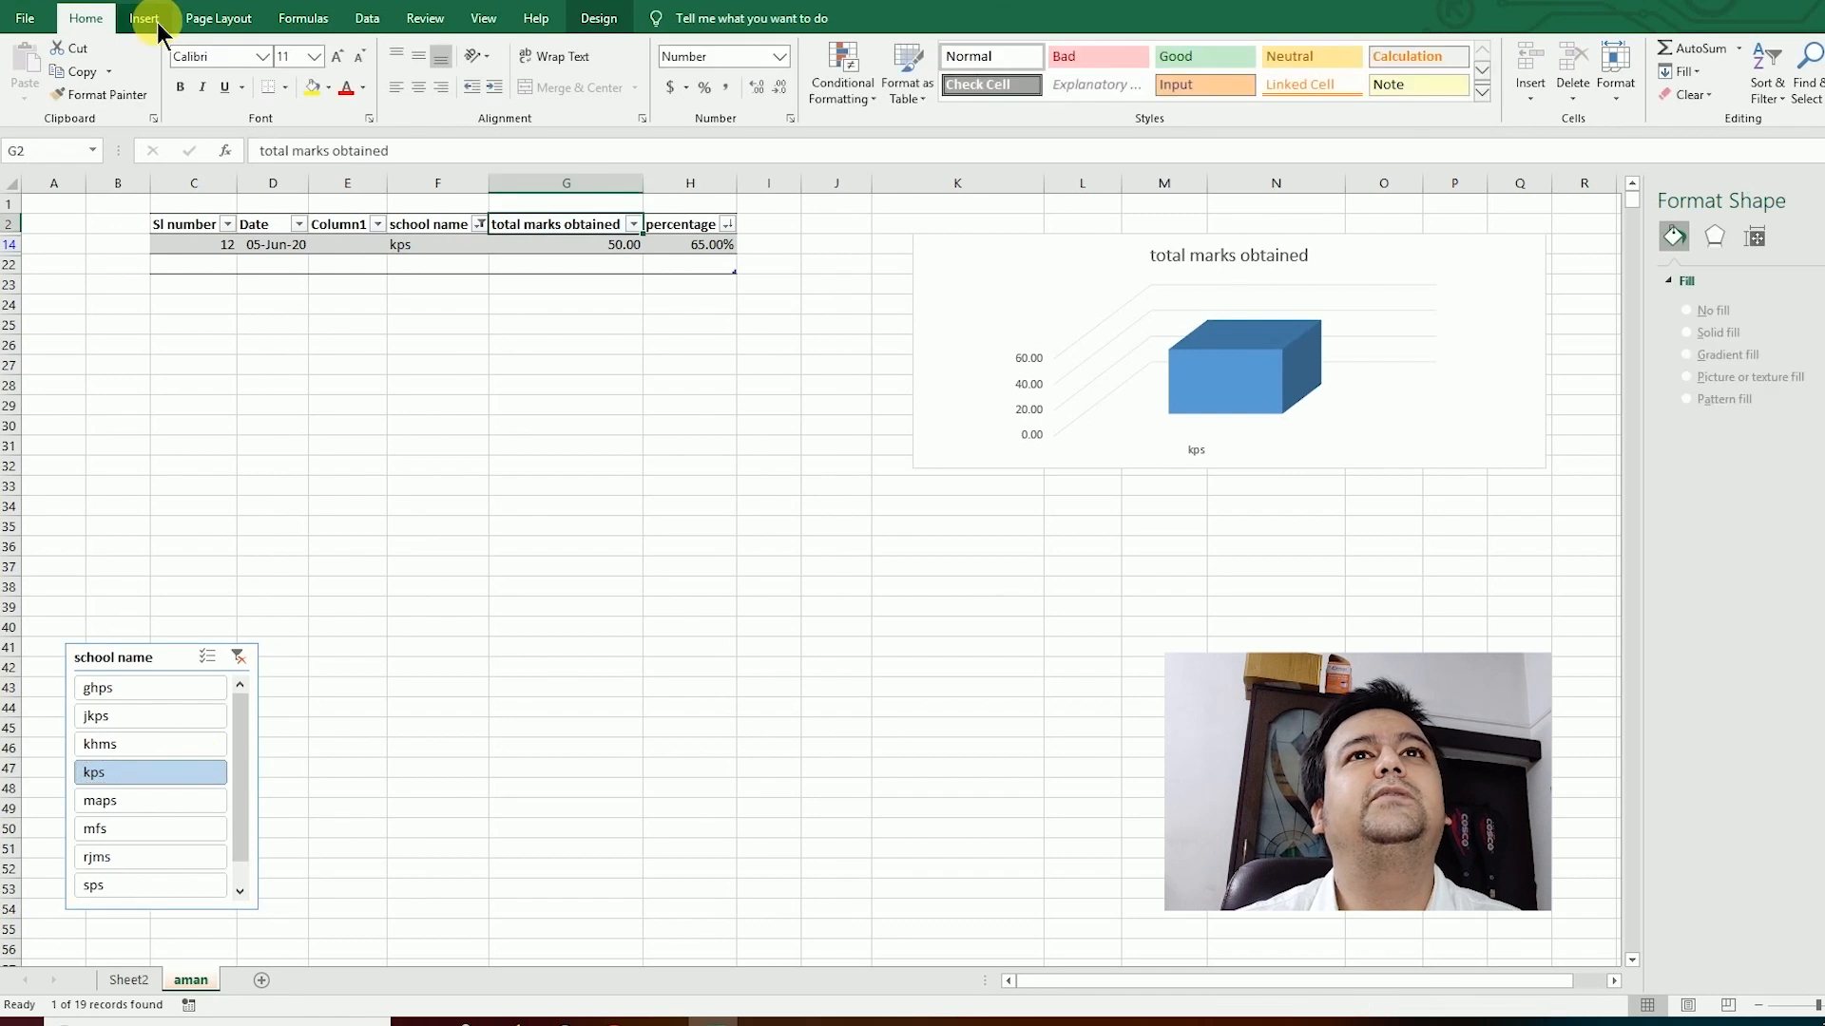
left_click(145, 18)
left_click(1102, 76)
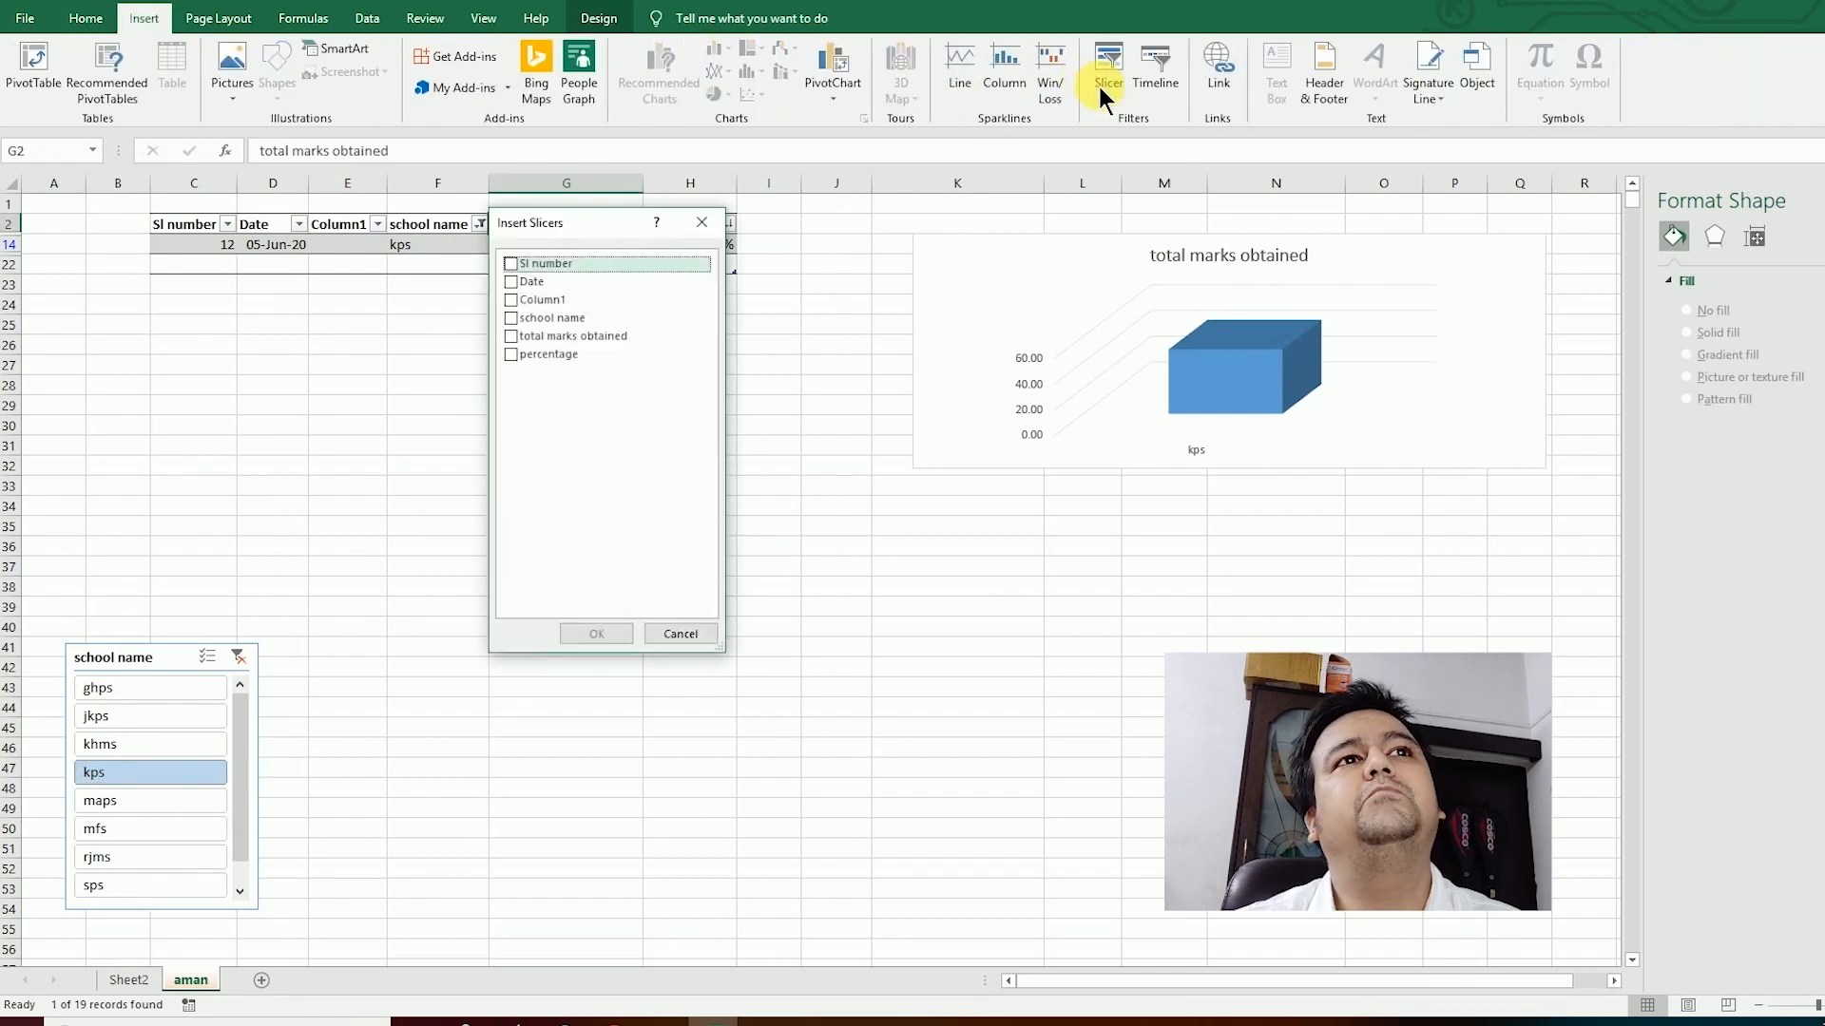
left_click(508, 355)
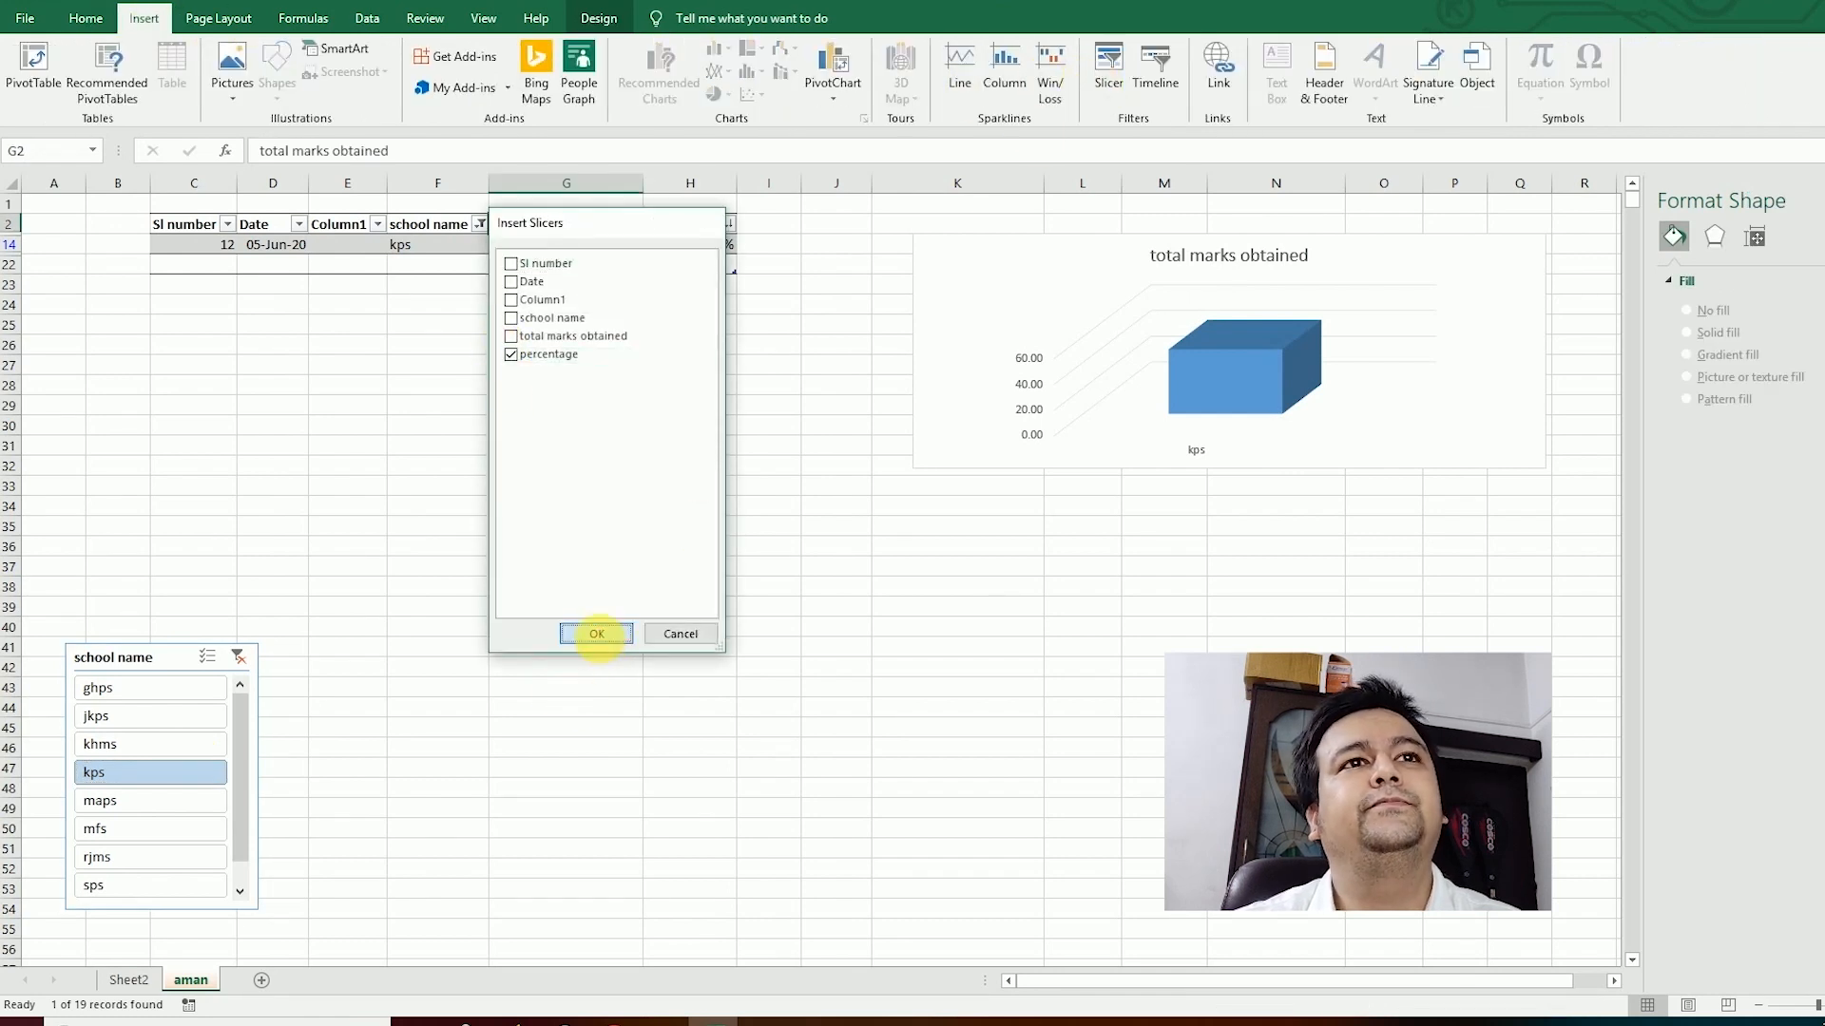
left_click(596, 634)
left_click_drag(760, 467, 336, 663)
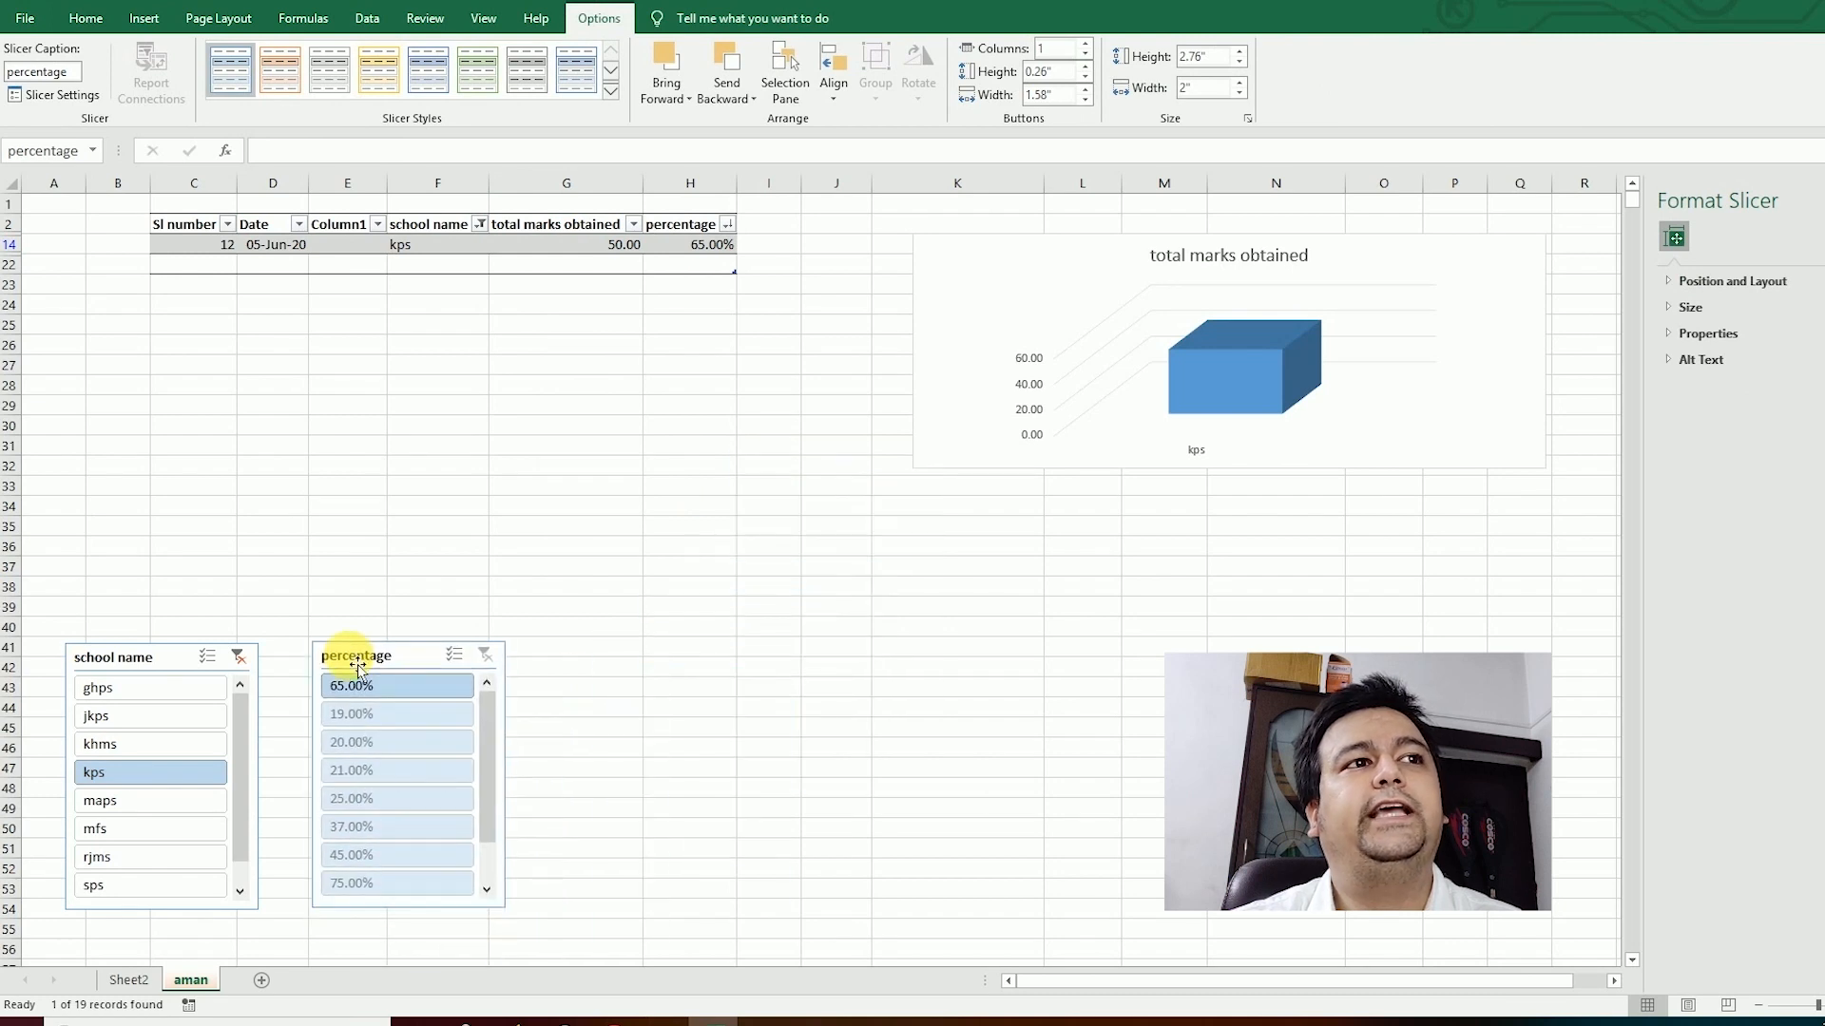
Step: Try combined slicer filters: khms with 19.00%, followed by jkps with 37.00%
left_click(107, 744)
left_click(356, 742)
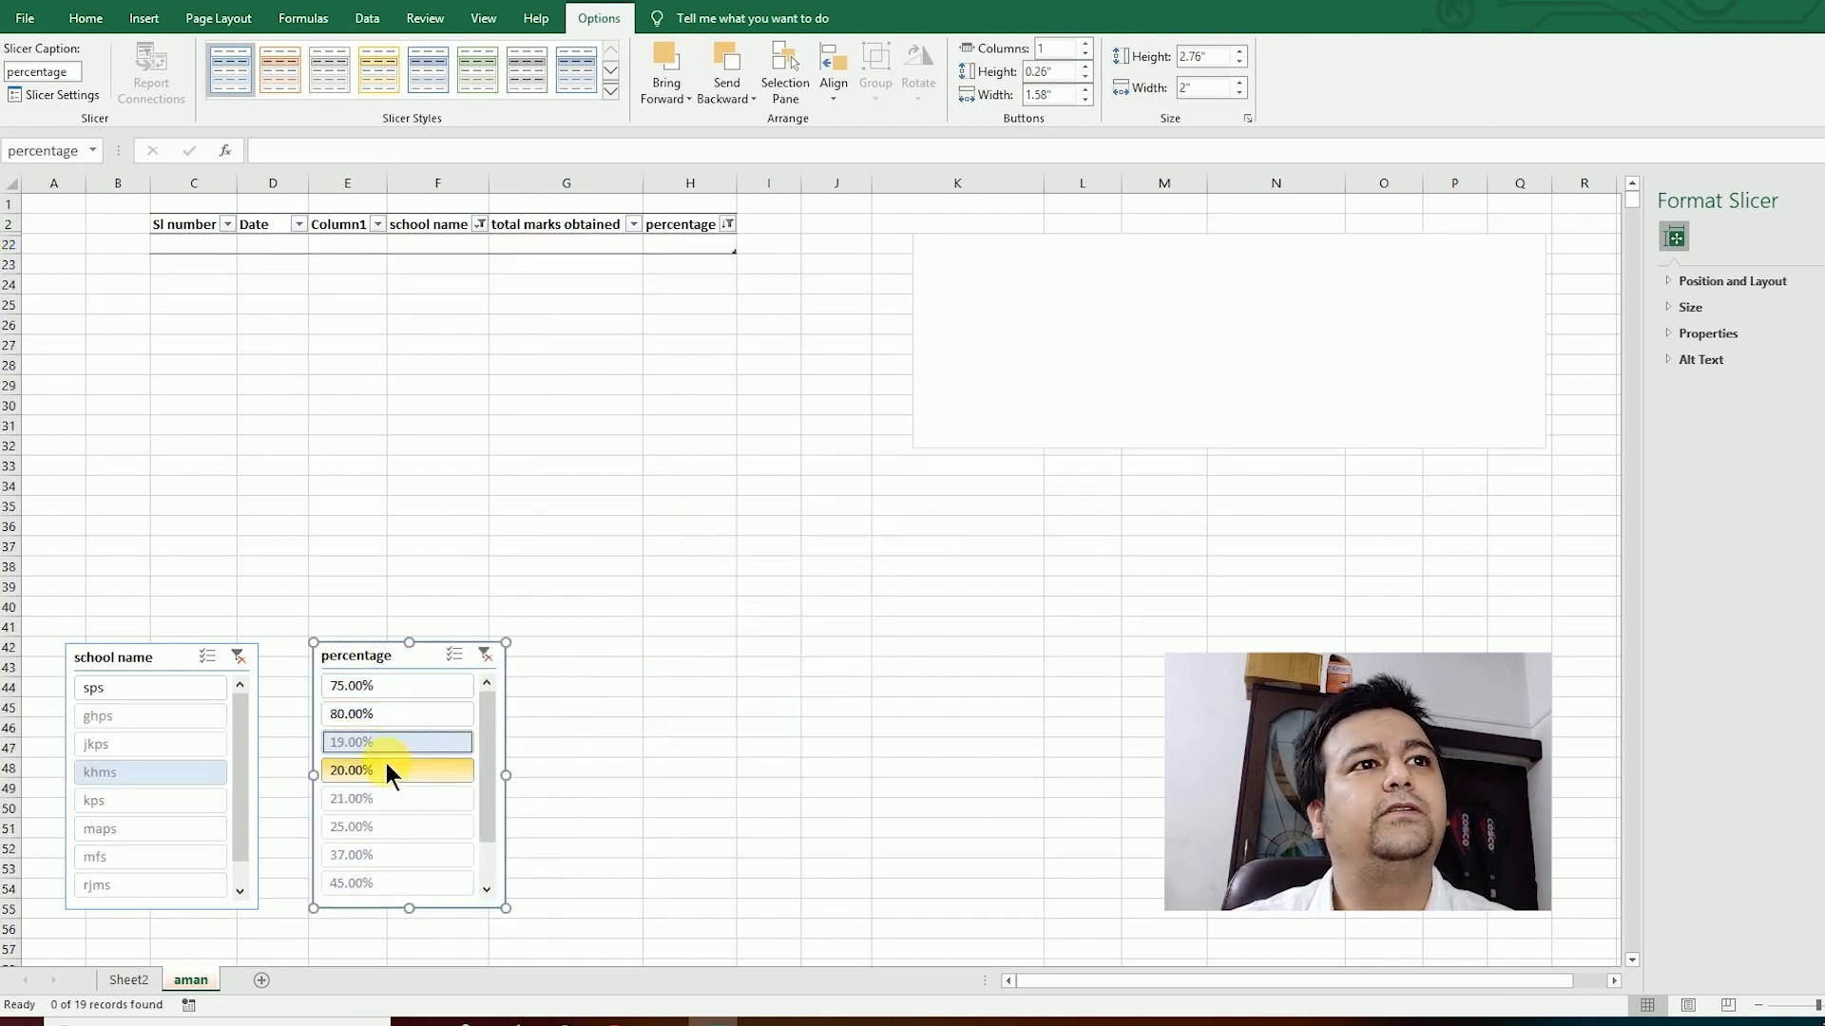
left_click(145, 747)
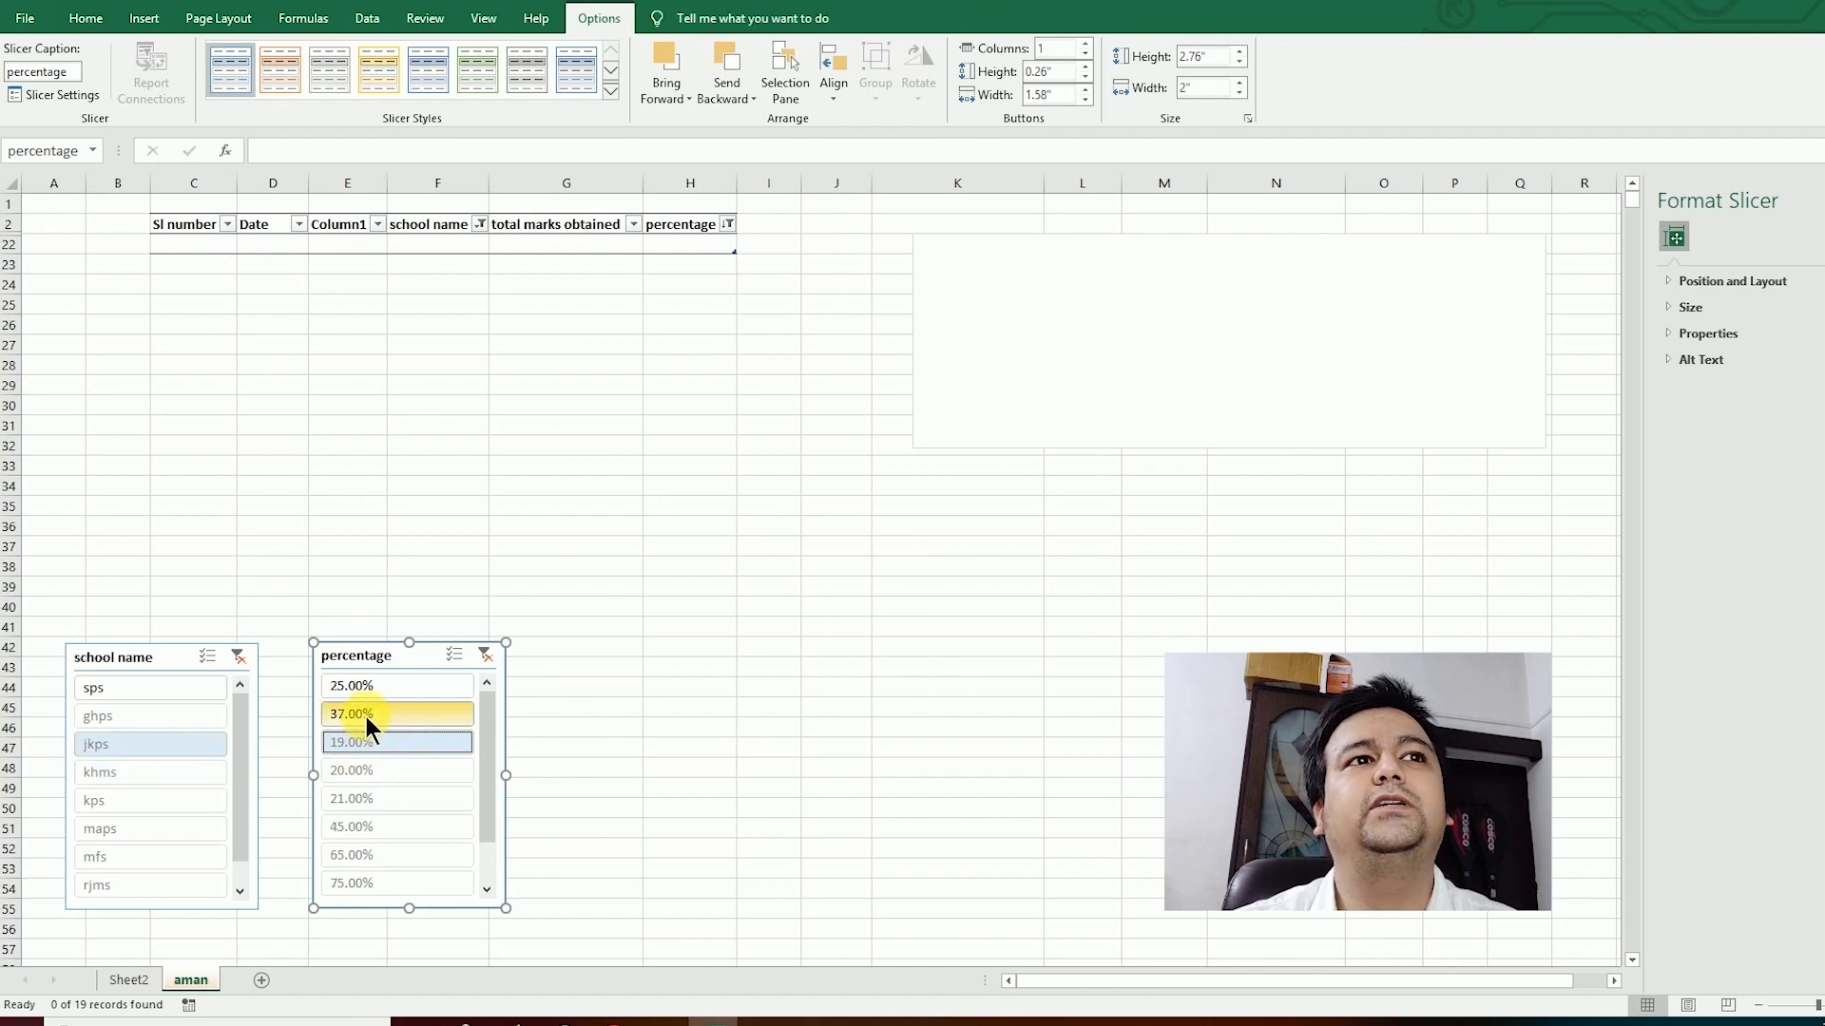
left_click(365, 716)
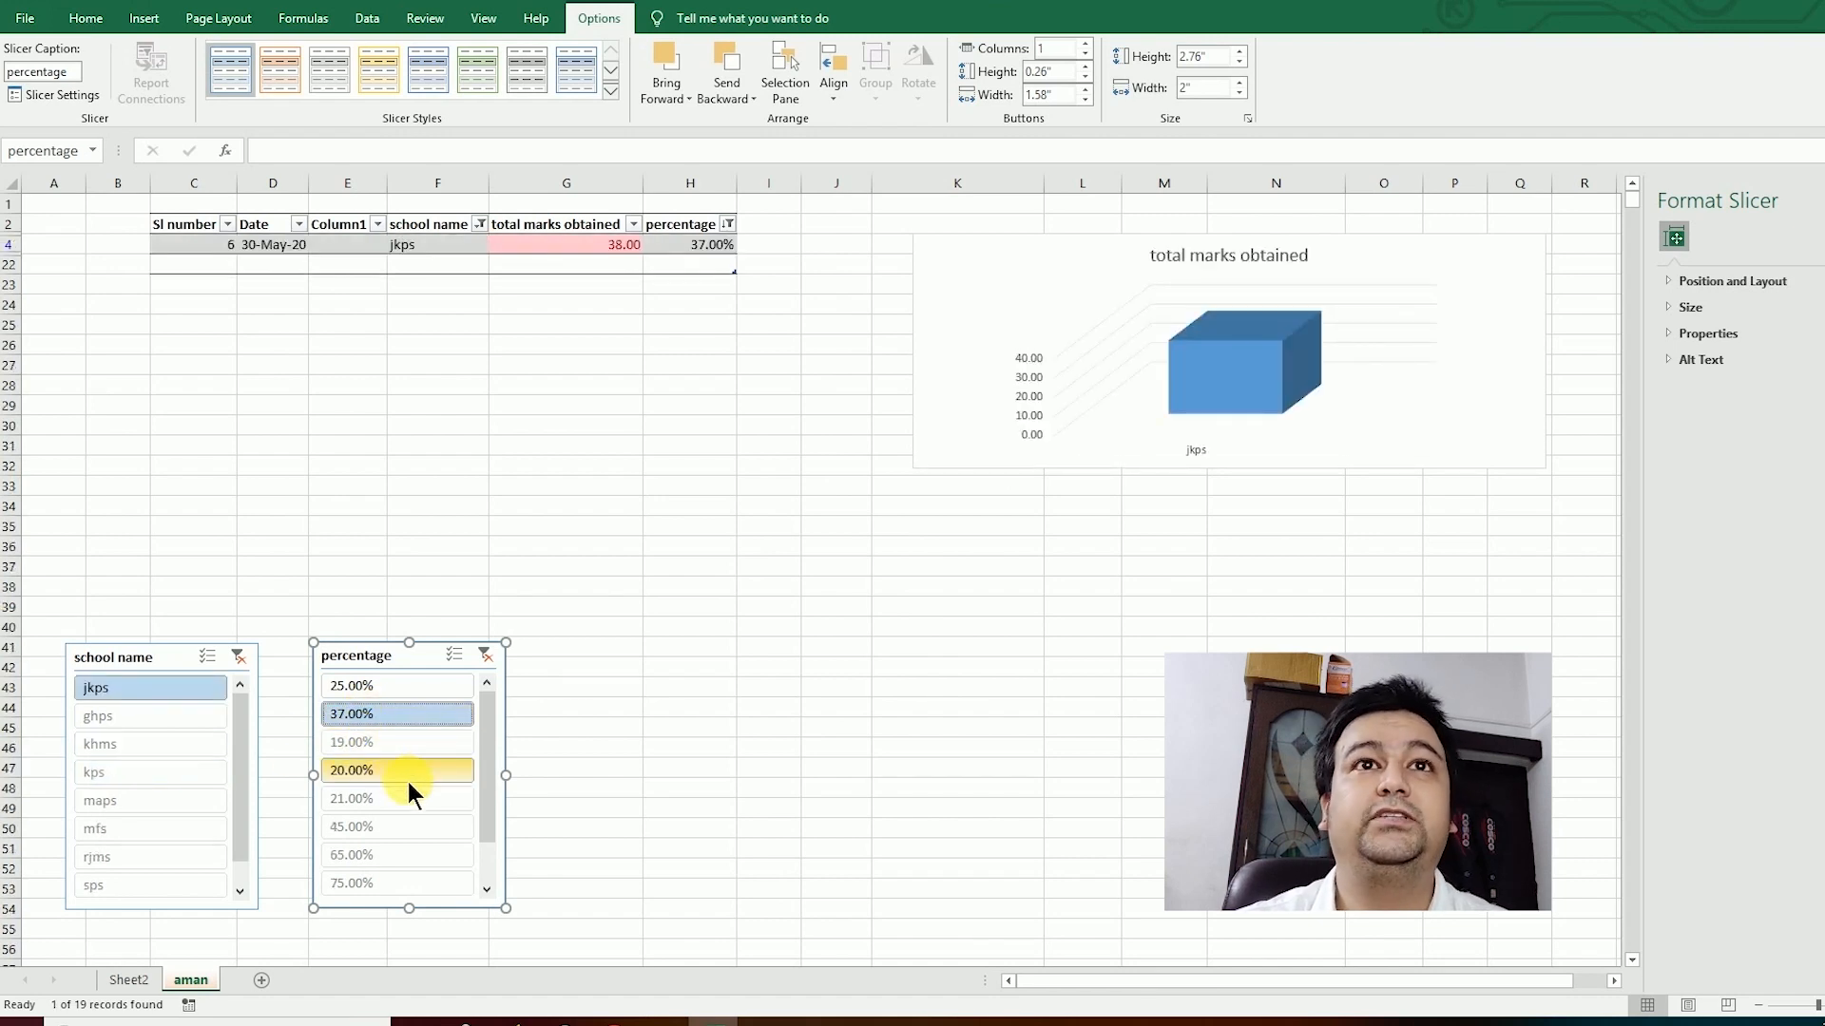
Step: Filter the table with the slicers to percentage 19.00% and school sps
left_click(408, 744)
left_click(668, 768)
left_click(177, 692)
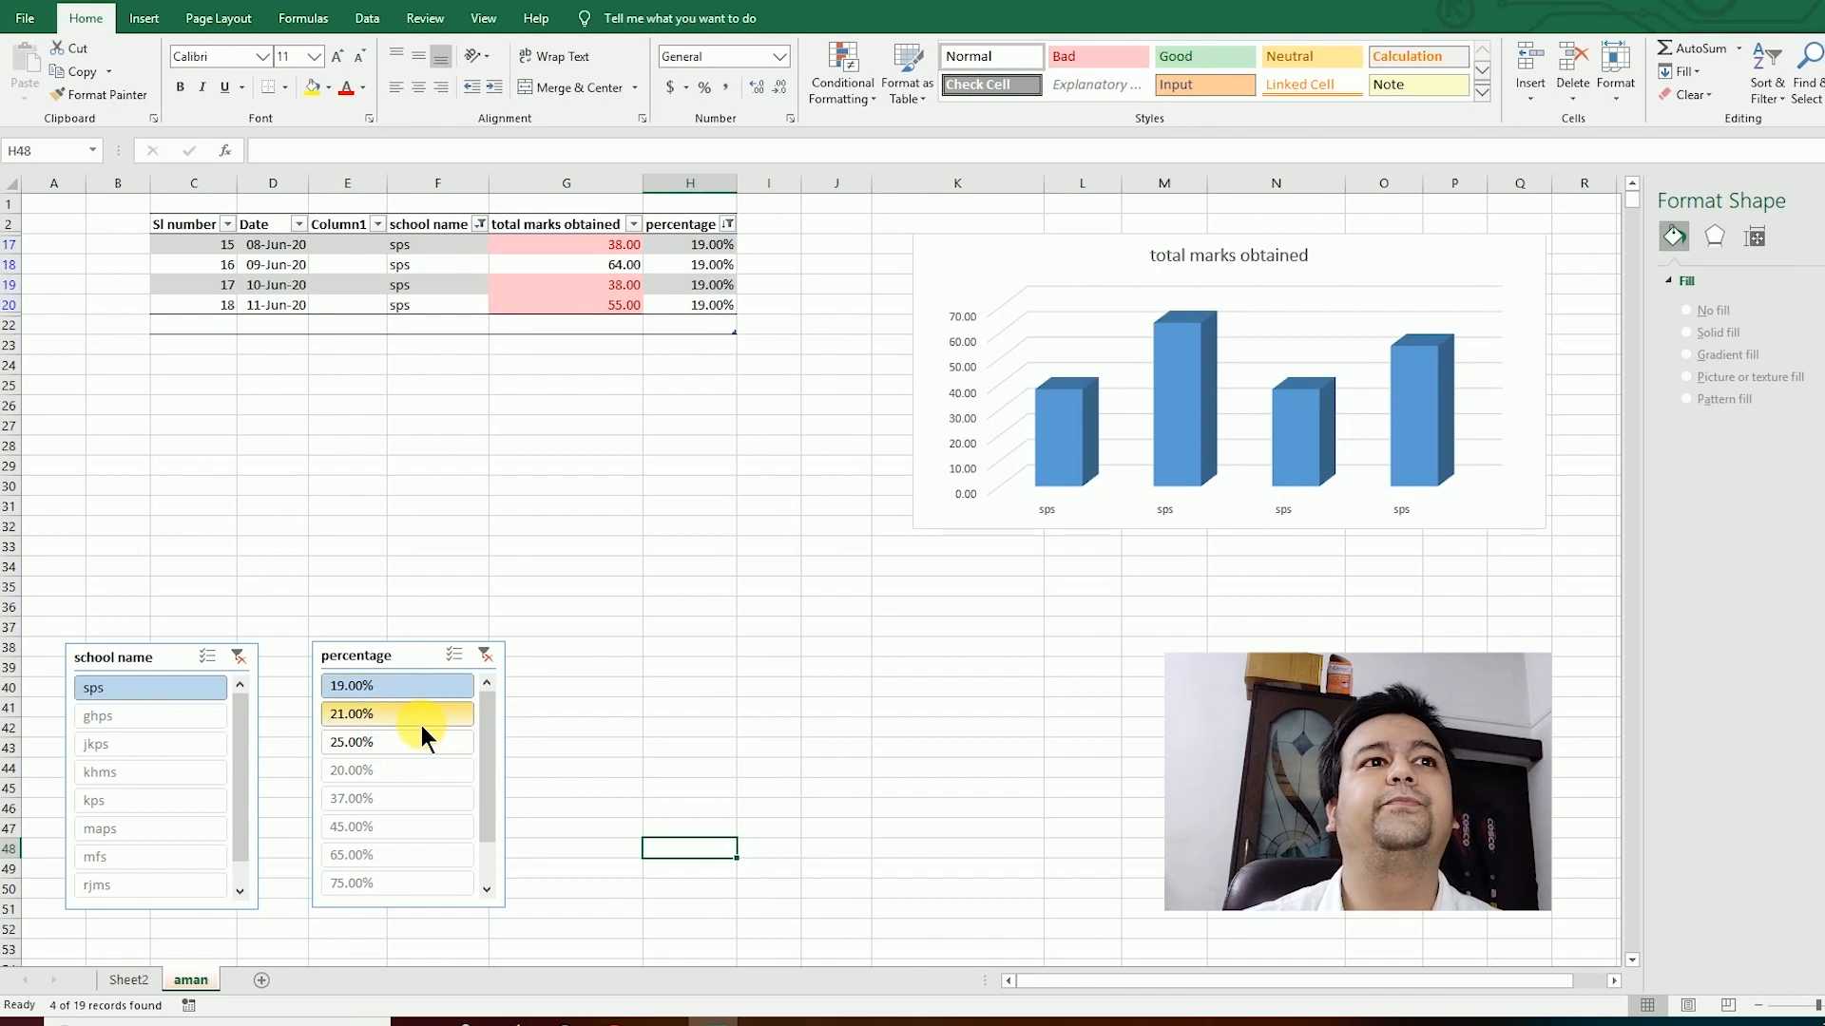
left_click(697, 690)
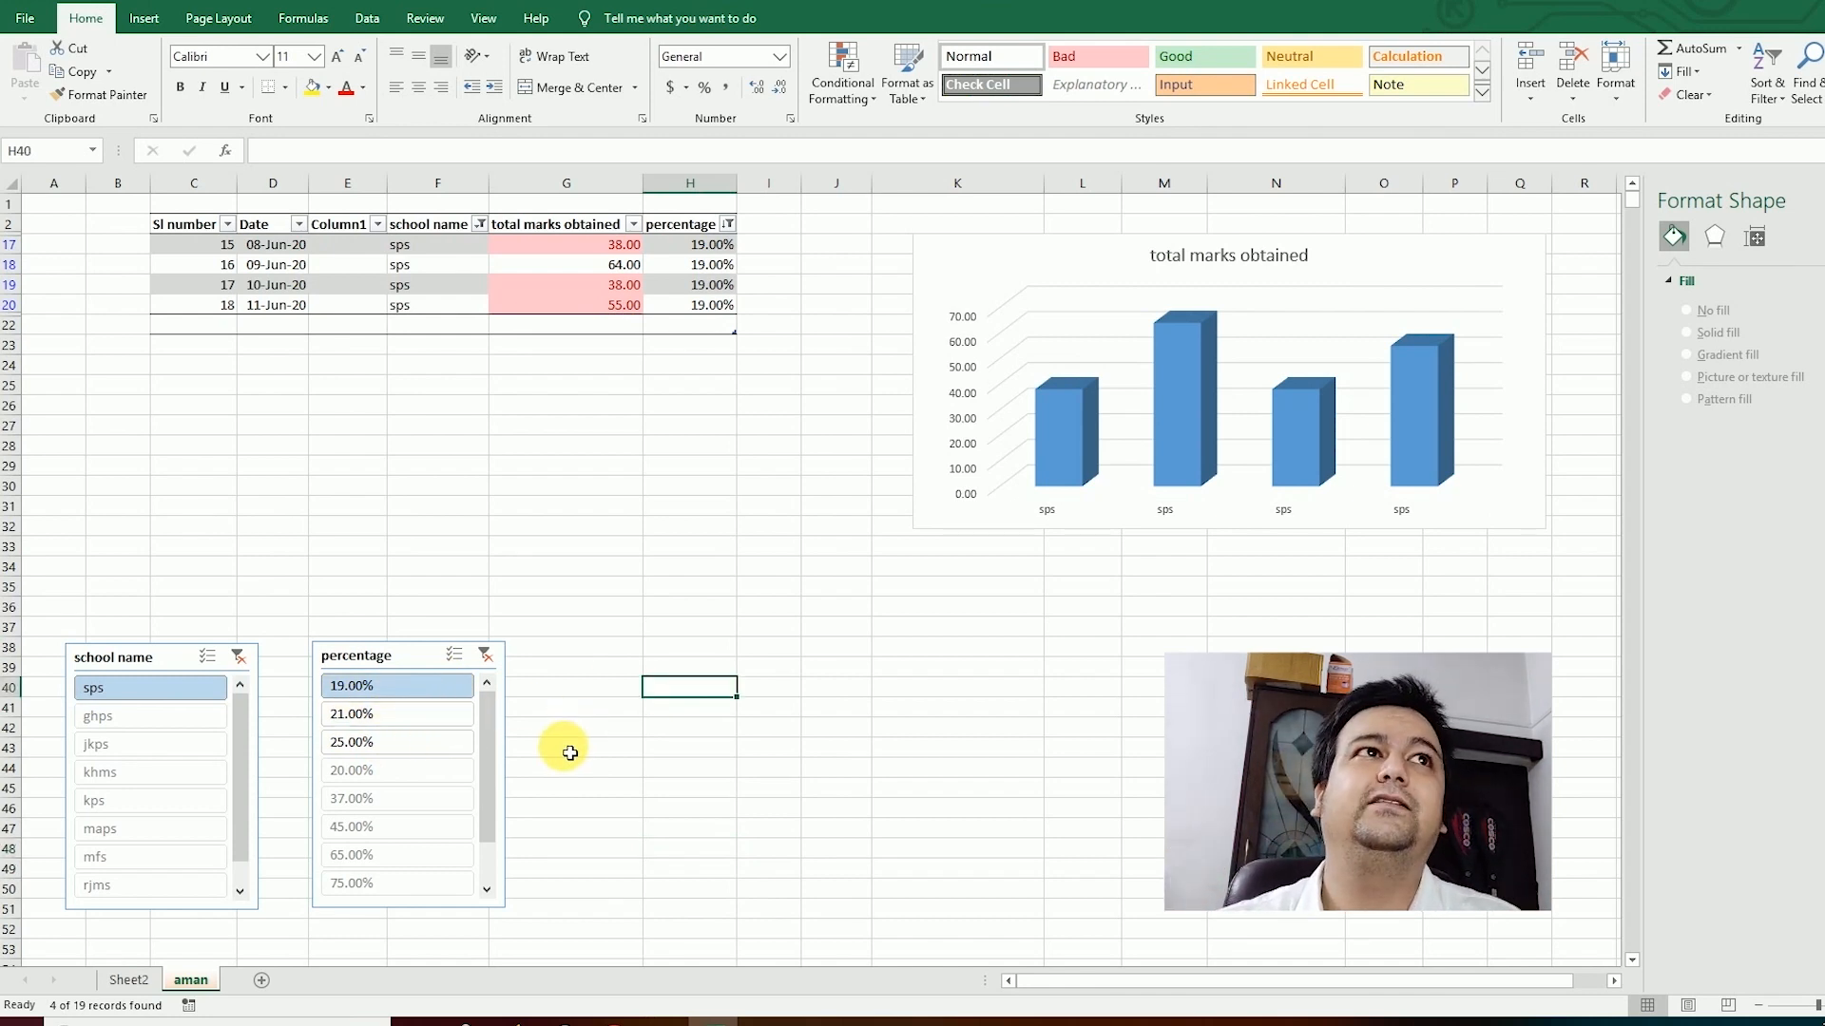
Step: Delete the percentage slicer and the school name slicer
left_click(143, 19)
left_click(385, 665)
key("Delete")
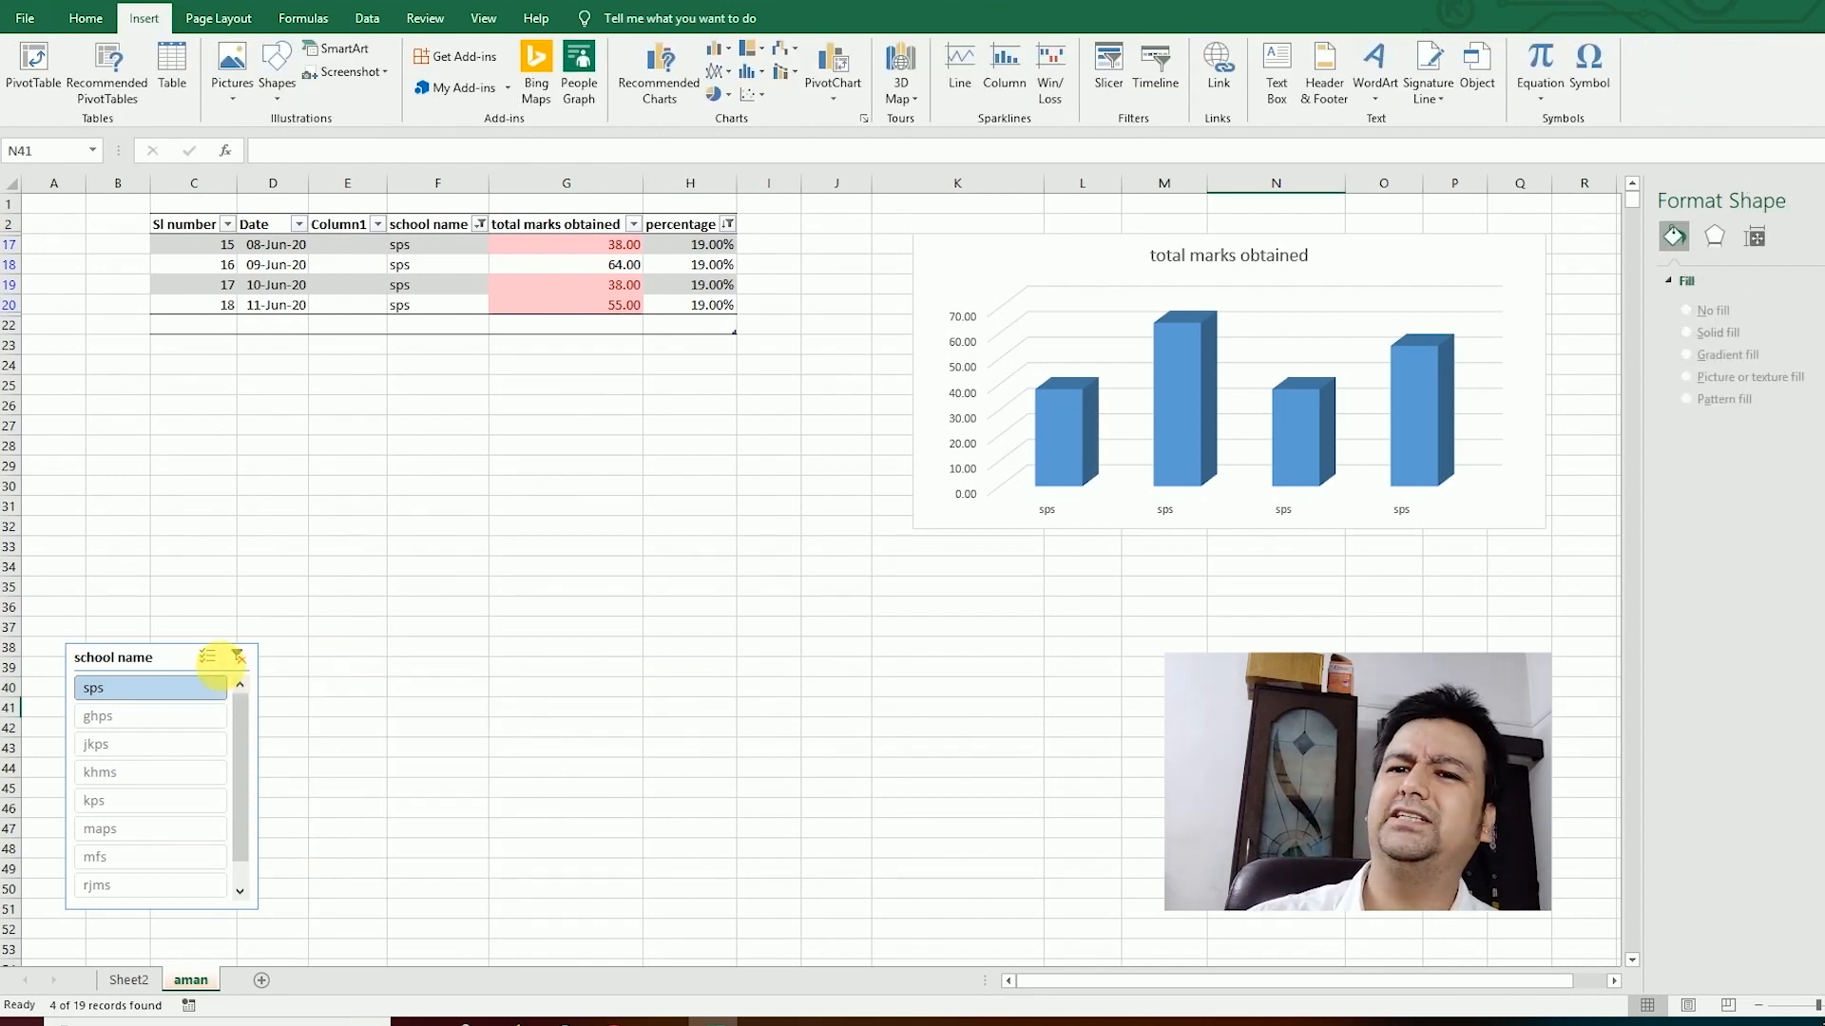
left_click(173, 670)
key("Delete")
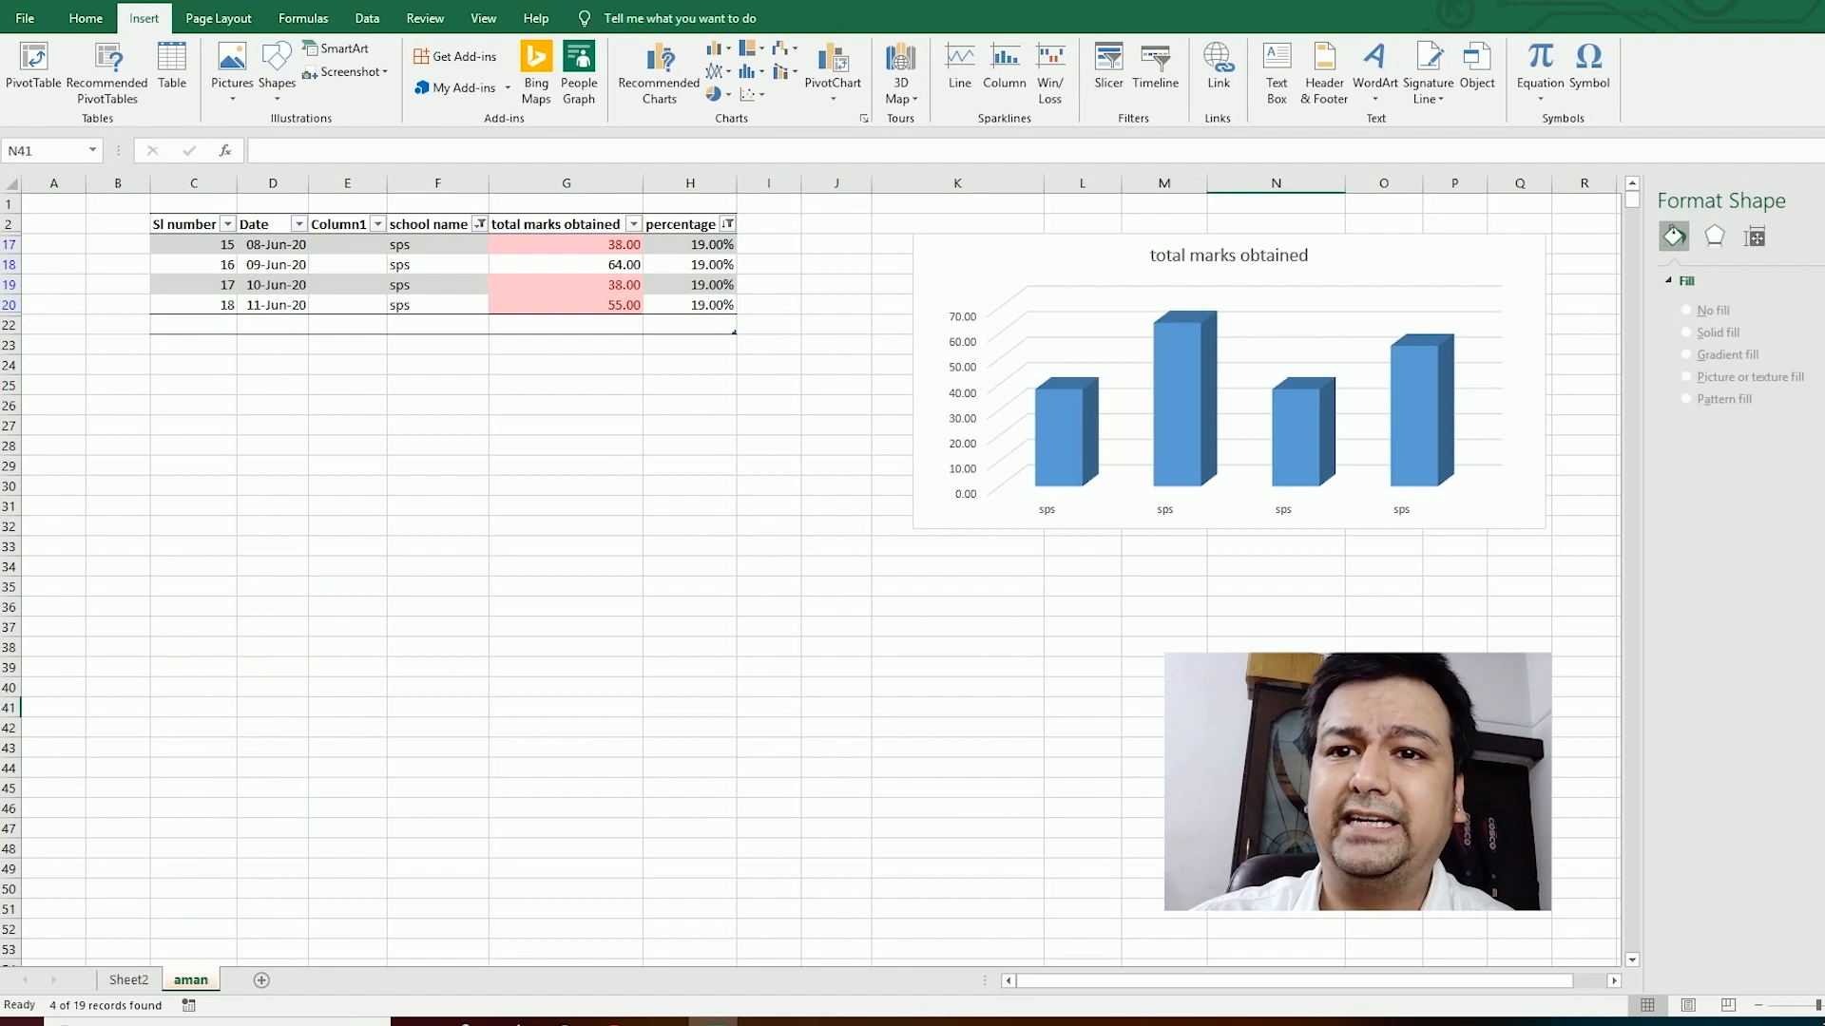
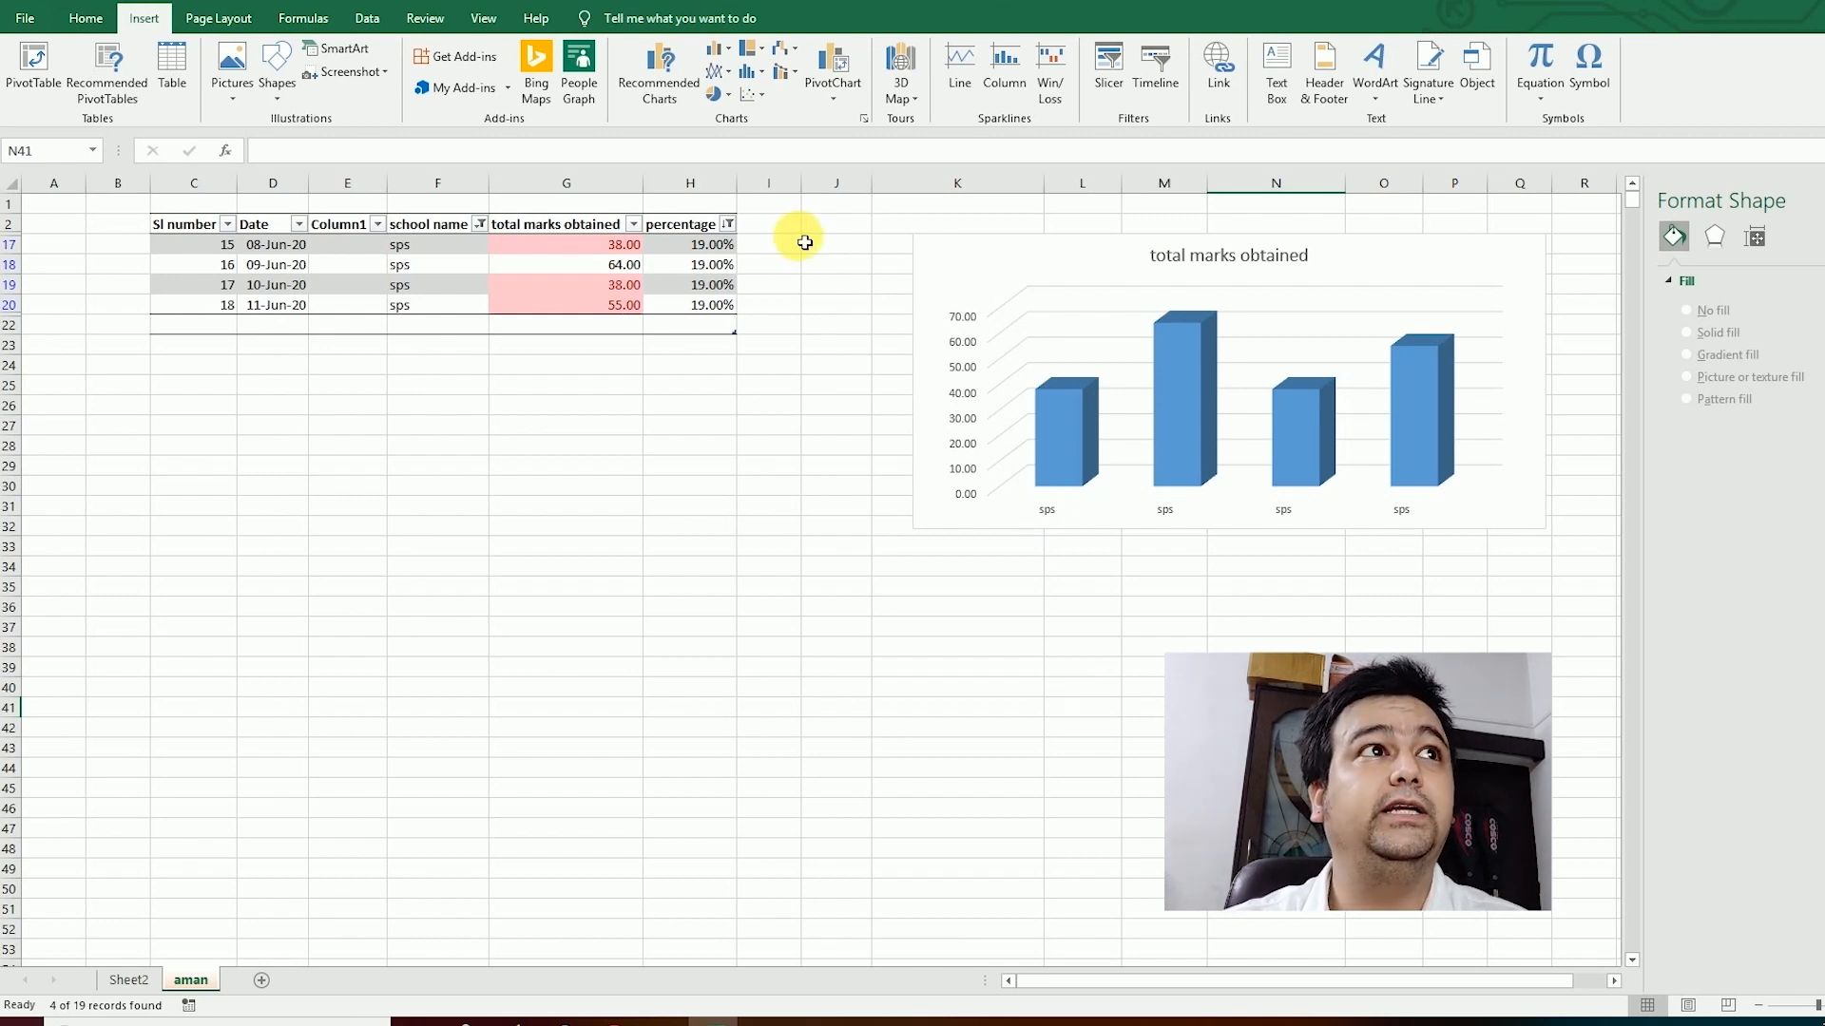
Step: Delete the total marks obtained chart and clear the table's percentage and school name filters
left_click(1029, 262)
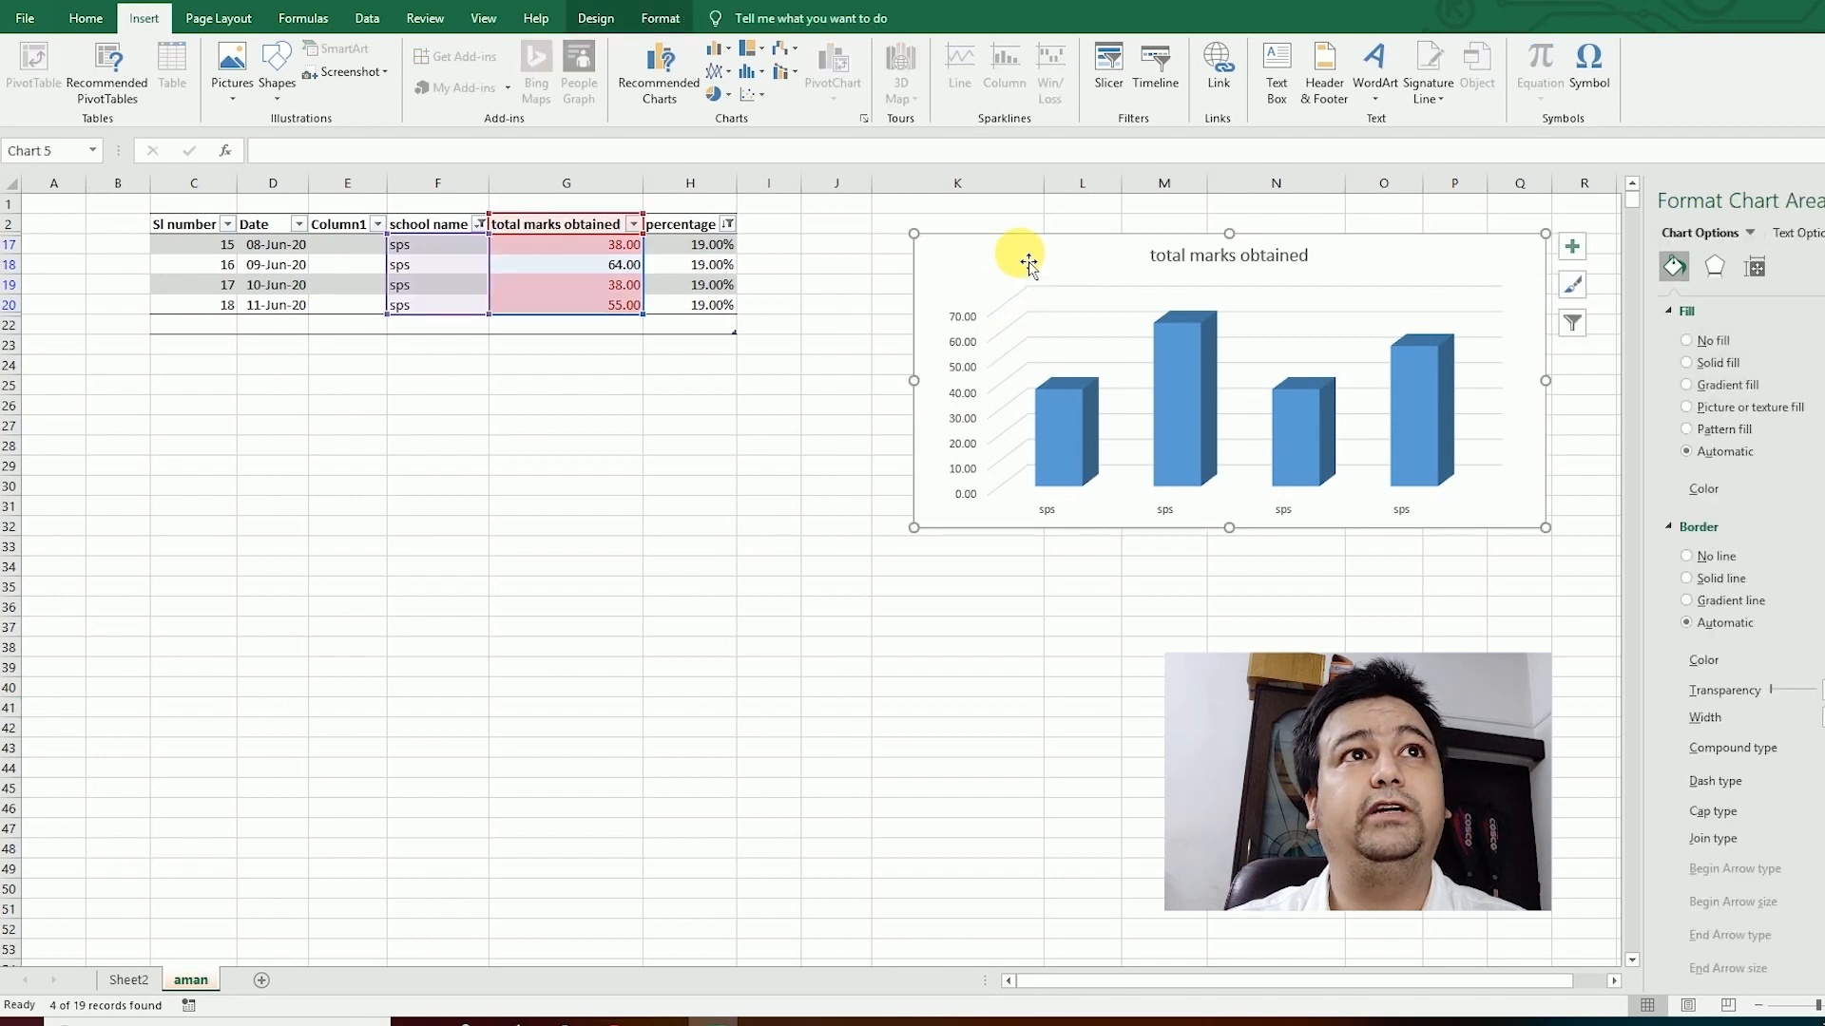
key("Delete")
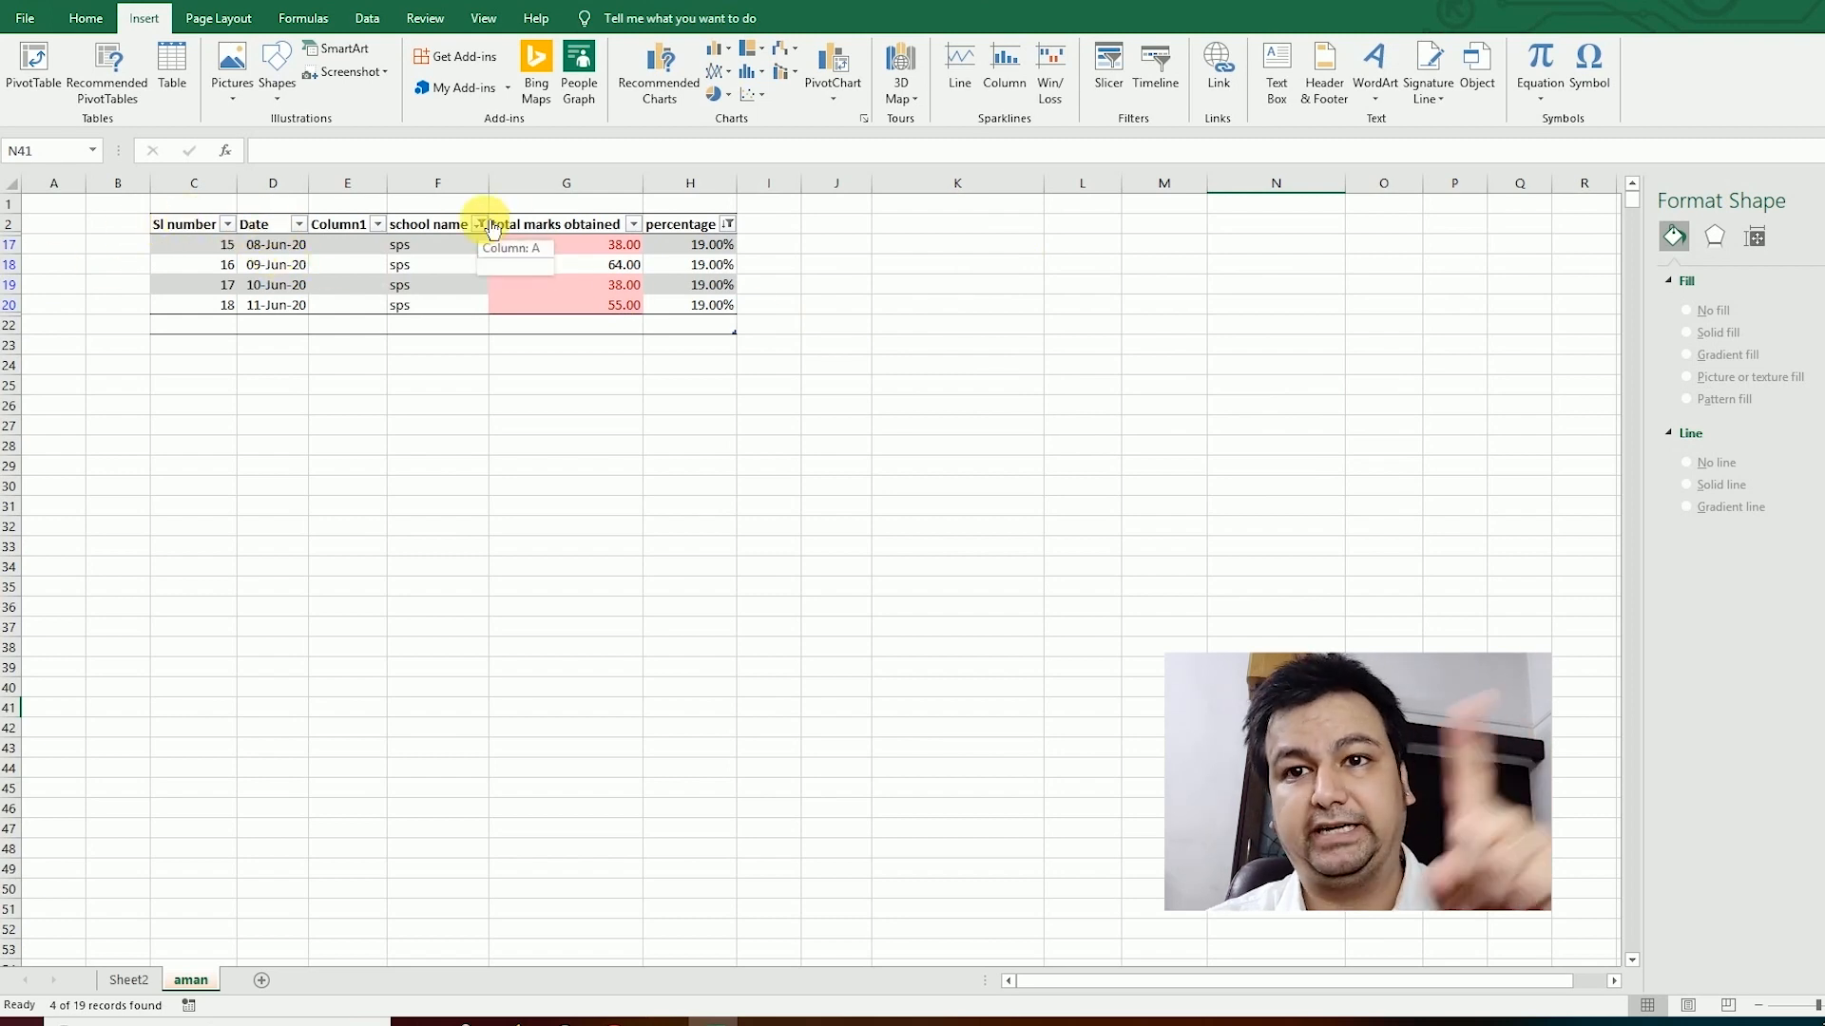
left_click(728, 225)
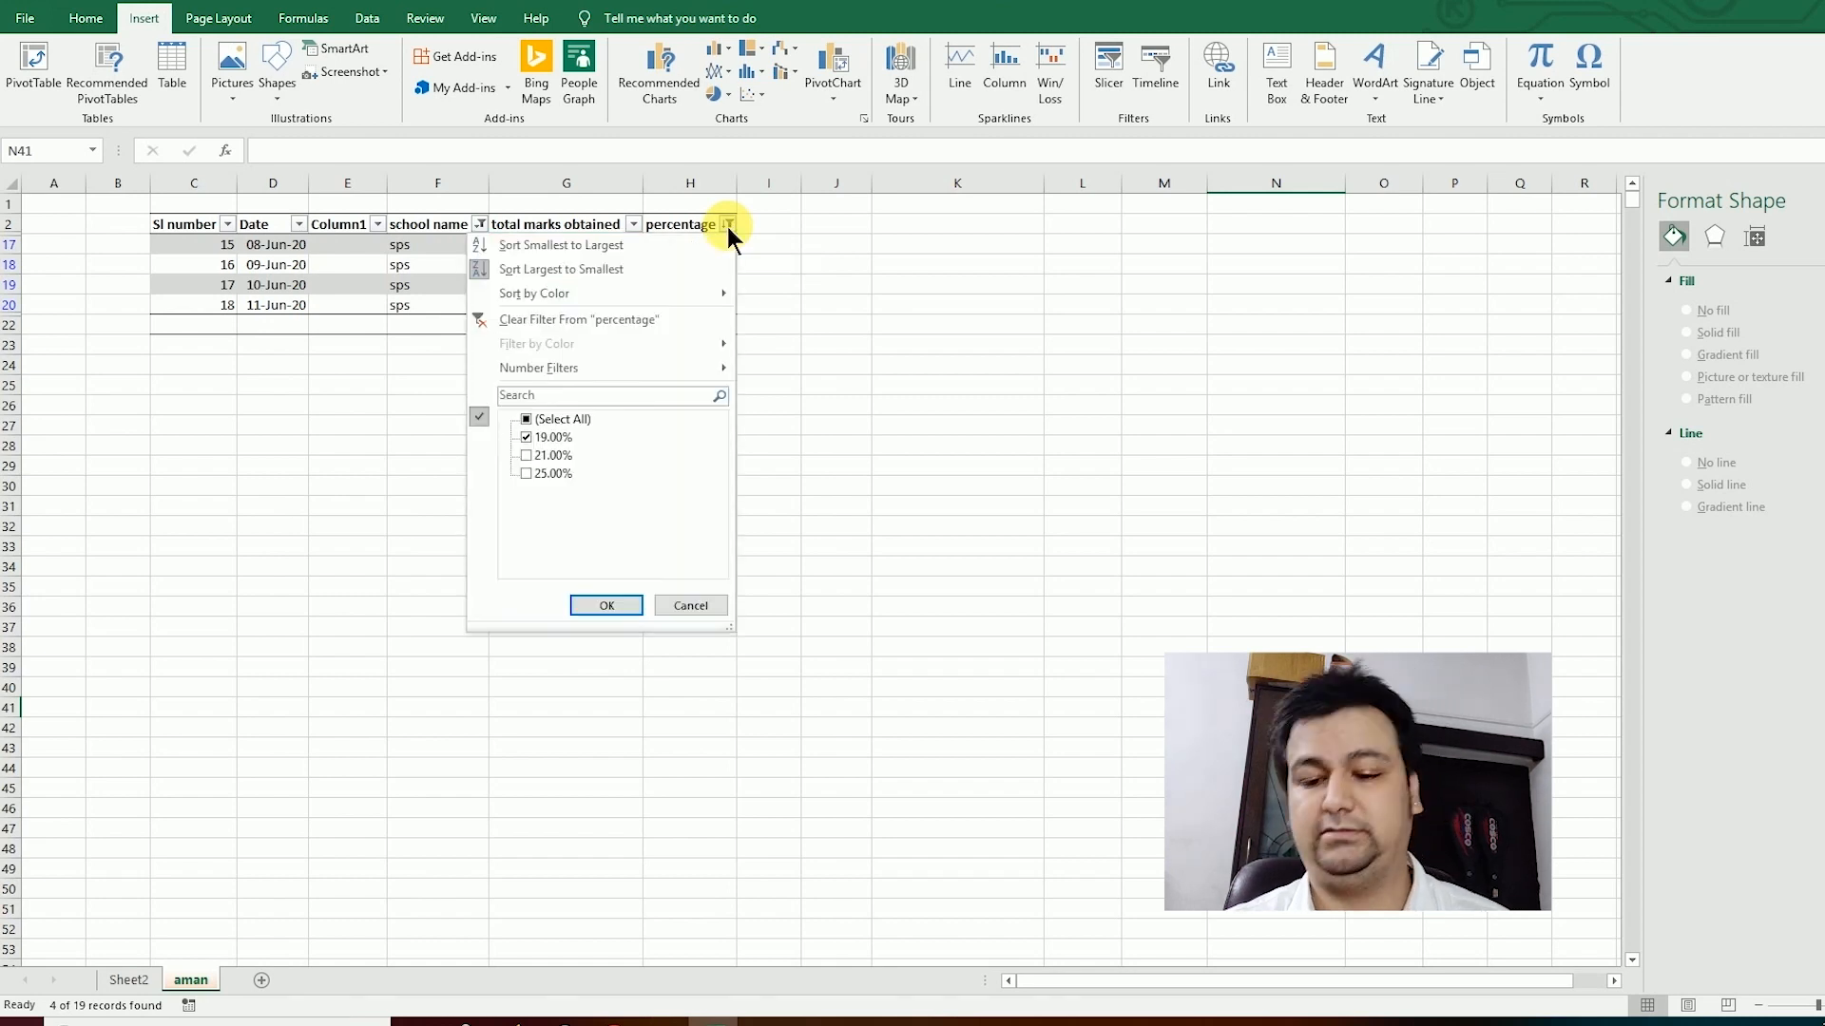
left_click(573, 322)
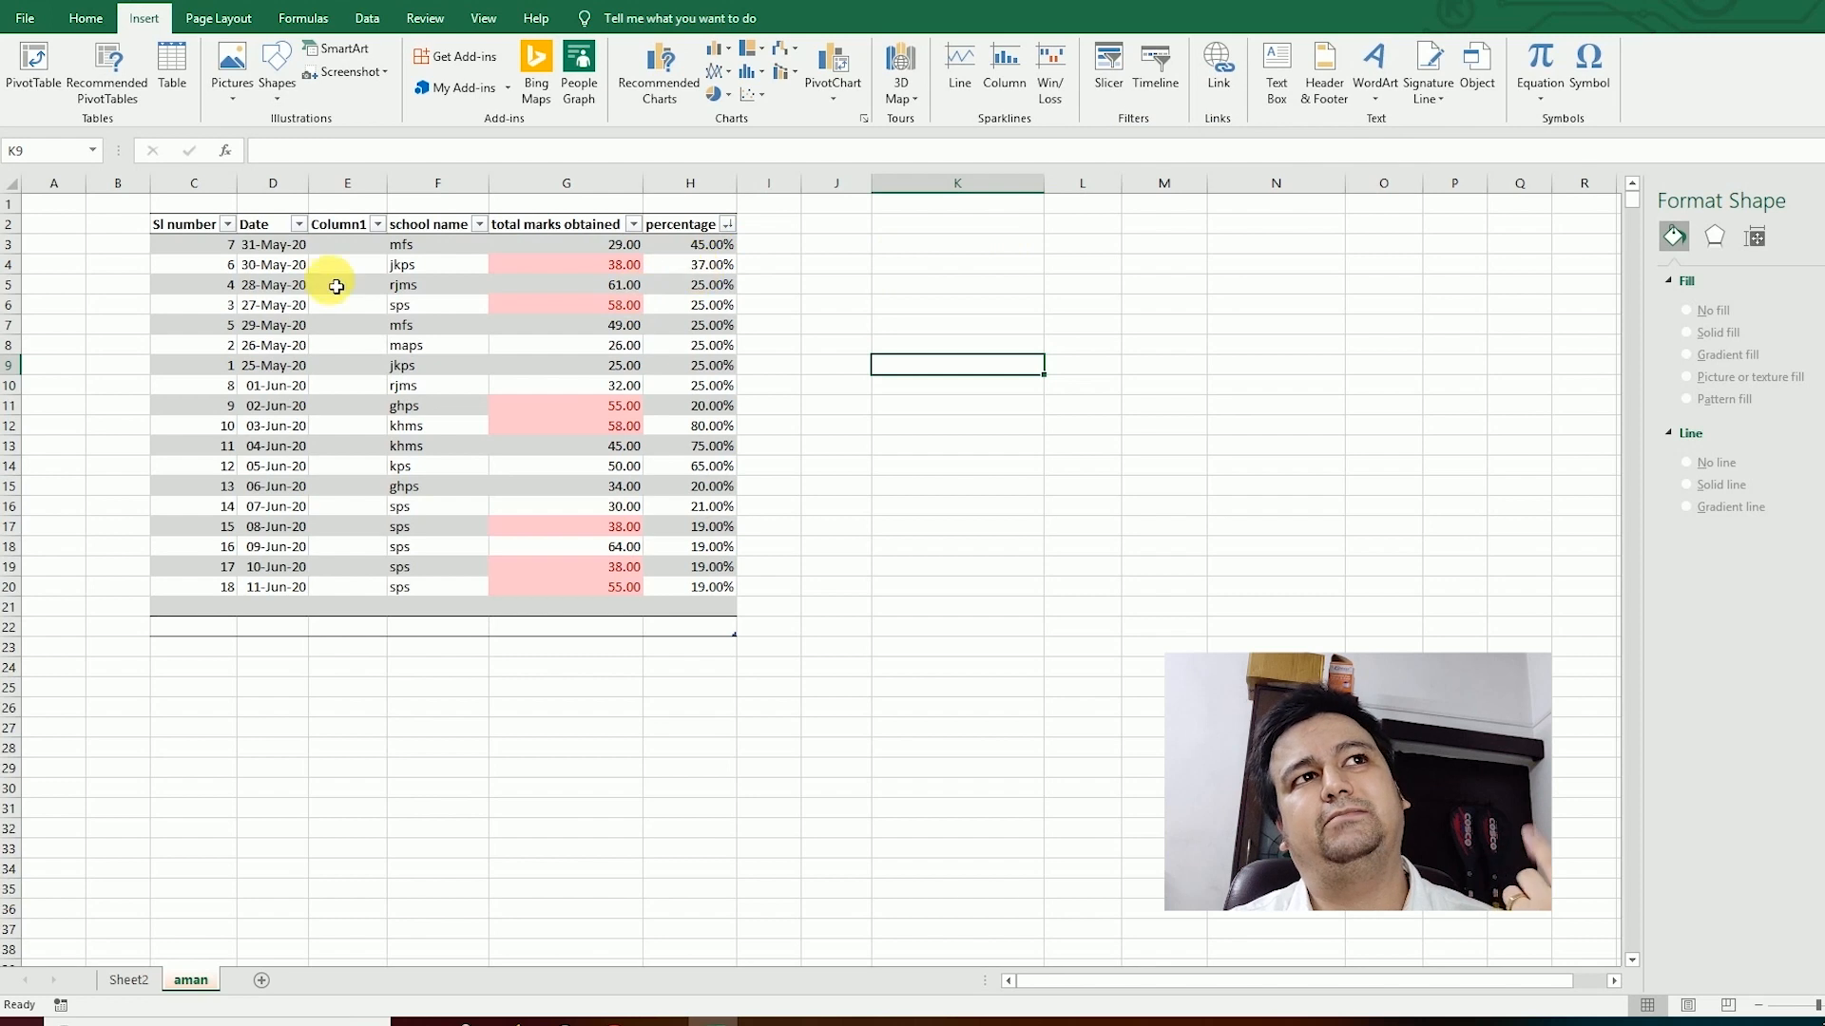
Step: Replace the school name in cell F4 with "india"
left_click(423, 267)
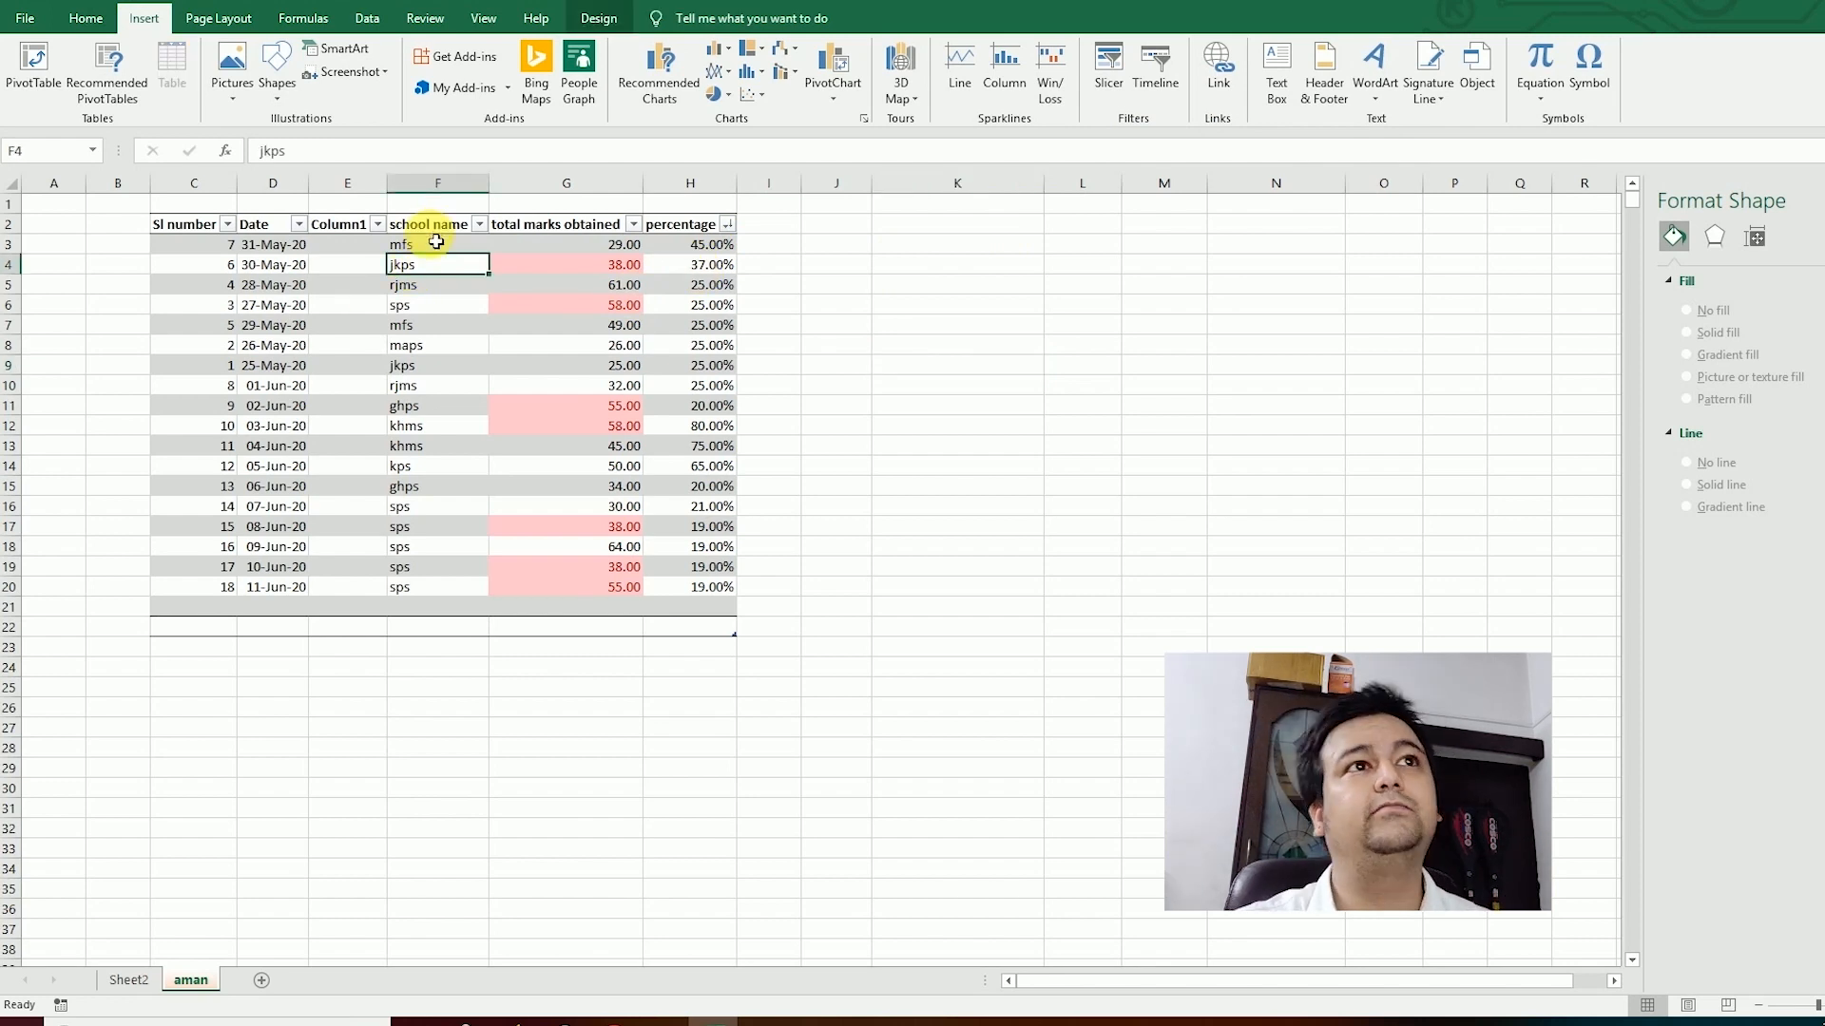
left_click(441, 248)
left_click(454, 268)
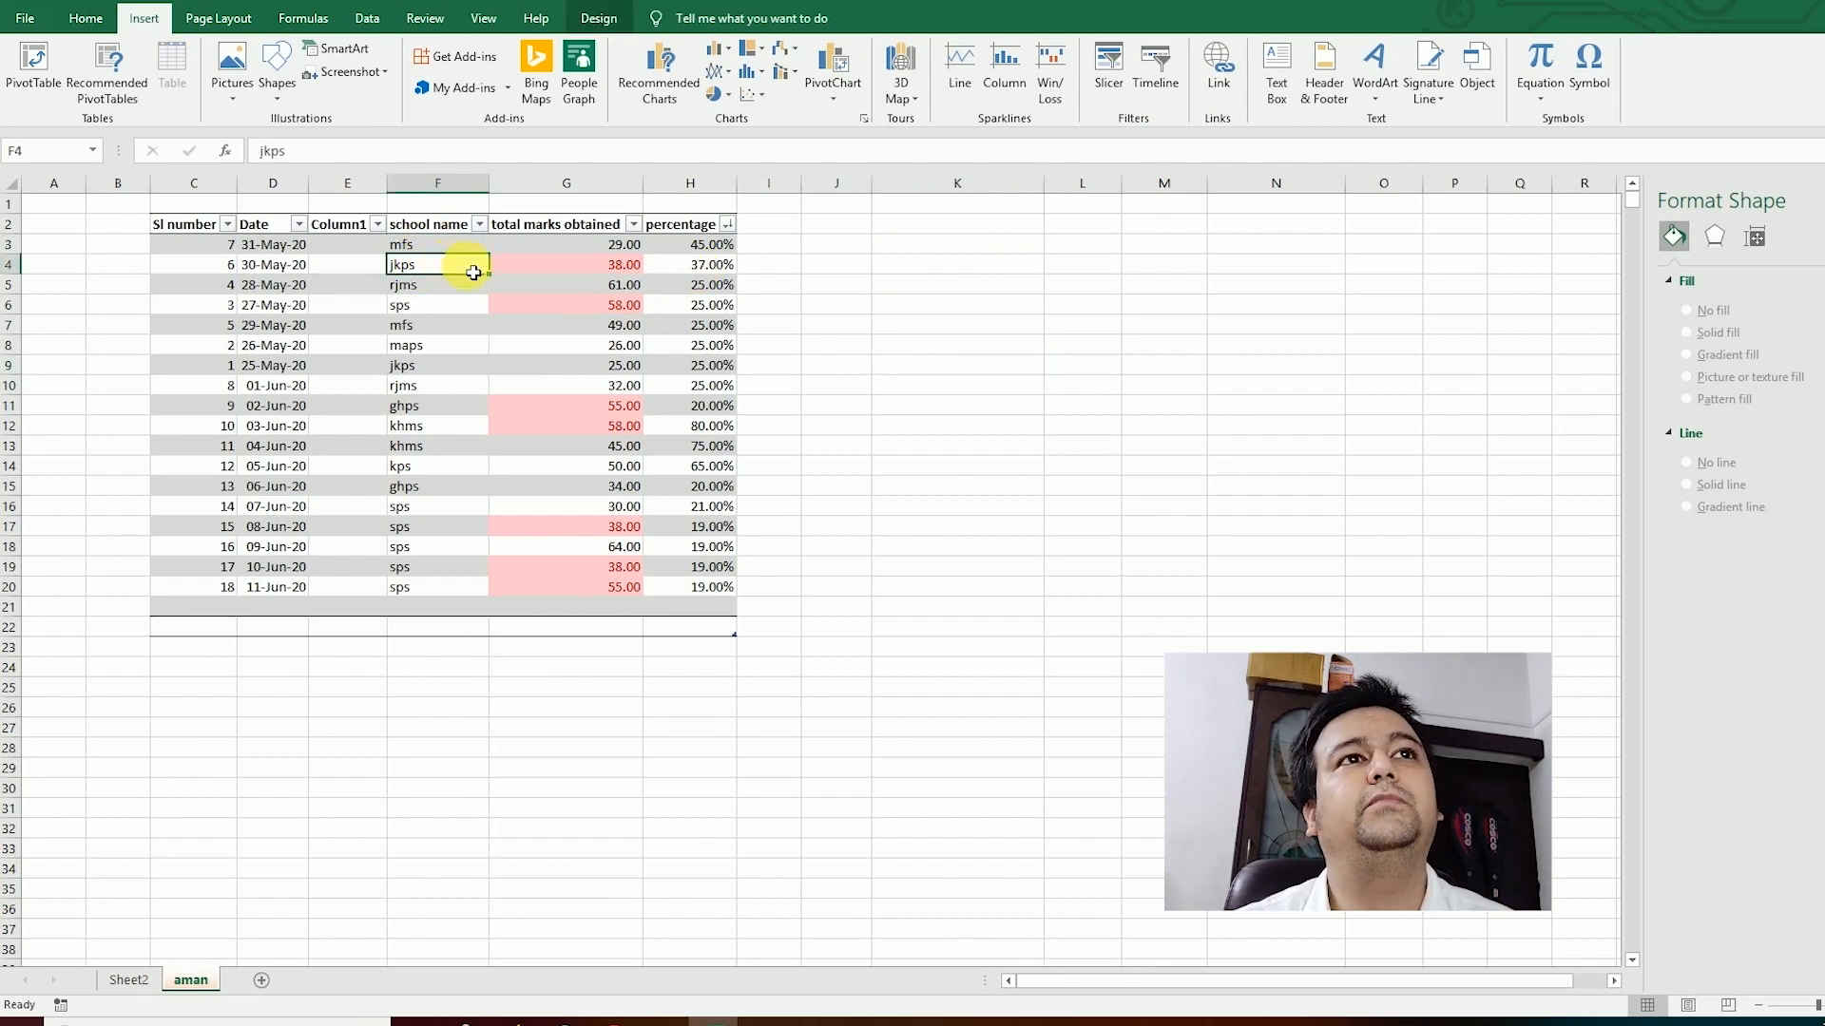
type("india")
key("Return")
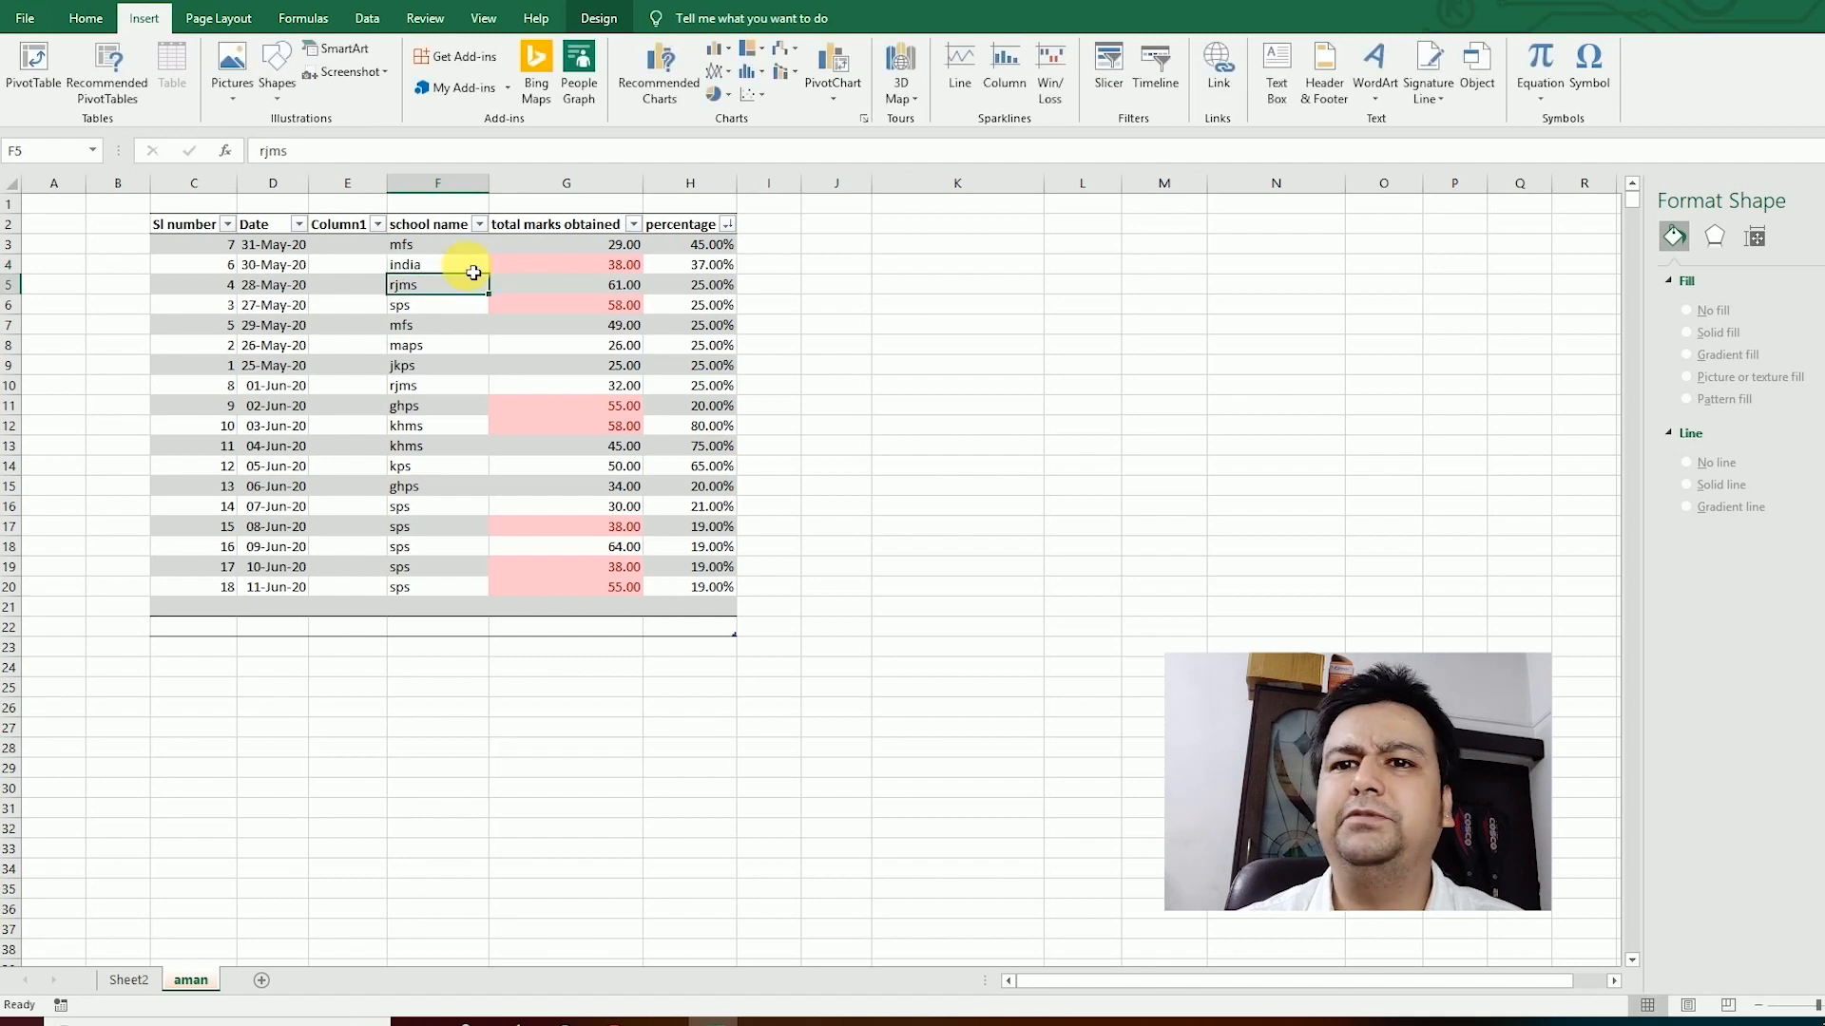
Step: Reselect cell F4, switch to the browser and copy the address of the Worldometer United States coronavirus page
left_click(1031, 377)
left_click(475, 271)
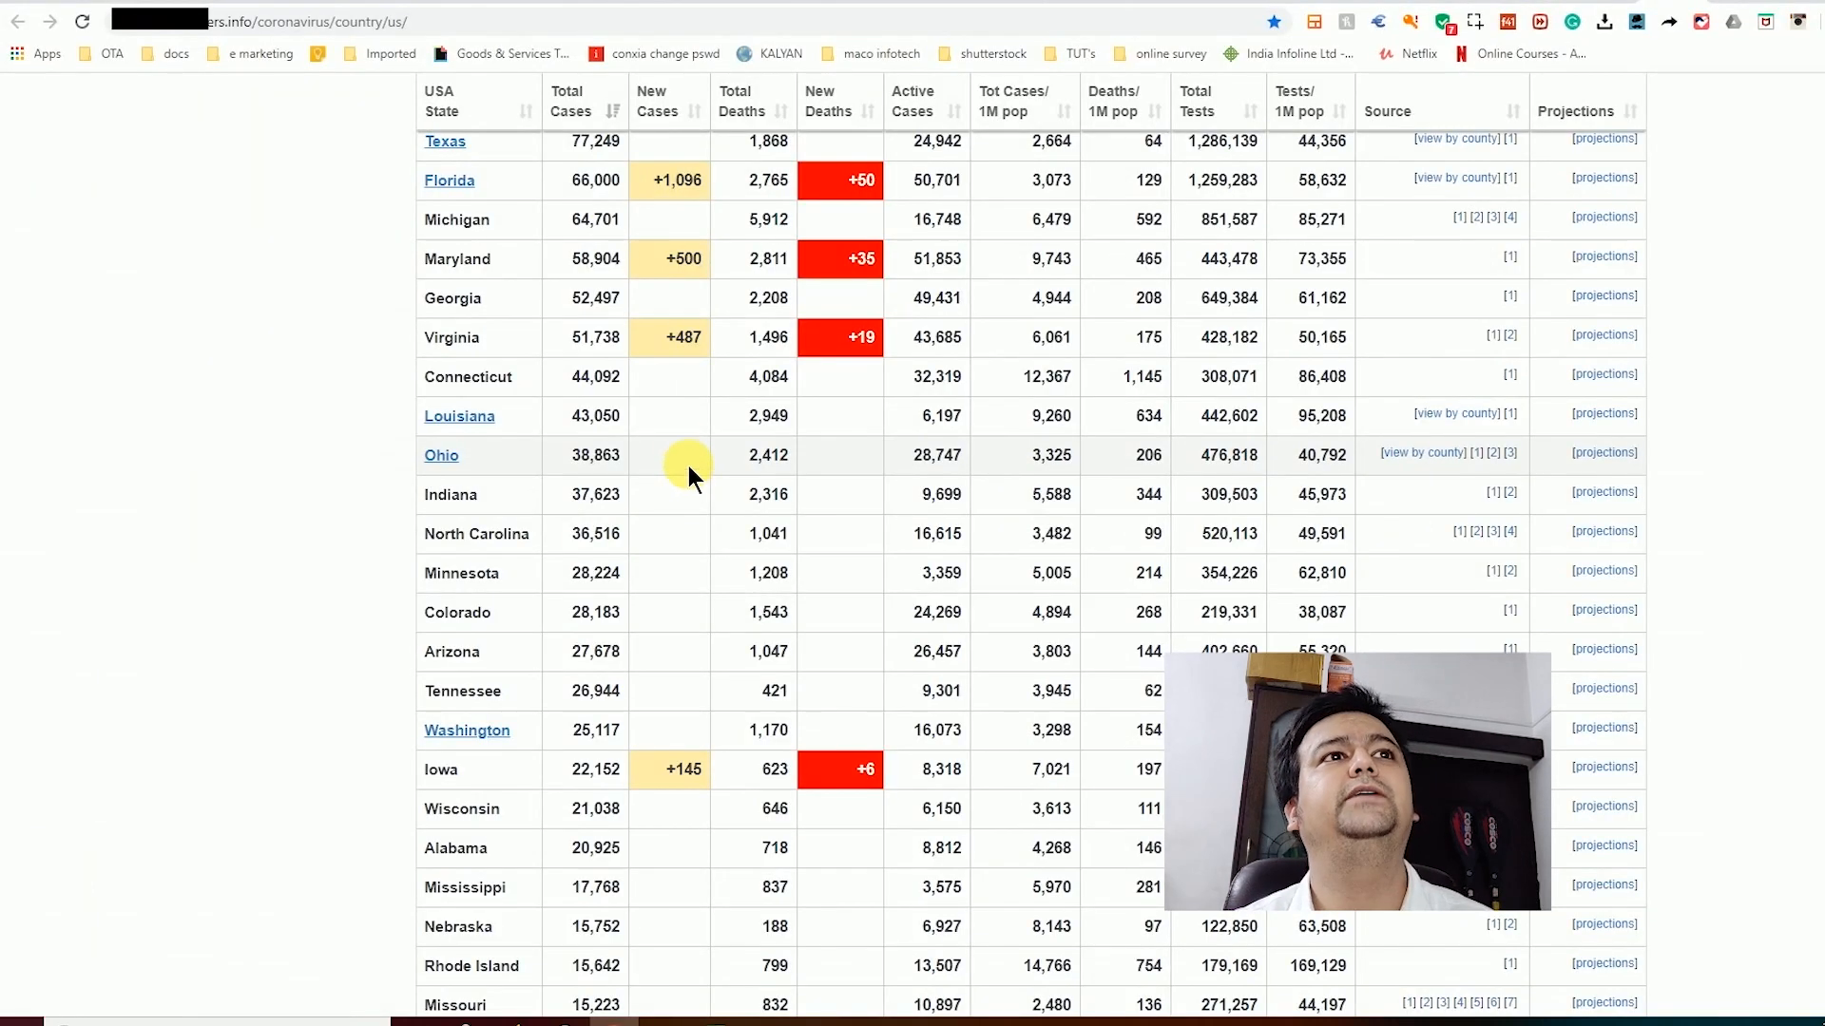
left_click(290, 23)
key("ctrl+c")
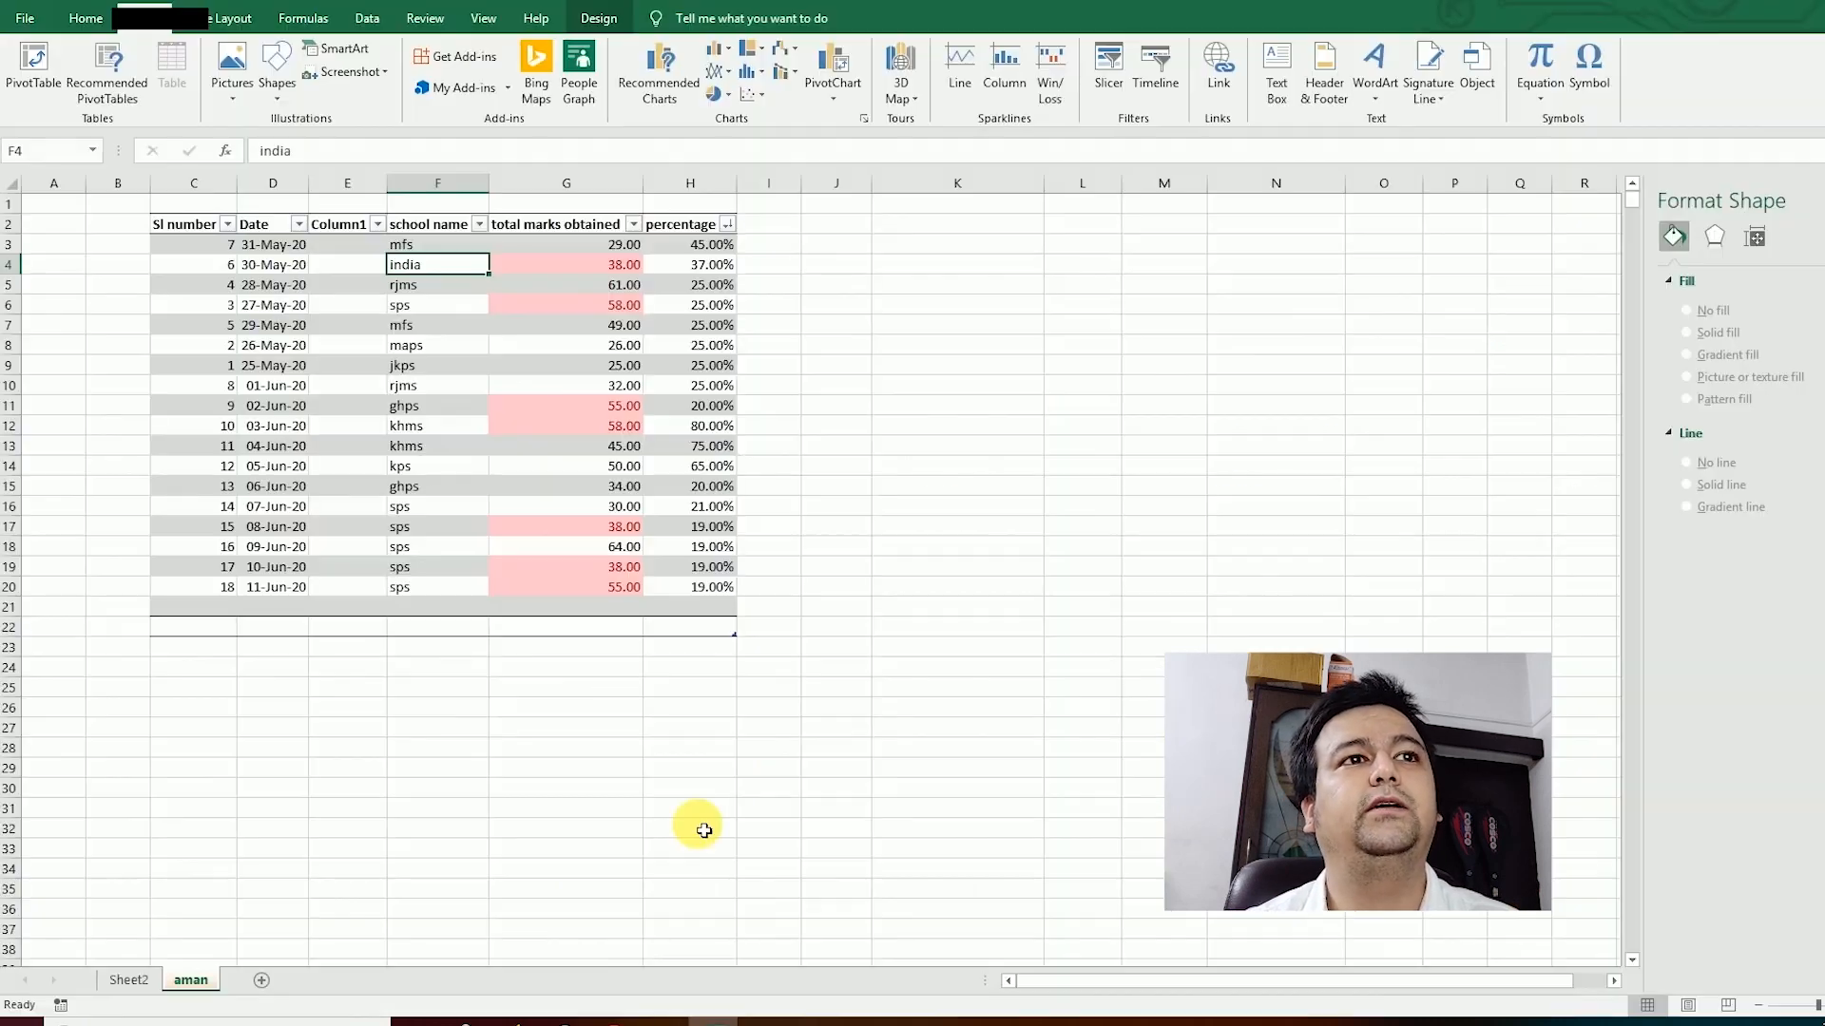
right_click(456, 268)
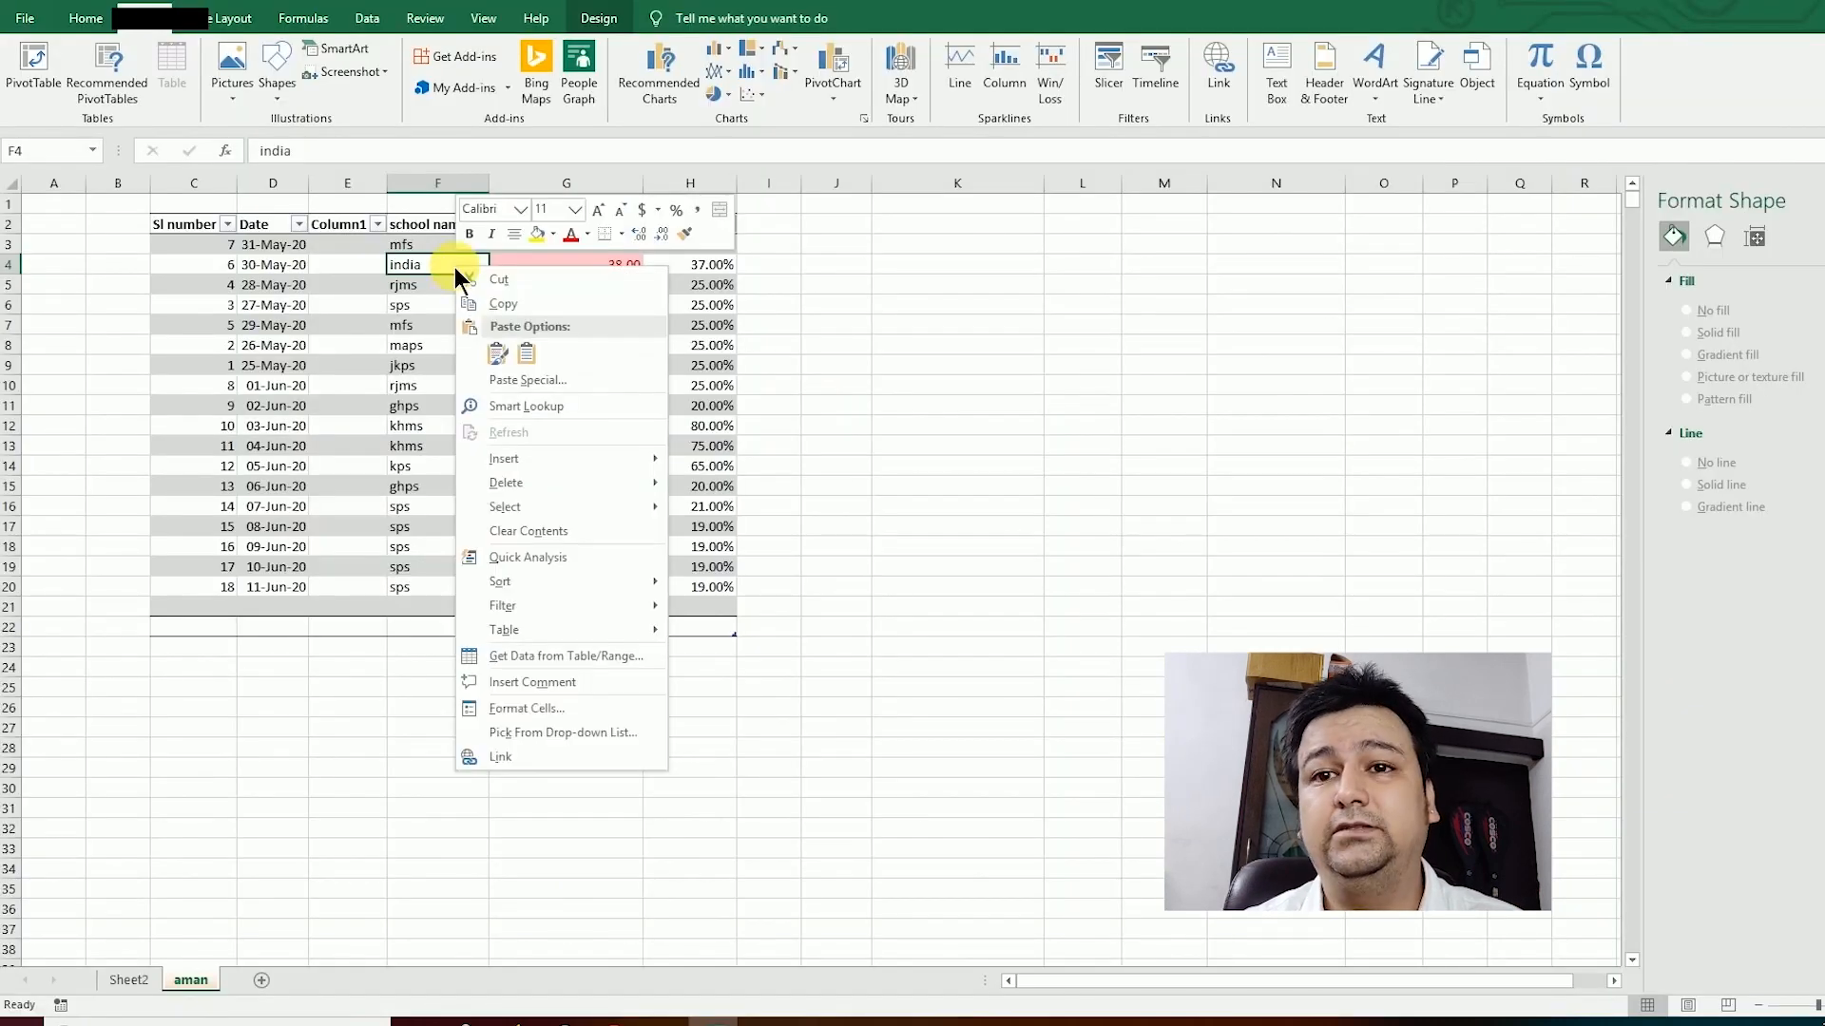
left_click(549, 758)
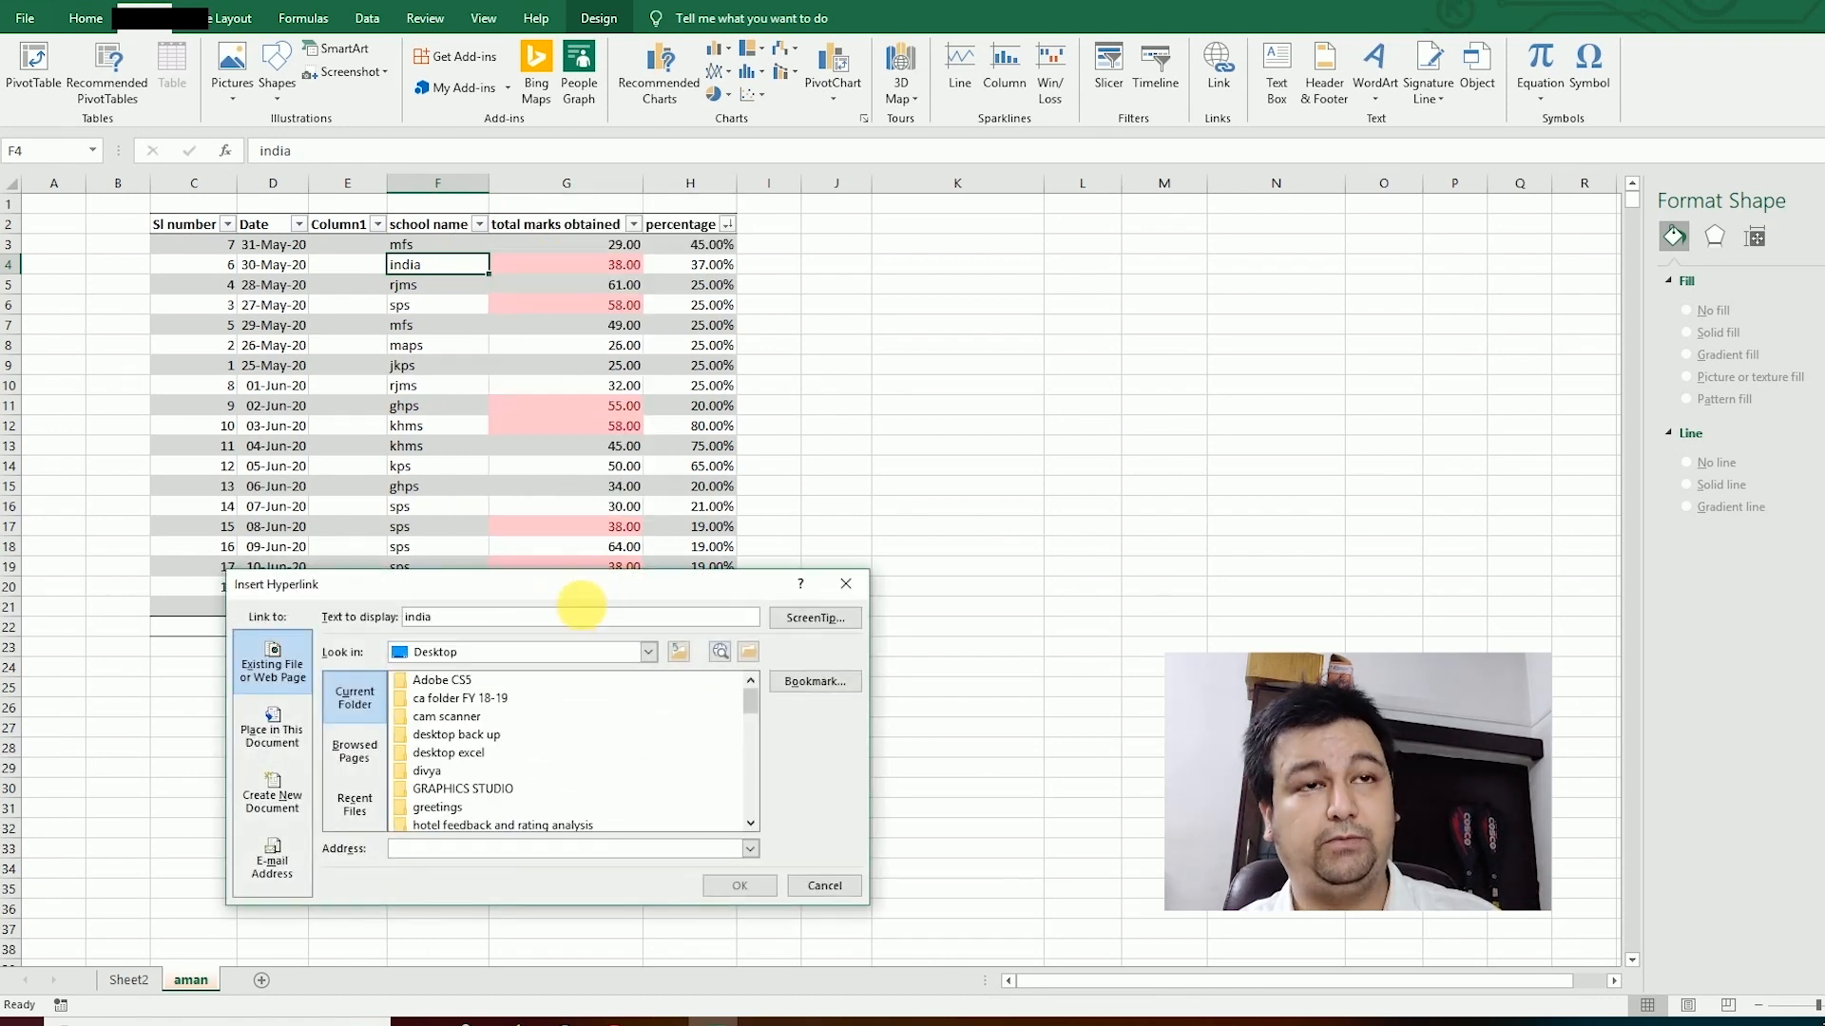
left_click_drag(628, 575, 974, 393)
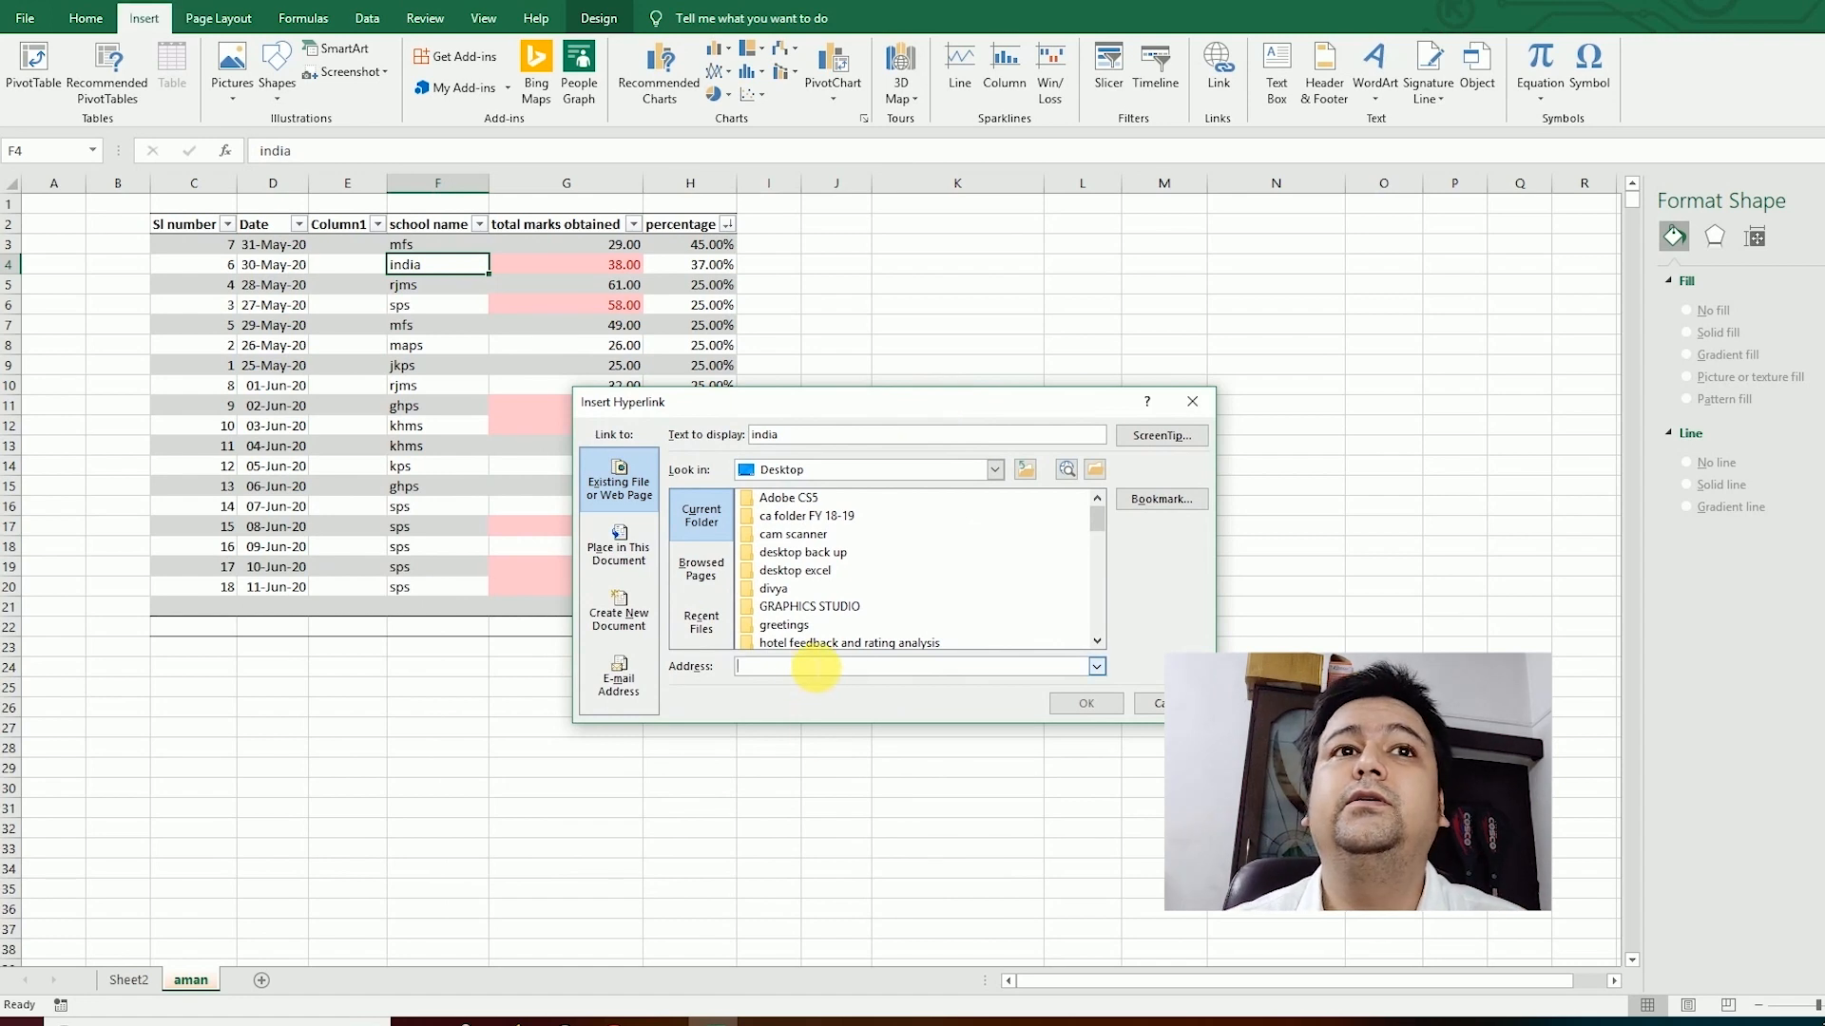
key("ctrl+v")
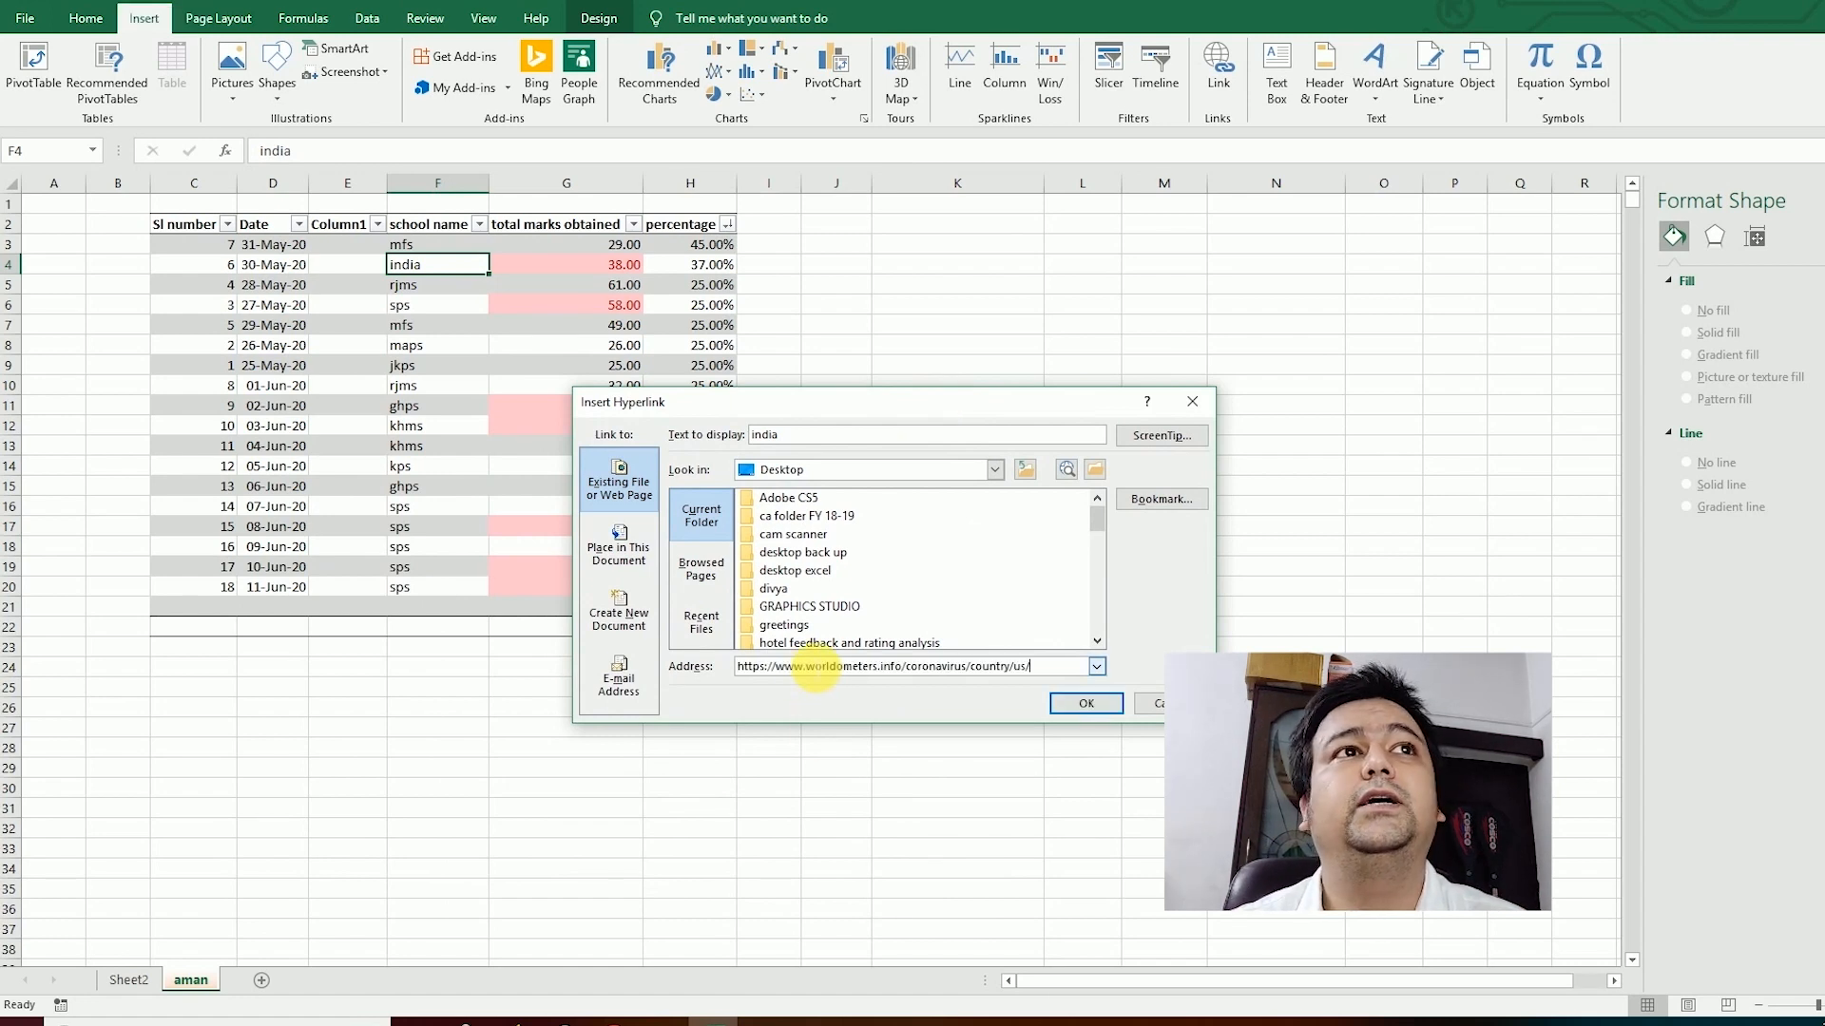
left_click(1083, 704)
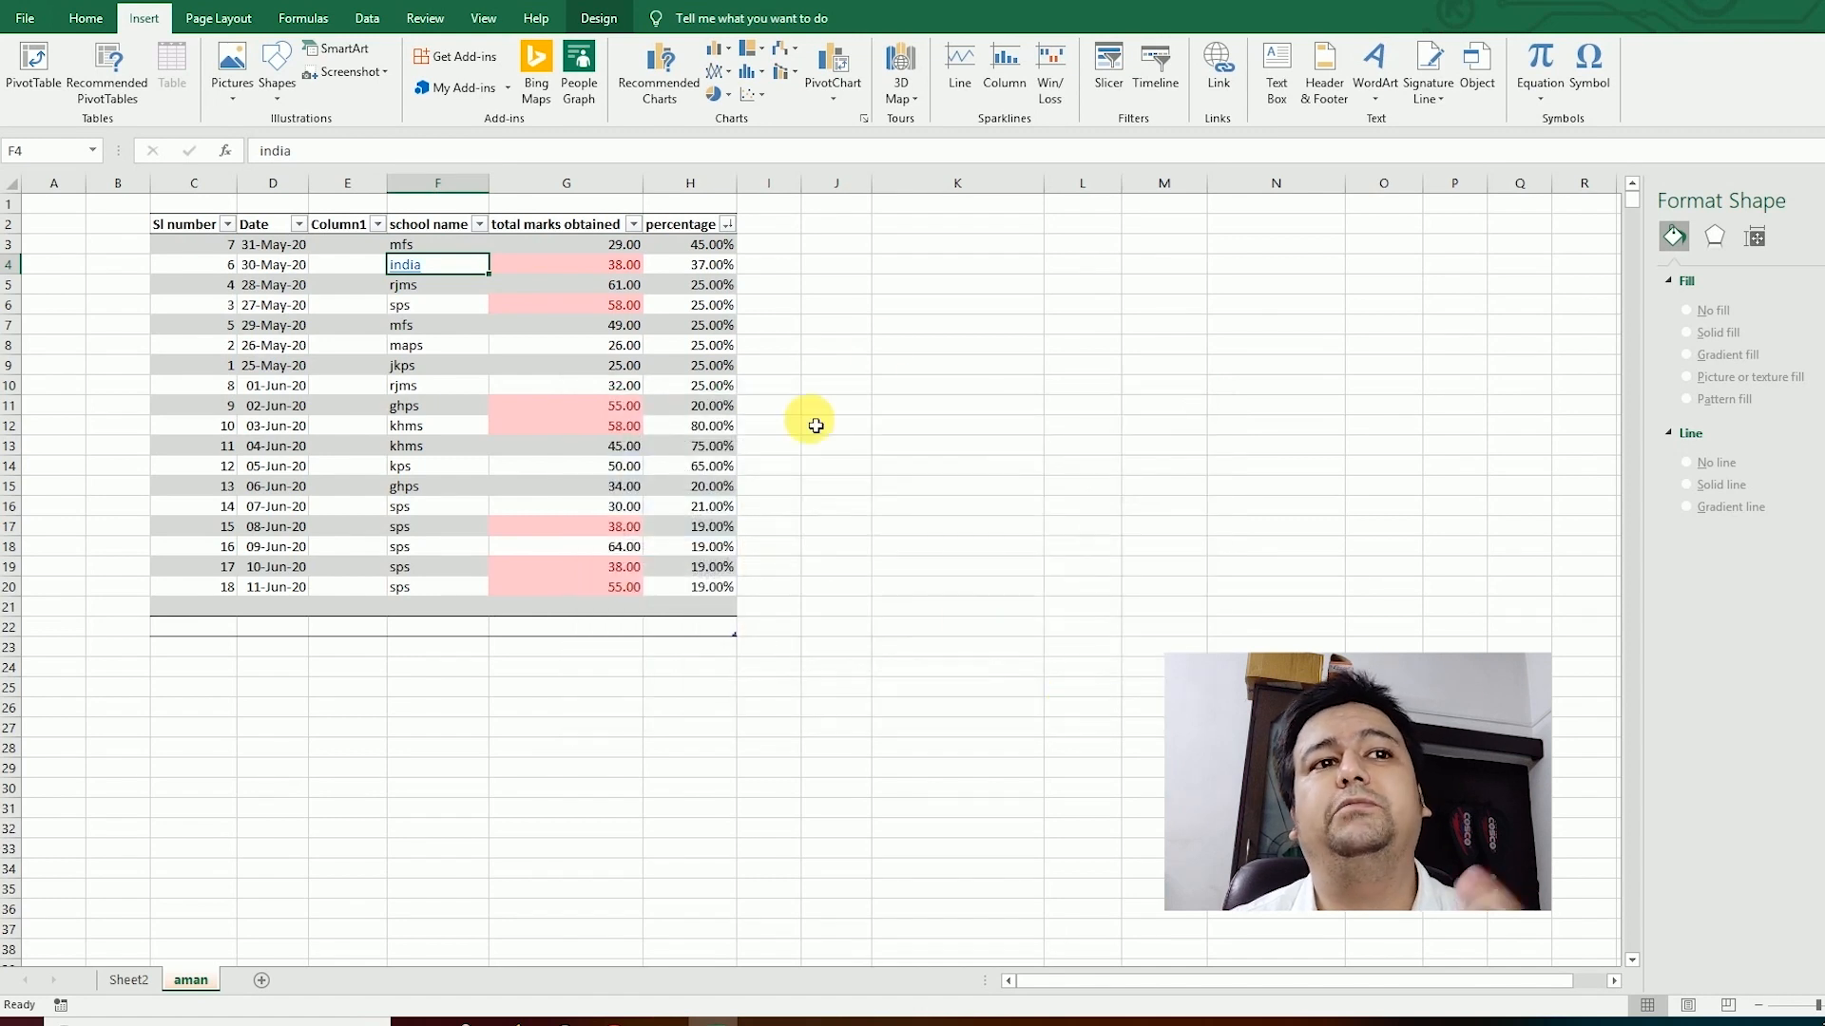
left_click(889, 344)
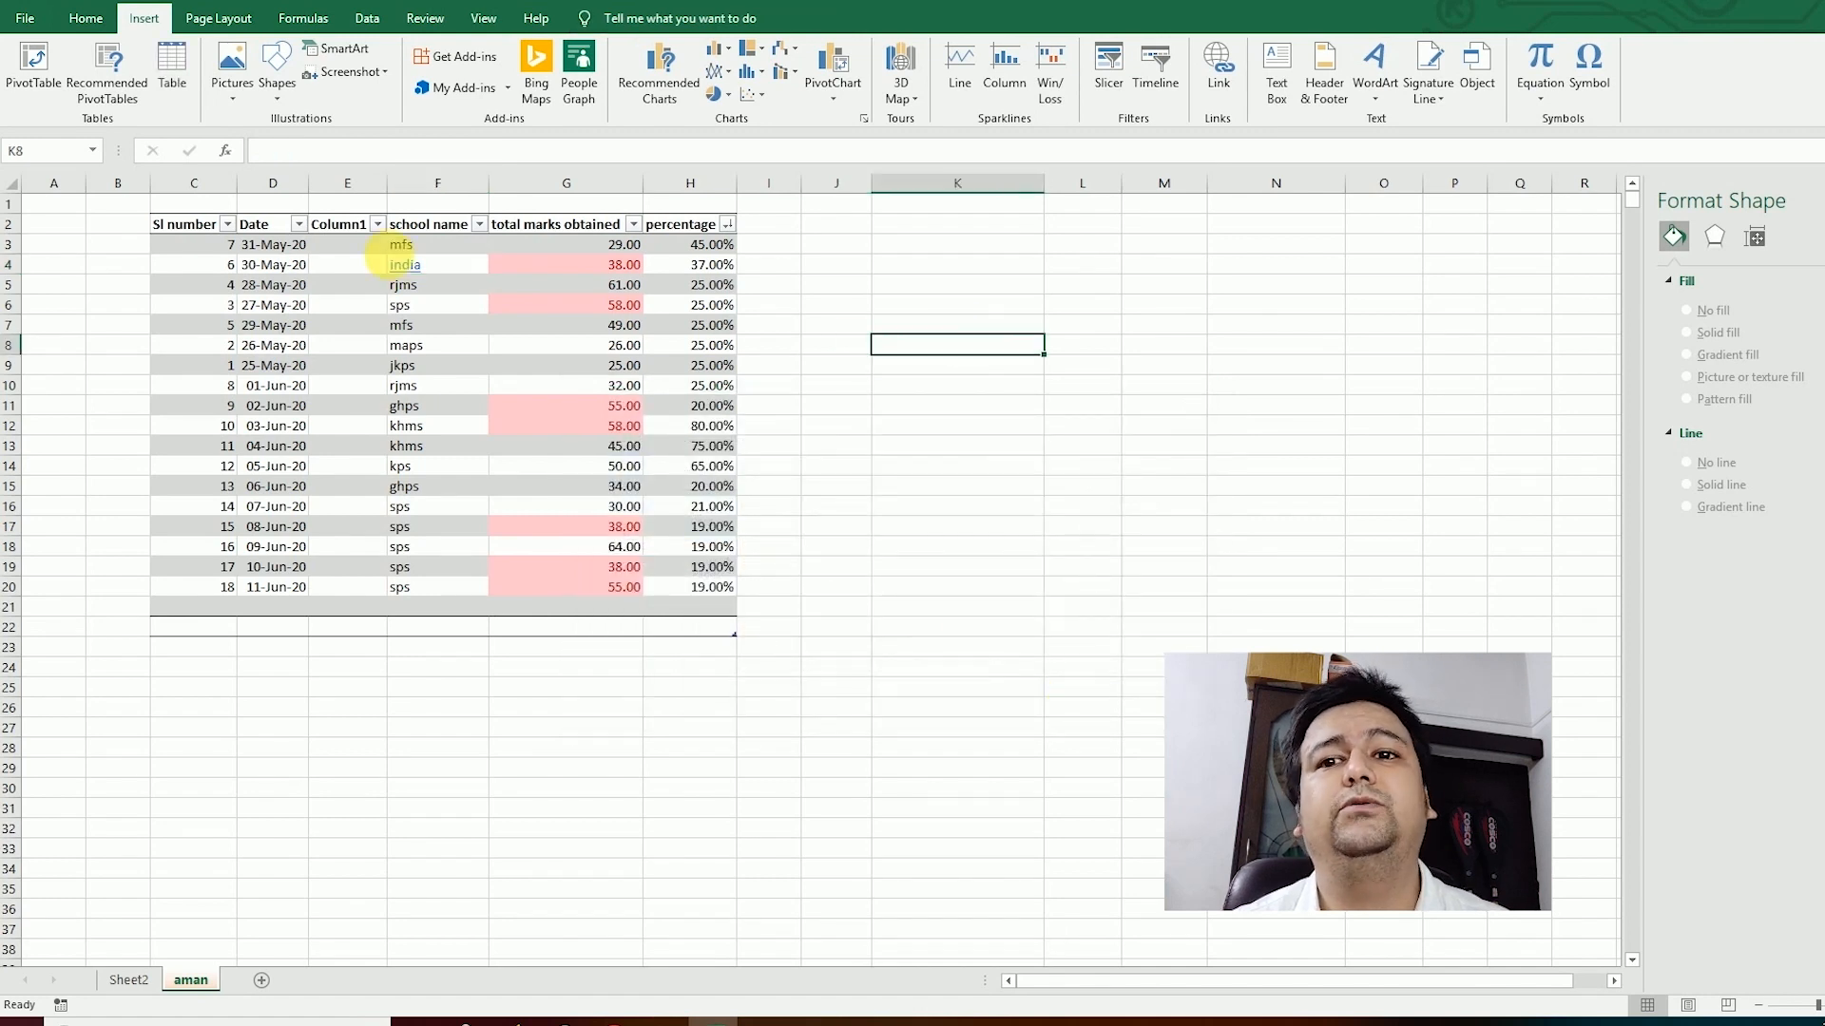
Step: Follow the "india" hyperlink, look through the web page it opens in the browser, and return to the workbook
left_click(412, 279)
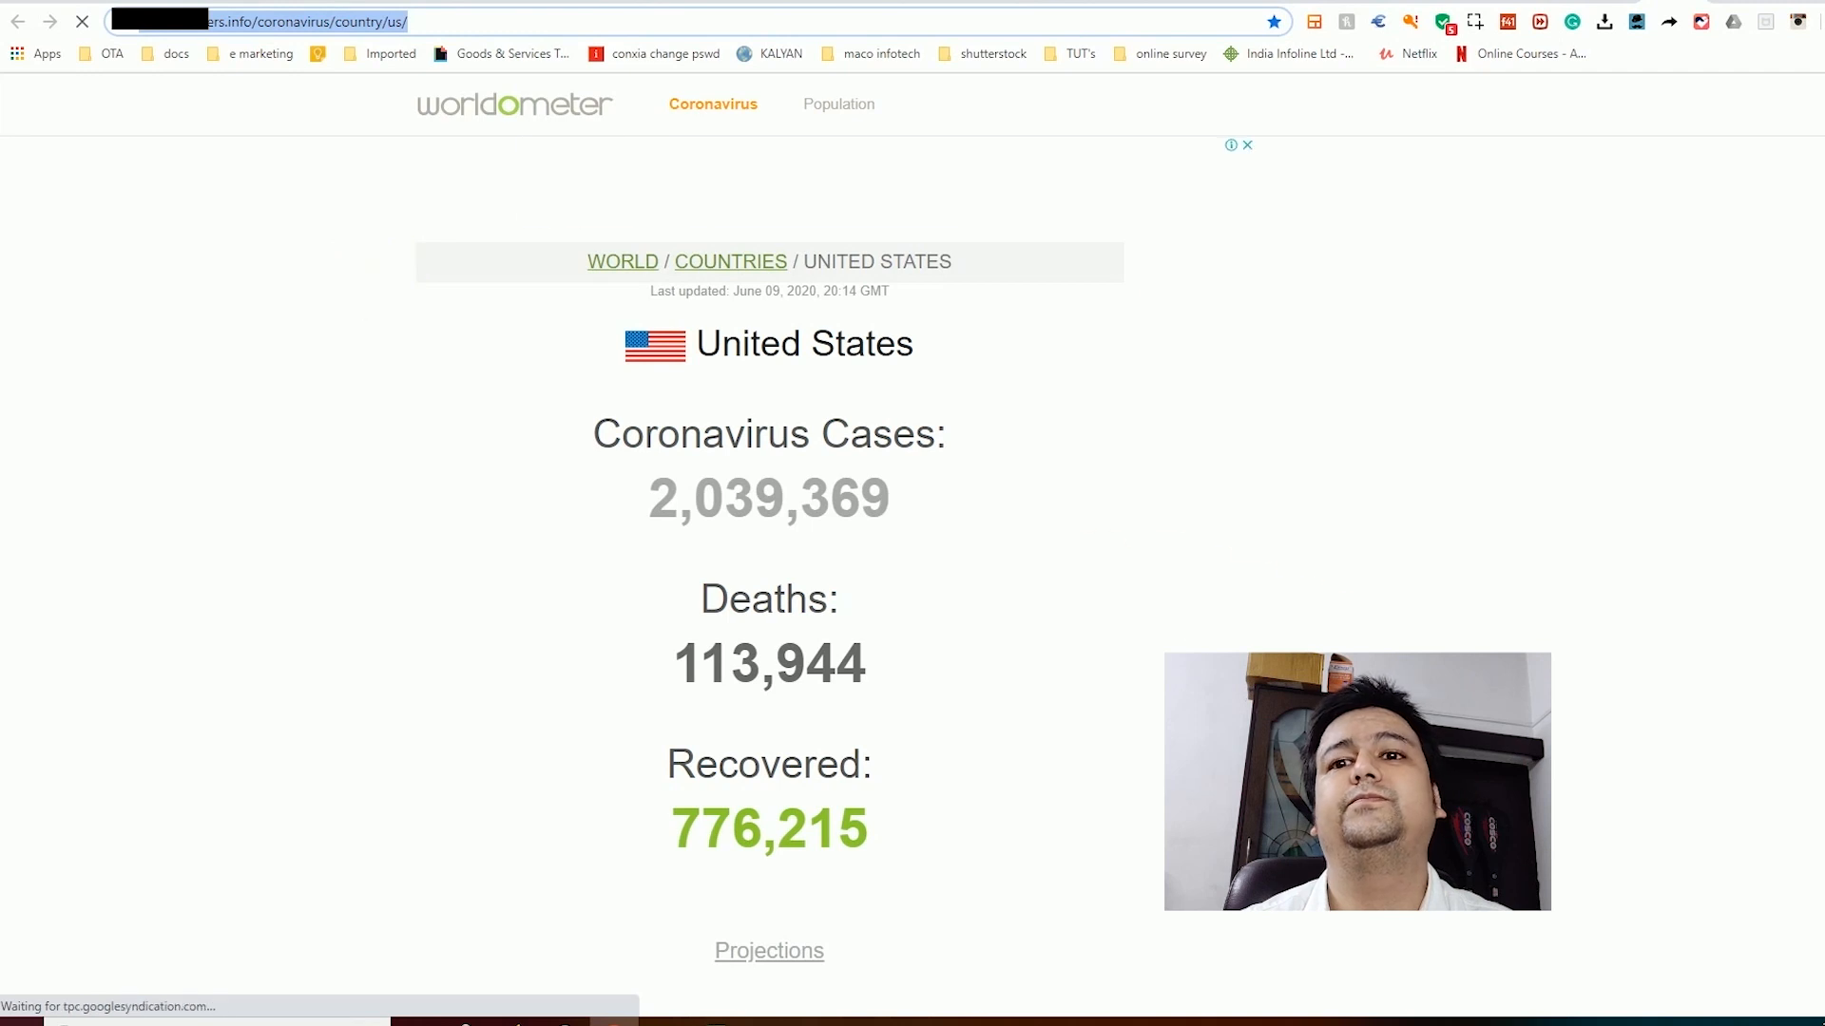
scroll(1032, 546, "down", 20)
scroll(1031, 547, "up", 20)
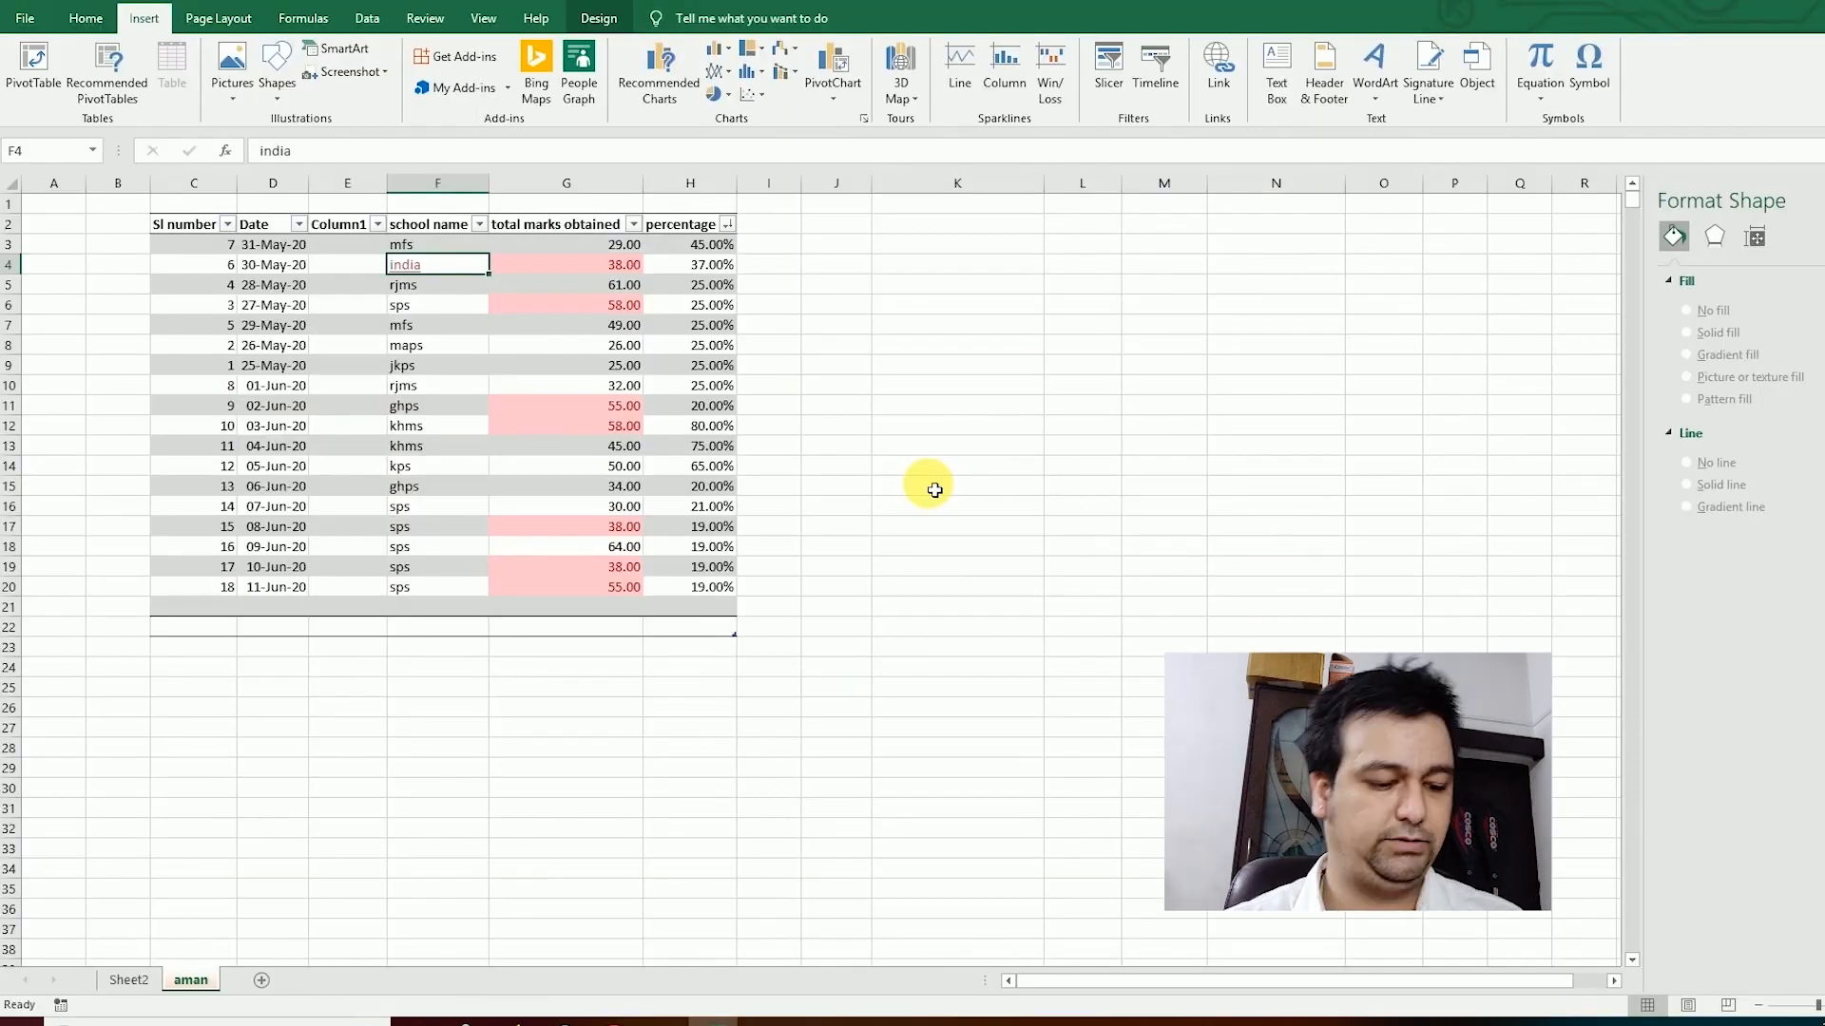
left_click(934, 490)
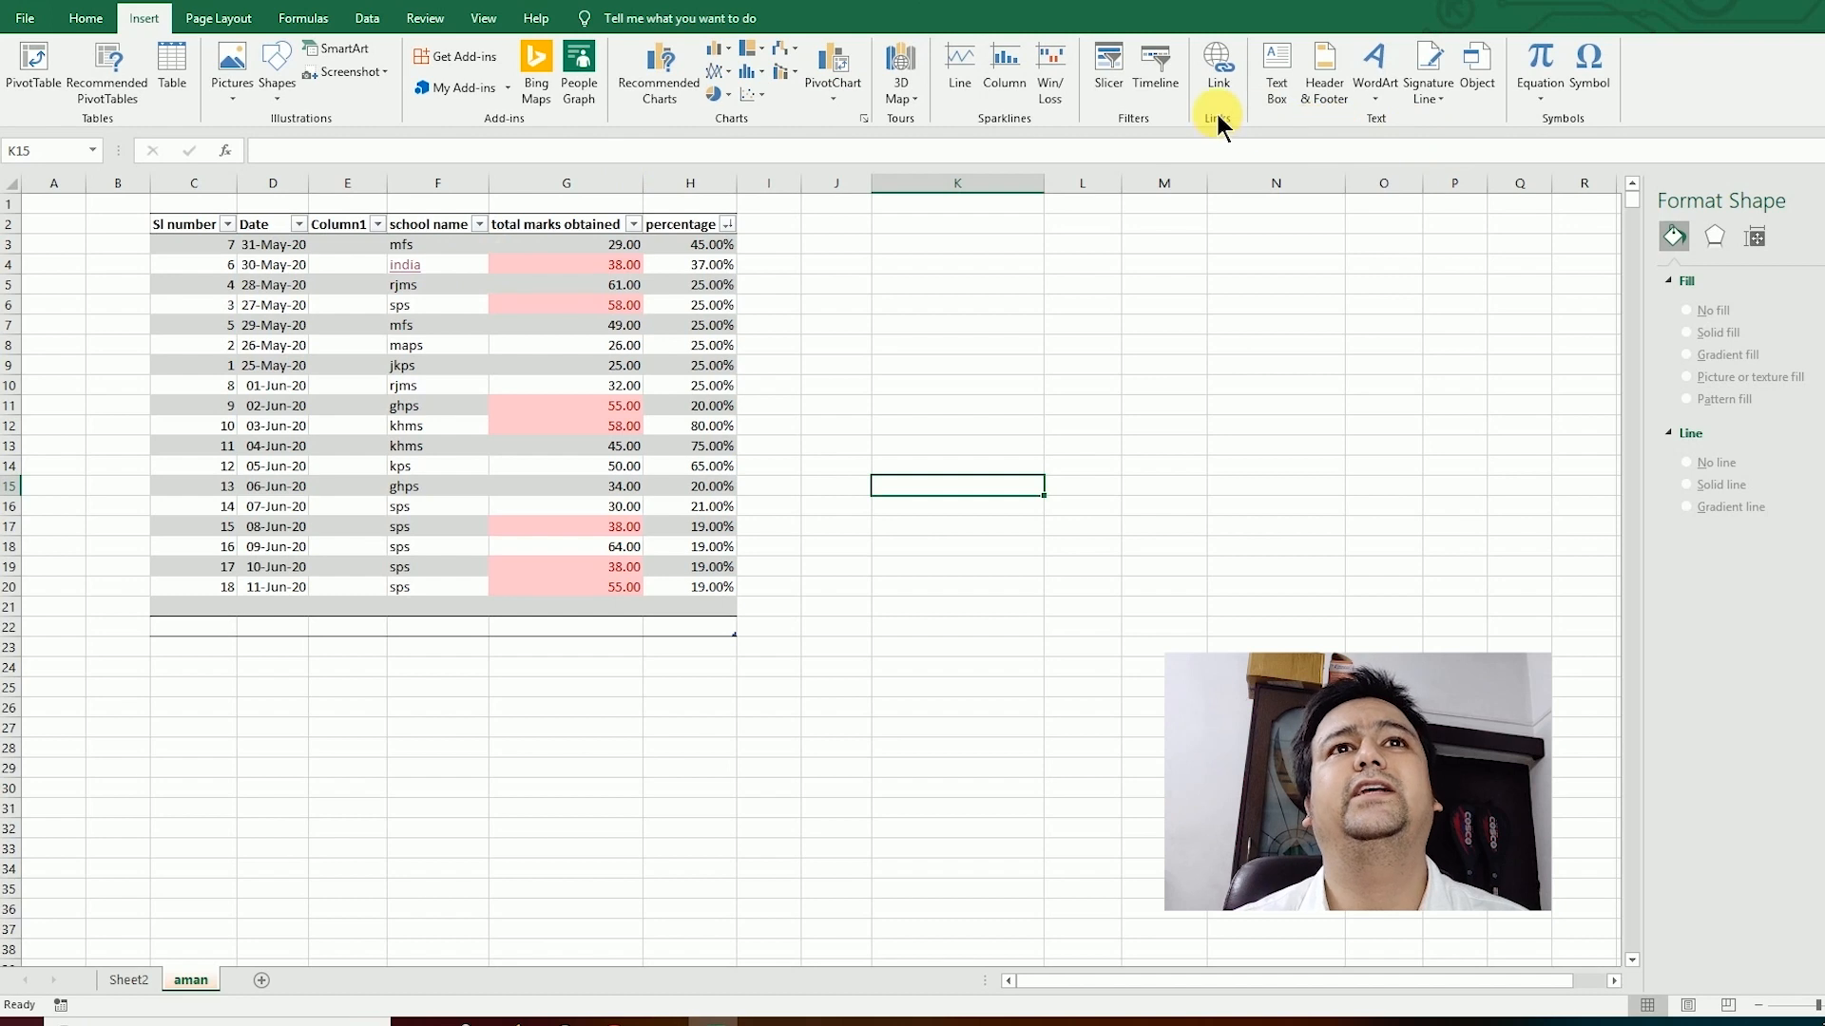
Step: Insert a text box spanning about K7 to N18 beside the table and enter a first name in it
left_click(1273, 99)
left_click_drag(987, 325, 1357, 546)
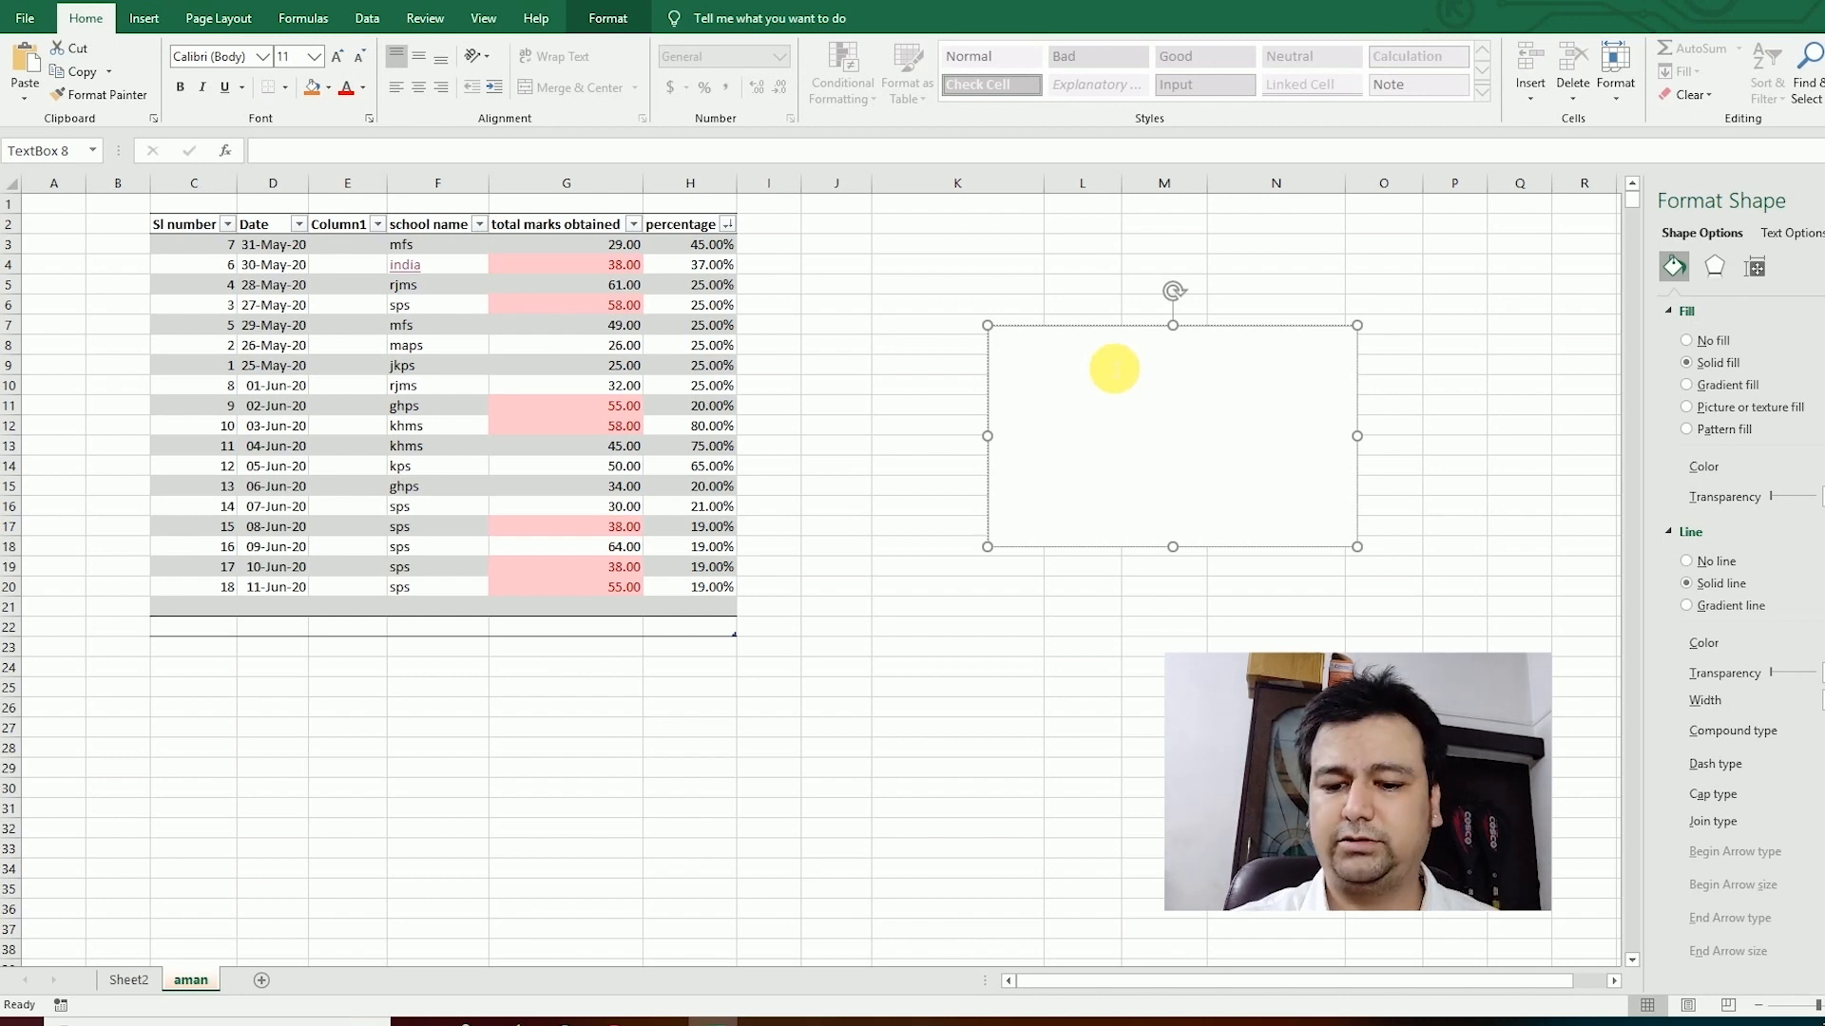
type("aman")
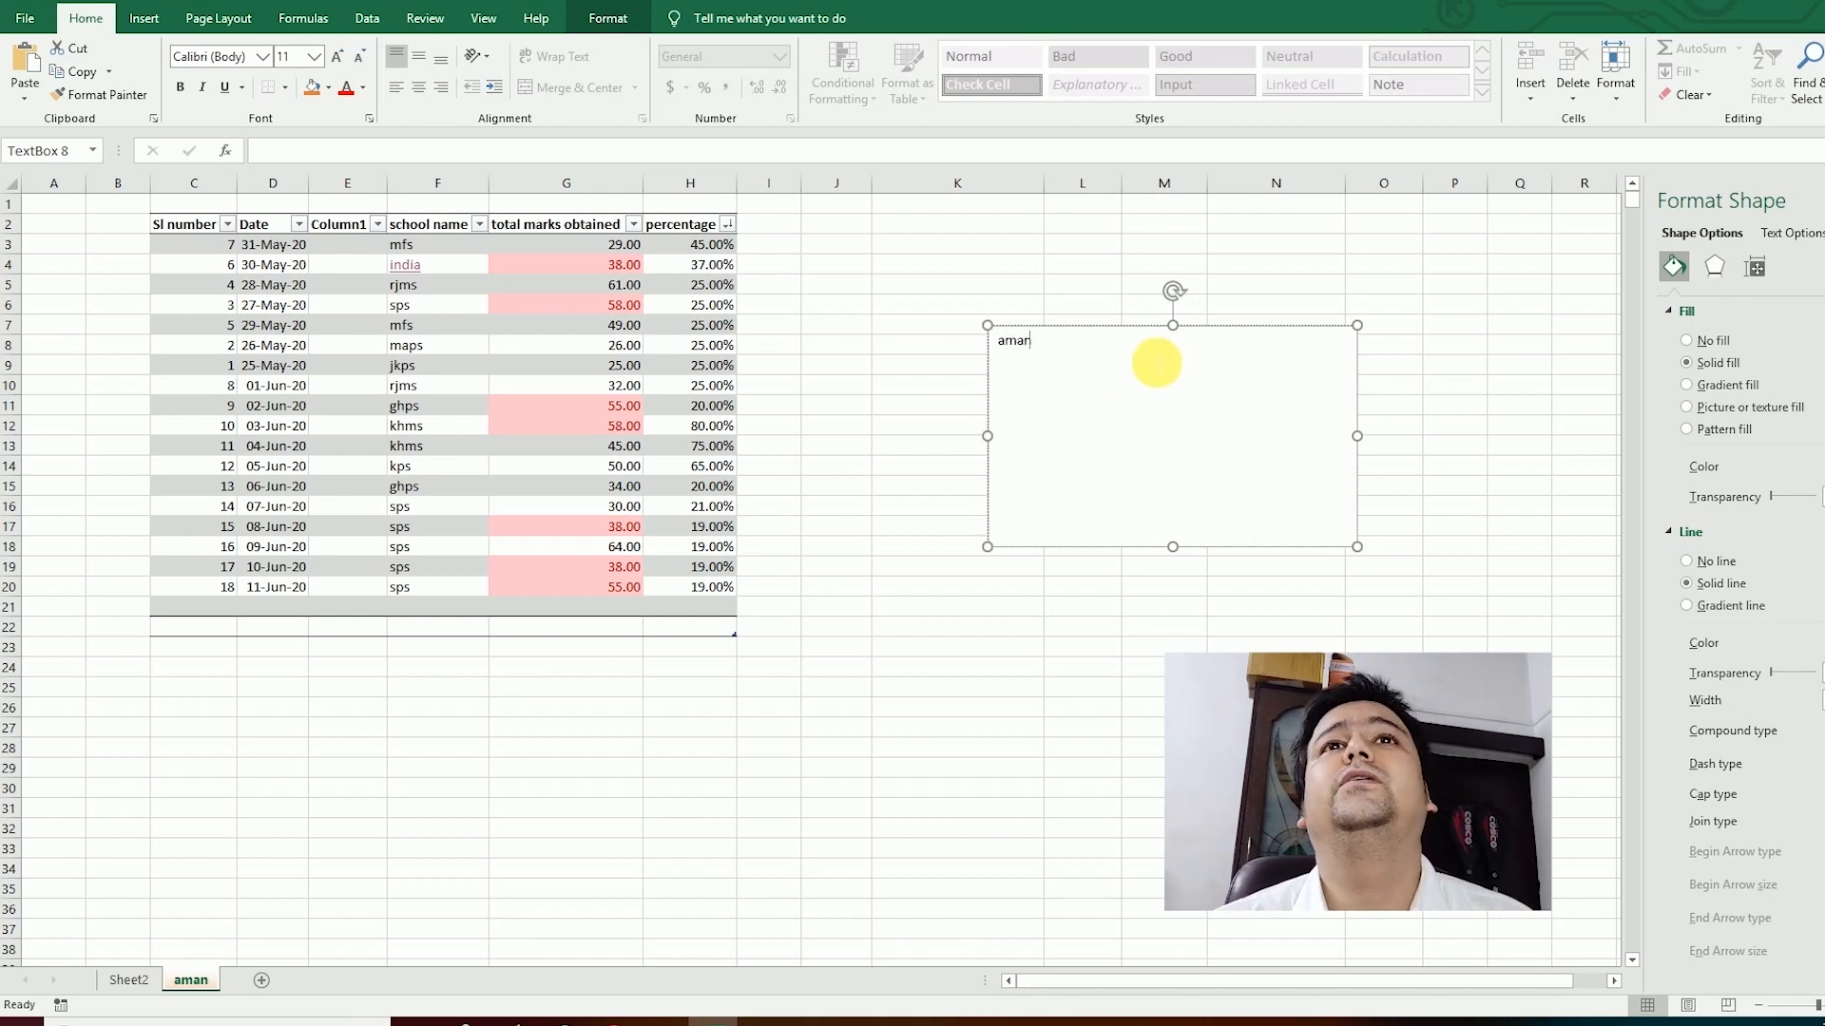
left_click(972, 644)
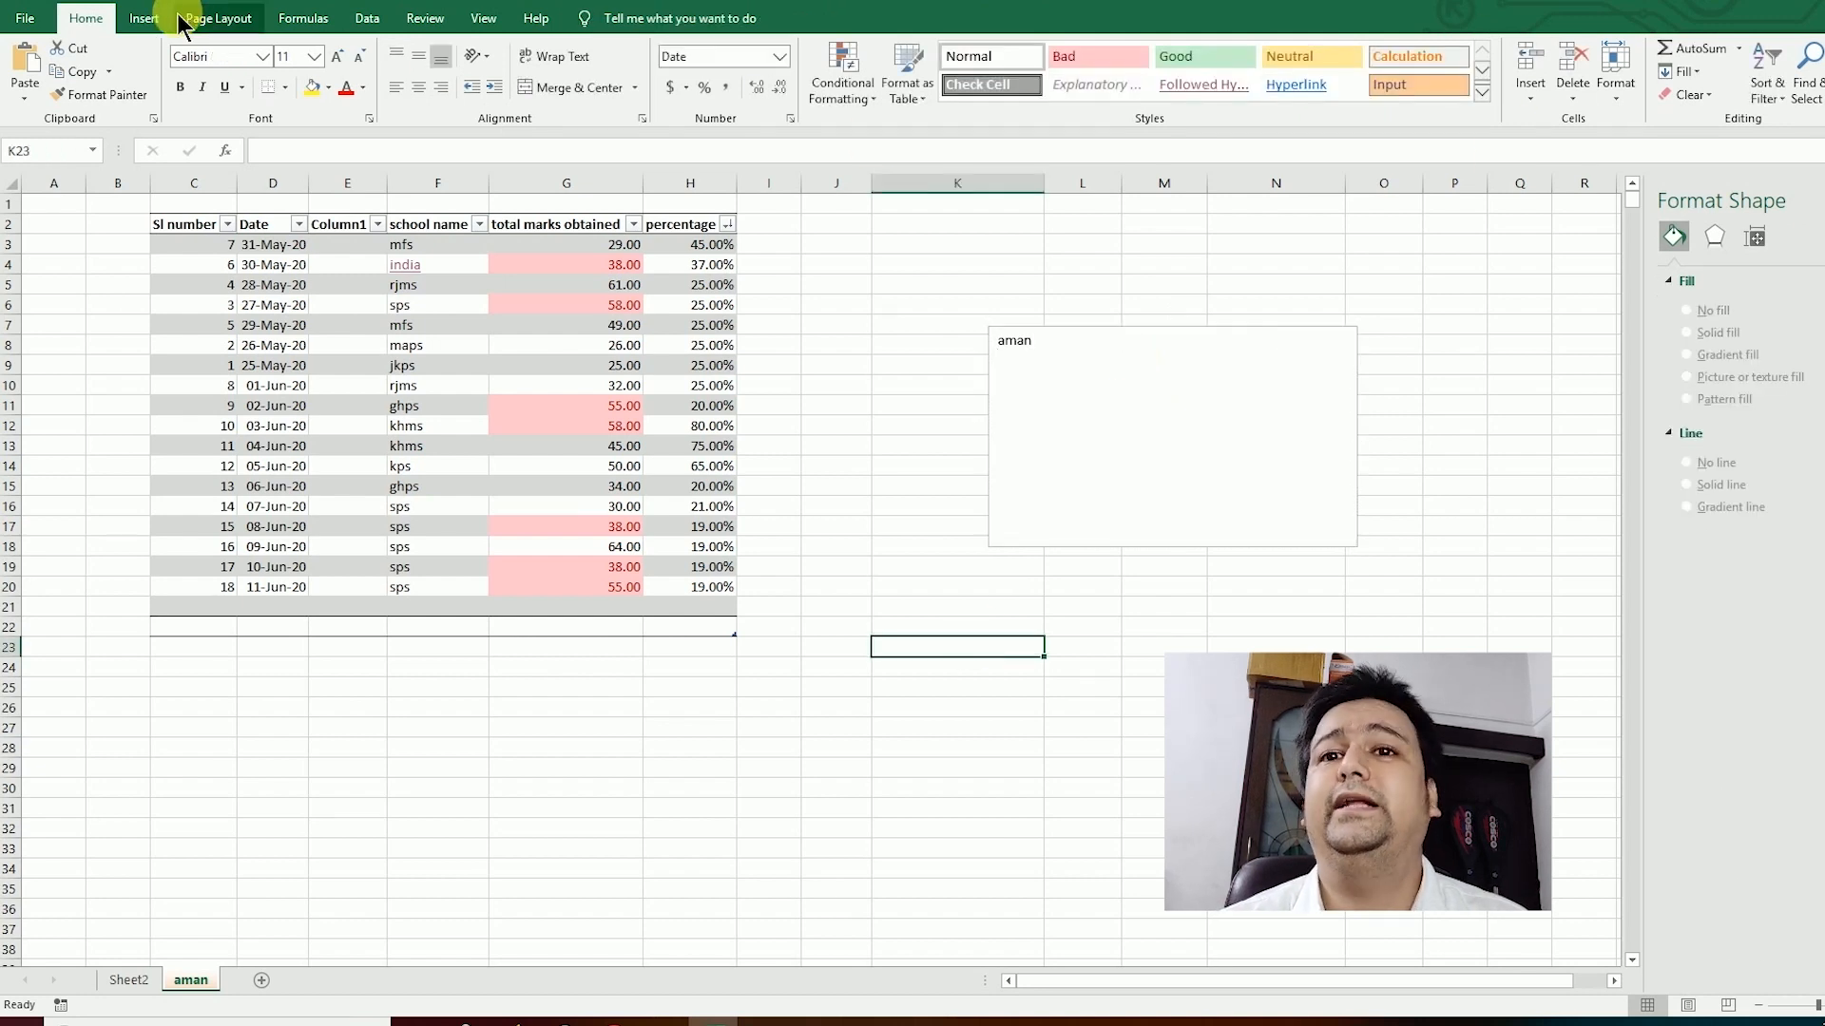
Step: Open header and footer editing for the sheet and go through the three header sections above the table page
left_click(145, 18)
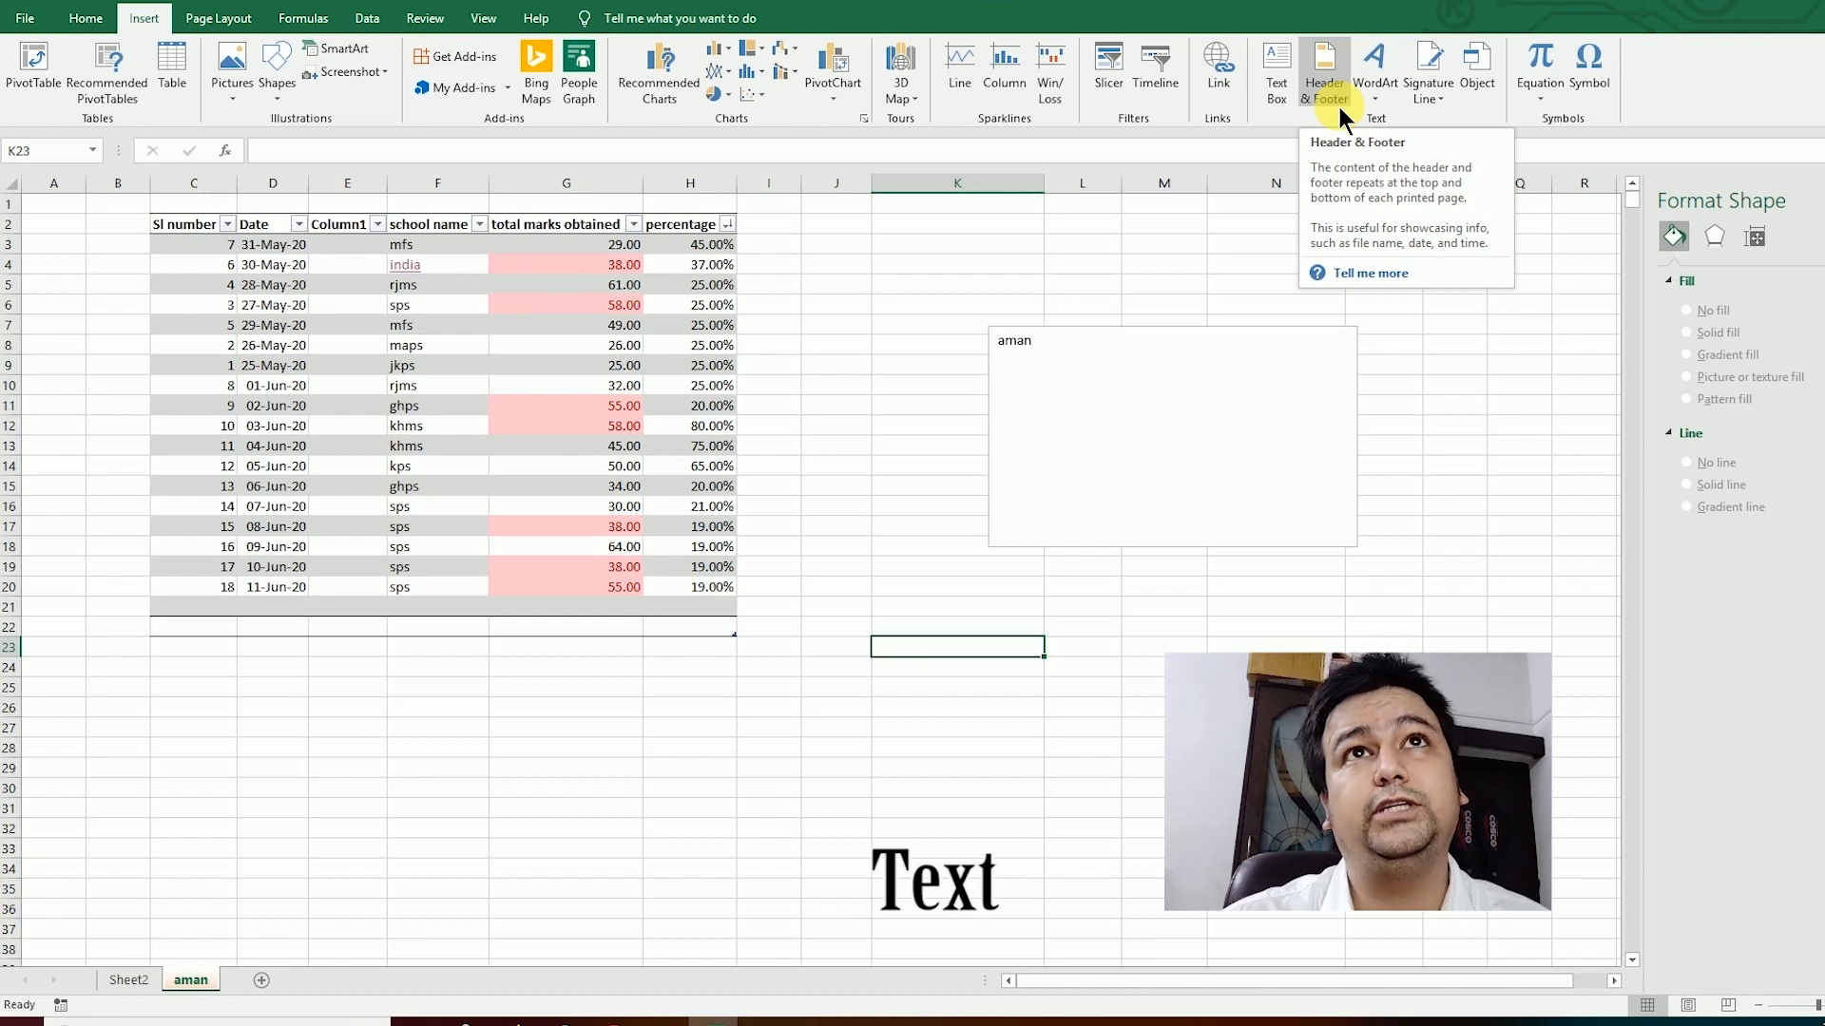
left_click(1452, 287)
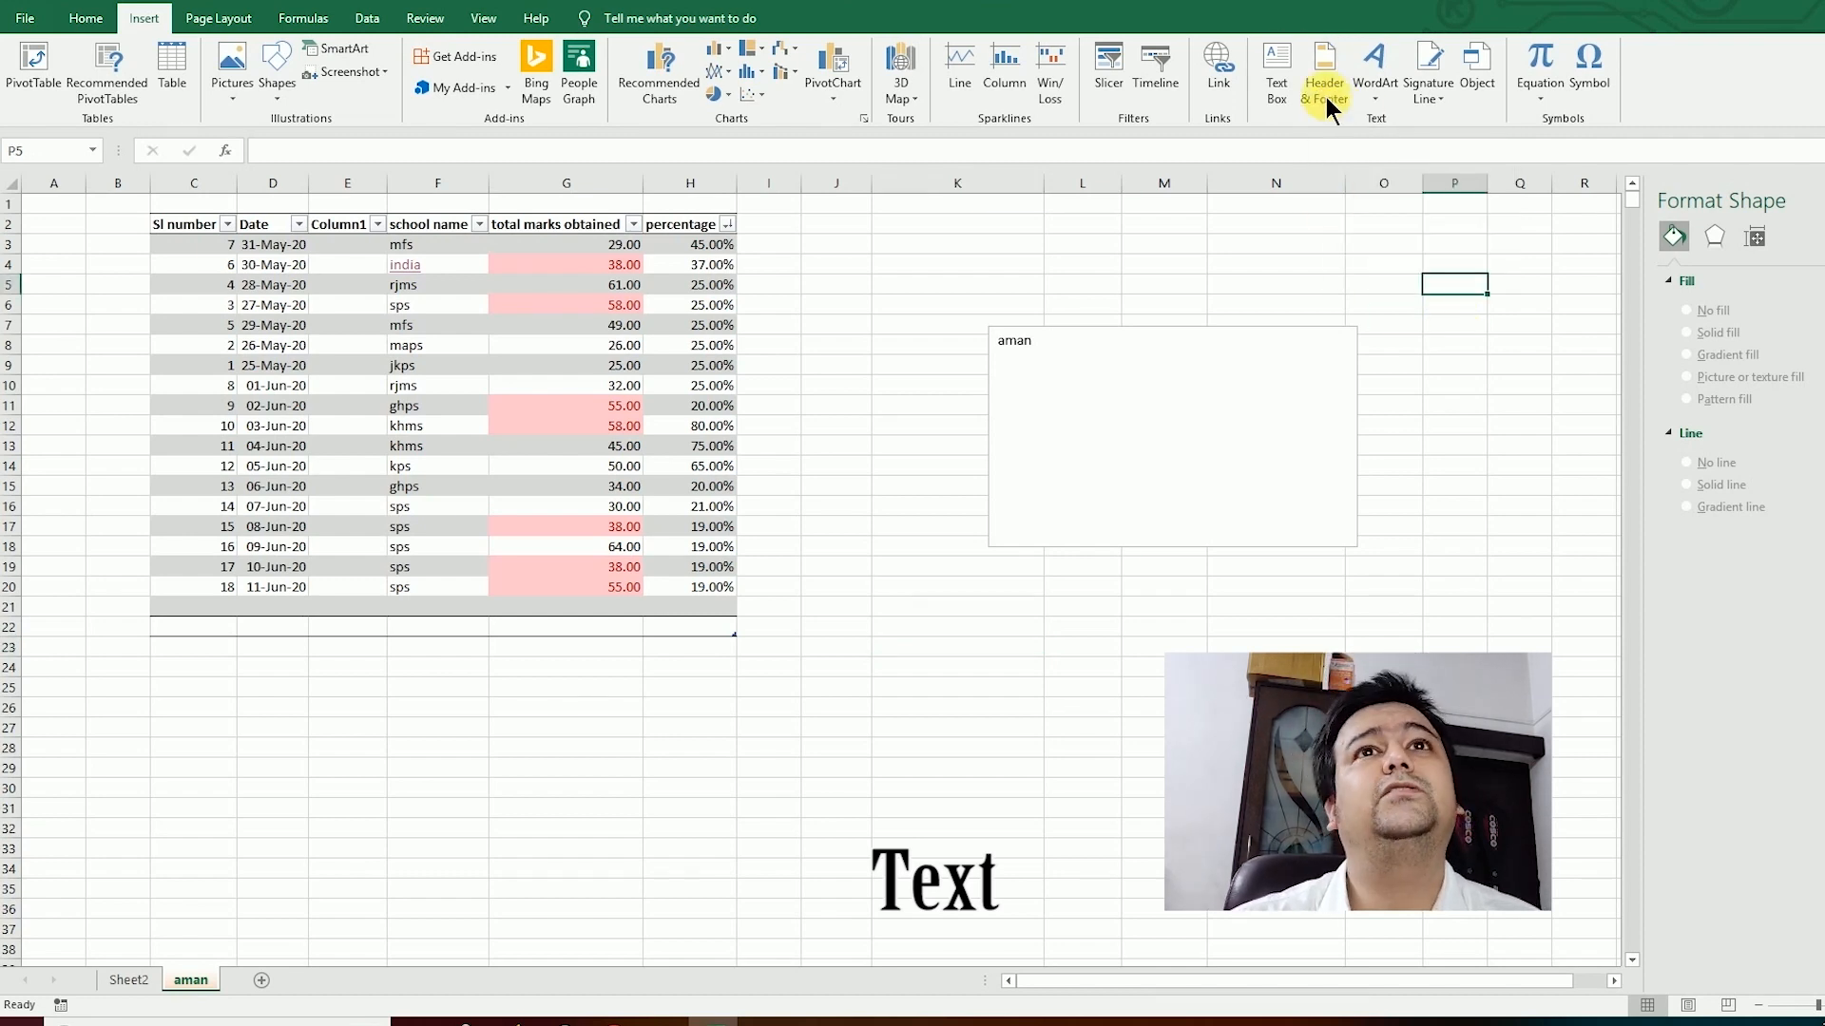
left_click(1324, 99)
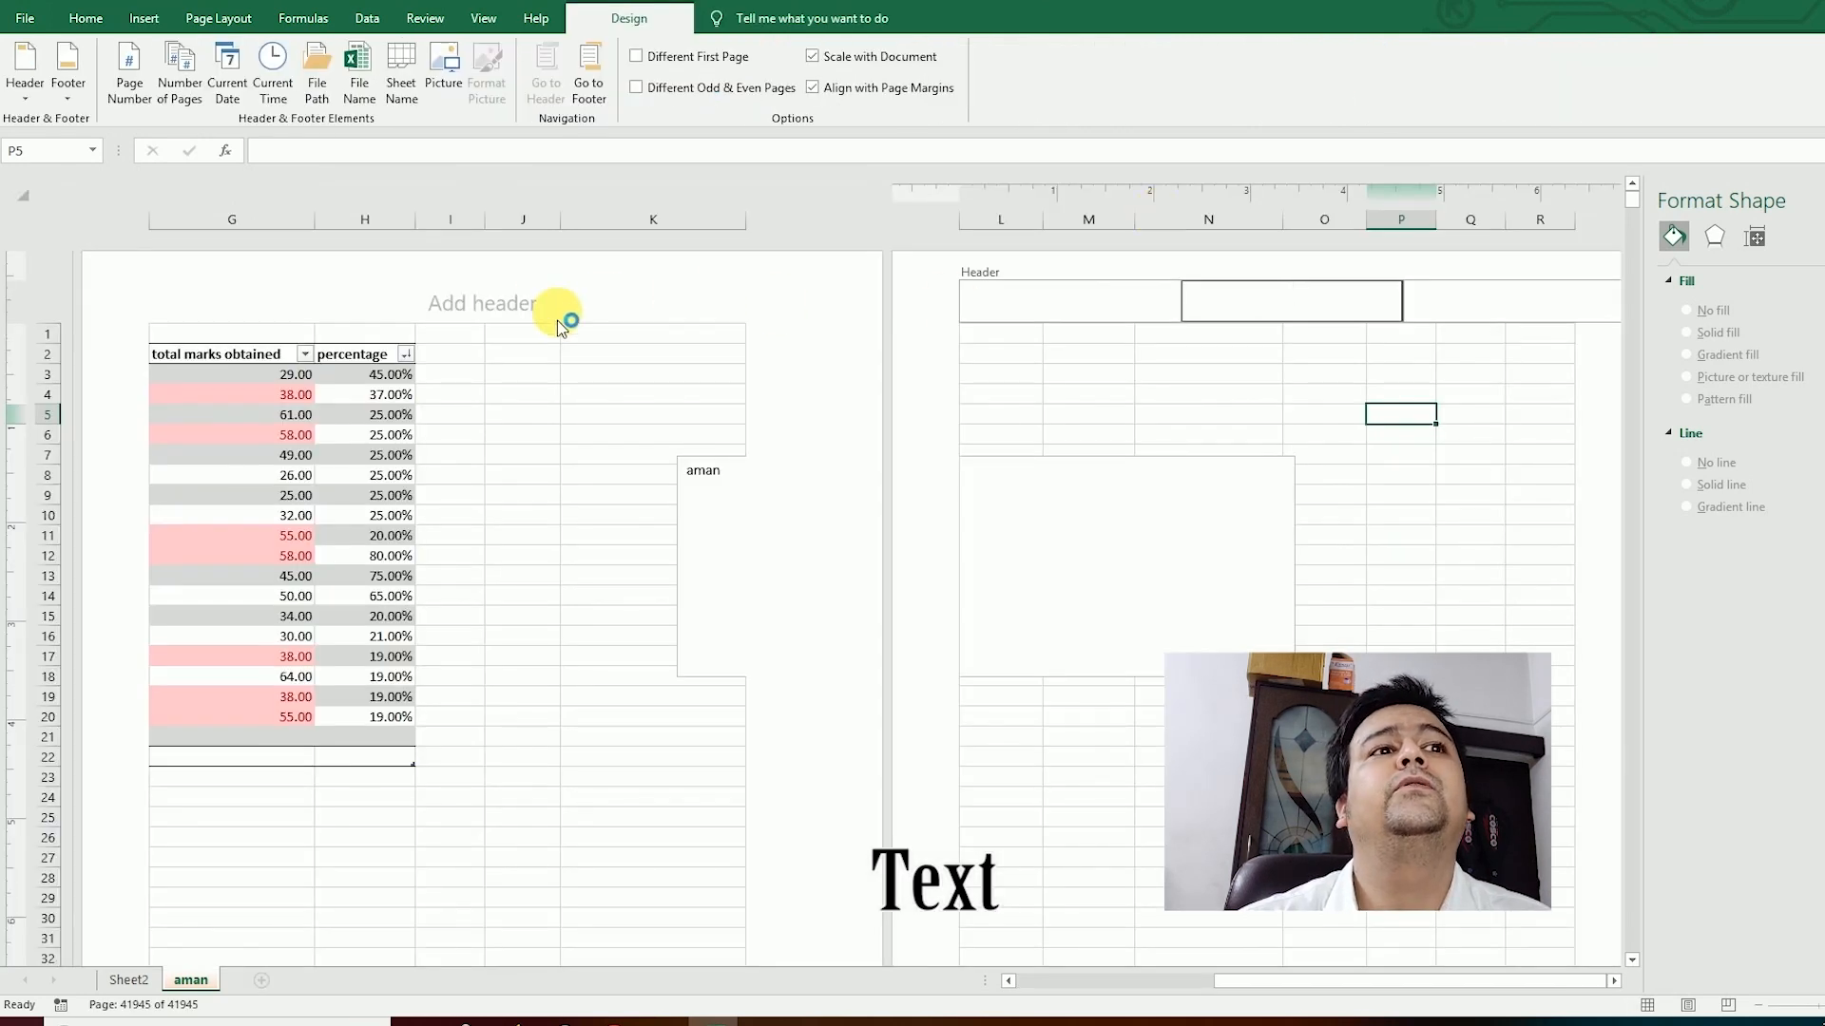
left_click(498, 306)
left_click(323, 293)
left_click(473, 296)
left_click(668, 299)
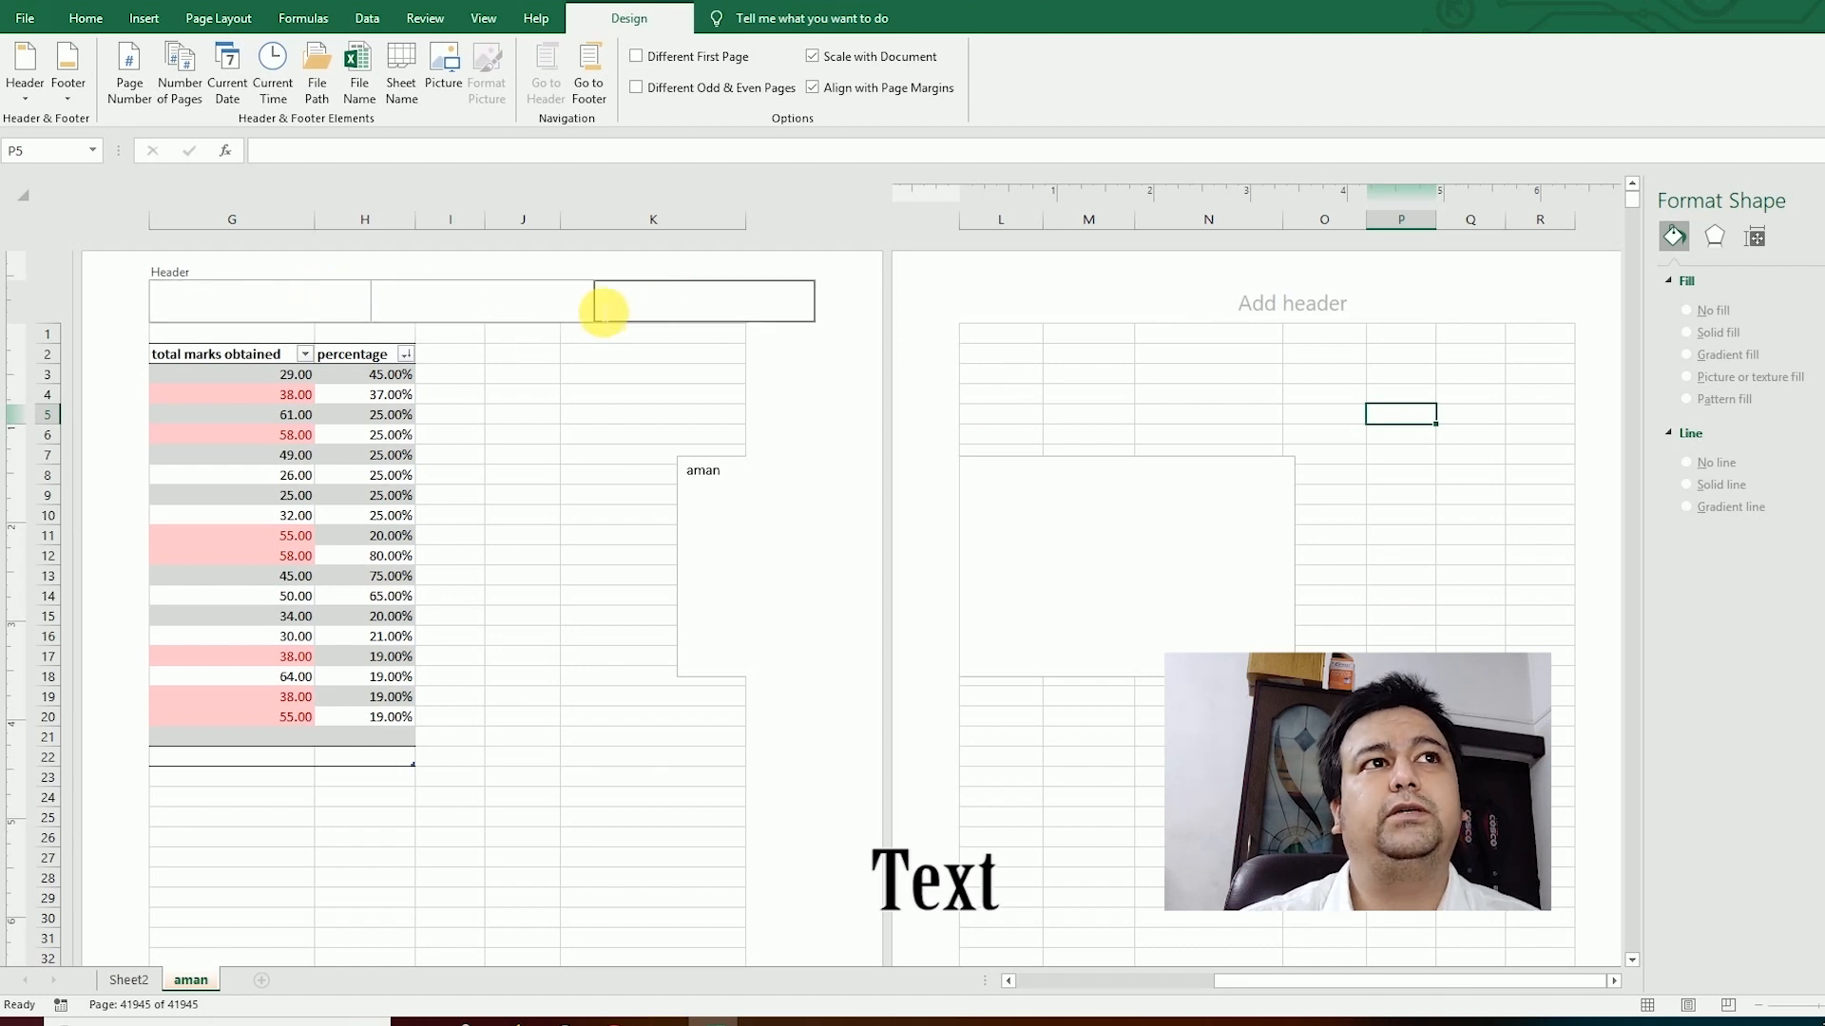
left_click(287, 304)
left_click(475, 314)
left_click(711, 310)
Step: Fill the three header sections, in order, with "phone number", "company name" and "logo"
left_click(237, 301)
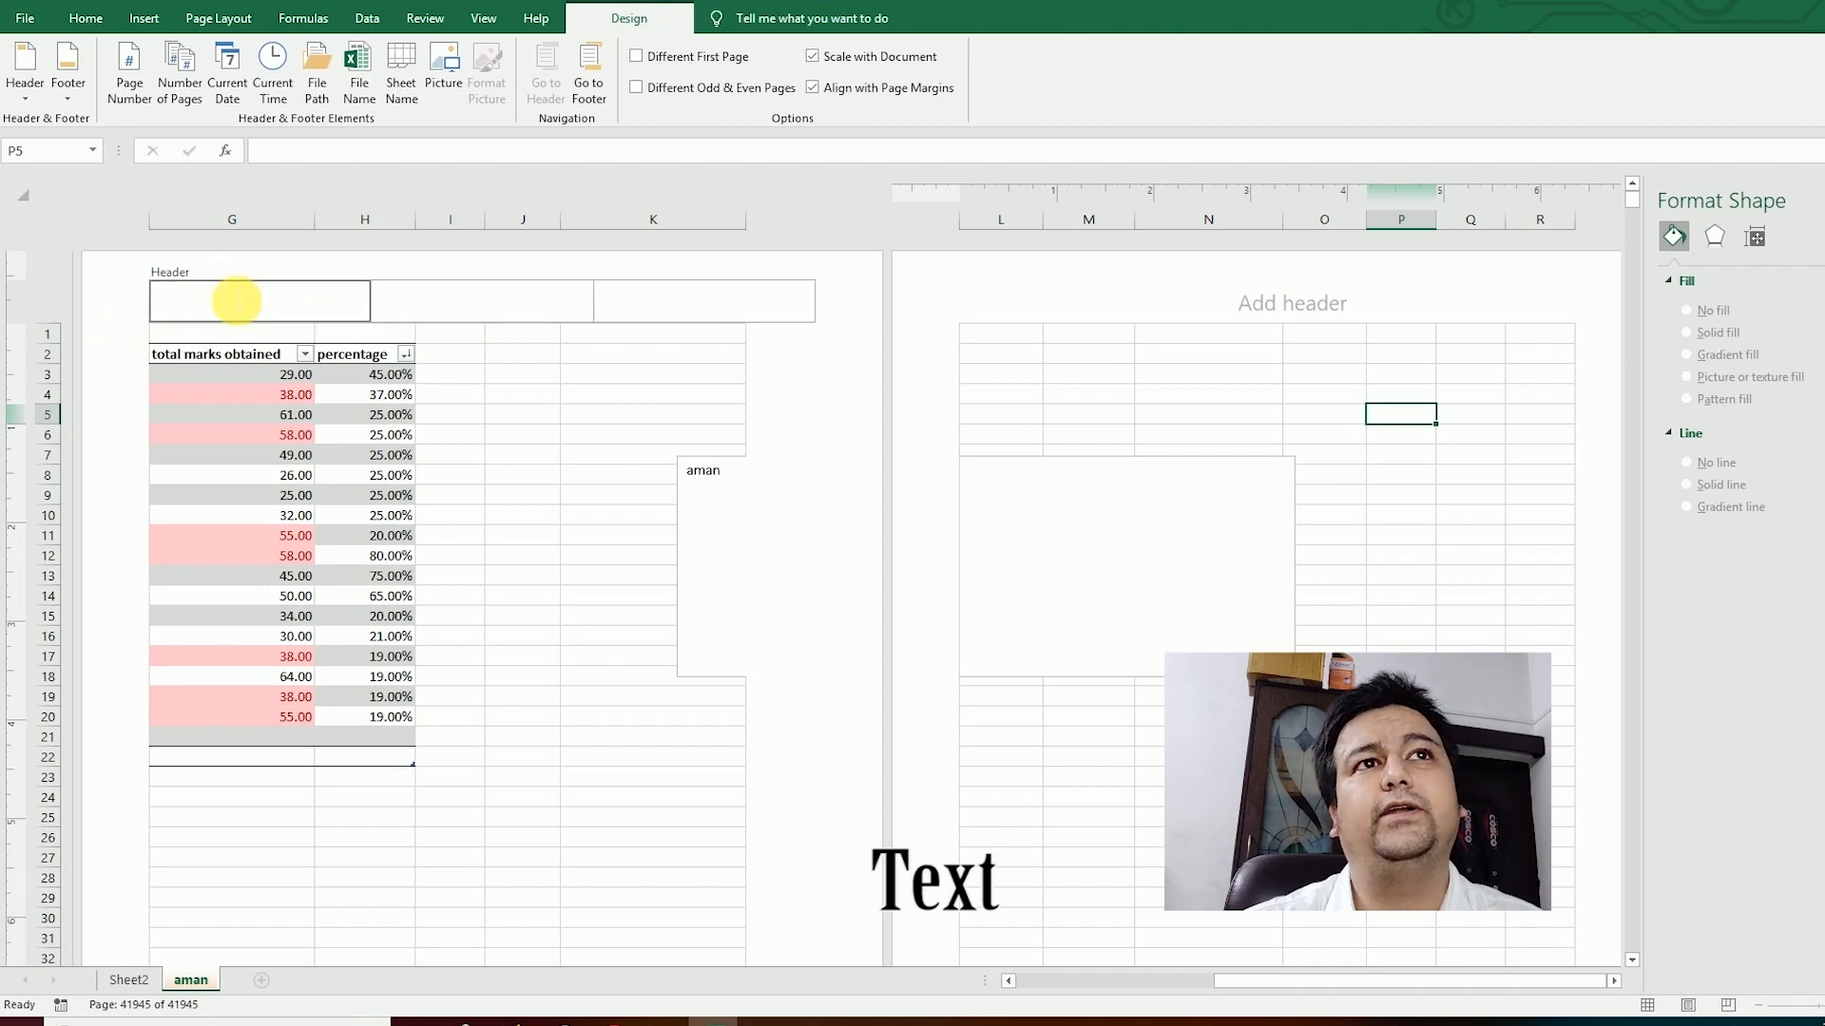
type("phon")
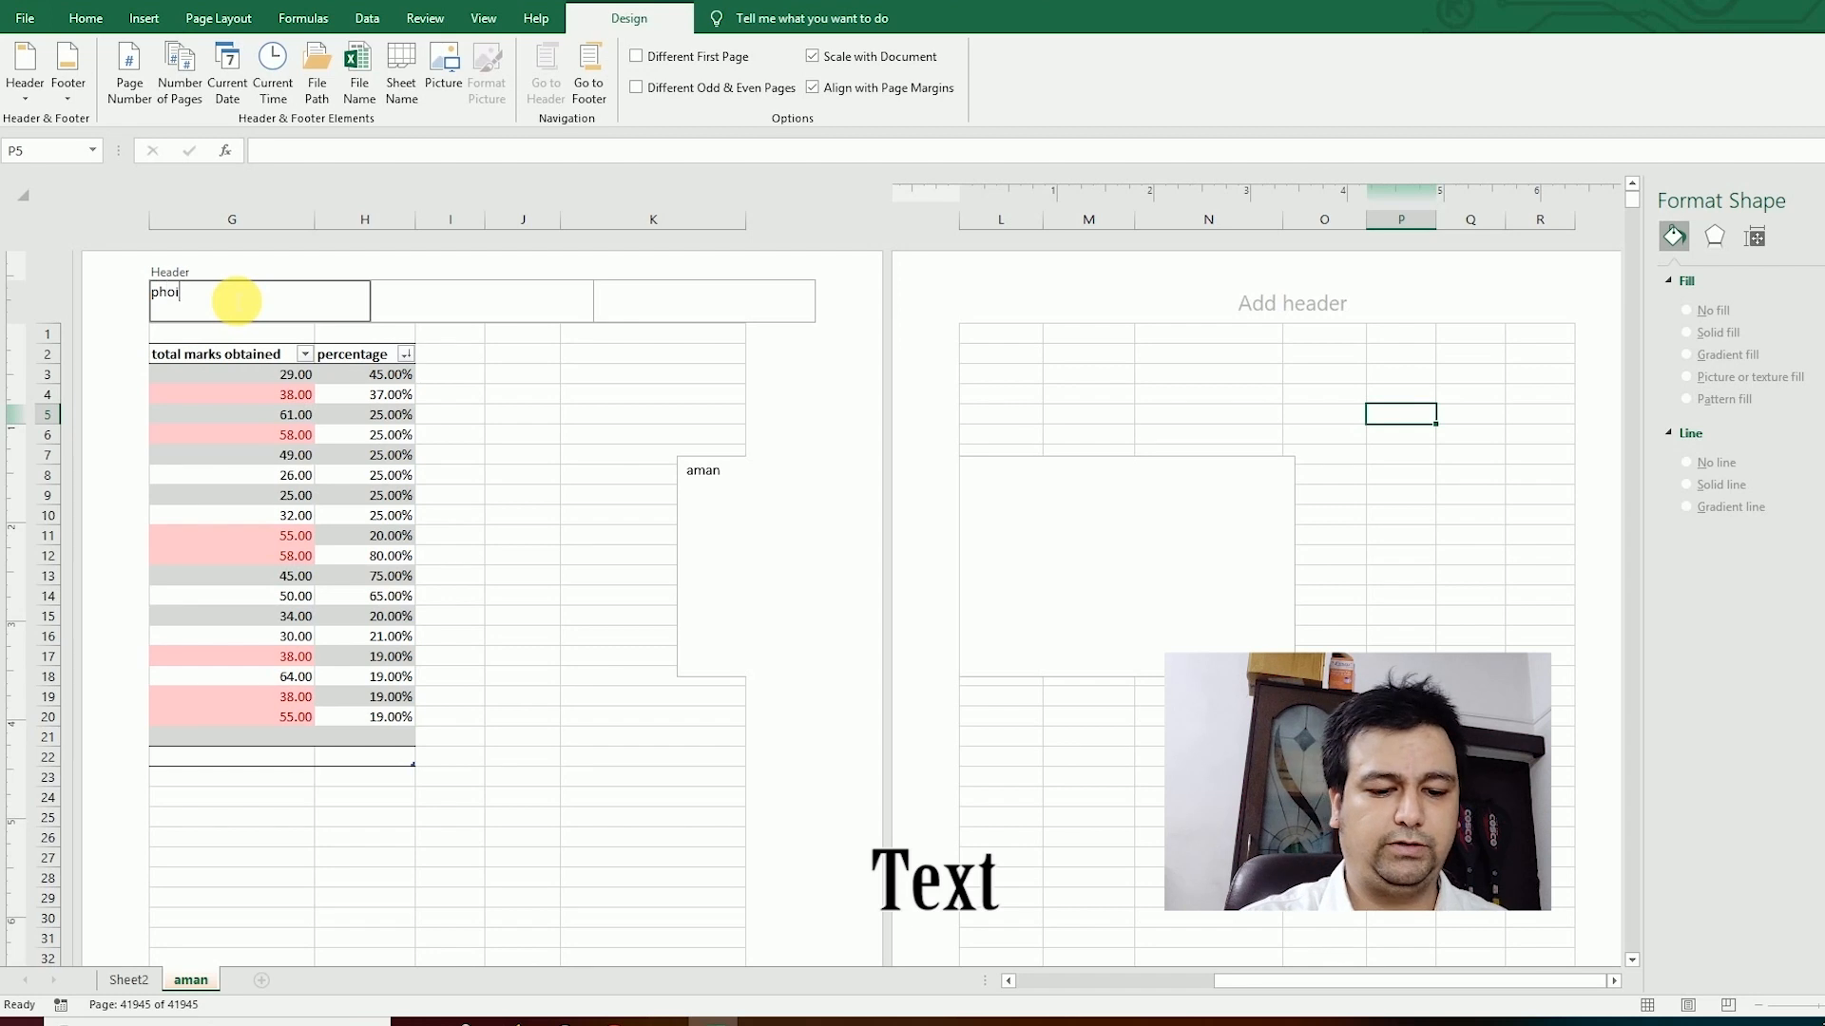
type("e number")
key("Tab")
type("company name")
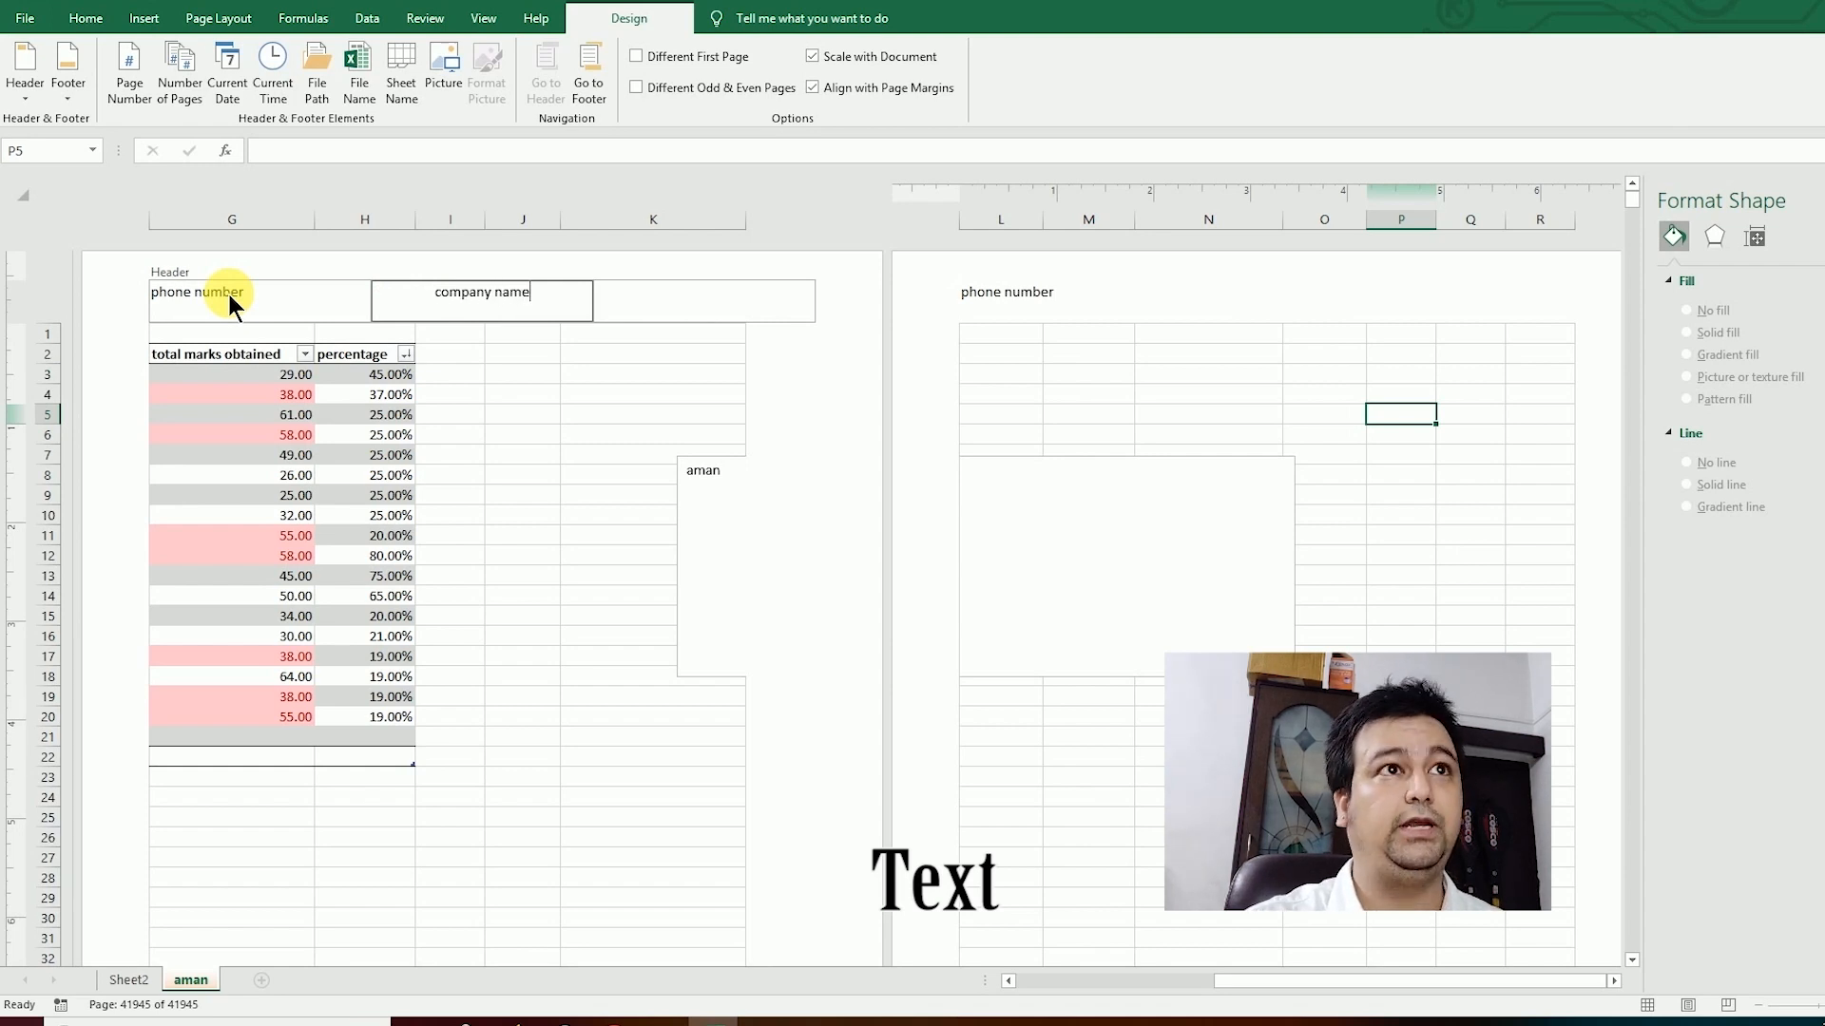
key("Tab")
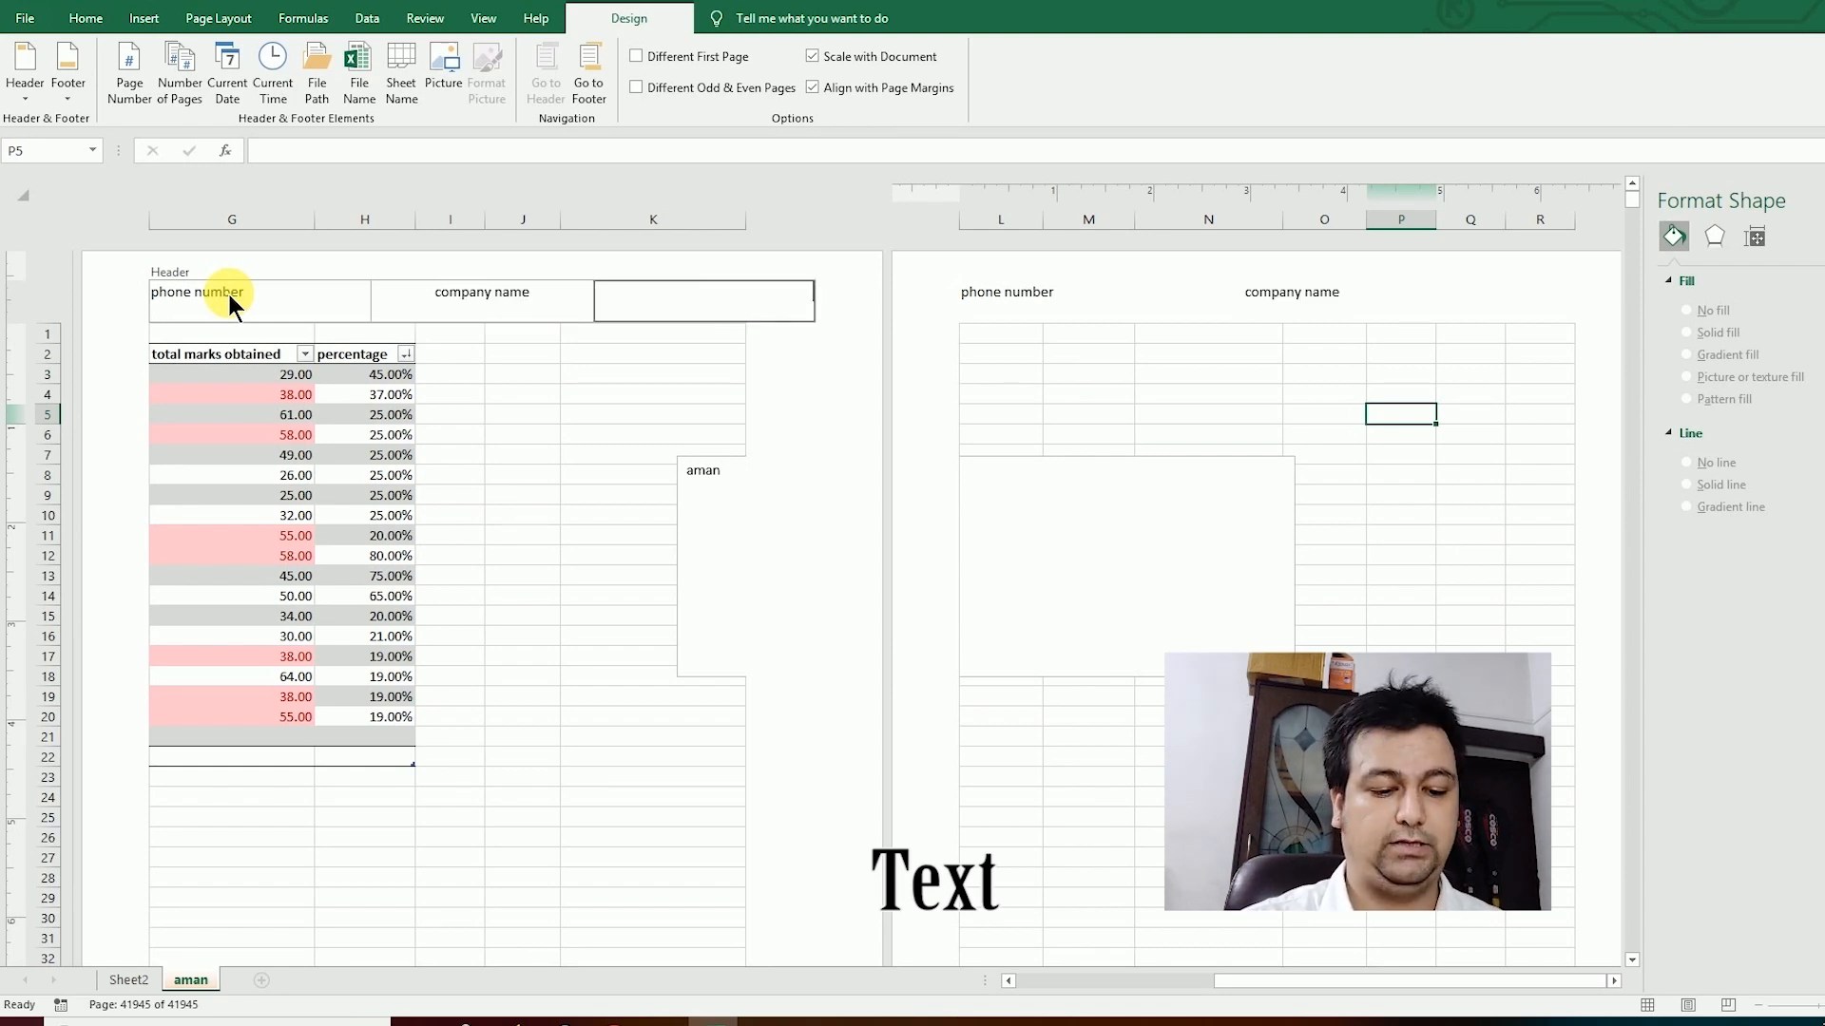
type("logo")
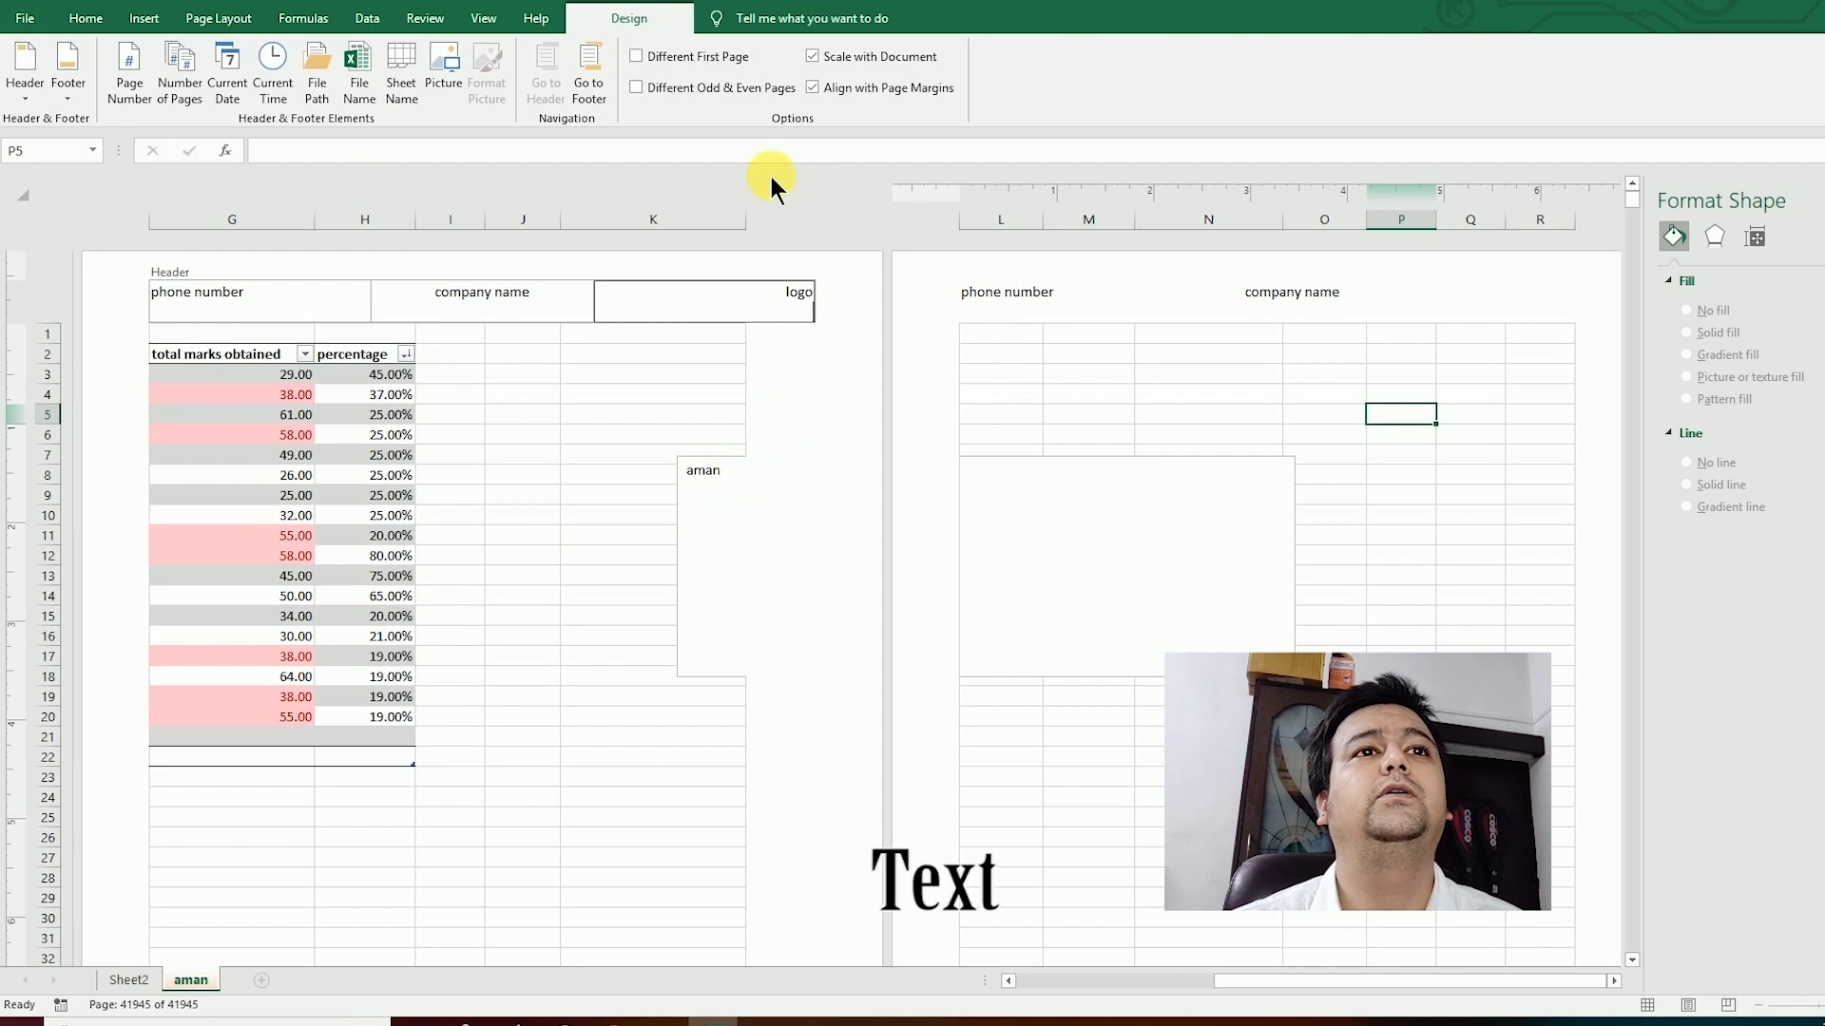
left_click(1385, 578)
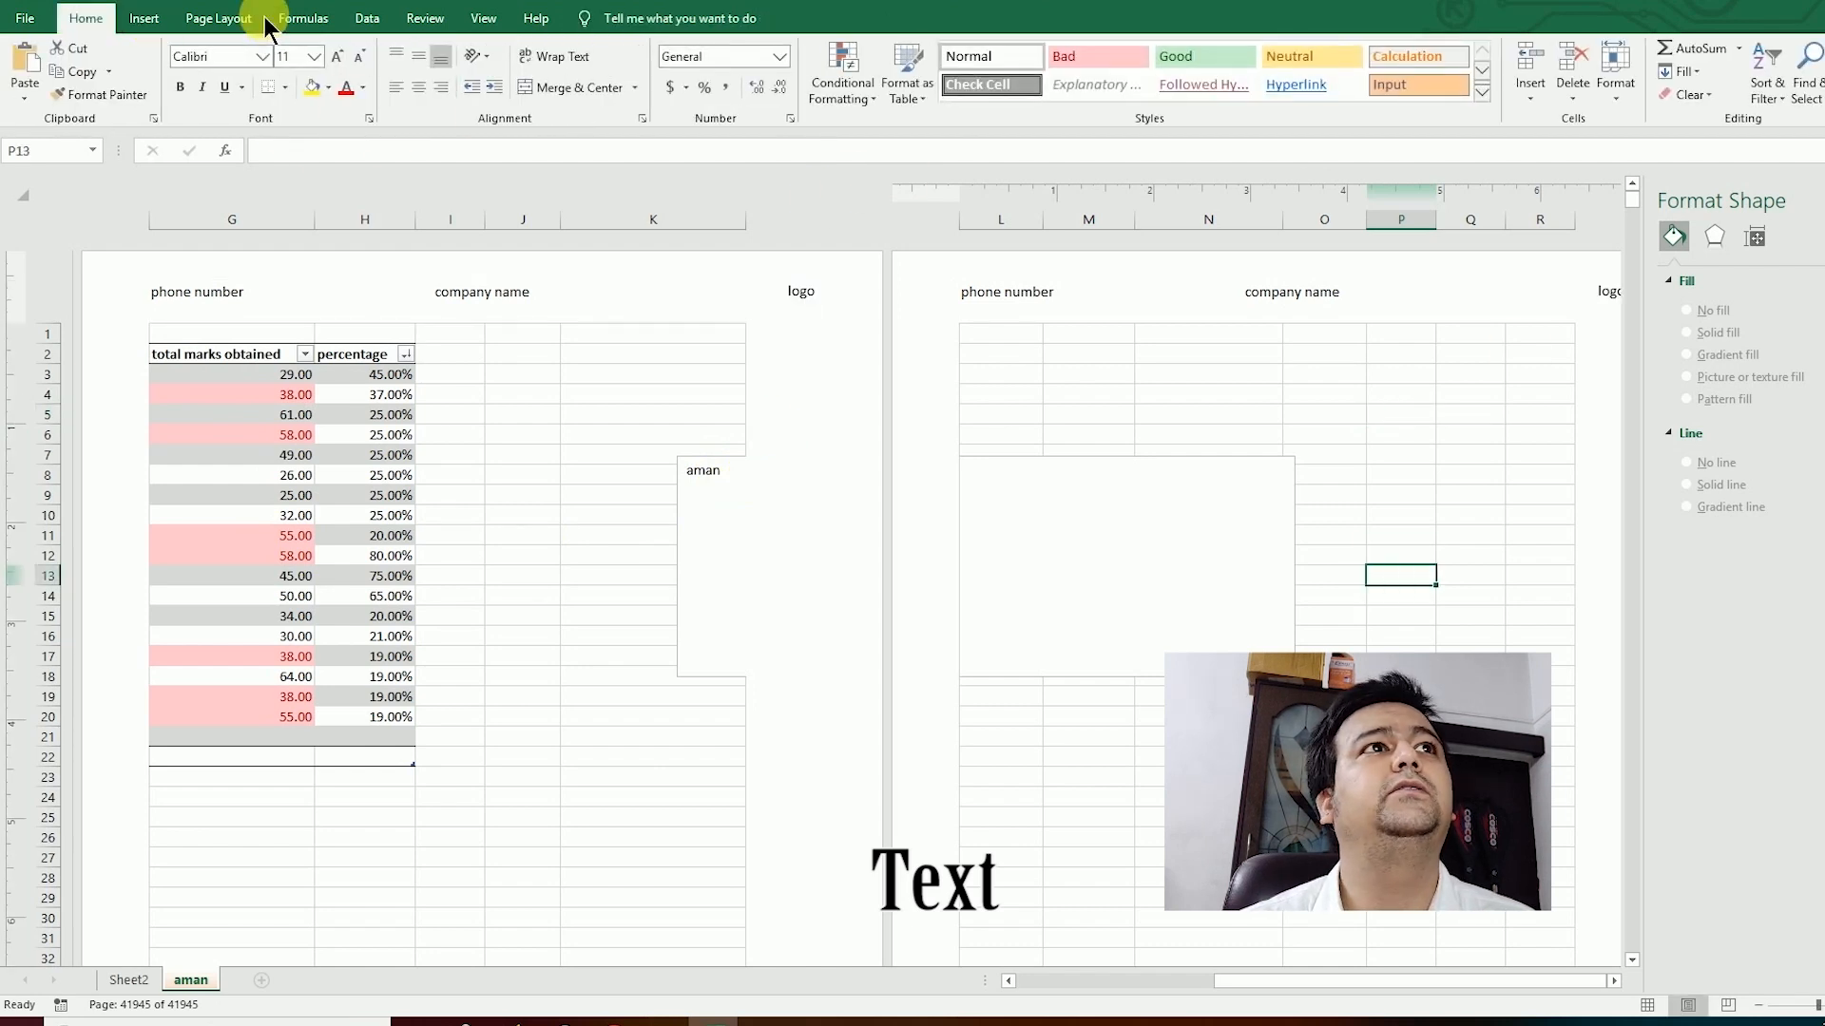
Step: Switch the sheet from Page Layout back to Normal view
left_click(468, 20)
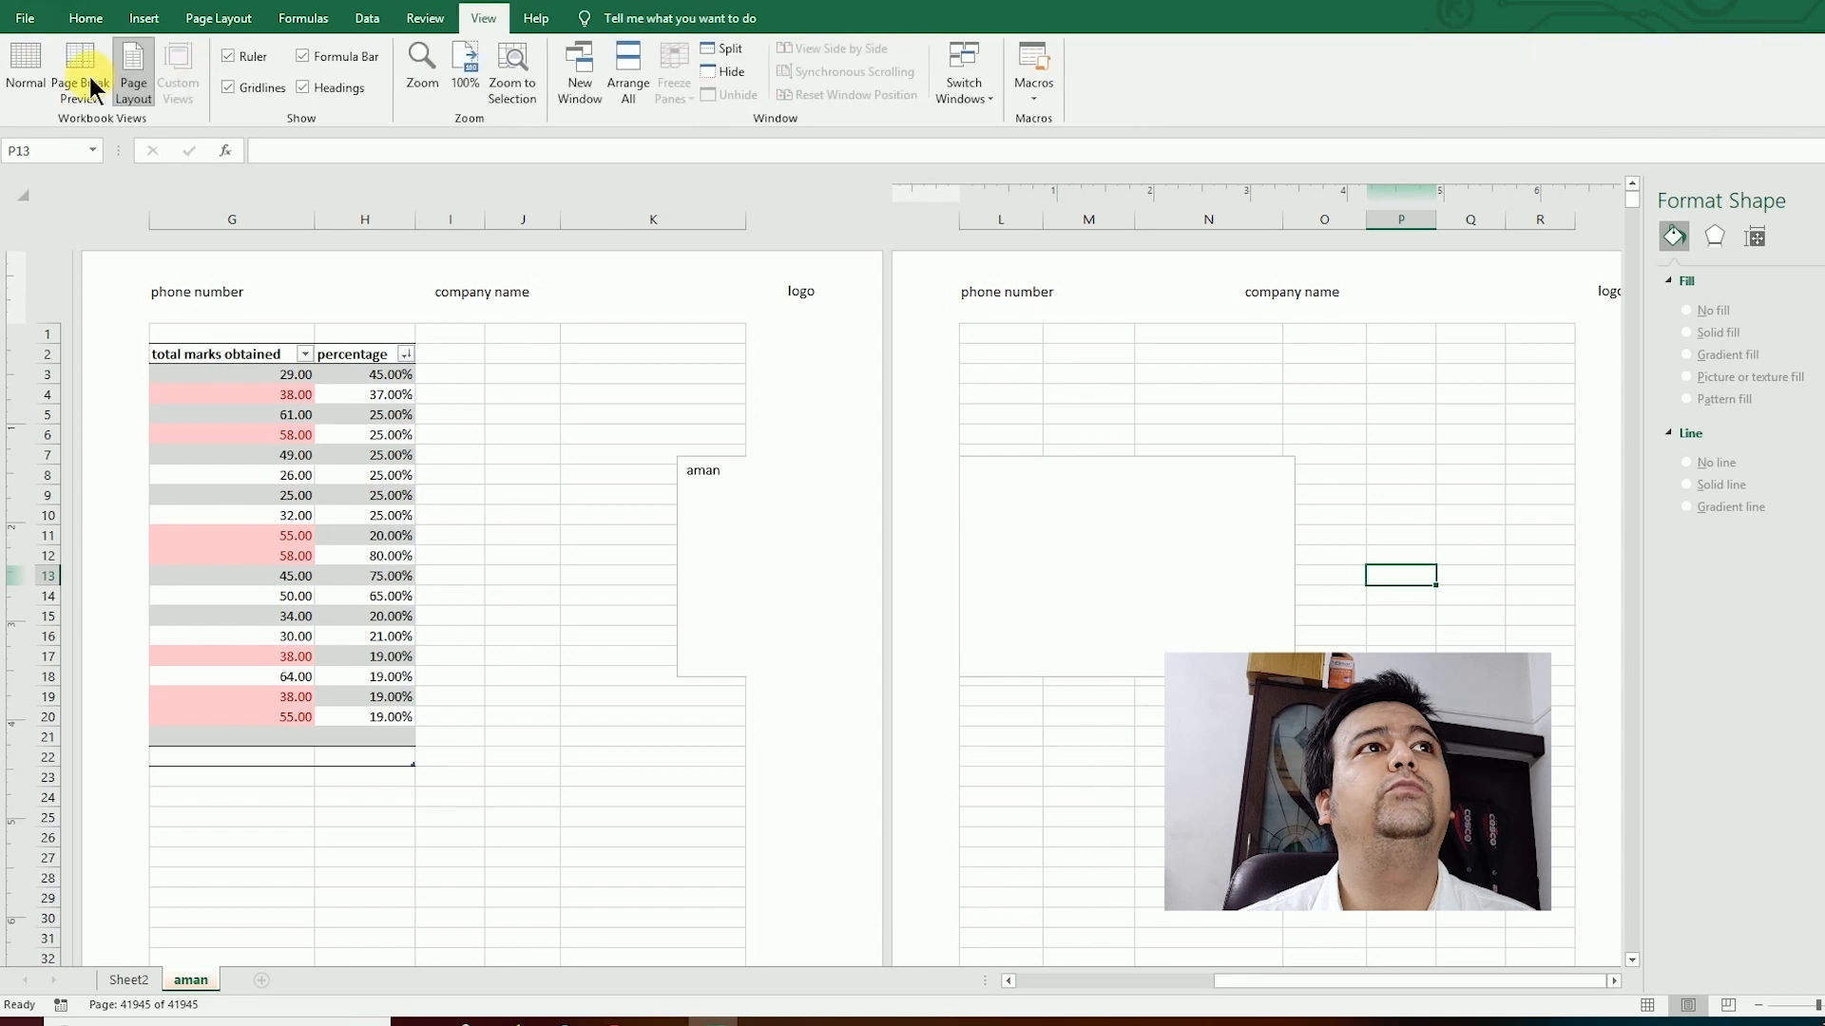
left_click(36, 63)
left_click(993, 404)
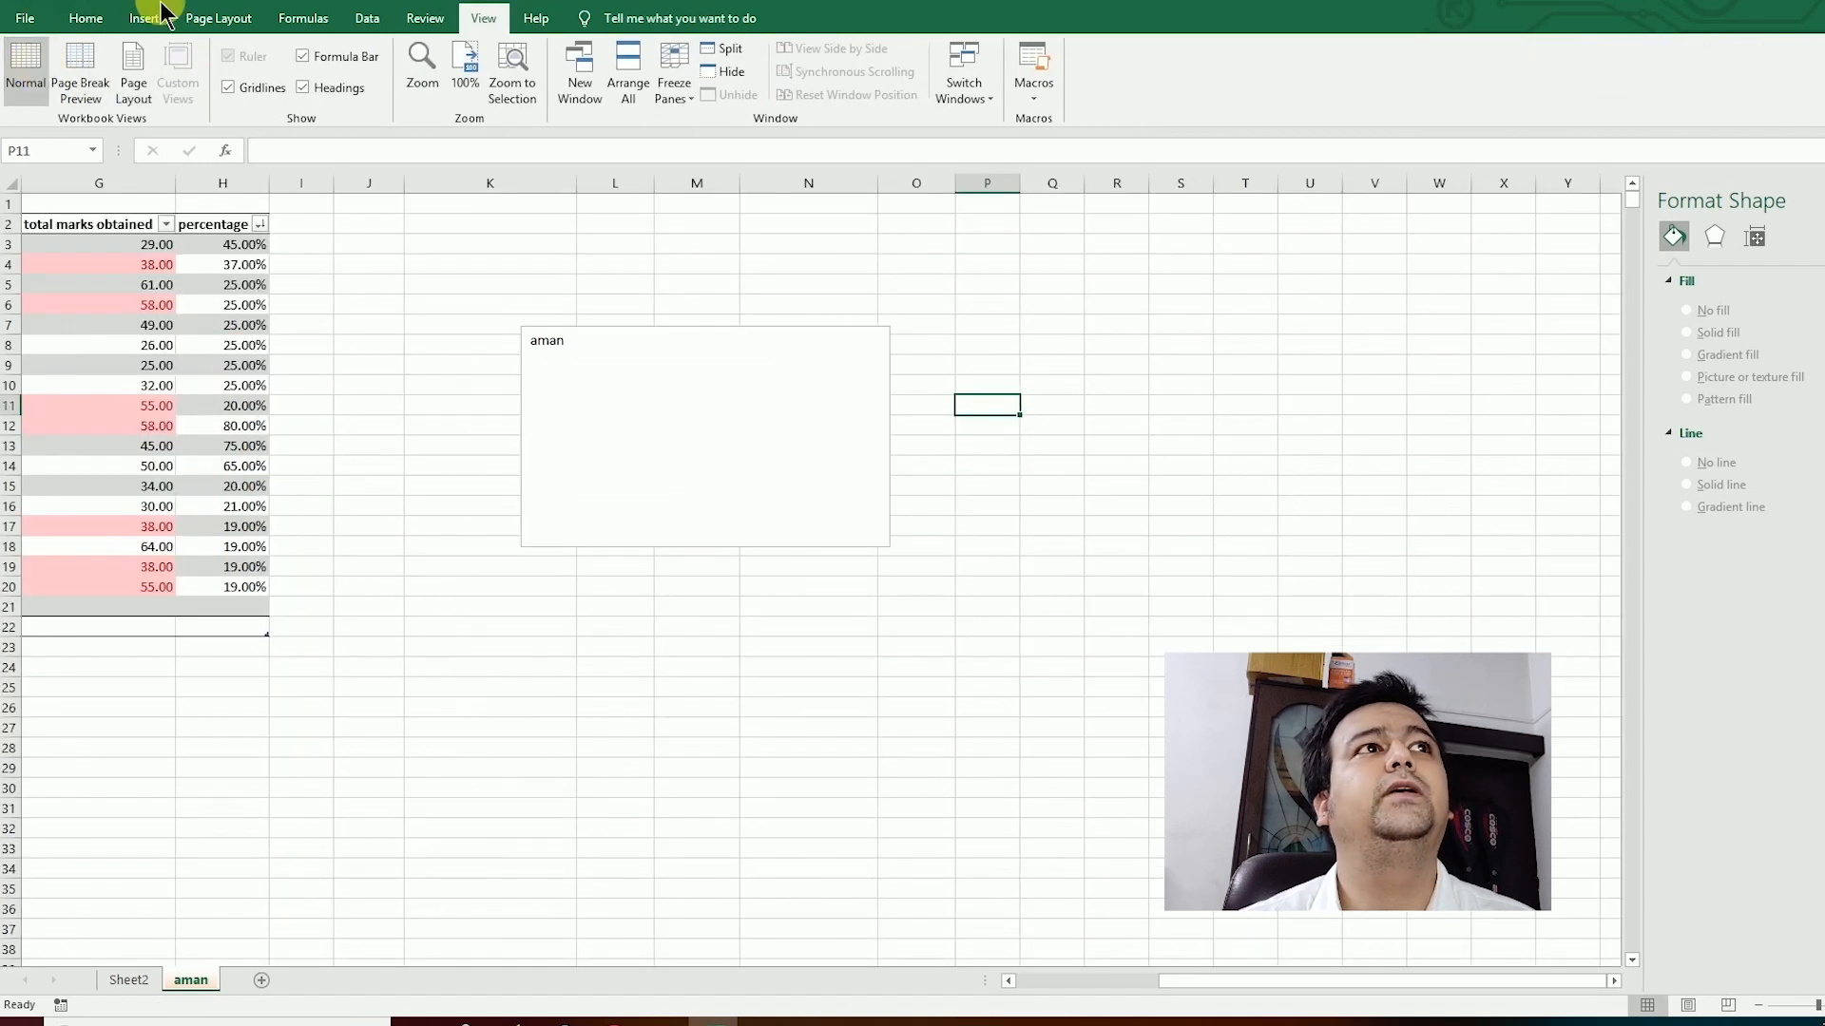
Step: Check the header sections in Page Setup's header/footer settings and in the print preview, and return to the sheet
key("ctrl+p")
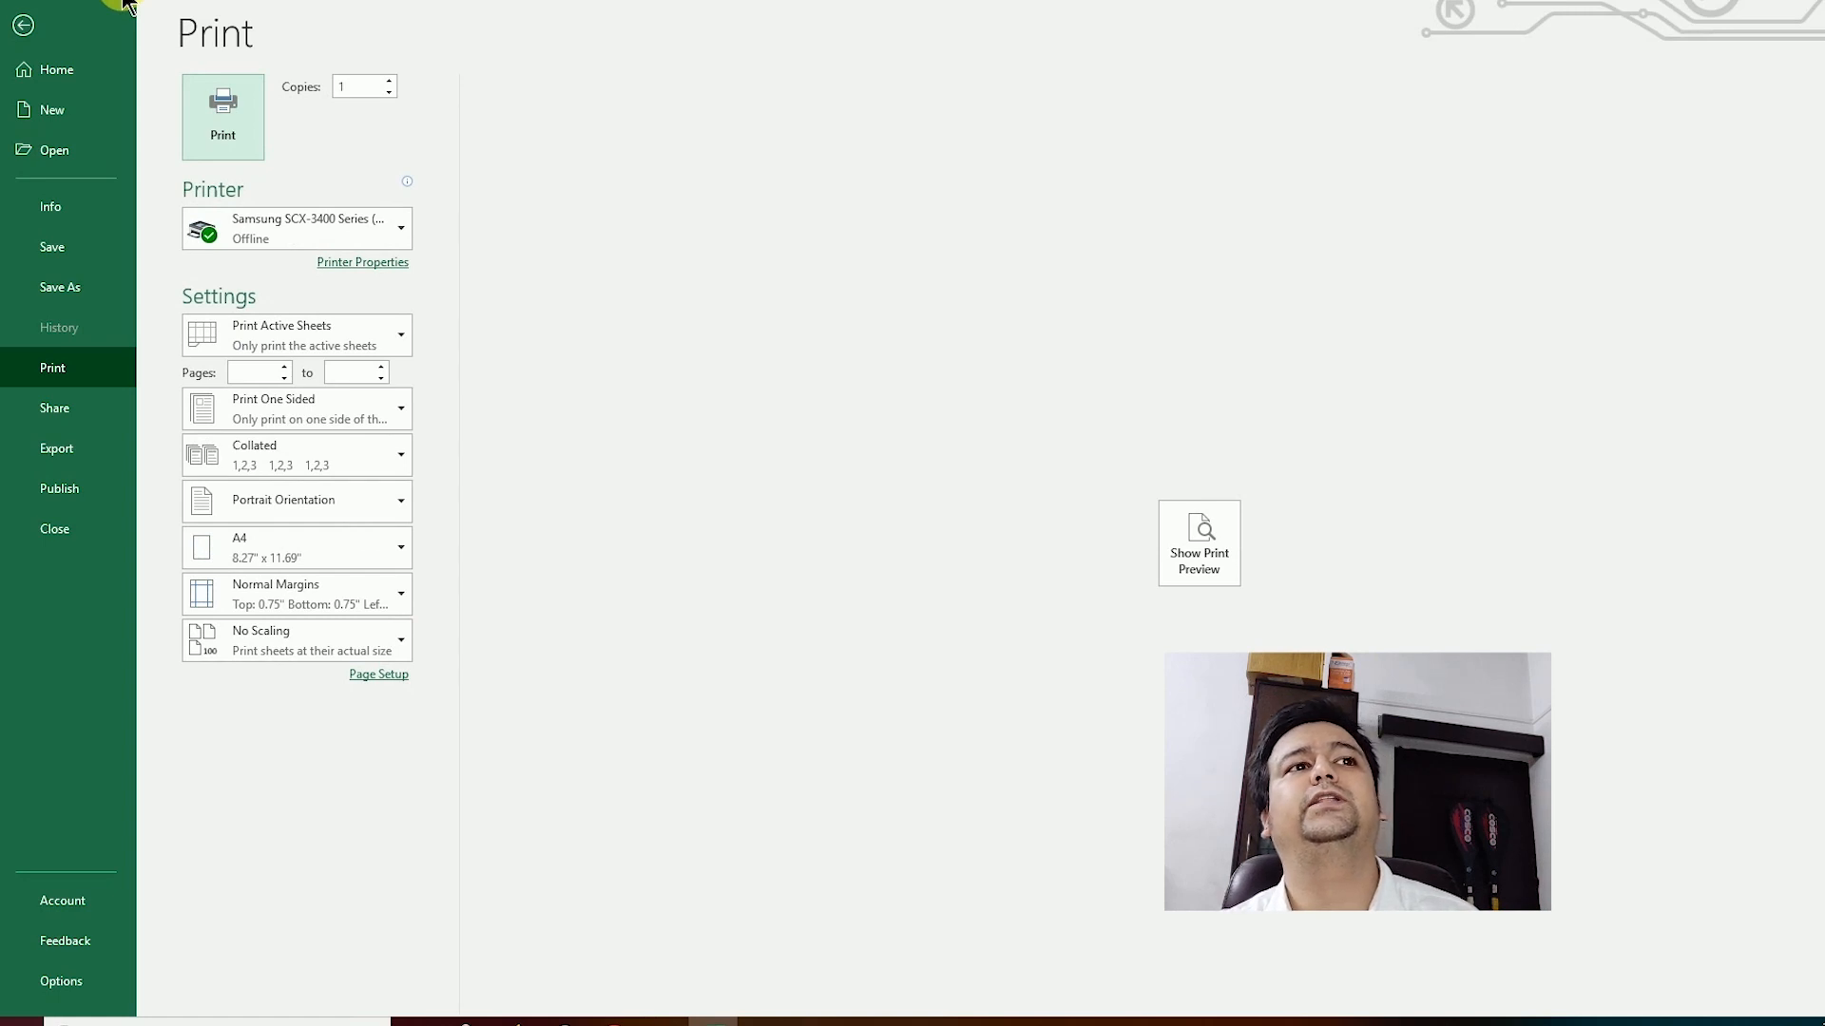
left_click(358, 559)
left_click(359, 559)
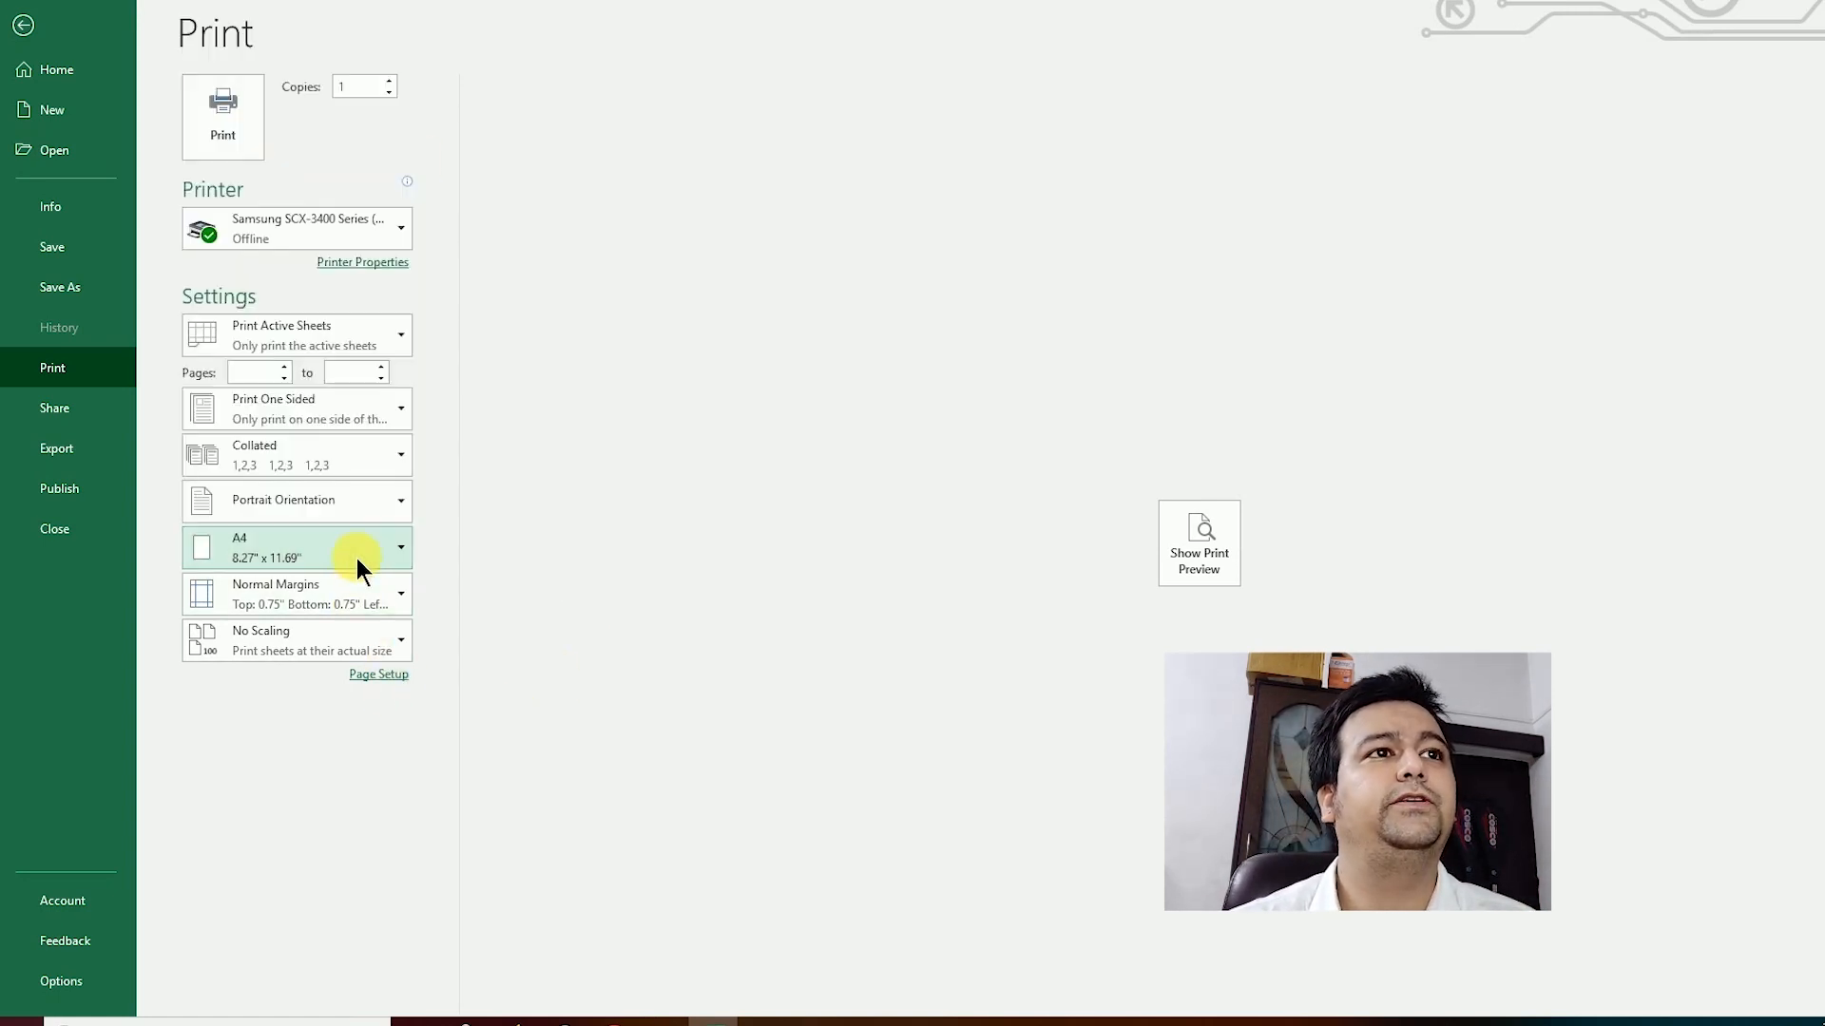
left_click(383, 678)
left_click(568, 219)
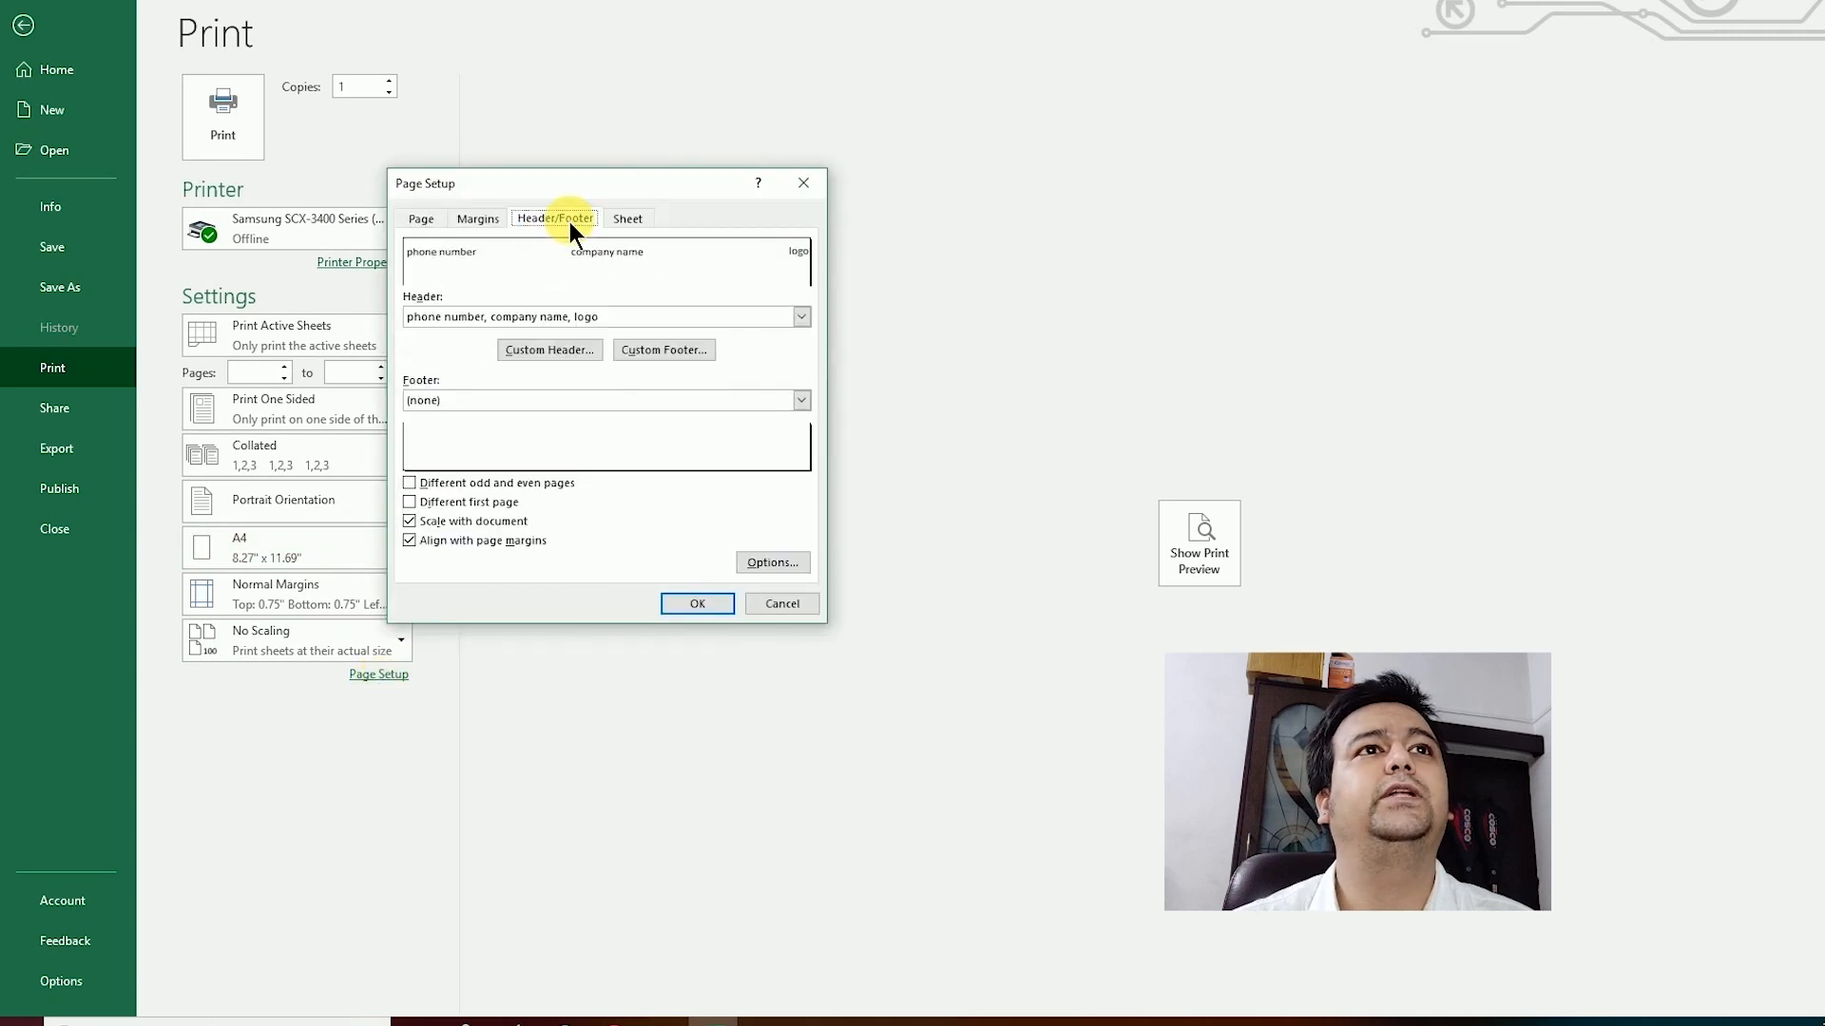
left_click(707, 608)
left_click(1221, 561)
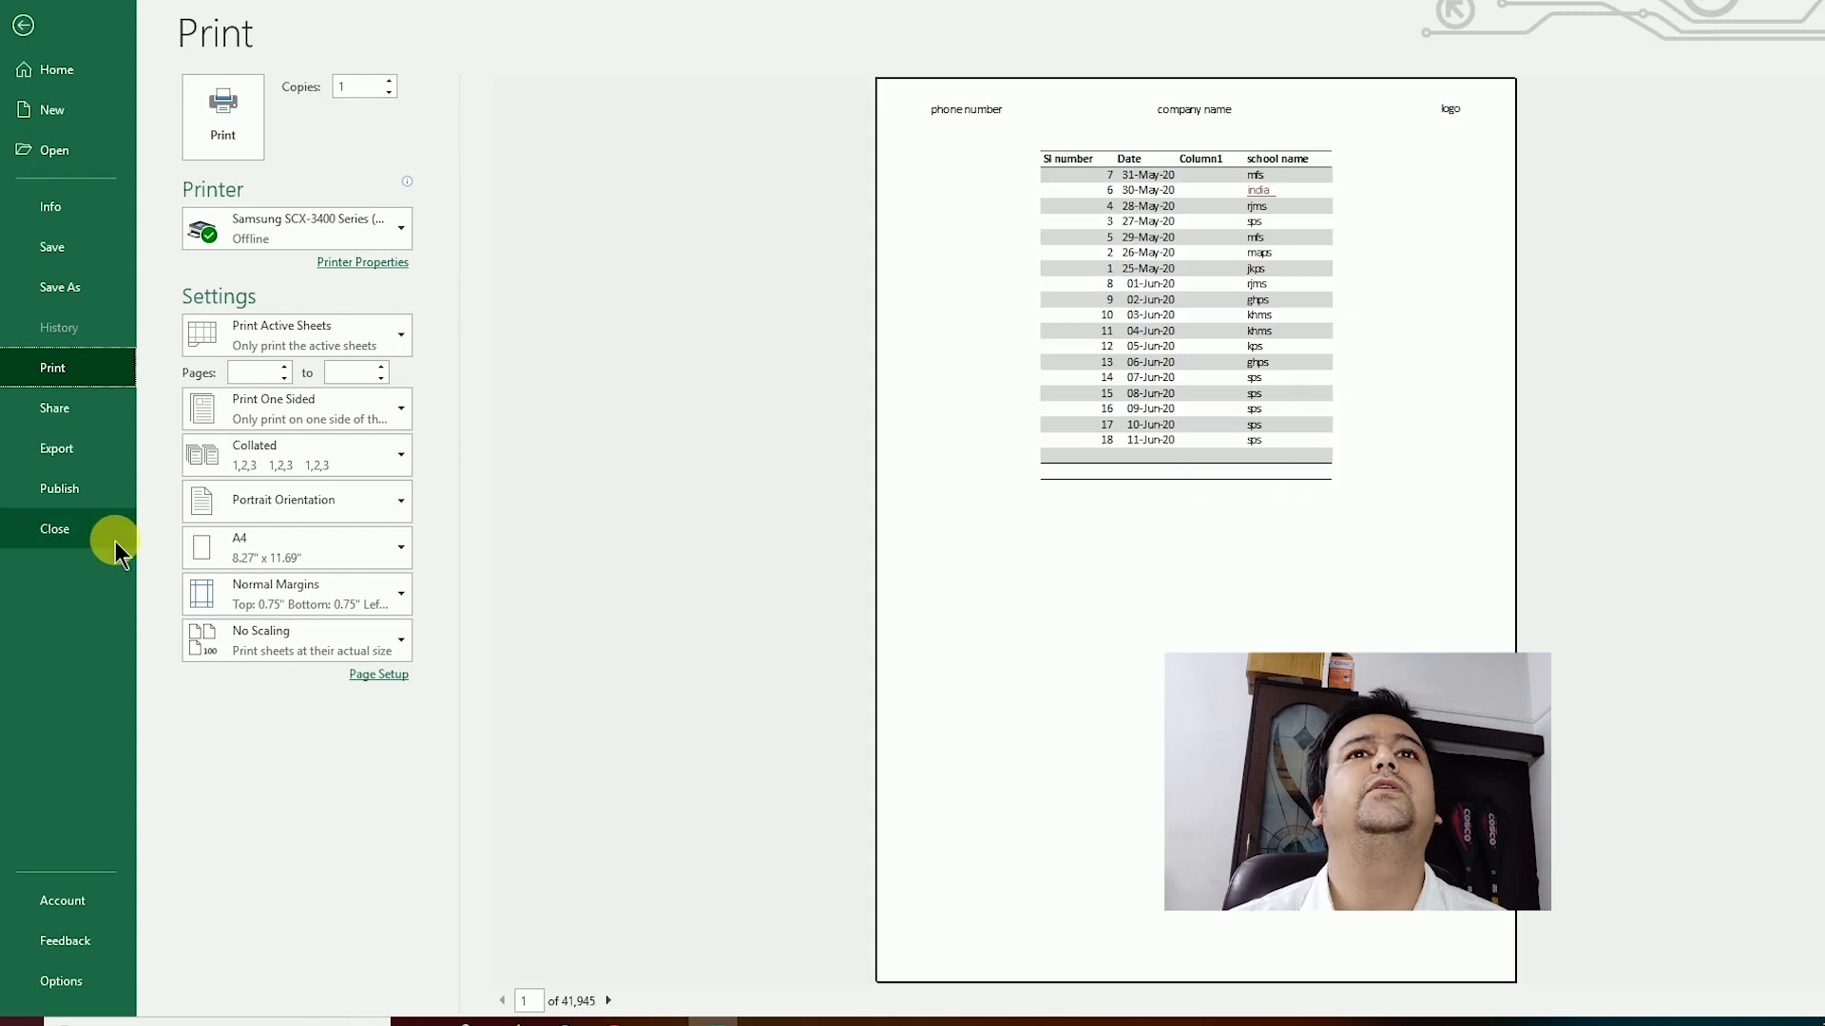
left_click(966, 110)
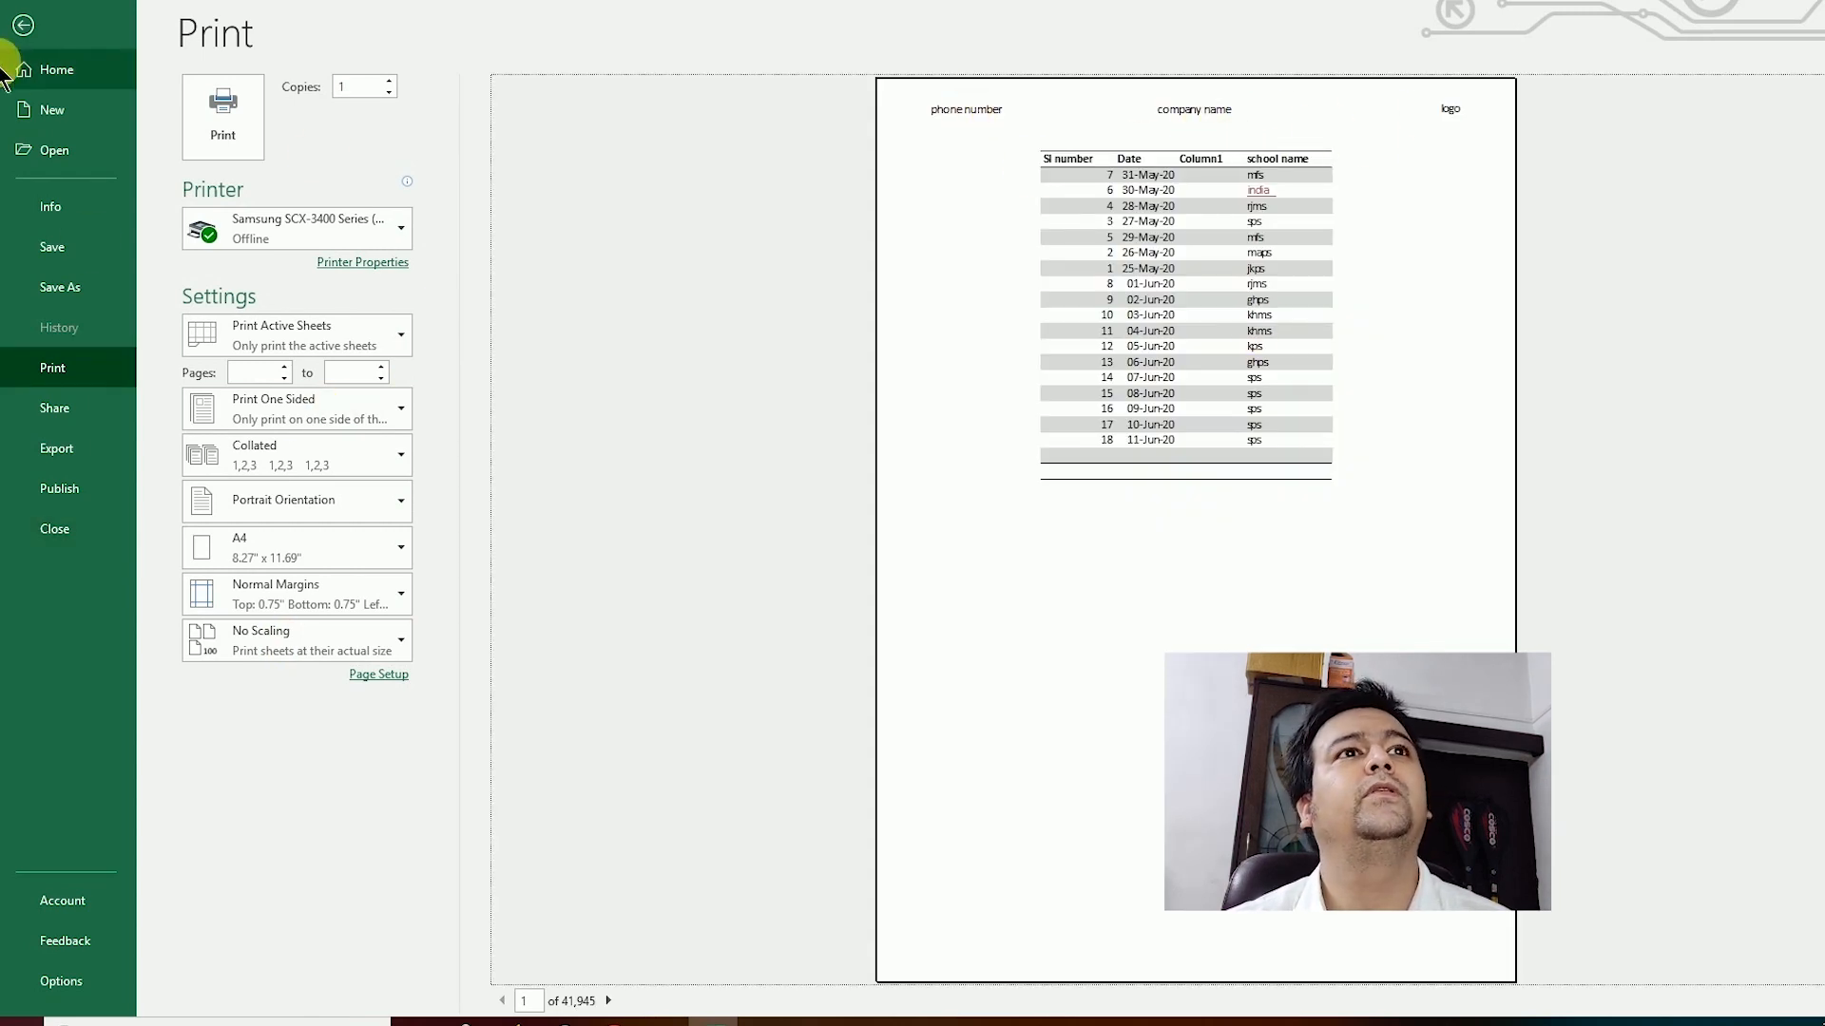
left_click(23, 25)
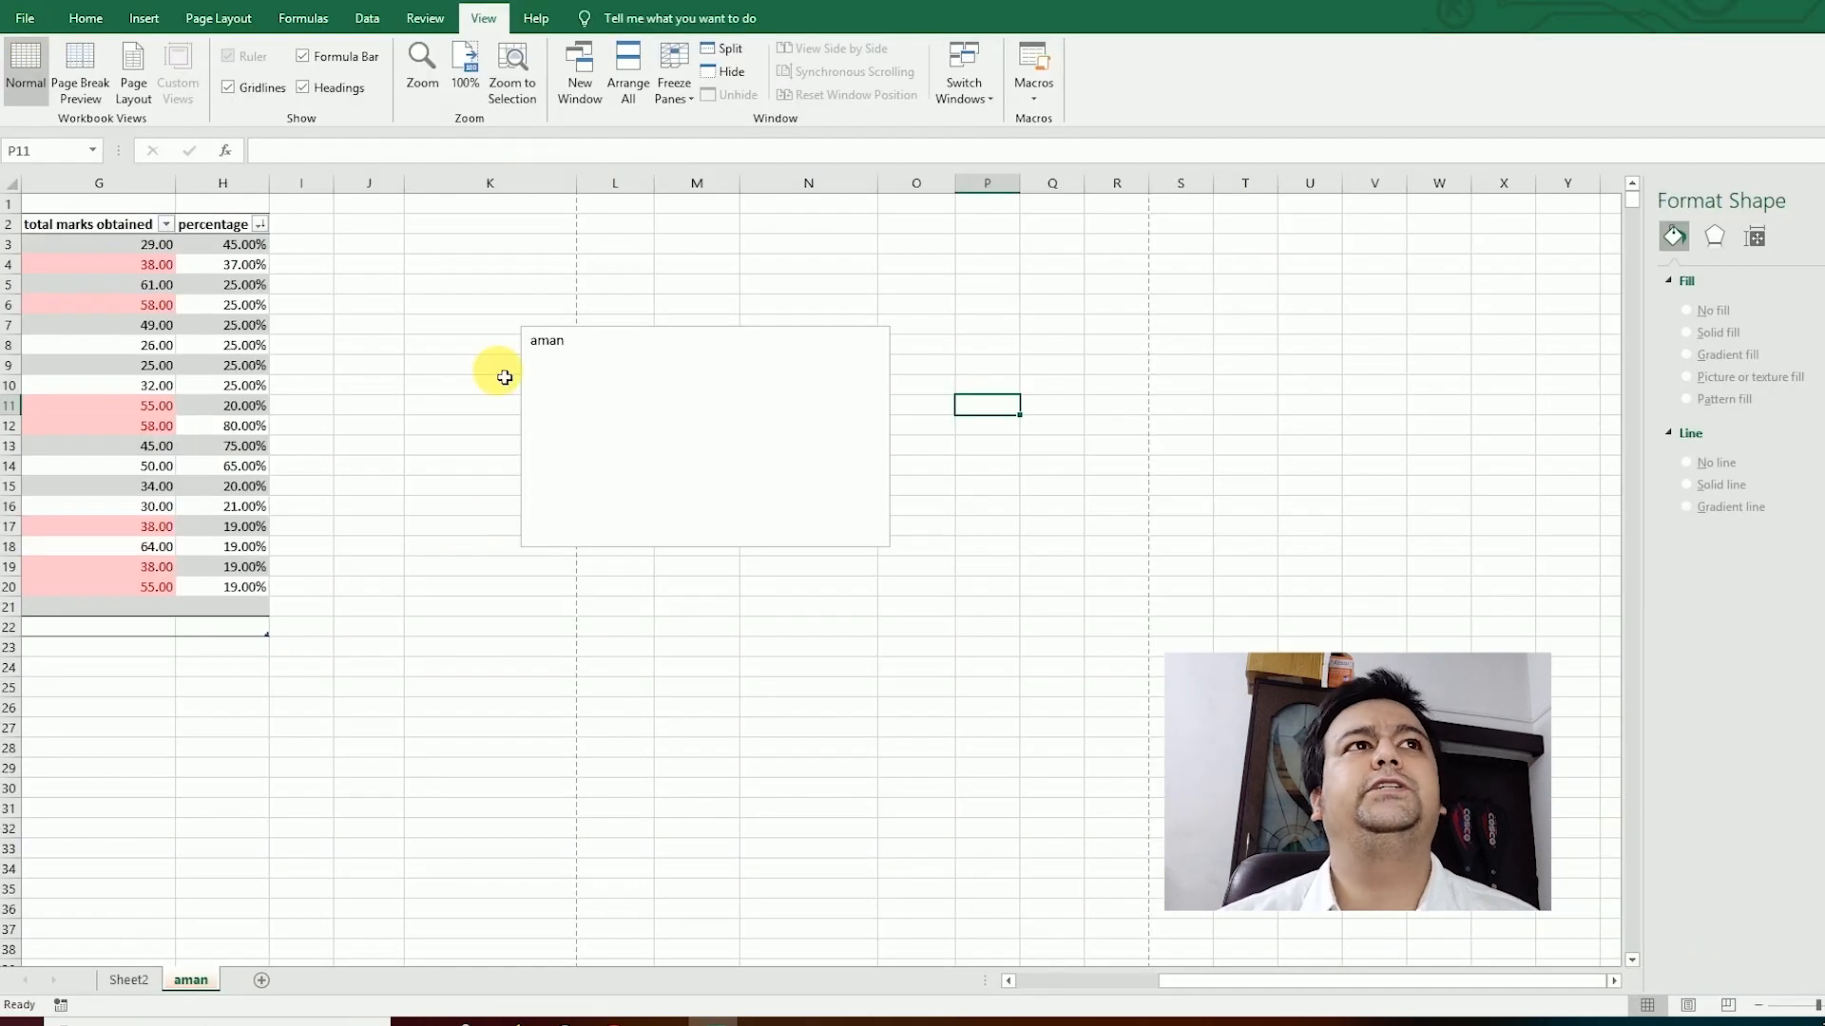
Step: Open header and footer editing and enter "mob" in the footer's center section and "e mail" in its right section
left_click(143, 19)
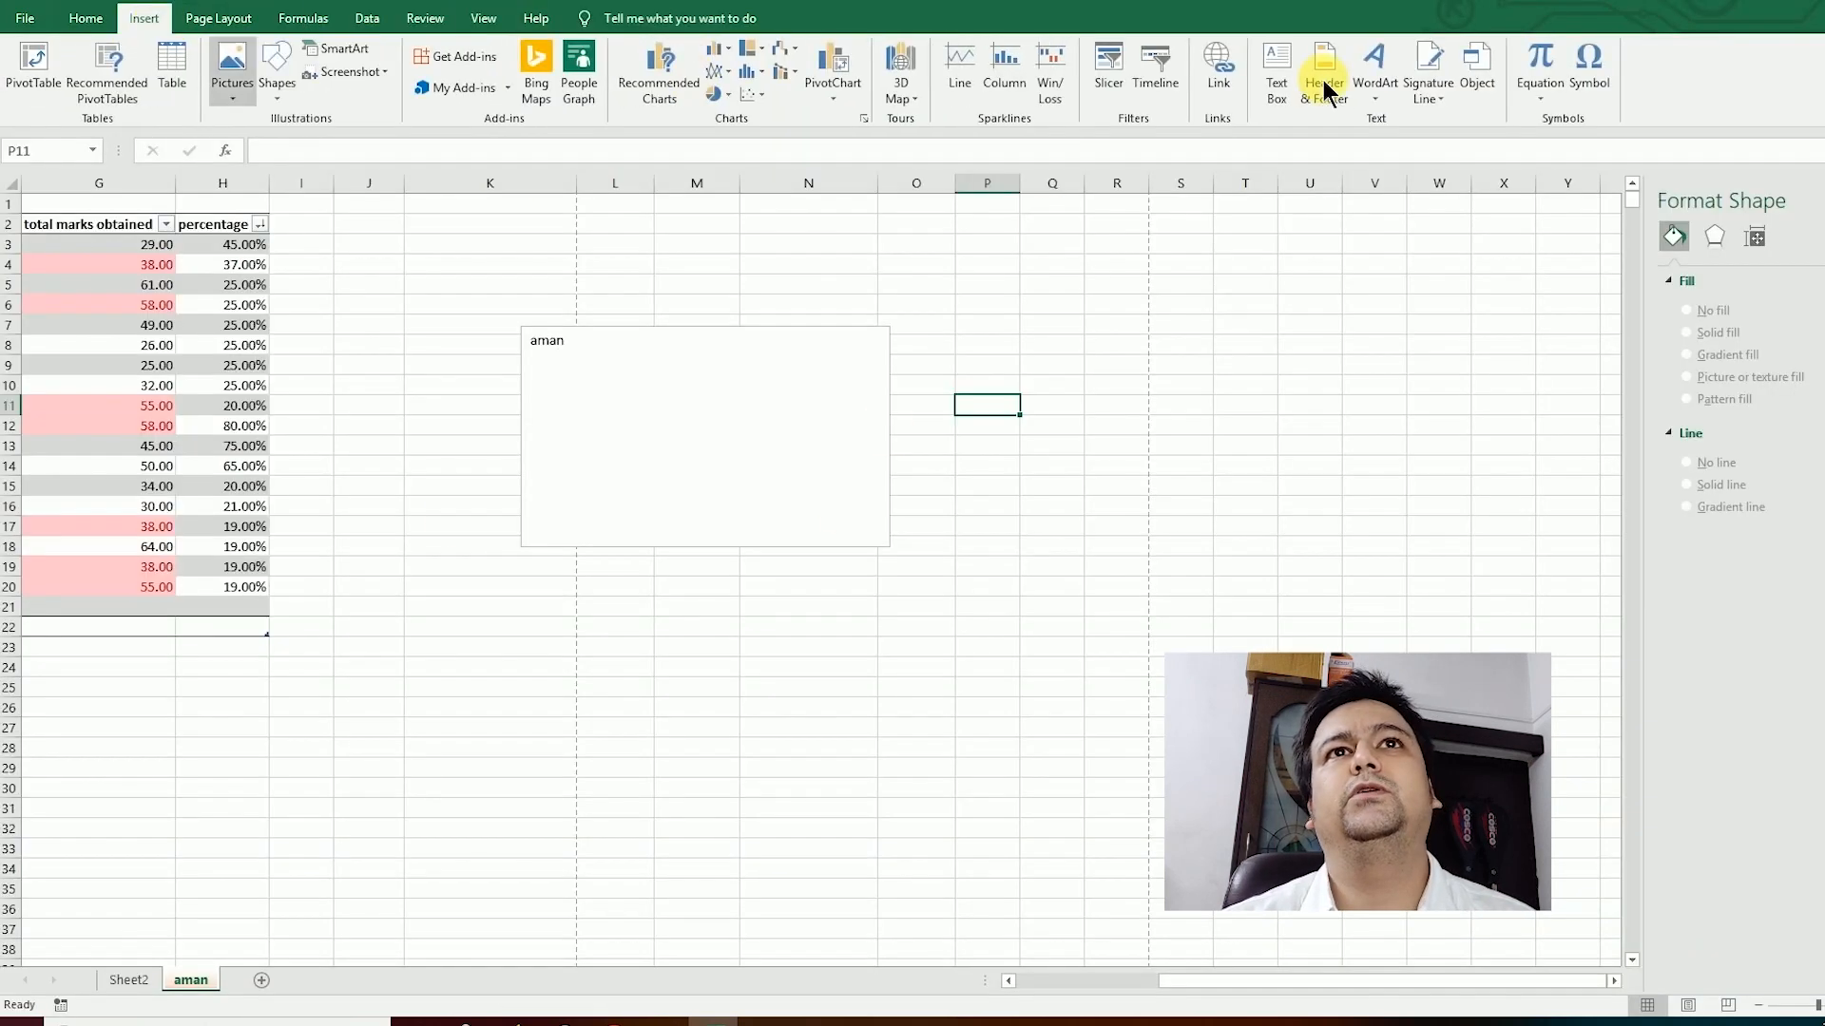
left_click(1343, 97)
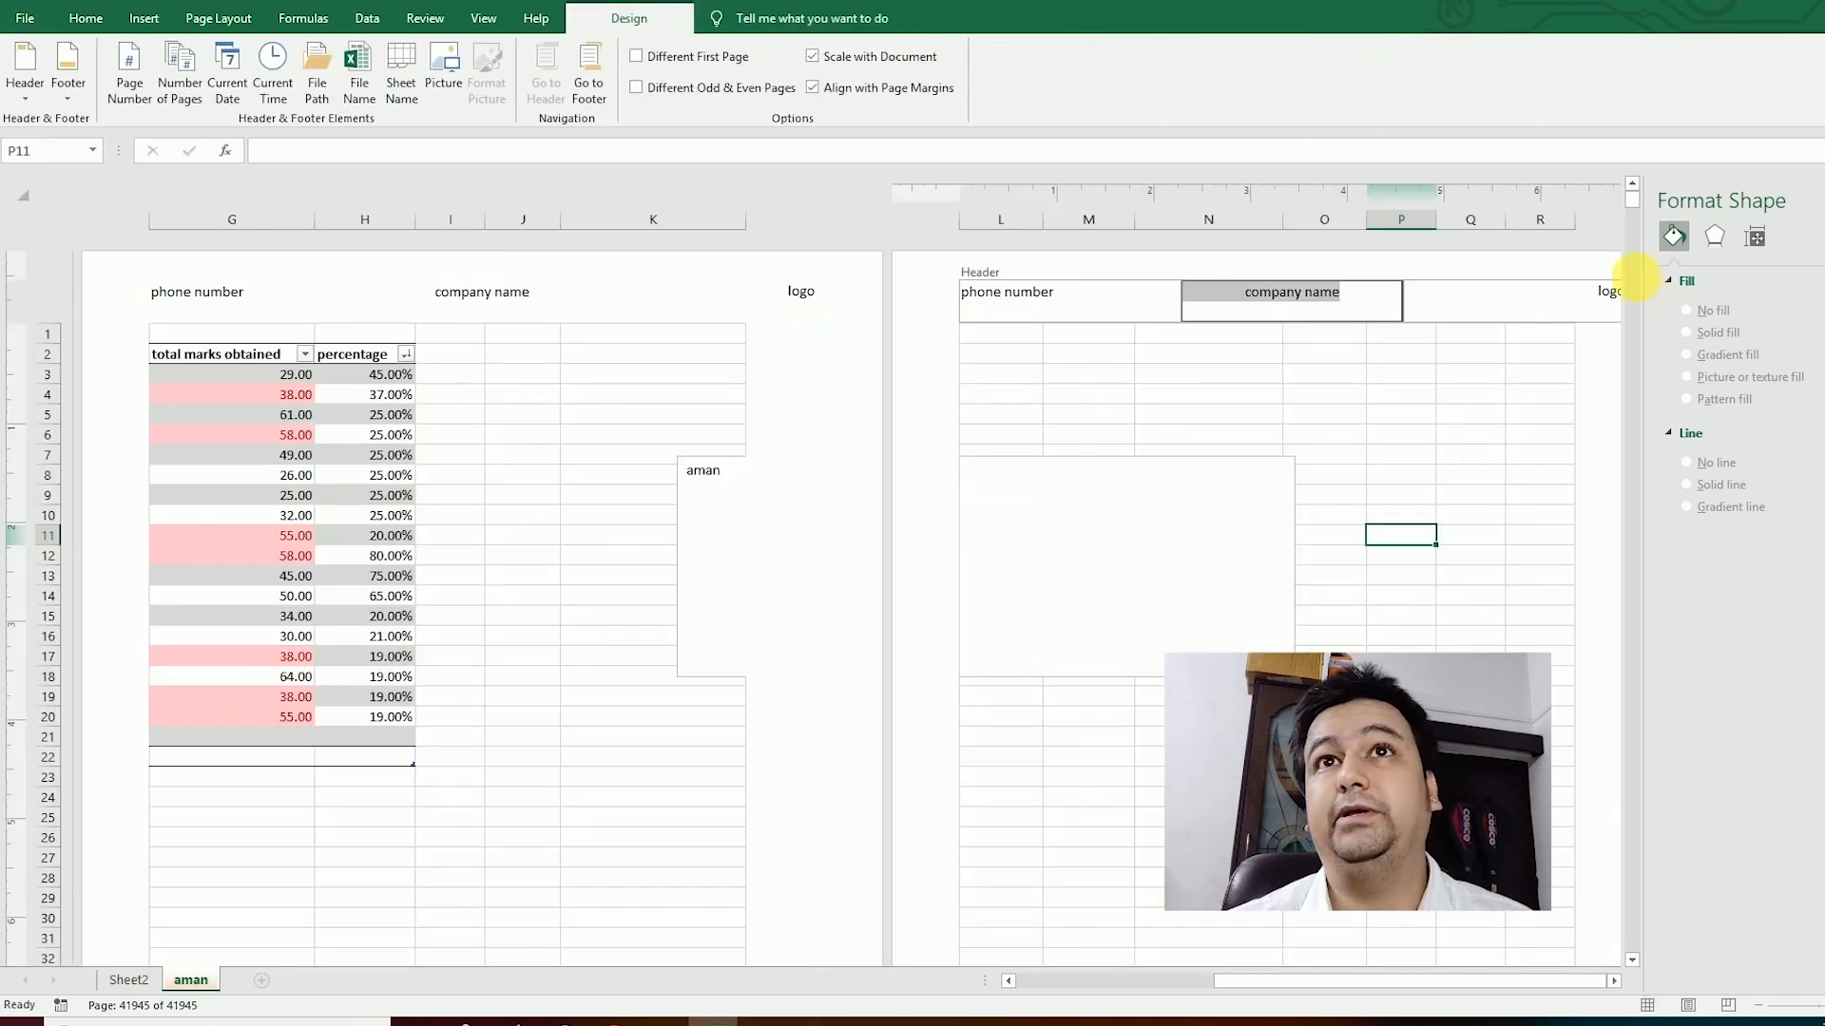
left_click(1630, 202)
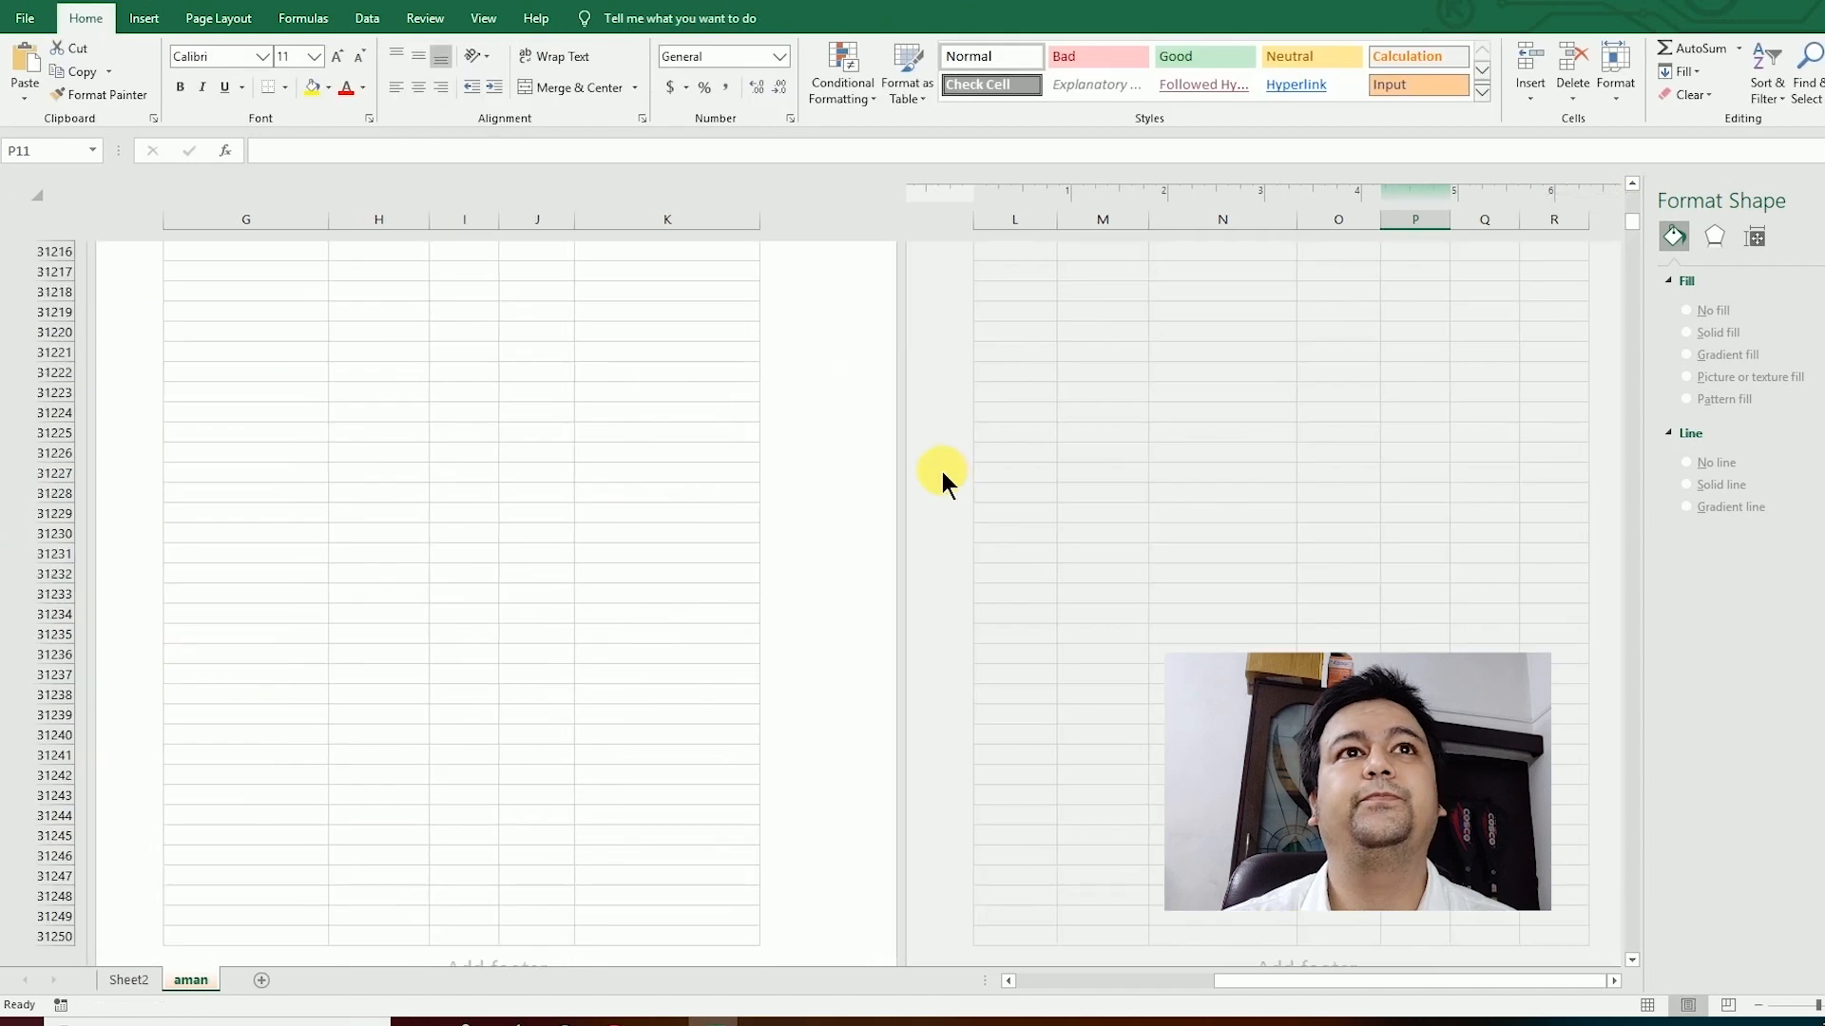
scroll(577, 876, "up", 2)
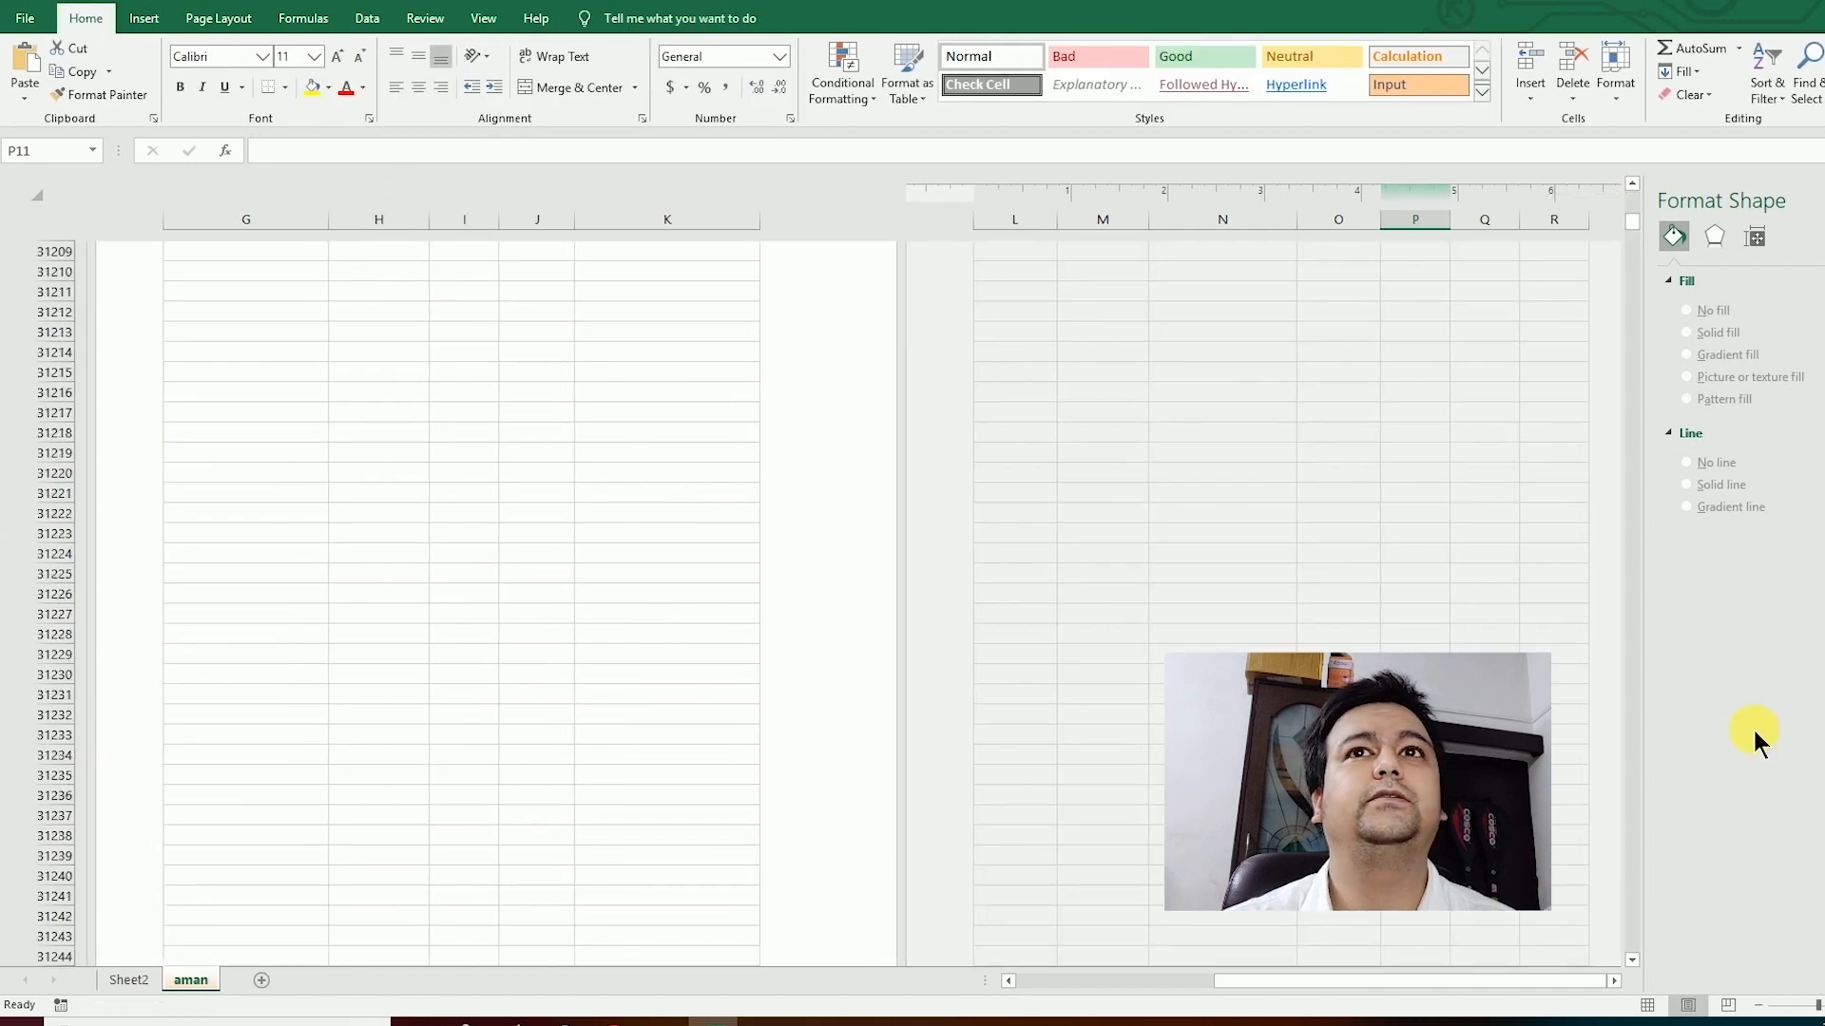
left_click_drag(1633, 230, 1638, 240)
left_click(484, 691)
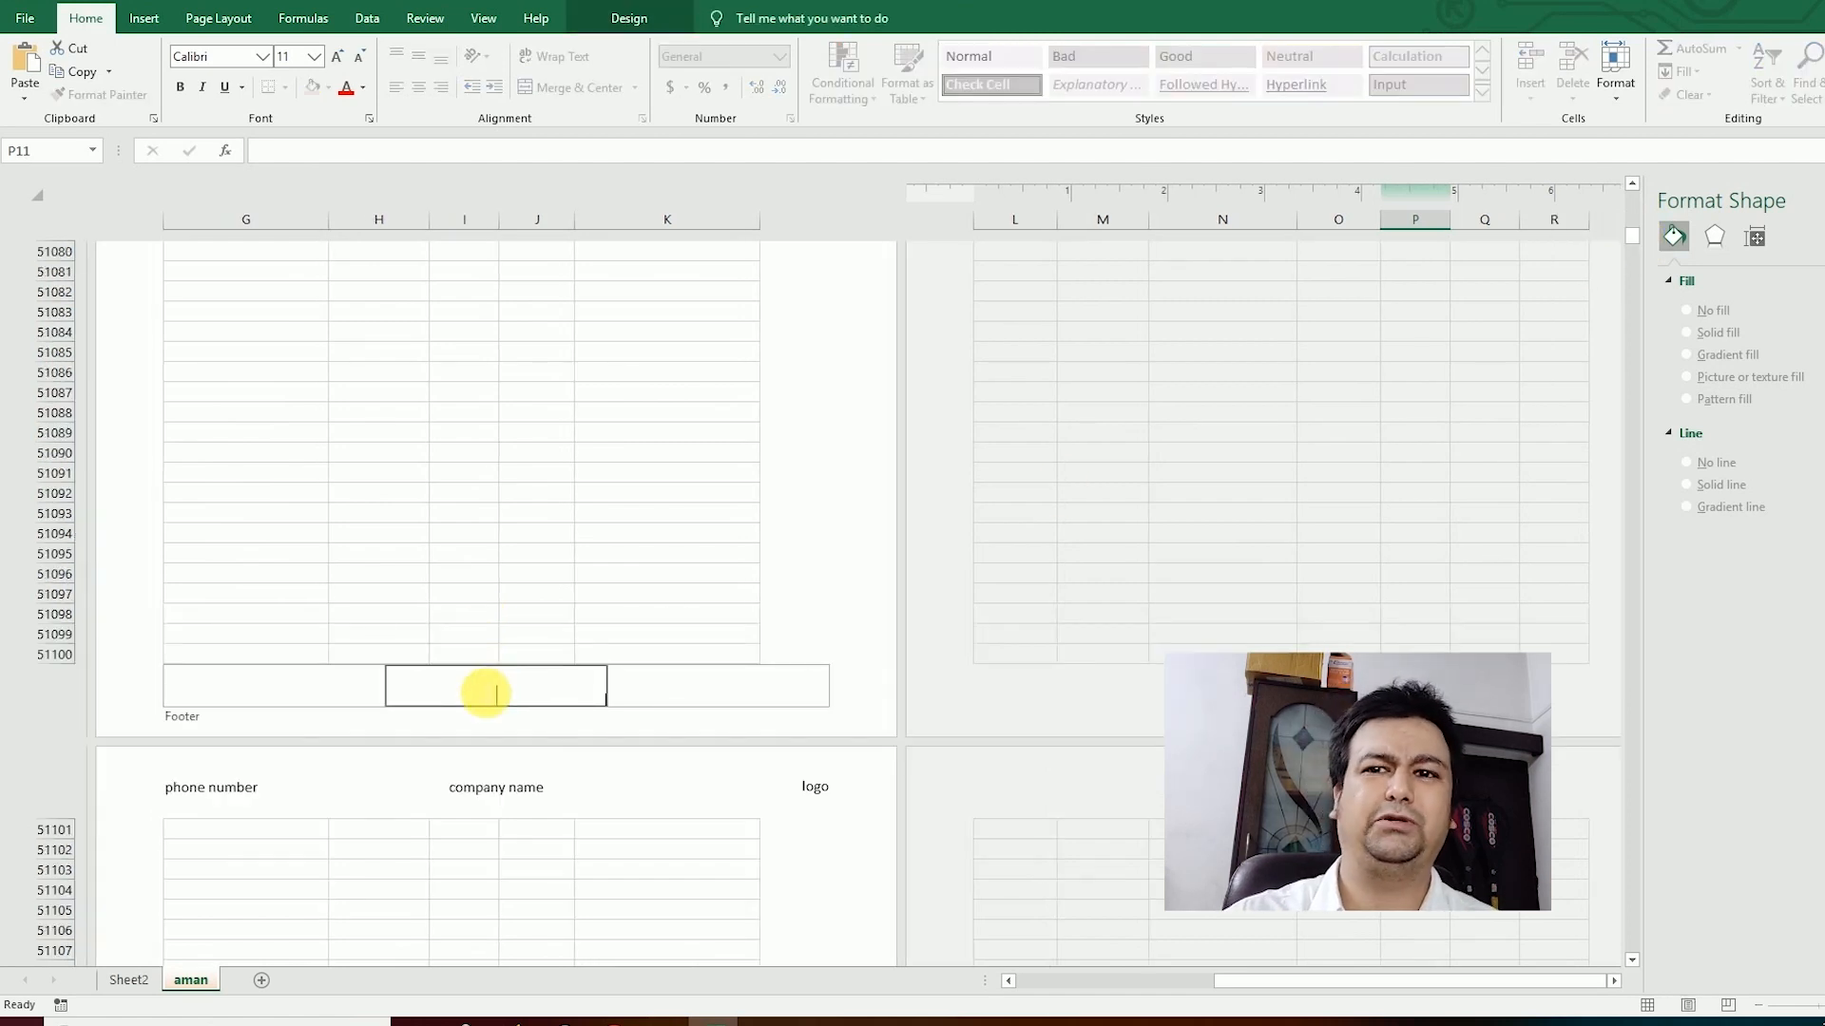
type("mob")
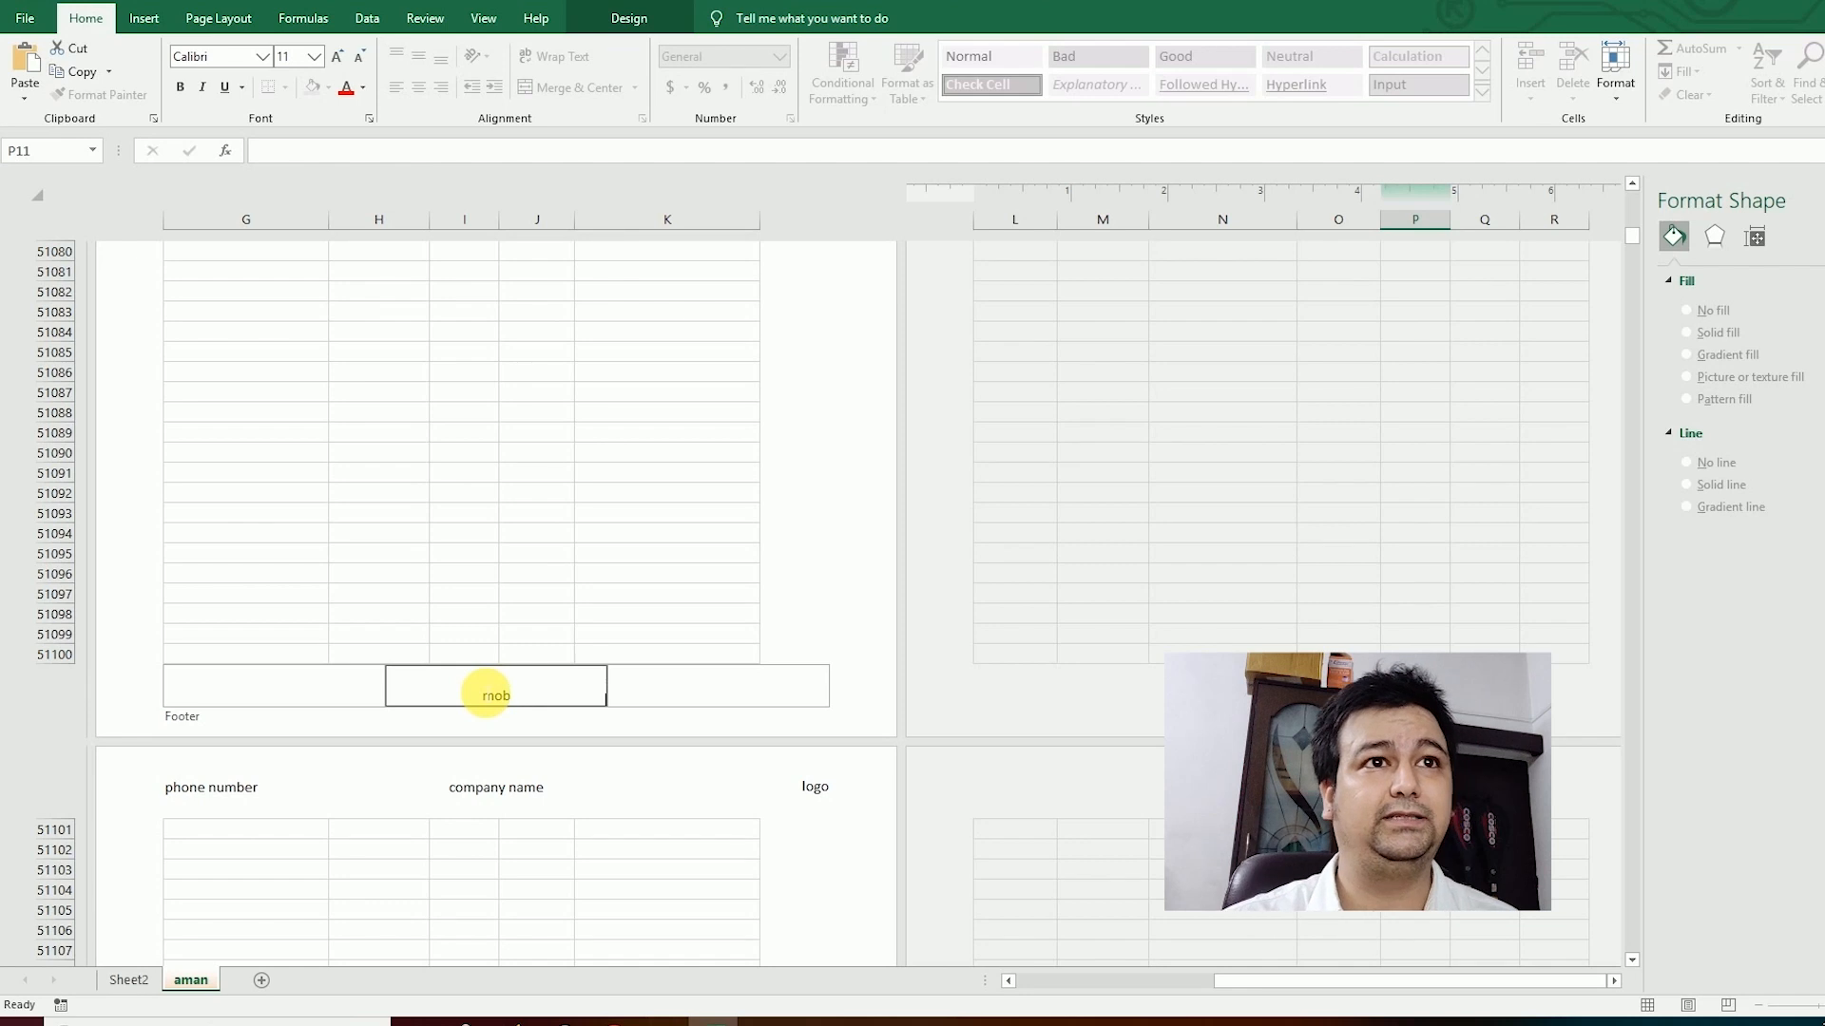
key("Tab")
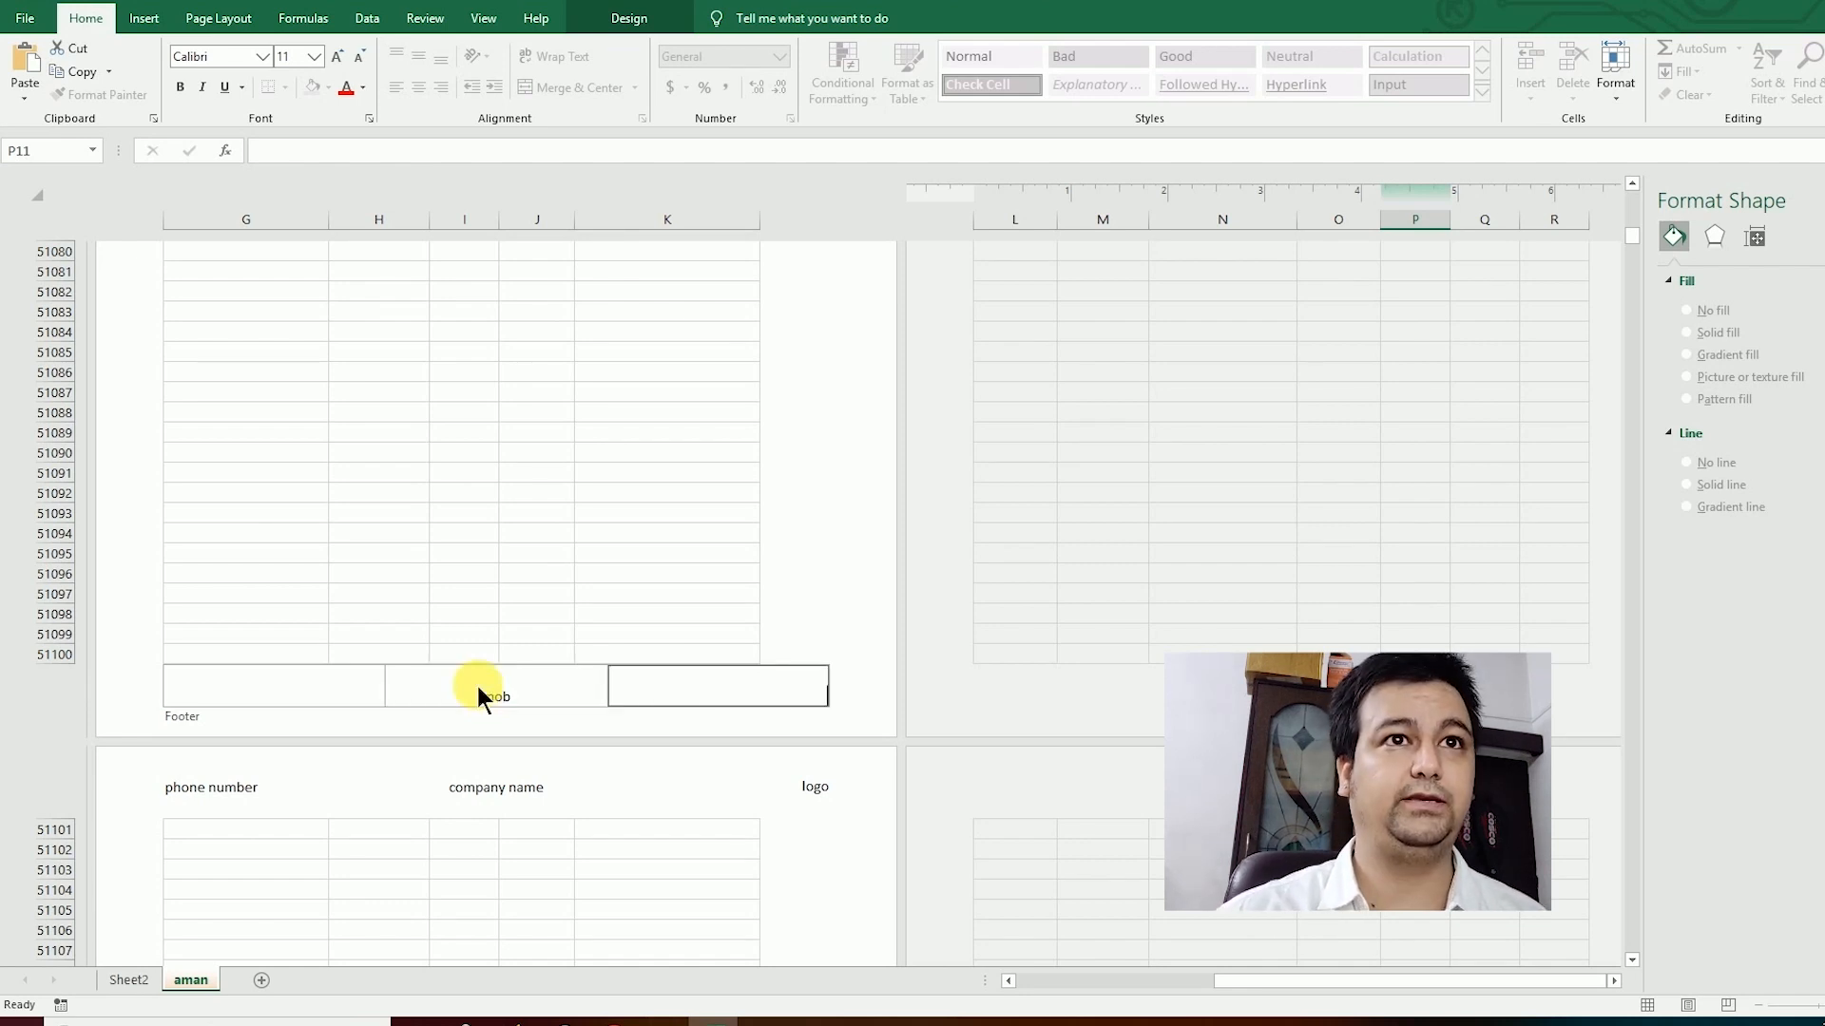
type("e mail")
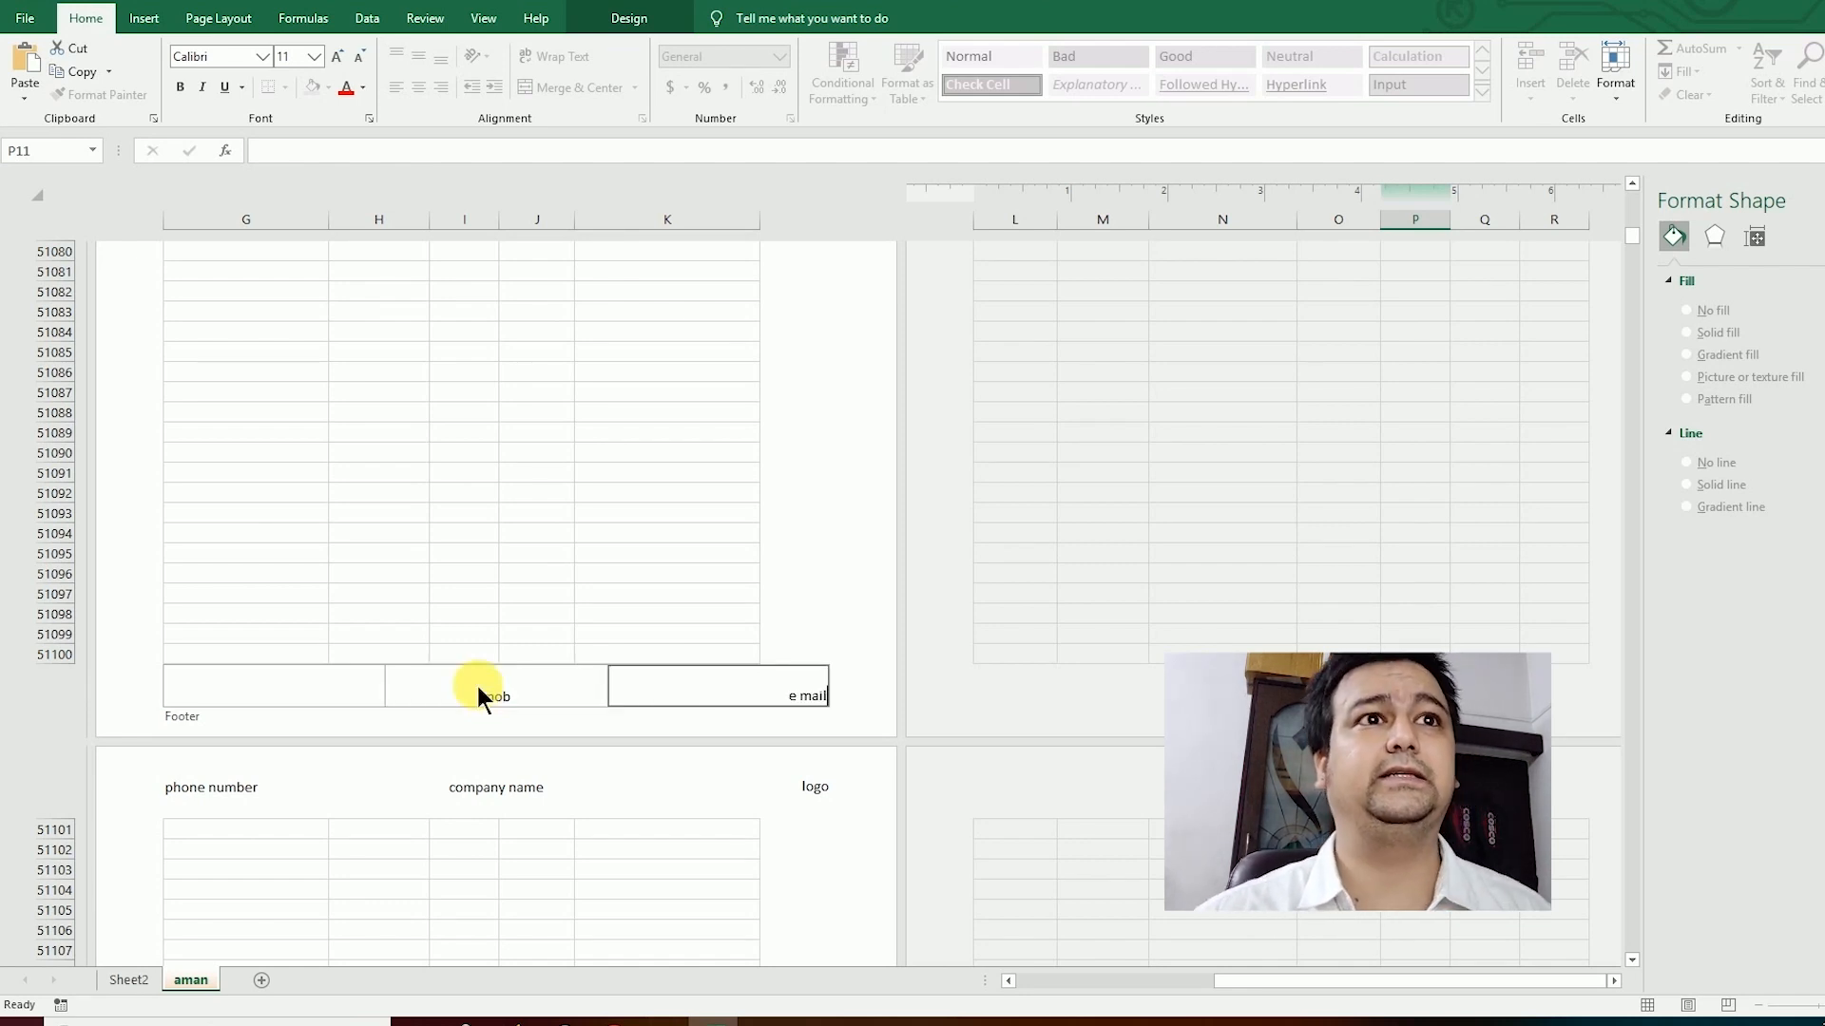
left_click(299, 698)
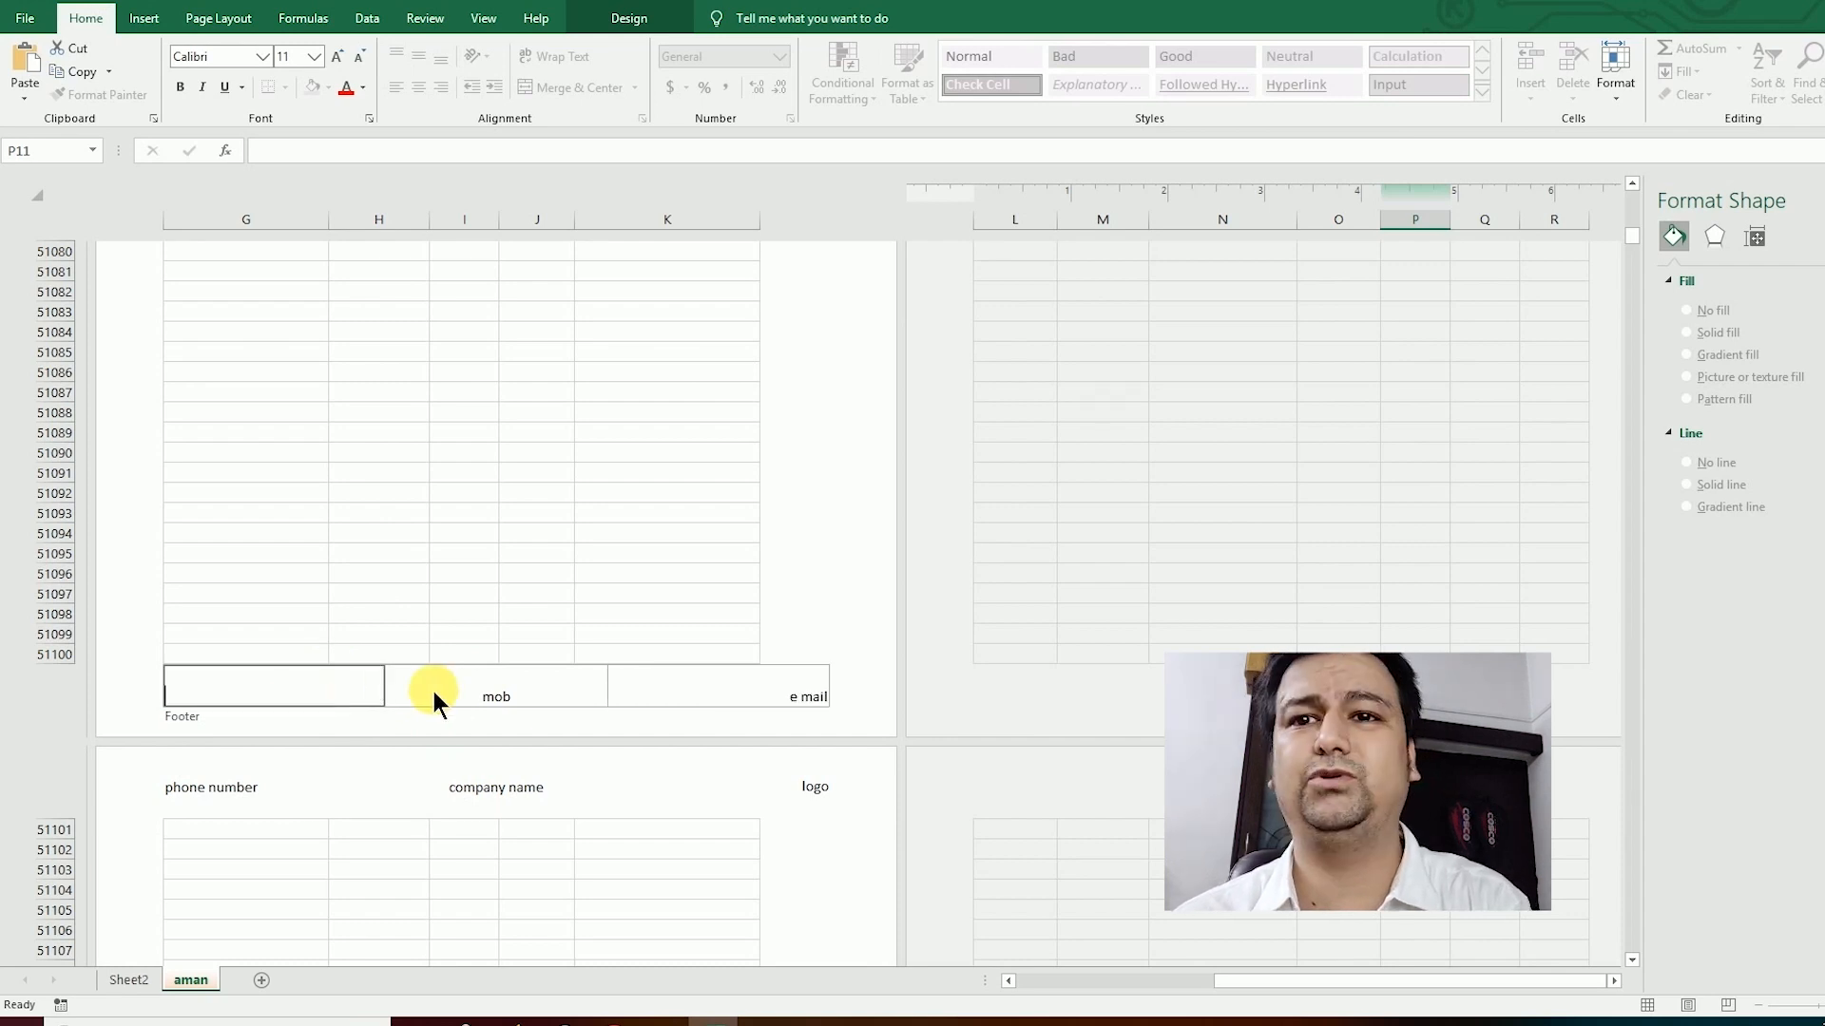
left_click(1117, 616)
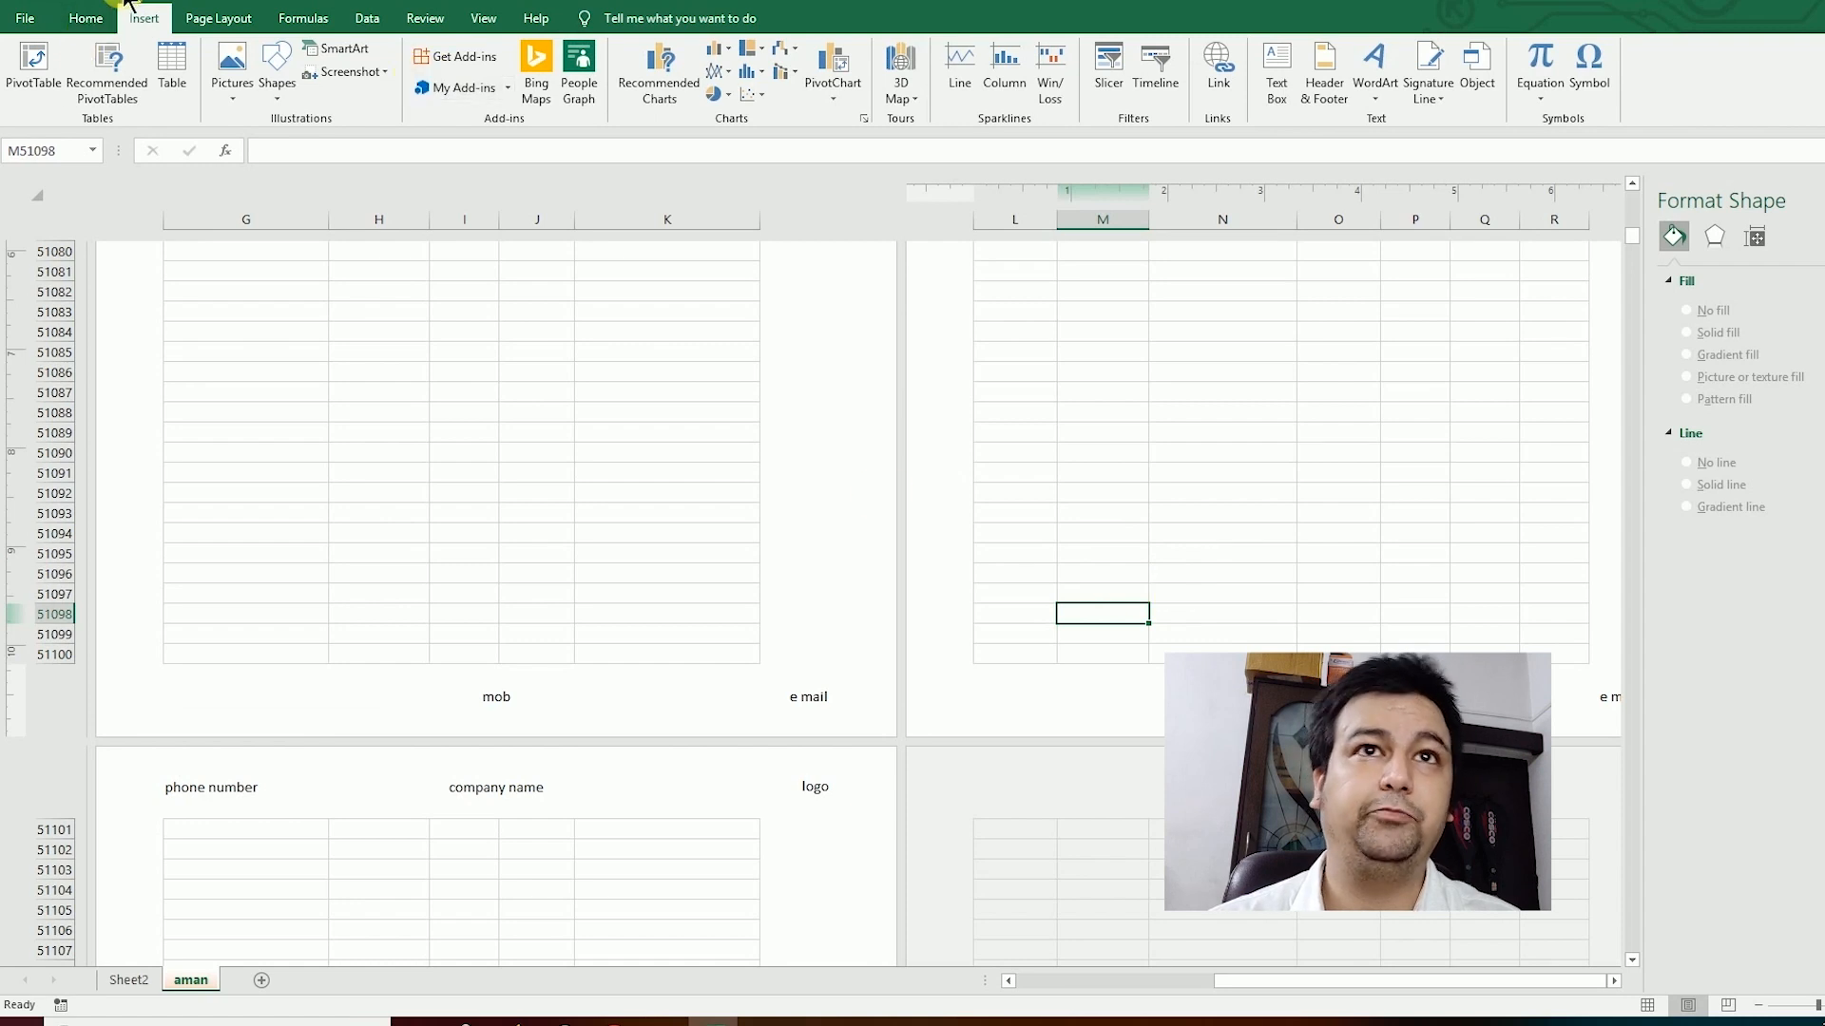
Step: Show the print preview to check the header and footer on the first page, and return to the sheet
key("ctrl+p")
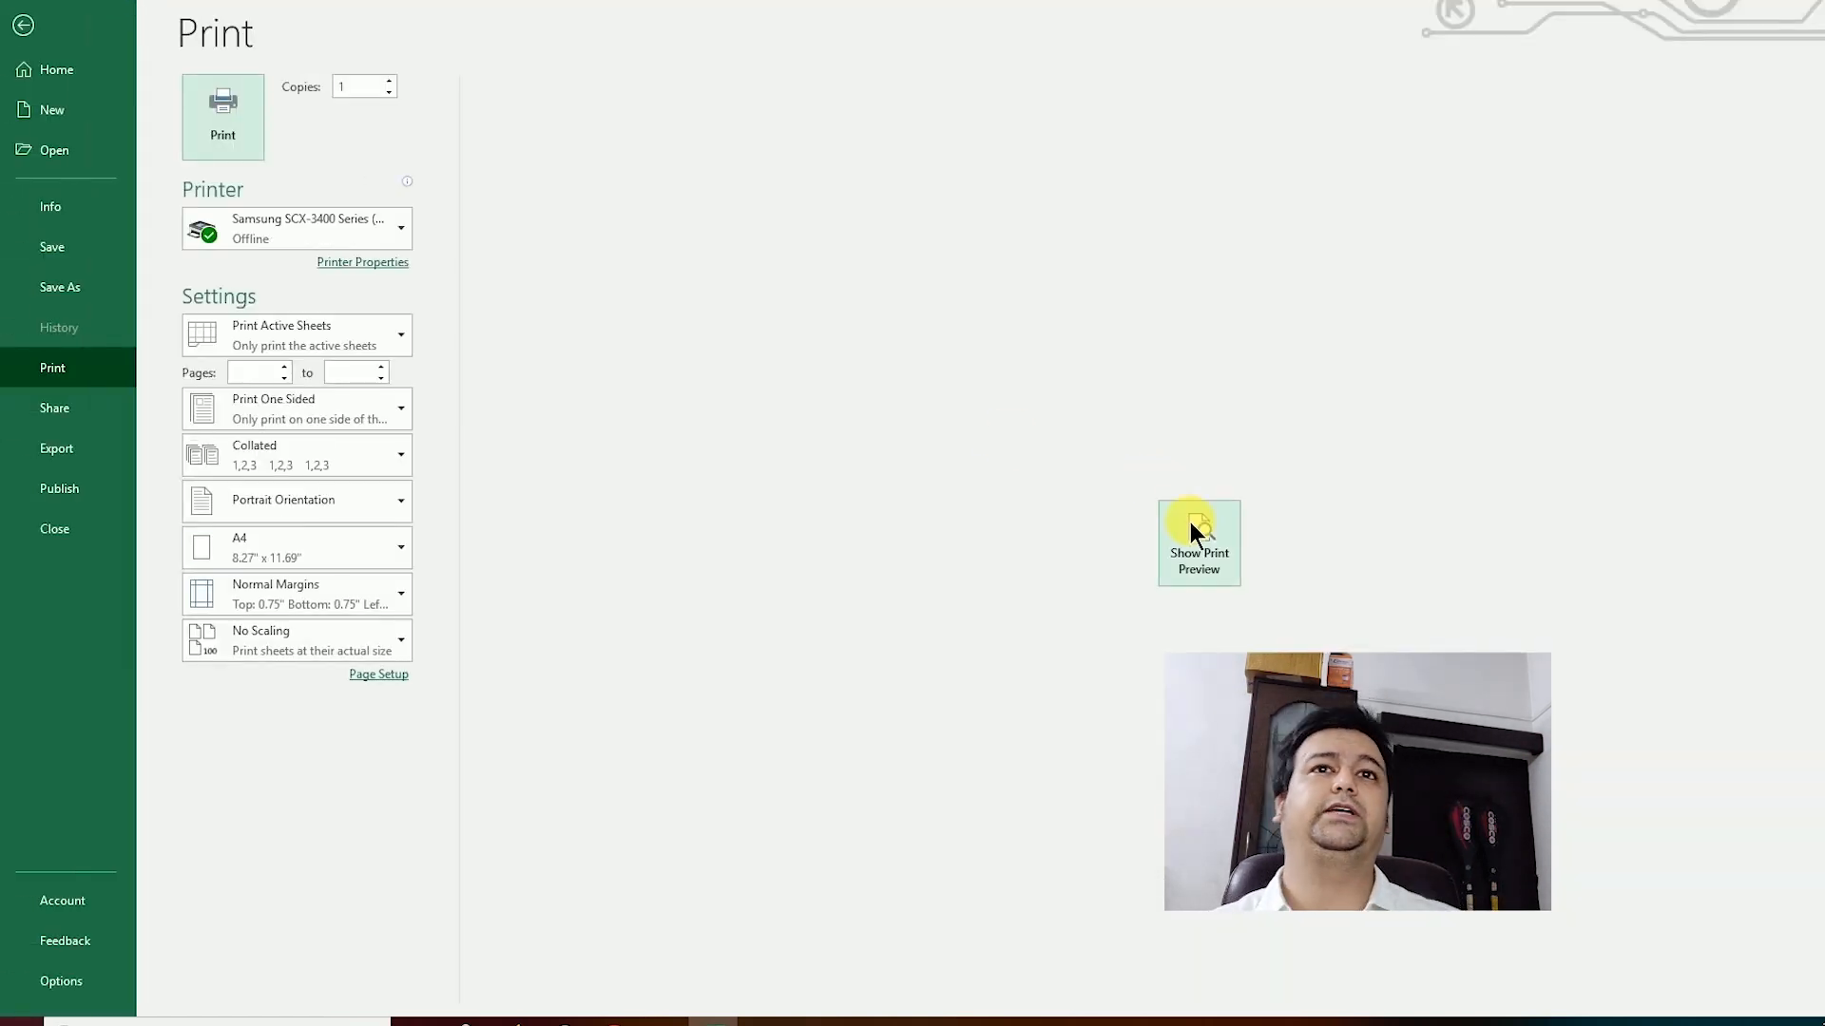
left_click(1194, 528)
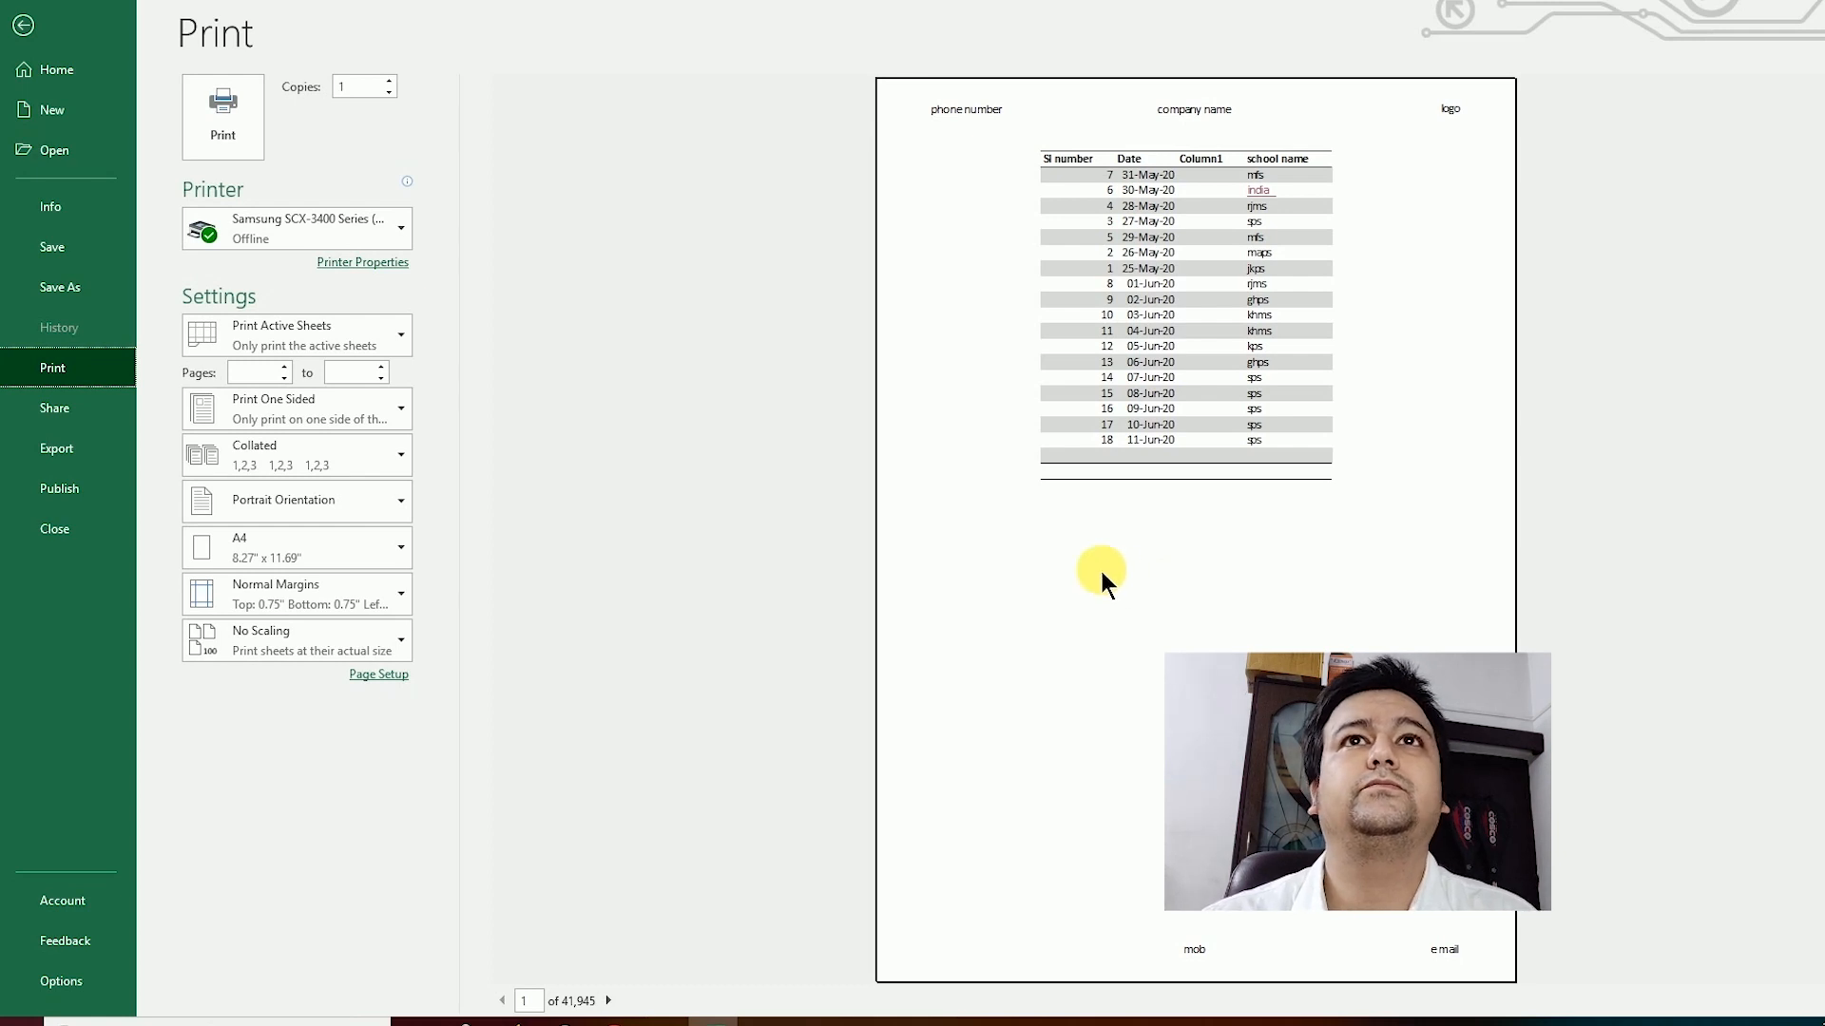
key("Escape")
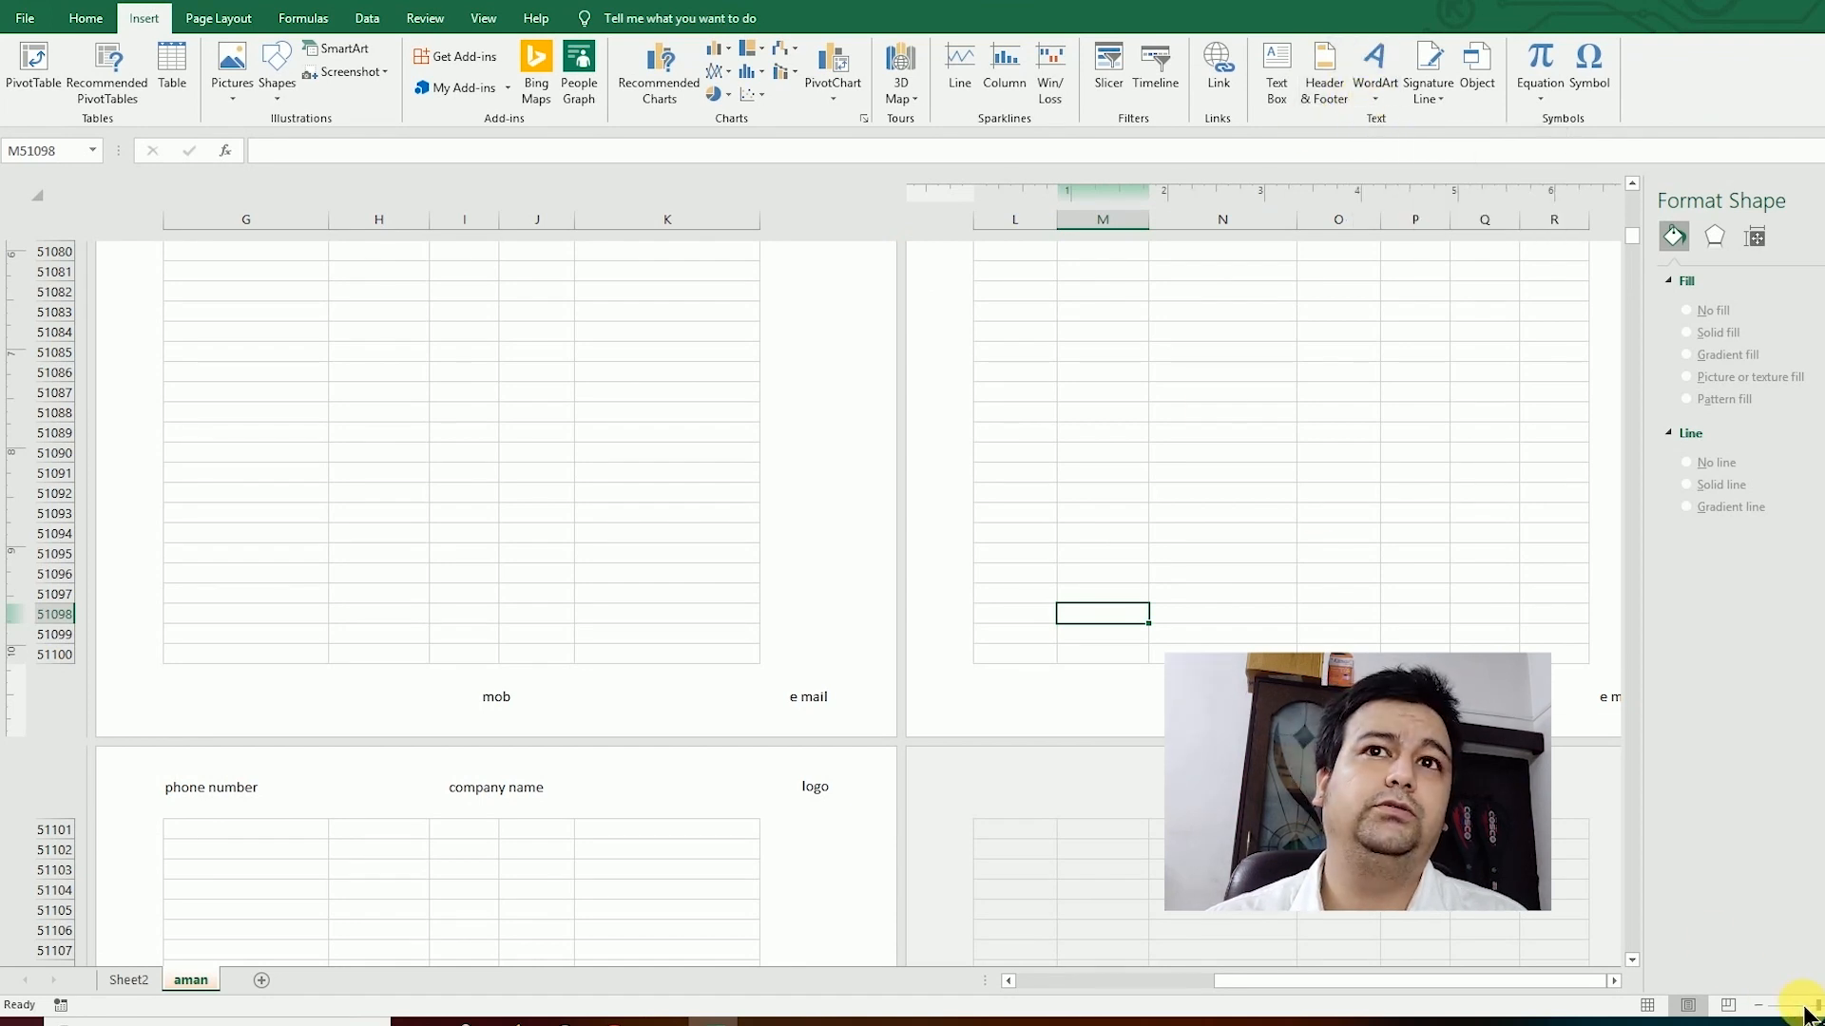
Step: Switch the sheet from Page Layout to Normal view and return to the table at the start of the sheet
left_click(483, 18)
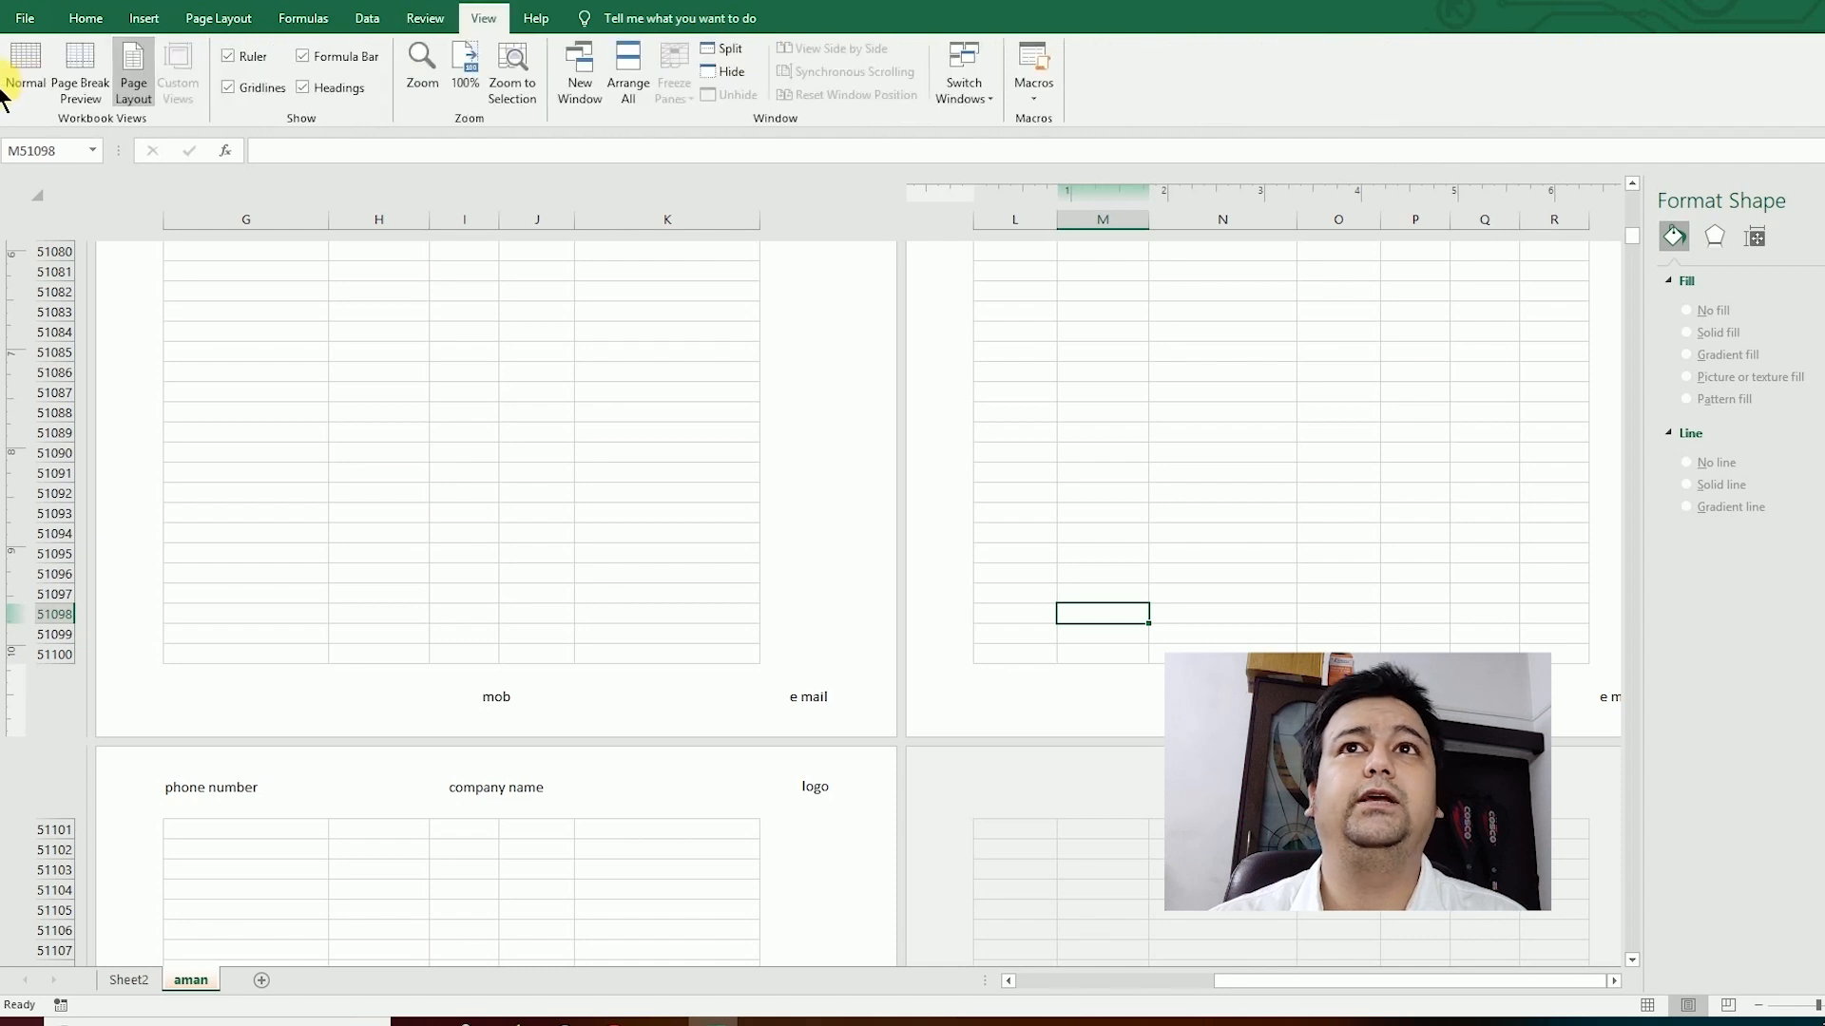
left_click(24, 64)
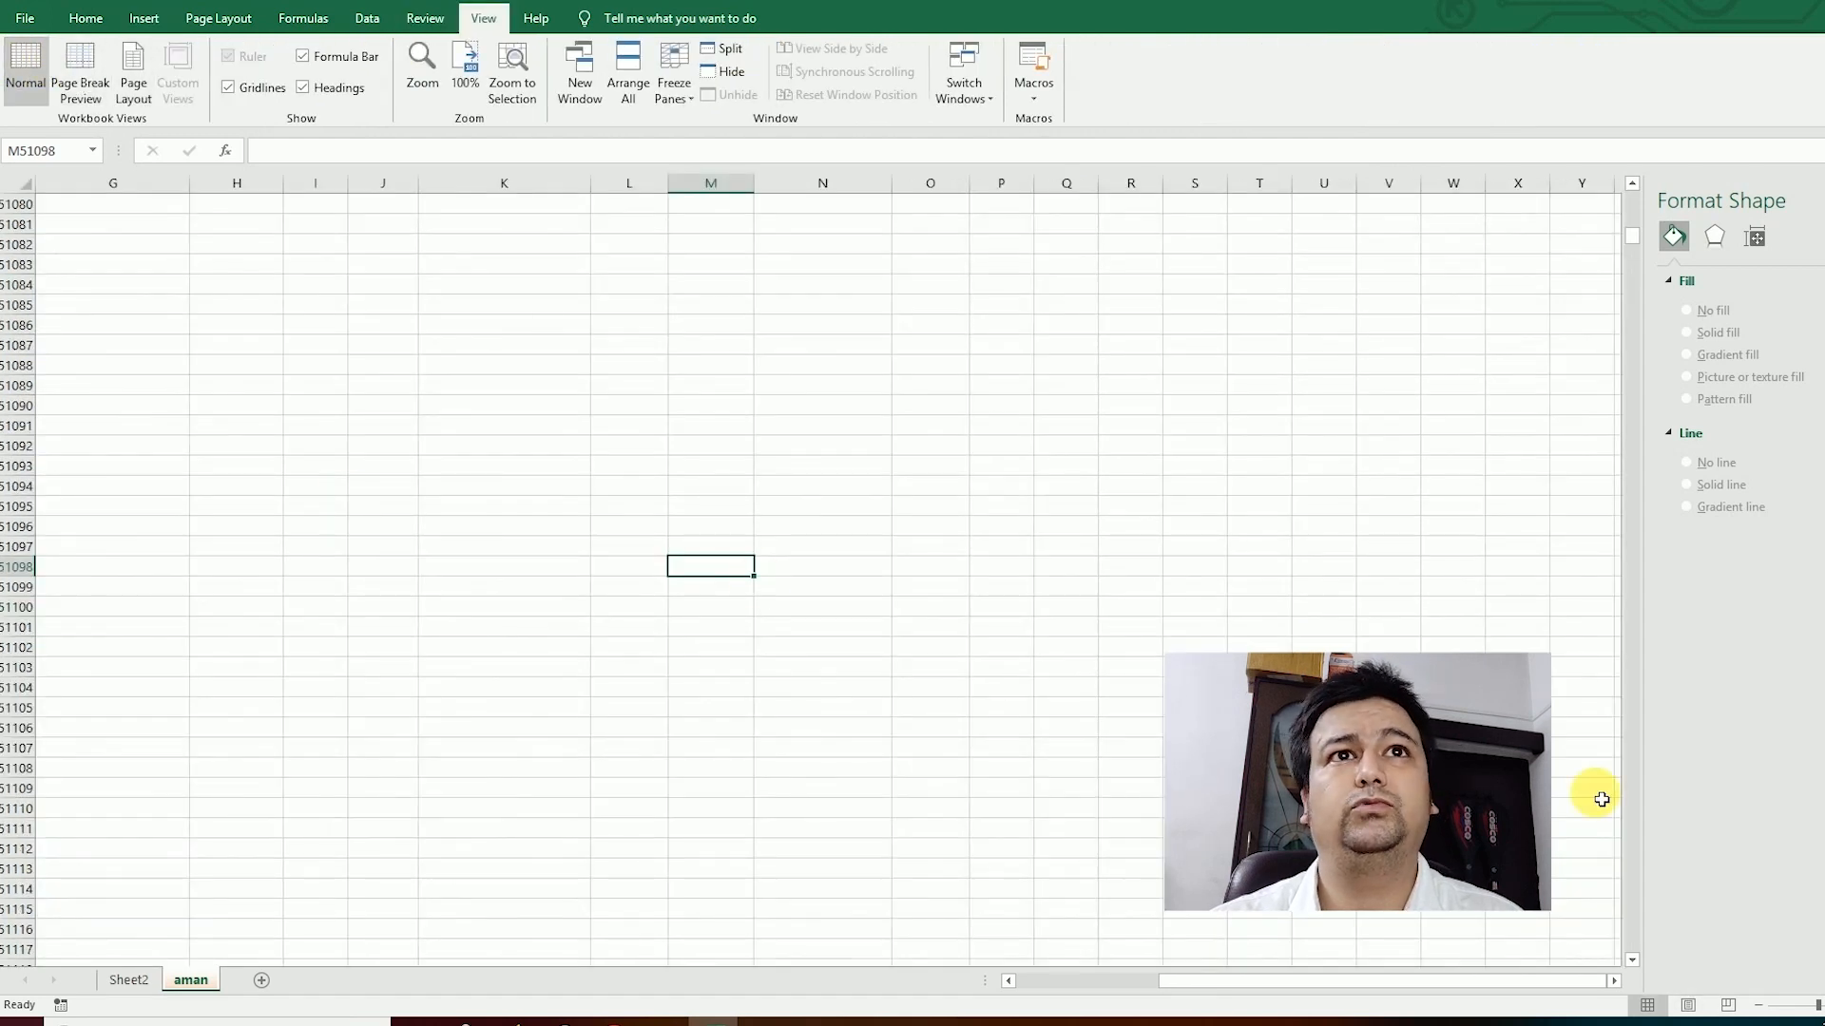
left_click_drag(1559, 983, 1368, 997)
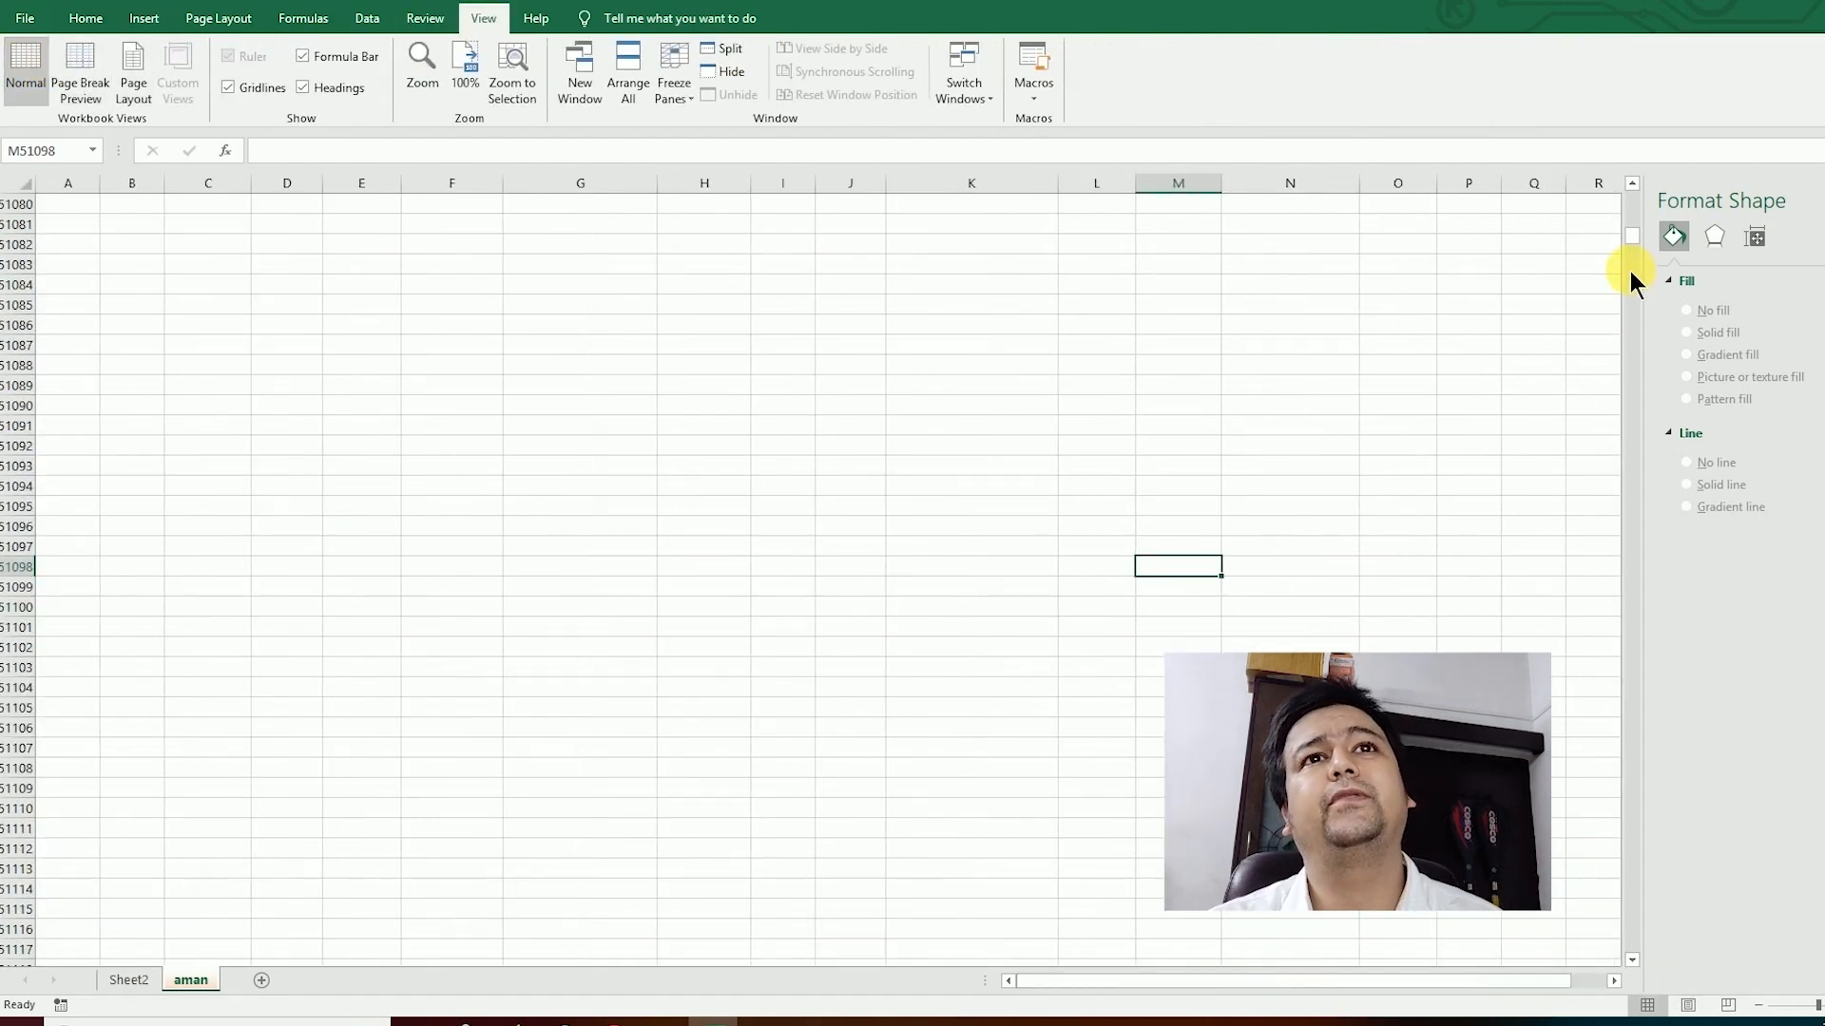
left_click_drag(1623, 241, 1623, 180)
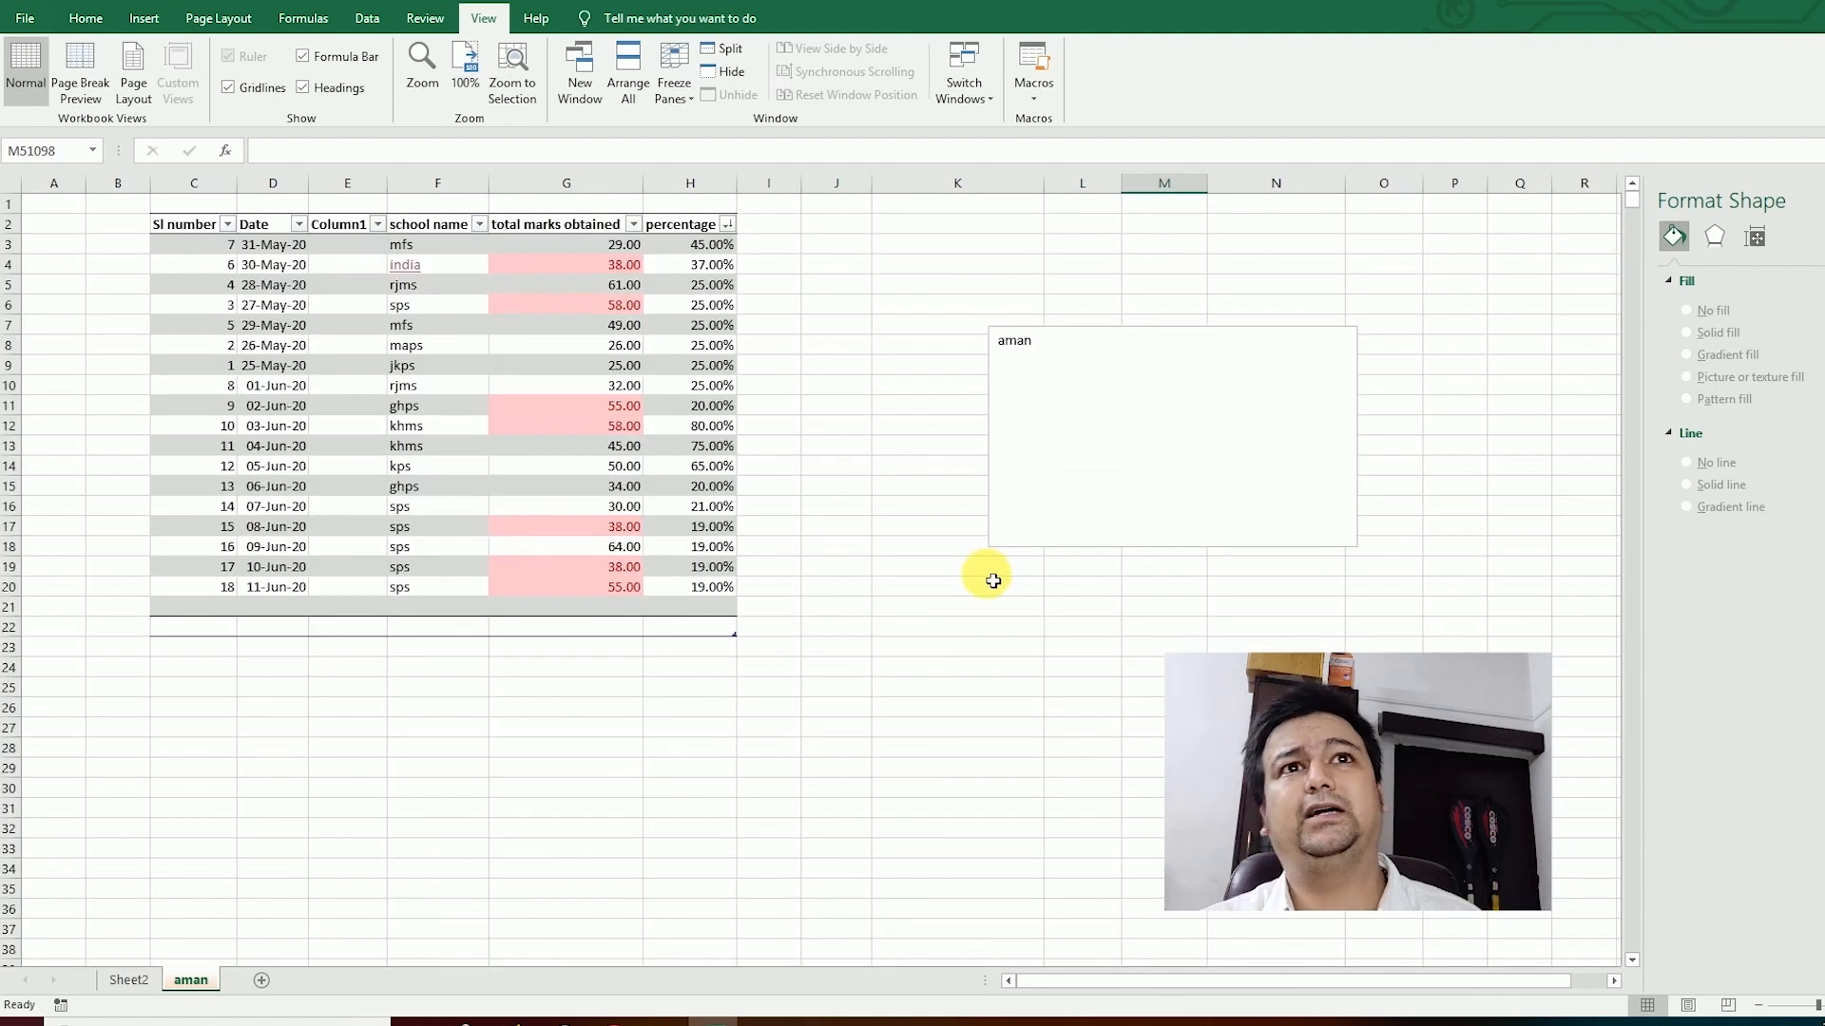
Step: Delete the text box beside the table
left_click(1093, 648)
left_click(1182, 352)
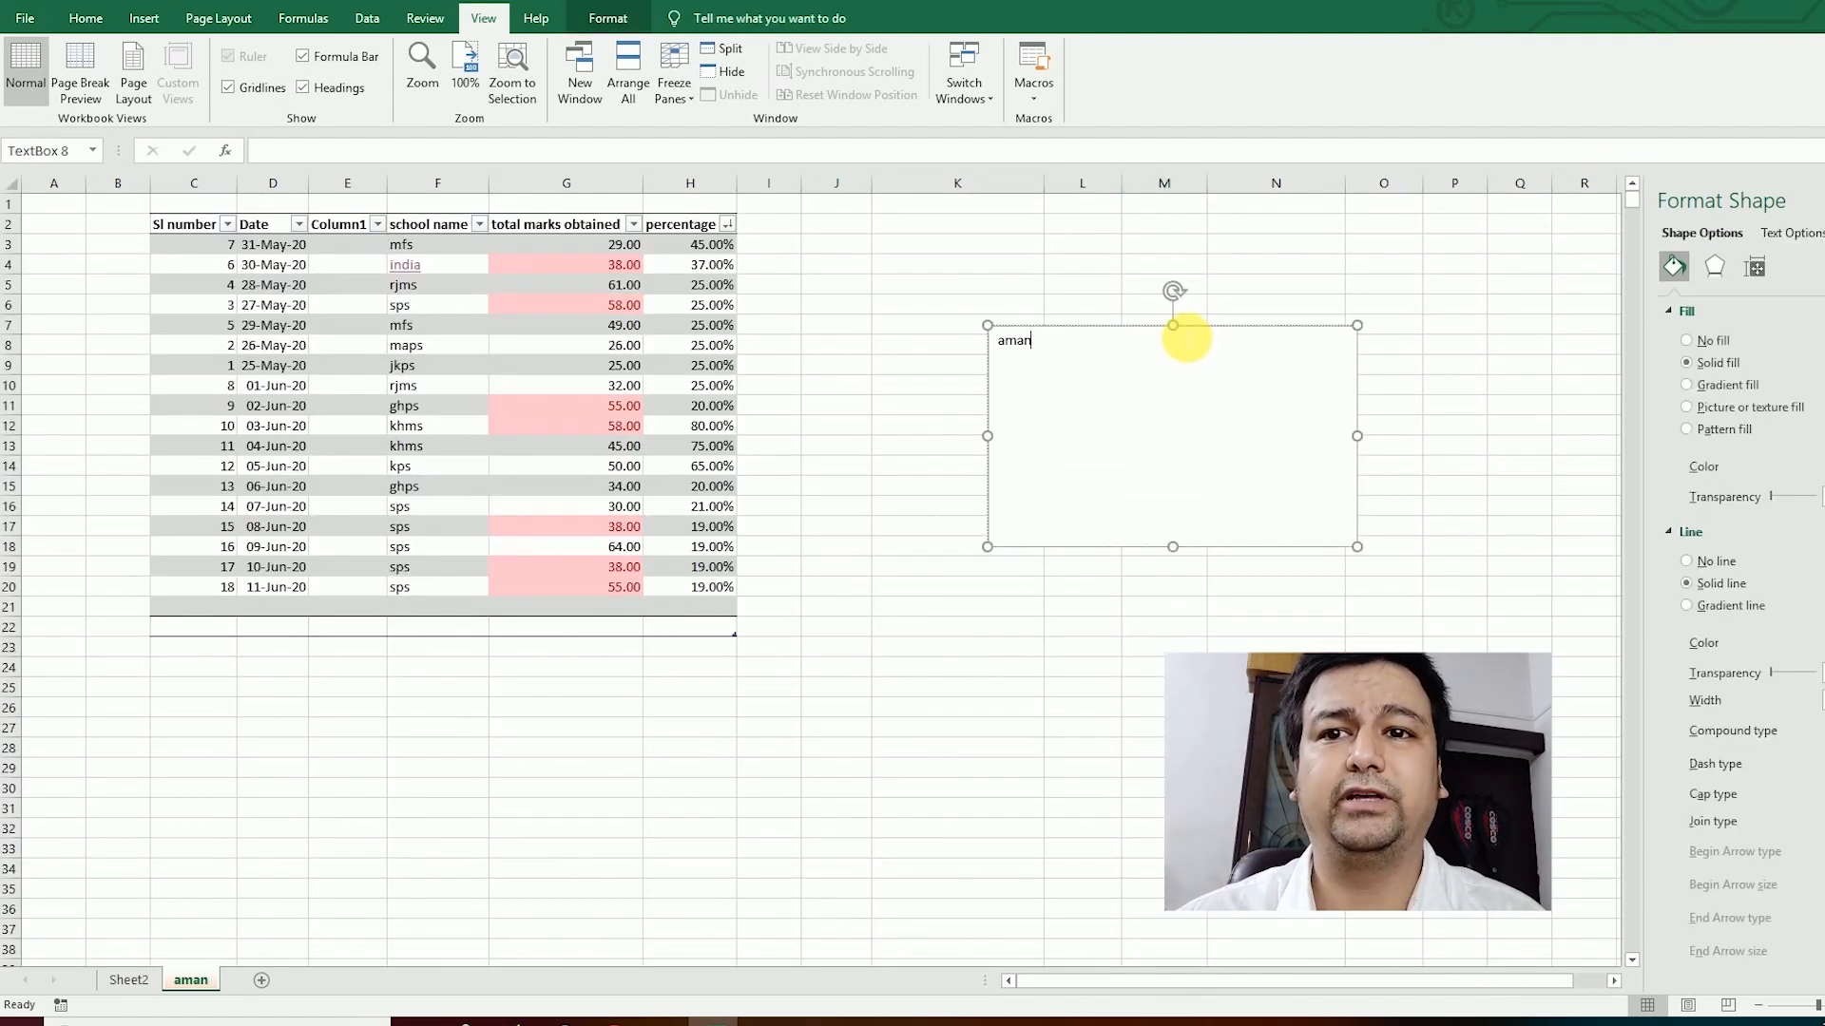
left_click(1217, 332)
key("Delete")
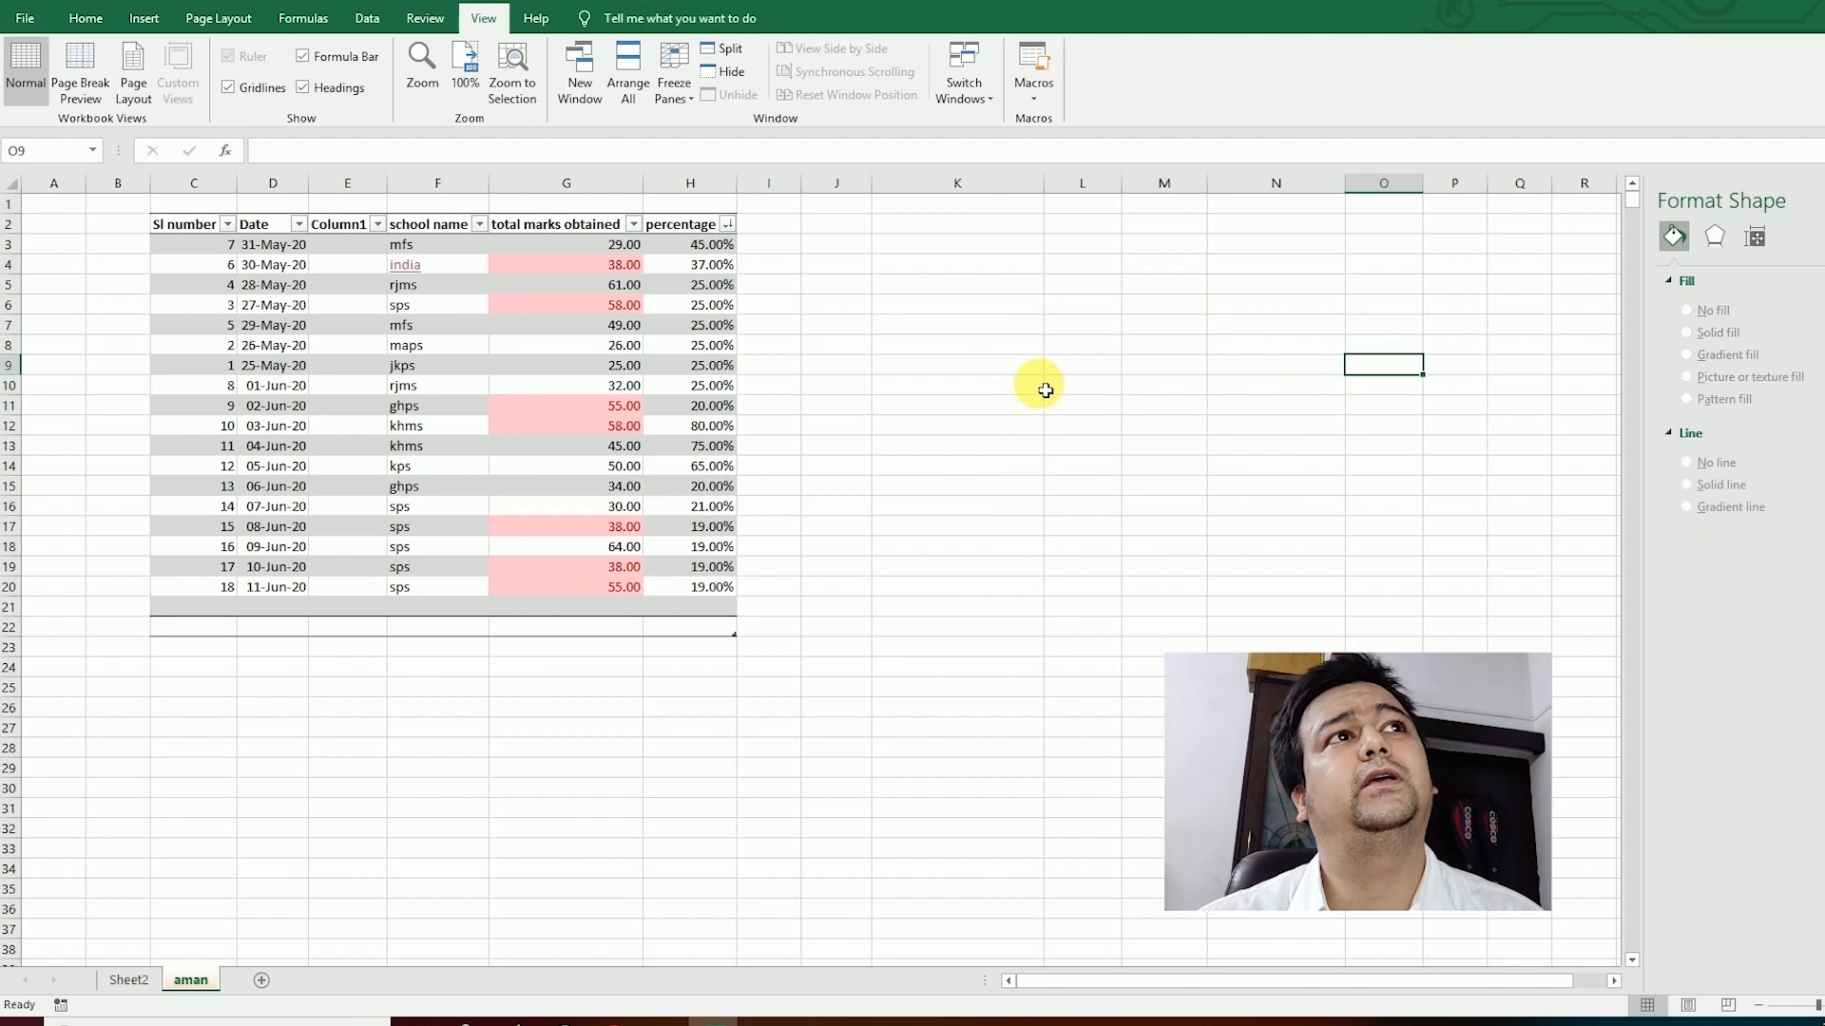
left_click(995, 345)
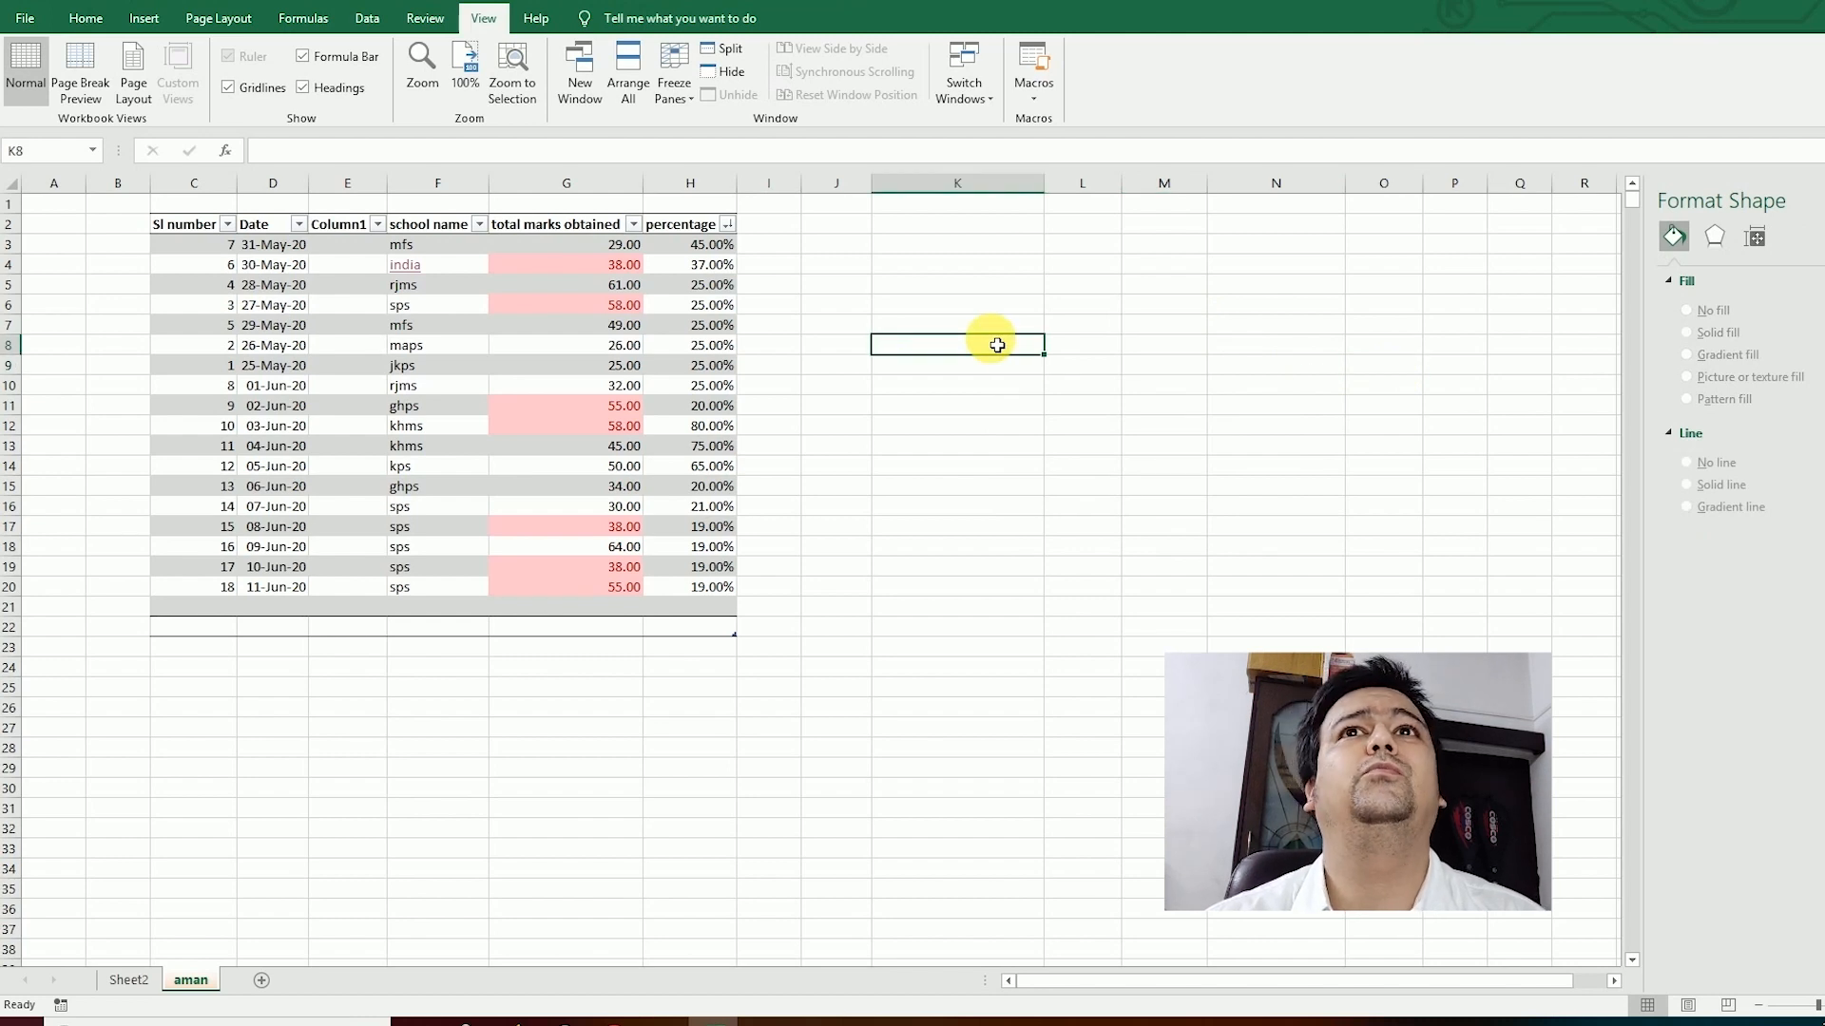
Step: Look through the WordArt styles without picking one and enter a first name as plain text in cell K10
scroll(1033, 91, "up", 5)
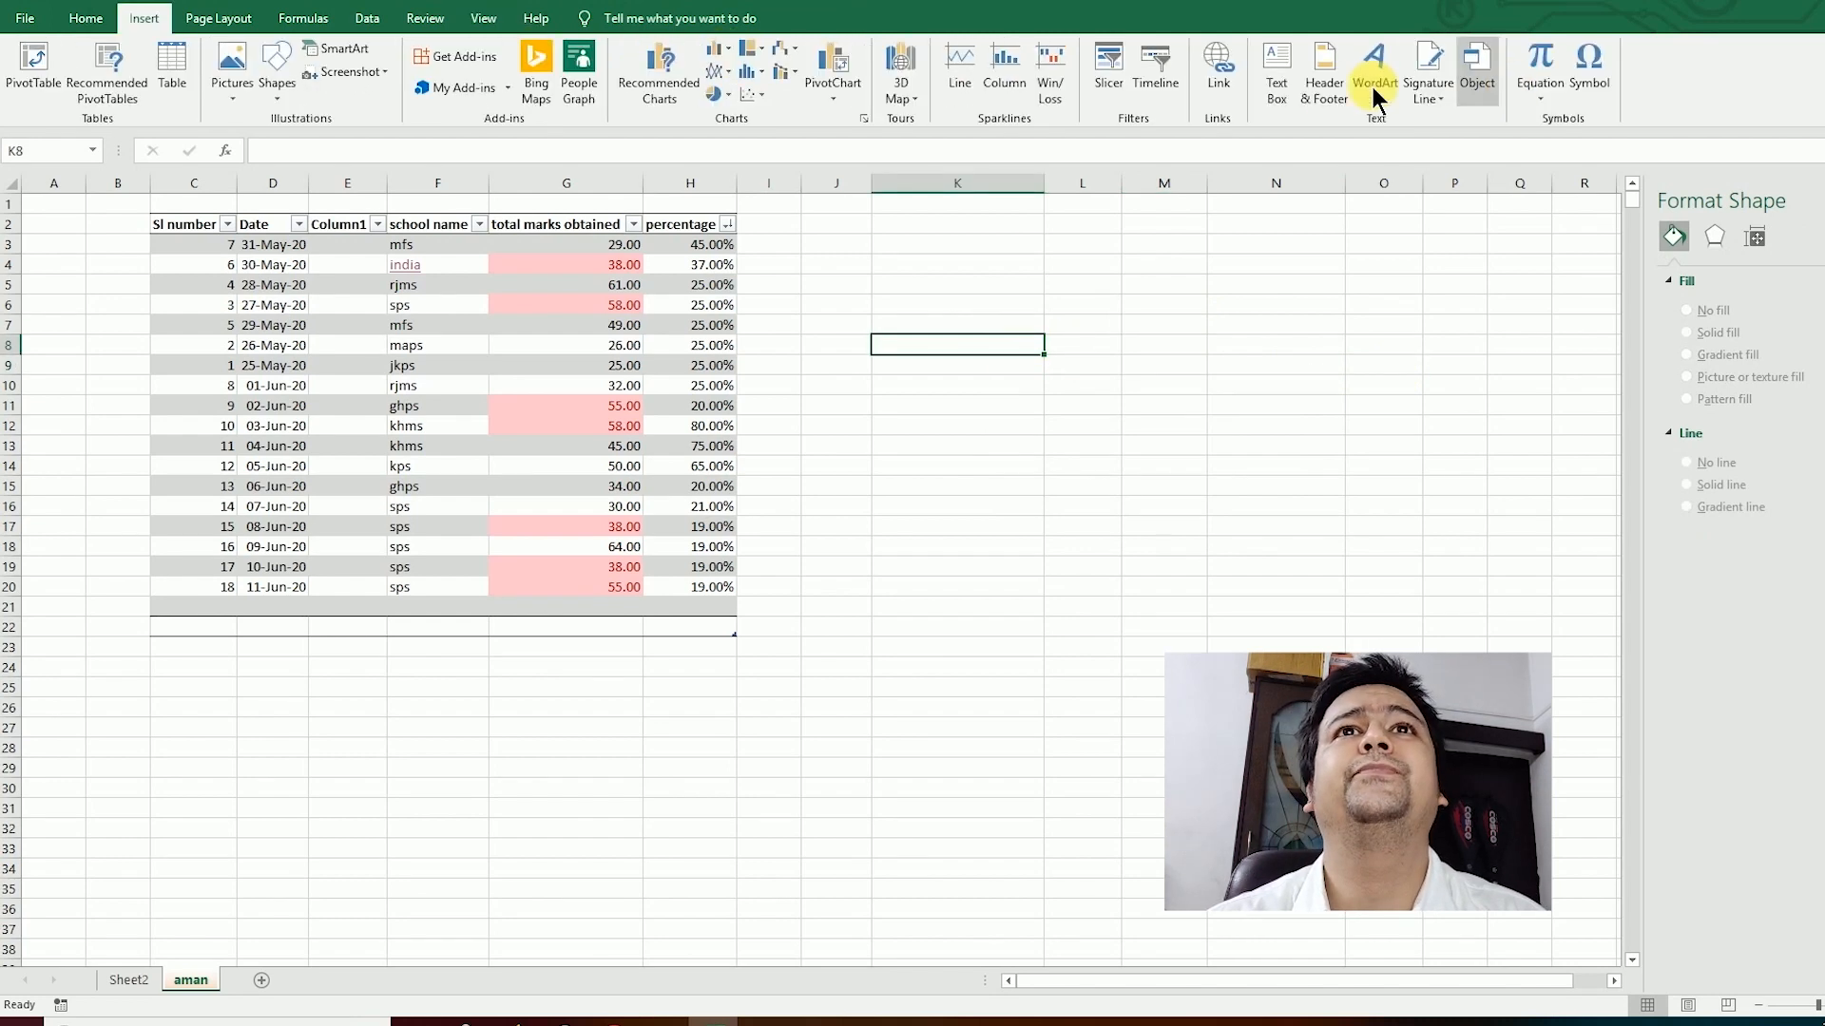
left_click(1372, 84)
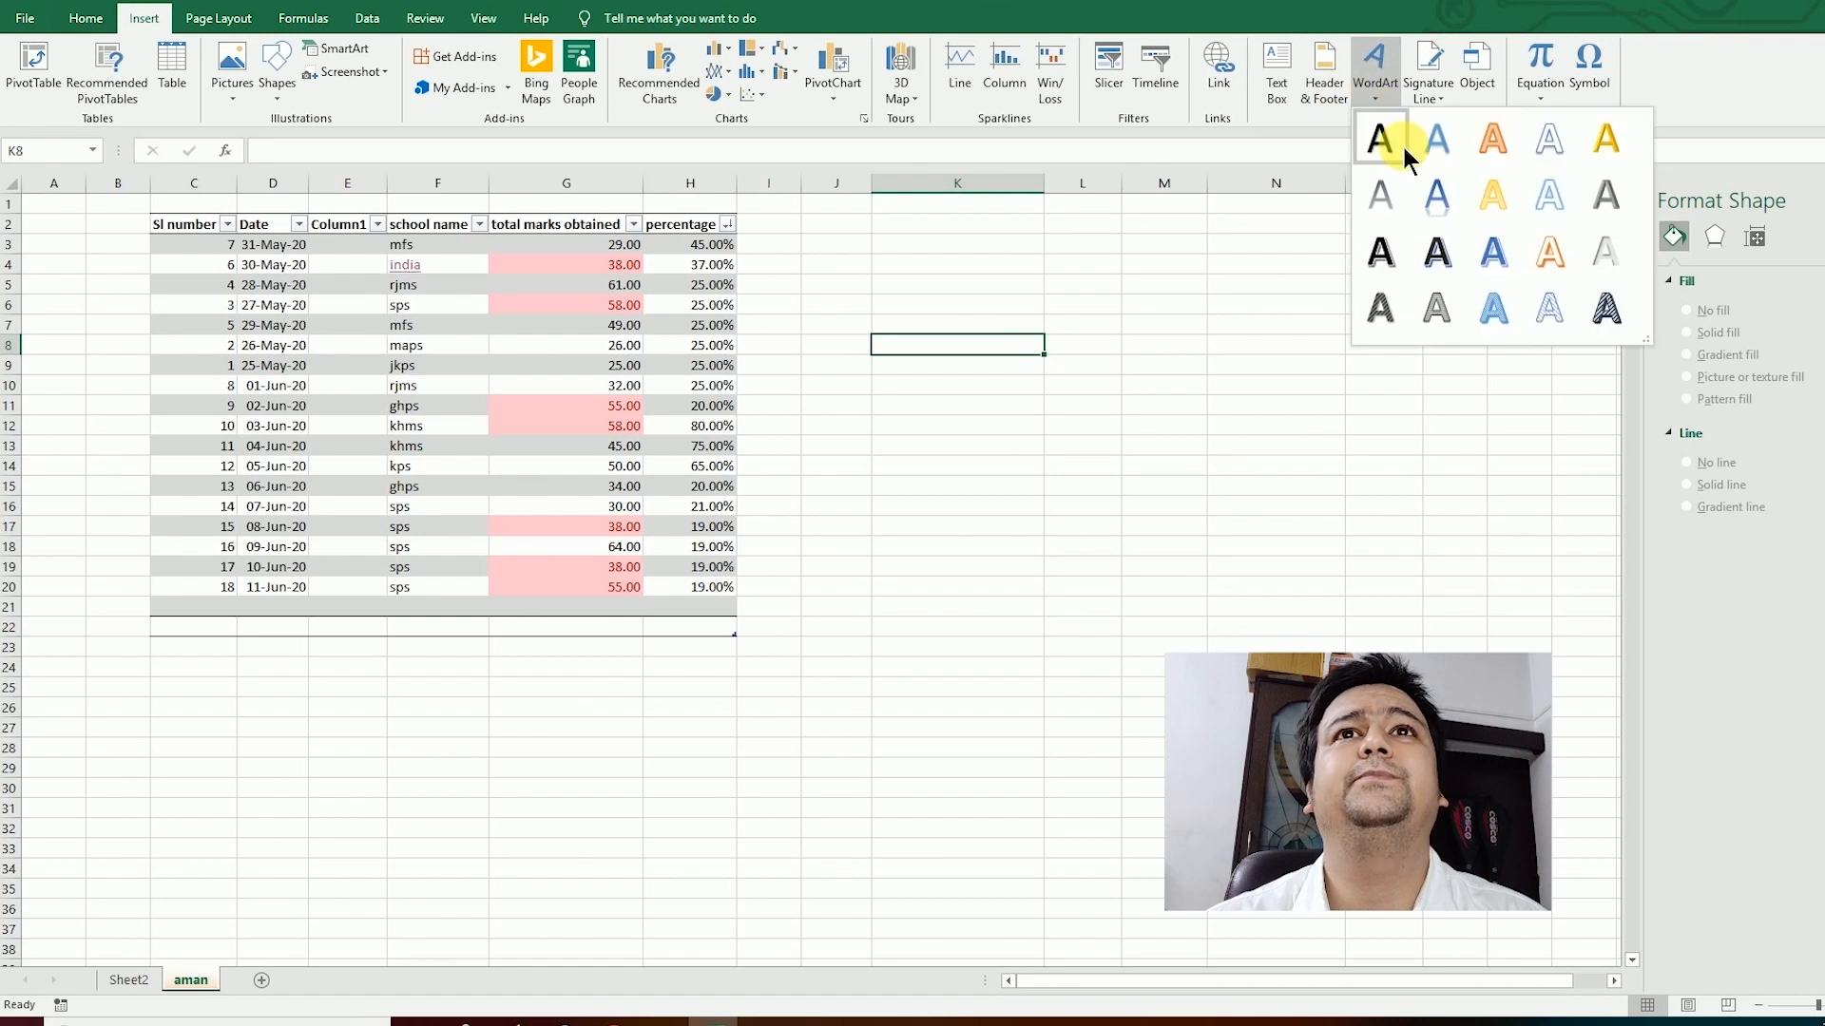
left_click(1150, 429)
left_click(994, 382)
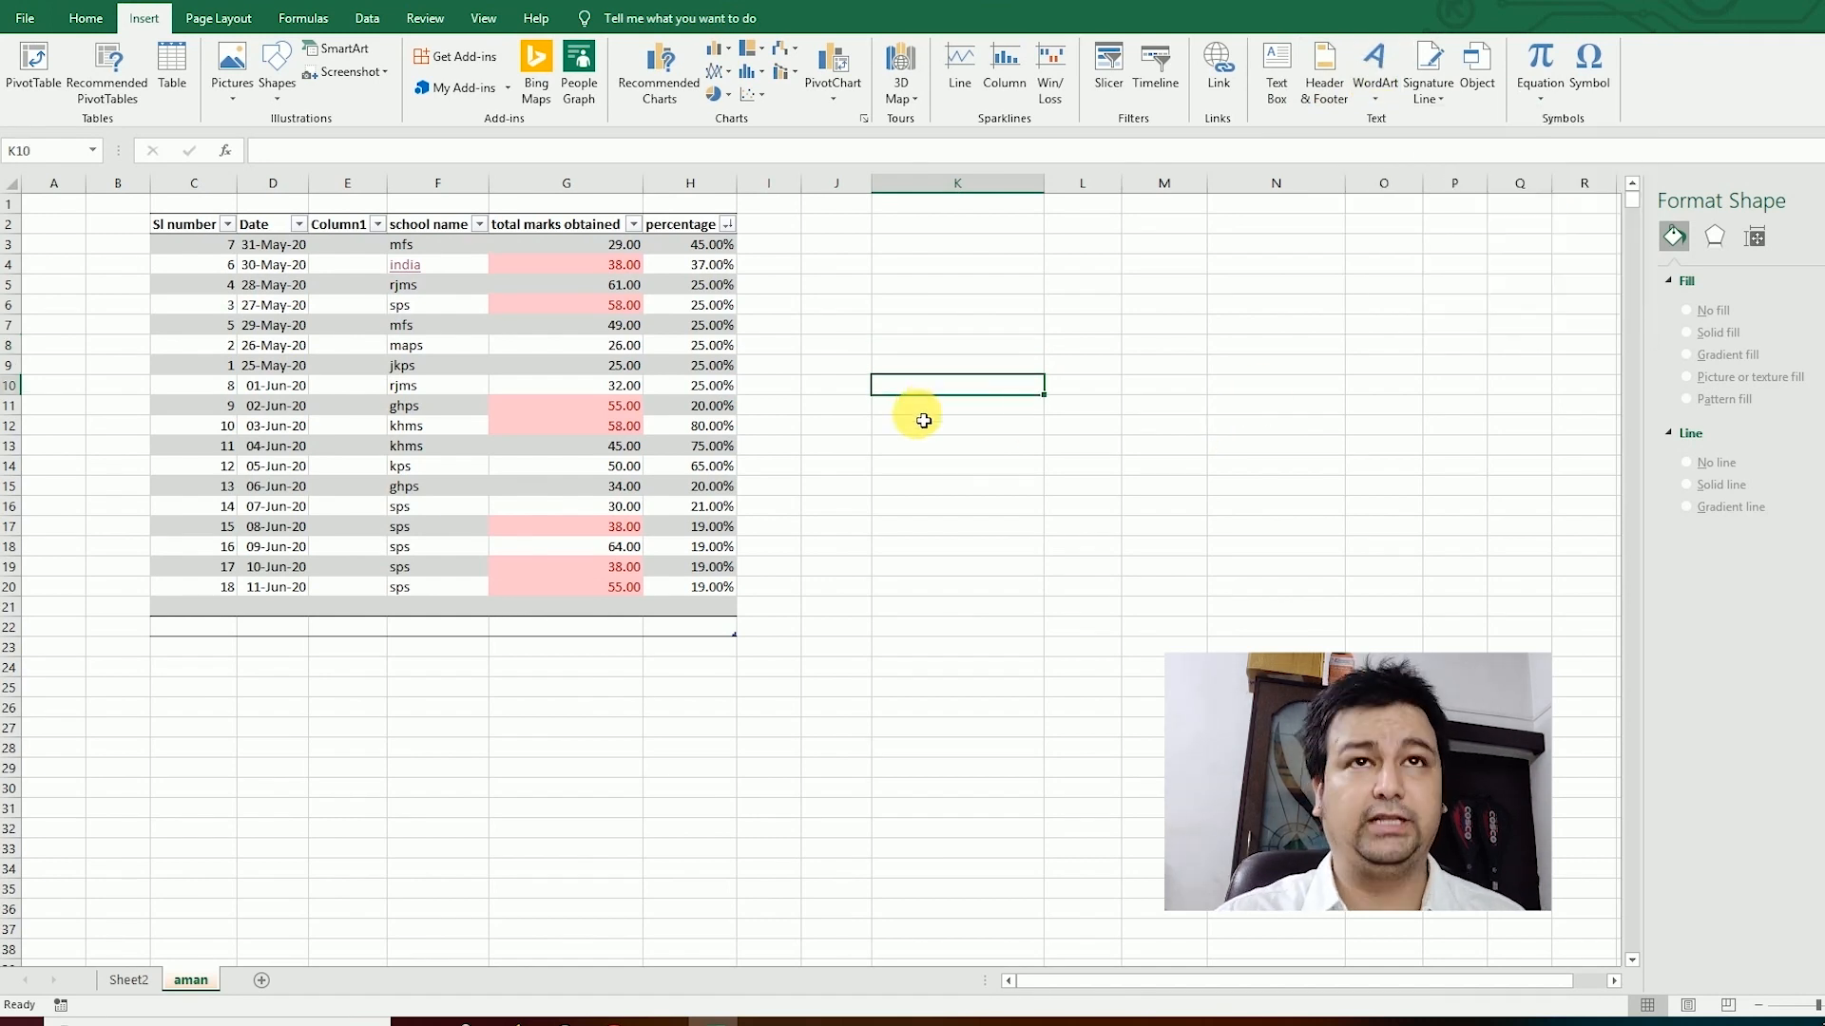
type("aman")
key("Return")
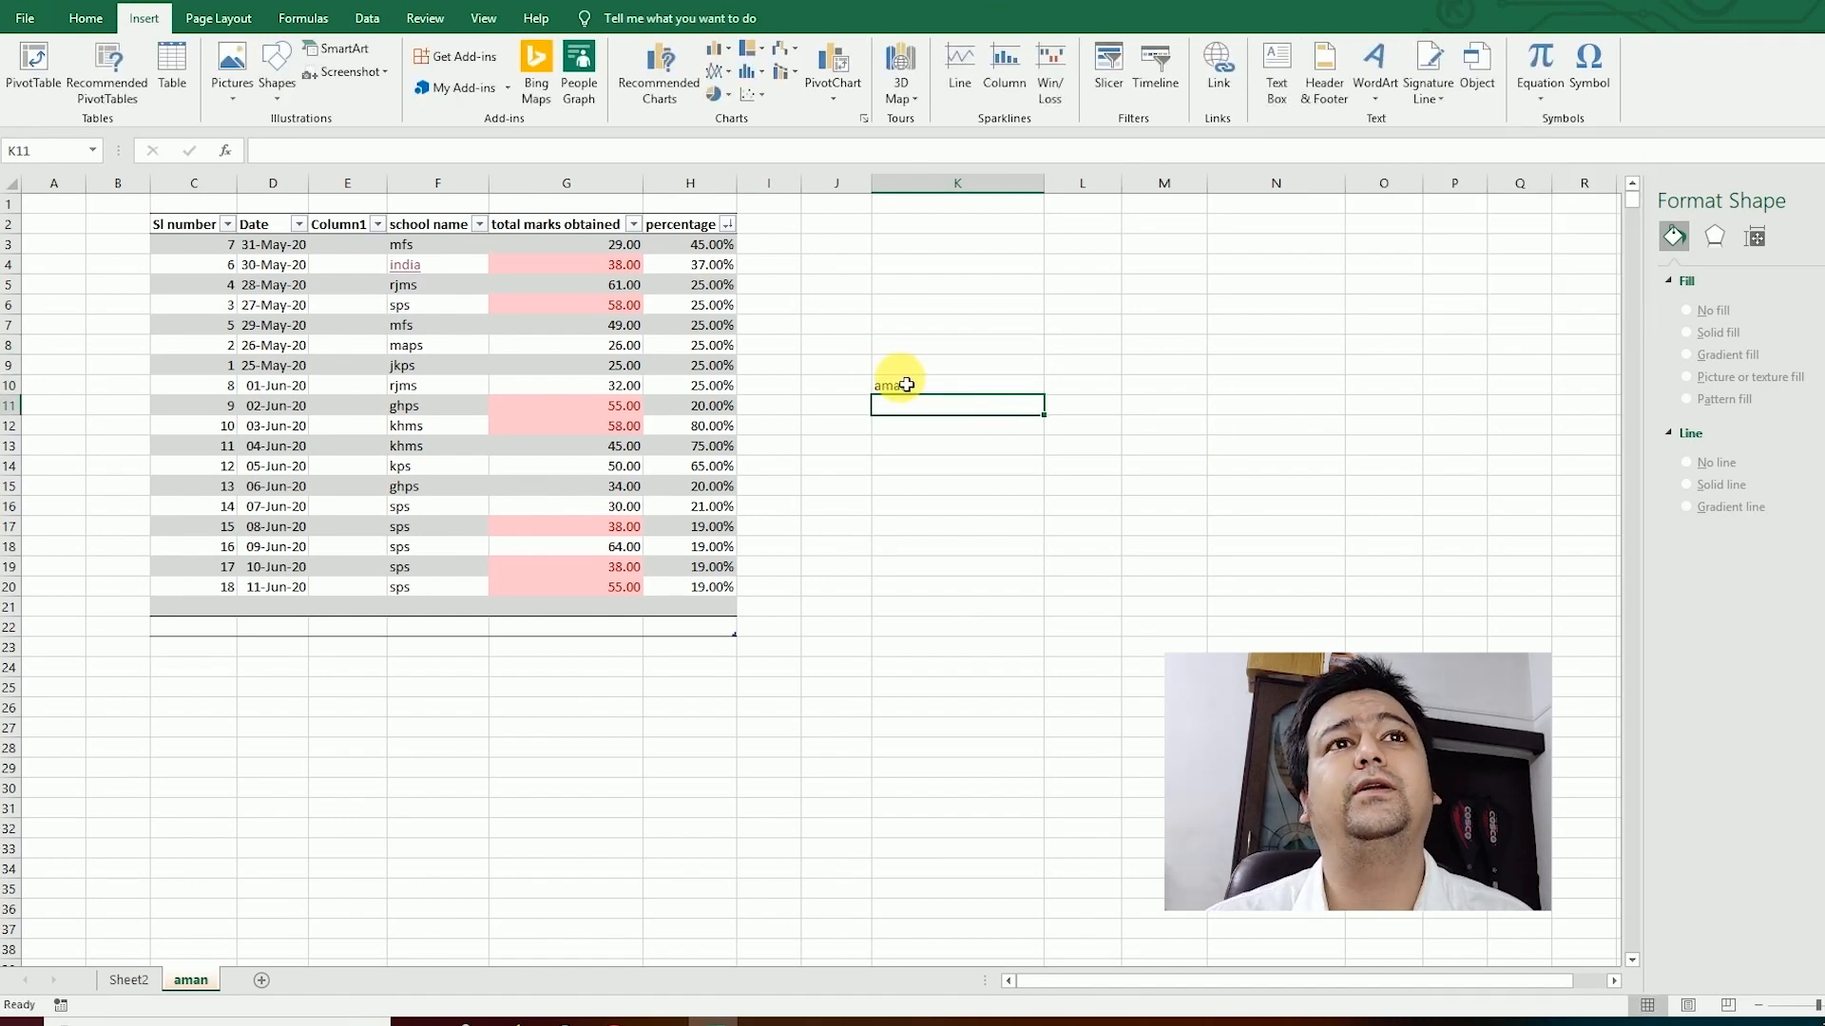
Step: Insert a WordArt object in the blue style from the gallery's third row and move it to about L13 to Q18
left_click(936, 385)
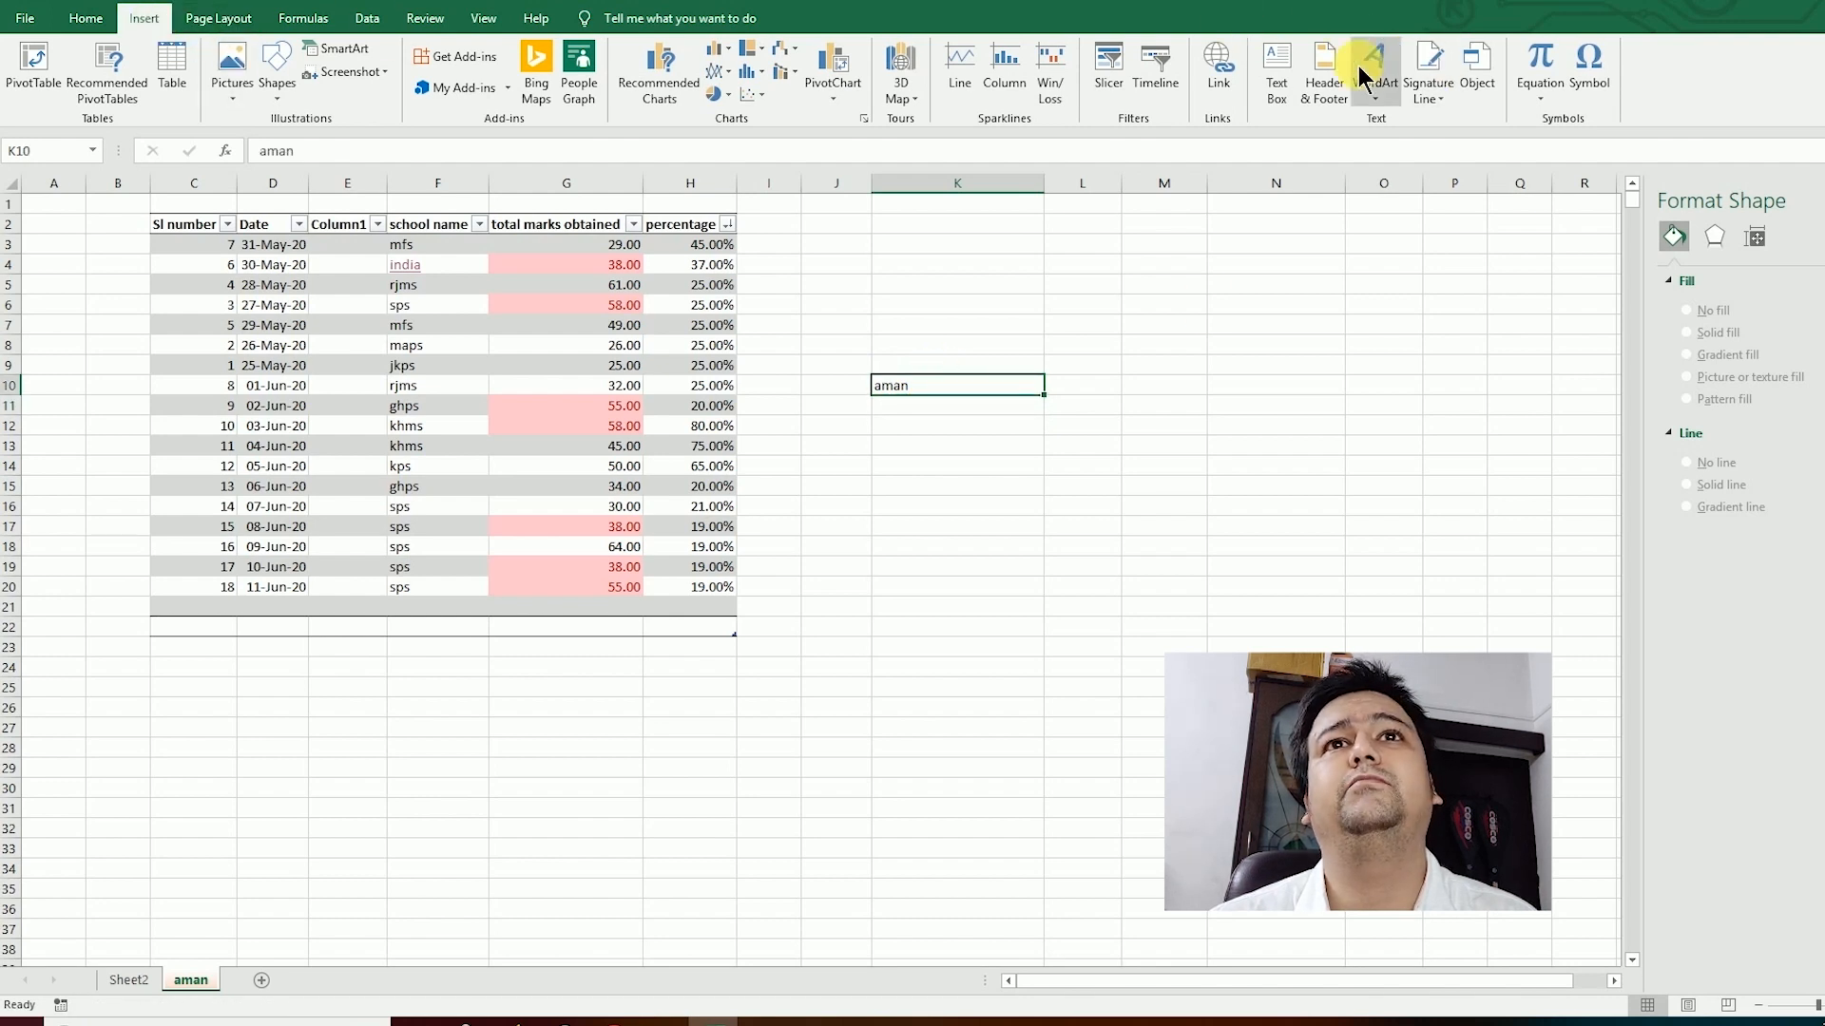
left_click(1359, 66)
left_click(1505, 264)
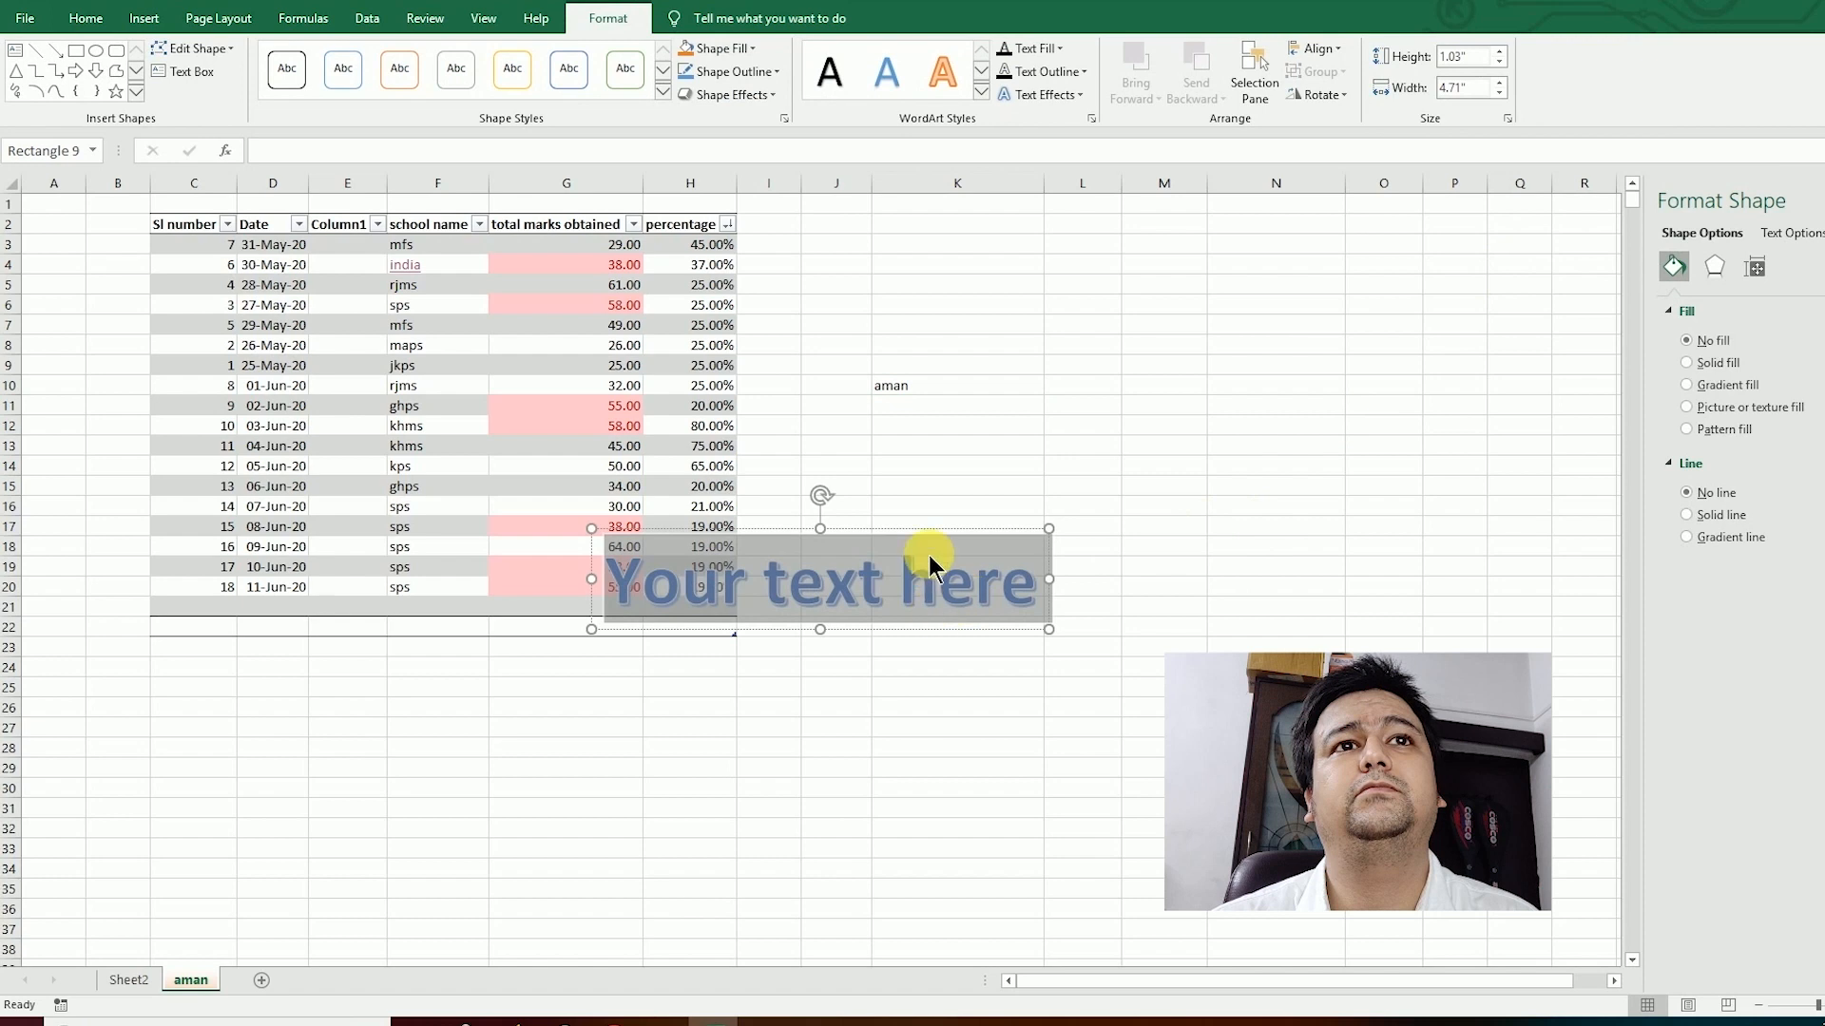
left_click_drag(945, 522, 1420, 444)
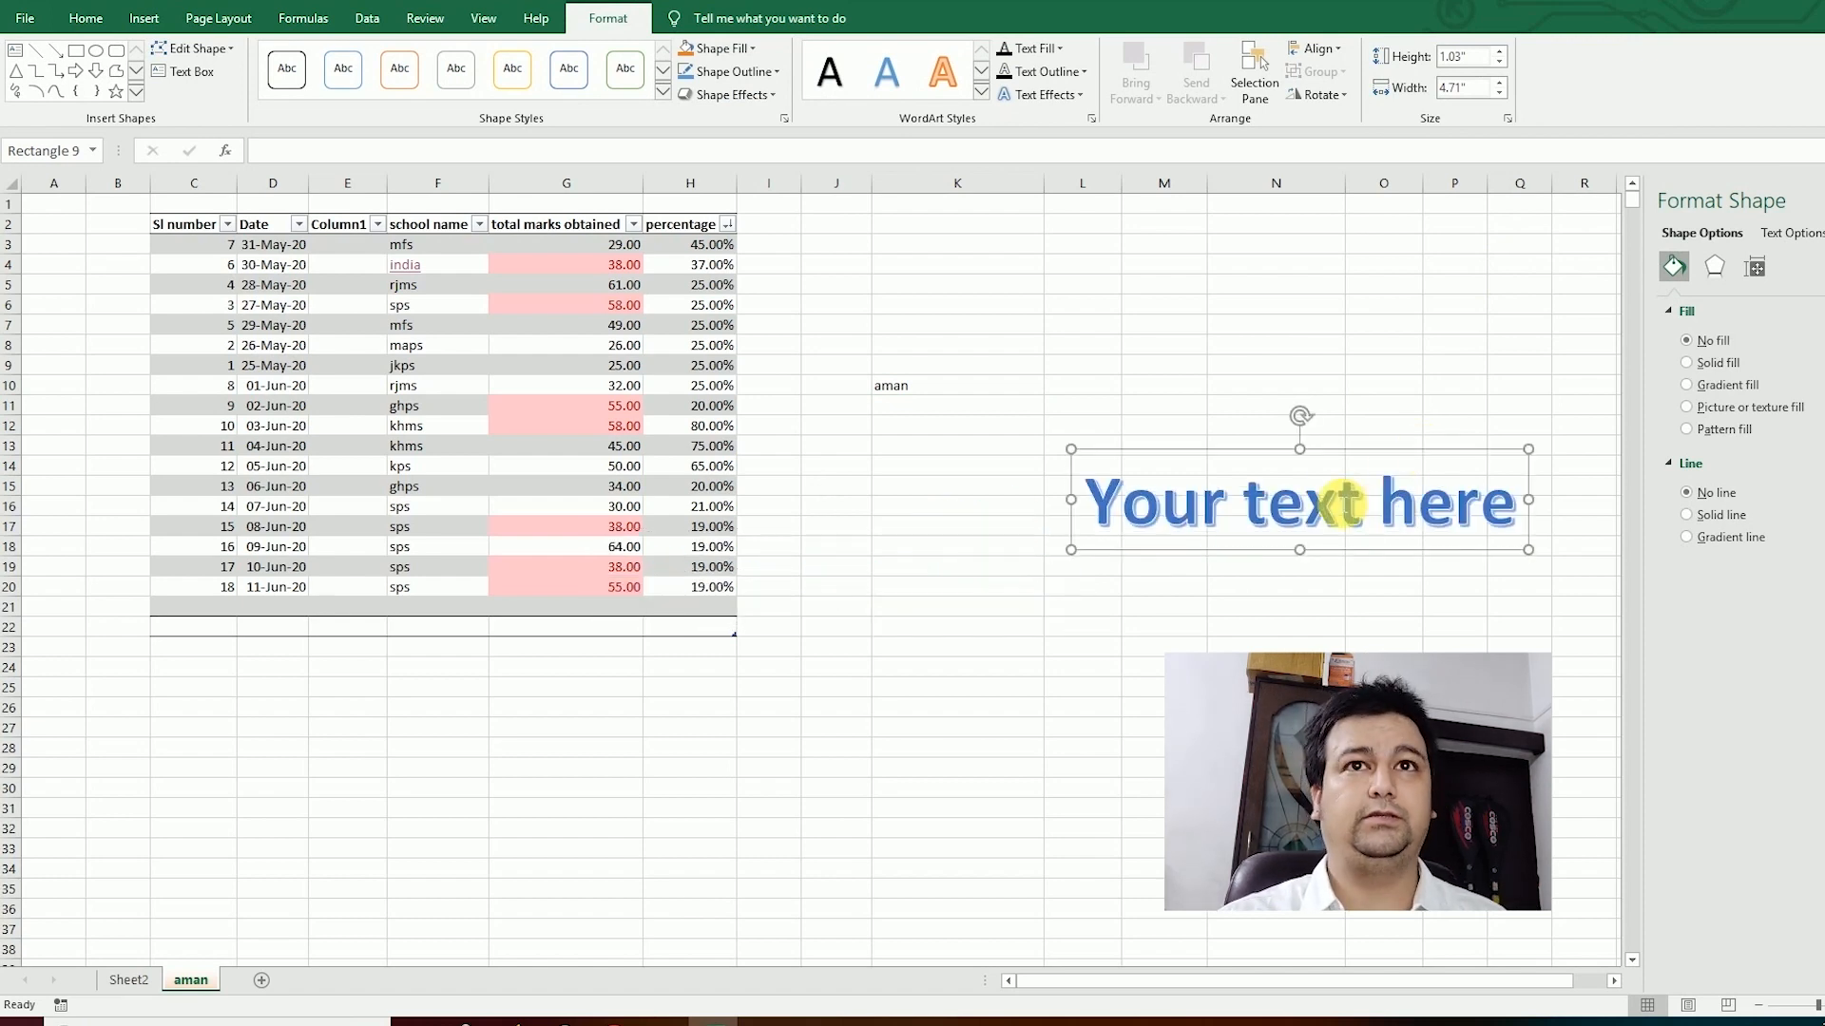
Step: Replace the WordArt's placeholder text with the first name, on a single line
triple_click(1340, 501)
type("aman")
key("Return")
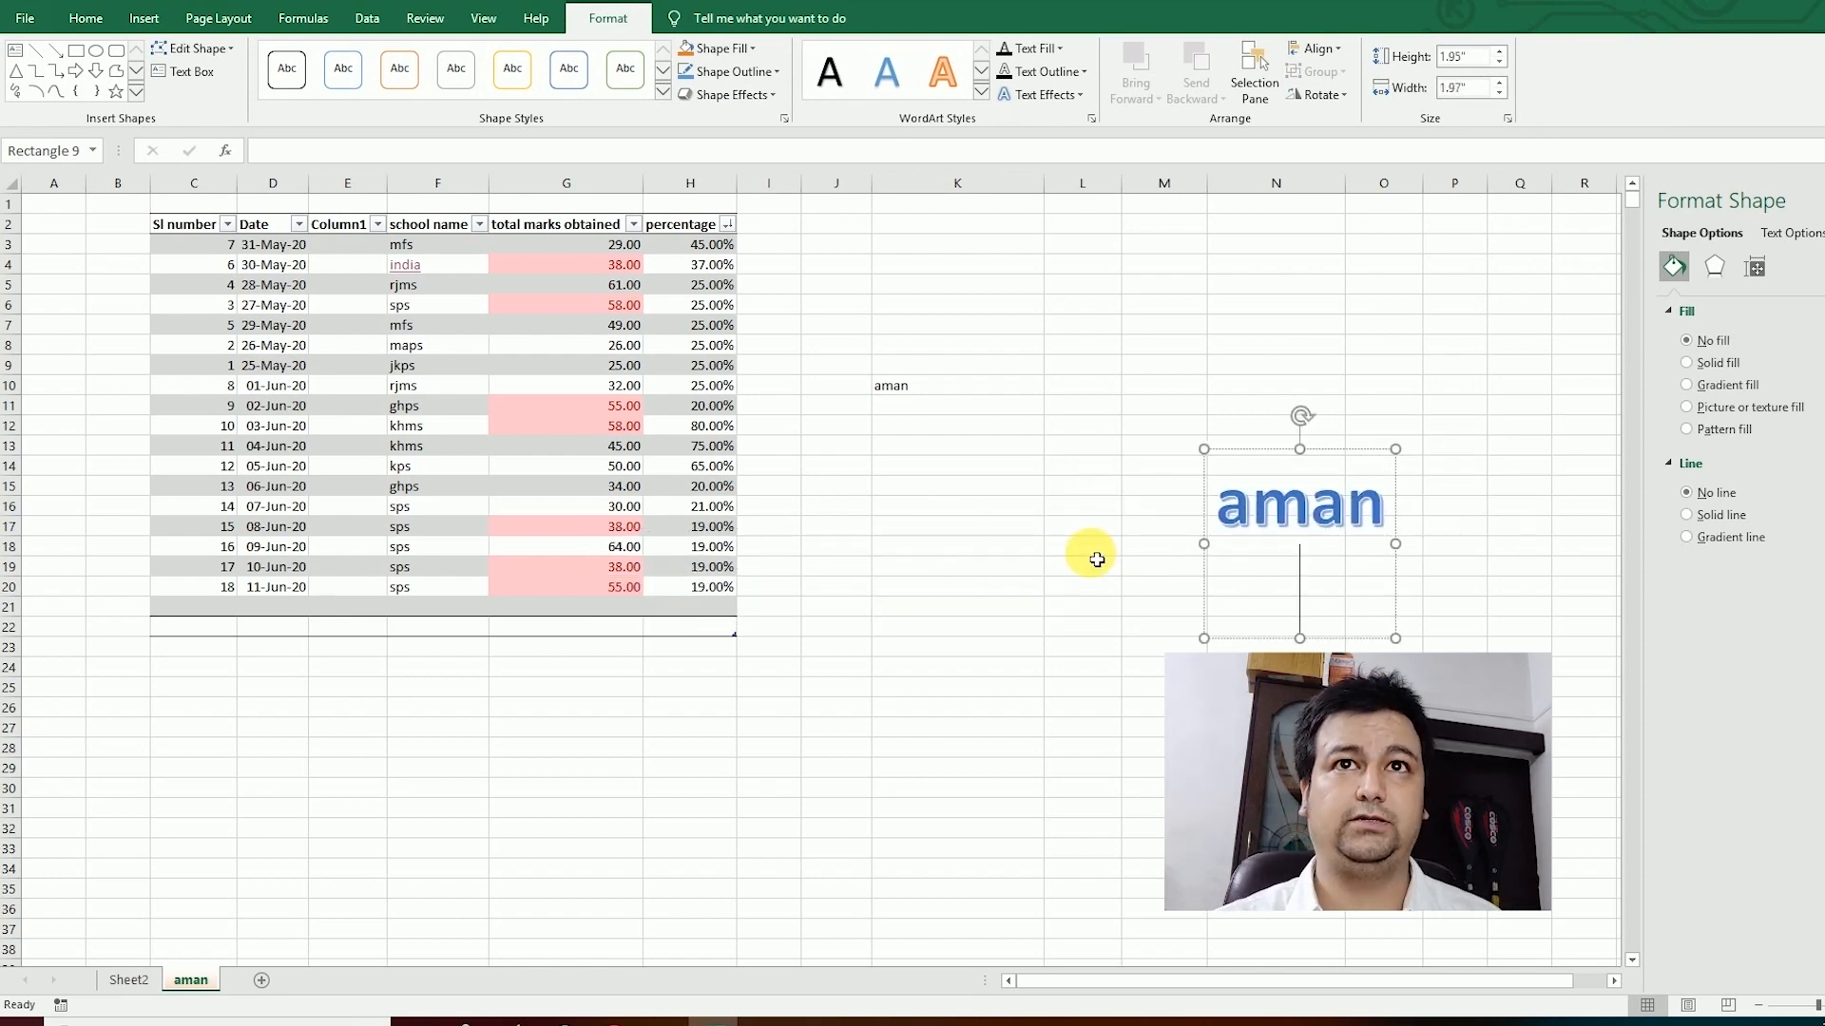
key("BackSpace")
left_click(1216, 347)
left_click(1300, 448)
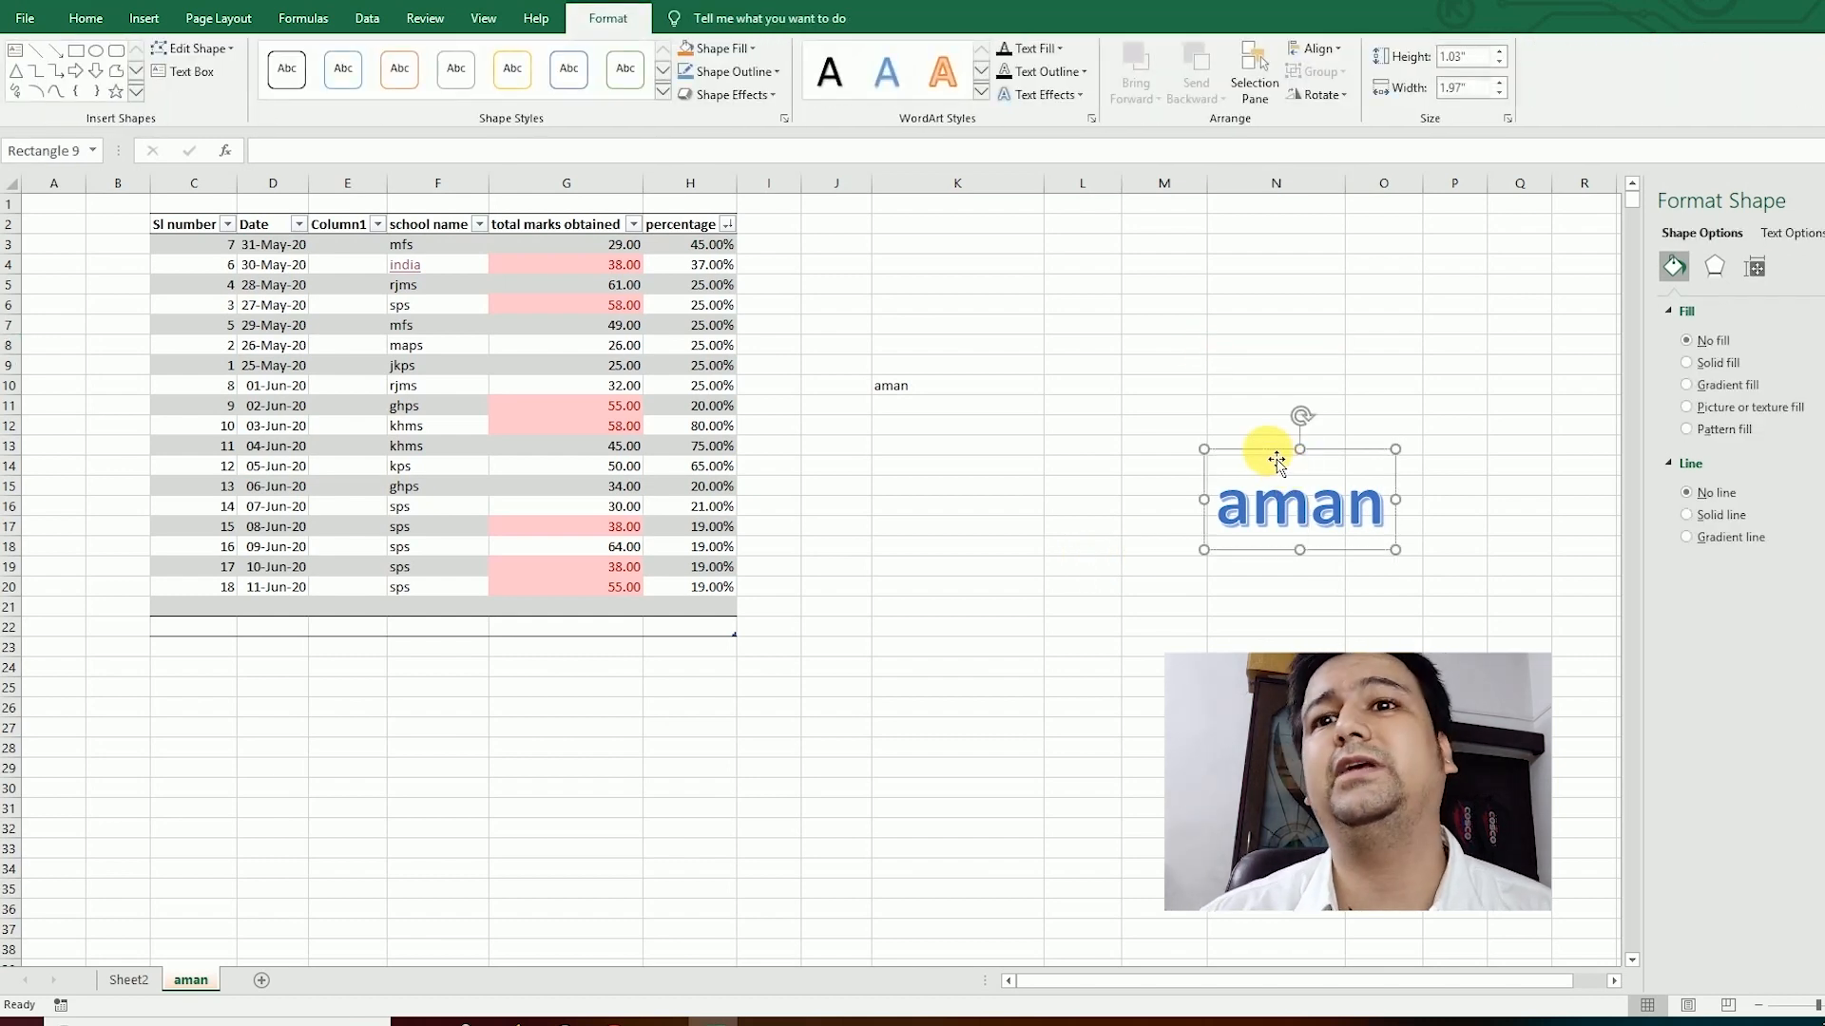
Step: Restyle the WordArt name with the orange outlined style and insert a second, light blue WordArt just below it
left_click(937, 86)
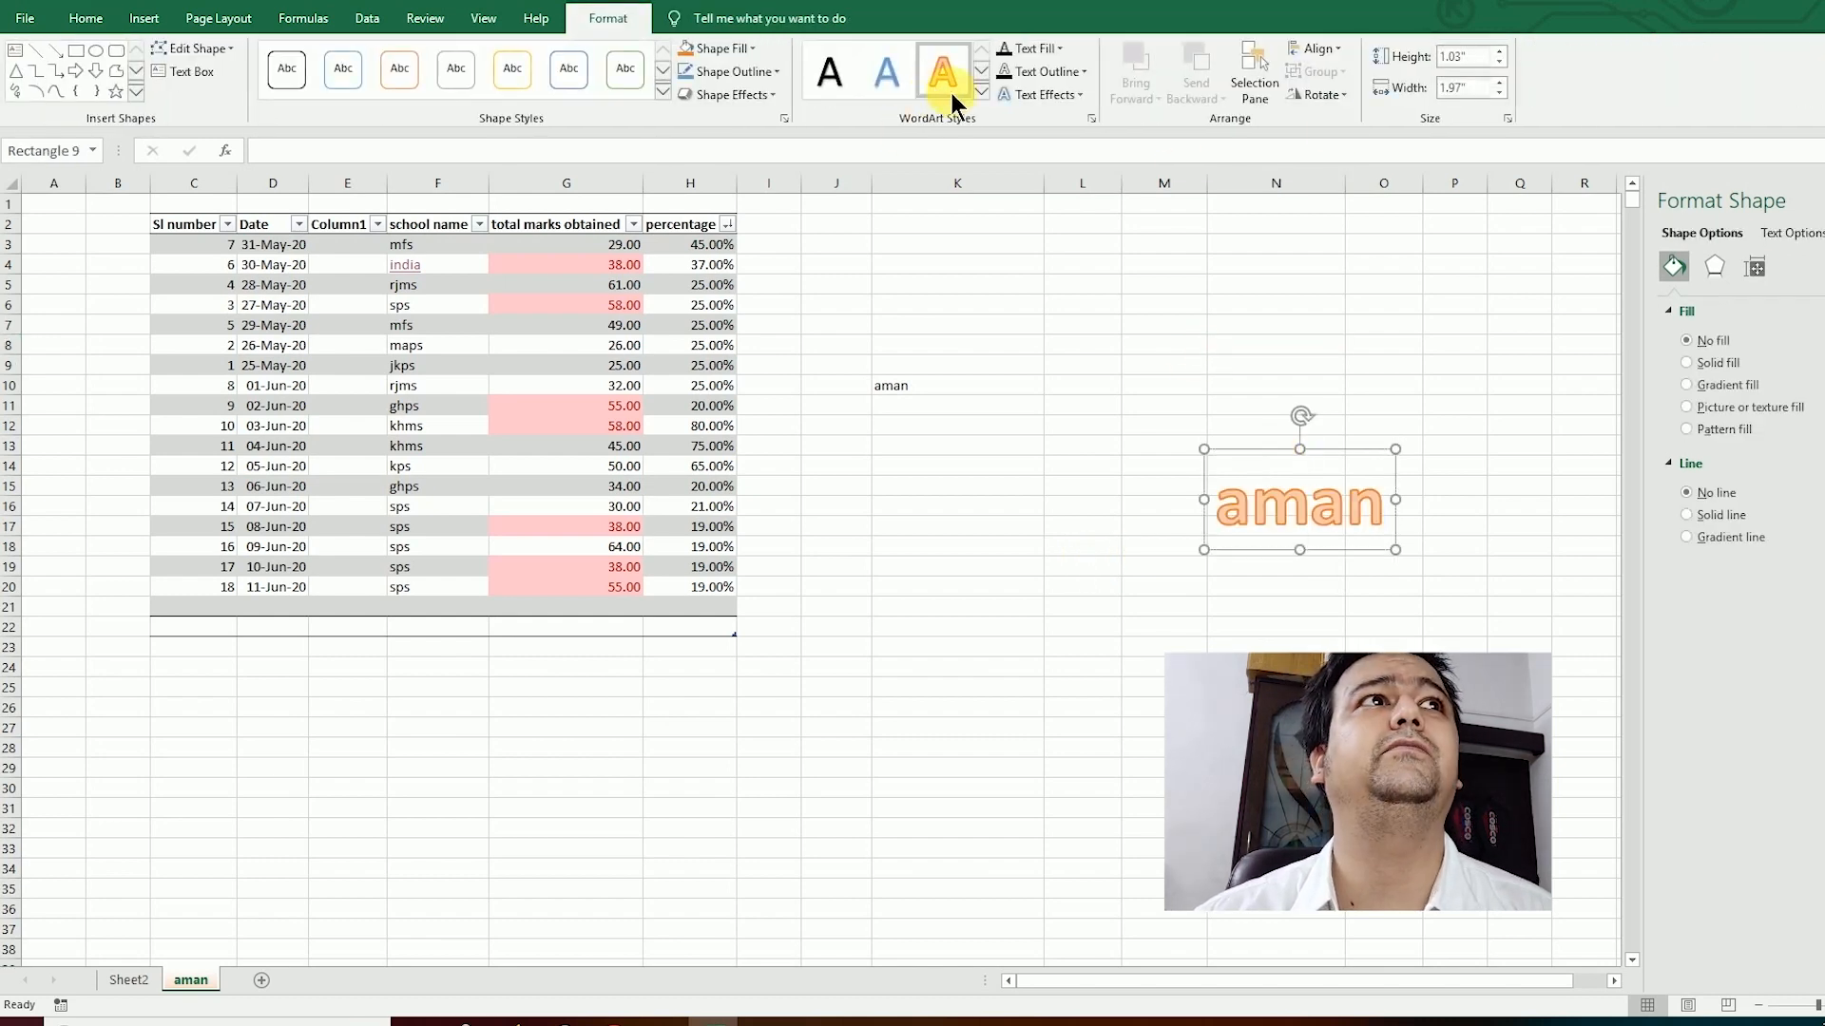
left_click(86, 19)
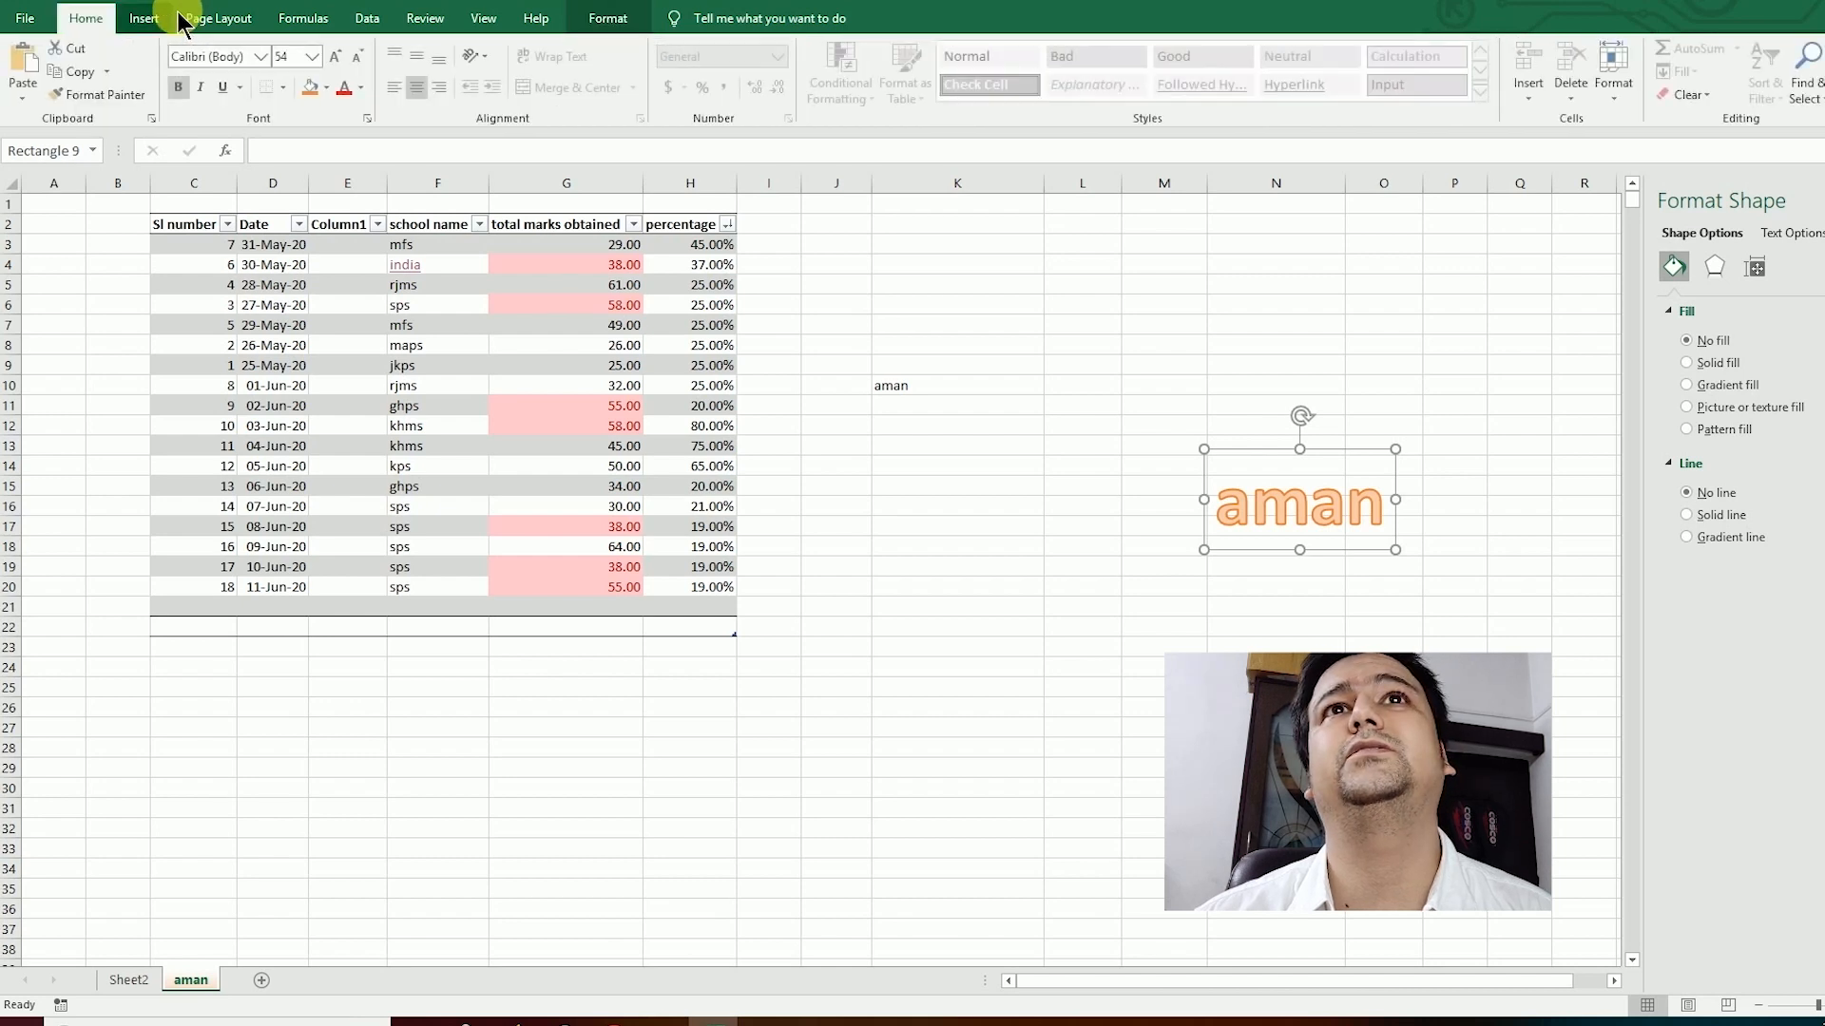
left_click(144, 18)
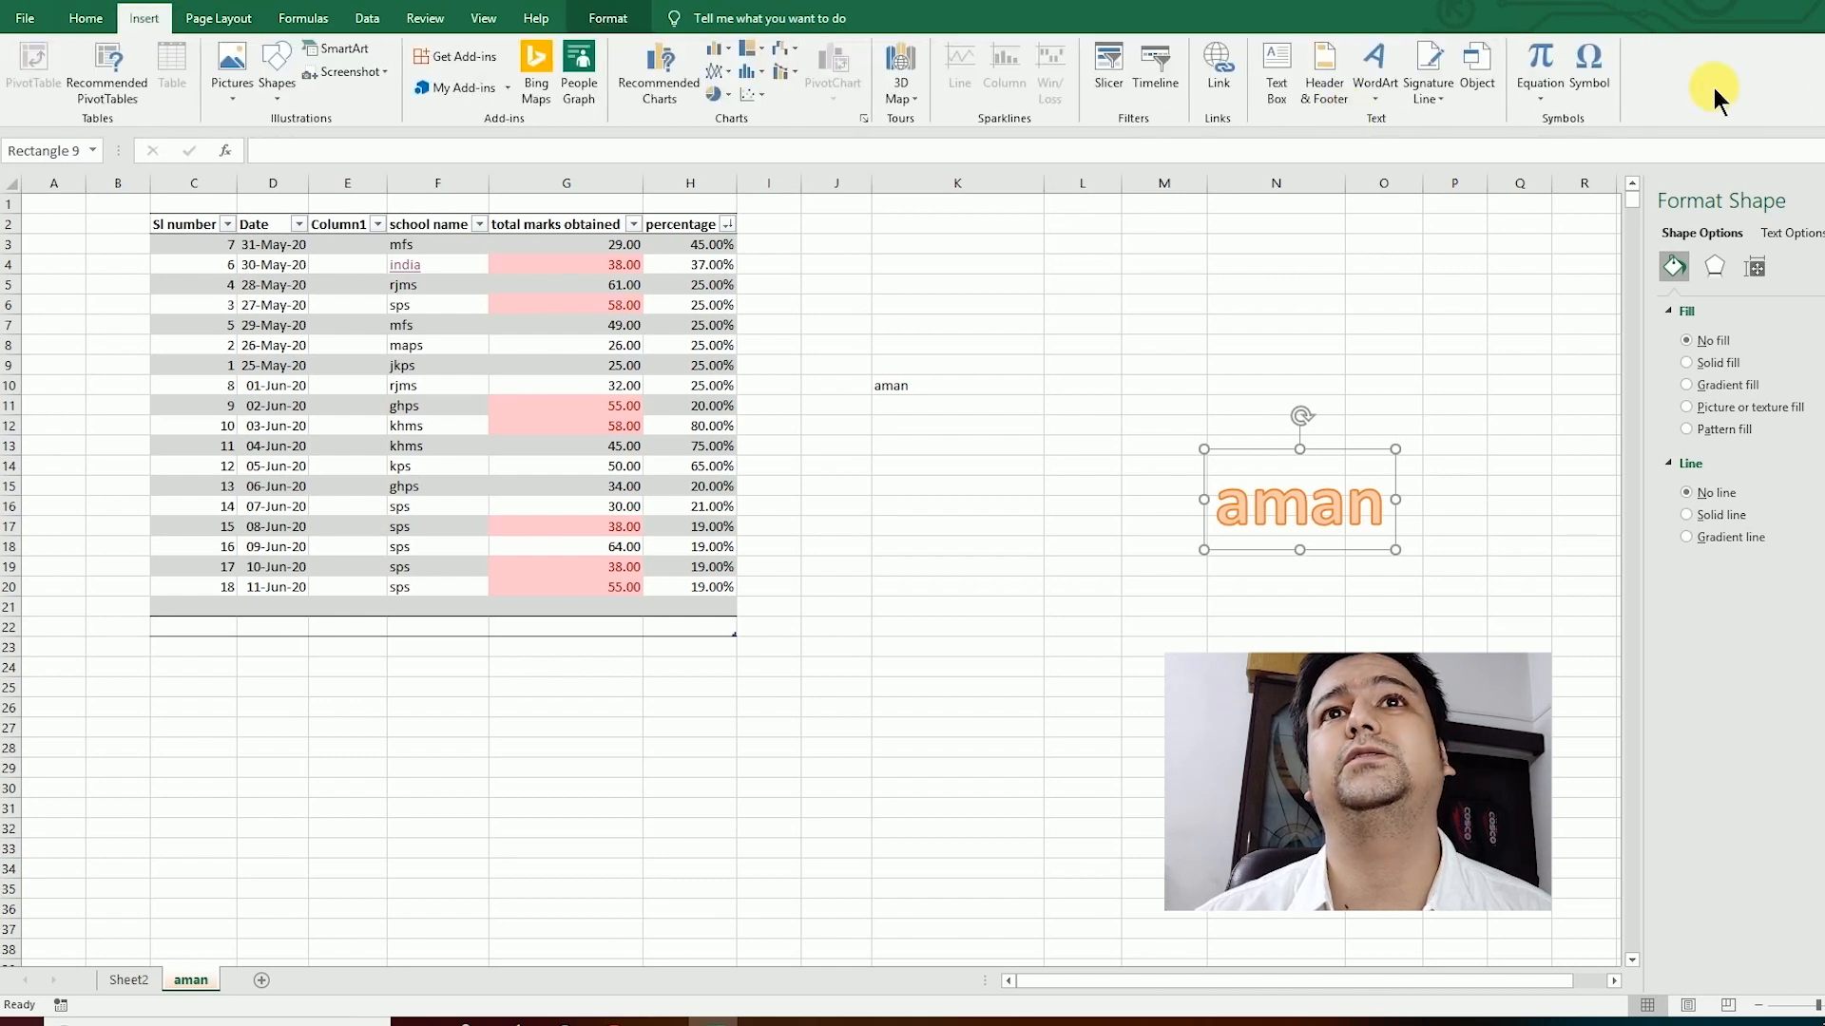
left_click(1383, 103)
left_click(1502, 312)
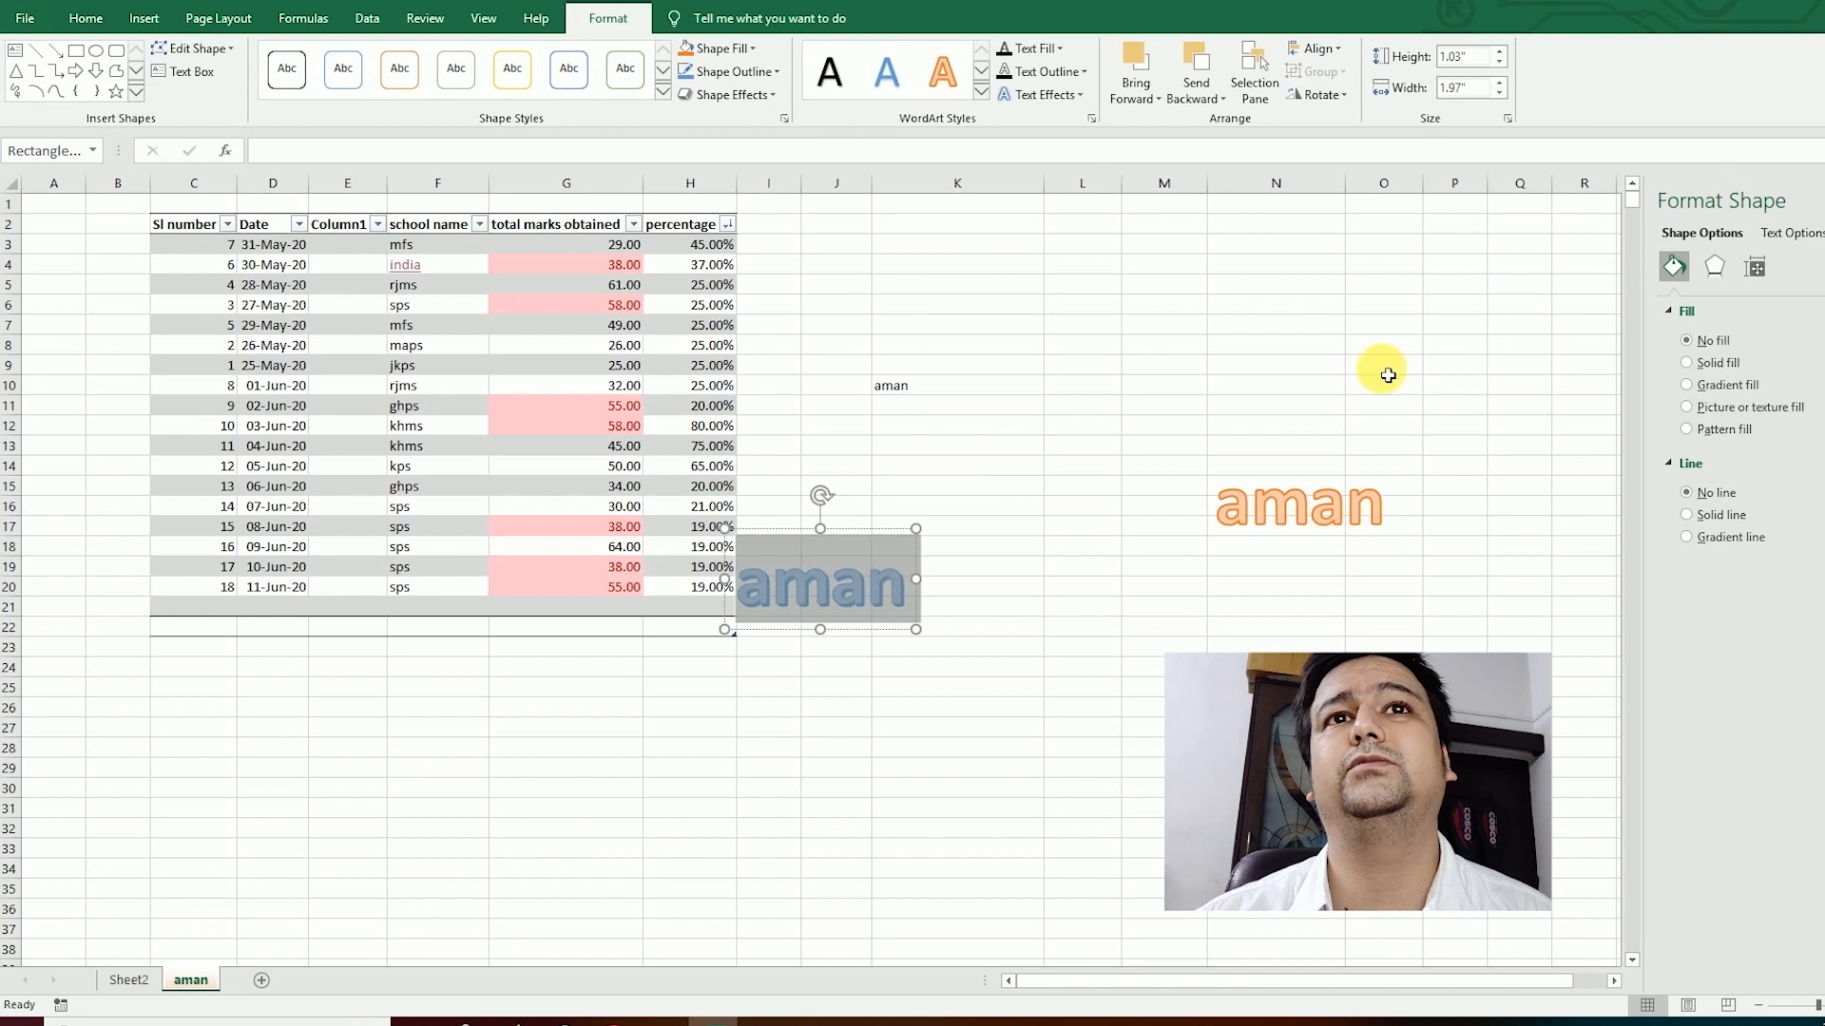
left_click_drag(876, 532, 1344, 585)
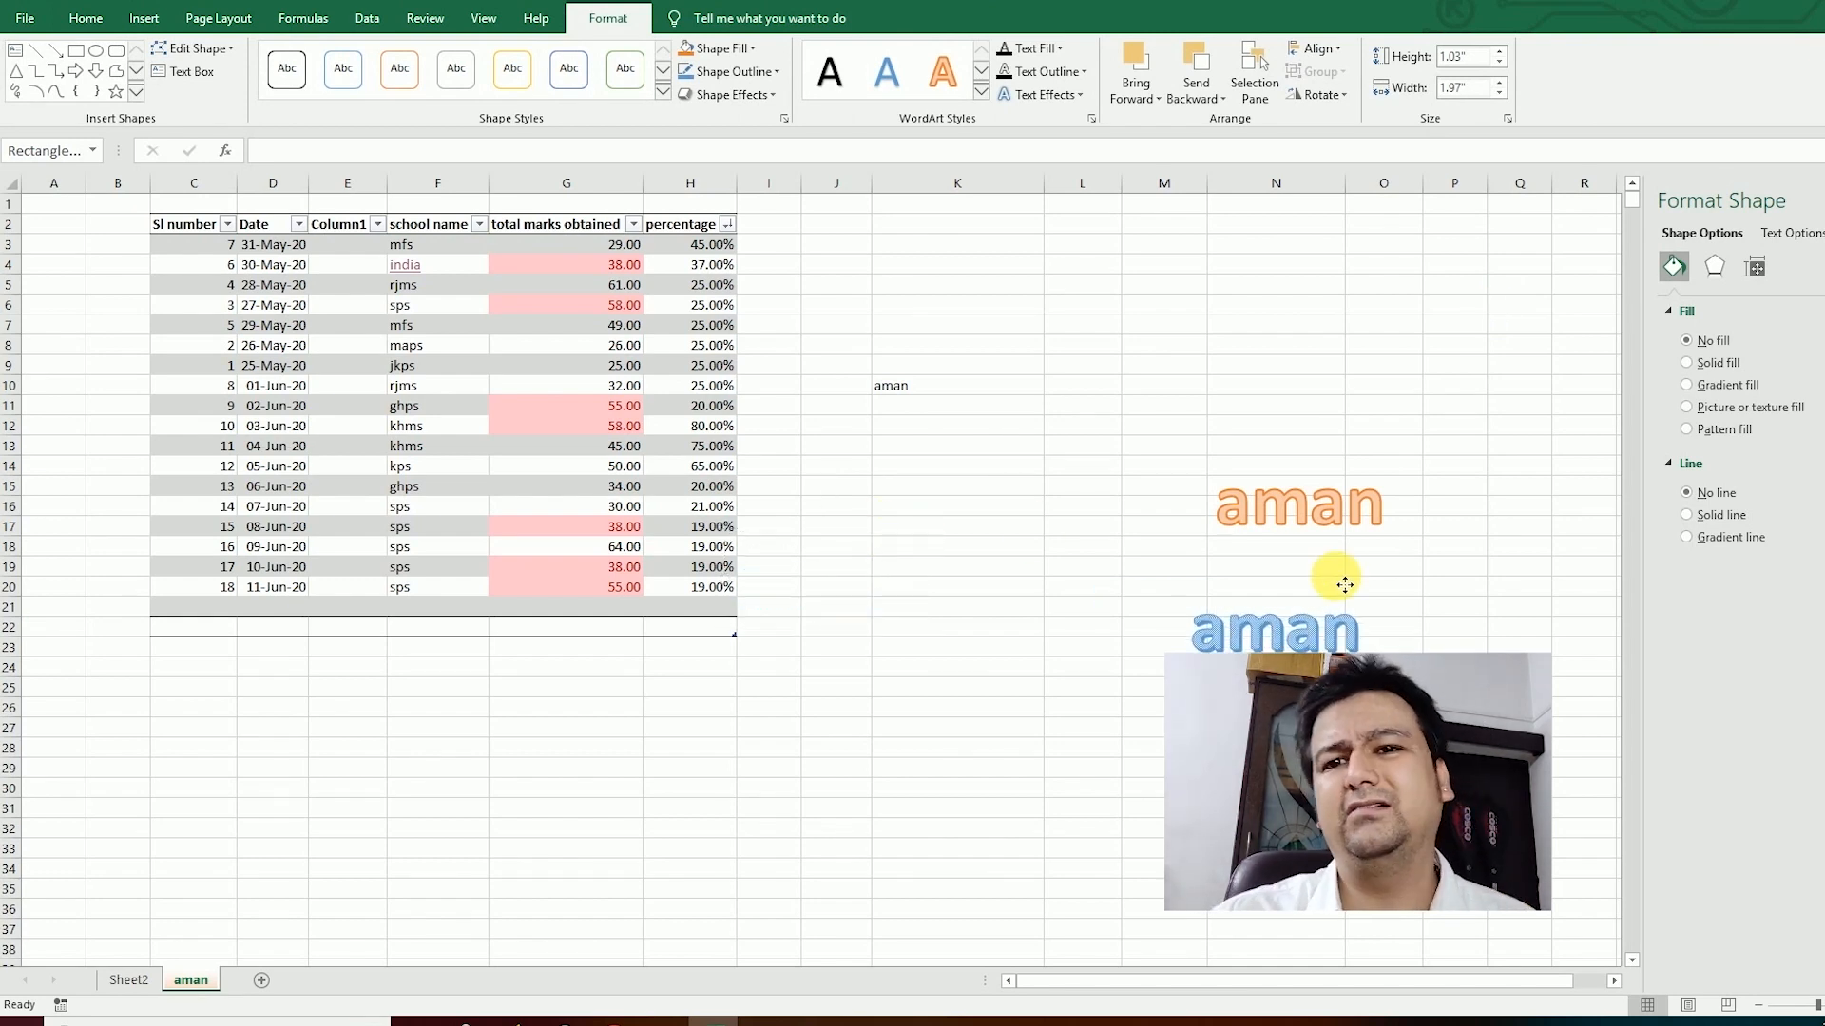
Step: Delete both WordArt objects beside the table
left_click(1235, 629)
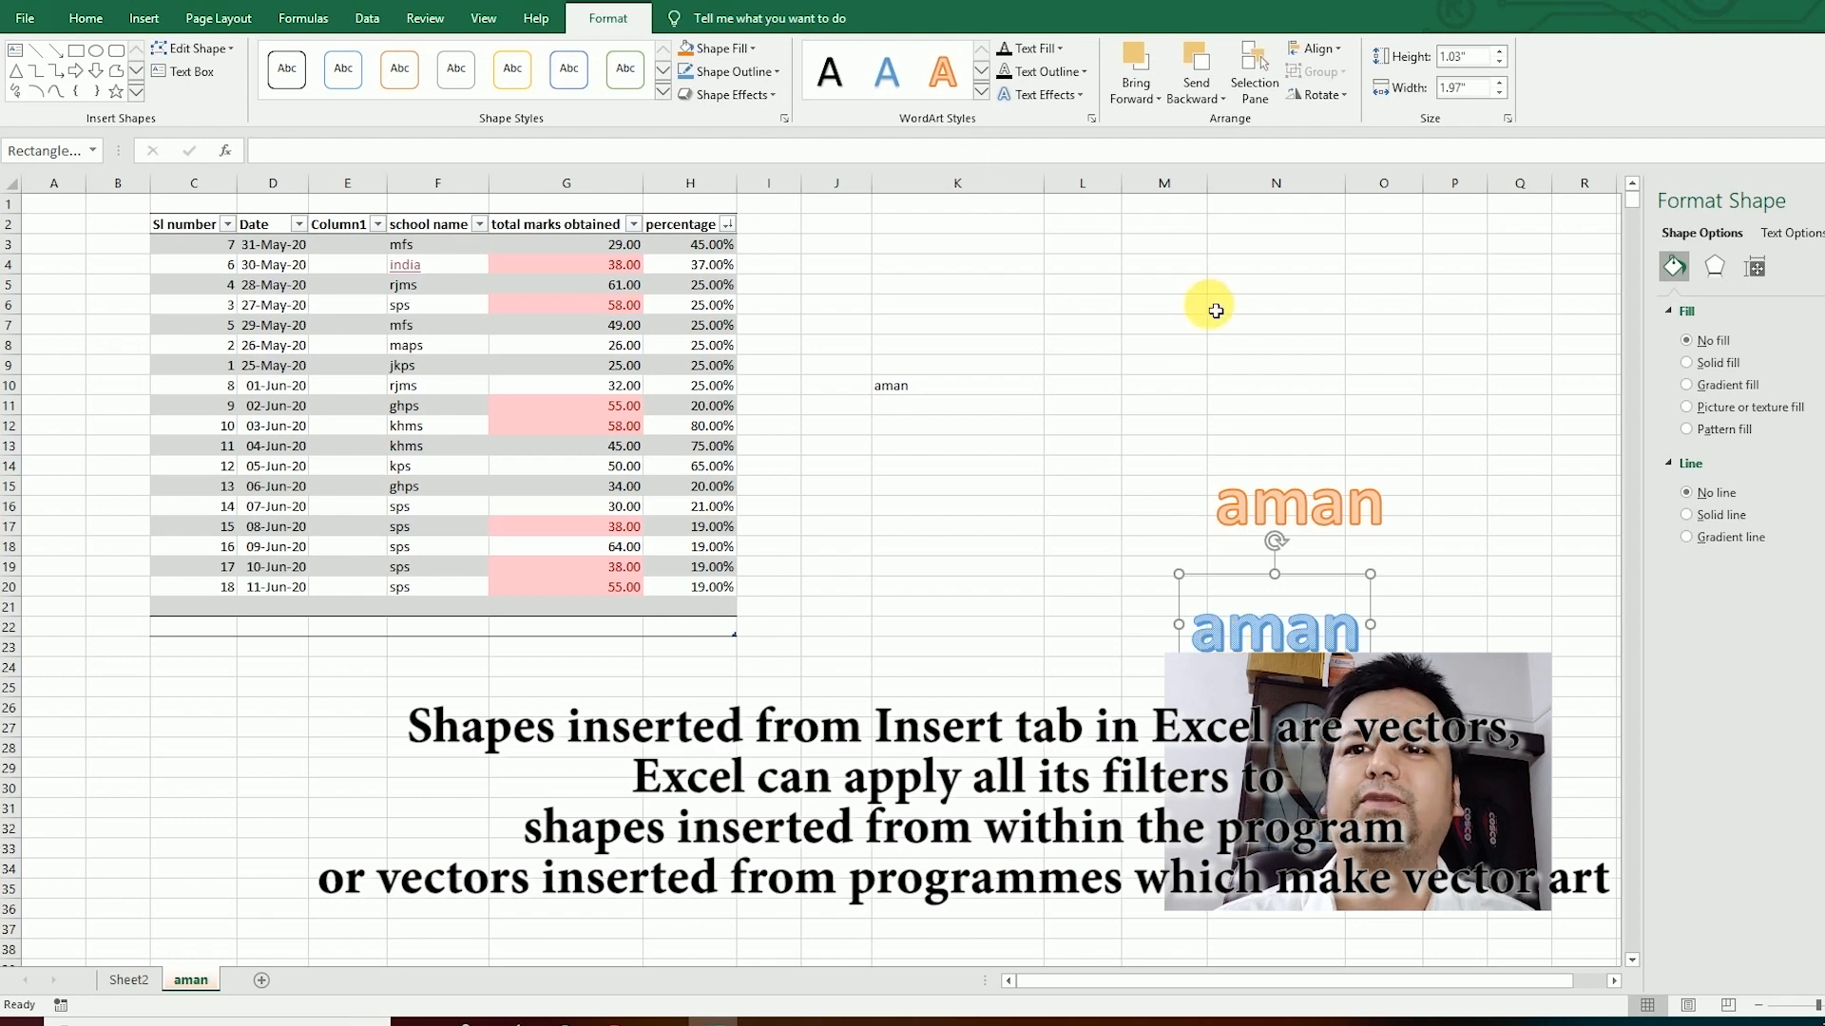
left_click(1051, 380)
left_click_drag(1164, 365, 1521, 789)
left_click(1341, 582)
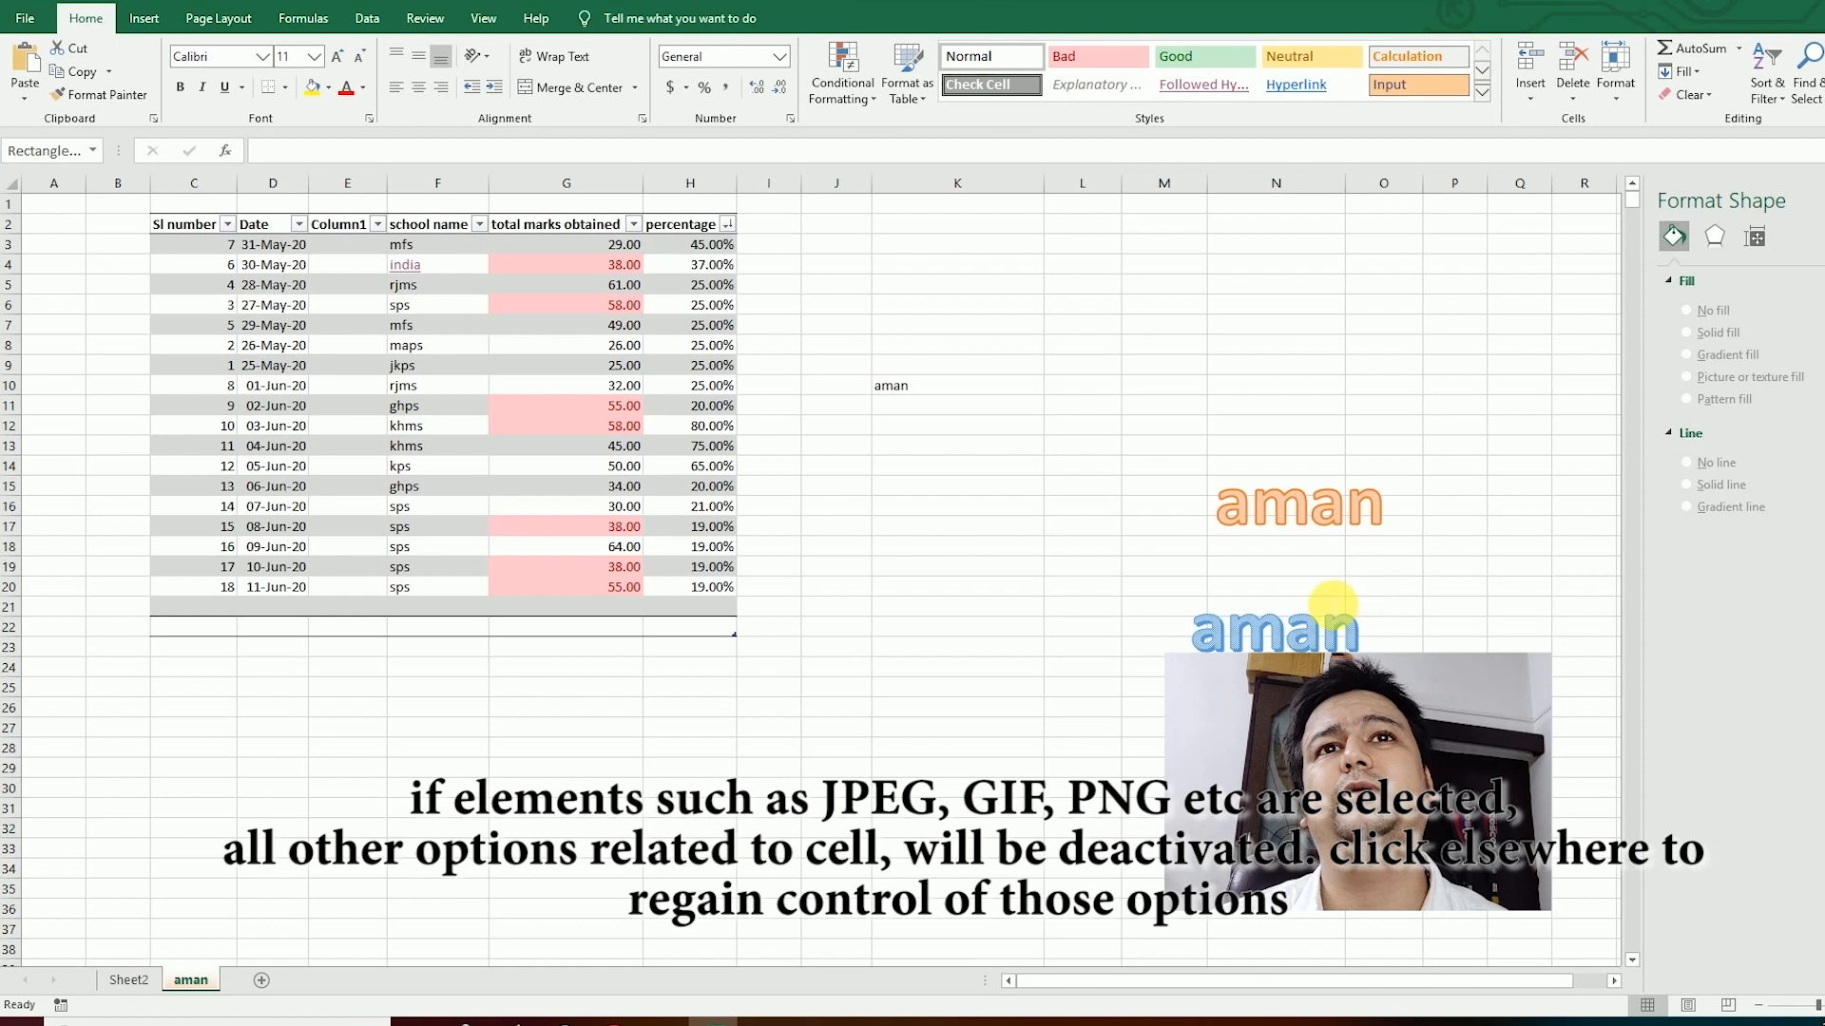
left_click_drag(1341, 582, 1376, 459)
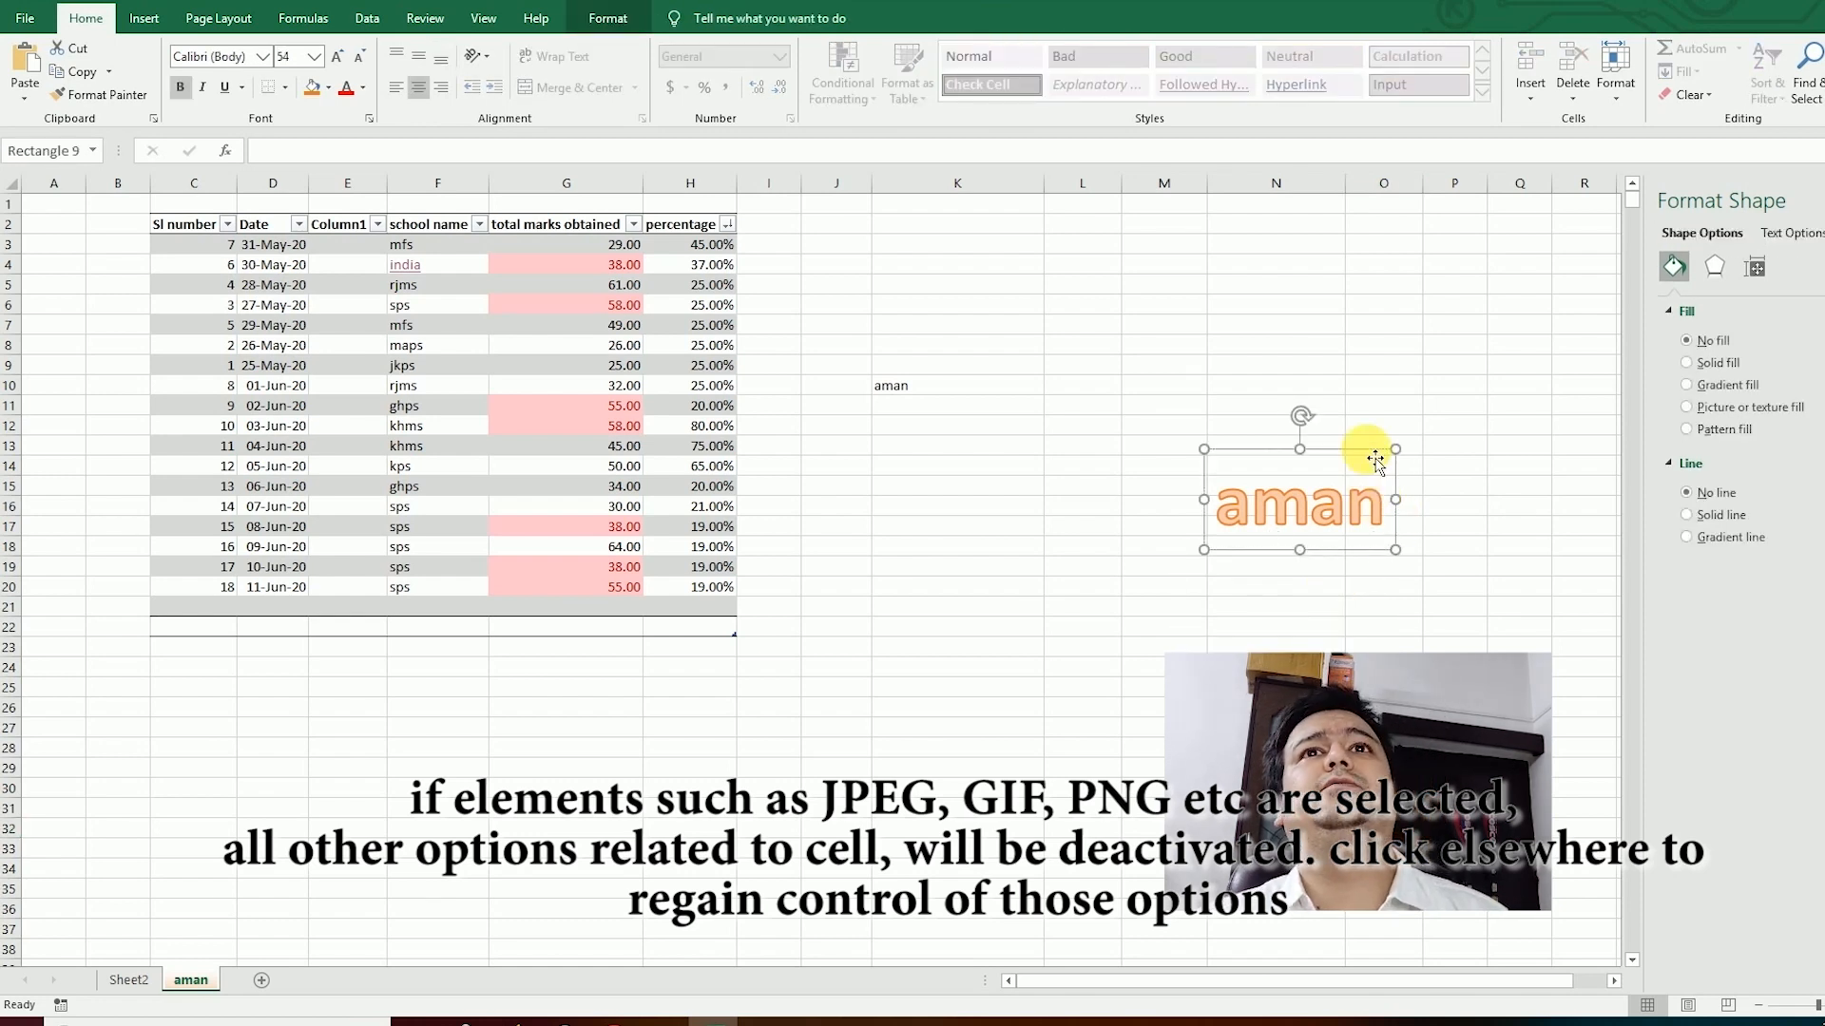
key("Delete")
Step: Insert the built-in Quadratic Formula equation and move it to about L18 to M20
left_click(131, 23)
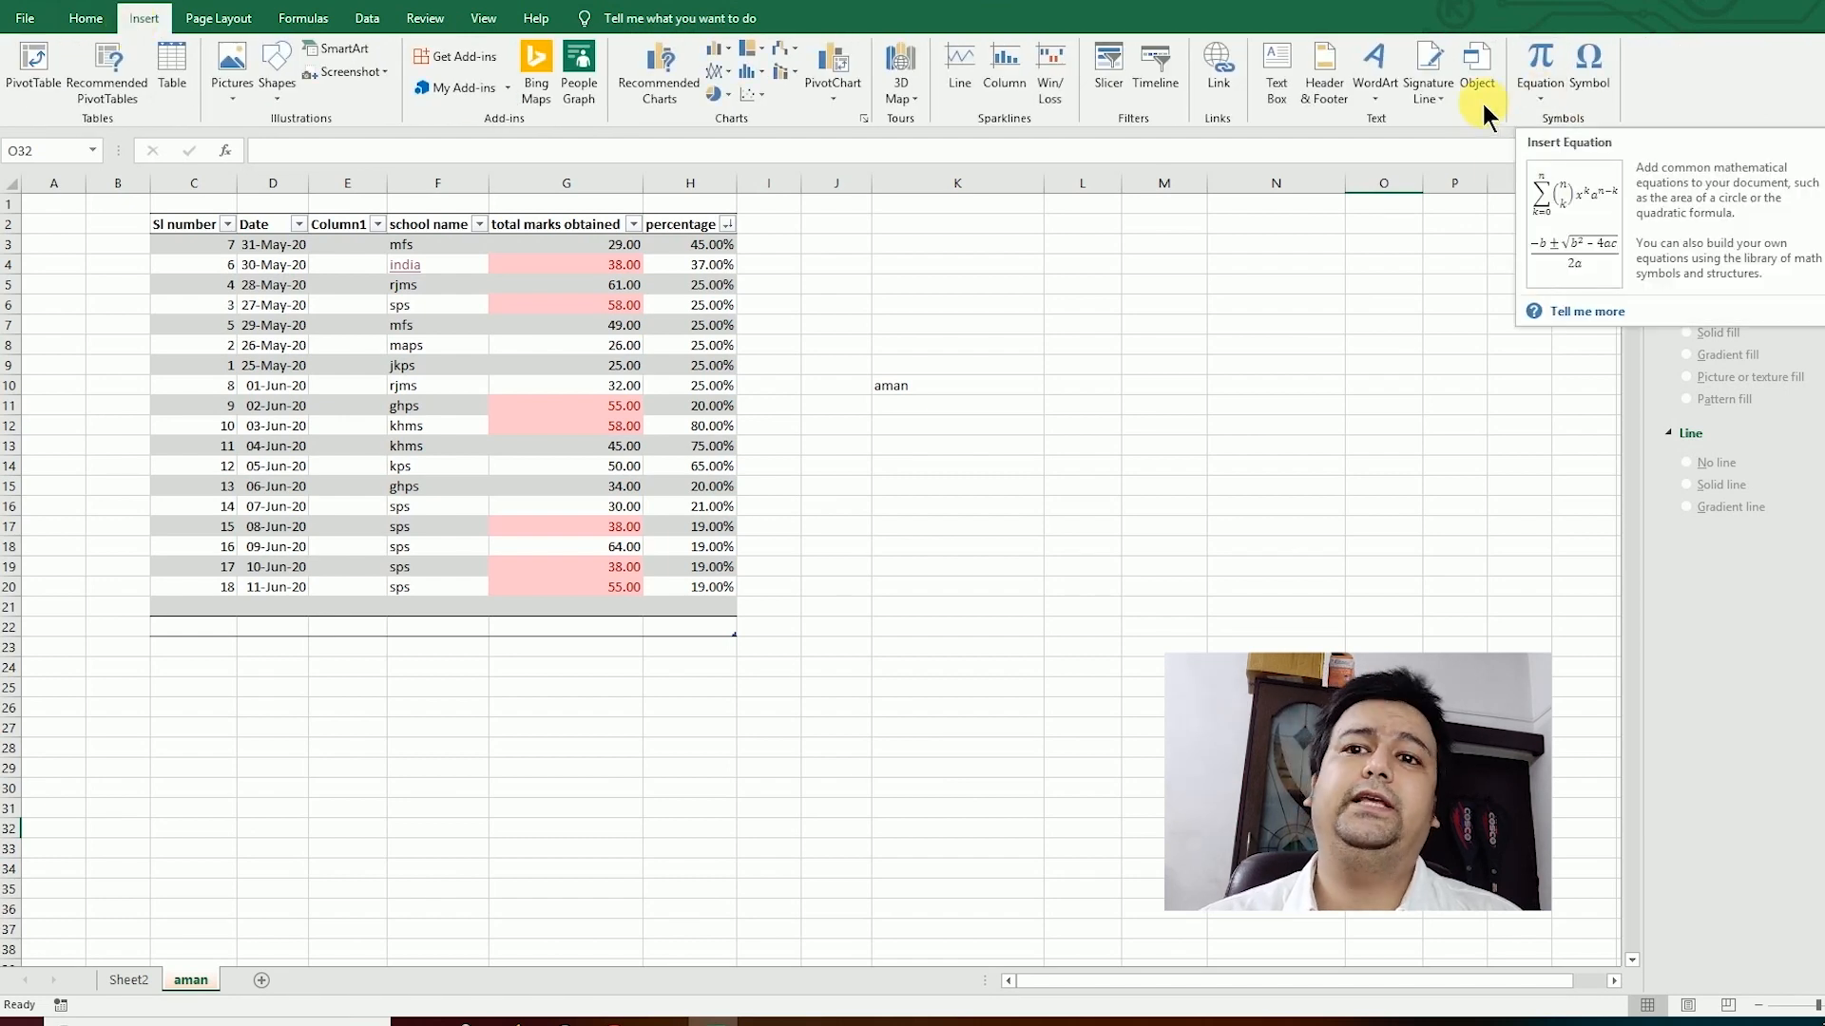
left_click(1444, 87)
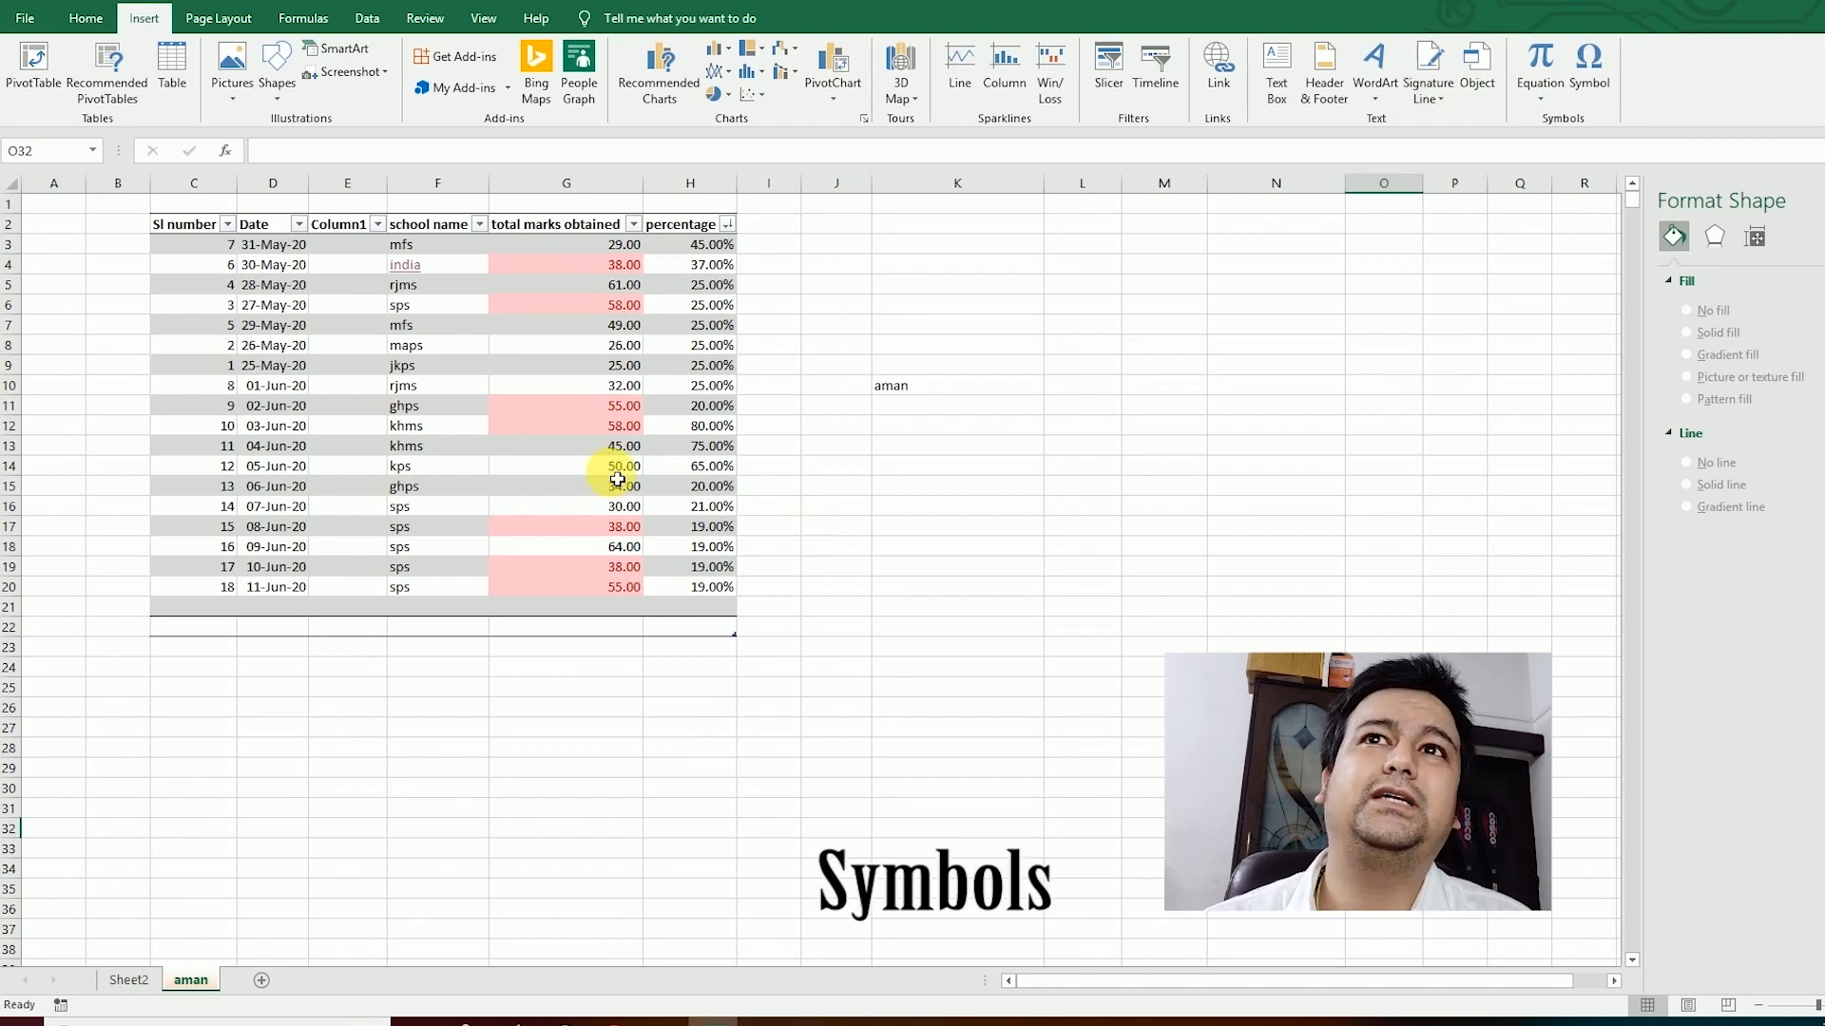
left_click(1534, 99)
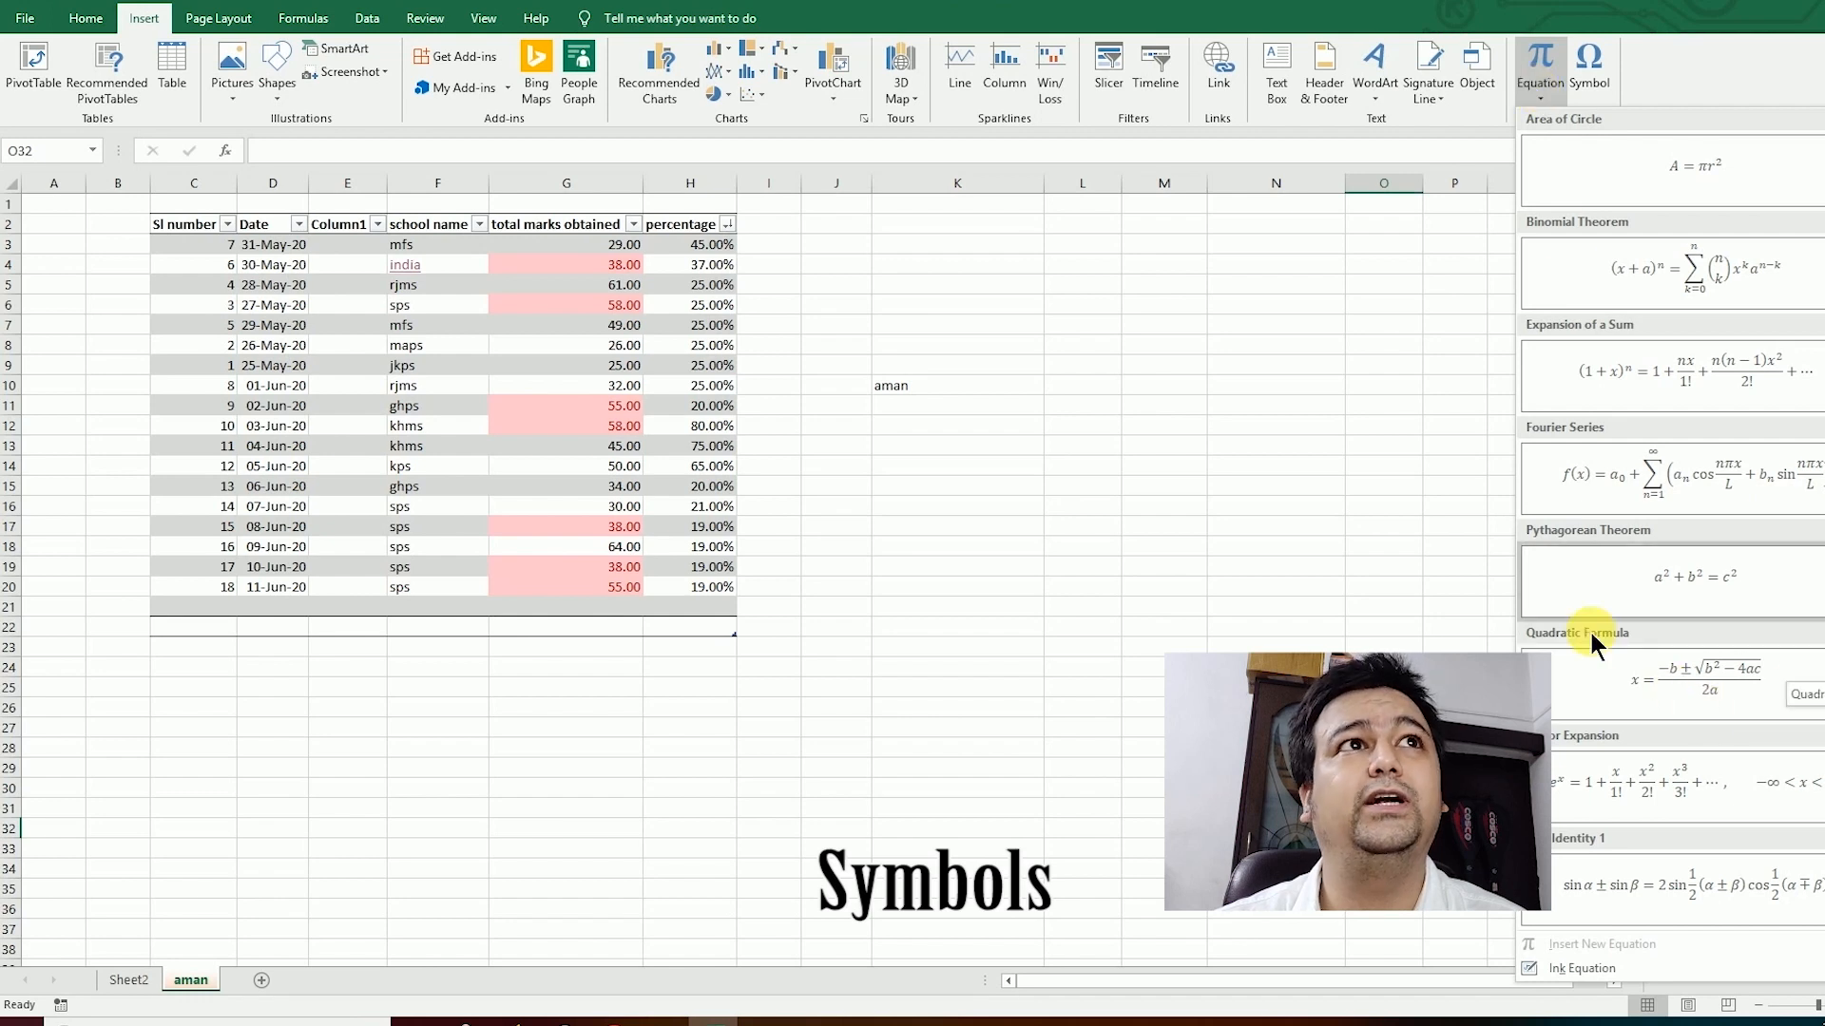
left_click(1720, 687)
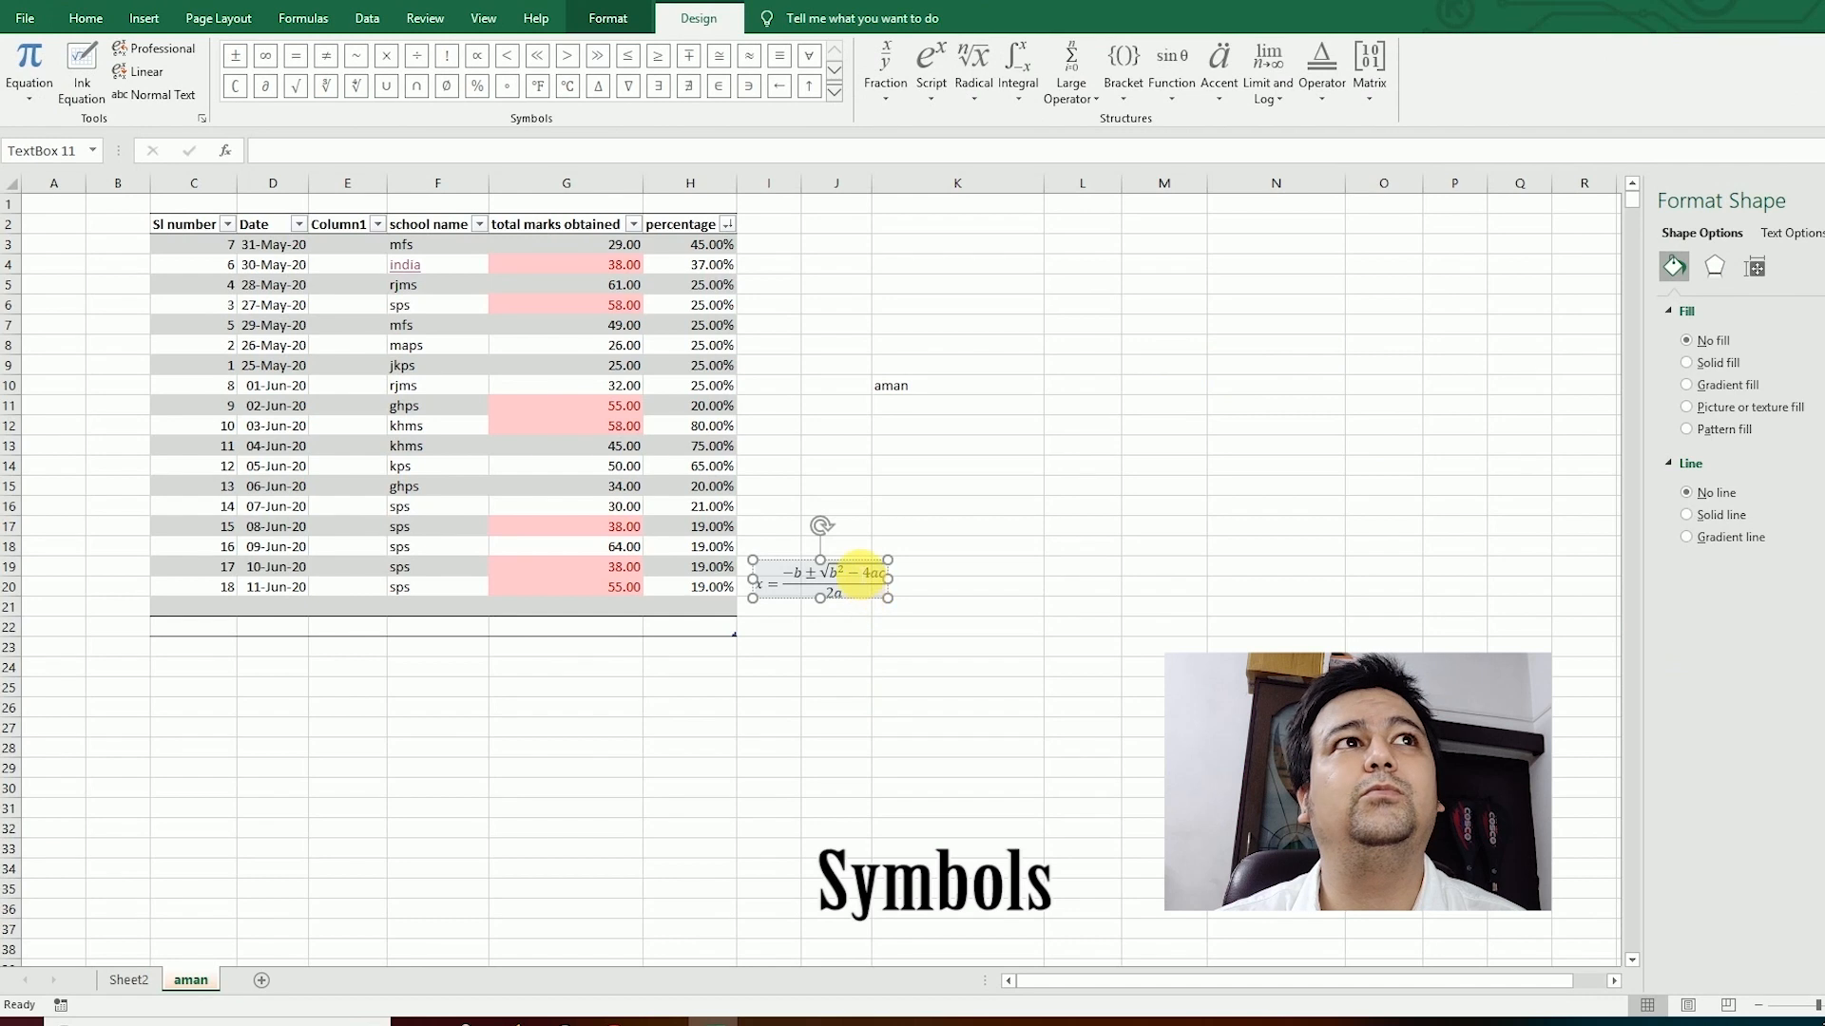
left_click_drag(858, 573, 1141, 567)
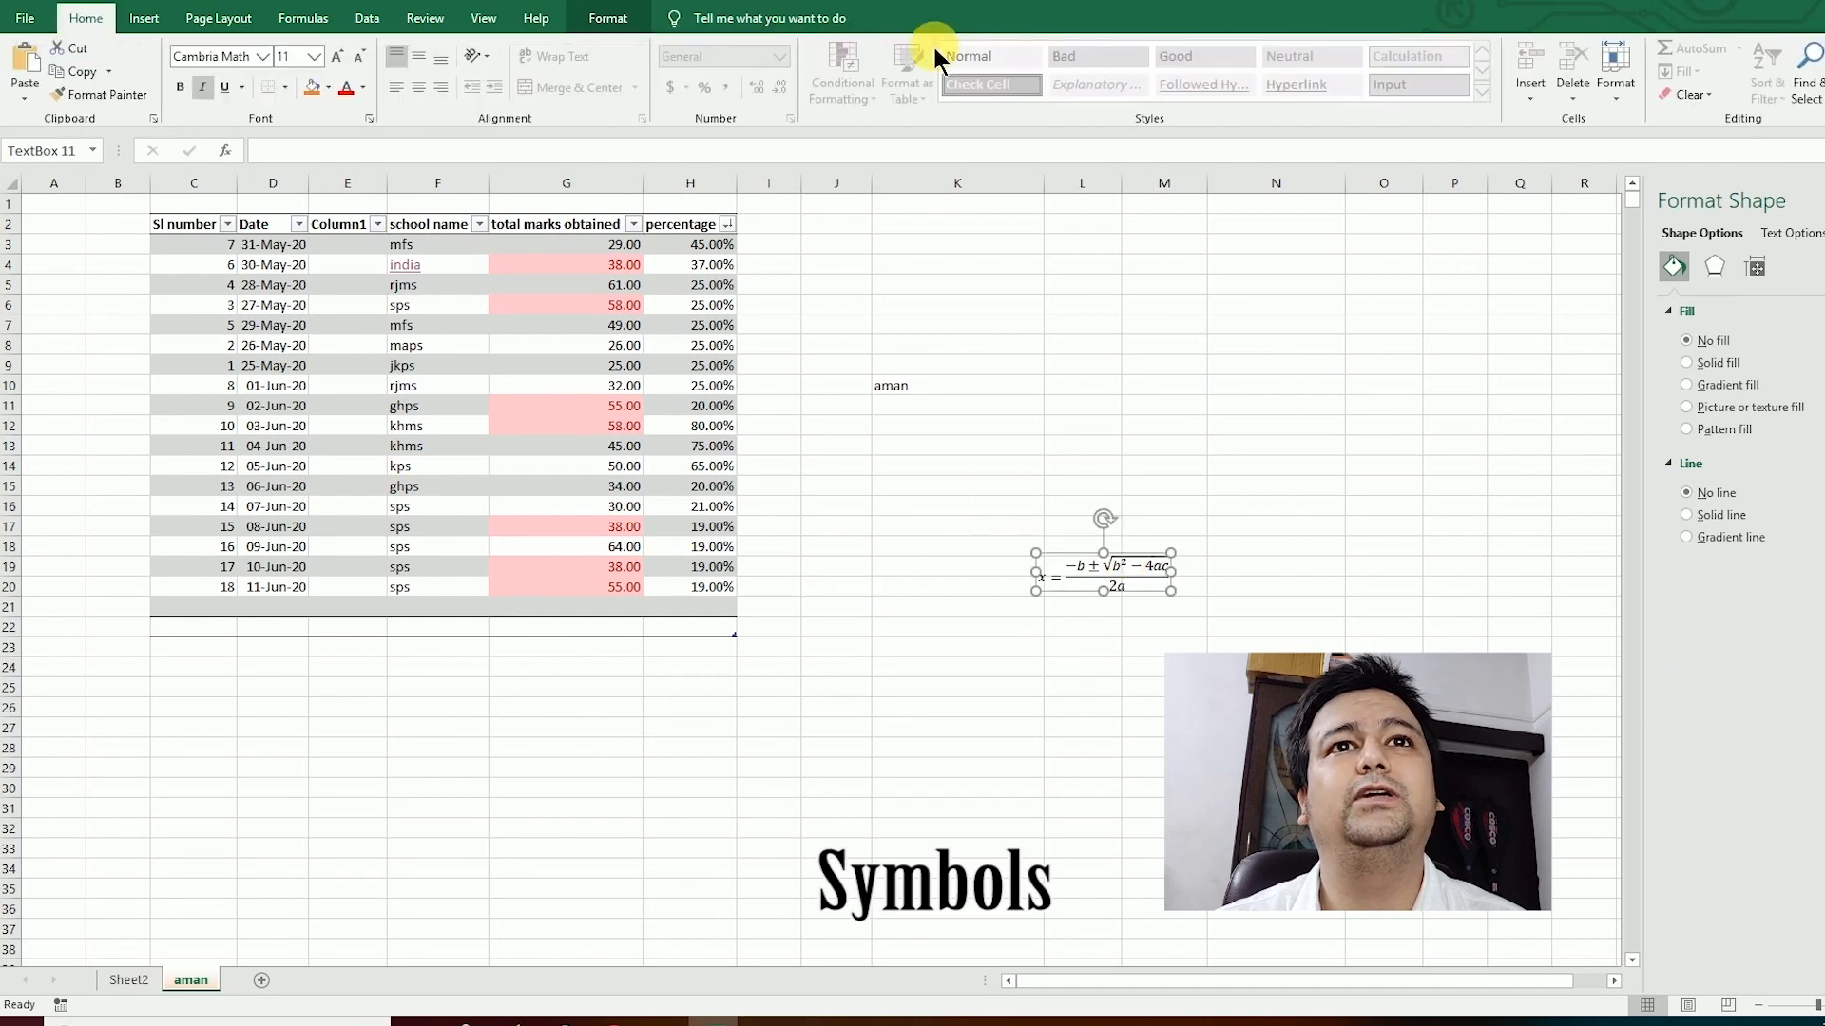
Step: Open the quadratic equation's content for editing and delete the equation object
left_click(1149, 570)
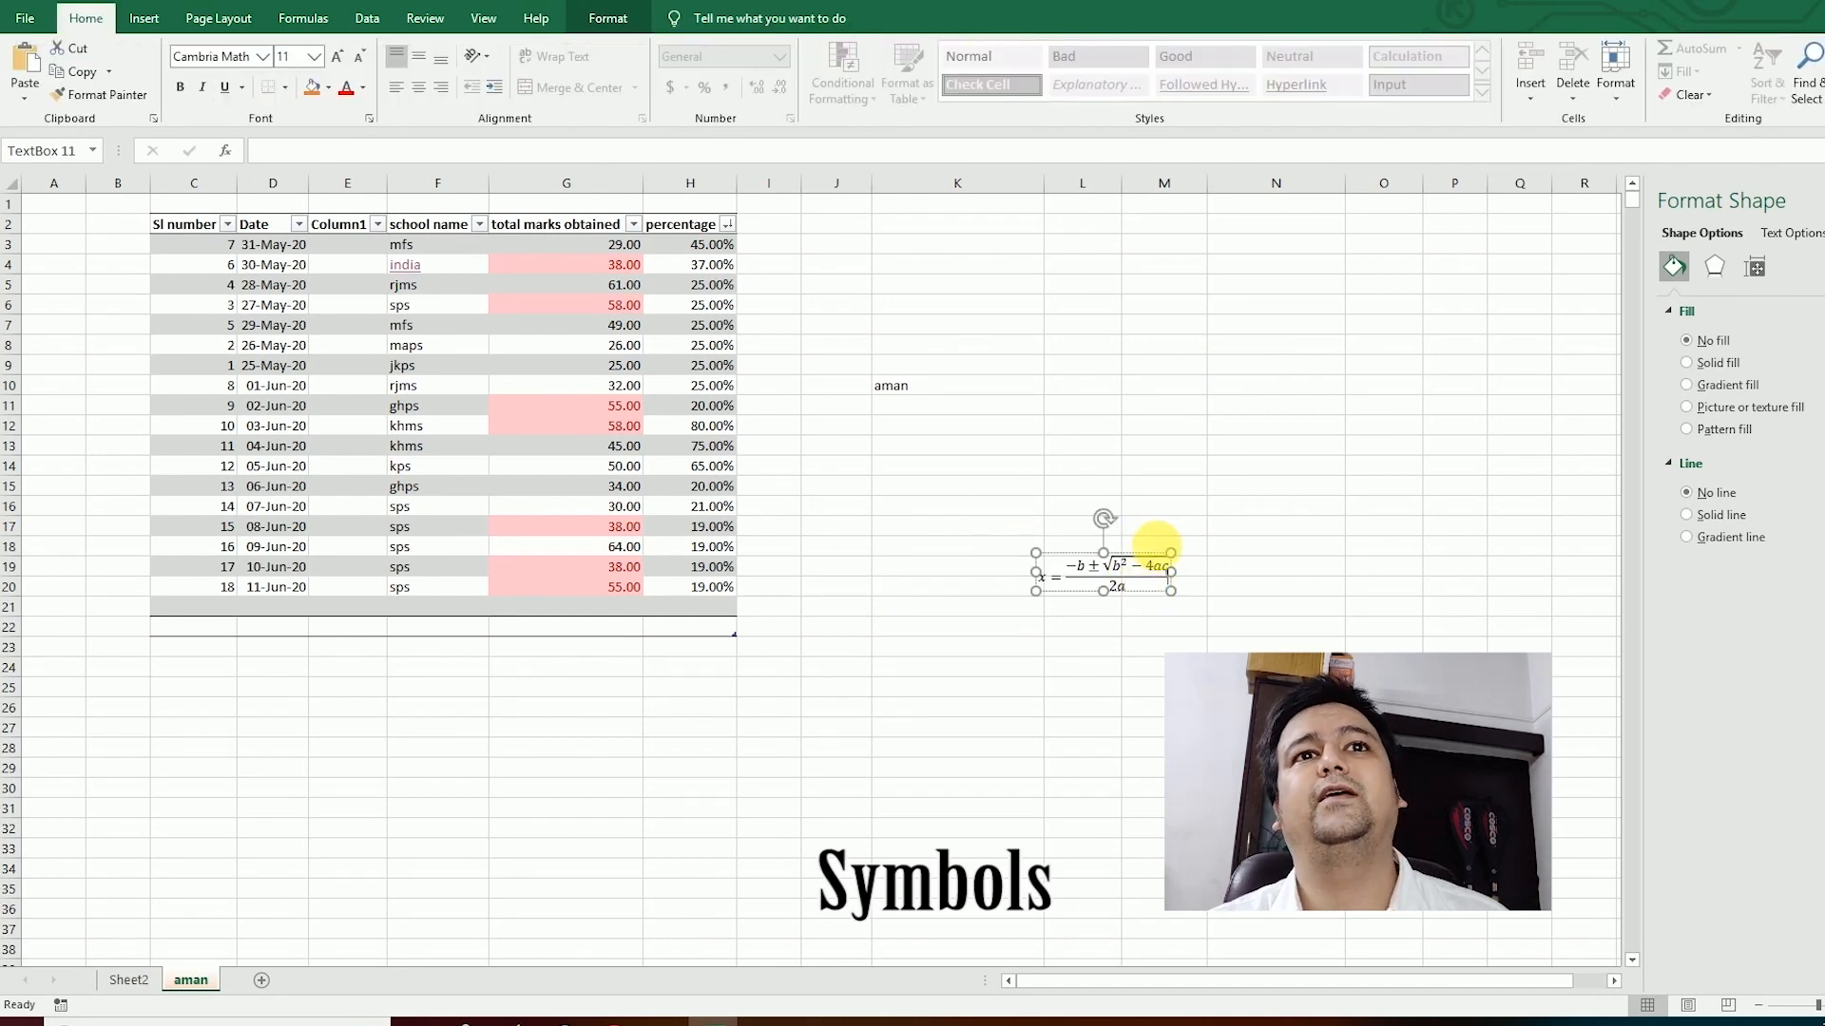
left_click(1161, 563)
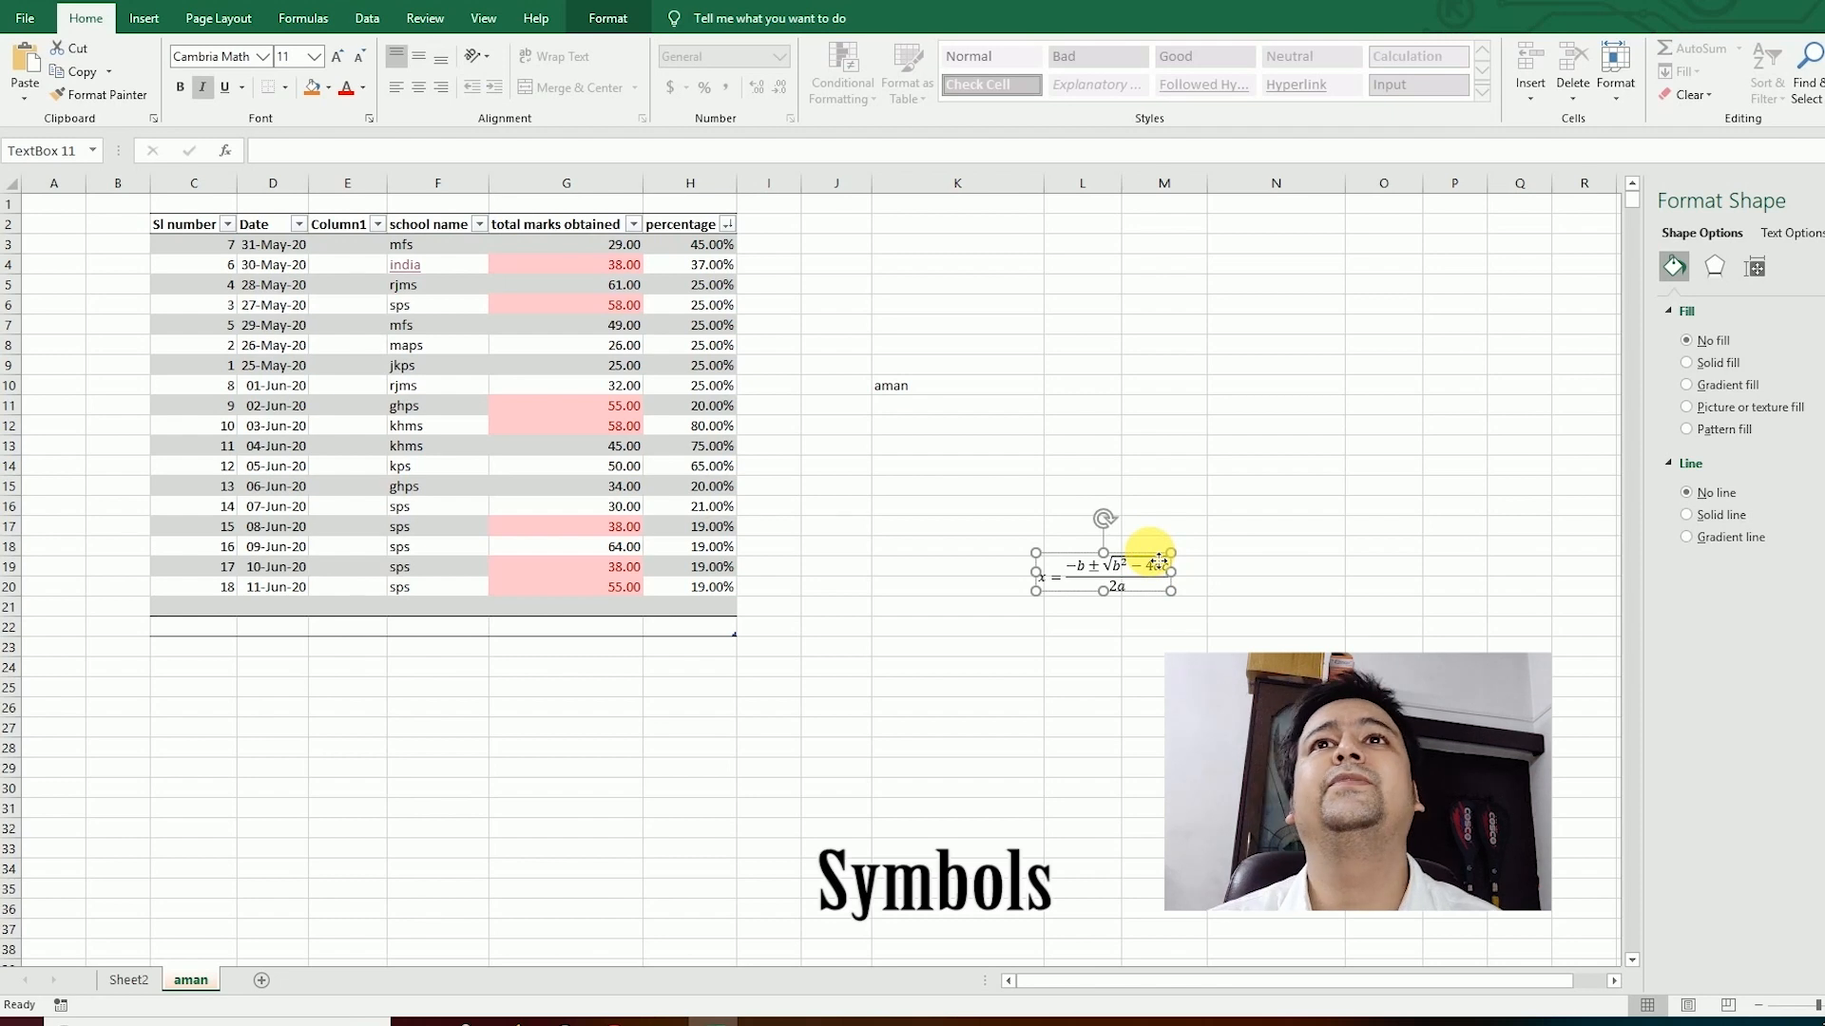
double_click(1134, 585)
left_click(1138, 585)
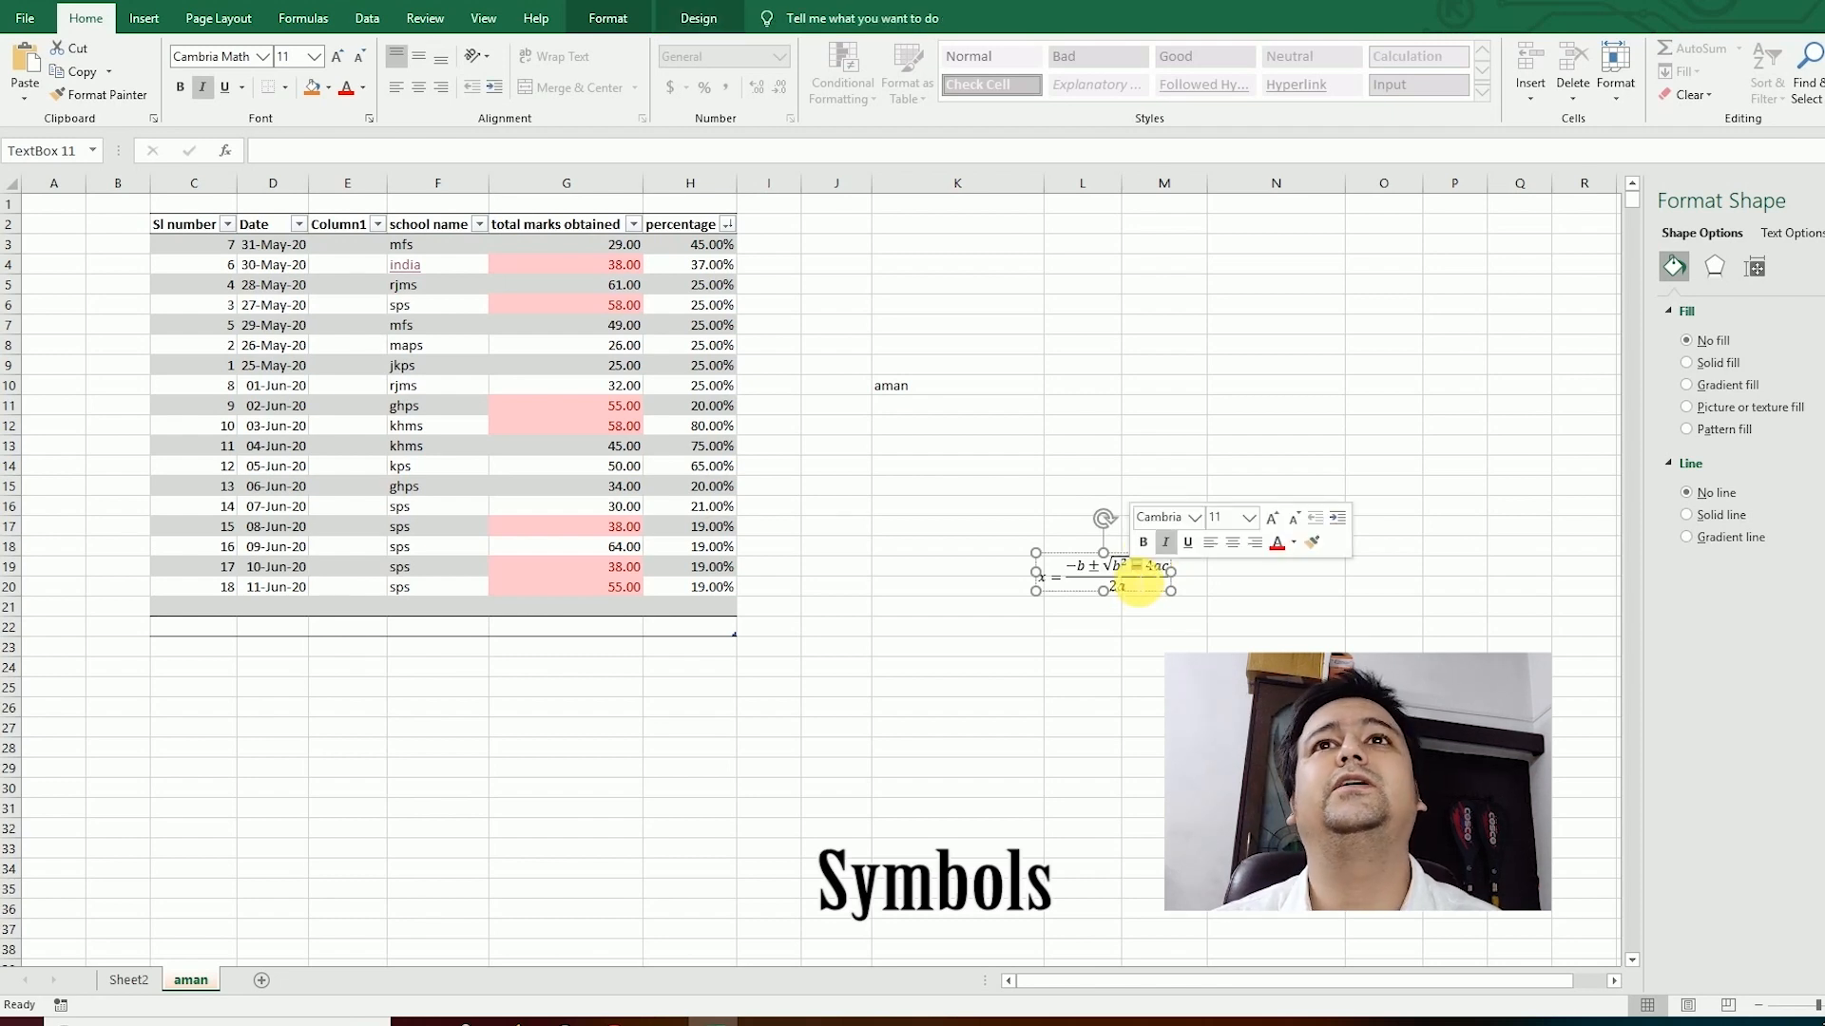
left_click(1407, 585)
left_click(1153, 561)
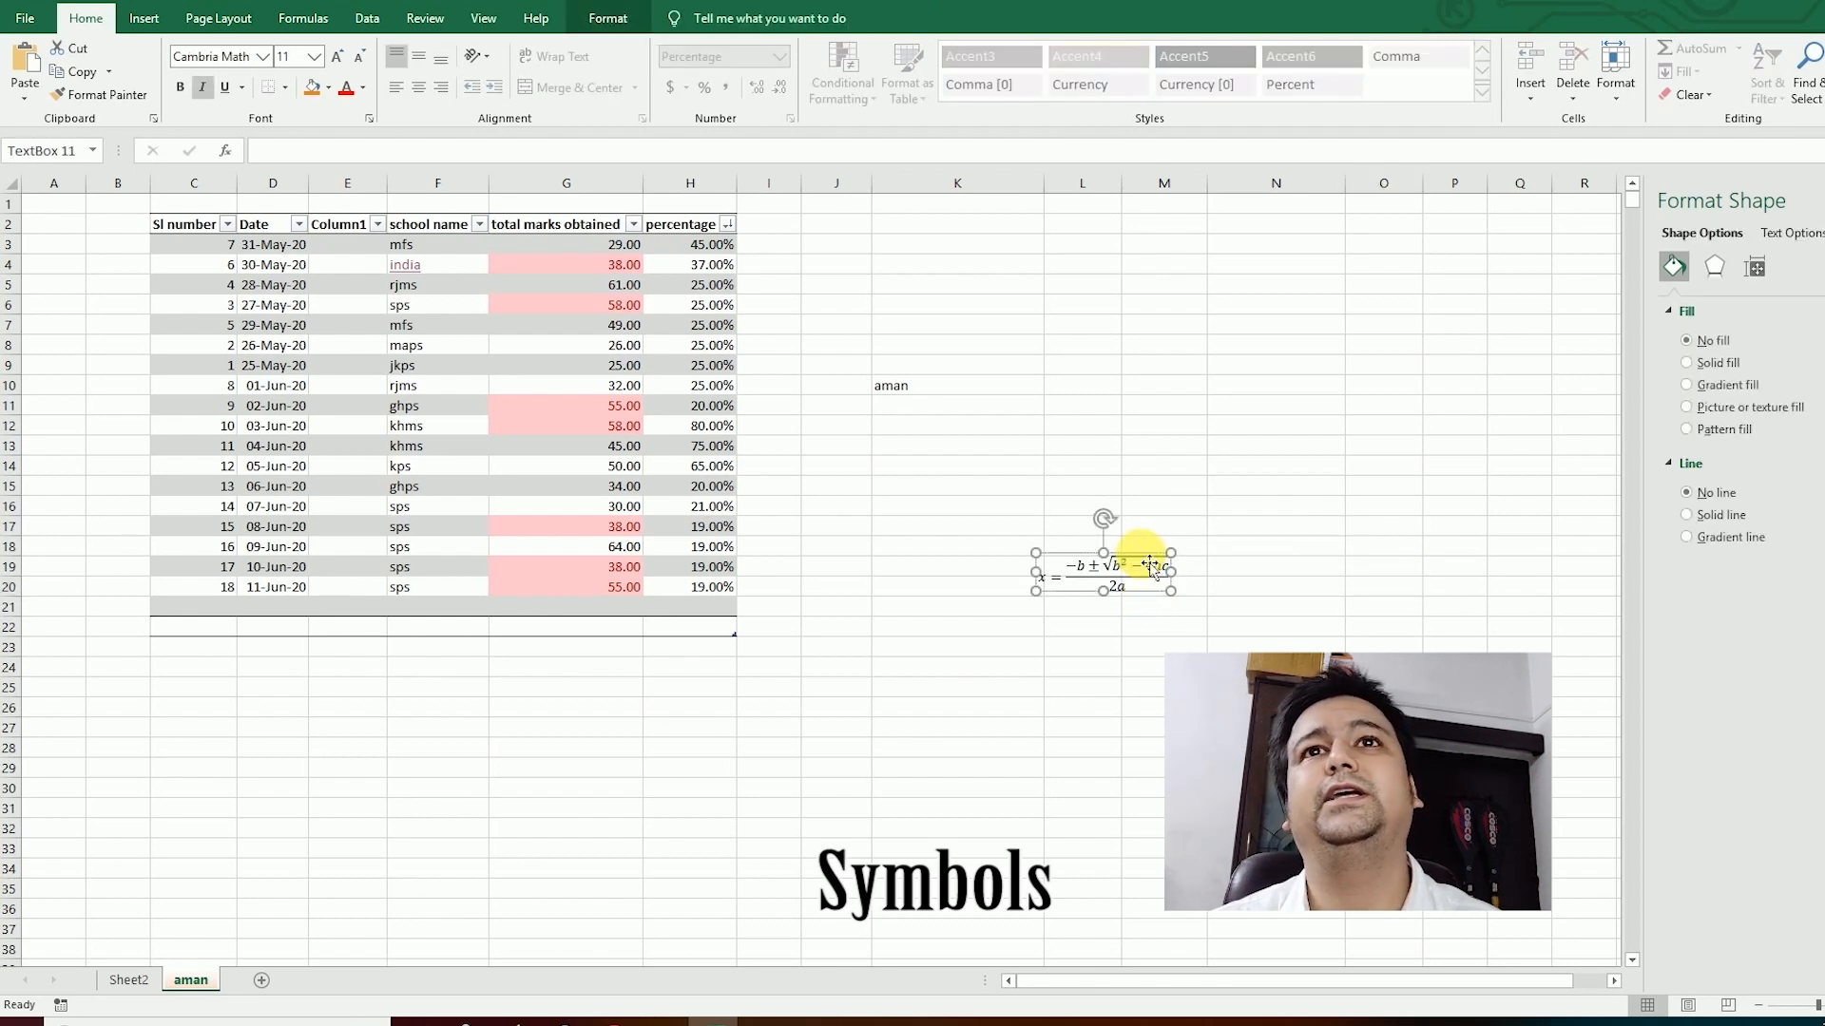
key("Delete")
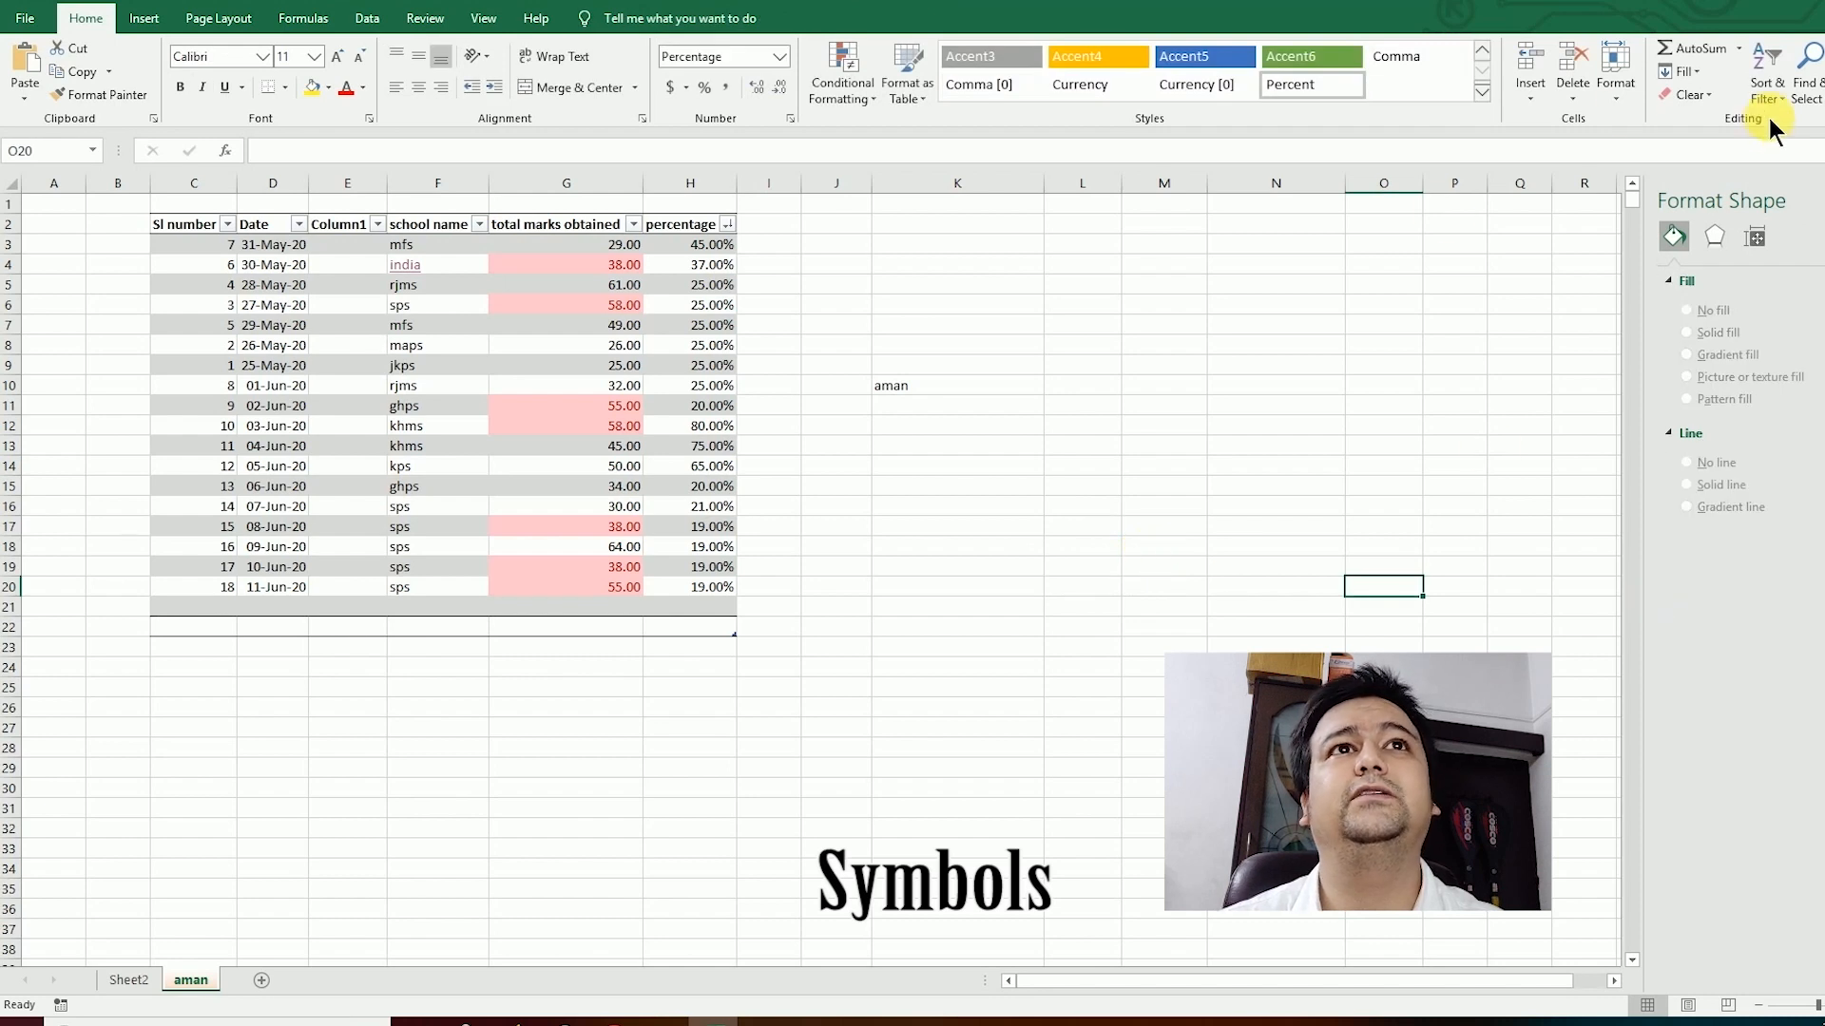
Step: Insert the built-in Expansion of a Sum equation and move it to about L18 to N20
left_click(142, 21)
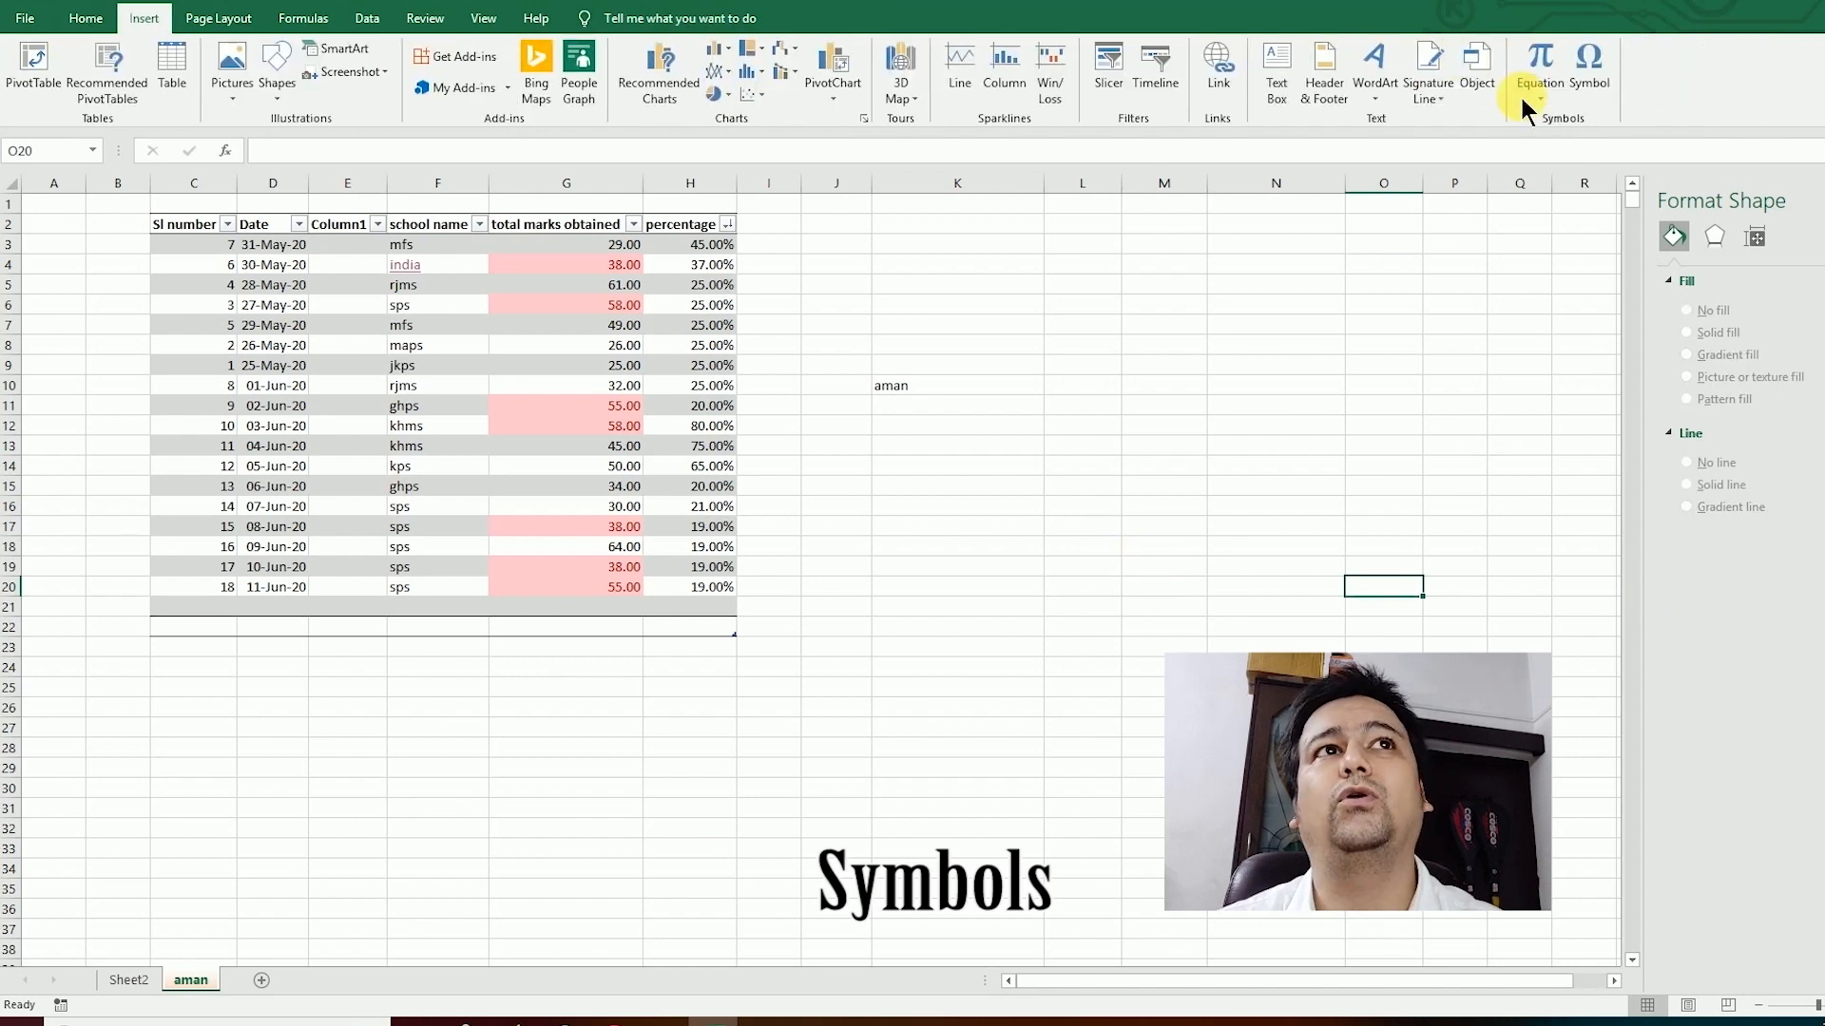
left_click(1532, 94)
left_click(1758, 380)
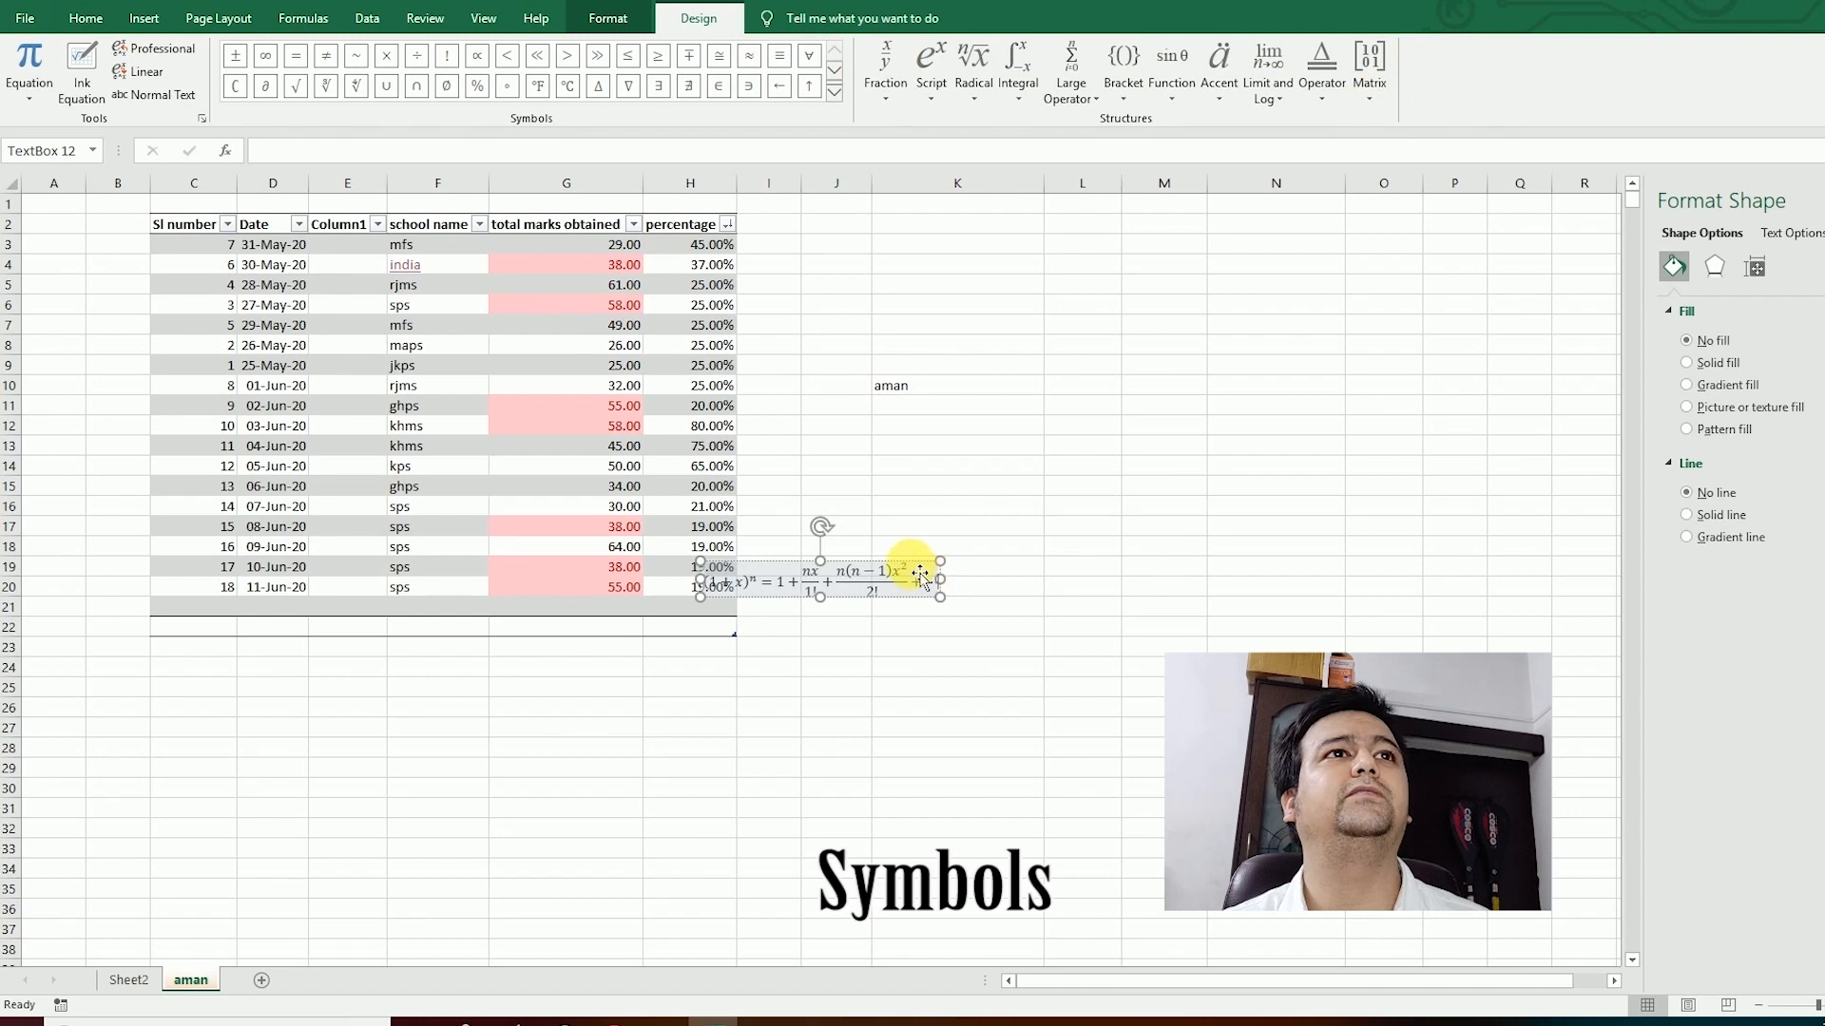
left_click_drag(1034, 556, 1277, 548)
left_click(1385, 625)
left_click(1233, 548)
left_click(439, 19)
left_click(491, 21)
left_click(313, 17)
left_click(204, 21)
left_click(25, 18)
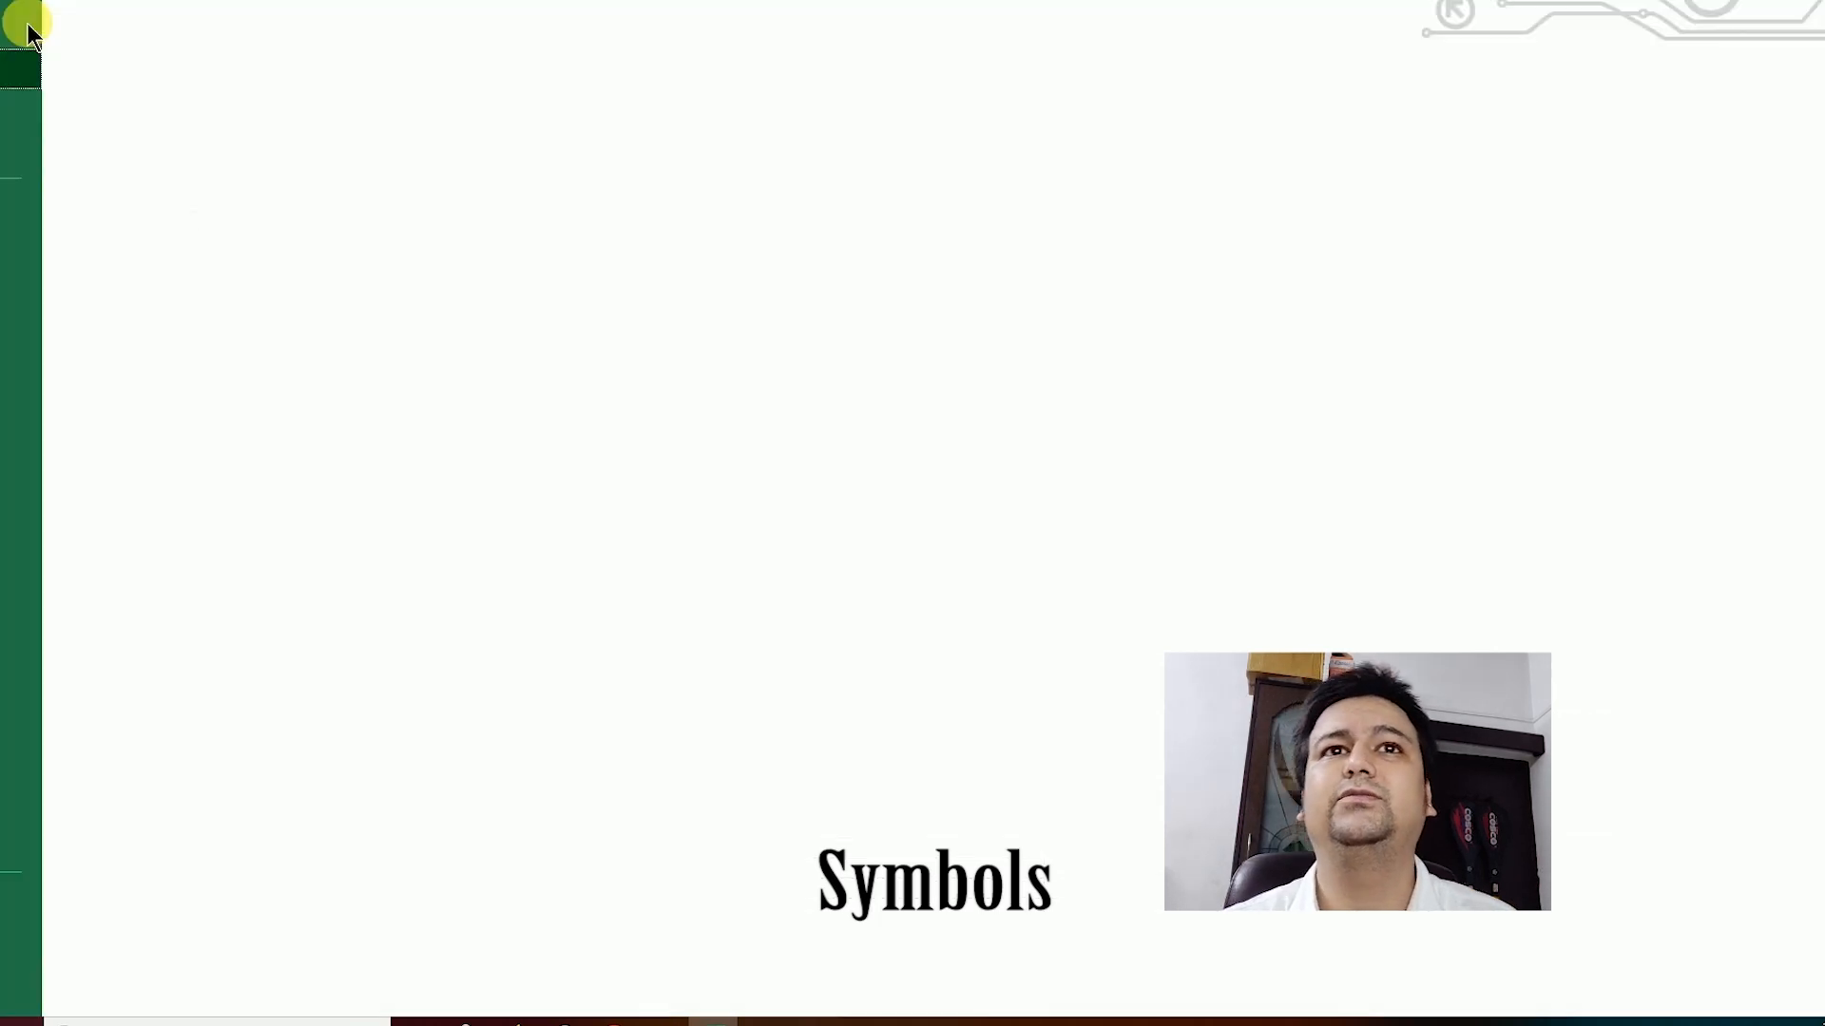
left_click(24, 24)
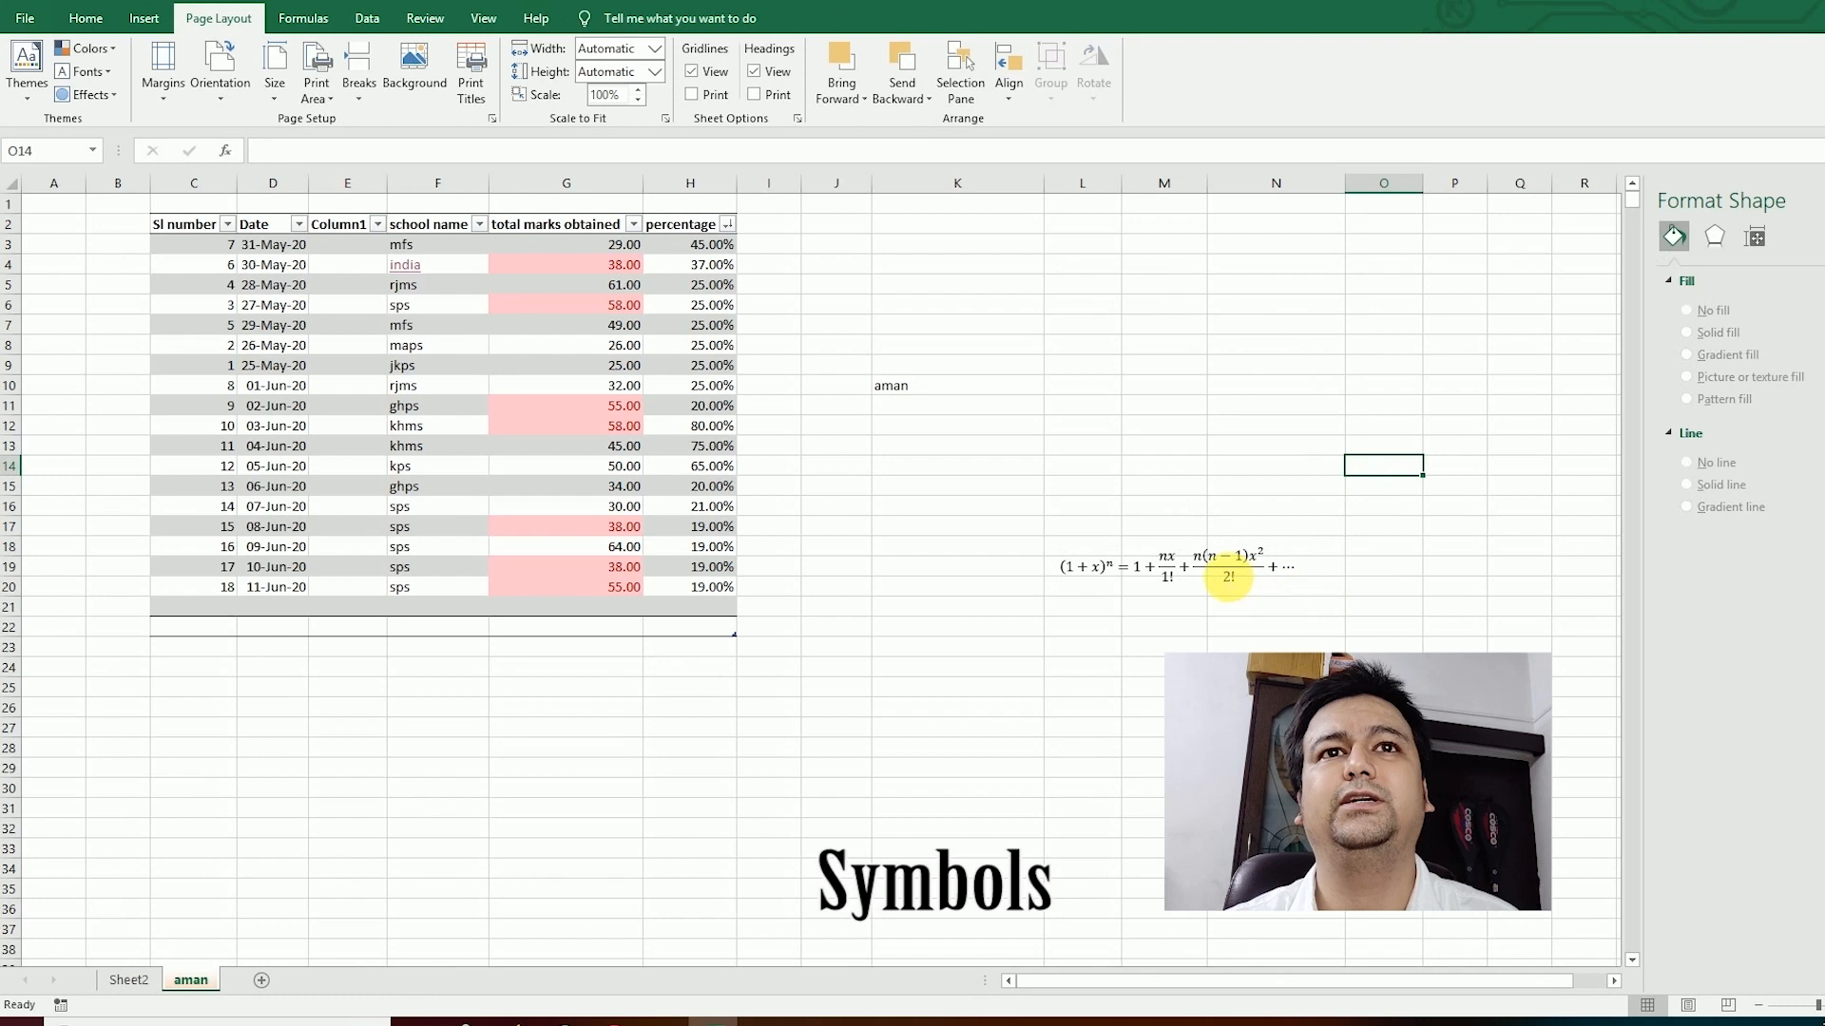
Step: Delete the Expansion of a Sum equation from the sheet
left_click(1226, 567)
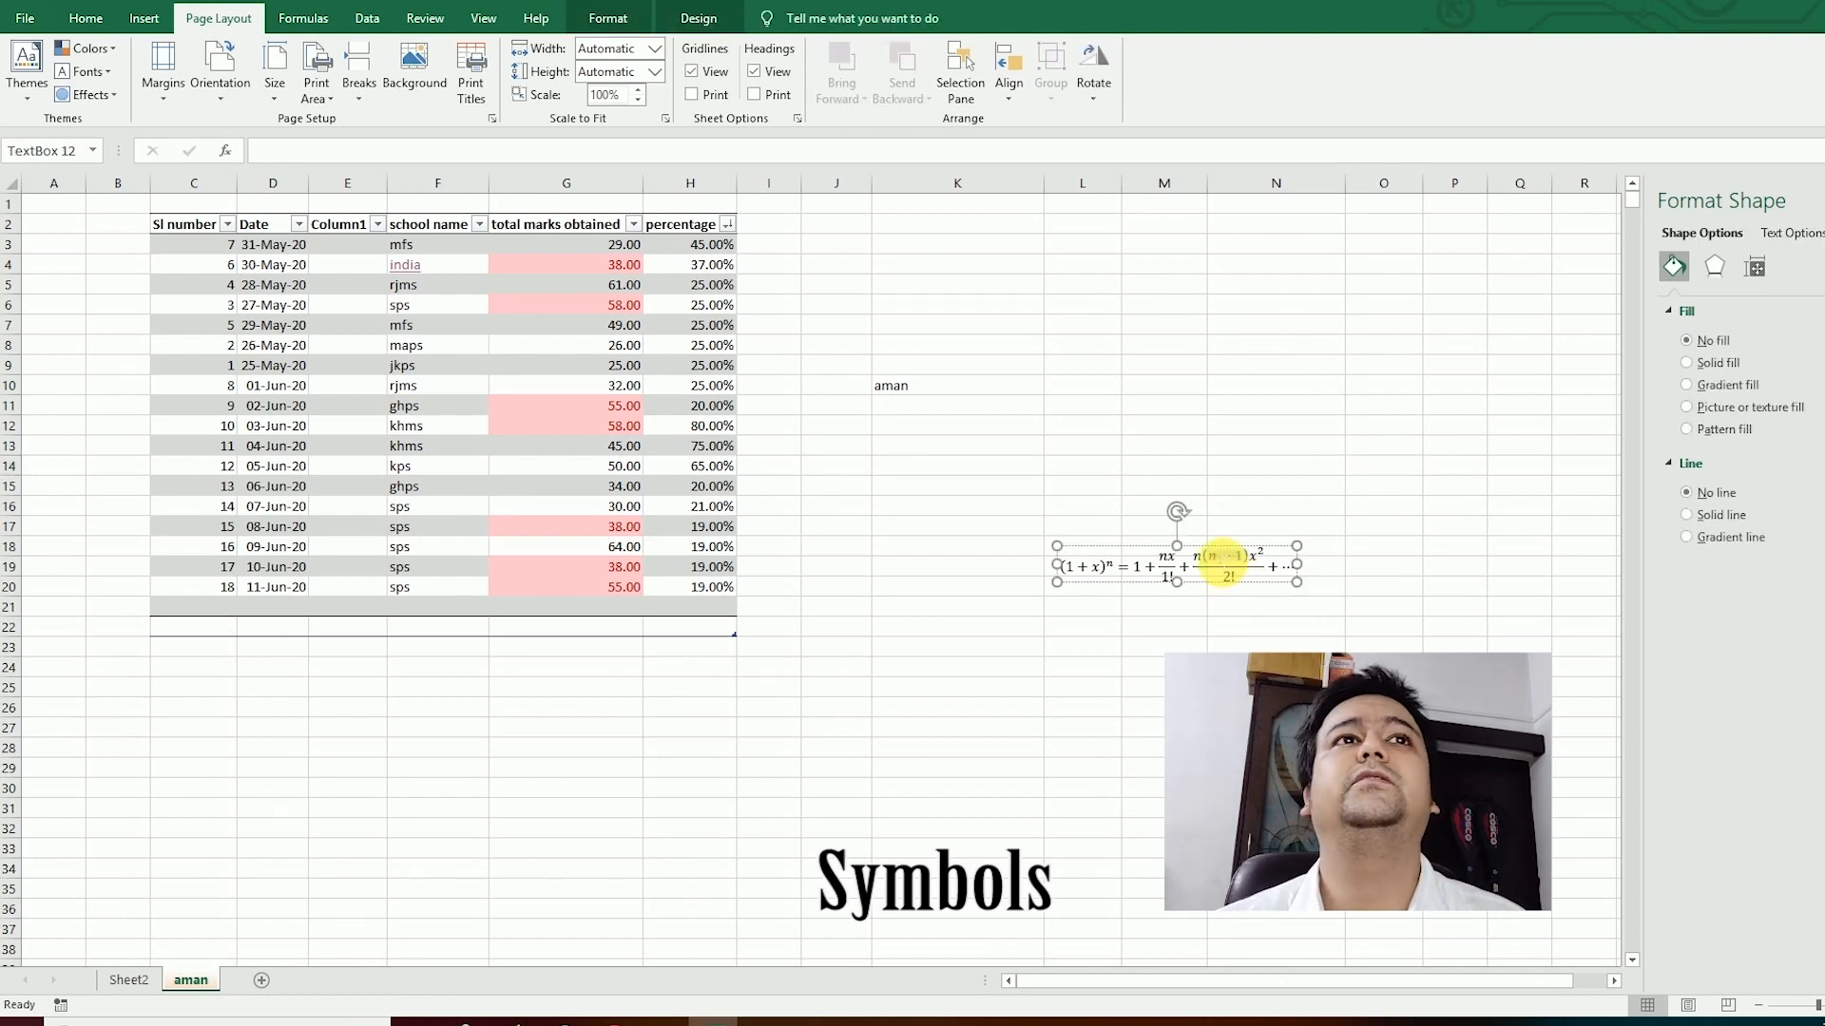
left_click(1315, 646)
left_click(1273, 561)
key("Delete")
left_click(1288, 570)
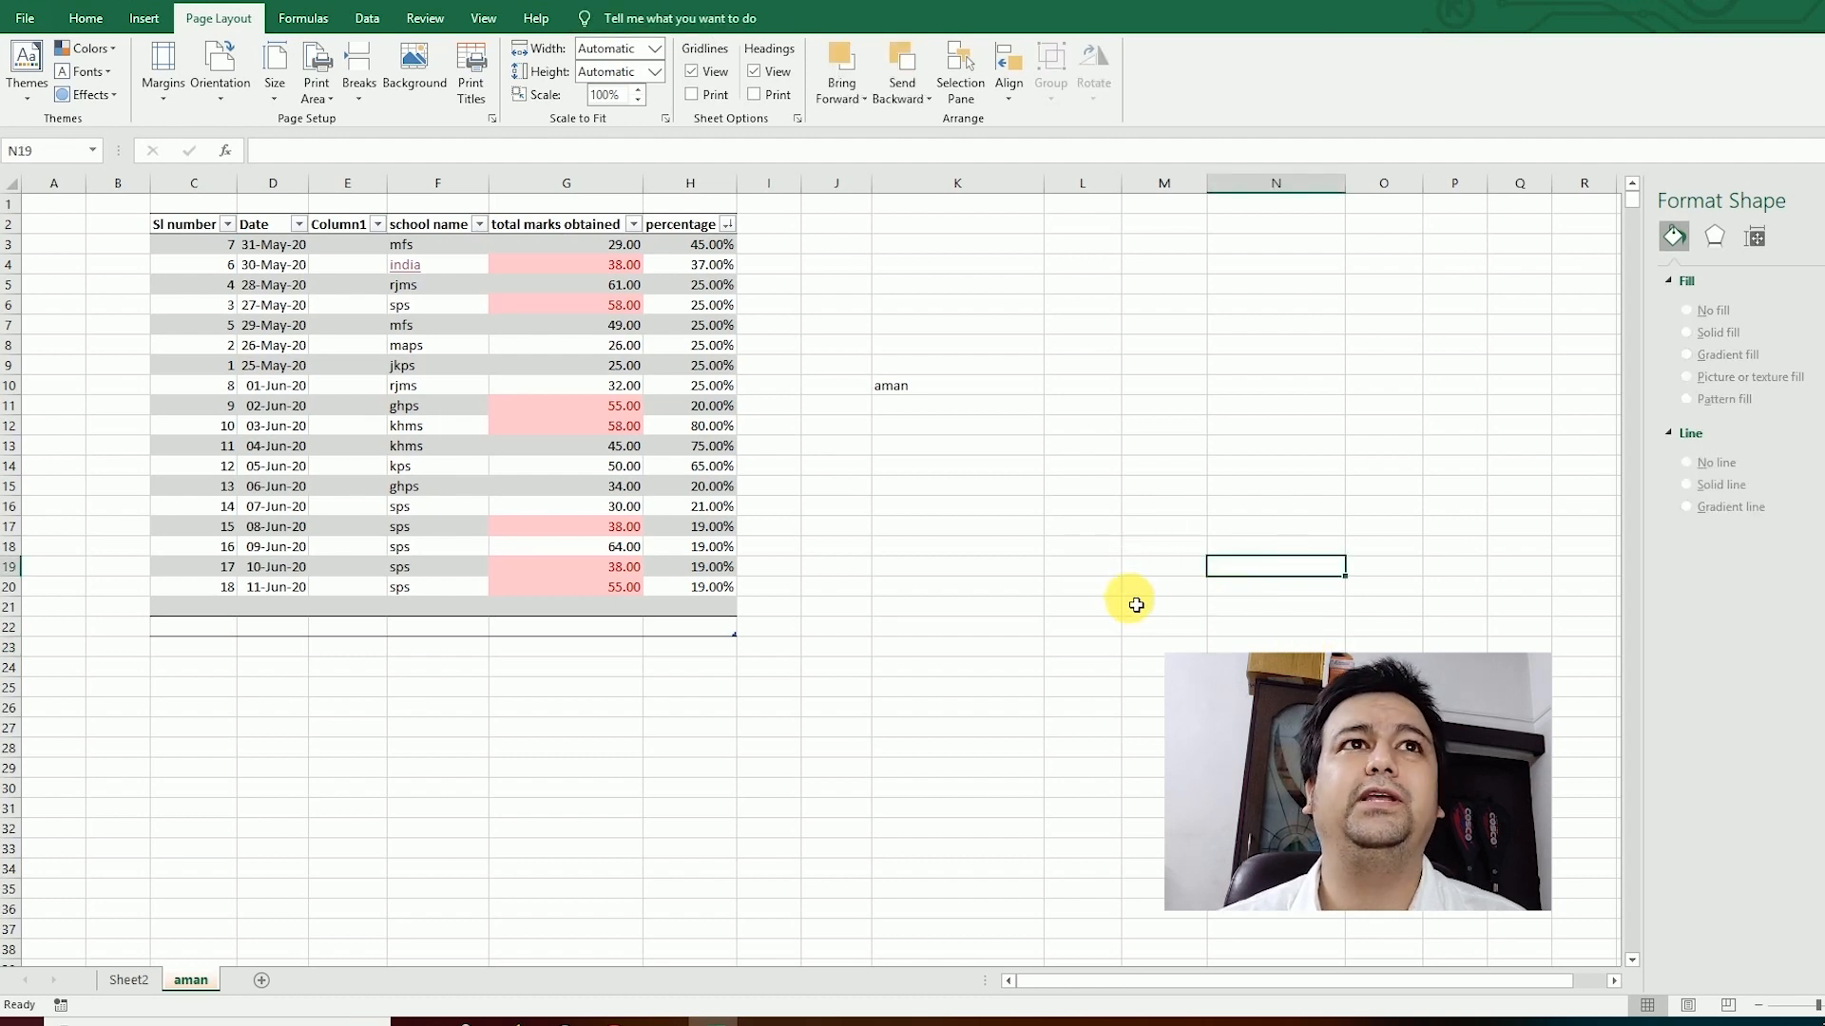
Step: Open the Symbol dialog for cell N19 and move it clear of the table
left_click(112, 21)
left_click(144, 19)
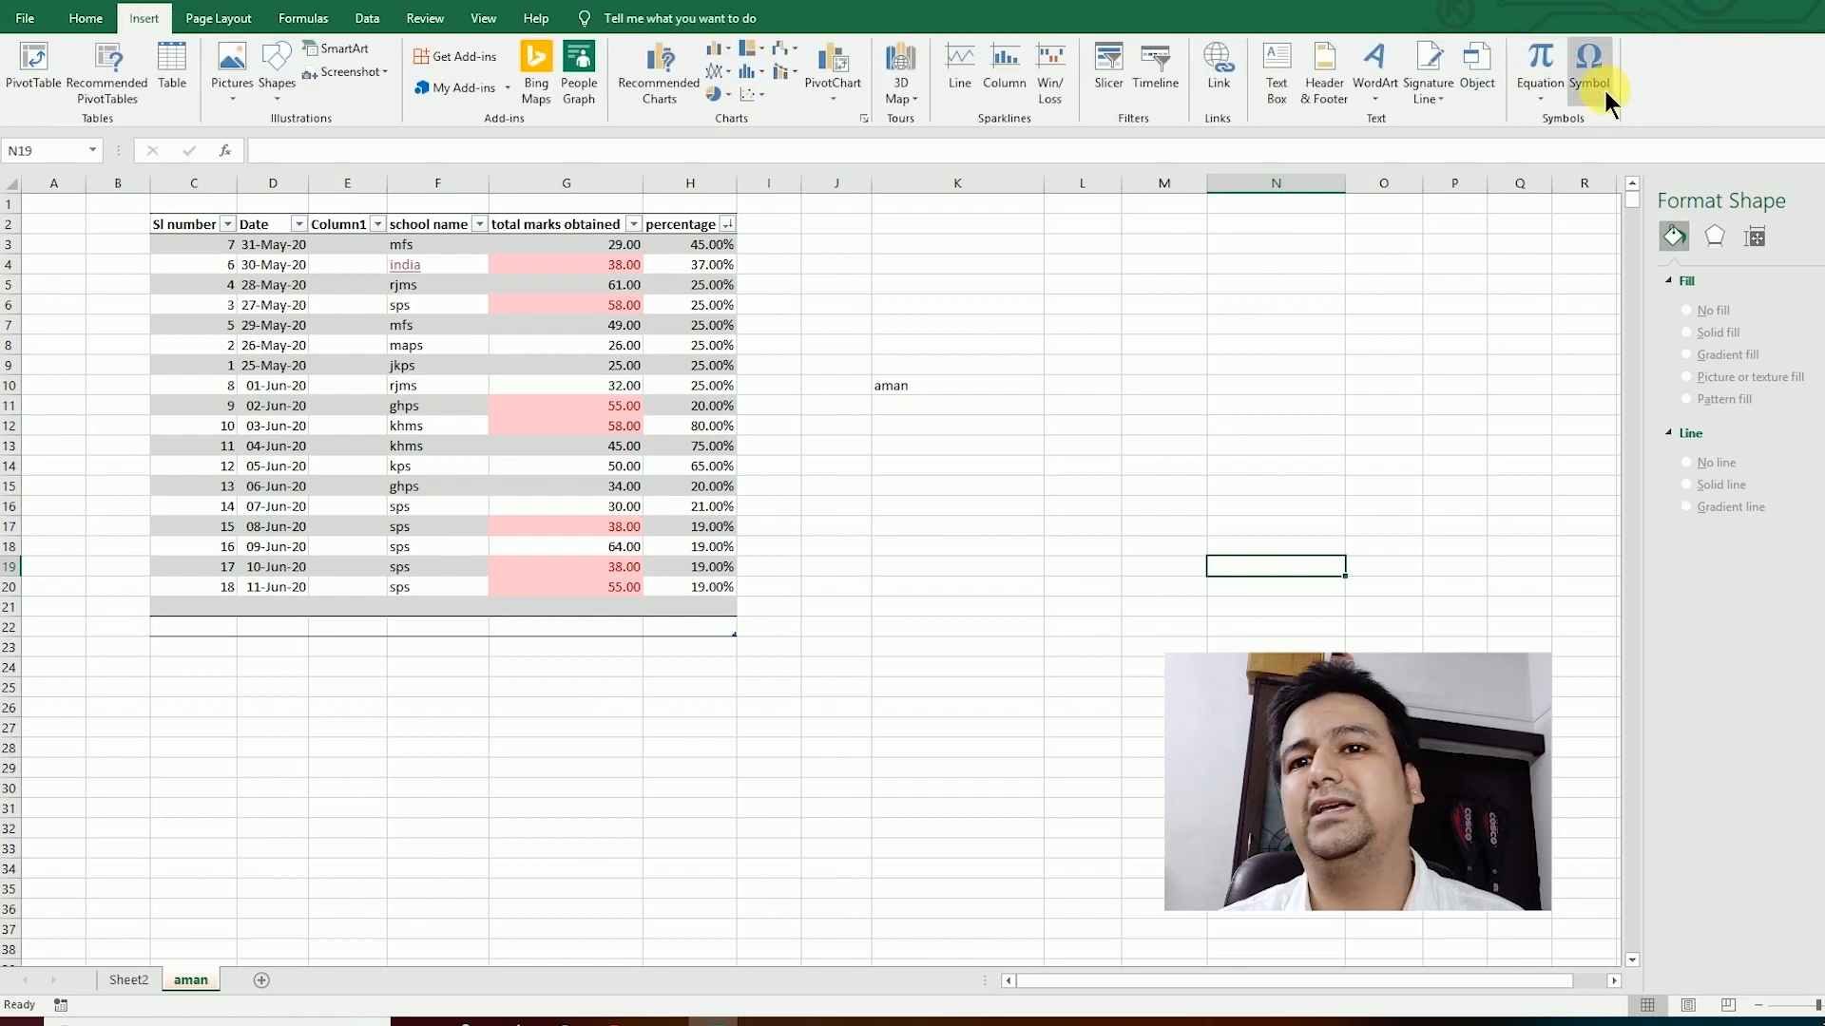
left_click(1589, 67)
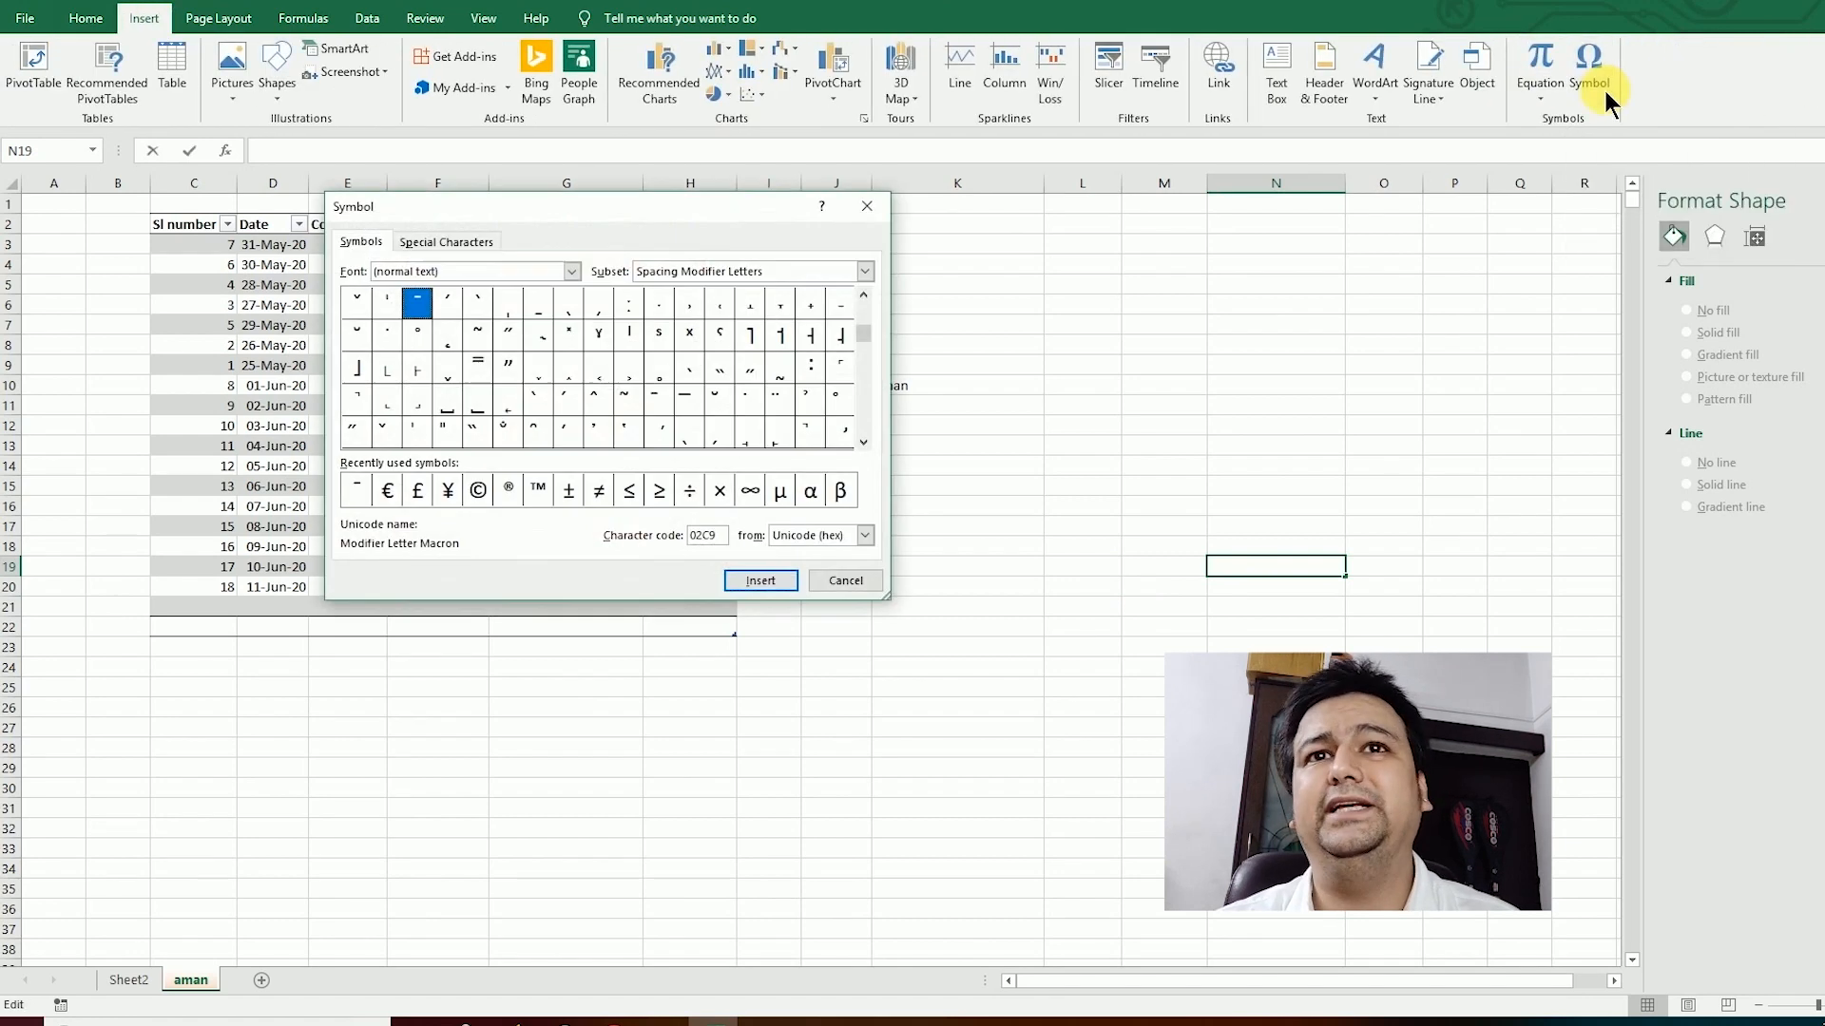
left_click_drag(713, 204, 1221, 224)
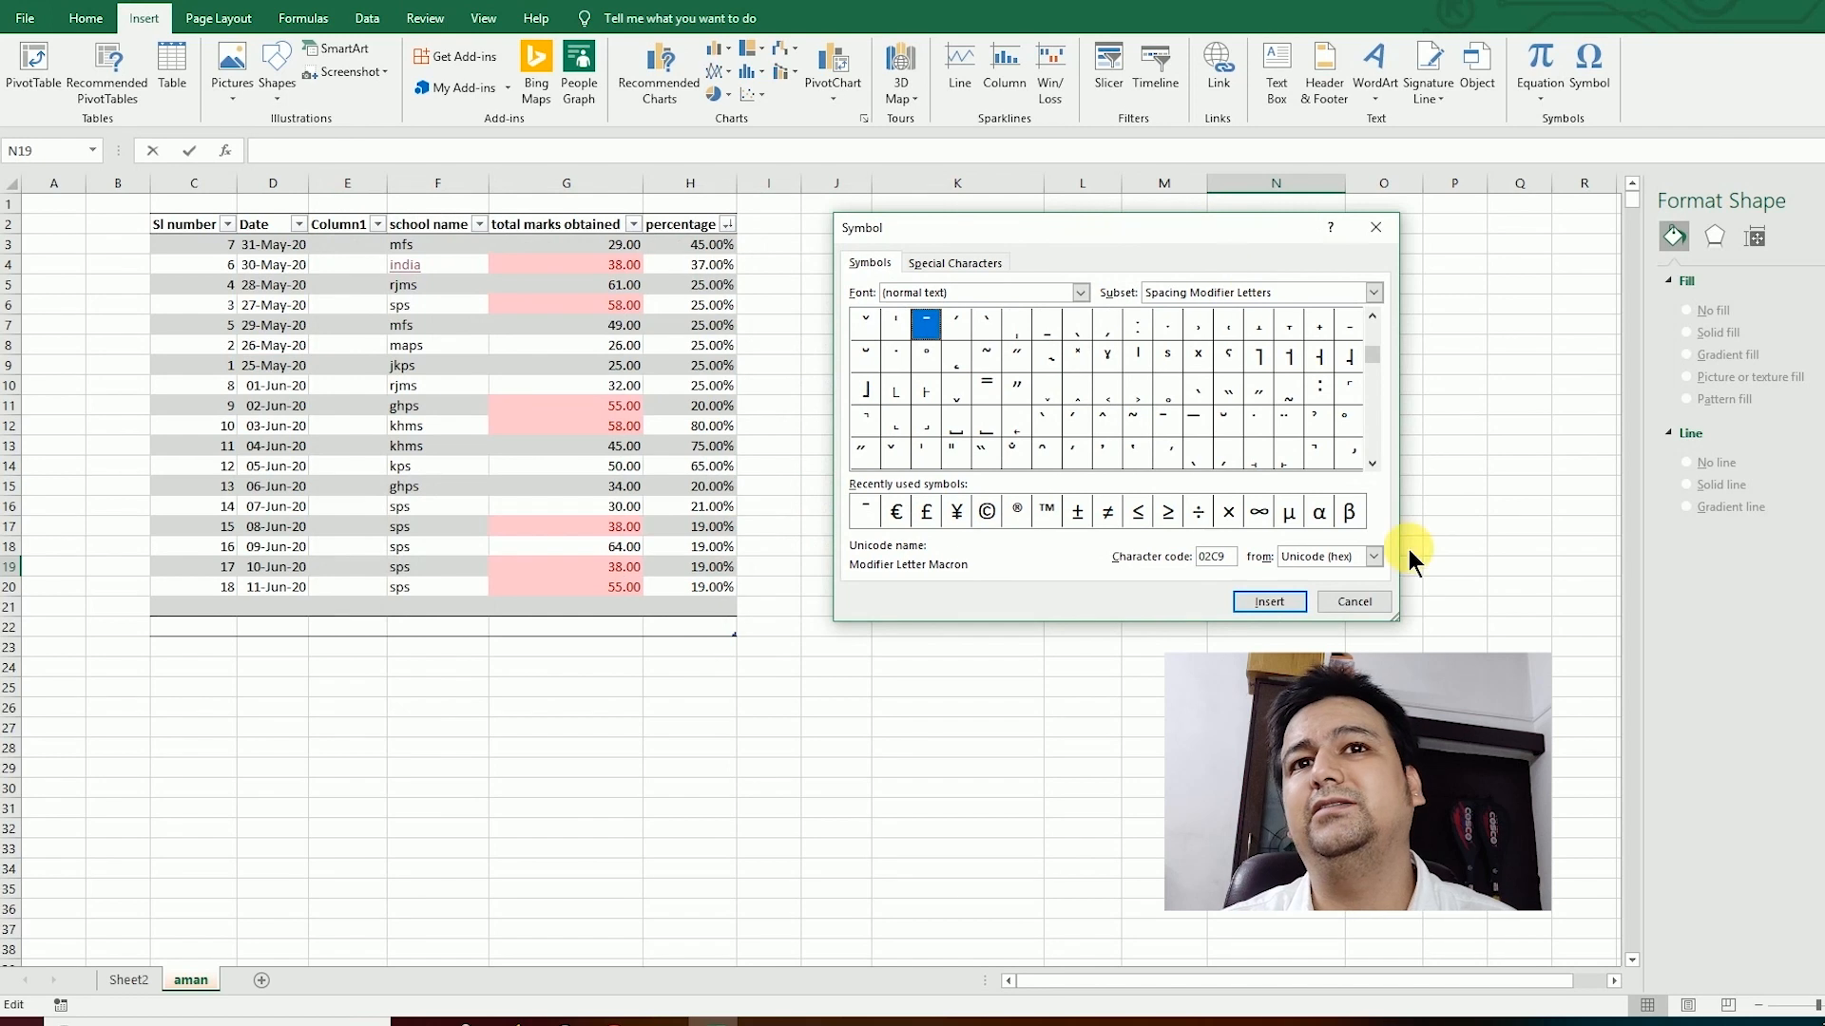